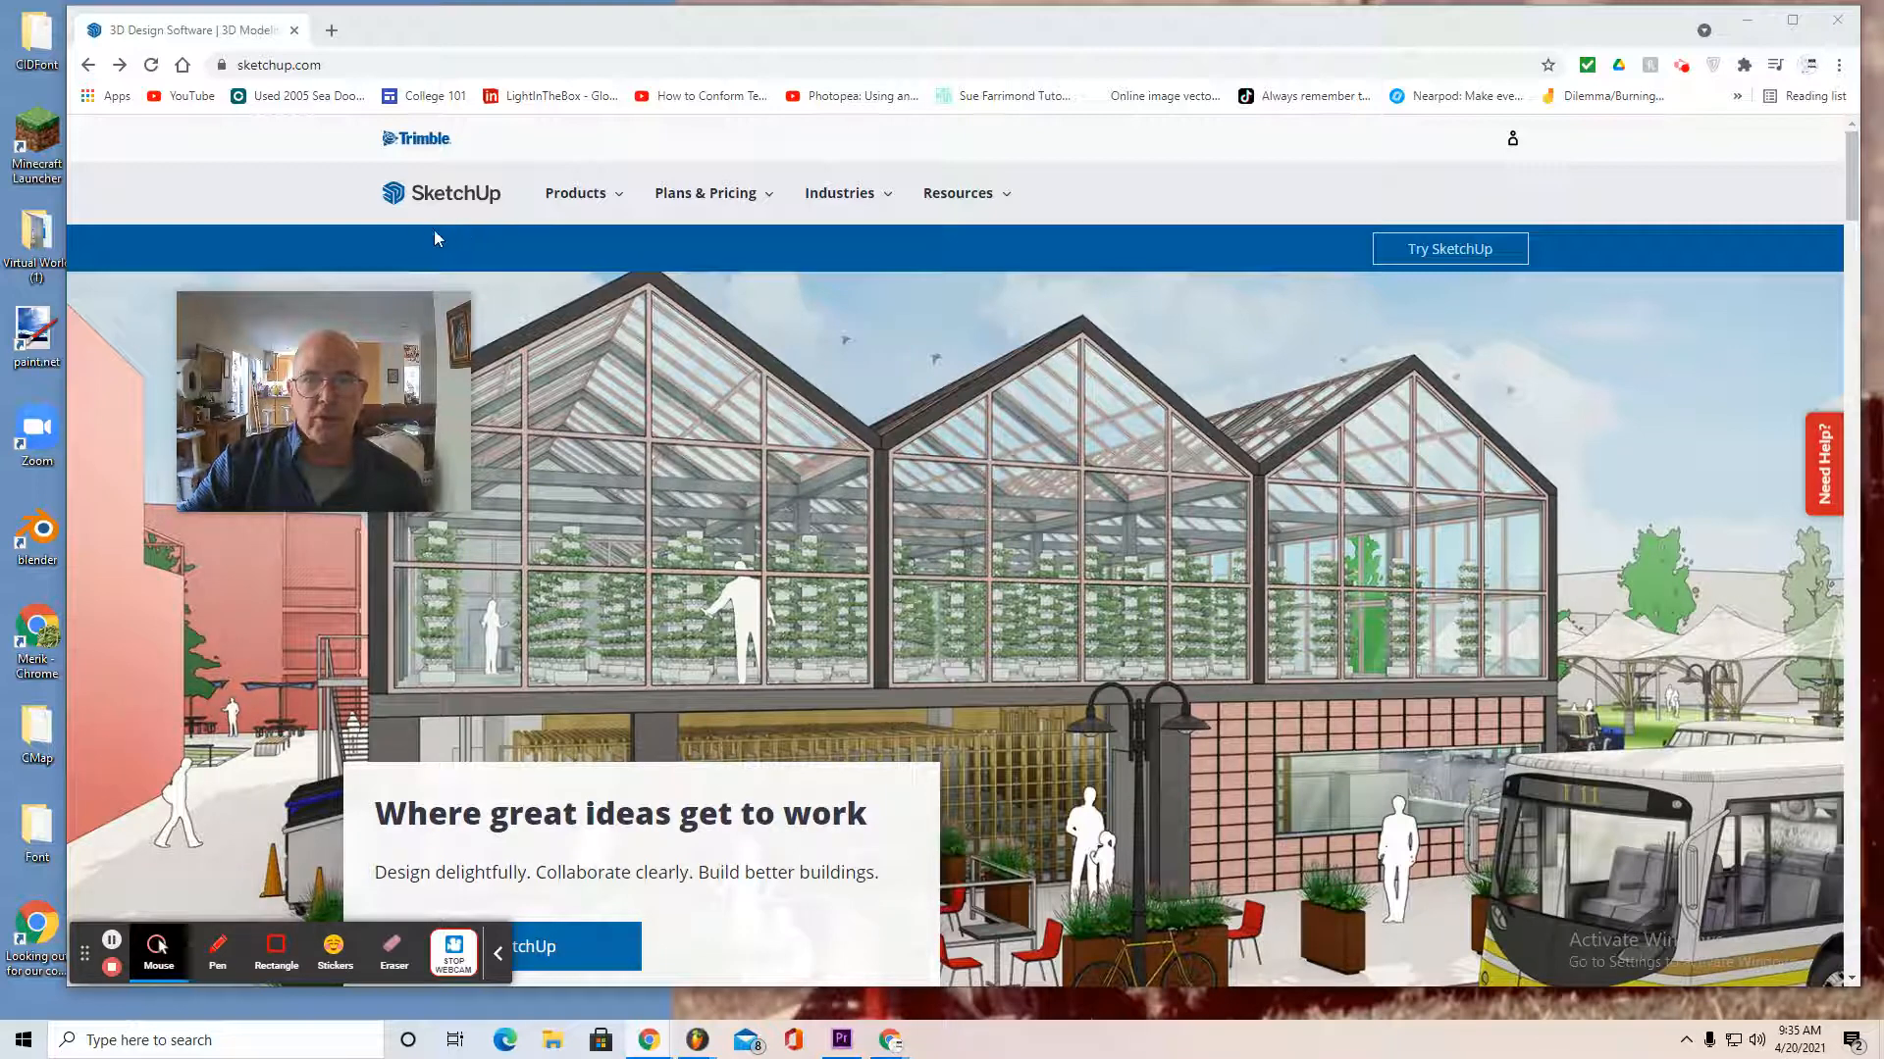
Open My Products for the organization account purchased via Creation Engine, Inc. and expand the included applications of the SketchUp Studio plan
{"action": "left_click", "coordinate": [1512, 143]}
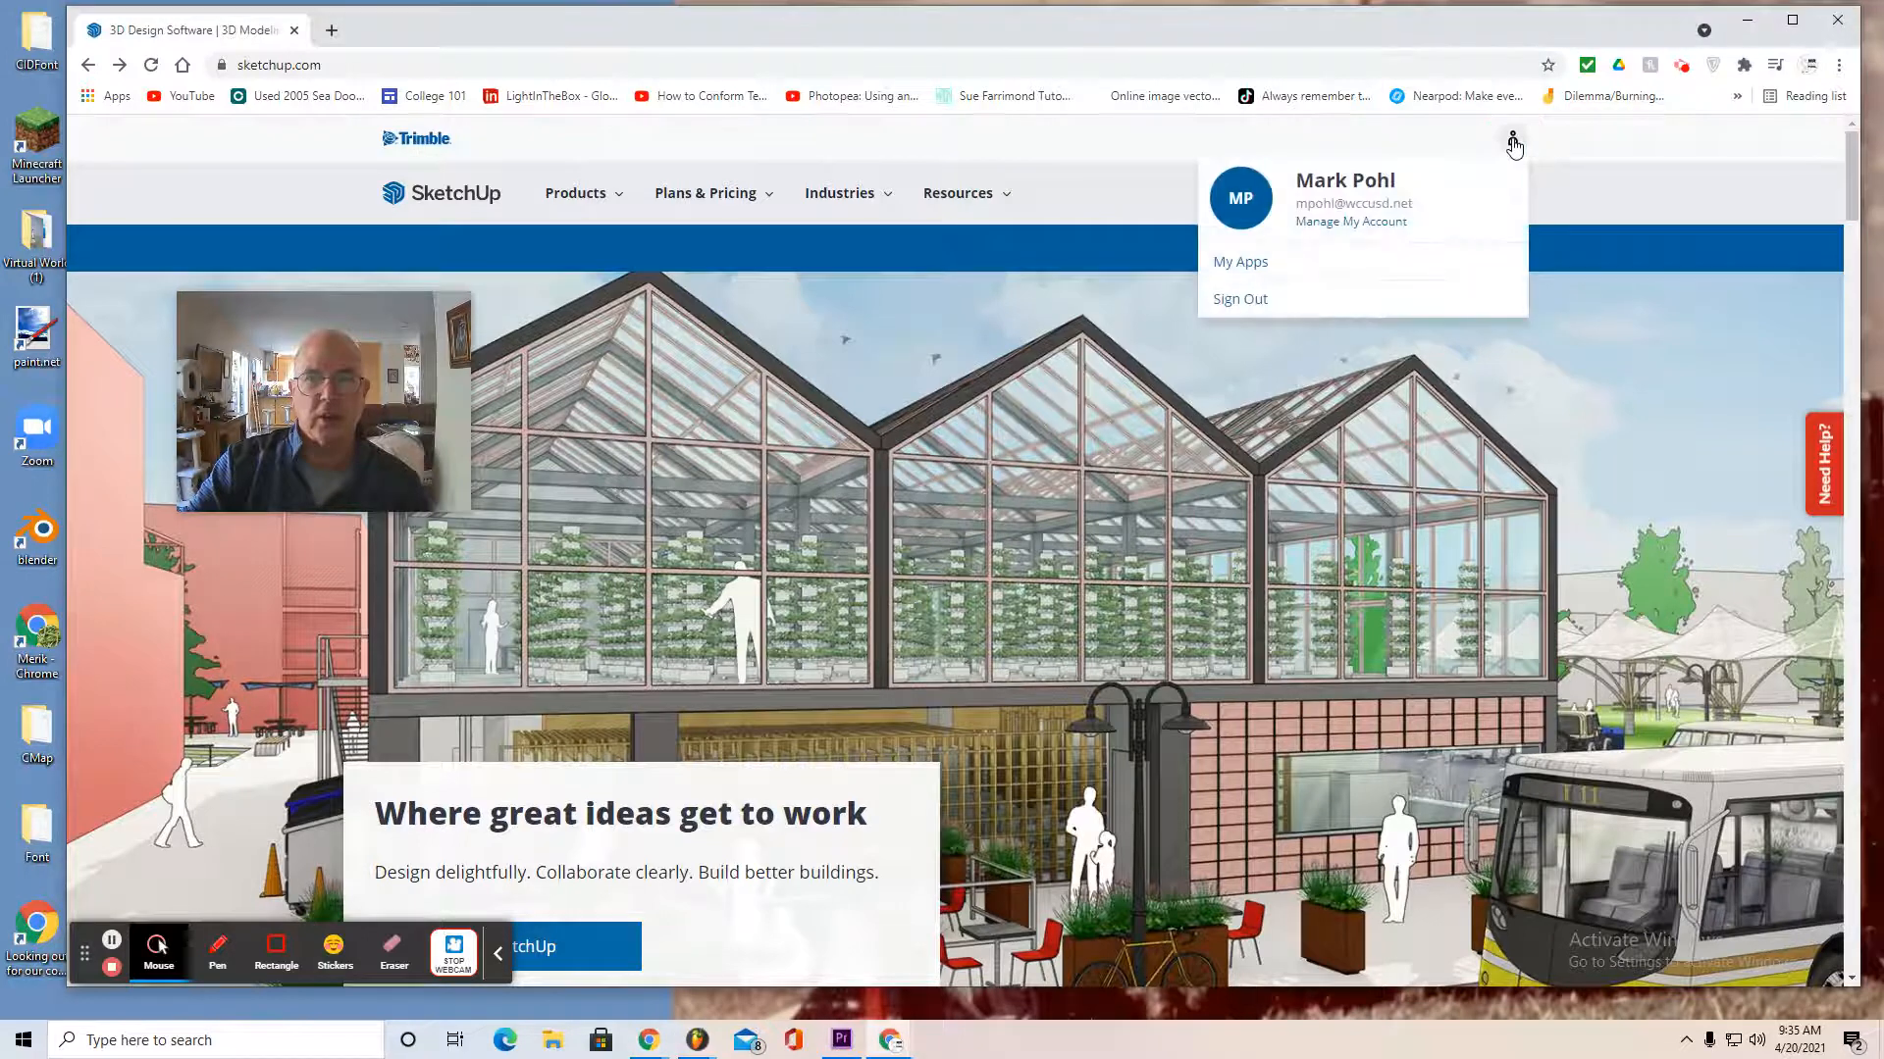
{"action": "left_click", "coordinate": [1252, 270]}
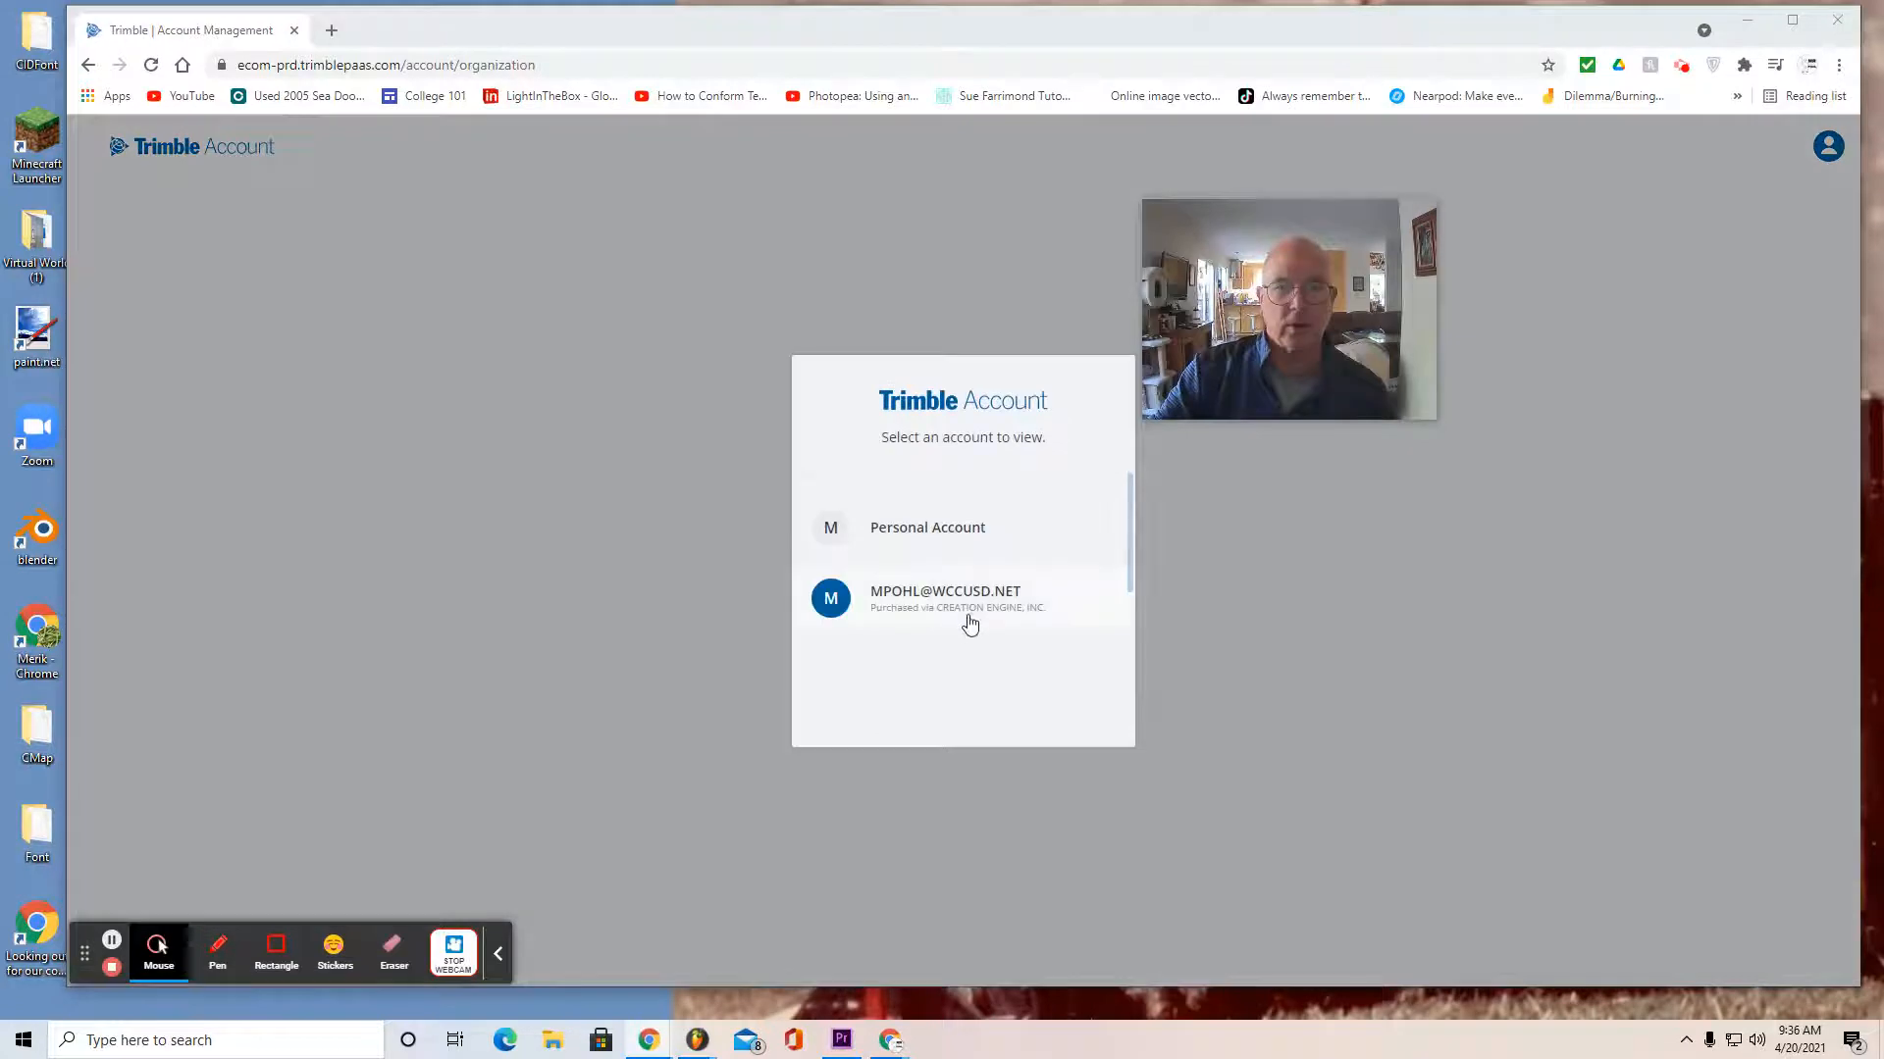
{"action": "left_click", "coordinate": [967, 617]}
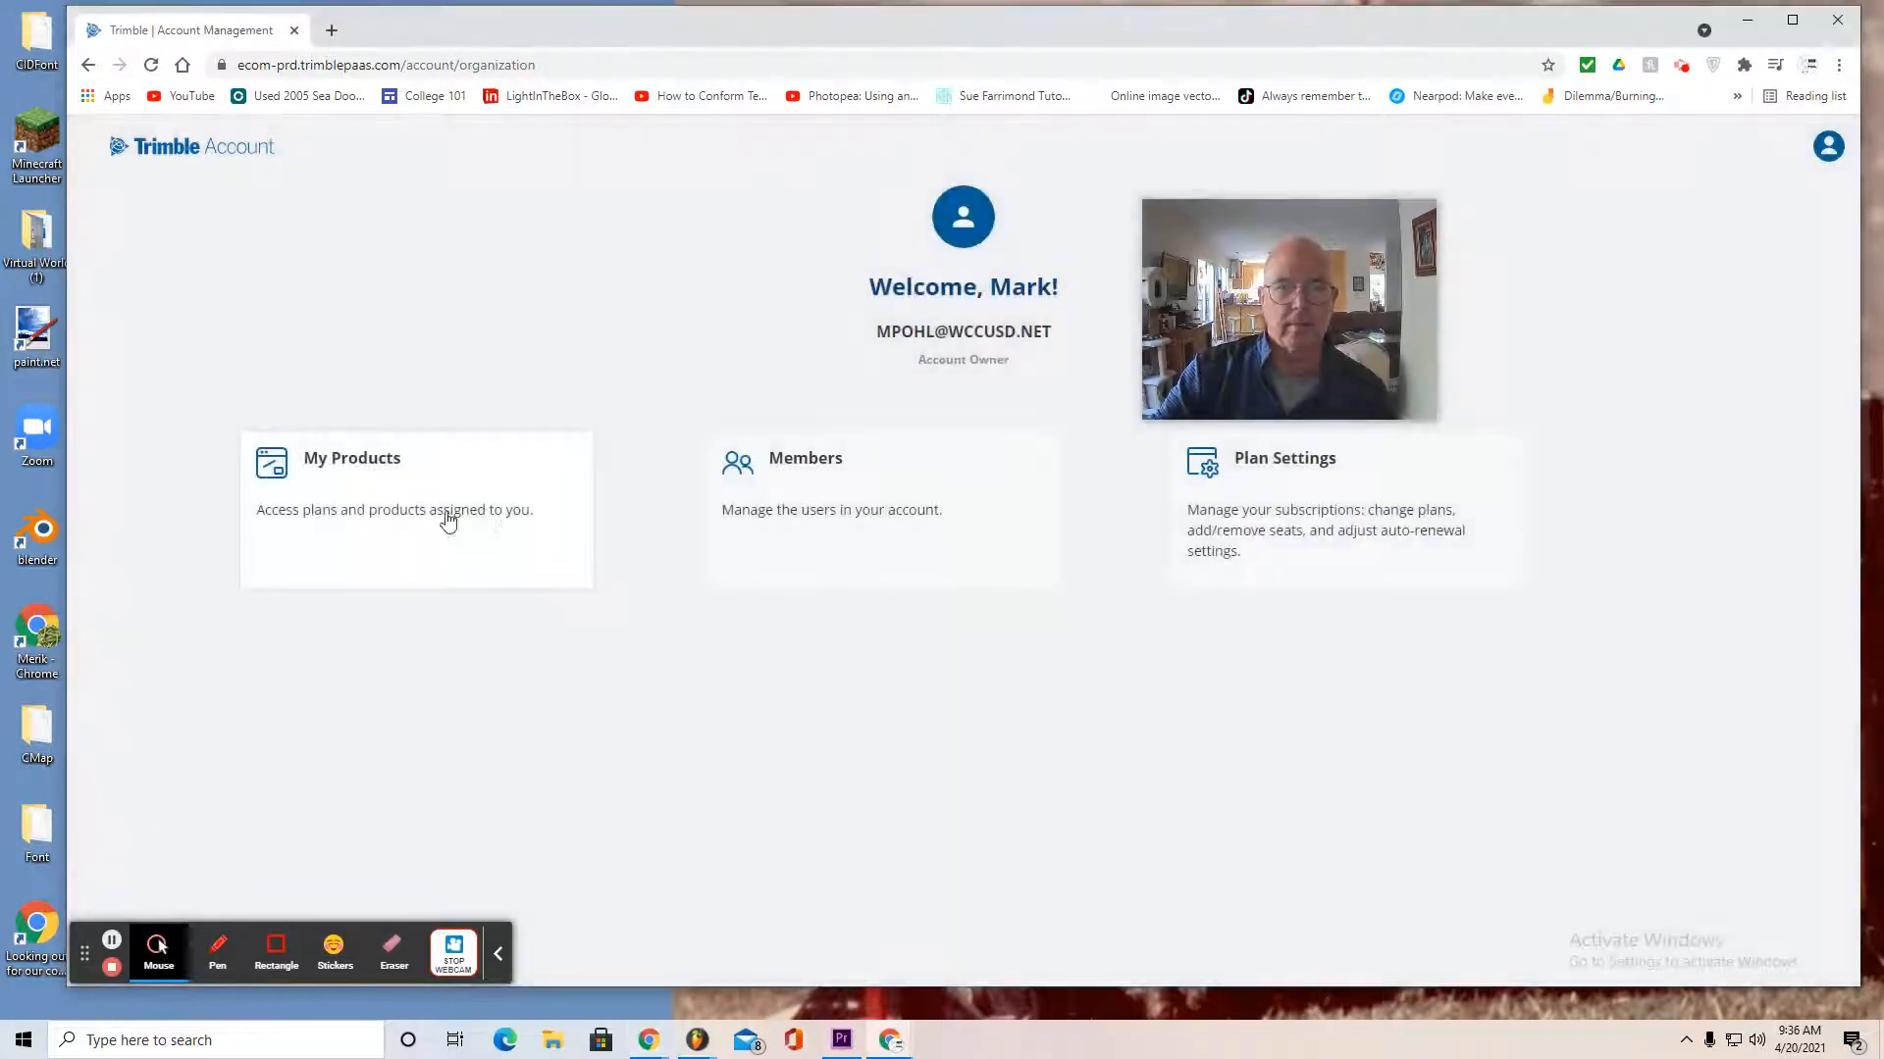
{"action": "left_click", "coordinate": [446, 517]}
{"action": "left_click", "coordinate": [566, 402]}
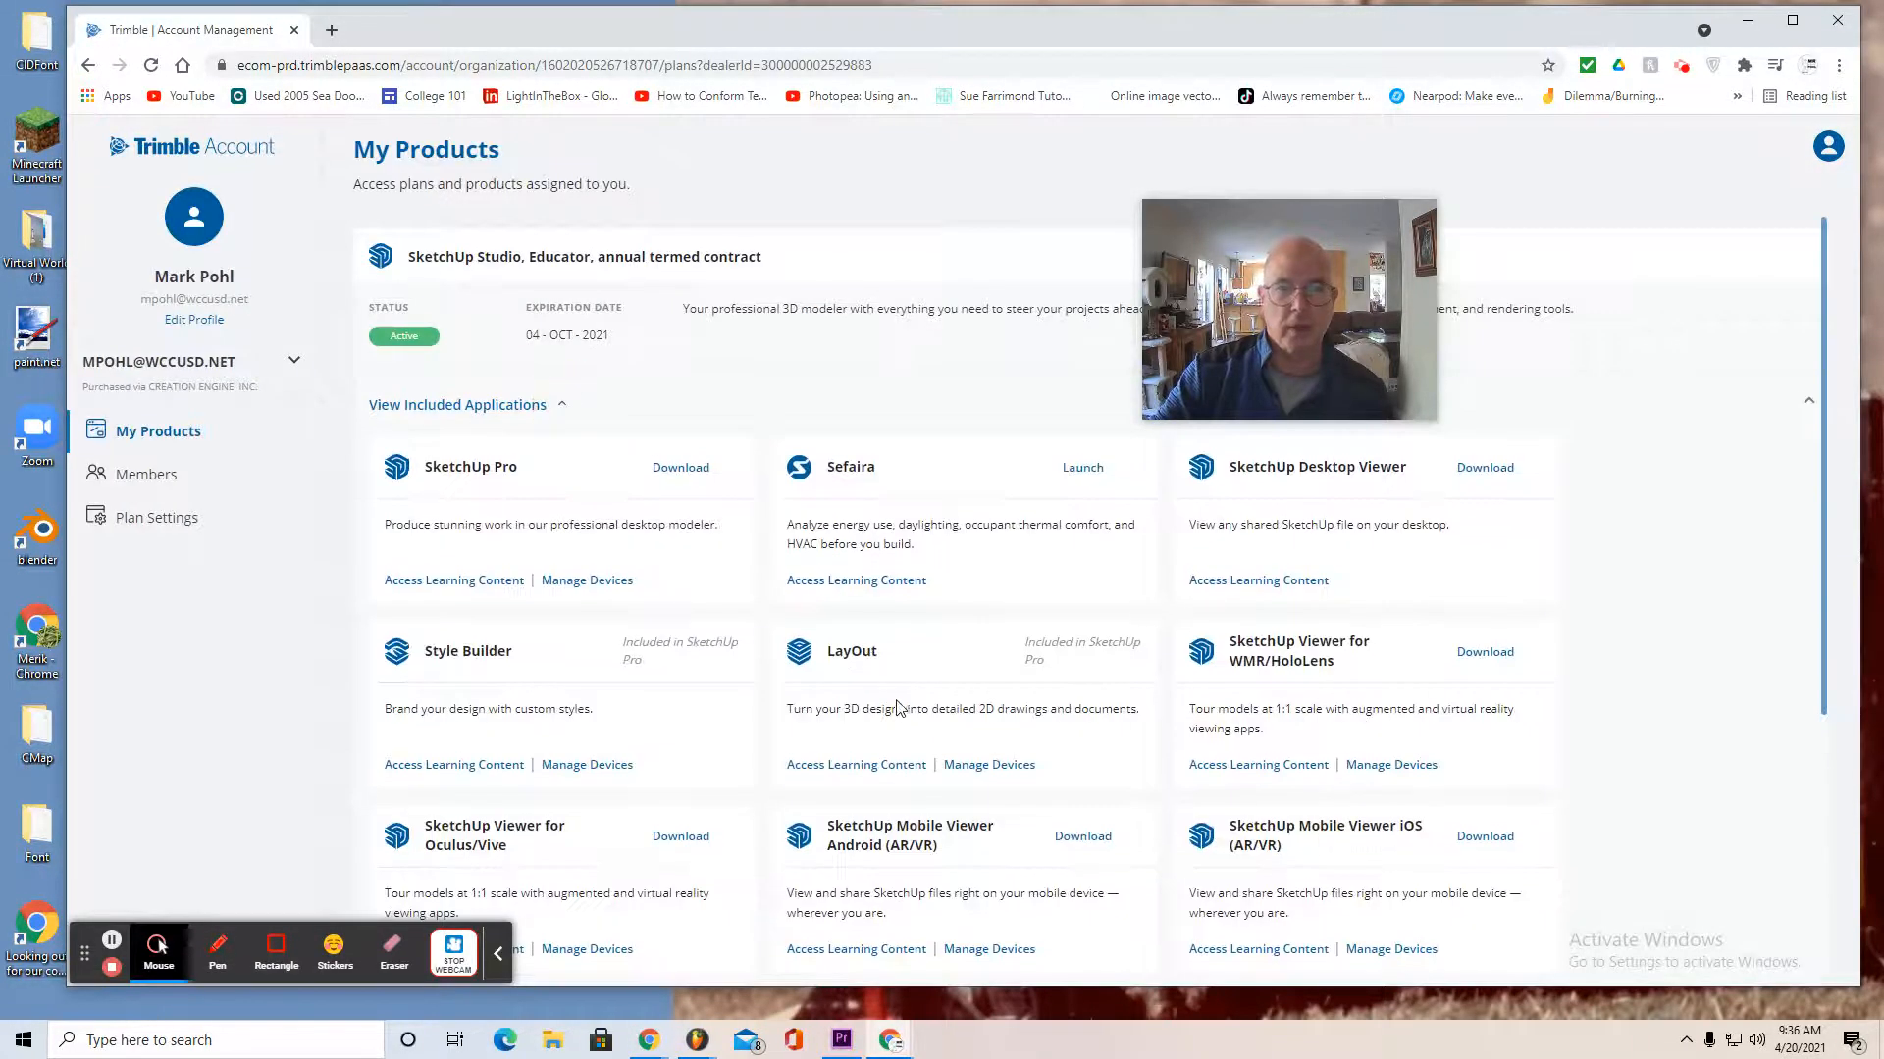
Launch the SketchUp web modeler without the recovered model and create a new model from Simple Template - Feet and Inches
{"action": "scroll", "coordinate": [981, 706], "scroll_direction": "down", "scroll_amount": 3}
{"action": "left_click", "coordinate": [1083, 727]}
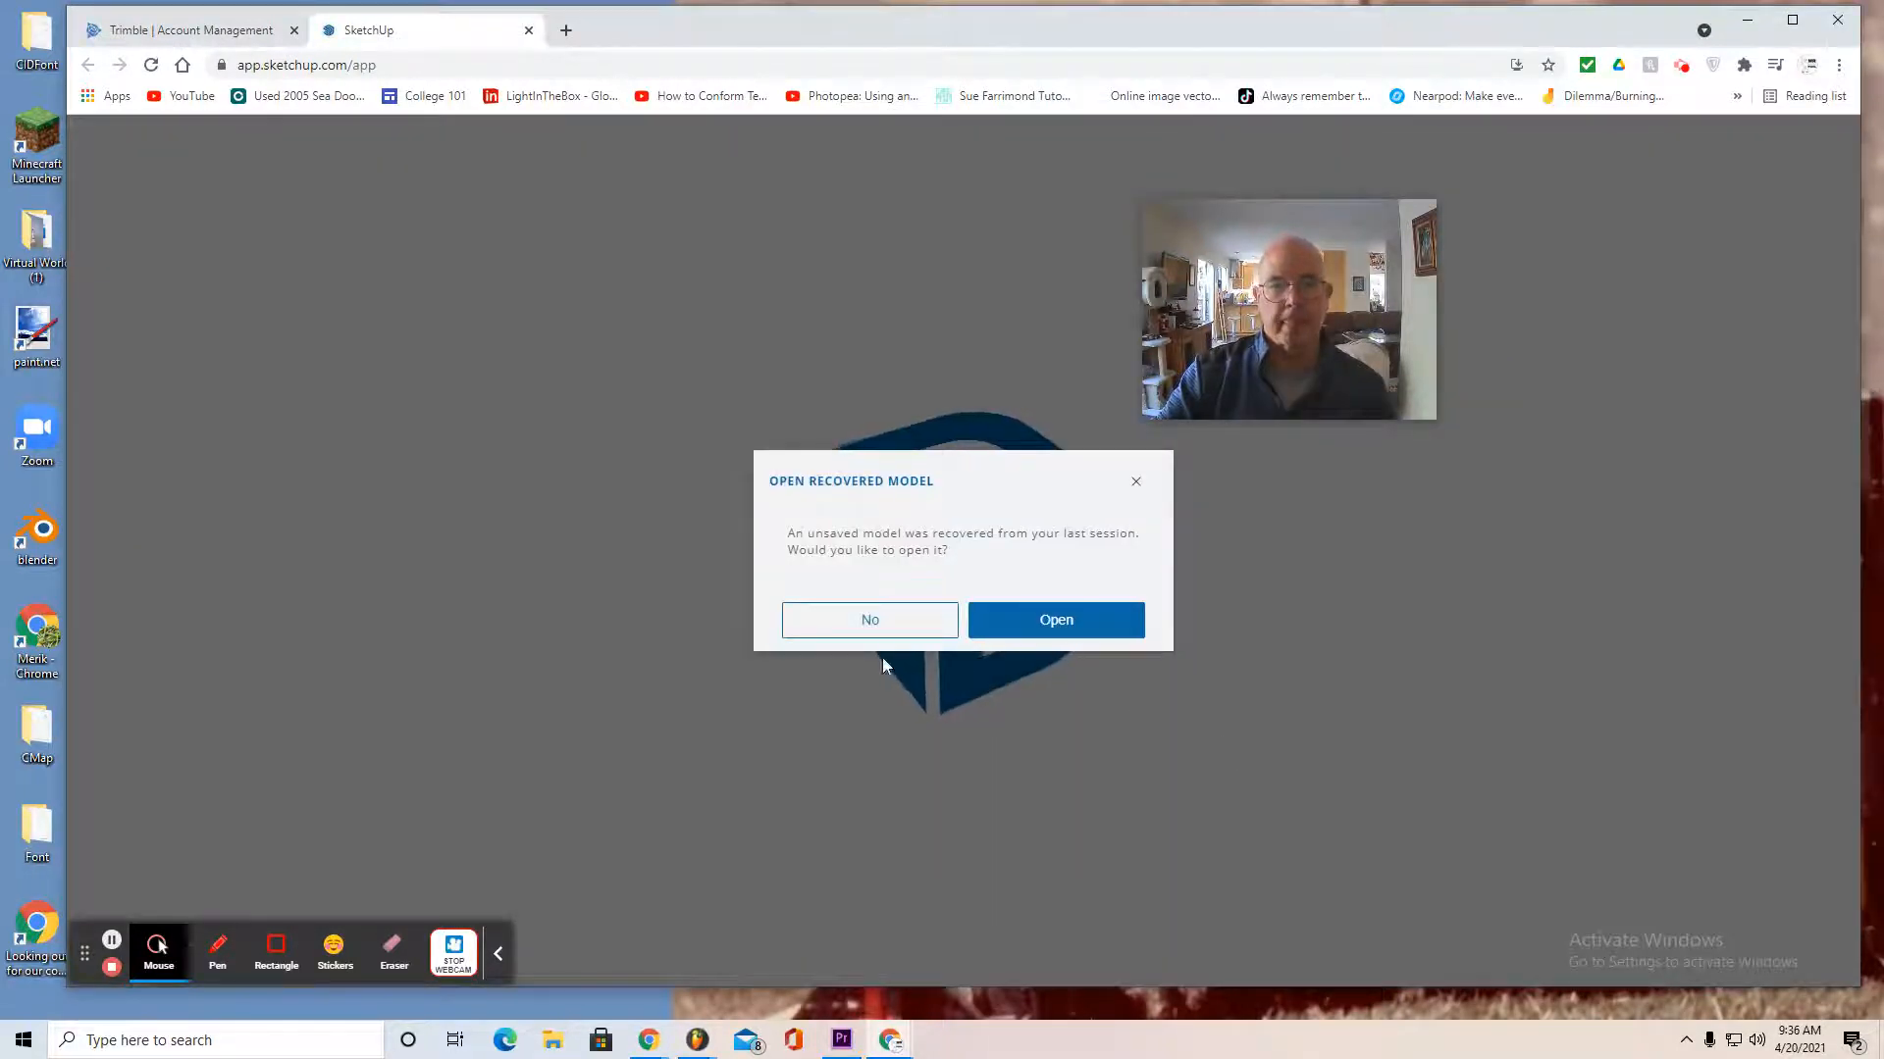
{"action": "left_click", "coordinate": [871, 628]}
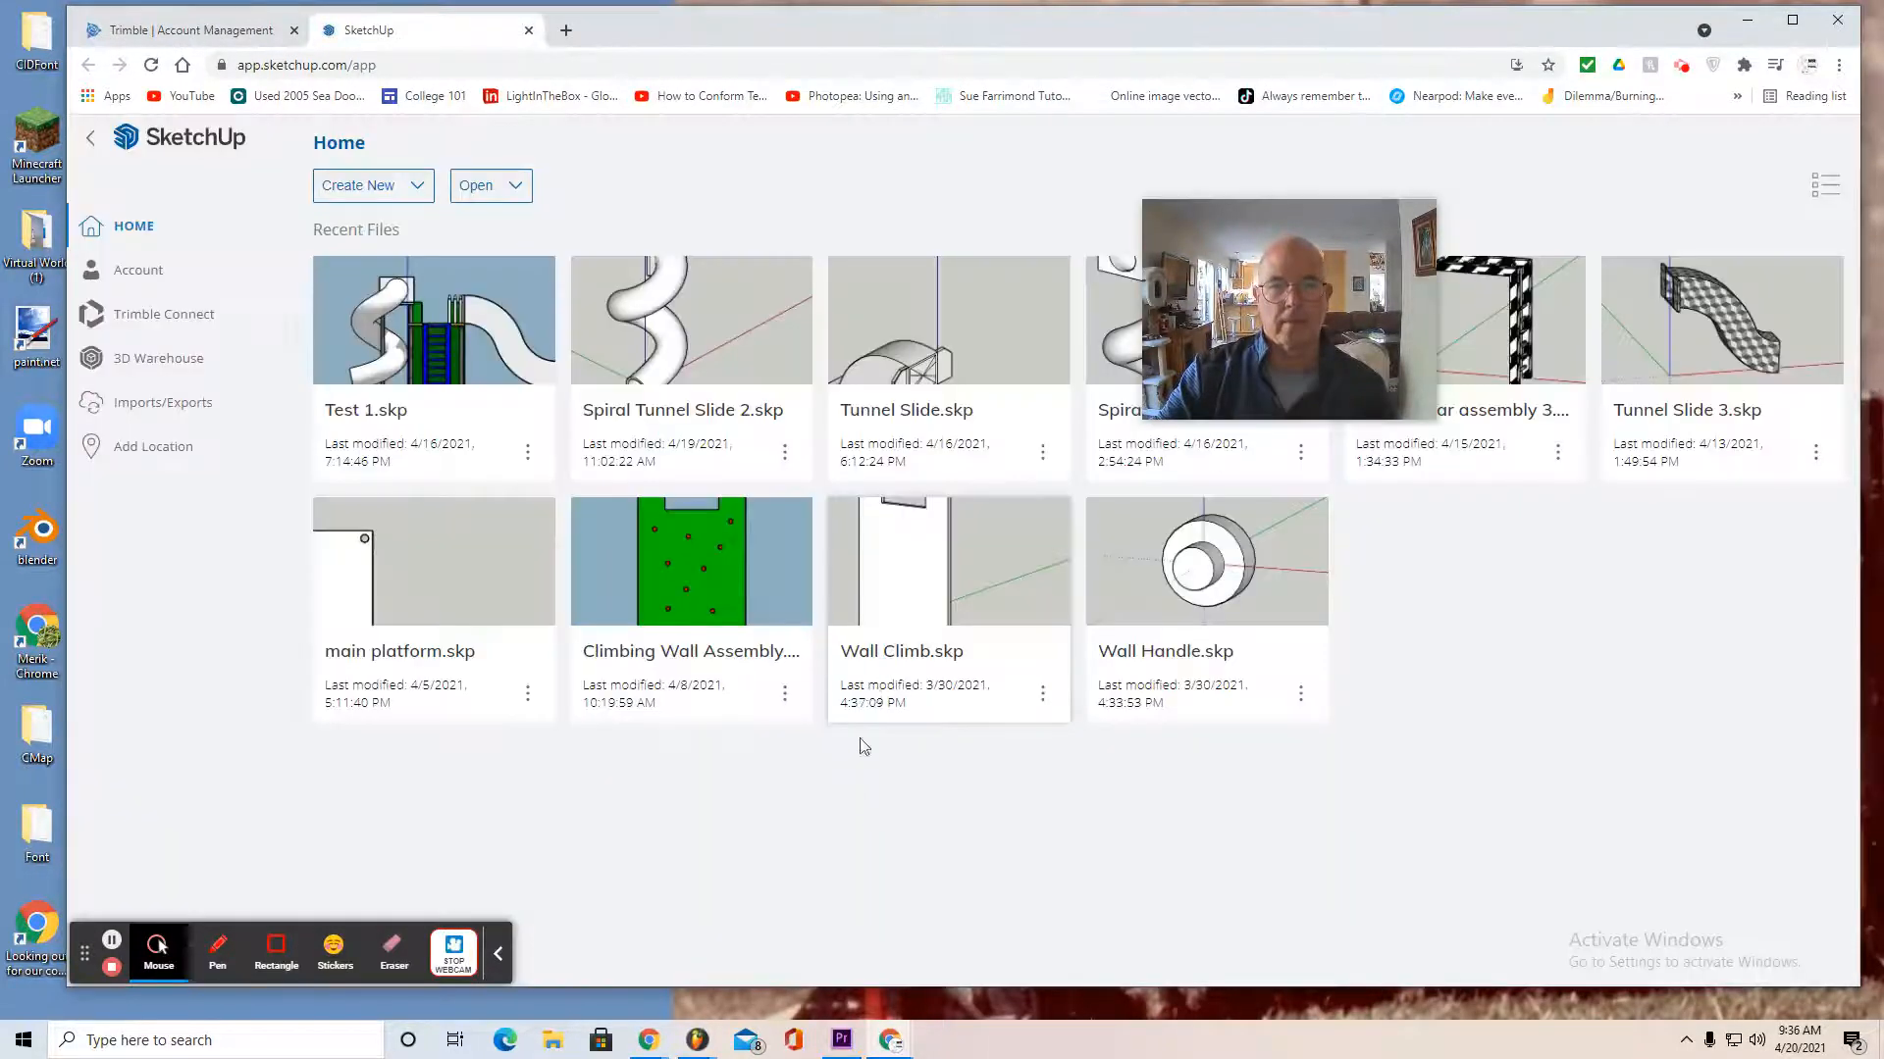
{"action": "left_click", "coordinate": [341, 195]}
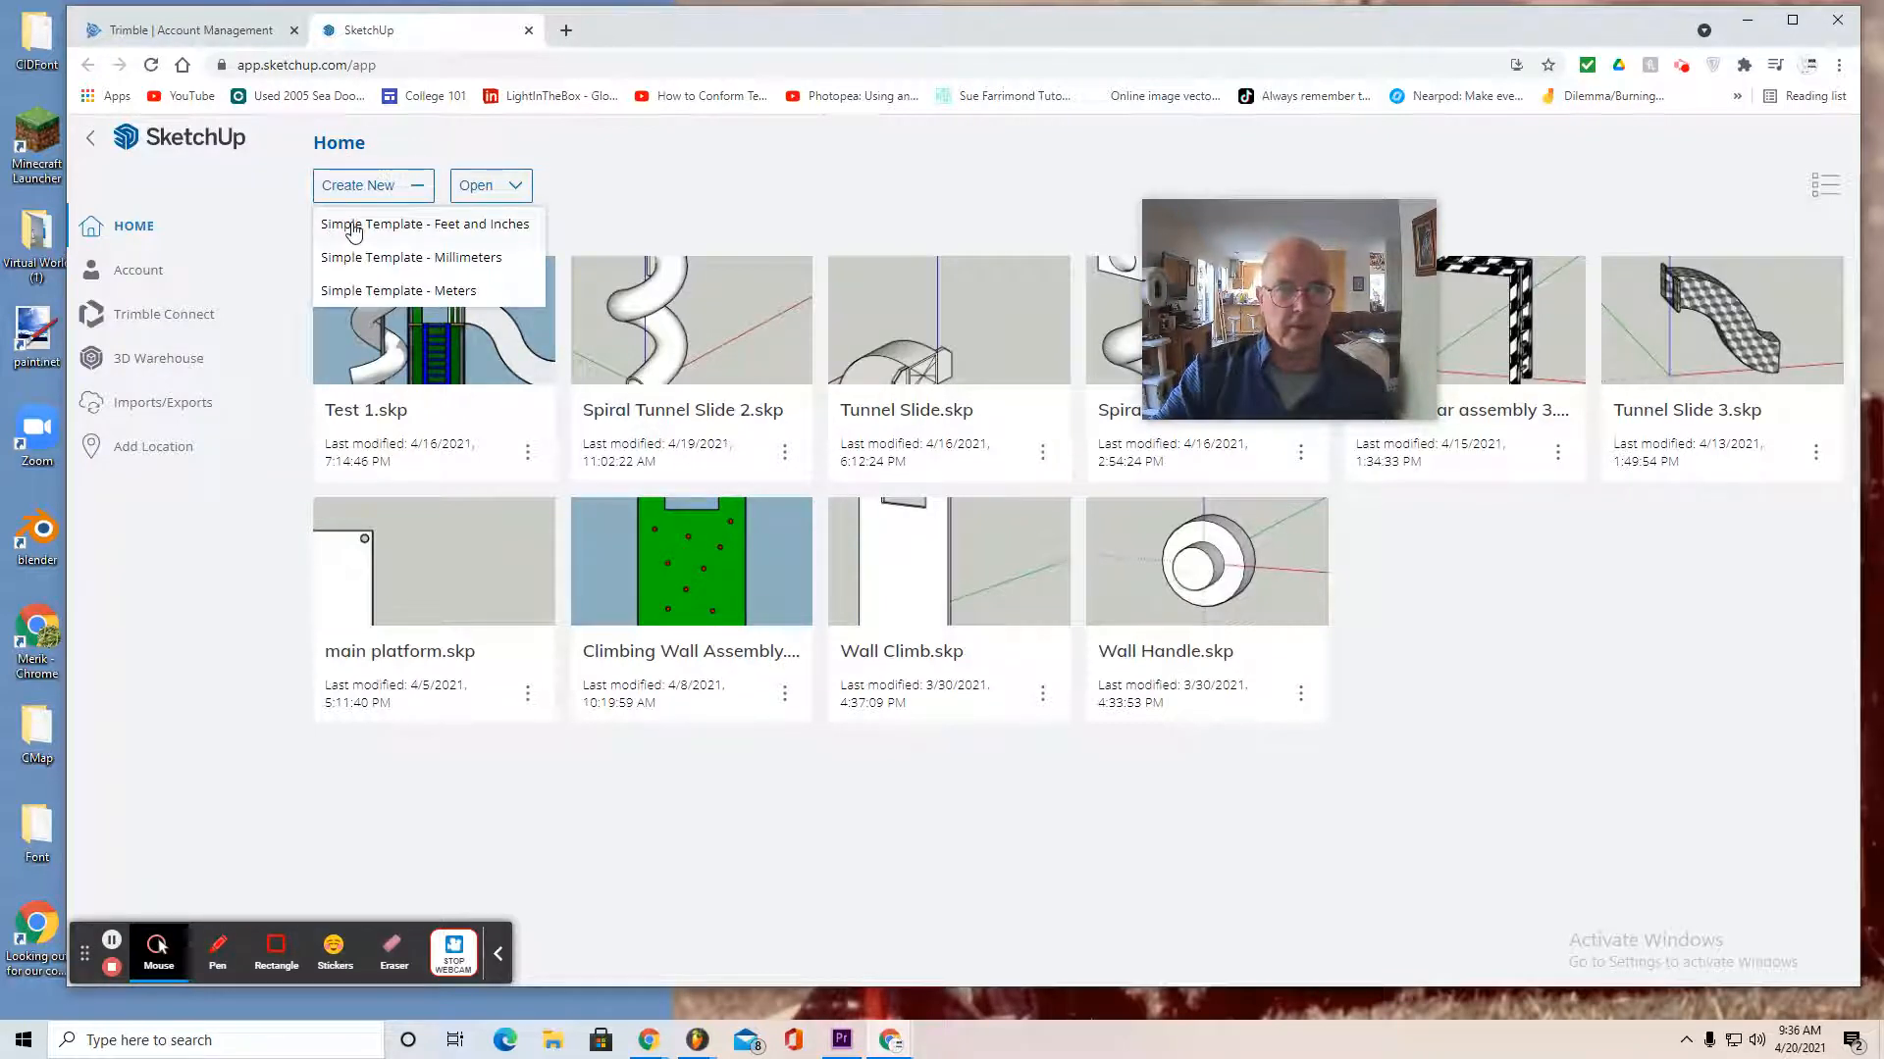
{"action": "left_click", "coordinate": [353, 226]}
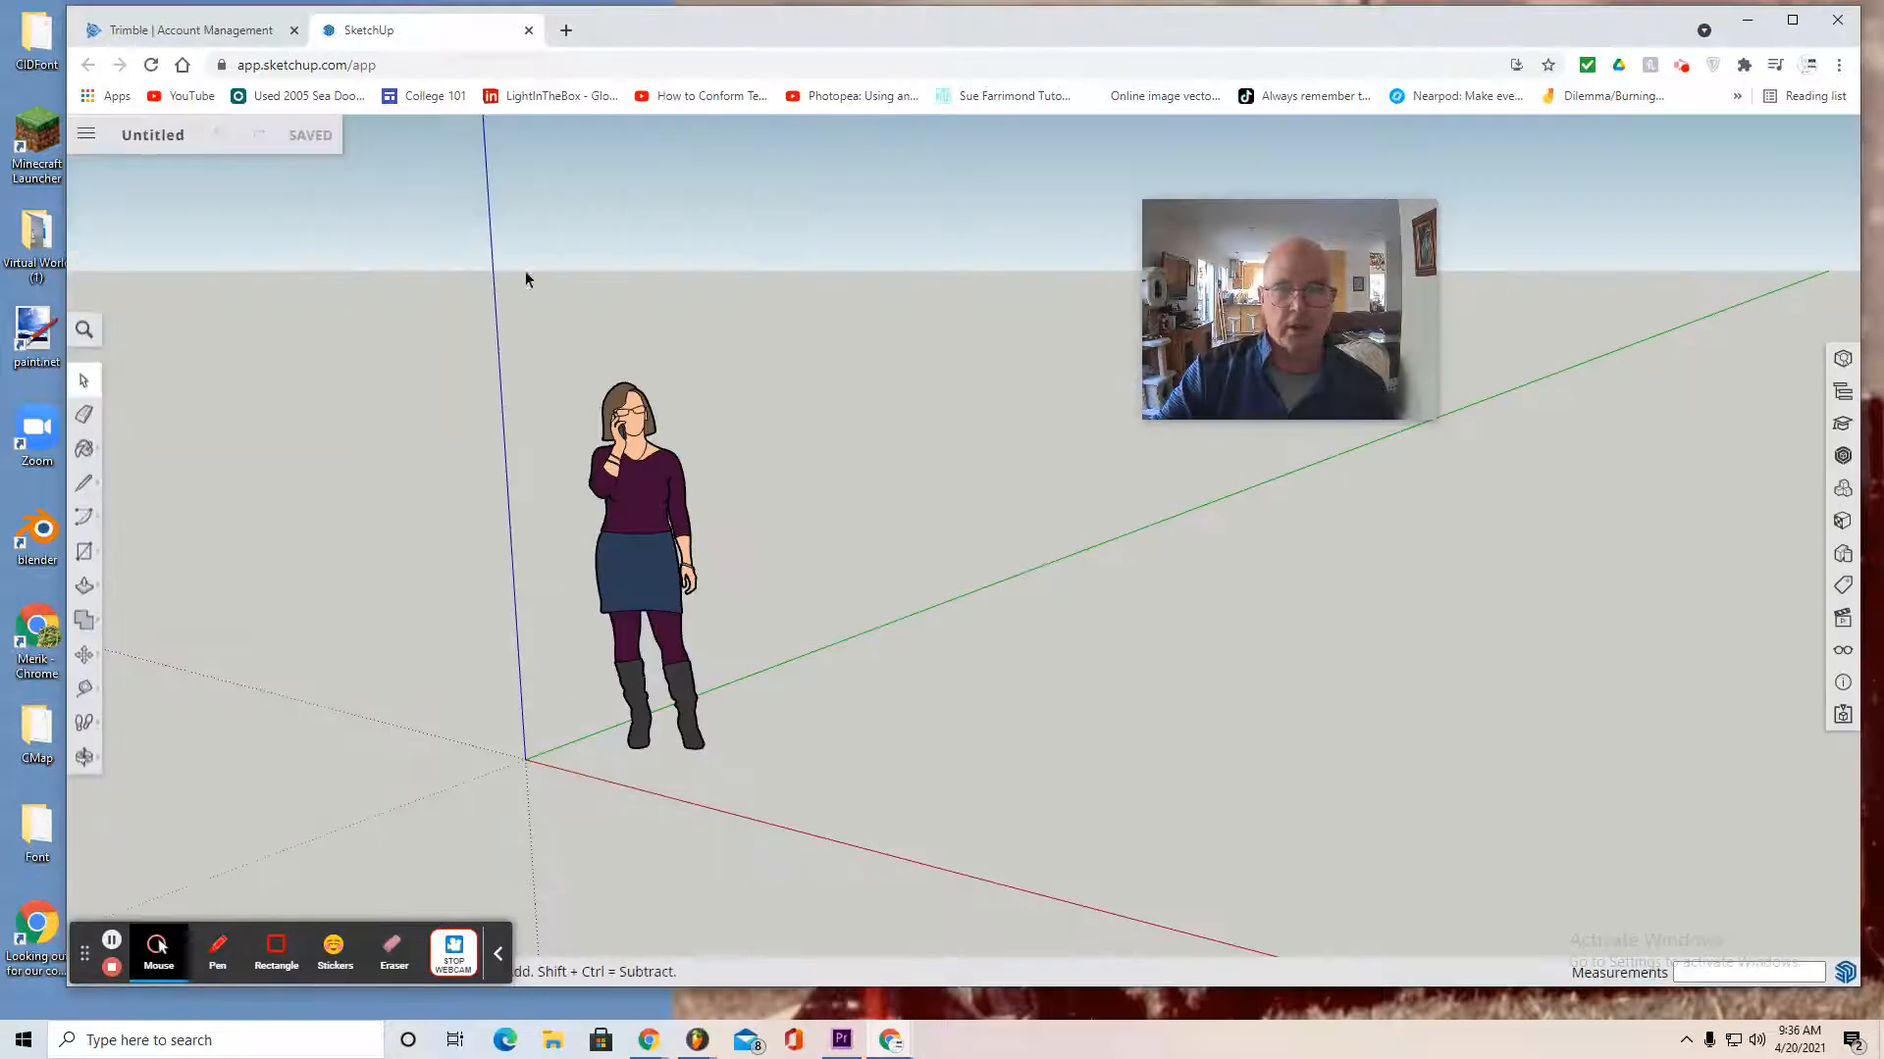
Set the model's length units to decimal inches and the length snapping interval to 0.125 inches
{"action": "left_click", "coordinate": [1840, 686]}
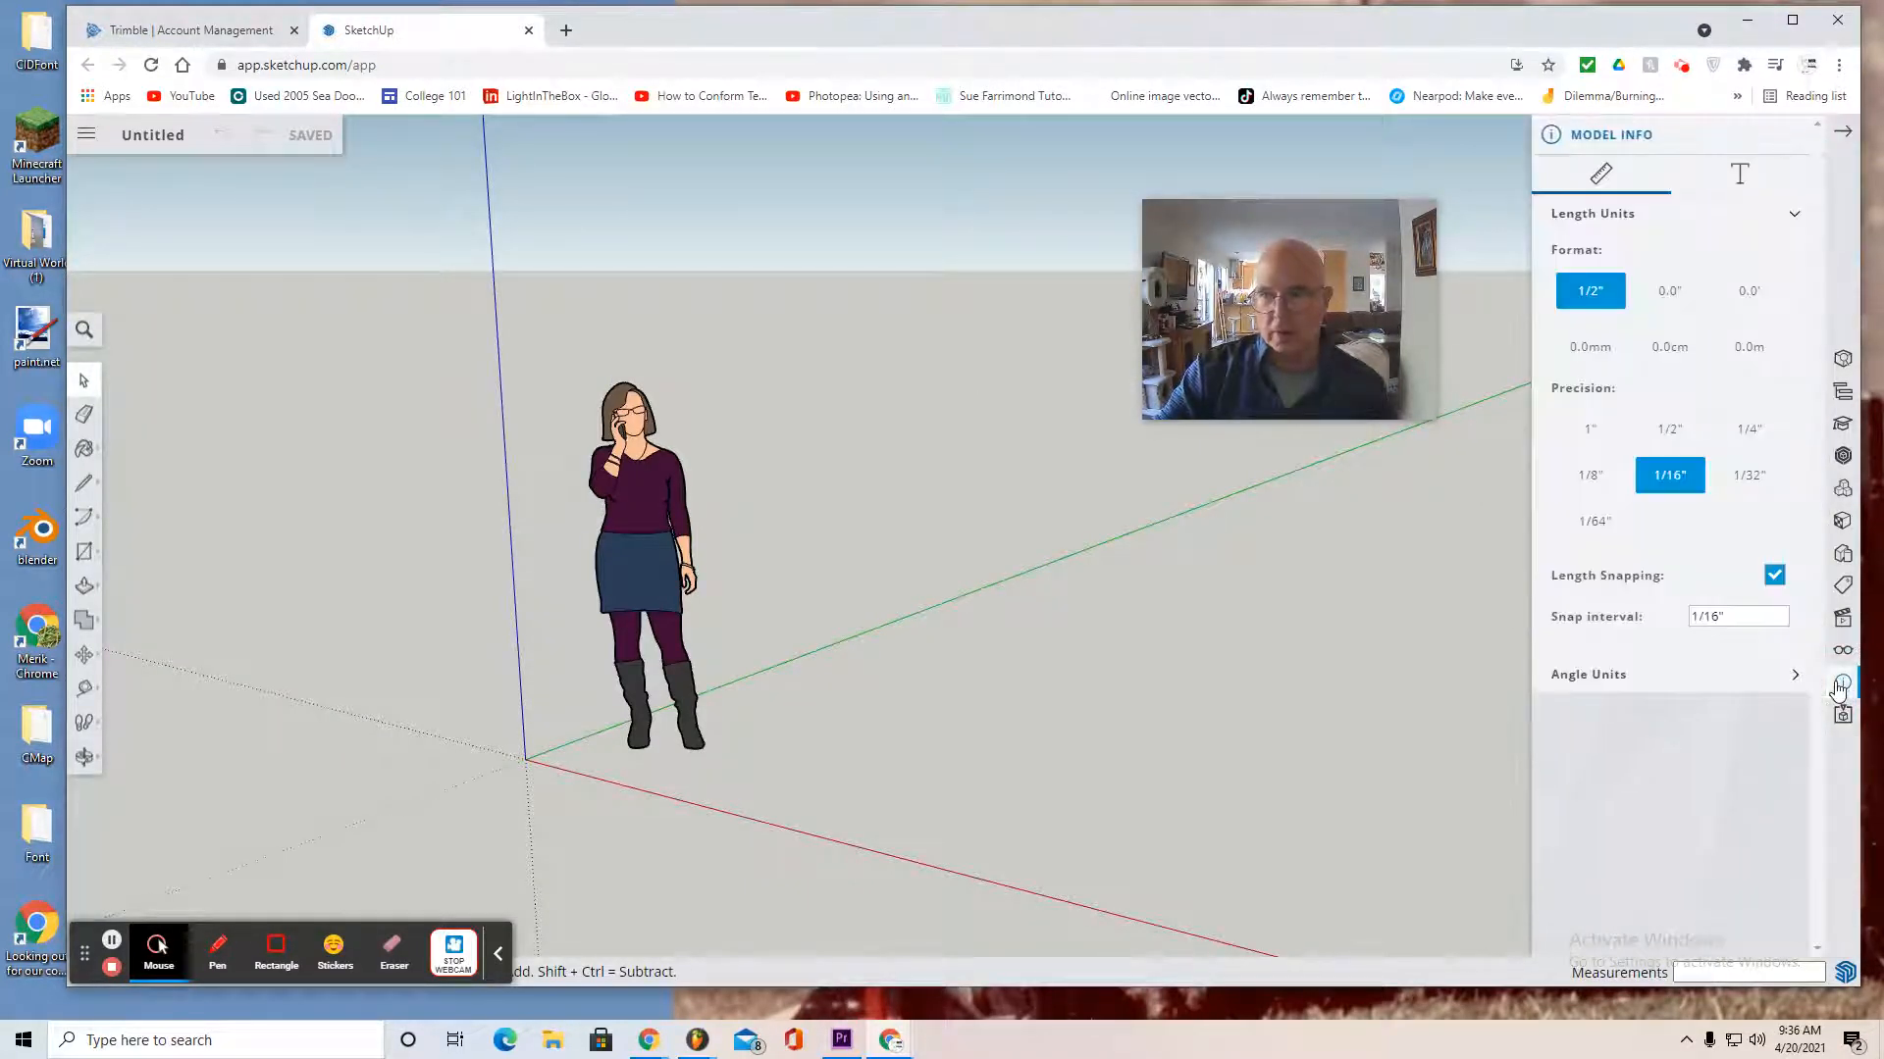
{"action": "left_click", "coordinate": [1670, 293]}
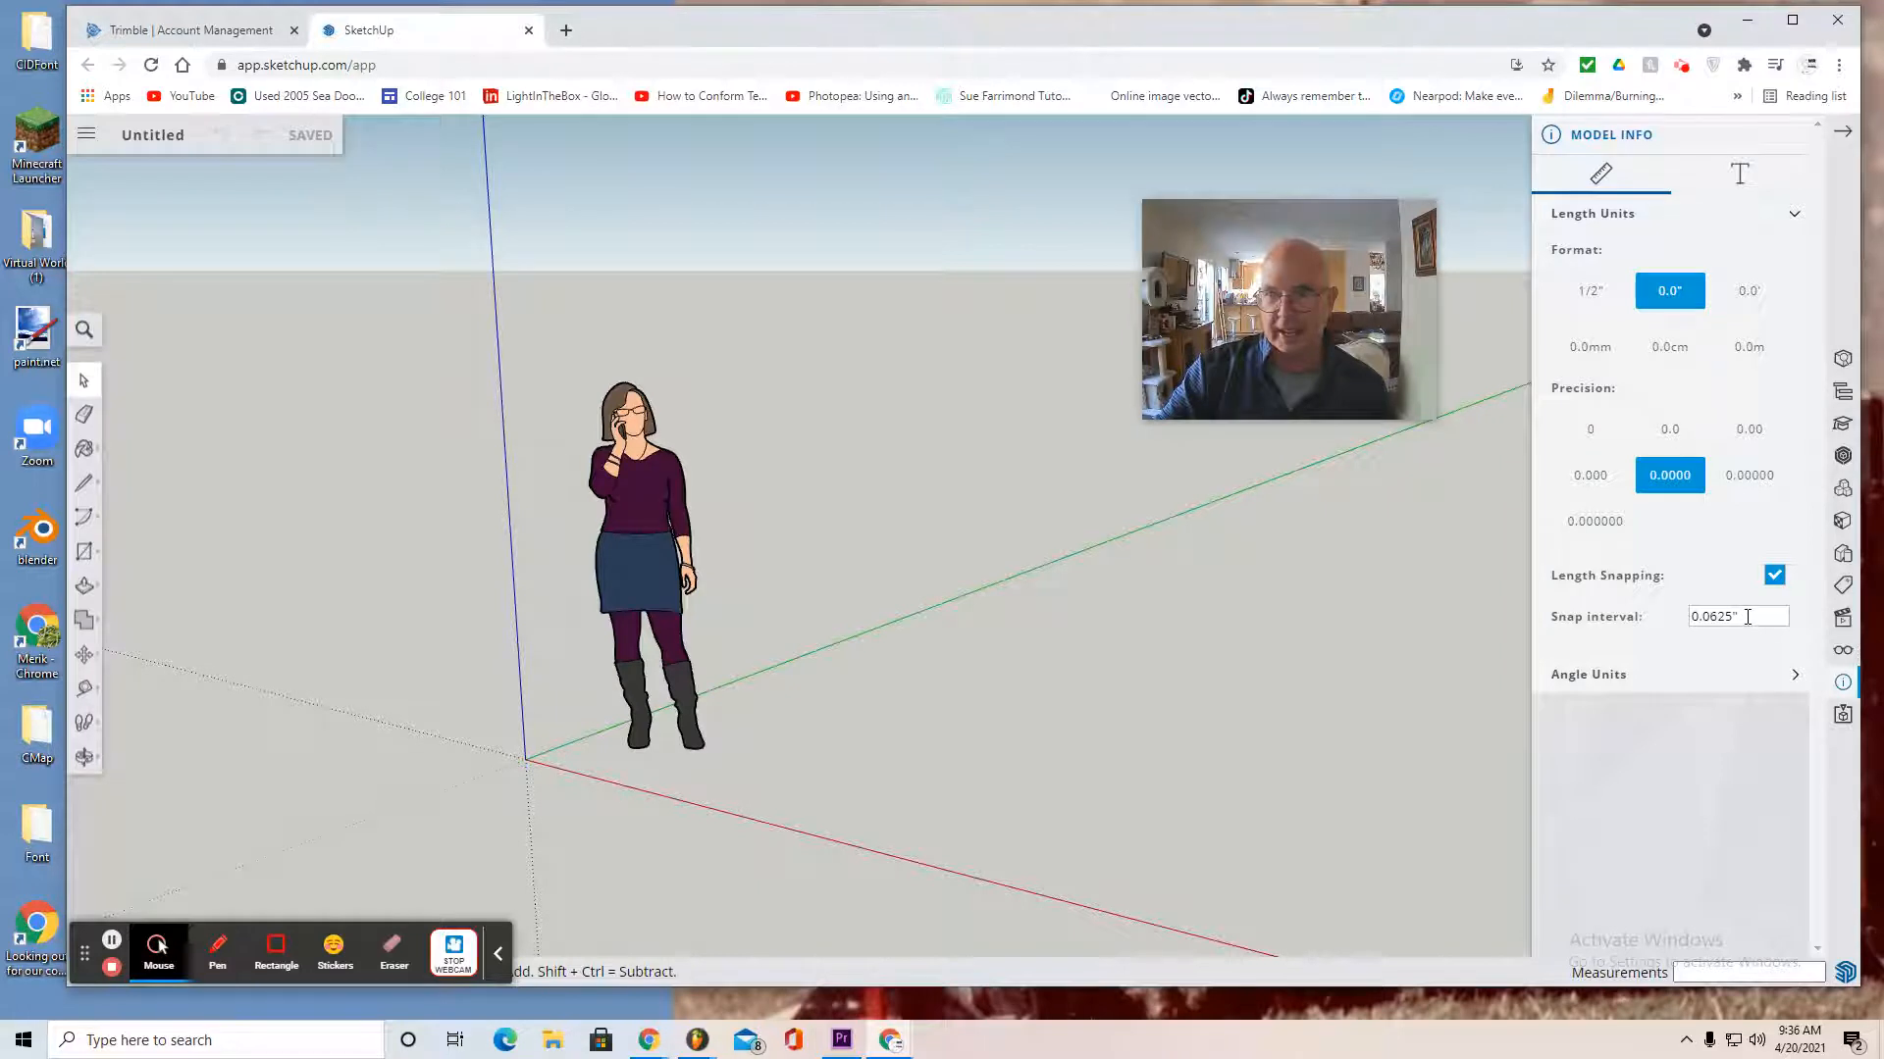
{"action": "left_click_drag", "start_coordinate": [1748, 616], "coordinate": [1681, 622]}
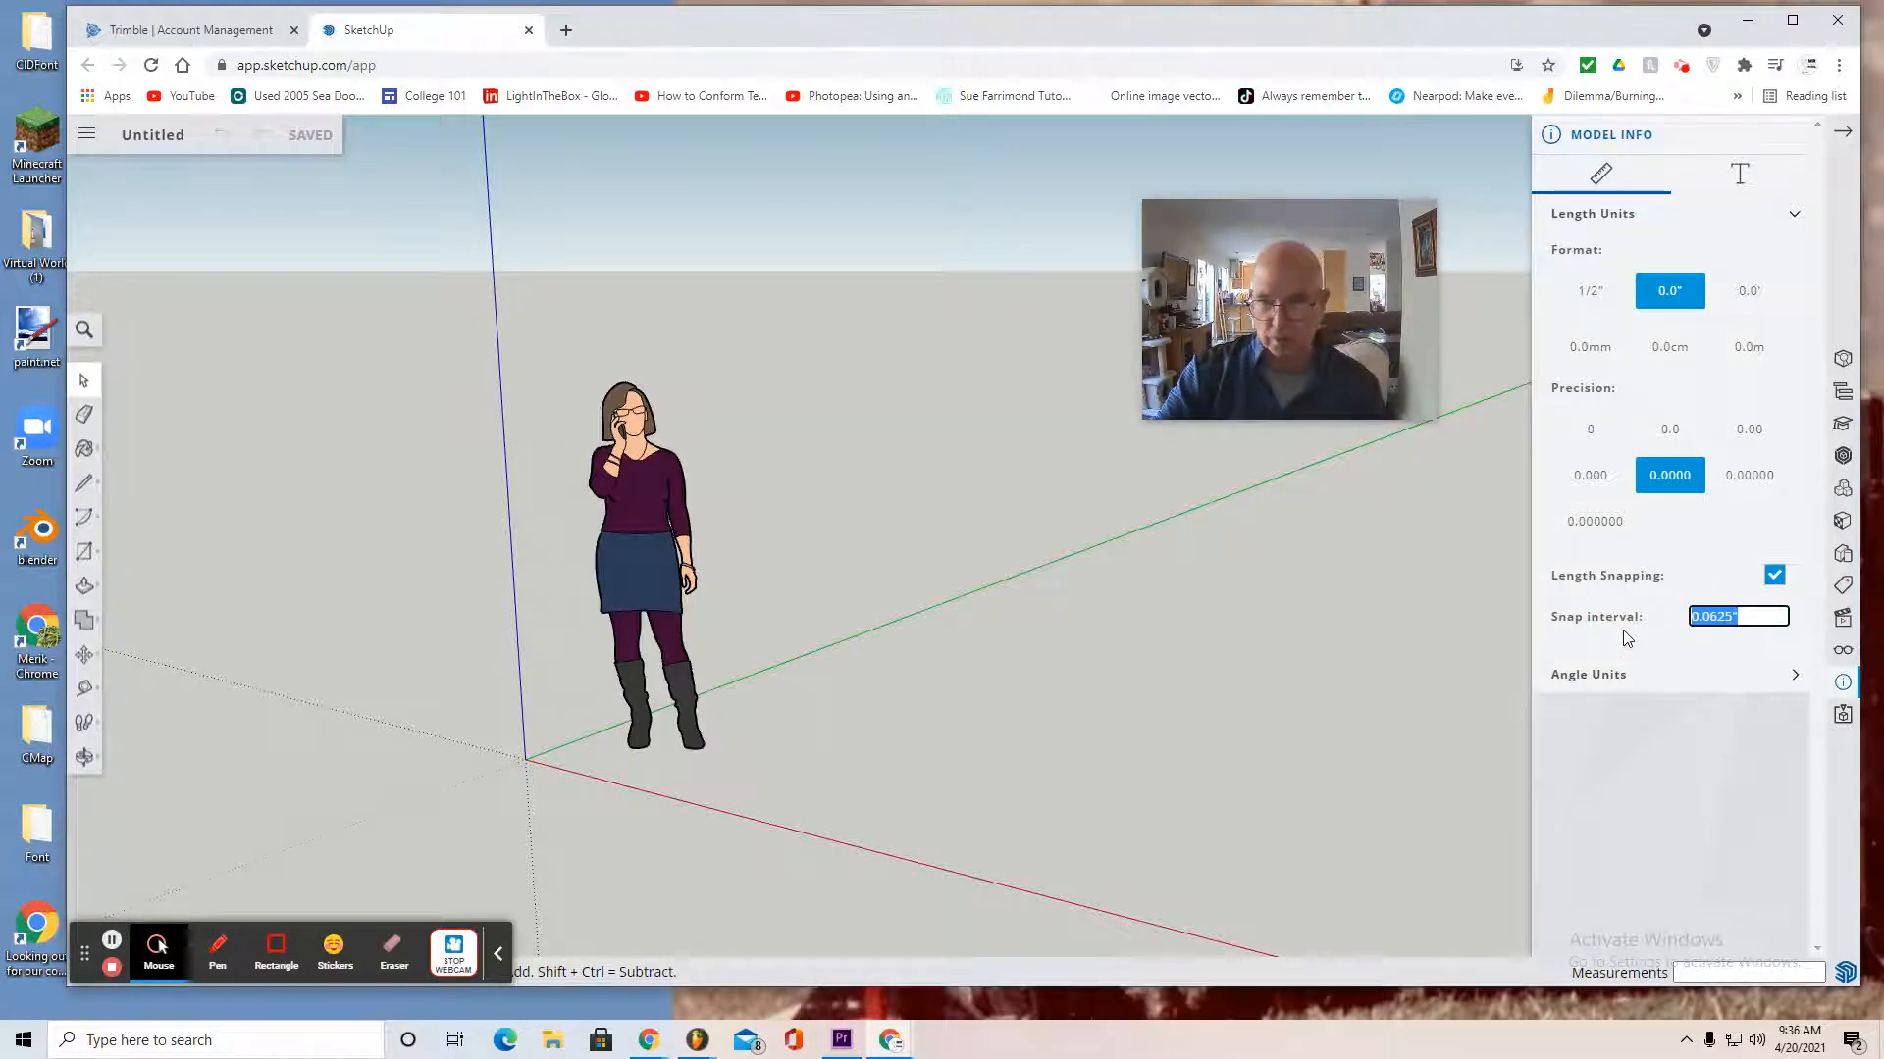
{"action": "type", "text": ".125"}
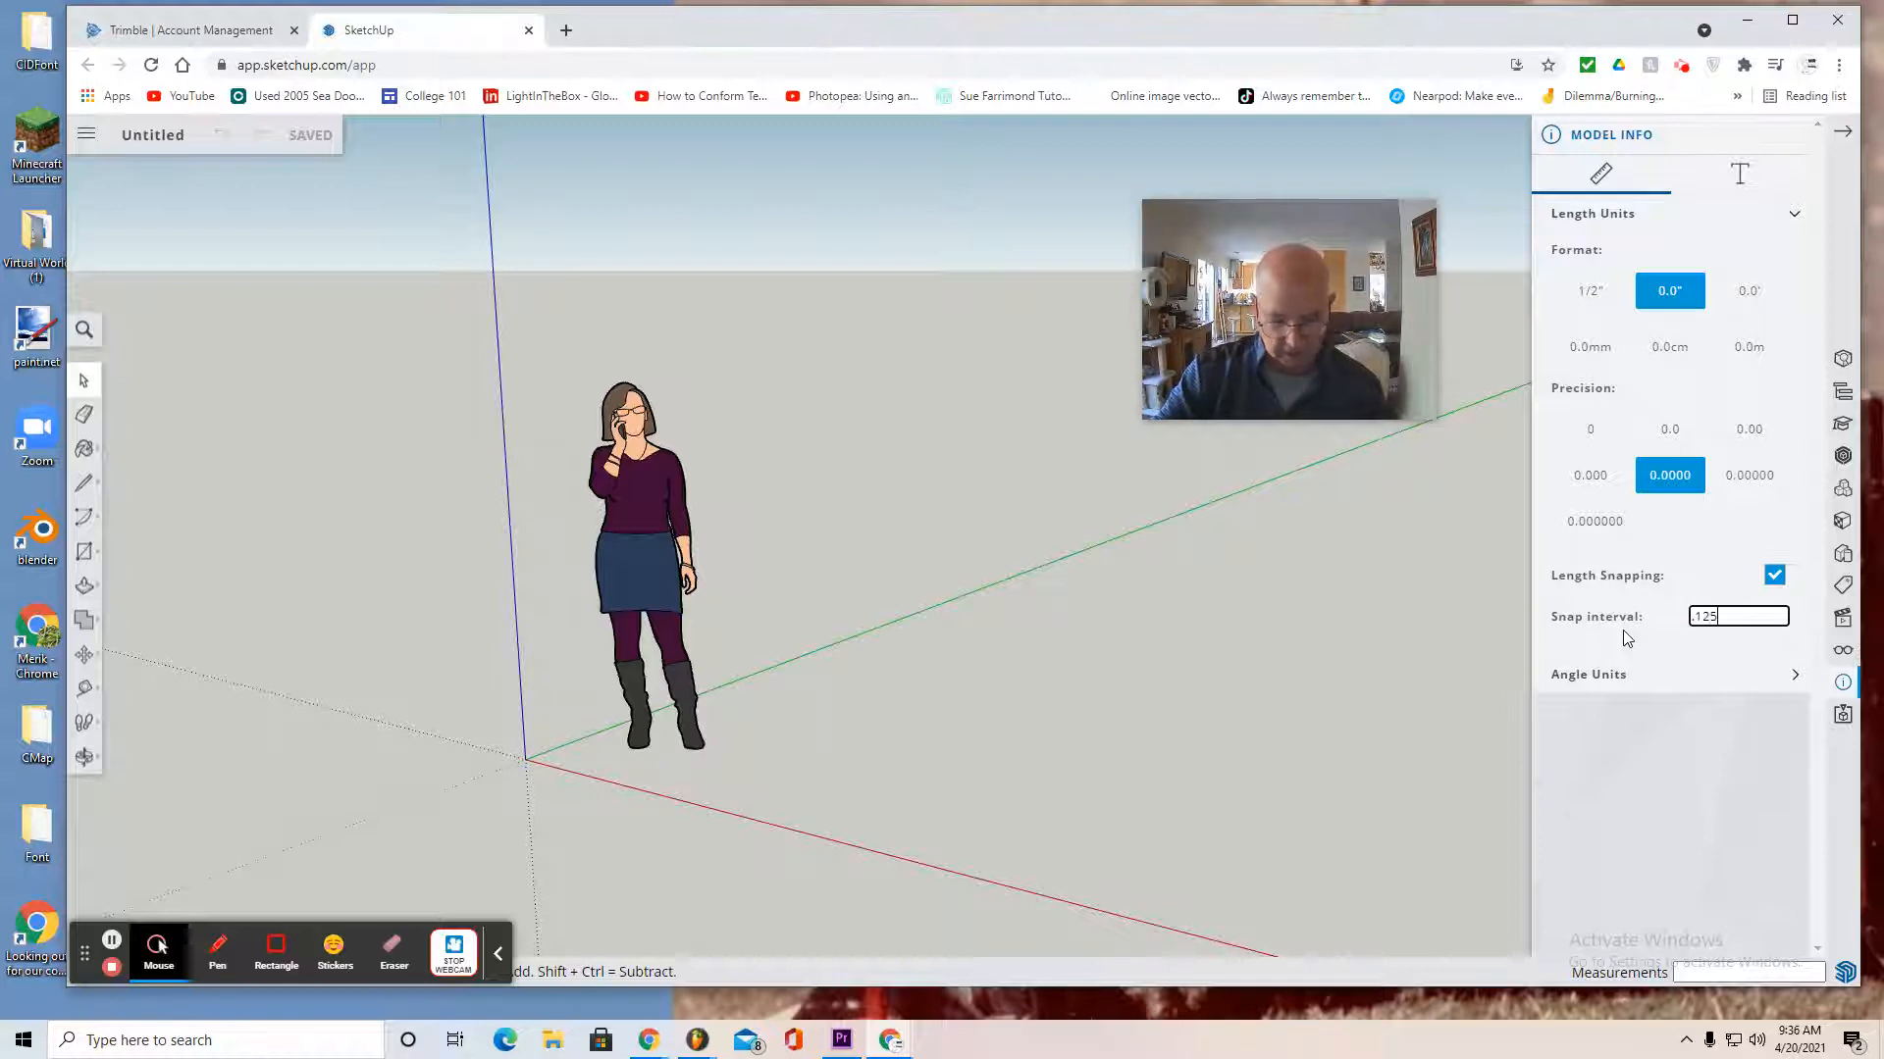
{"action": "key", "text": "Return"}
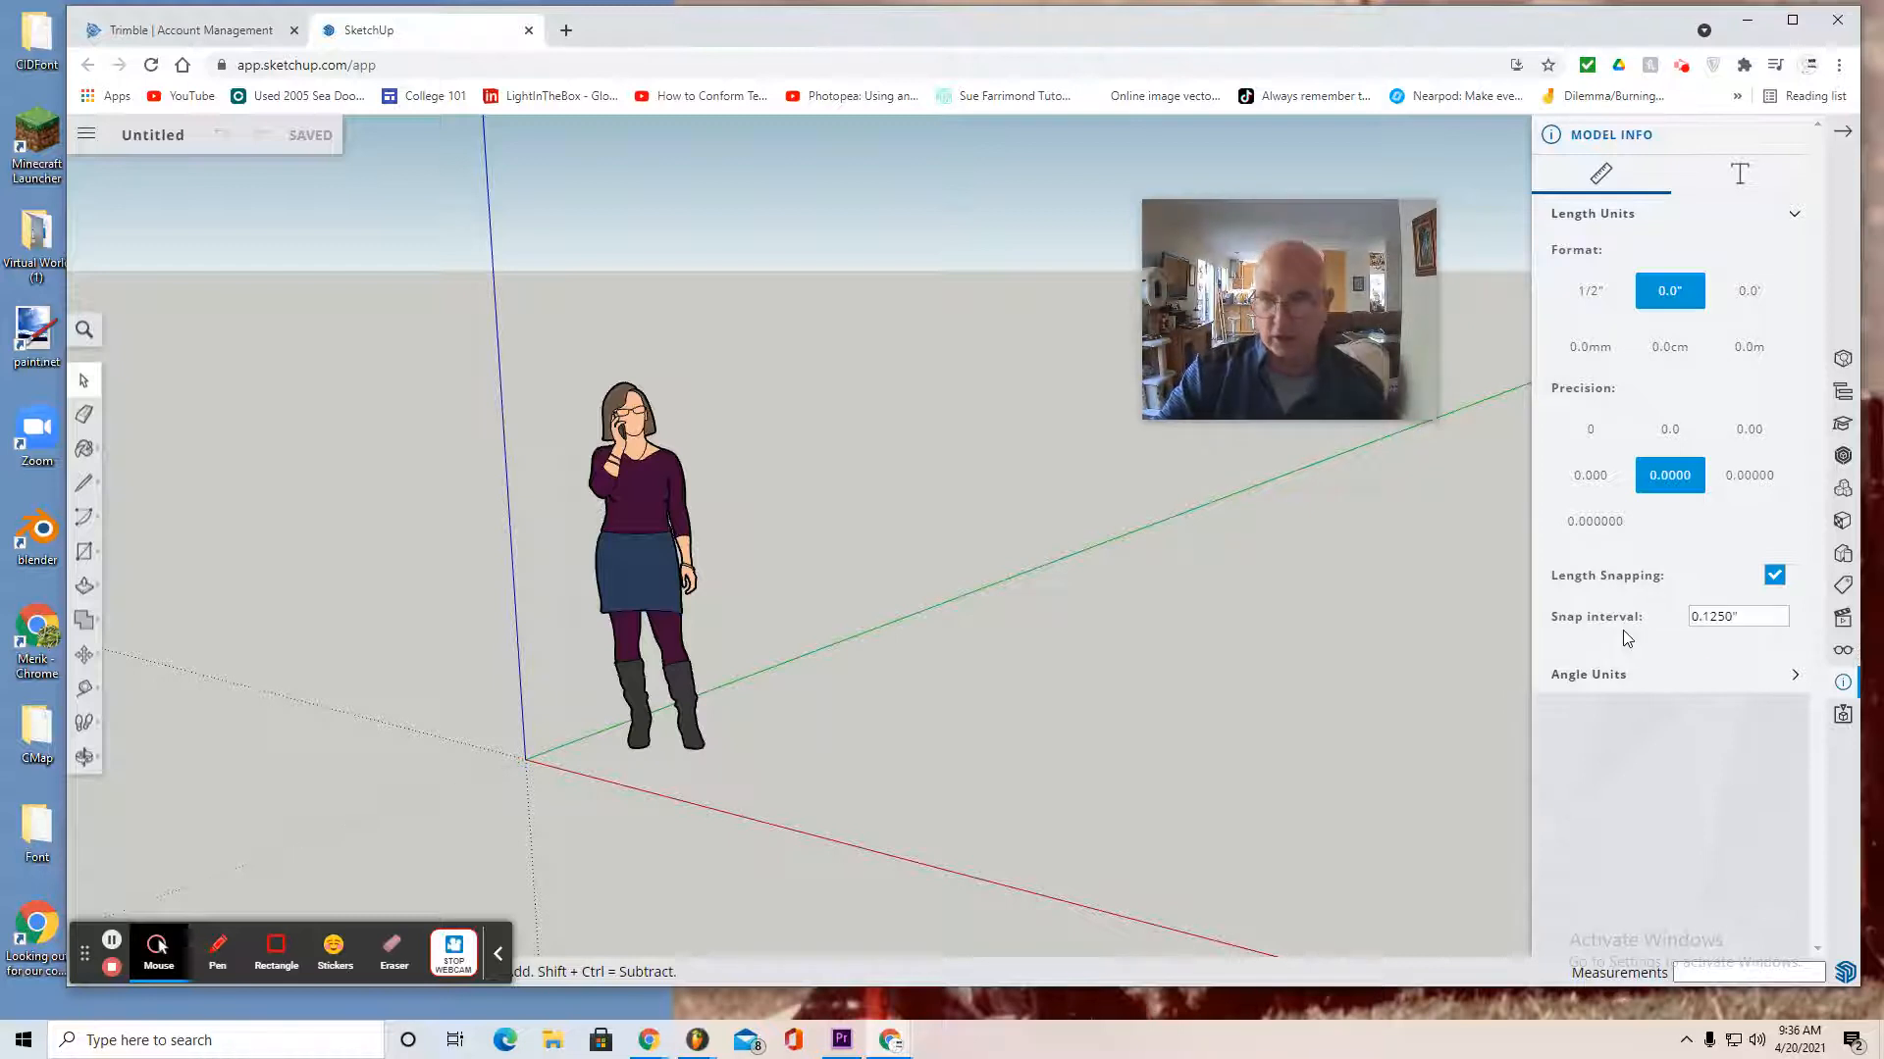
Delete the default person figure from the model
{"action": "left_click", "coordinate": [643, 547]}
{"action": "key", "text": "Delete"}
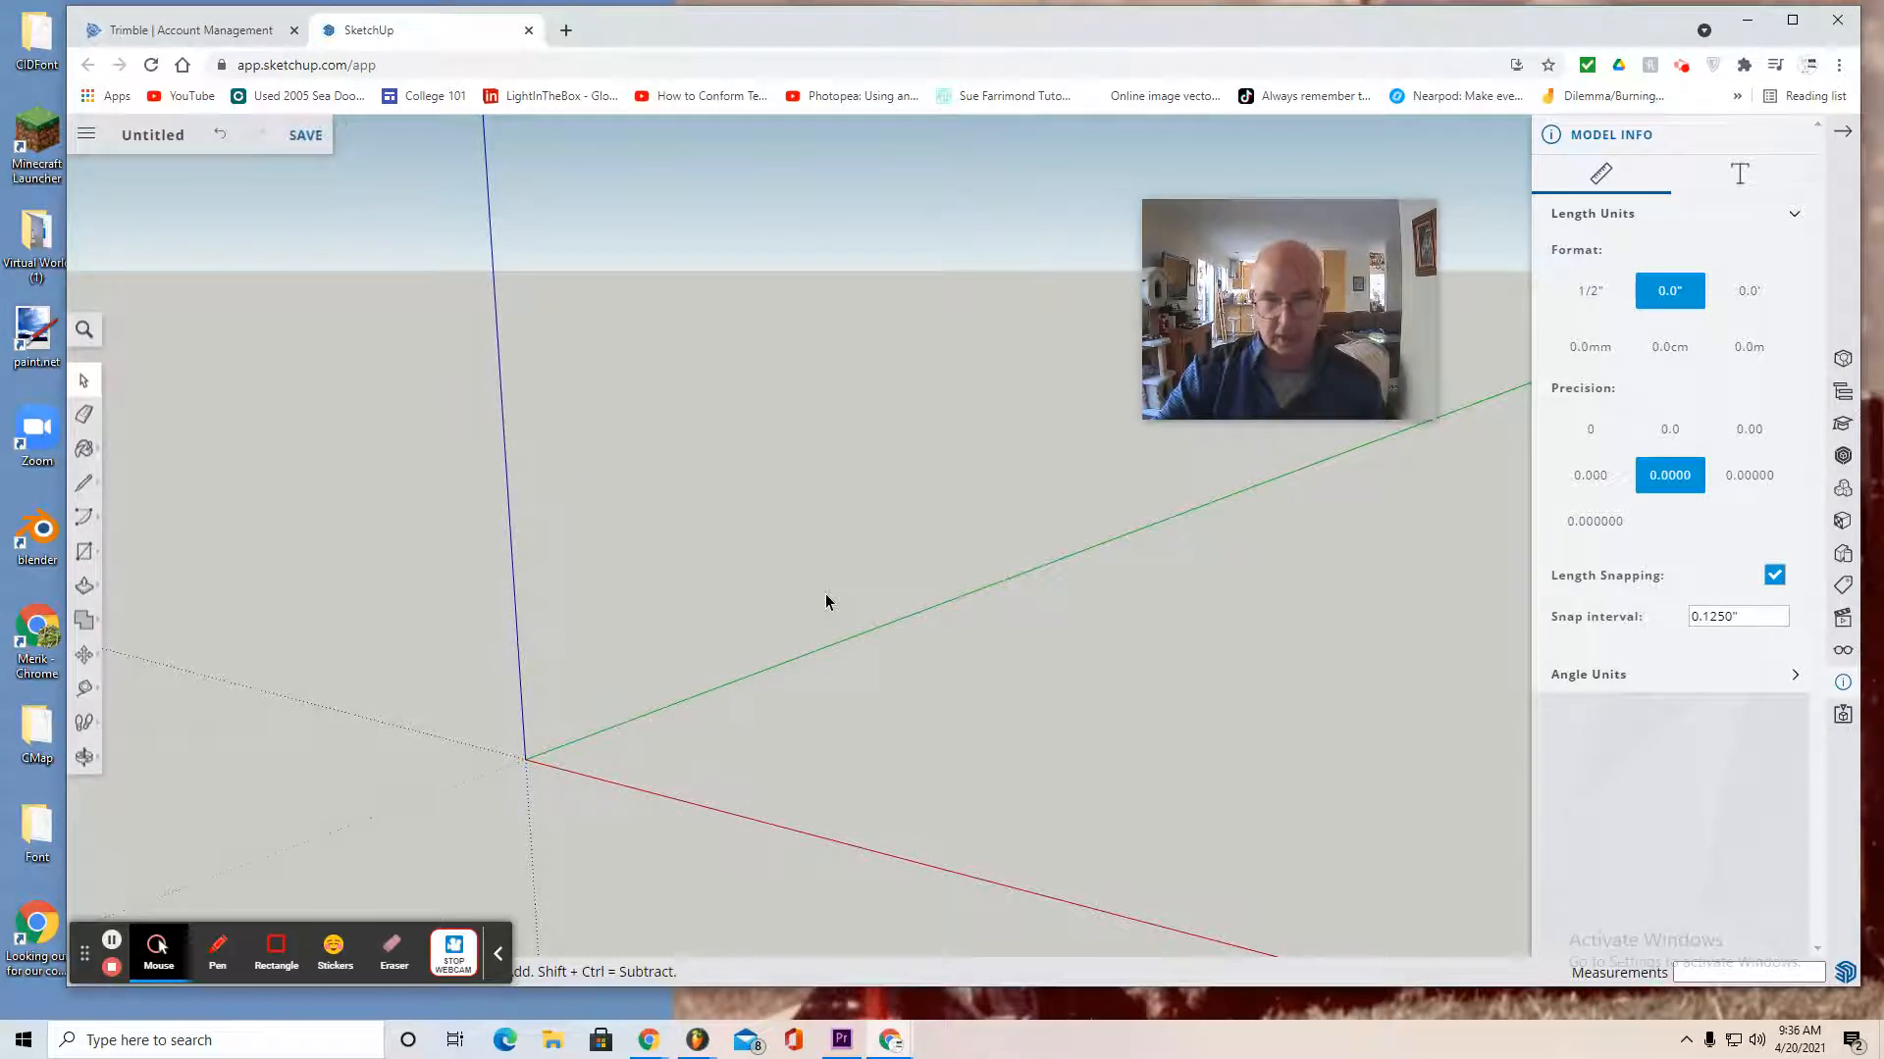
Switch the camera to parallel projection and show the front view of the empty model
{"action": "left_click", "coordinate": [1842, 626]}
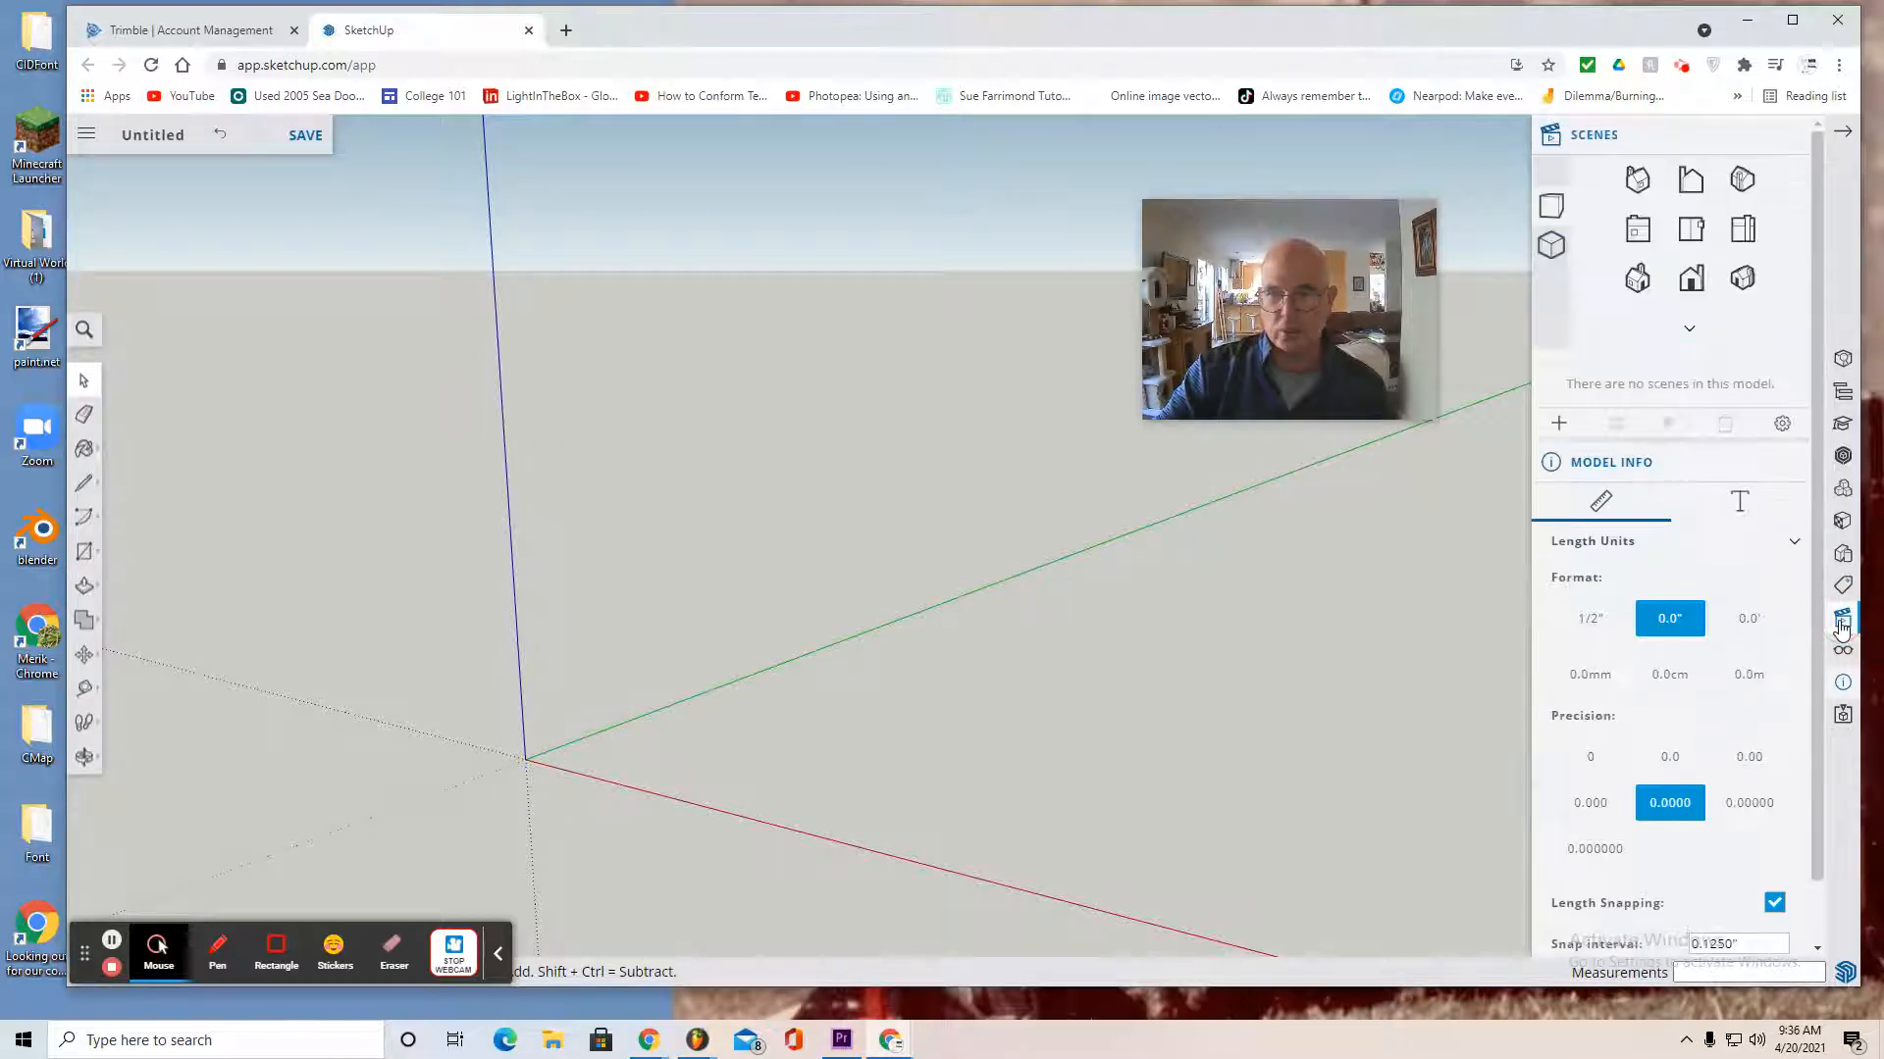
{"action": "left_click", "coordinate": [1551, 253]}
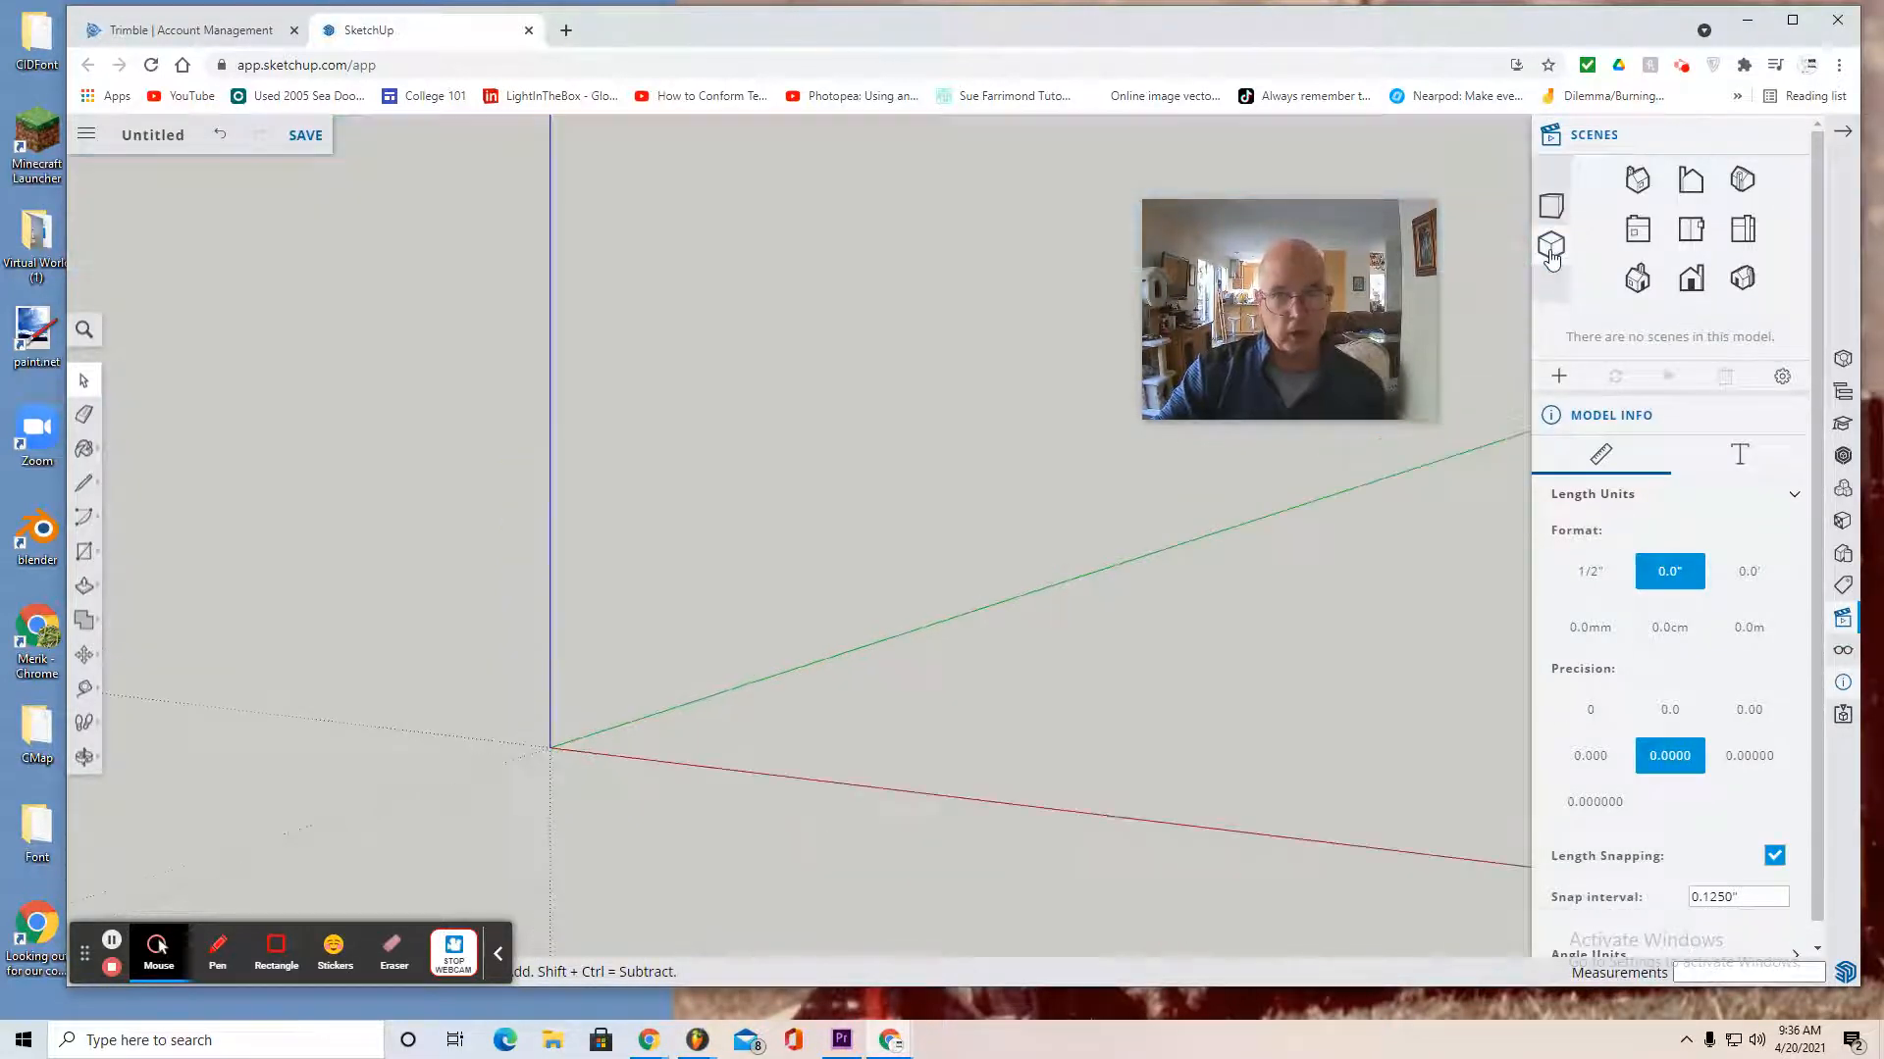
{"action": "left_click", "coordinate": [1691, 287]}
{"action": "left_click", "coordinate": [83, 759]}
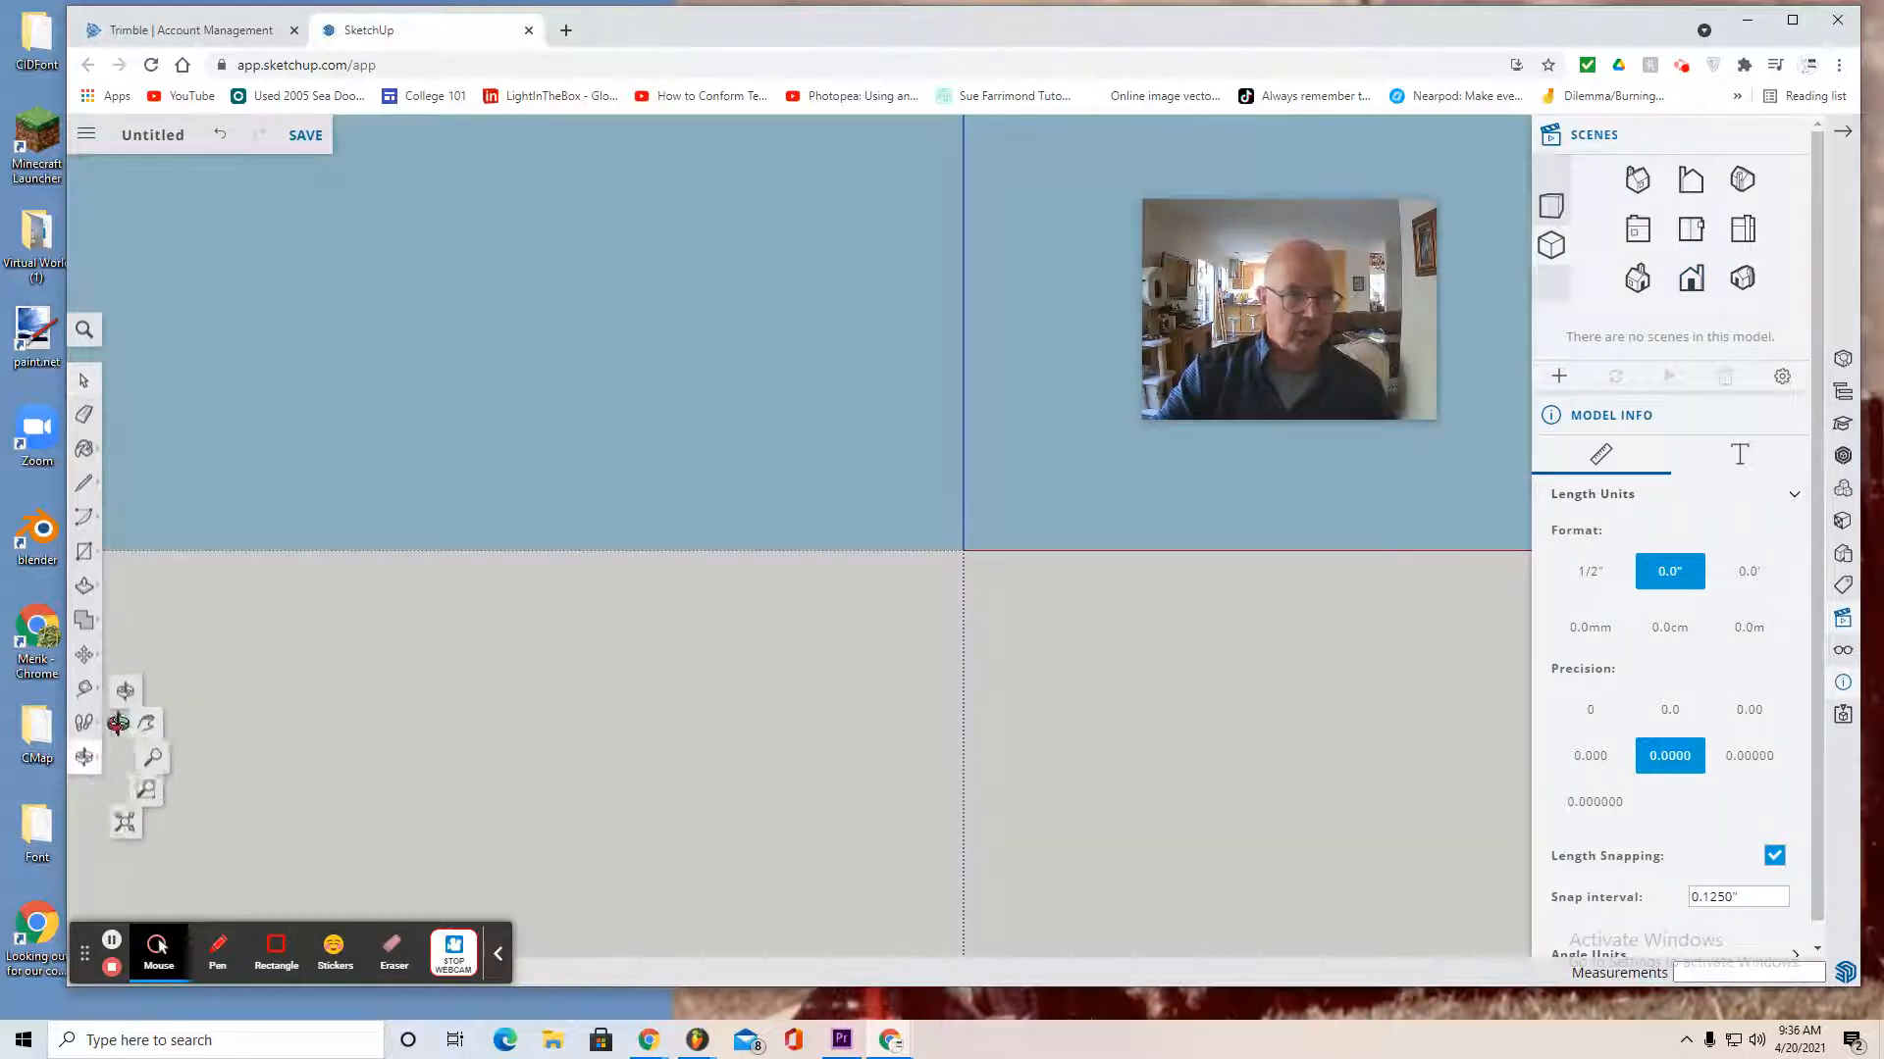
{"action": "left_click", "coordinate": [156, 715]}
{"action": "left_click_drag", "start_coordinate": [970, 547], "coordinate": [375, 703]}
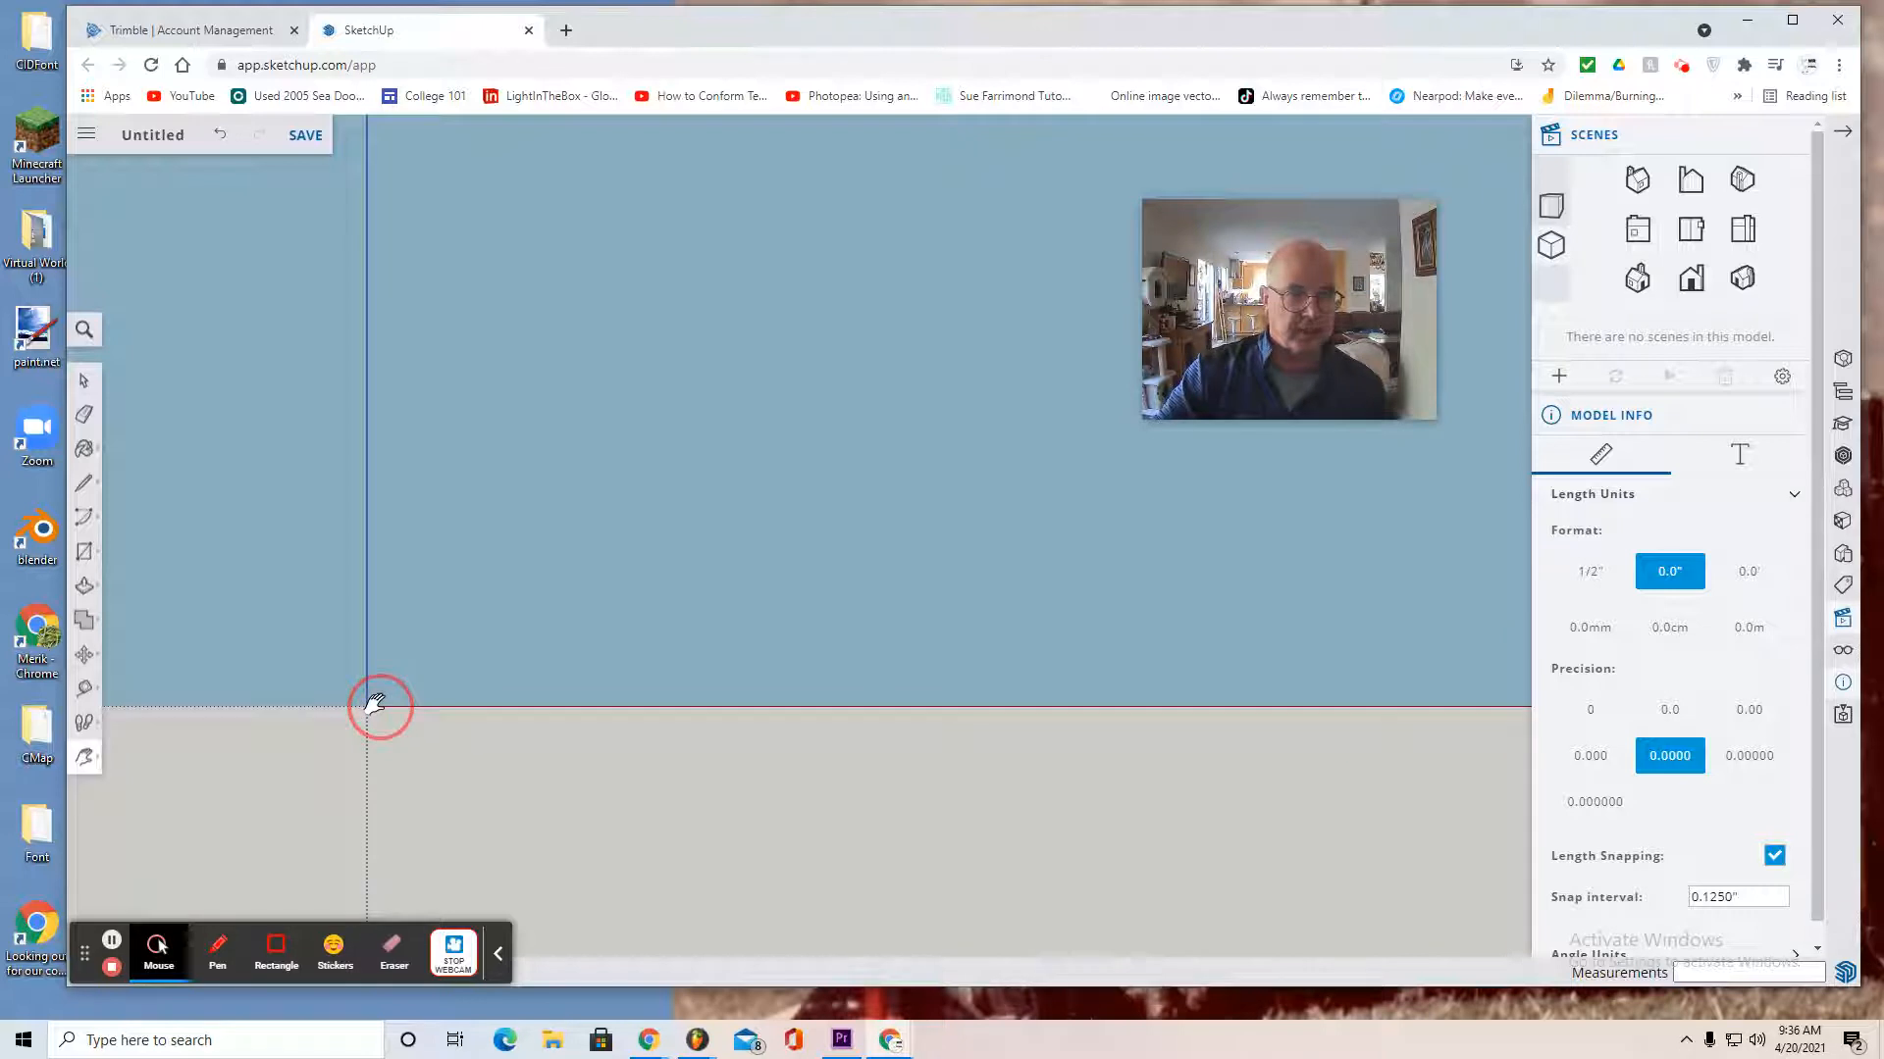
Insert Poles.skp from the Playground 2 folder in Trimble Connect as a component, standing on the ground just left of the origin
{"action": "left_click", "coordinate": [86, 137]}
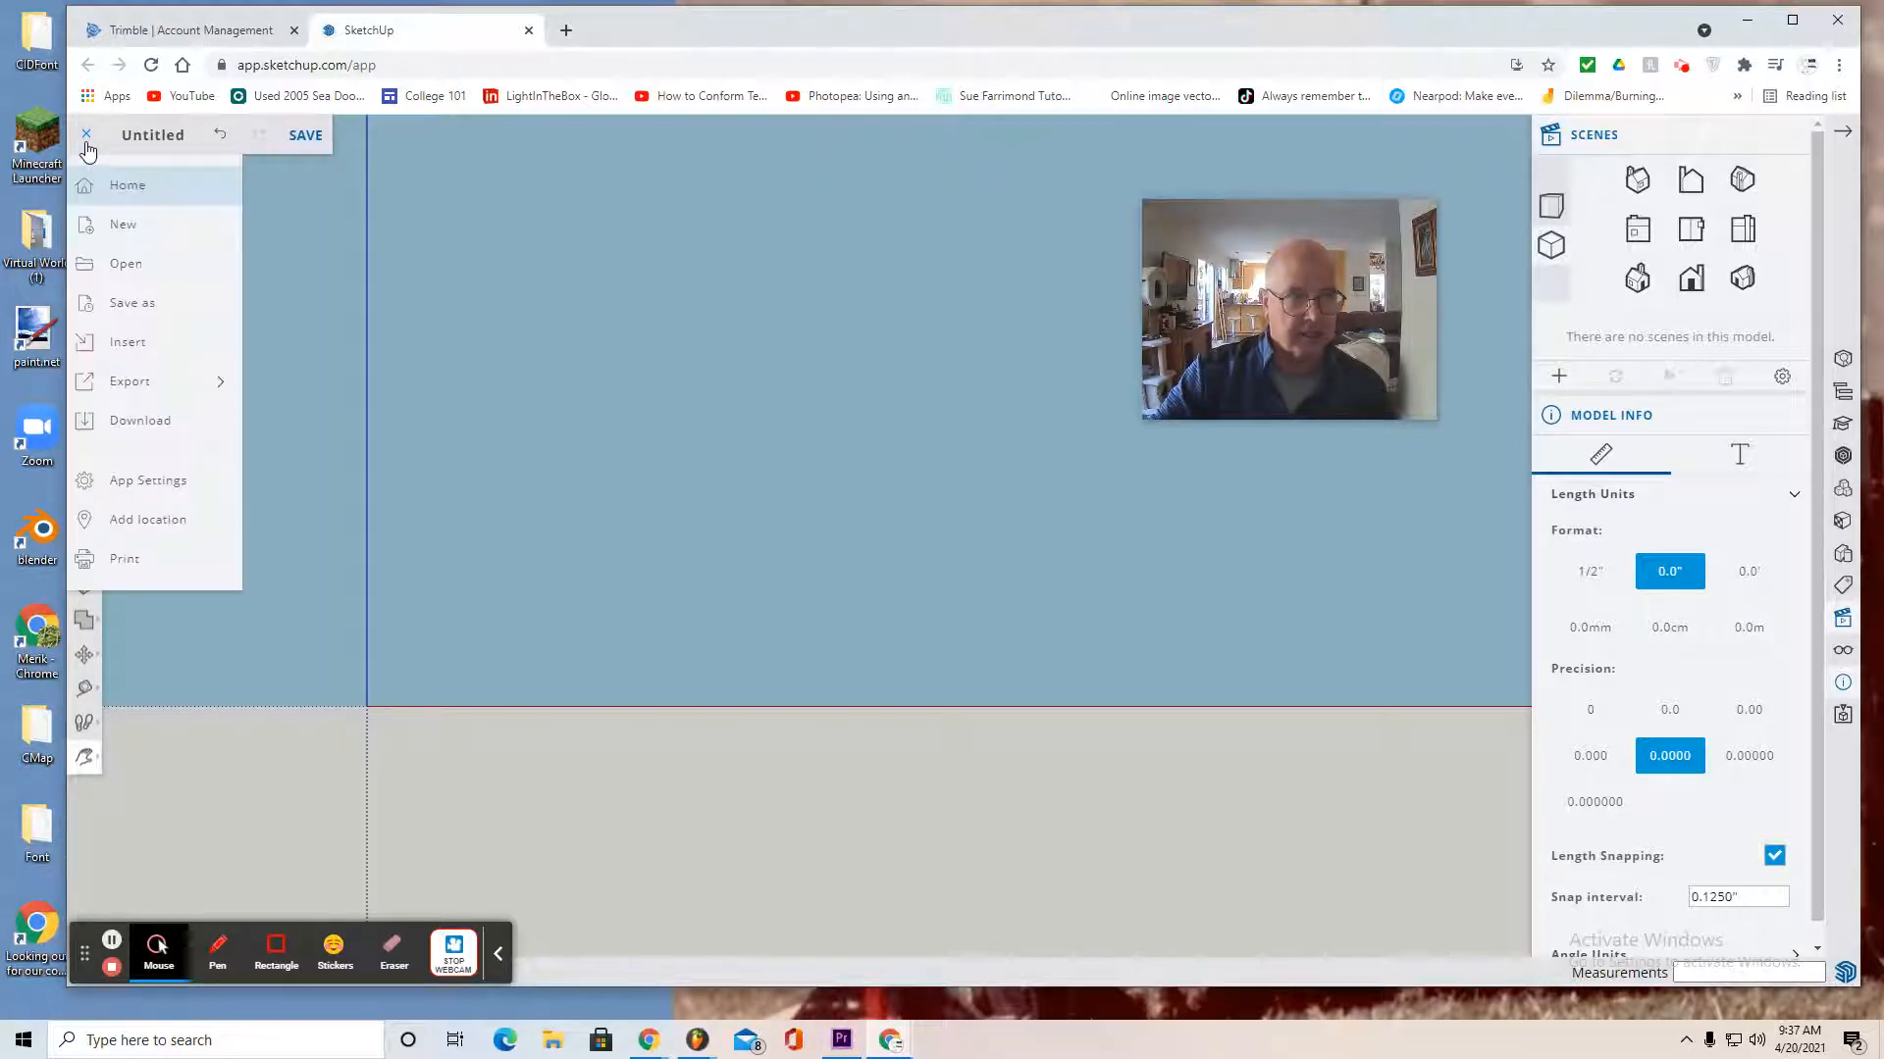
{"action": "left_click", "coordinate": [120, 351]}
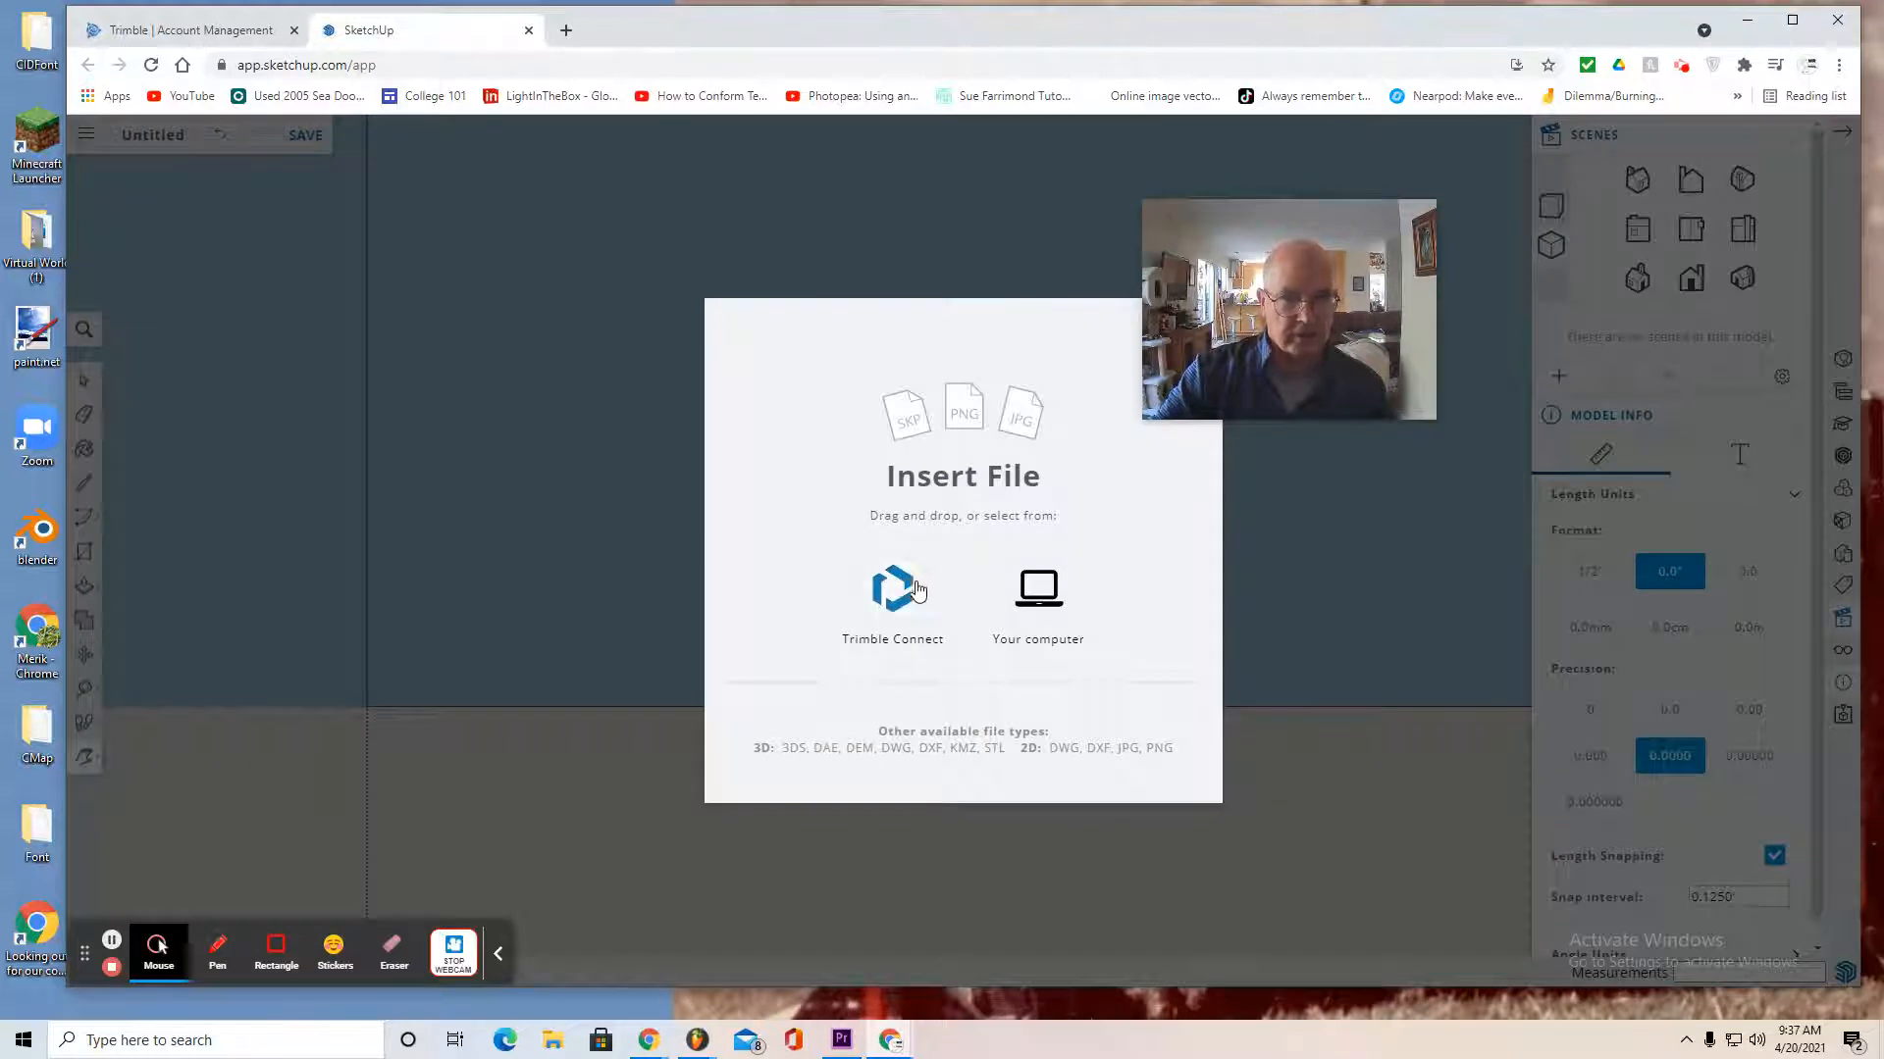
{"action": "left_click", "coordinate": [892, 588]}
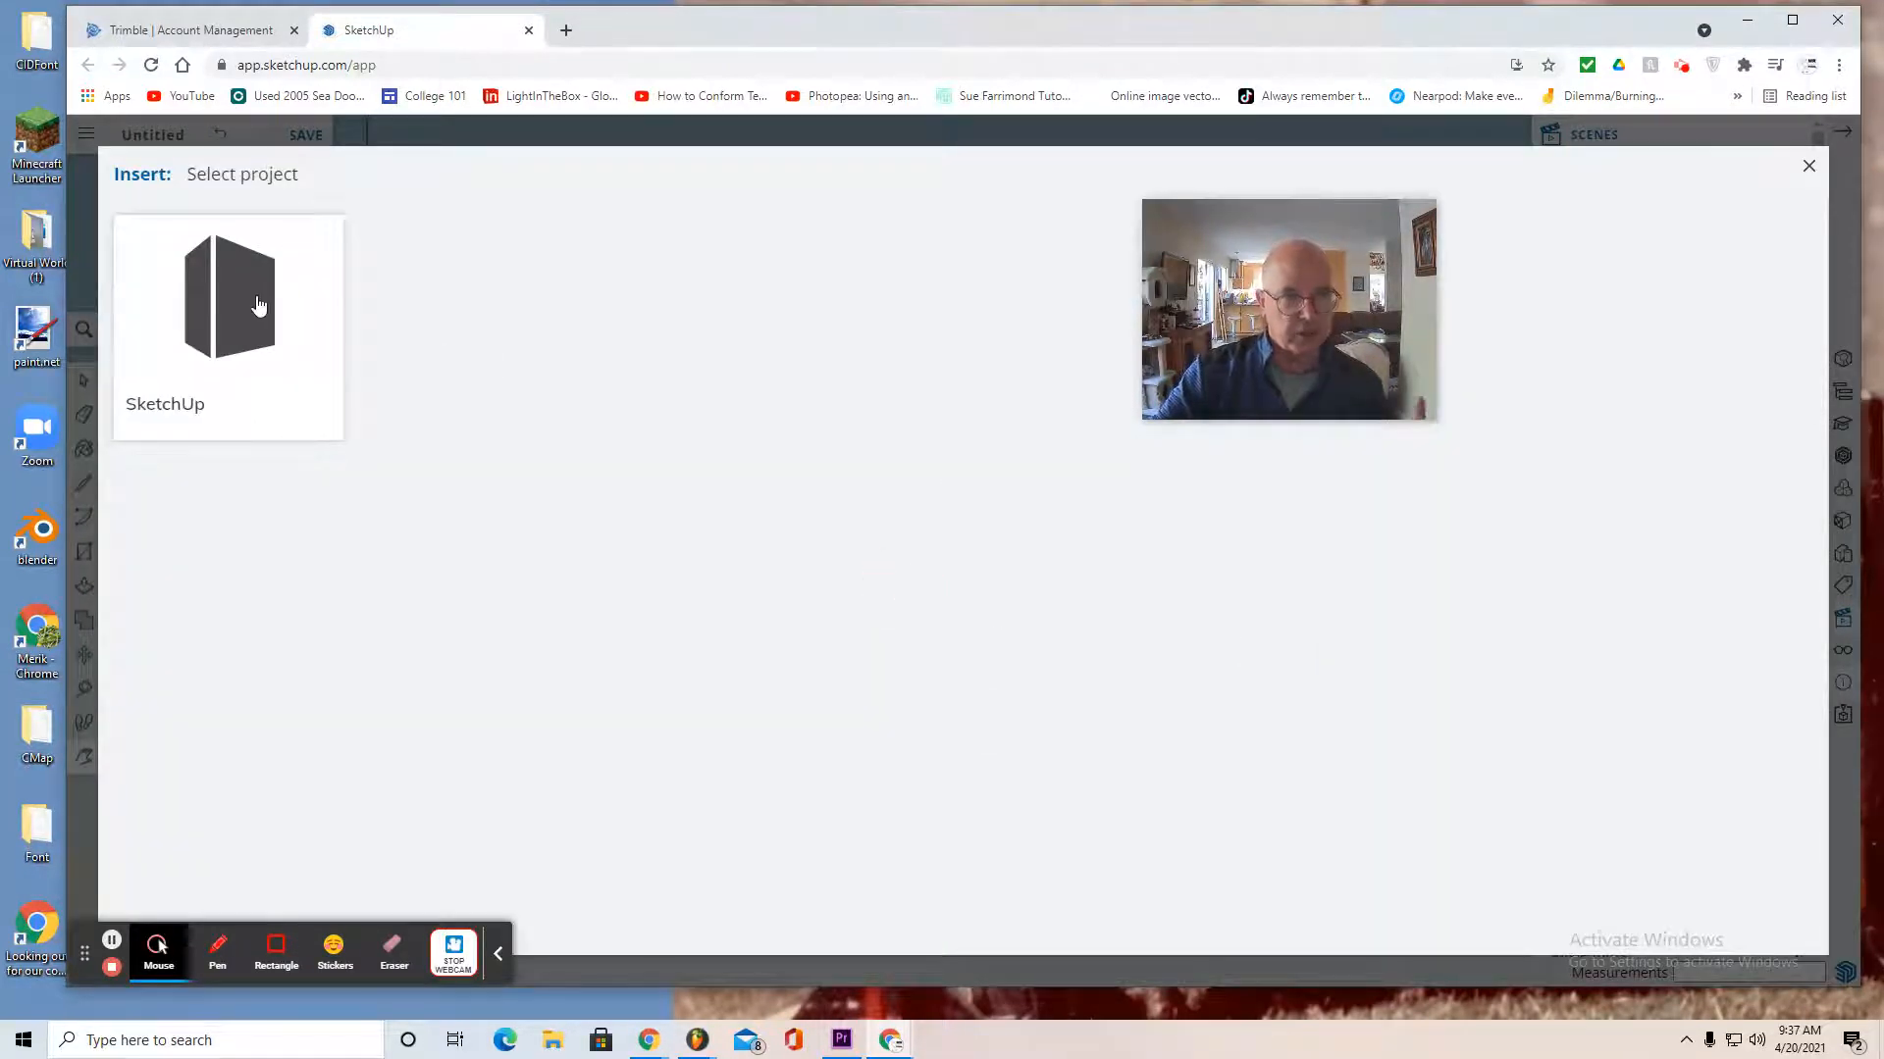
{"action": "left_click", "coordinate": [258, 305]}
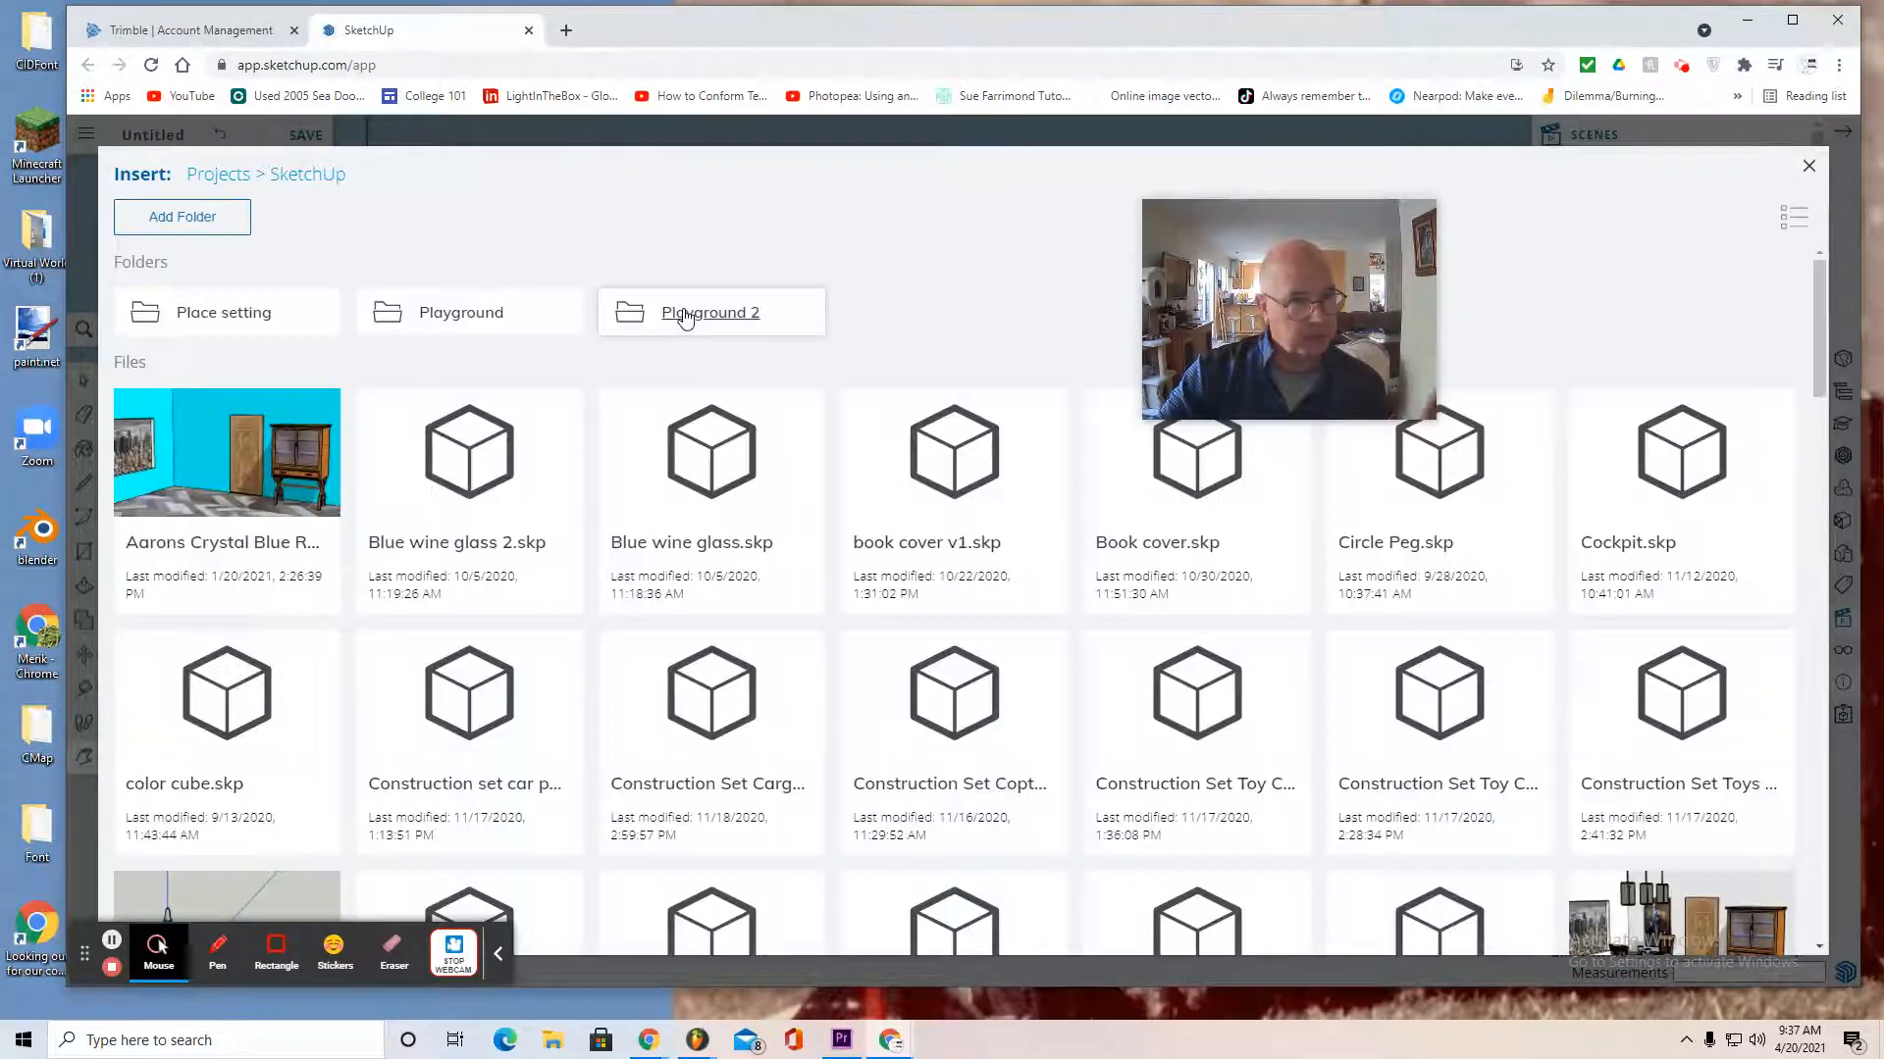
{"action": "left_click", "coordinate": [685, 314]}
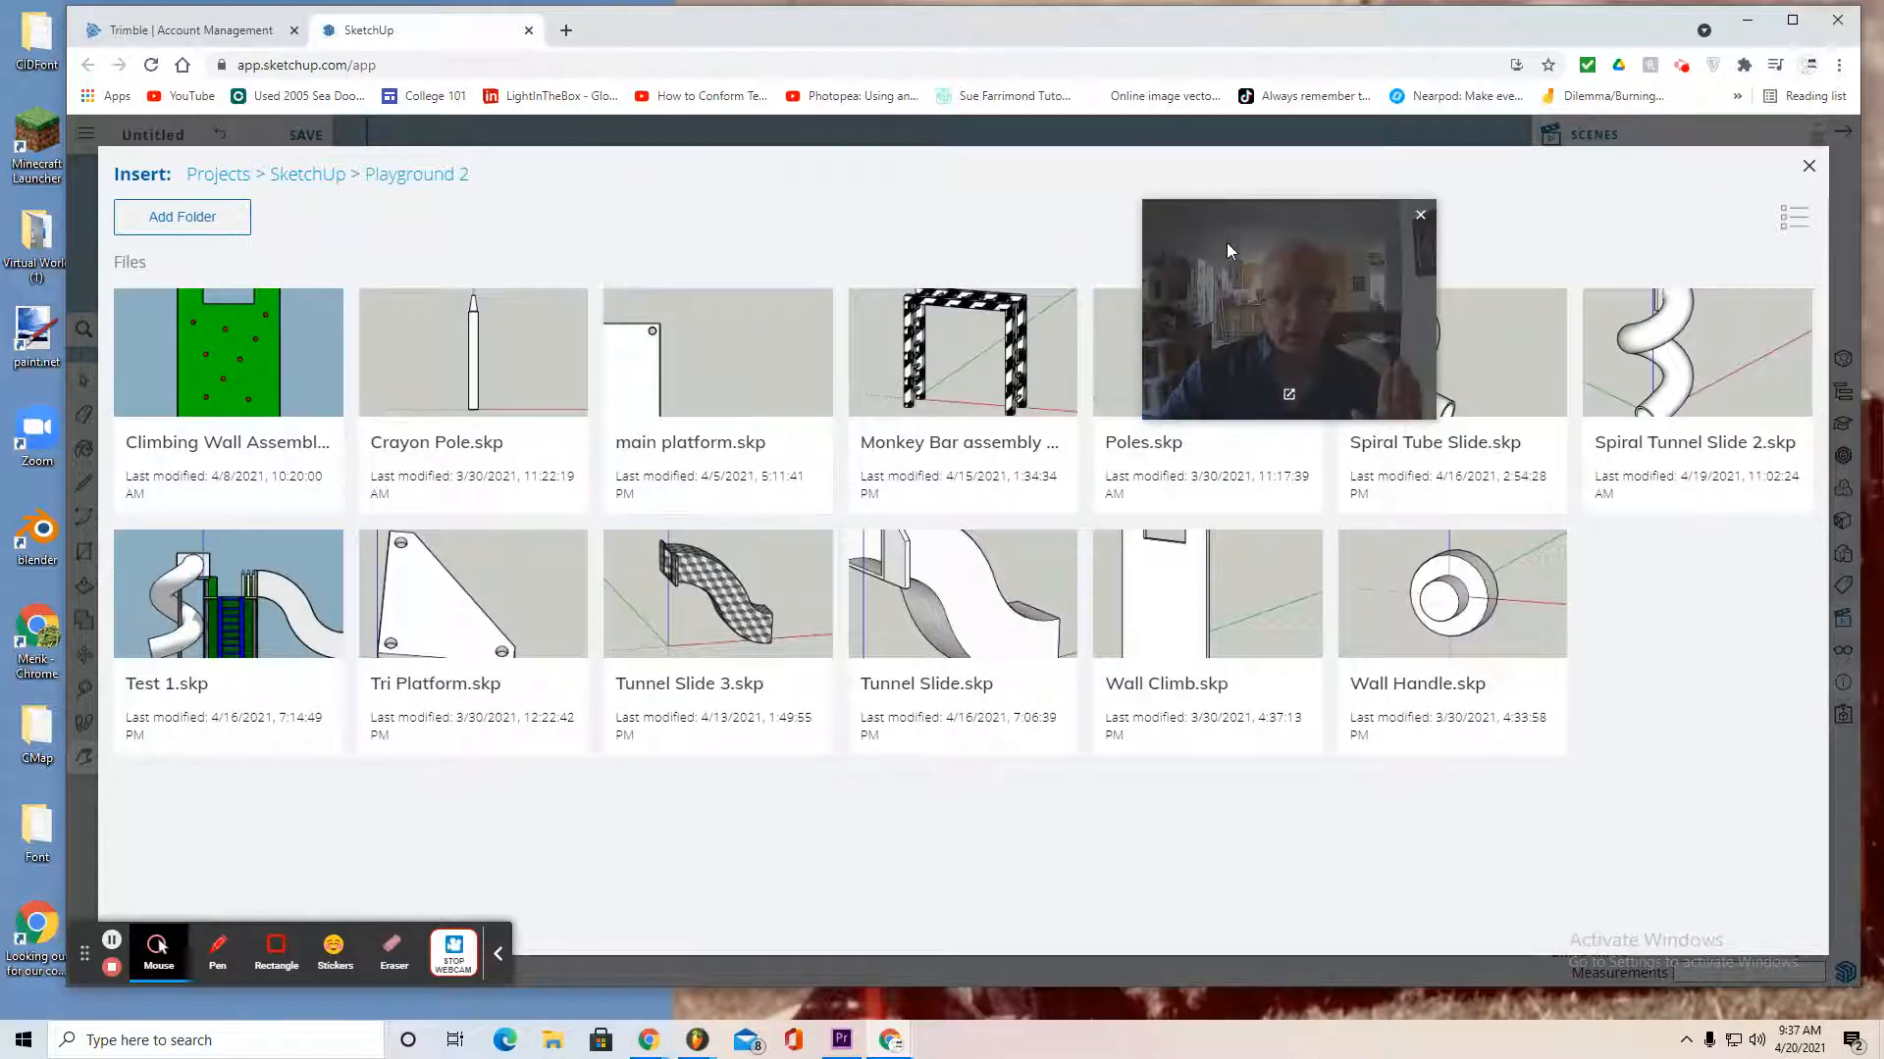
{"action": "left_click_drag", "start_coordinate": [1226, 250], "coordinate": [1398, 540]}
{"action": "left_click", "coordinate": [1244, 381]}
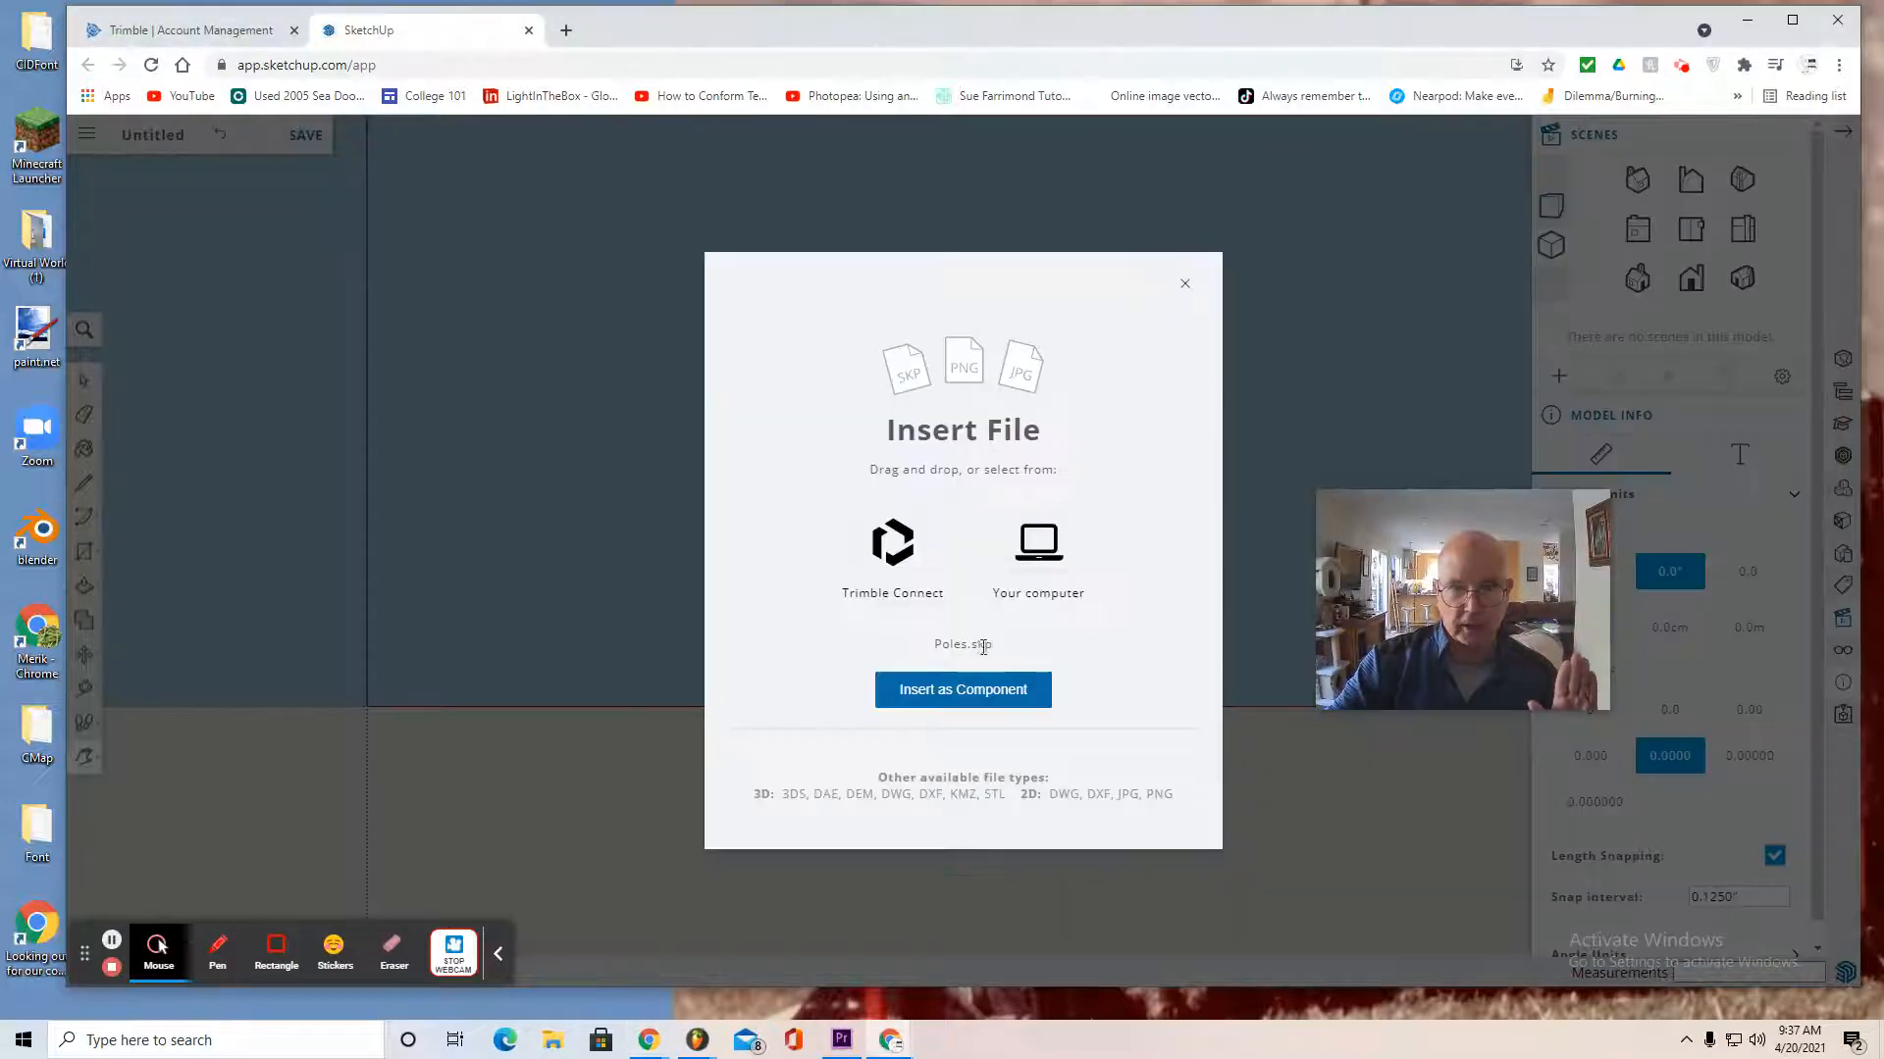
{"action": "left_click", "coordinate": [986, 689]}
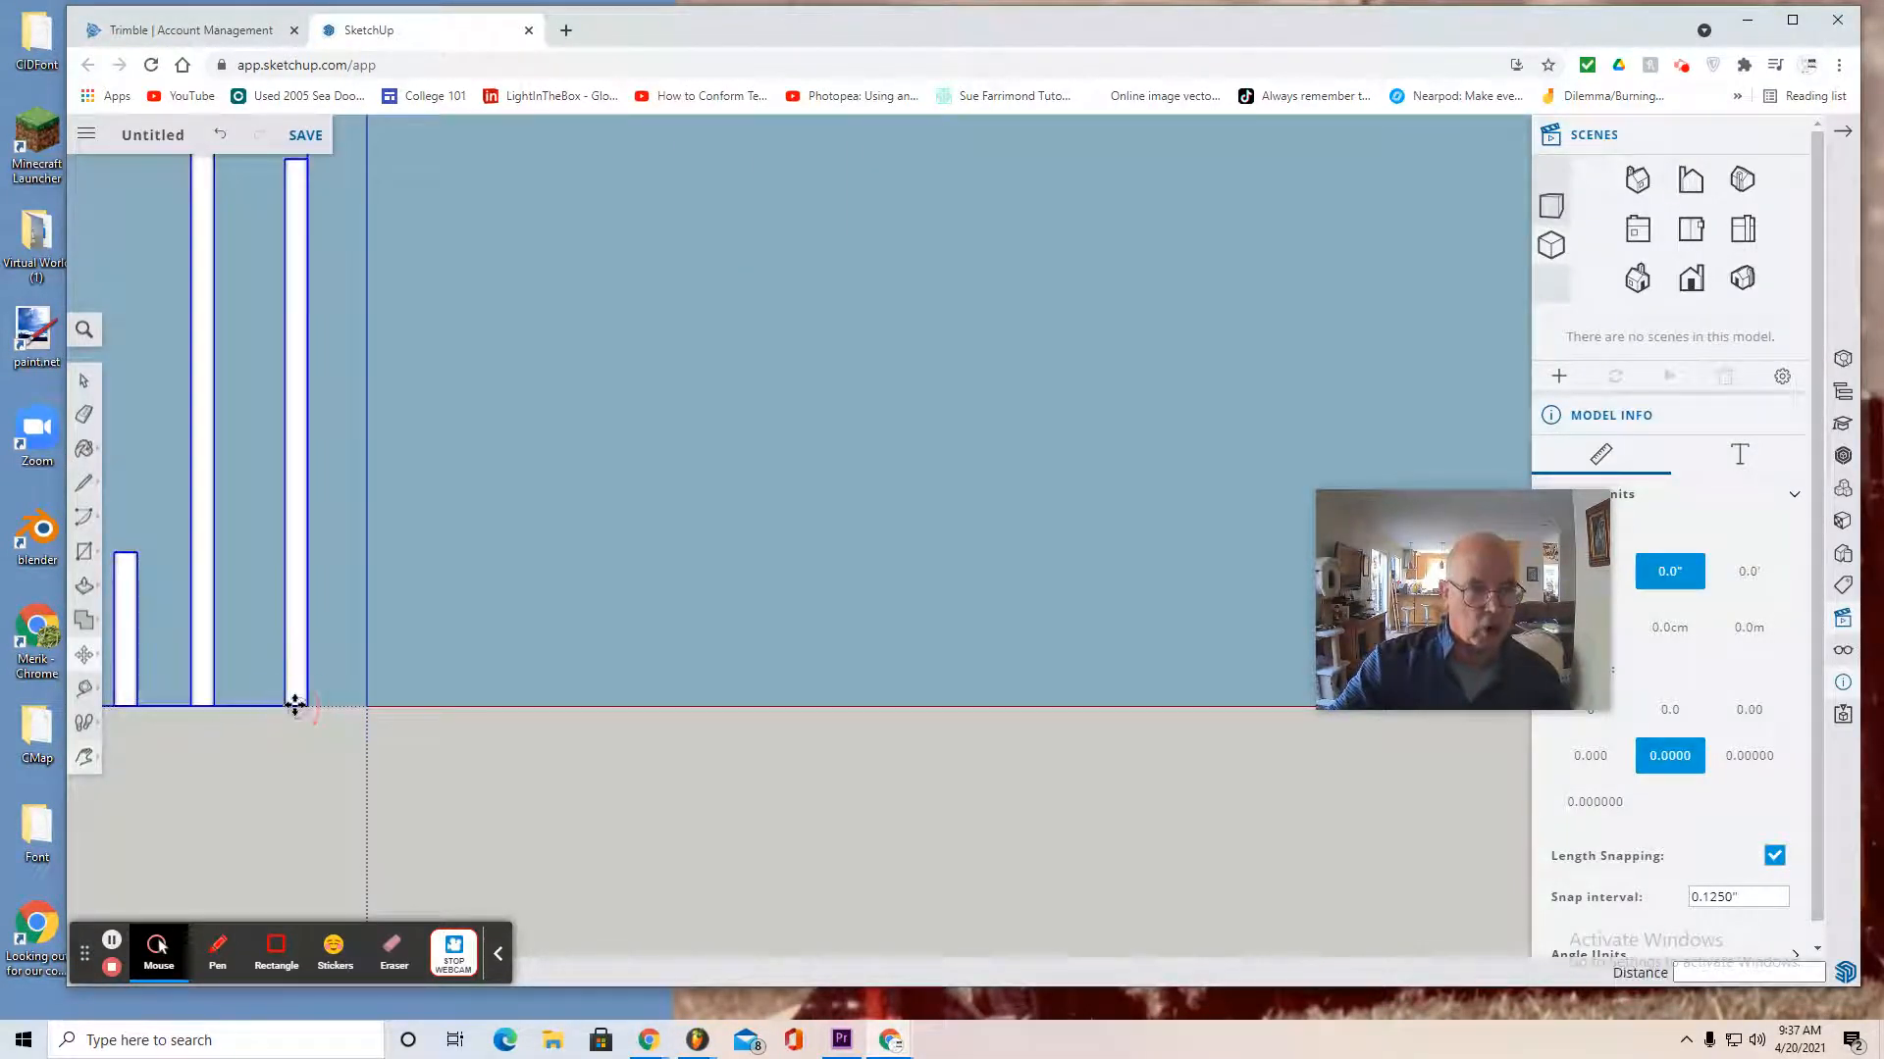
{"action": "left_click", "coordinate": [295, 705]}
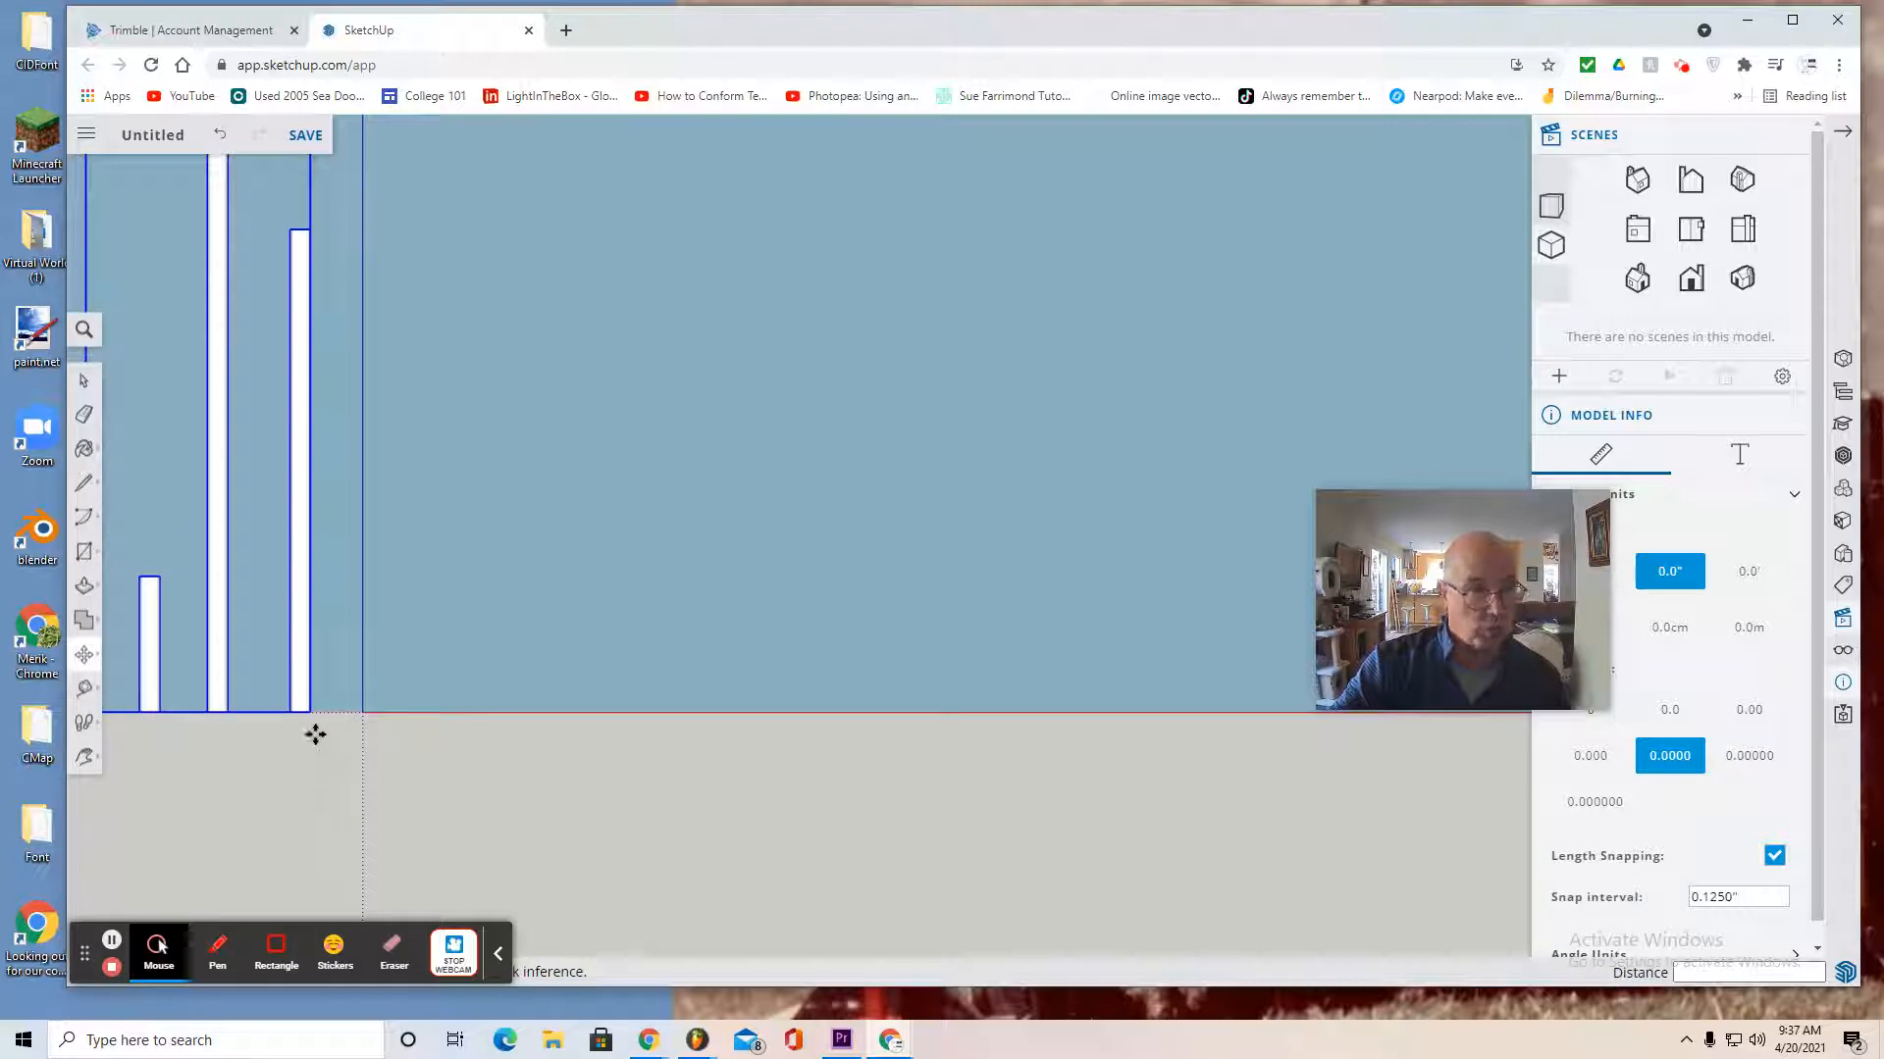
Explode the inserted poles component into separate geometry and clear the selection
{"action": "left_click", "coordinate": [87, 758]}
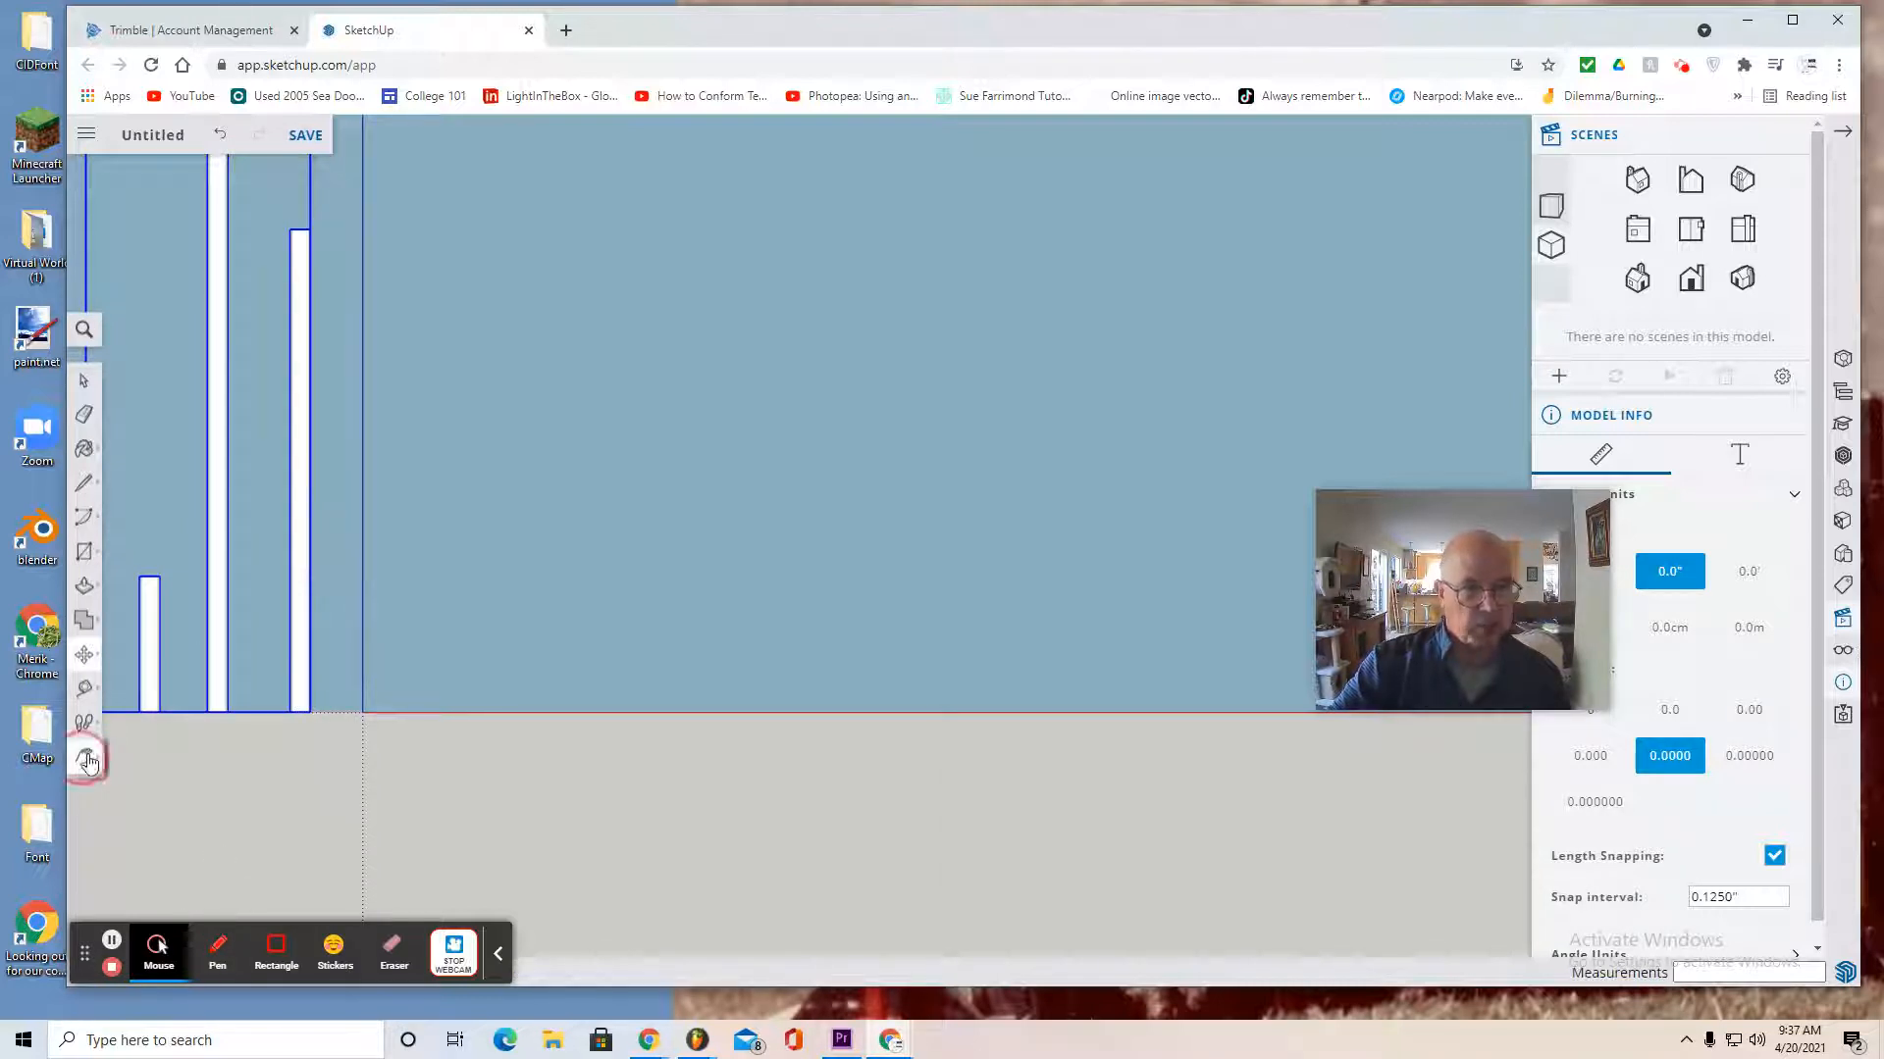
{"action": "left_click_drag", "start_coordinate": [277, 781], "coordinate": [760, 850]}
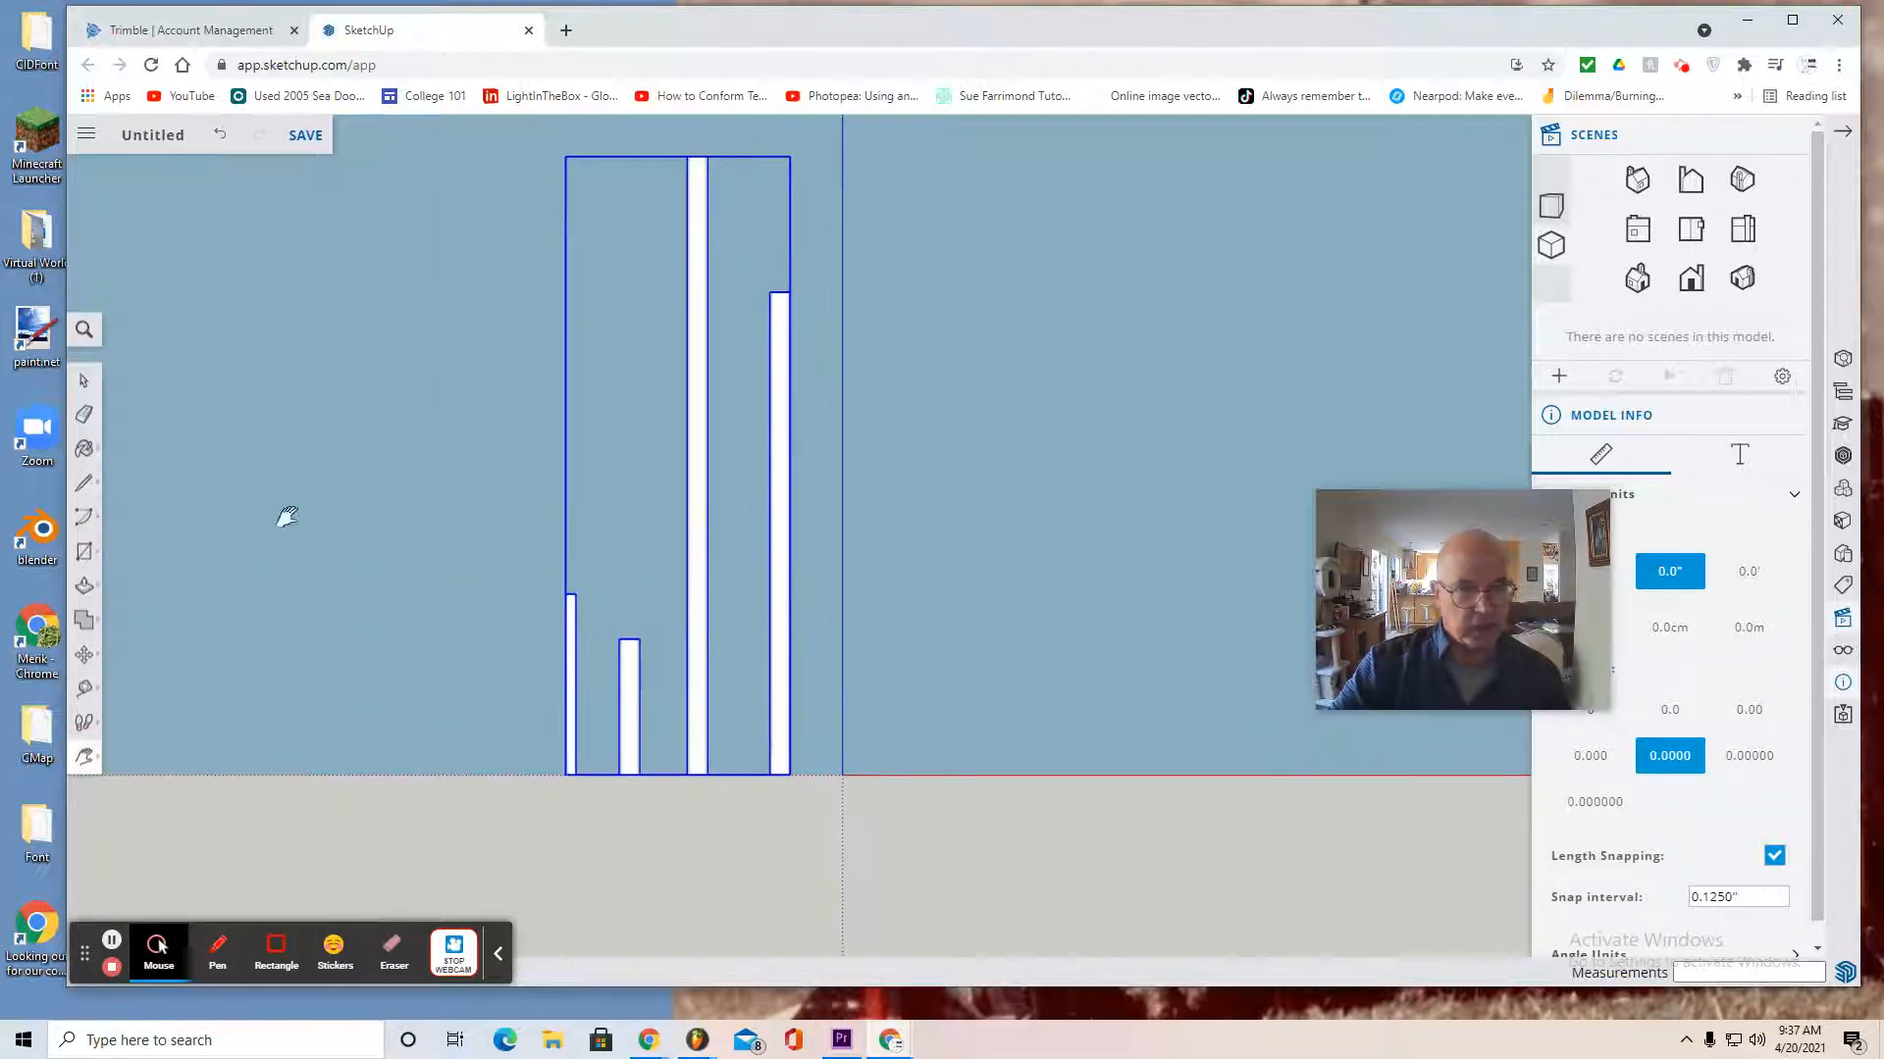
{"action": "left_click", "coordinate": [85, 381]}
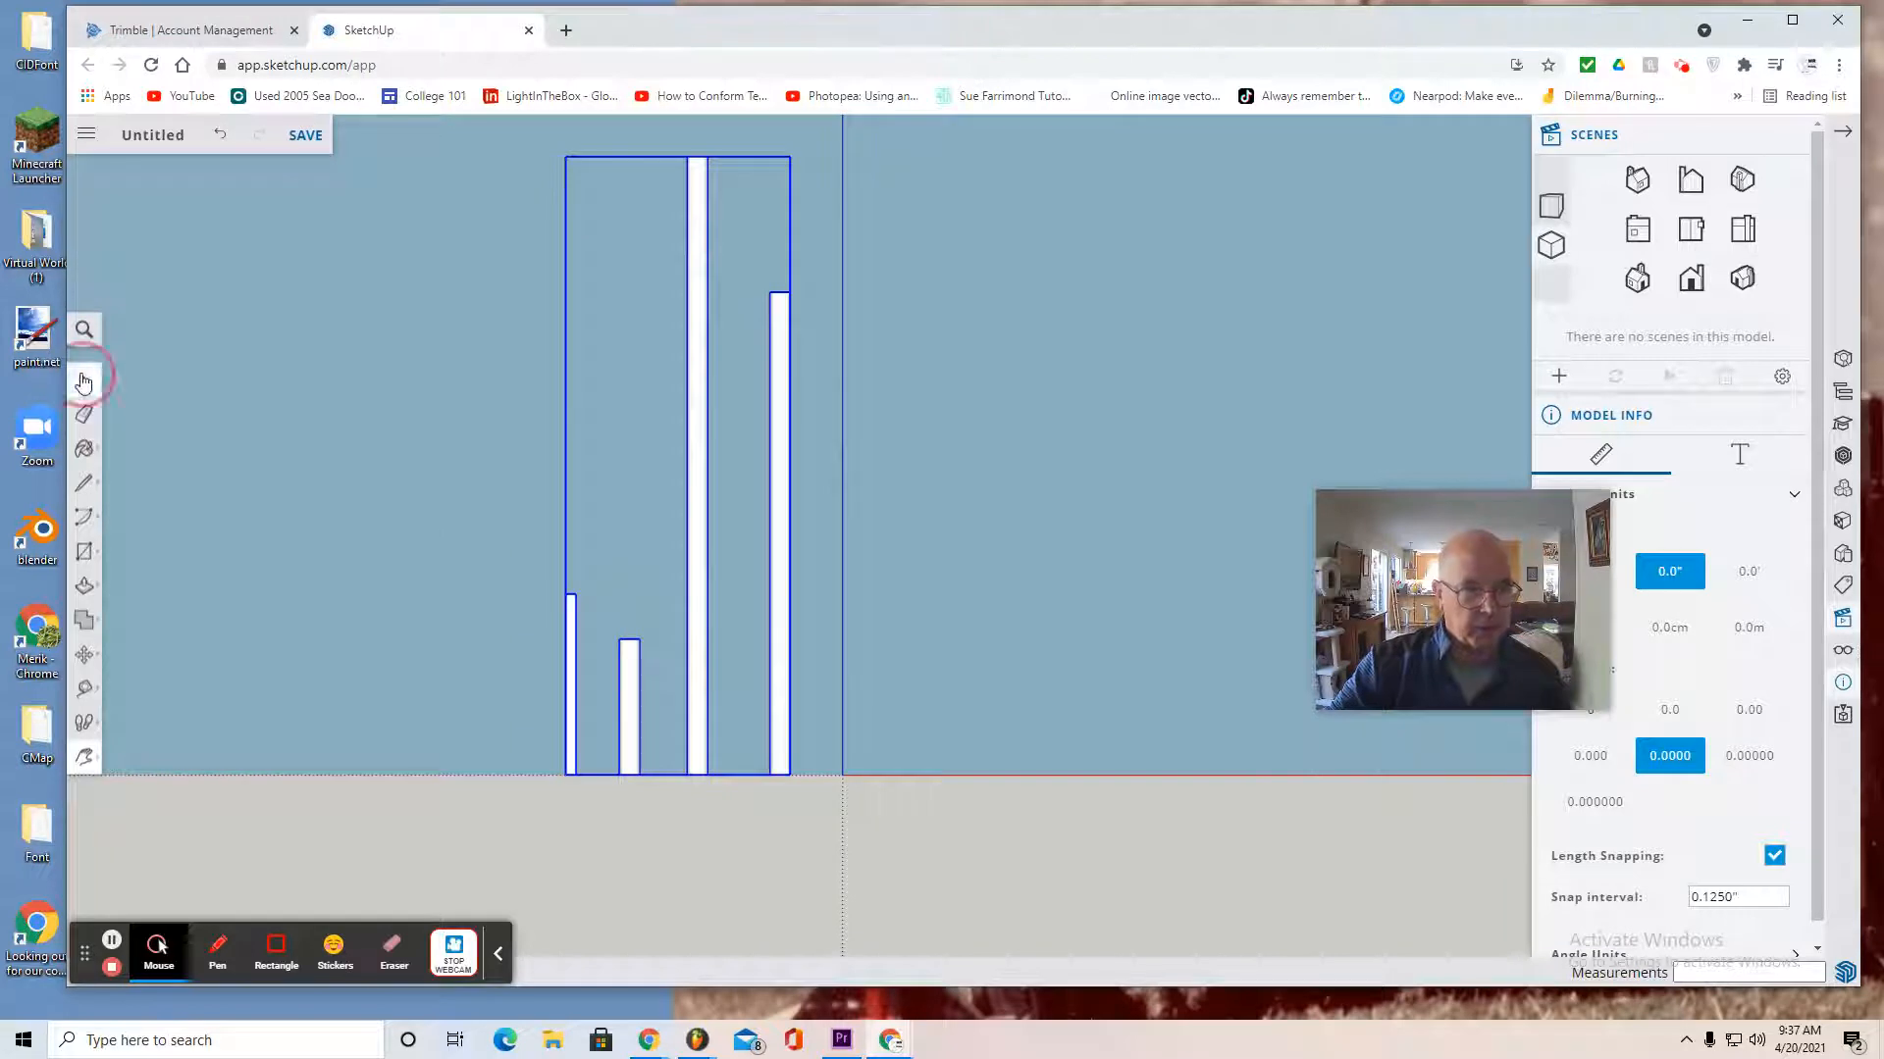
{"action": "right_click", "coordinate": [781, 689]}
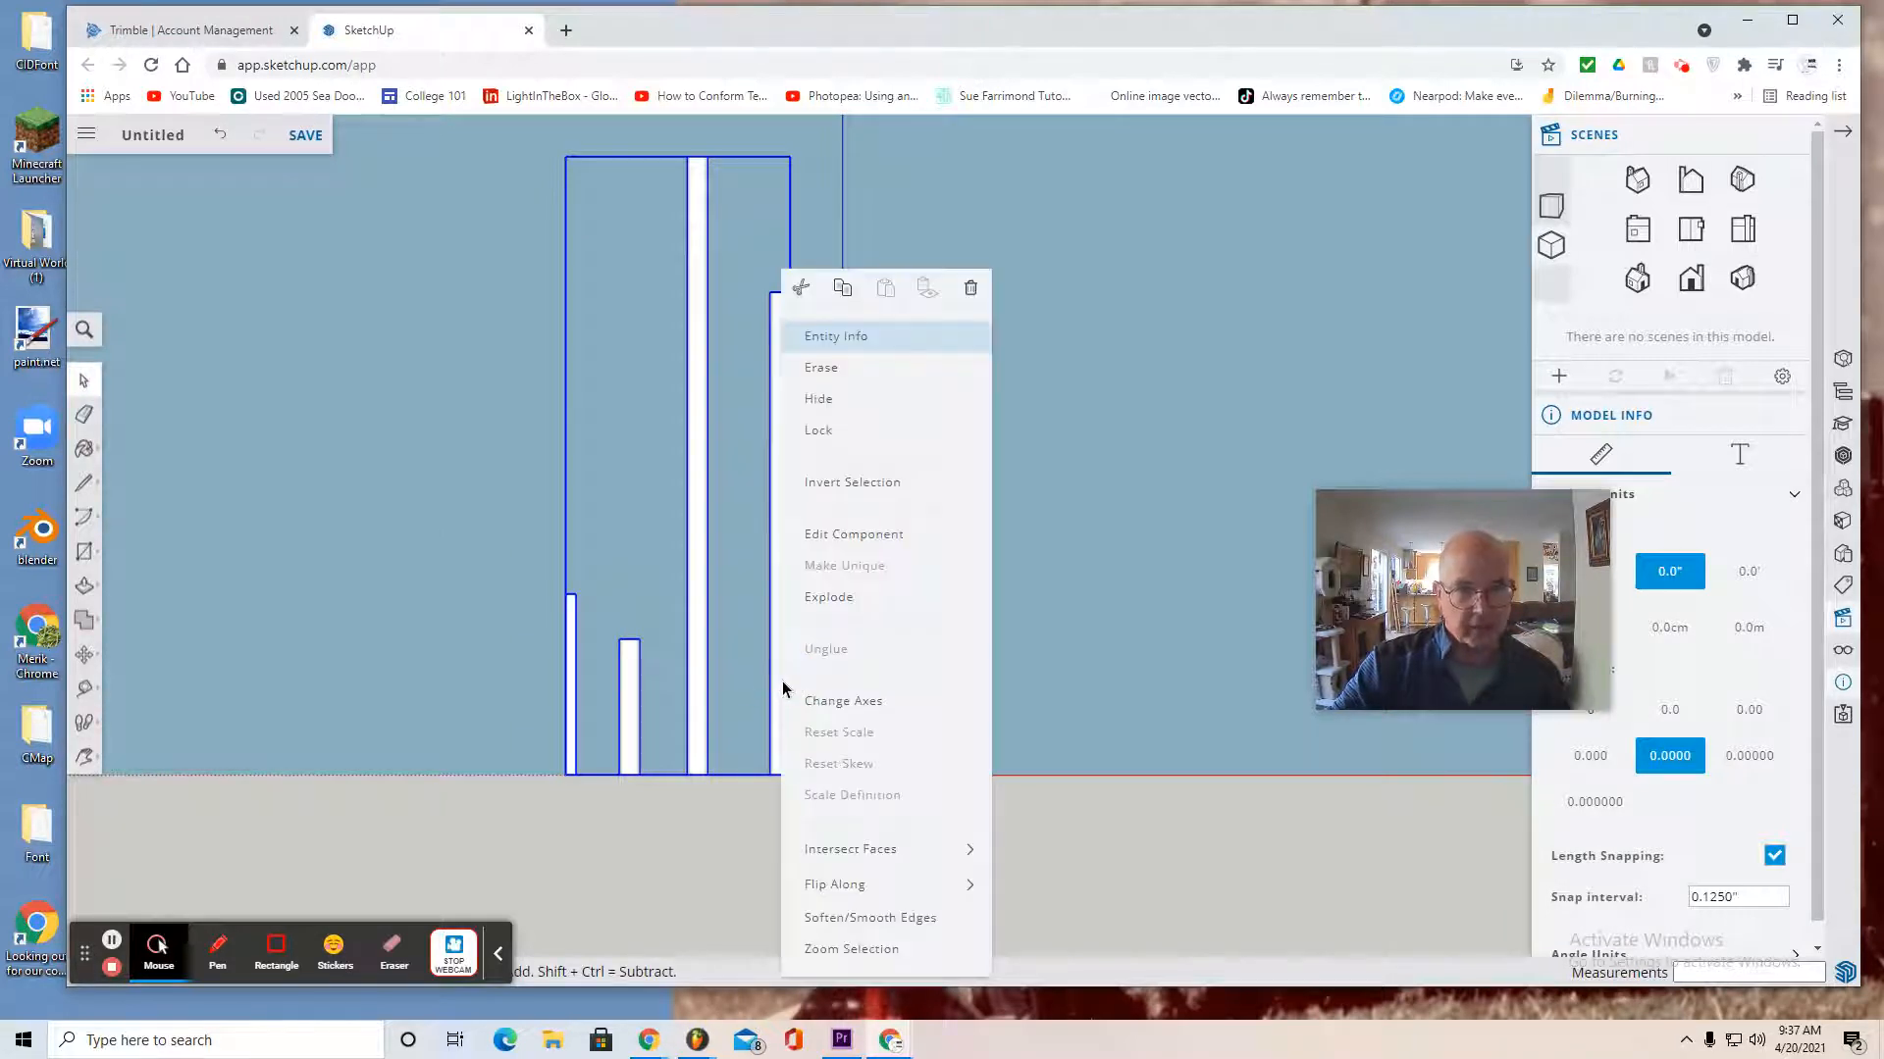
{"action": "left_click", "coordinate": [828, 599]}
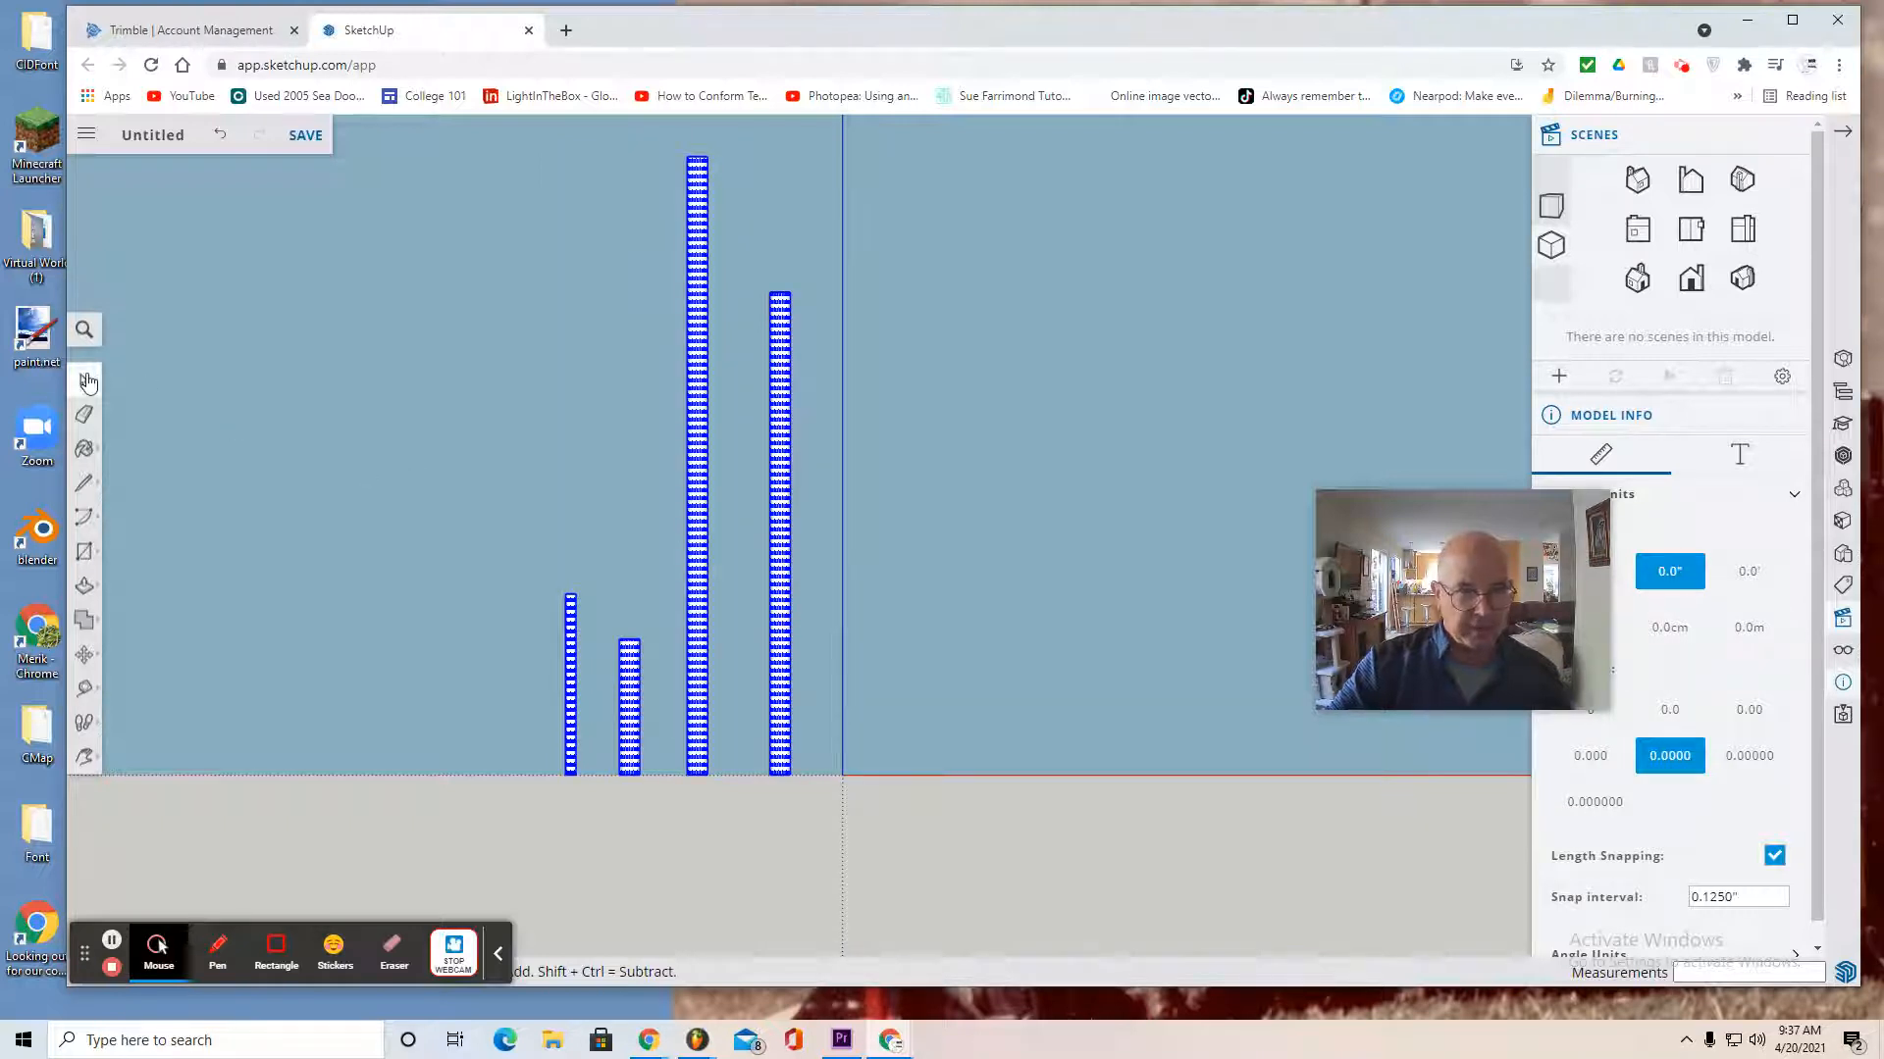
{"action": "left_click", "coordinate": [1027, 802]}
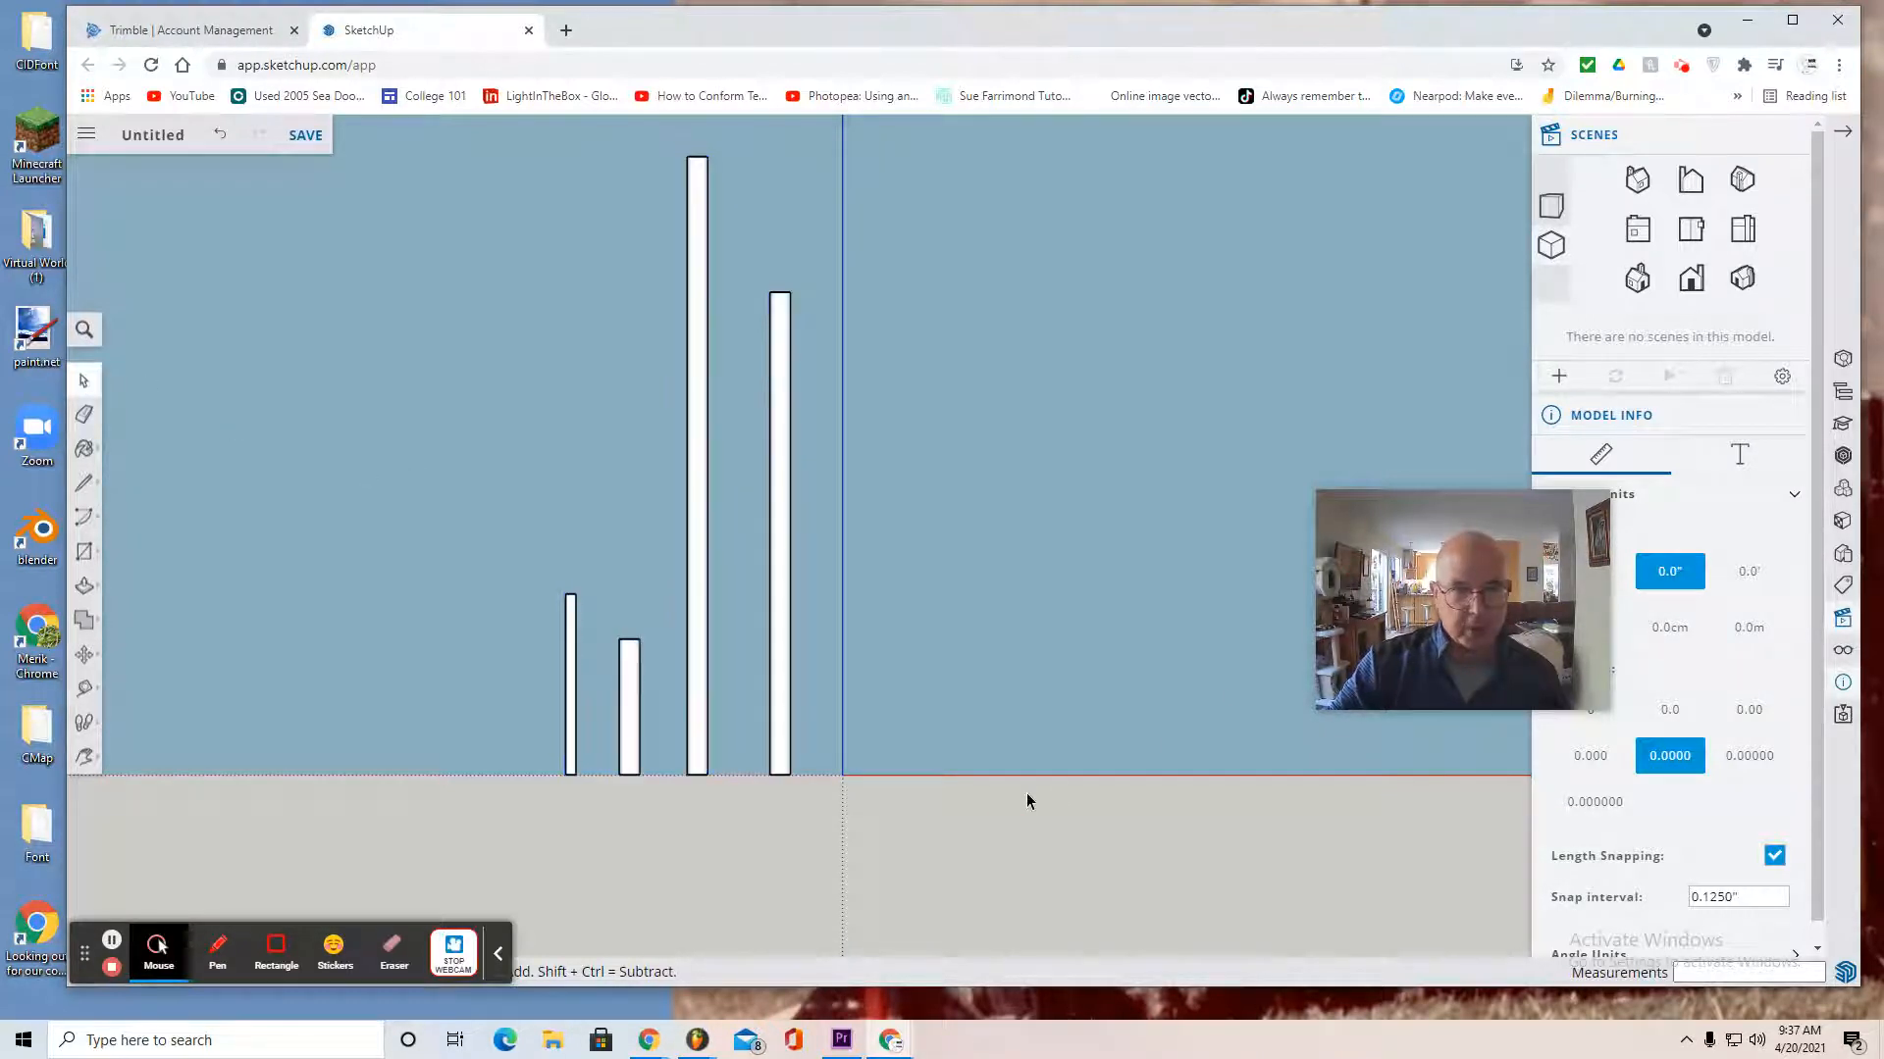
From the top view, draw a radius line from the edge to the centre of the circular top of the pole nearest the origin
{"action": "left_click", "coordinate": [1695, 241]}
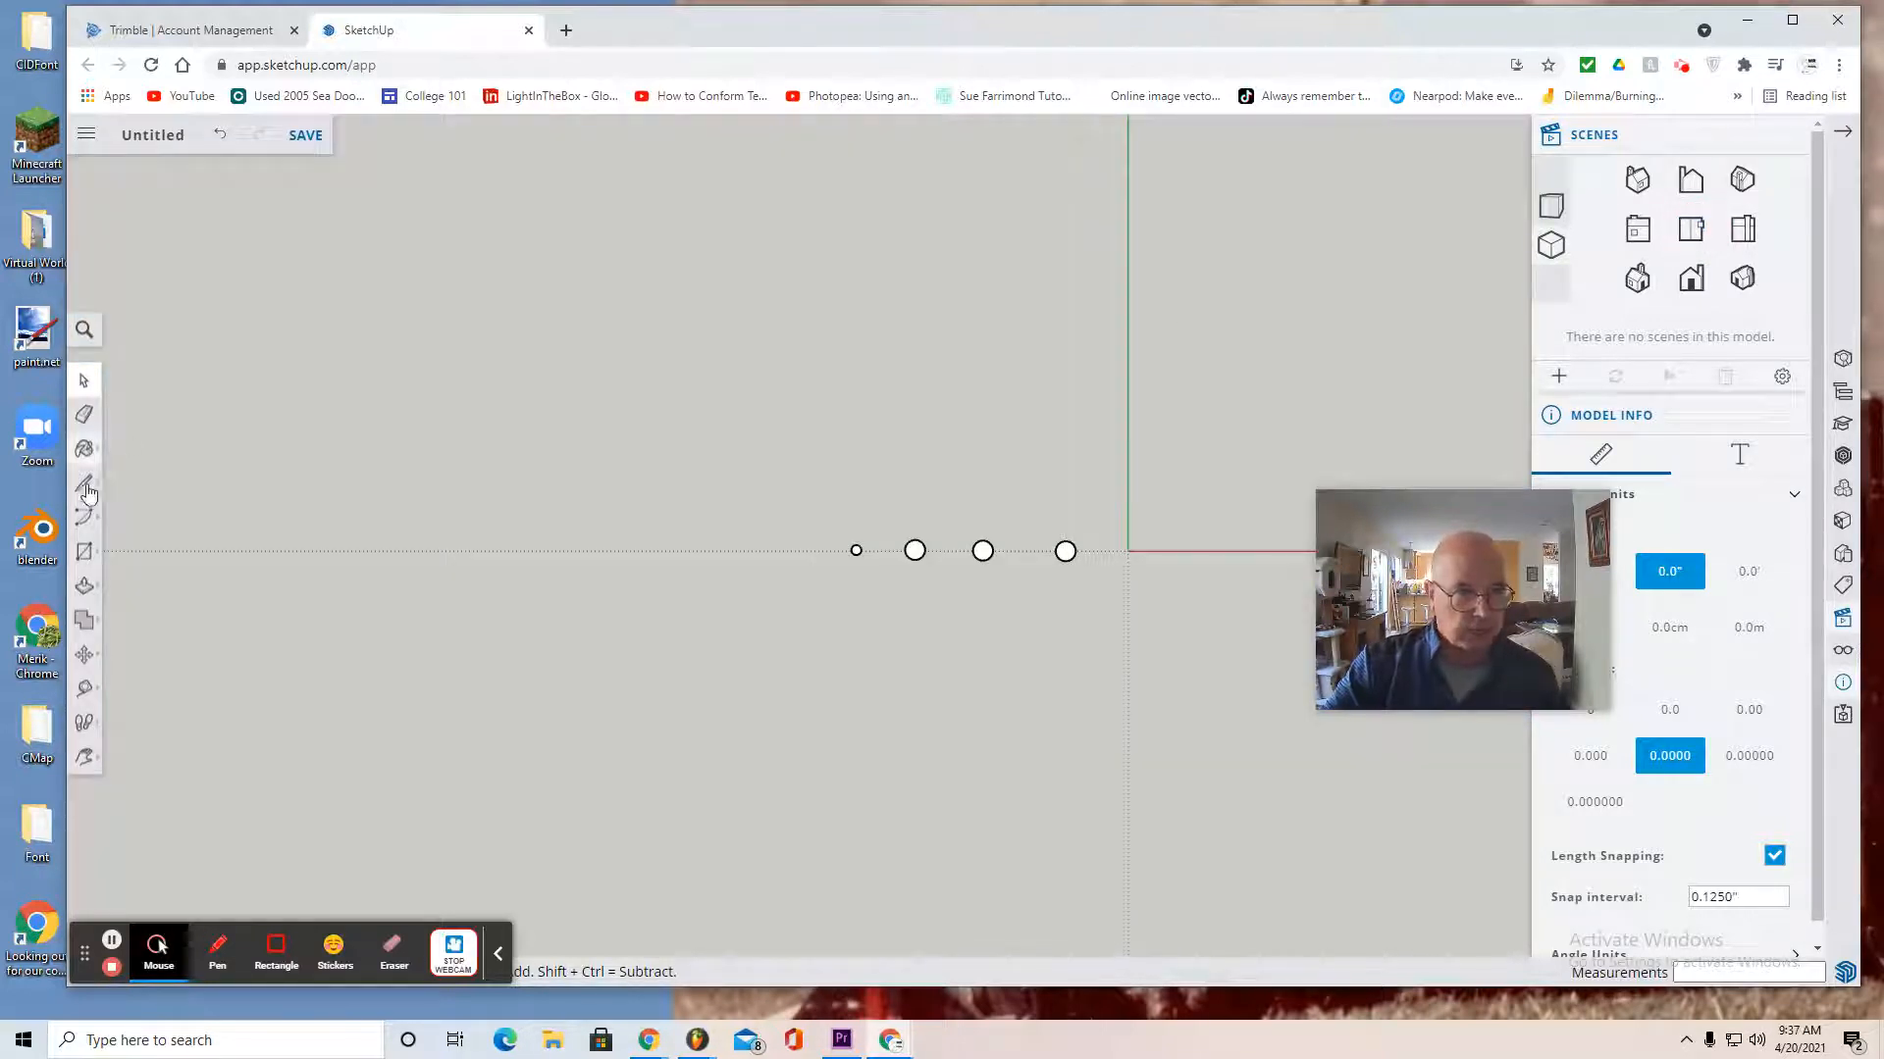
{"action": "left_click", "coordinate": [85, 487]}
{"action": "scroll", "coordinate": [1064, 564], "scroll_direction": "up", "scroll_amount": 3}
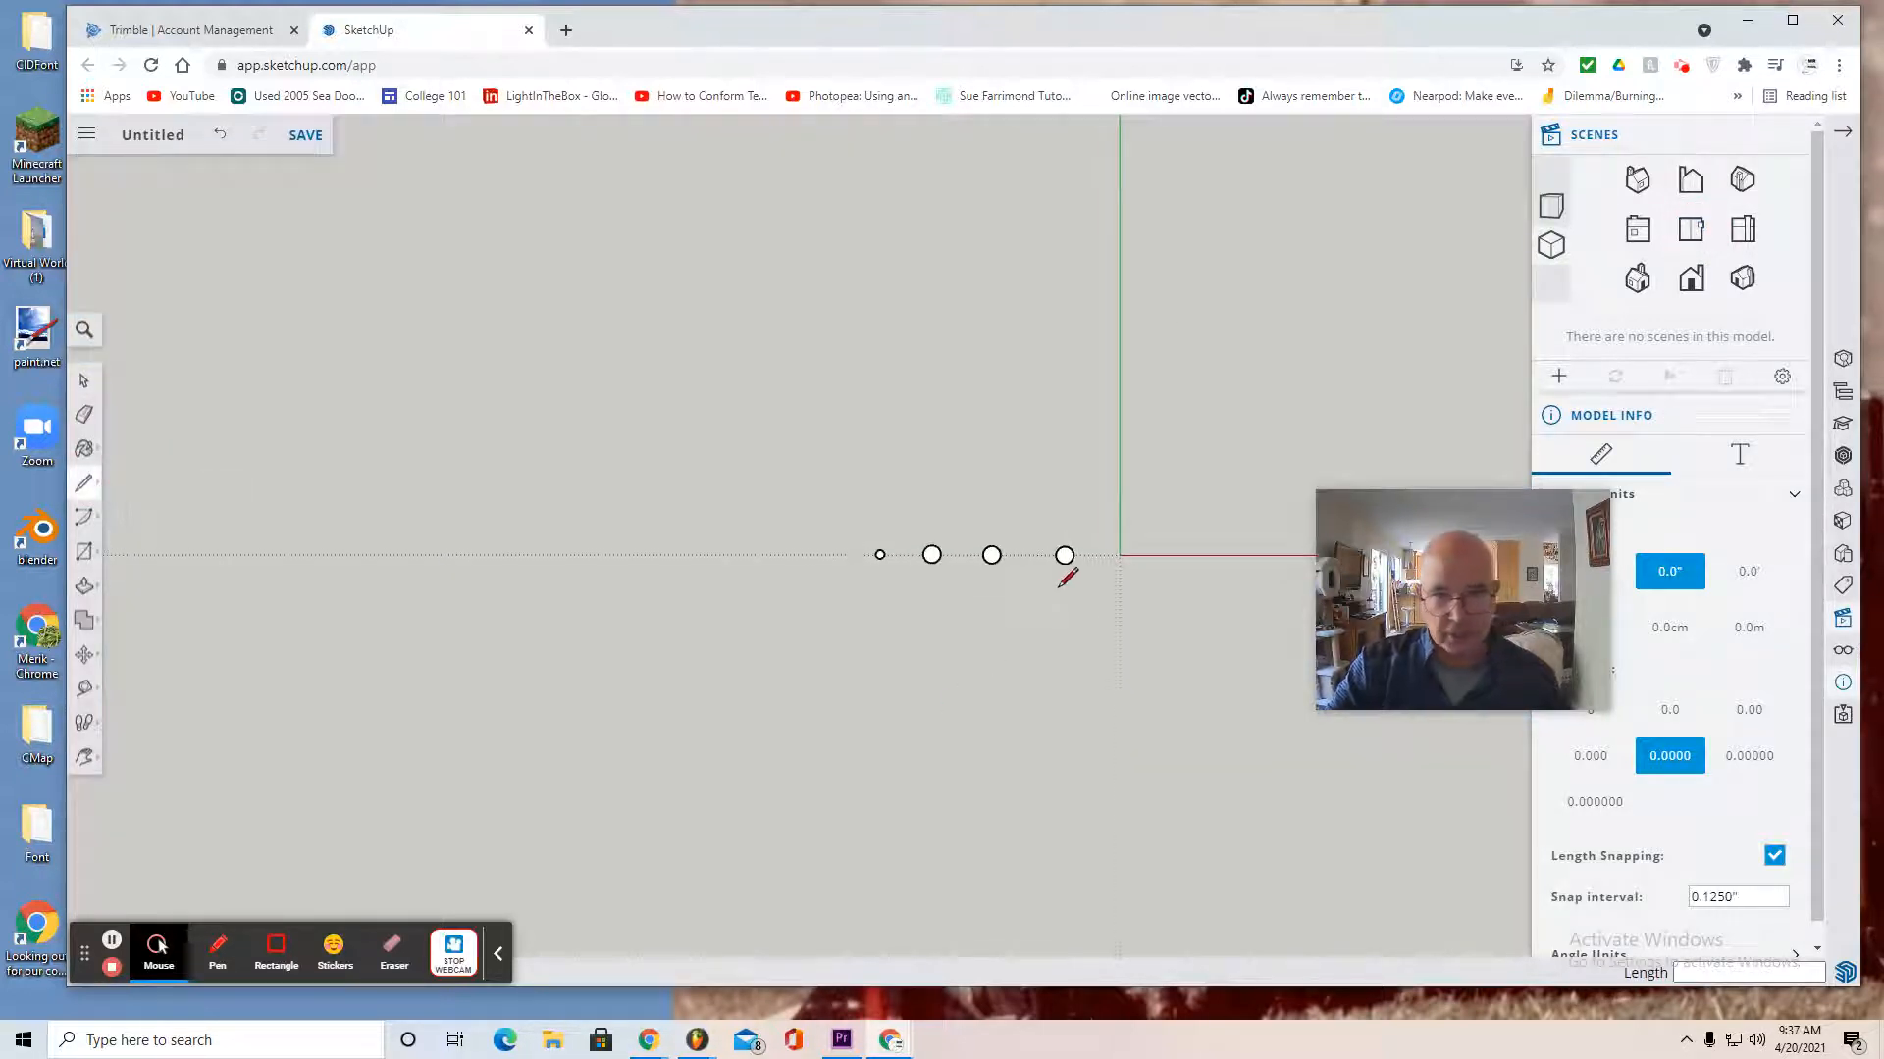
{"action": "scroll", "coordinate": [1061, 556], "scroll_direction": "up", "scroll_amount": 5}
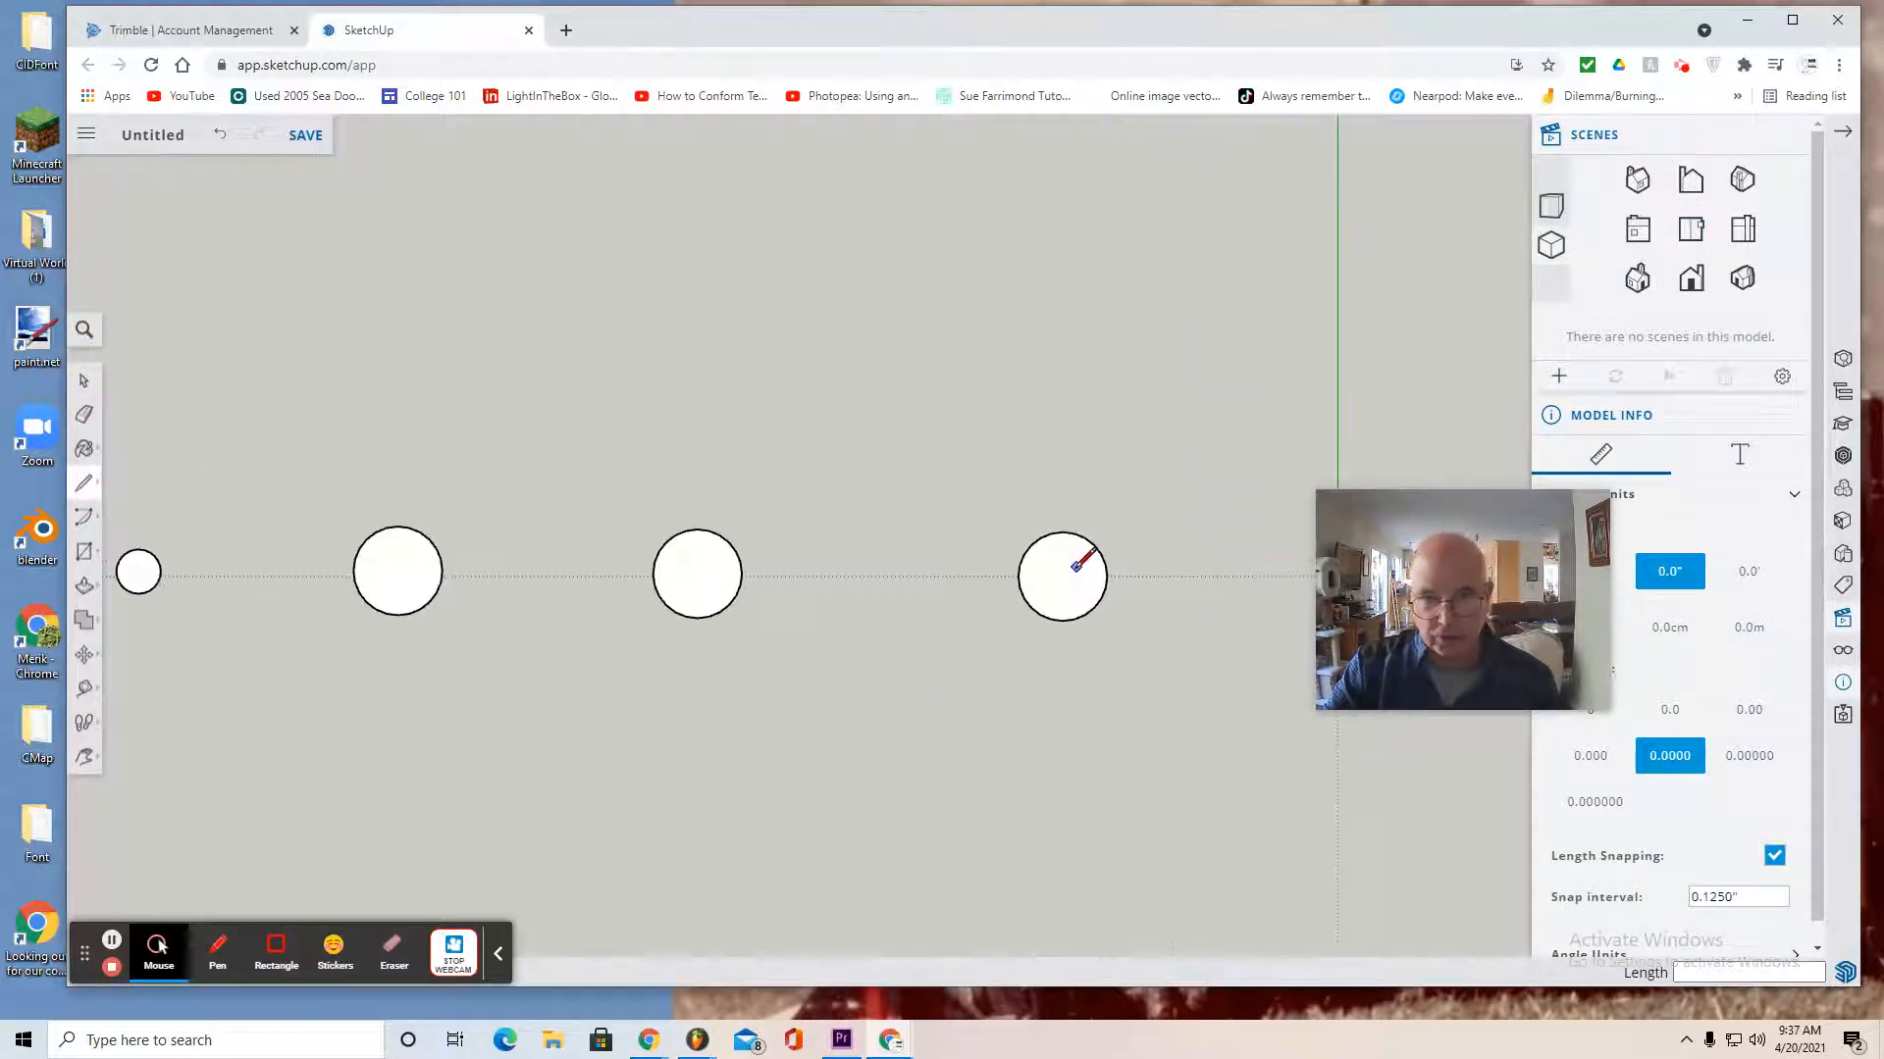
{"action": "left_click", "coordinate": [1014, 578]}
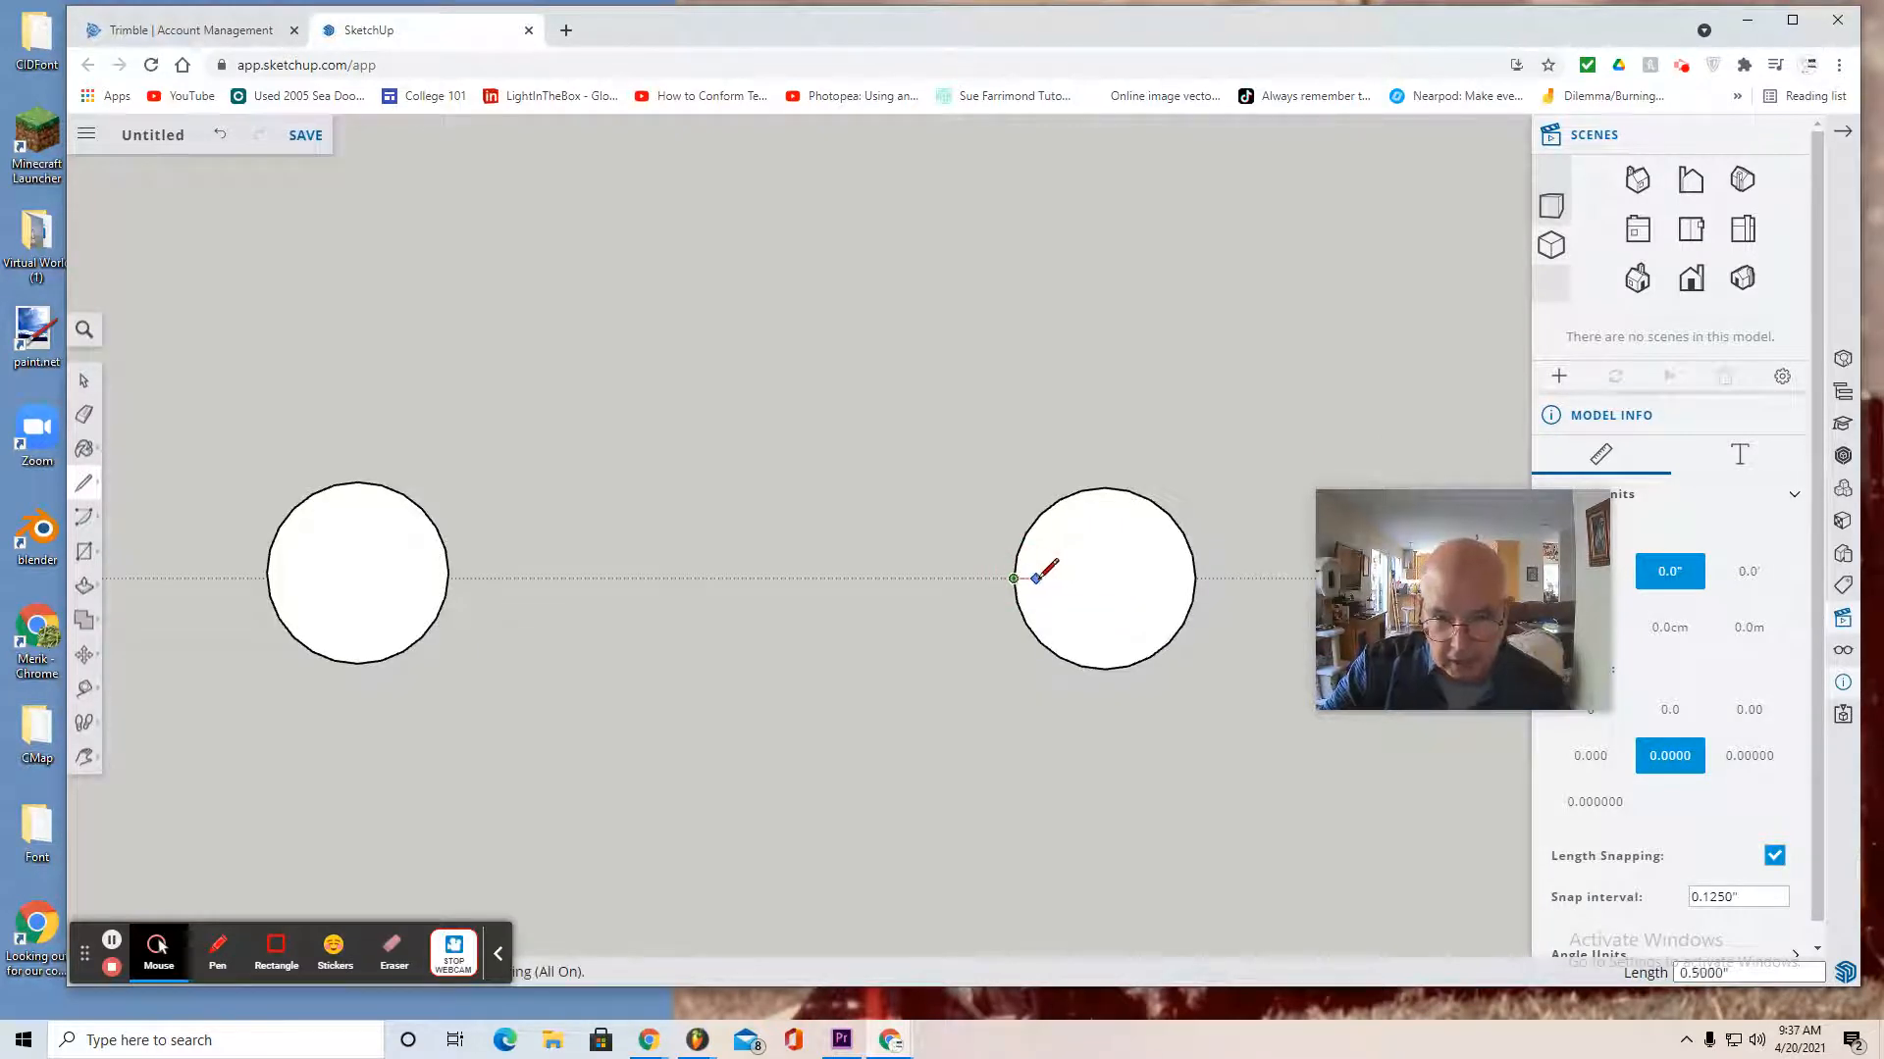
{"action": "left_click", "coordinate": [1104, 579]}
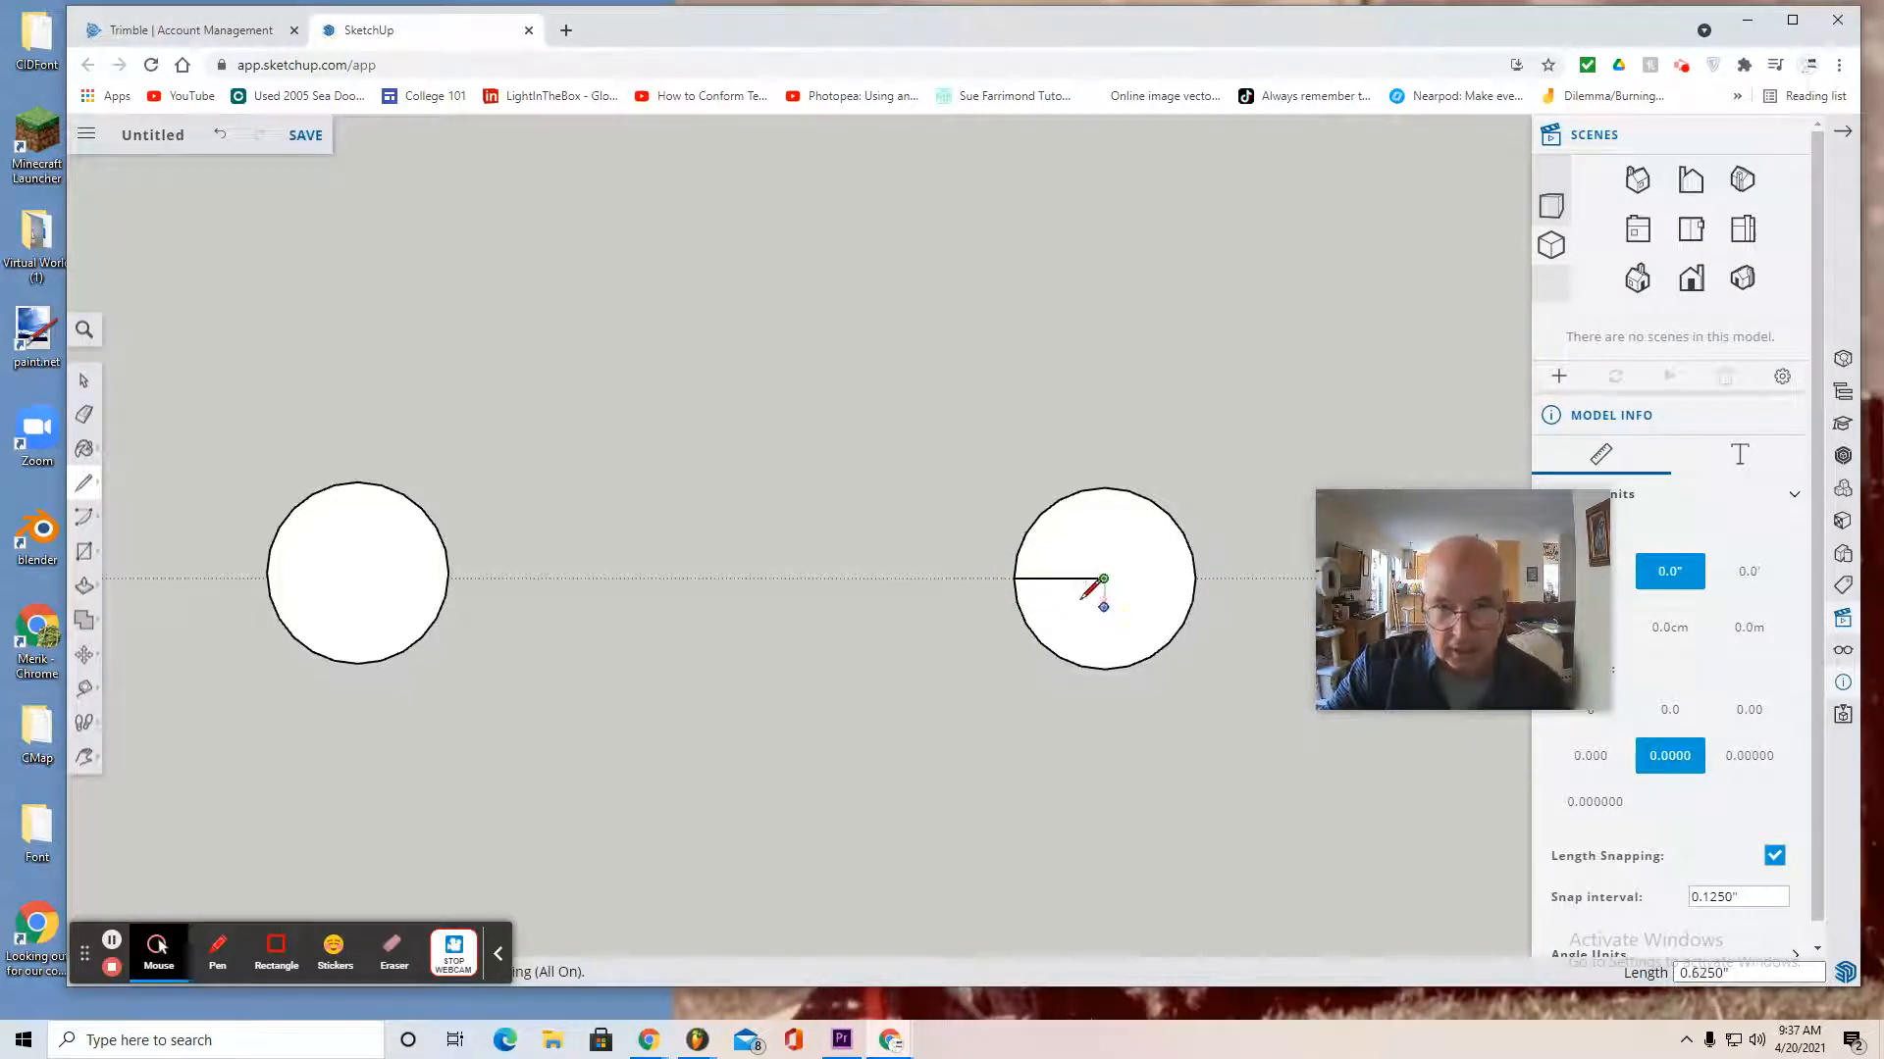
{"action": "left_click", "coordinate": [84, 382]}
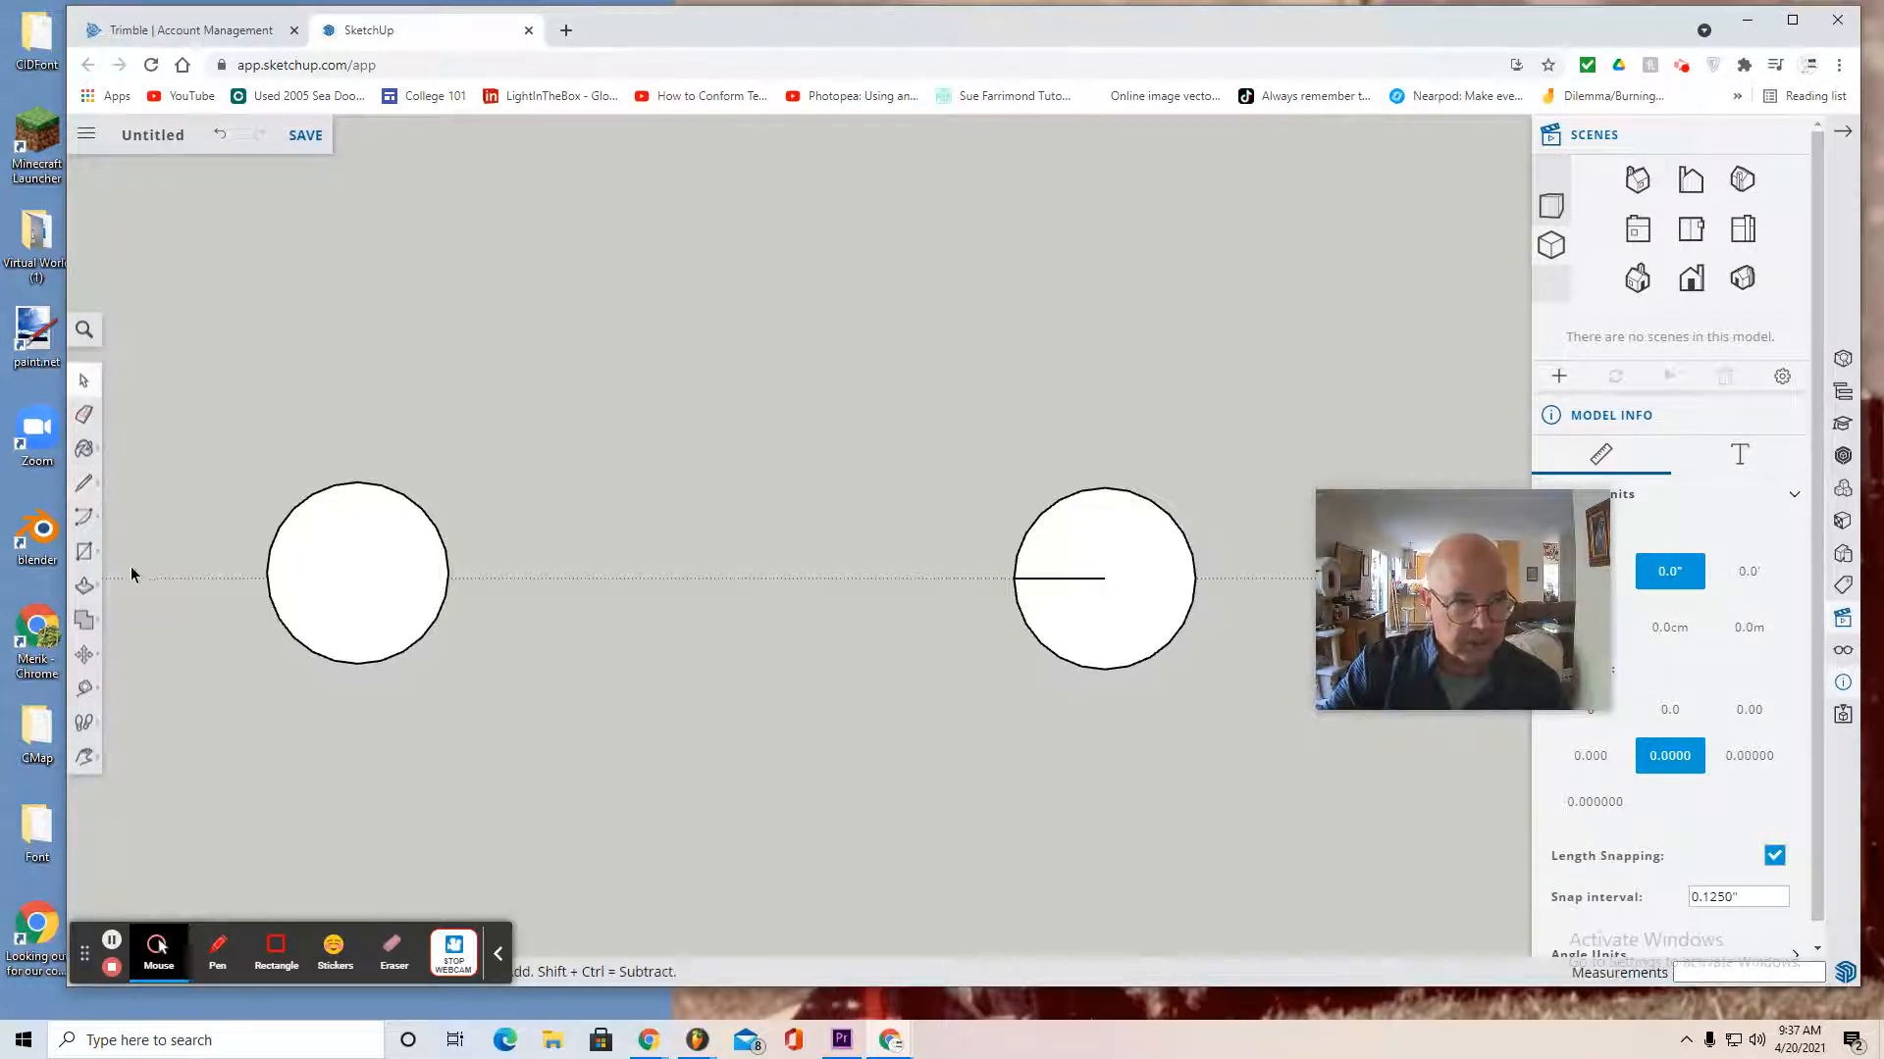
Draw a 2-inch line from the edge to the centre on top of the second pole from the origin
{"action": "left_click", "coordinate": [84, 483]}
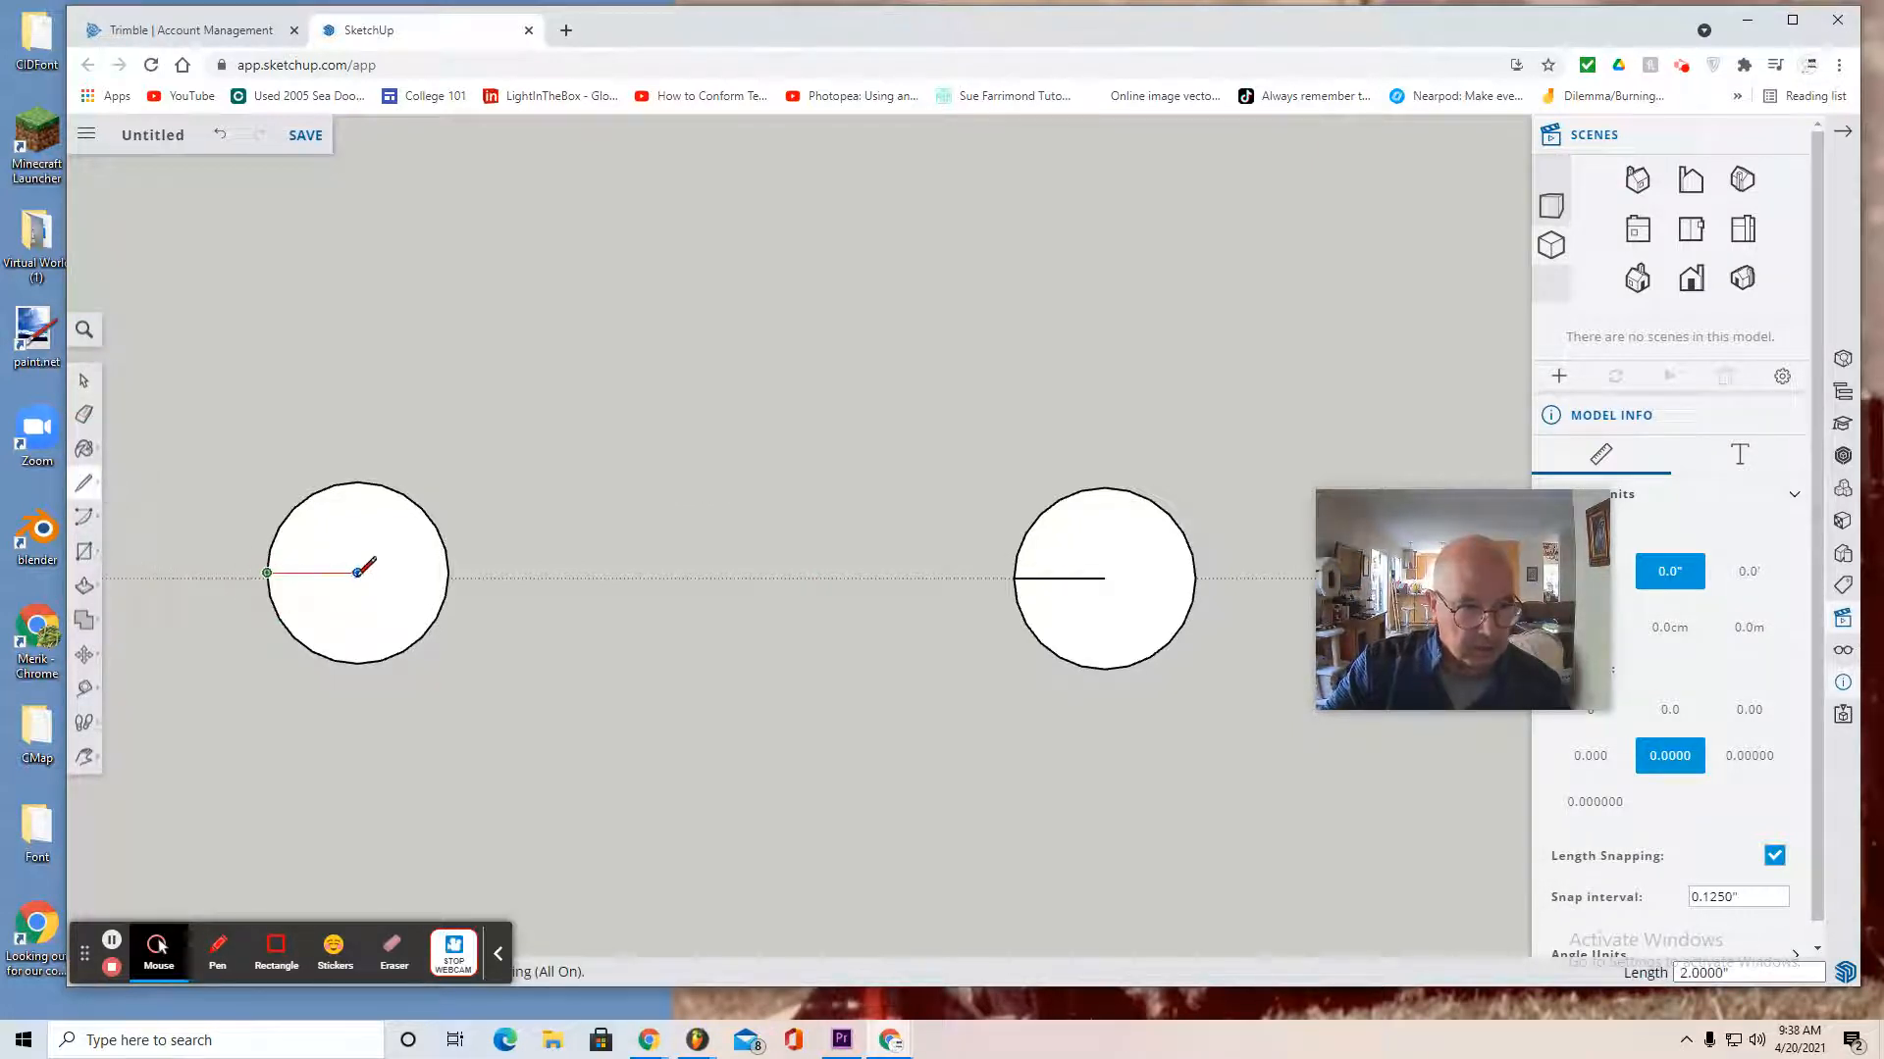
{"action": "left_click", "coordinate": [357, 573]}
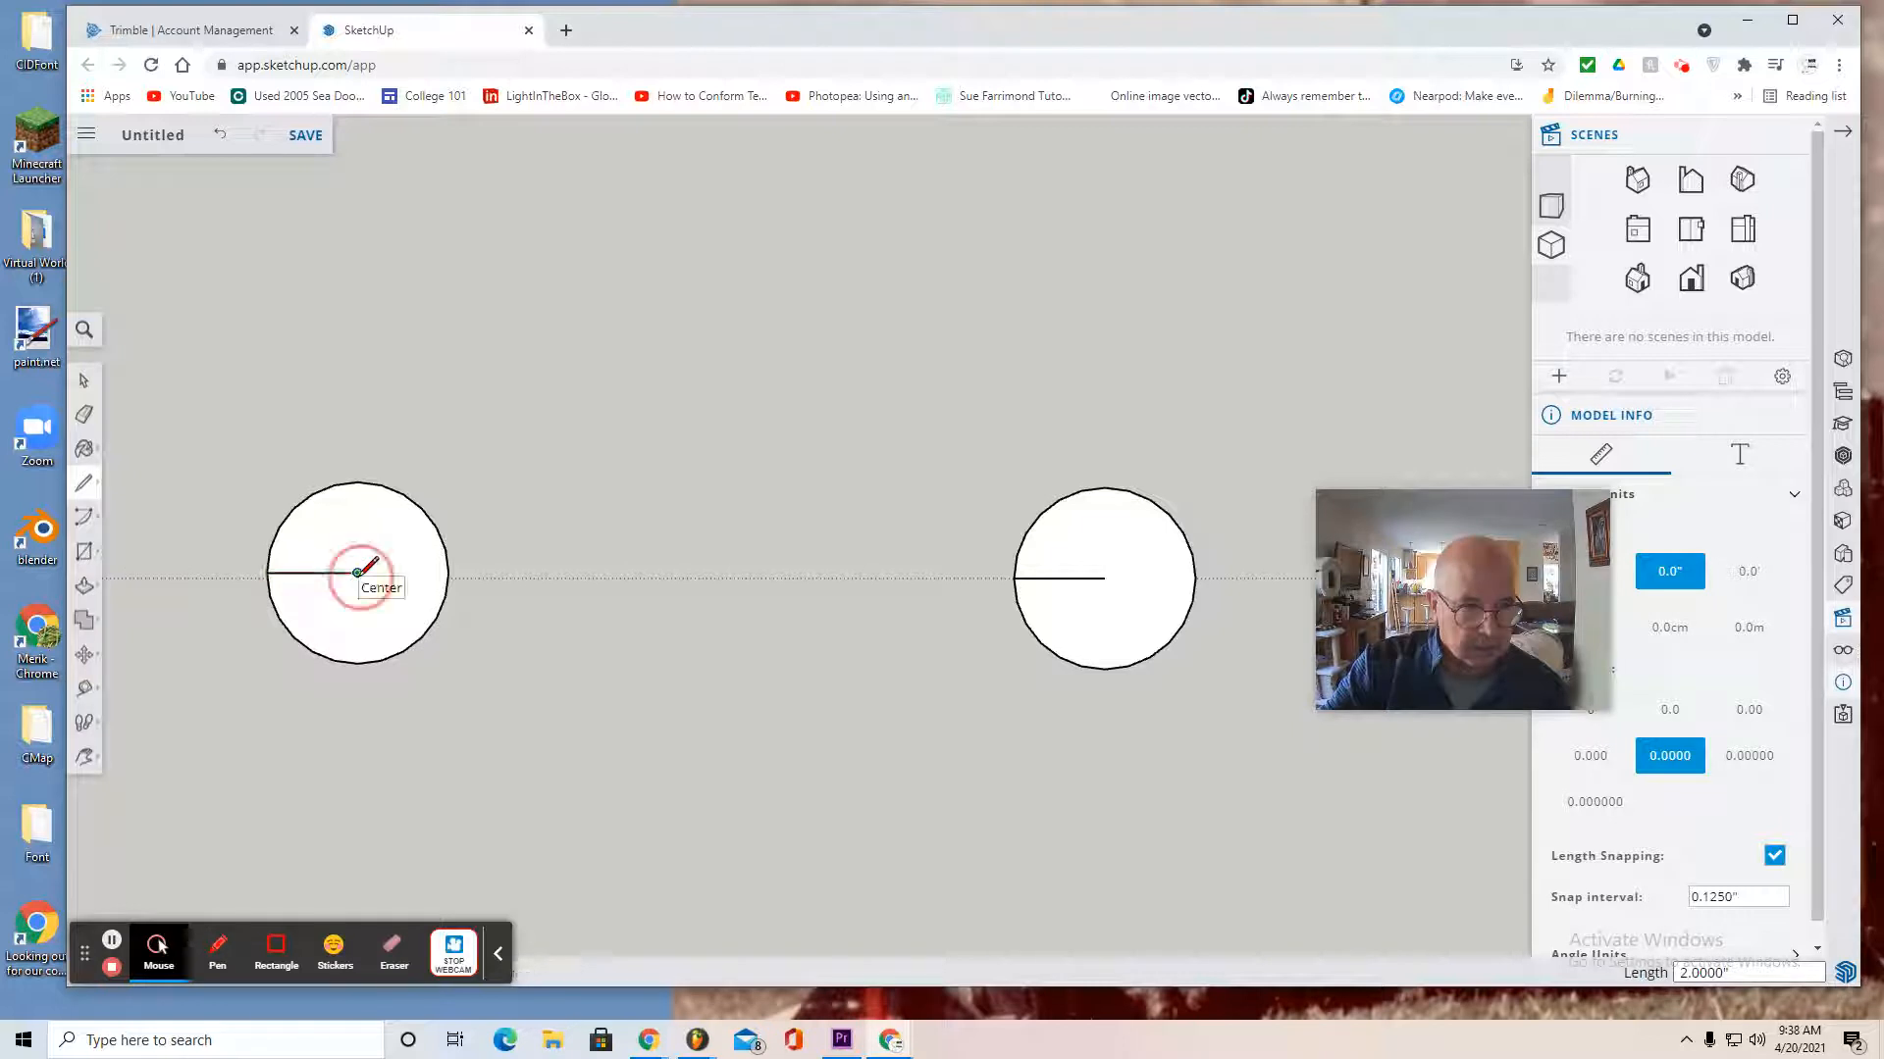
{"action": "left_click", "coordinate": [82, 386]}
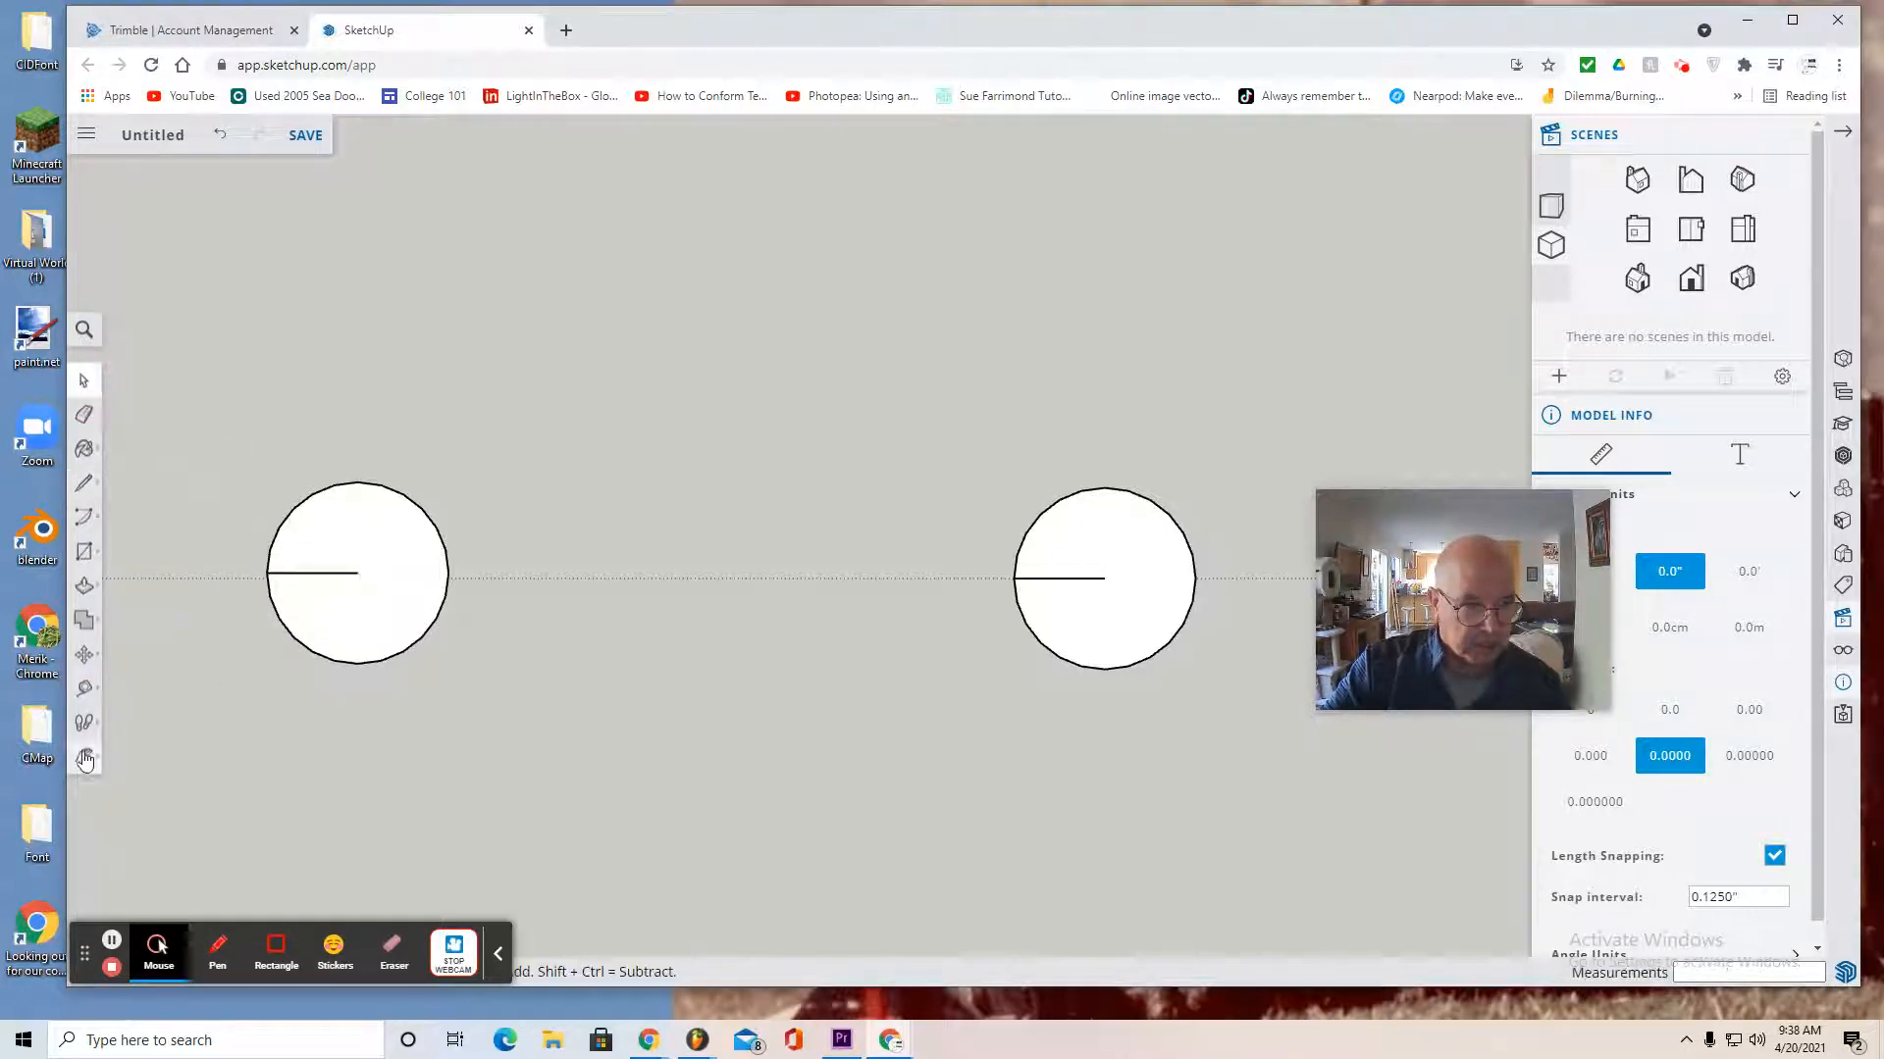
Draw a 2-inch radius line from the edge to the centre on top of the third pole from the origin
{"action": "left_click", "coordinate": [84, 756]}
{"action": "left_click", "coordinate": [166, 726]}
{"action": "left_click_drag", "start_coordinate": [260, 746], "coordinate": [985, 770]}
{"action": "left_click", "coordinate": [92, 487]}
{"action": "left_click", "coordinate": [131, 472]}
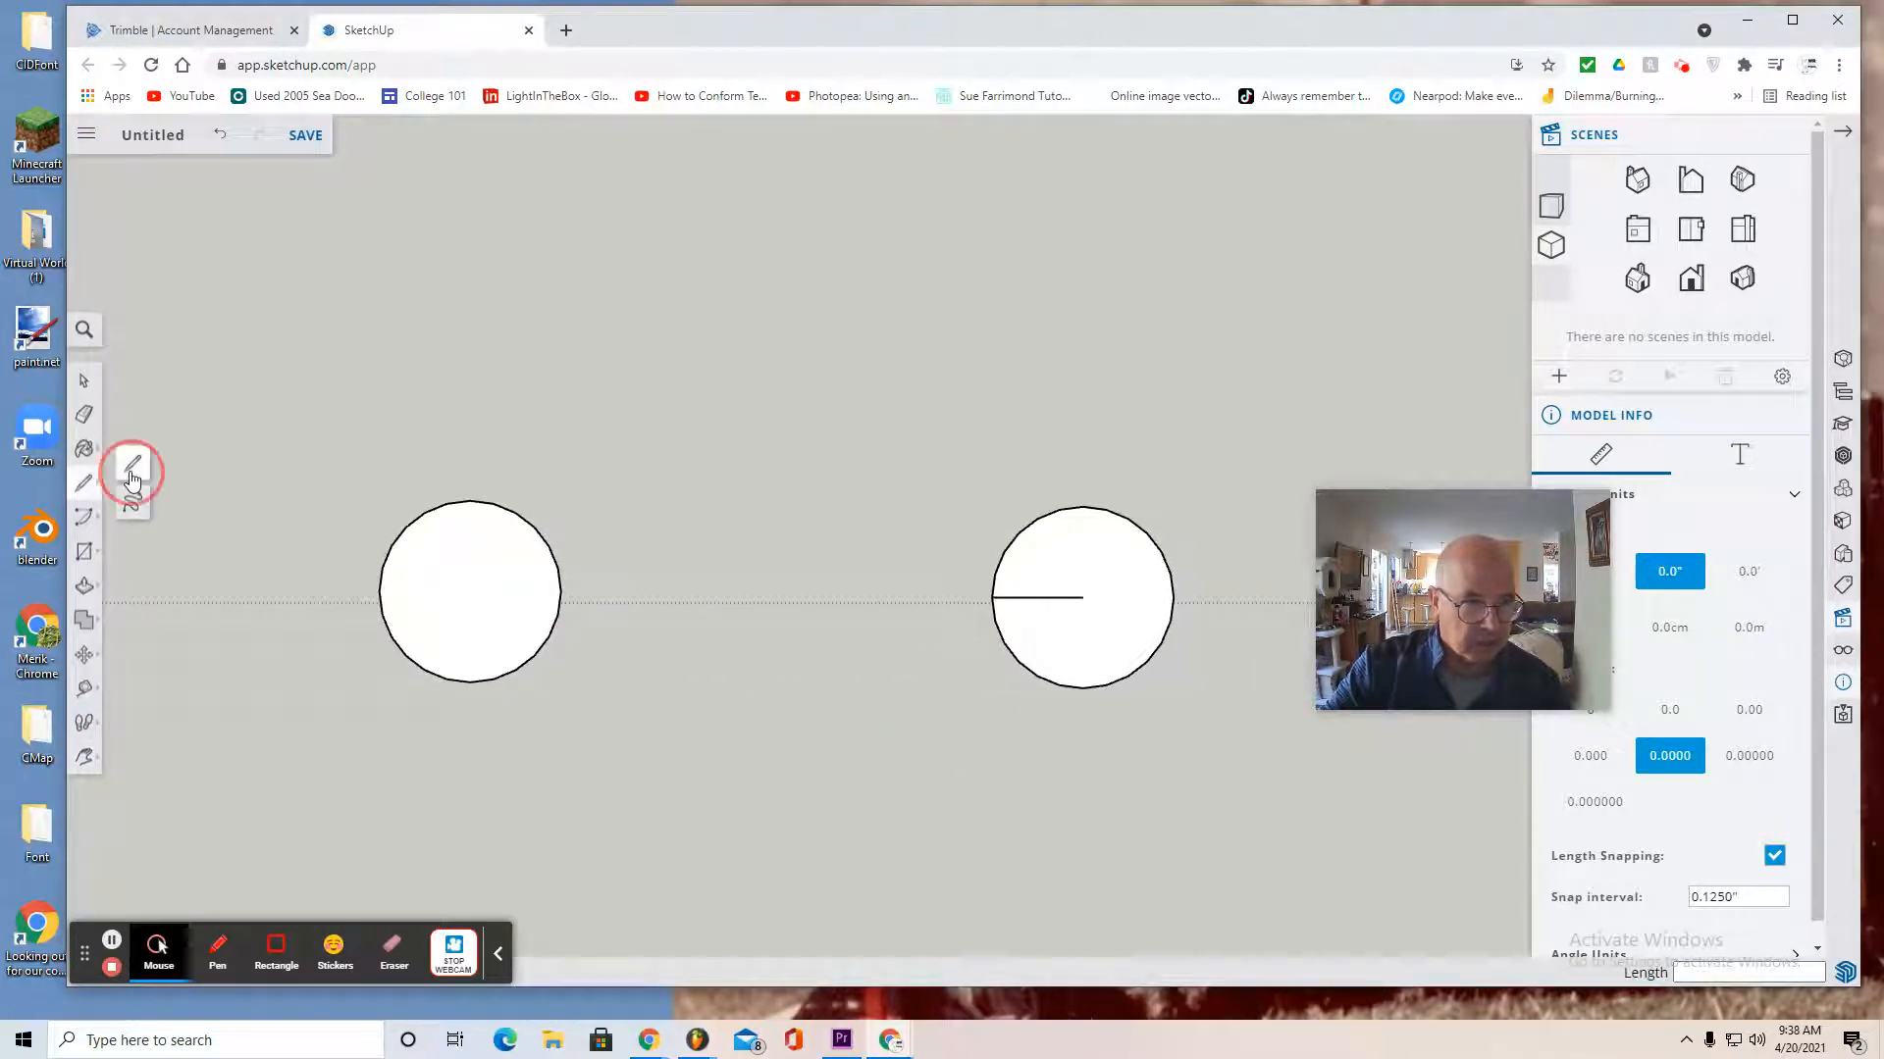
{"action": "left_click", "coordinate": [379, 590]}
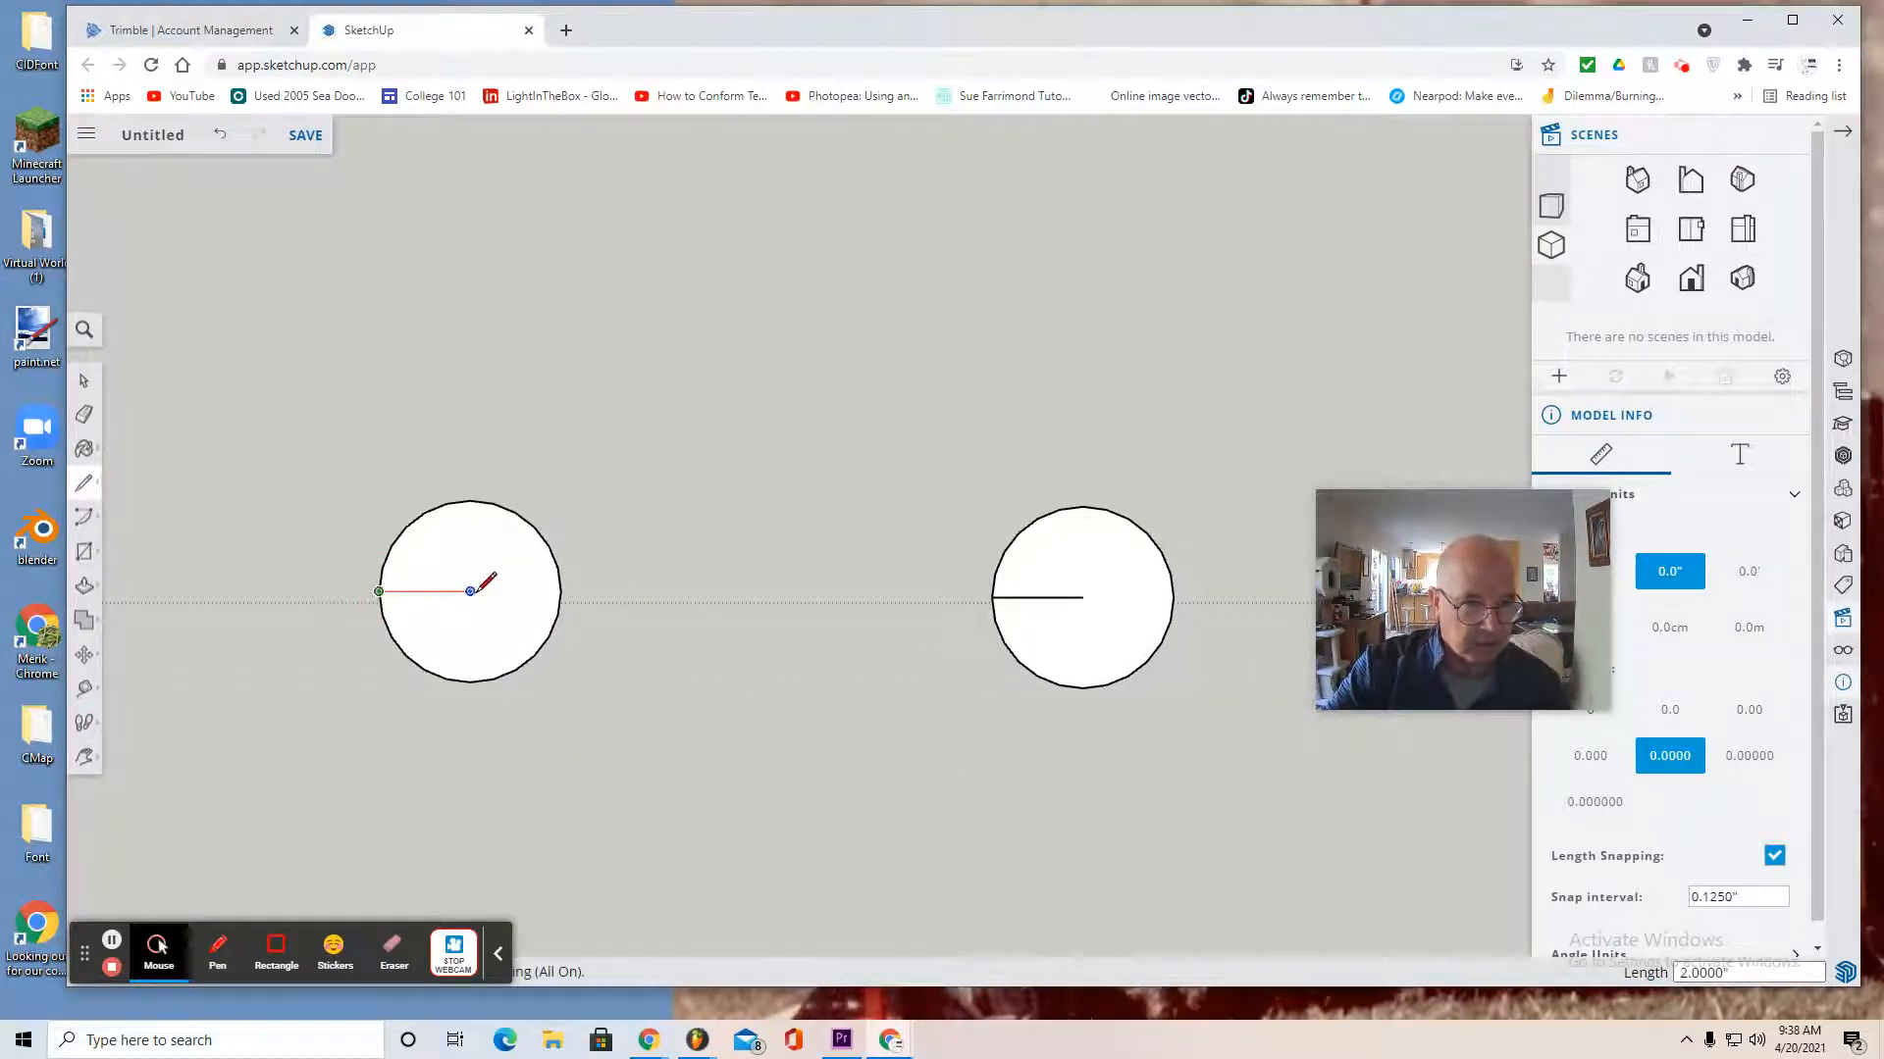
{"action": "left_click", "coordinate": [469, 591]}
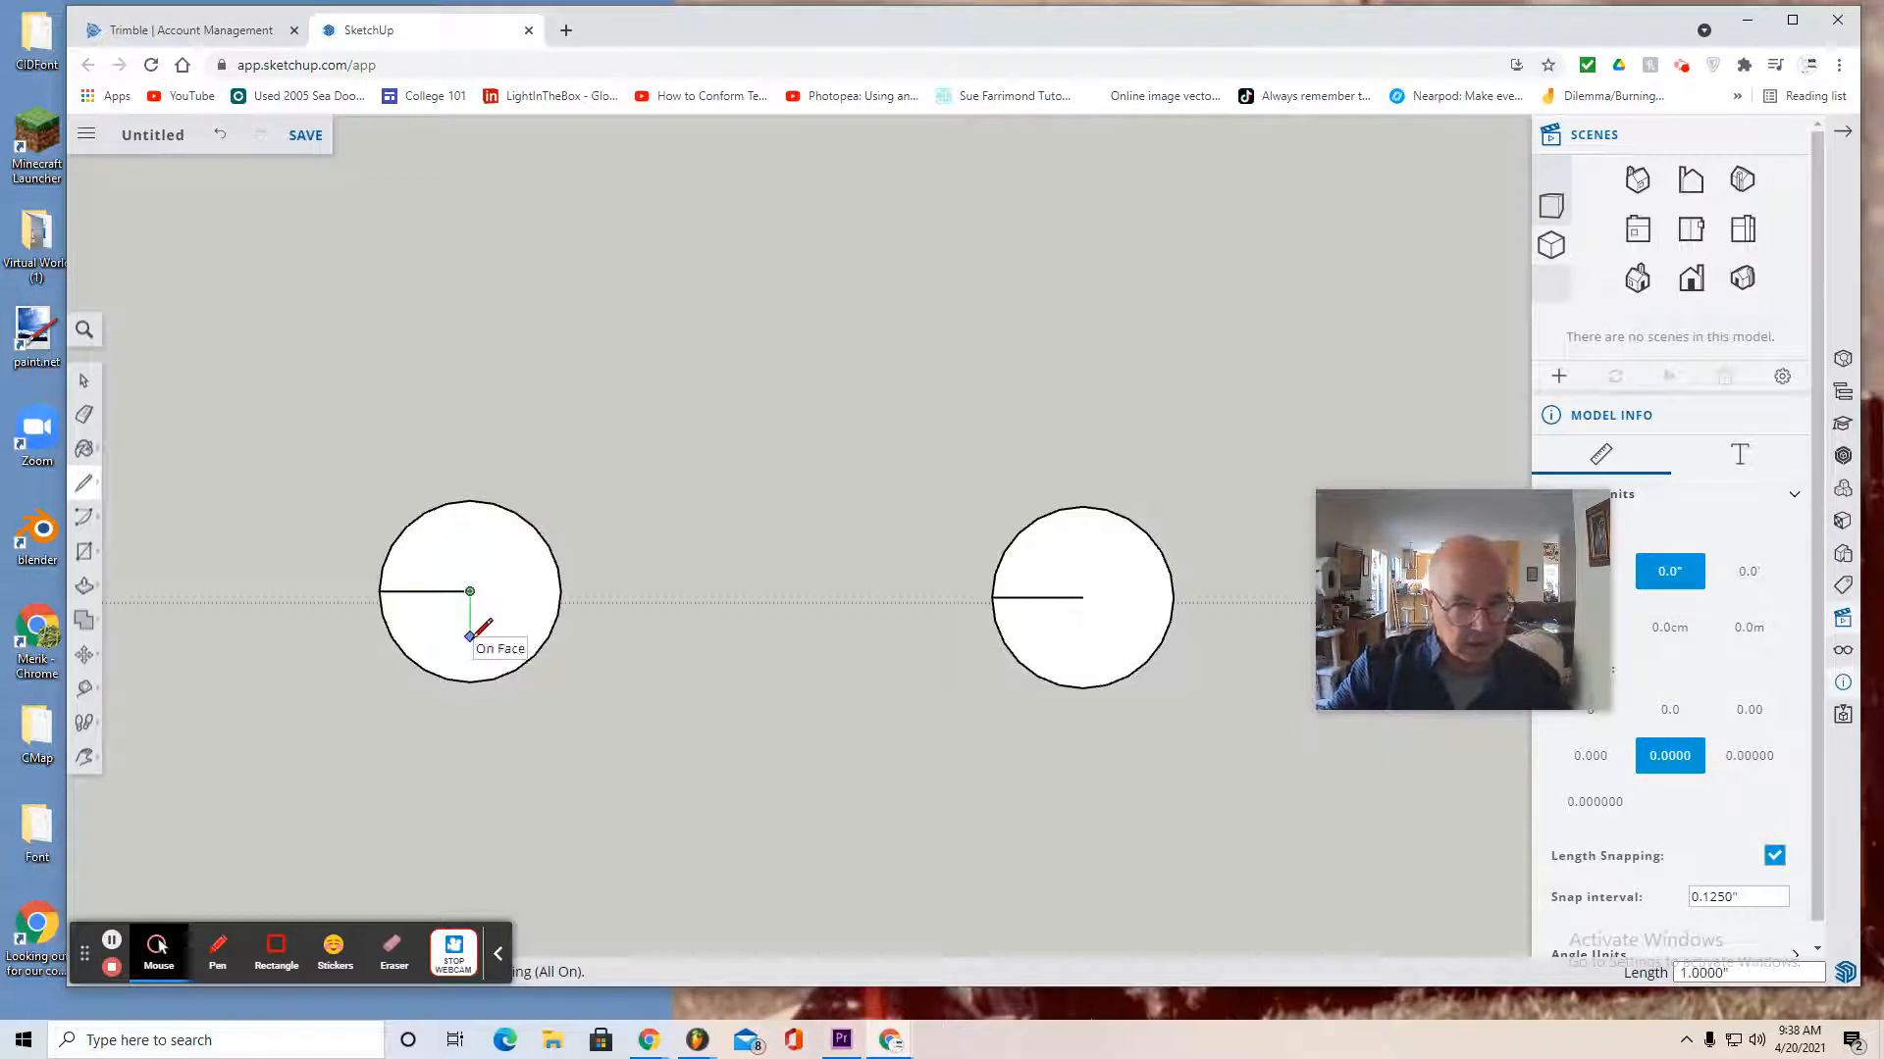
{"action": "left_click", "coordinate": [84, 380]}
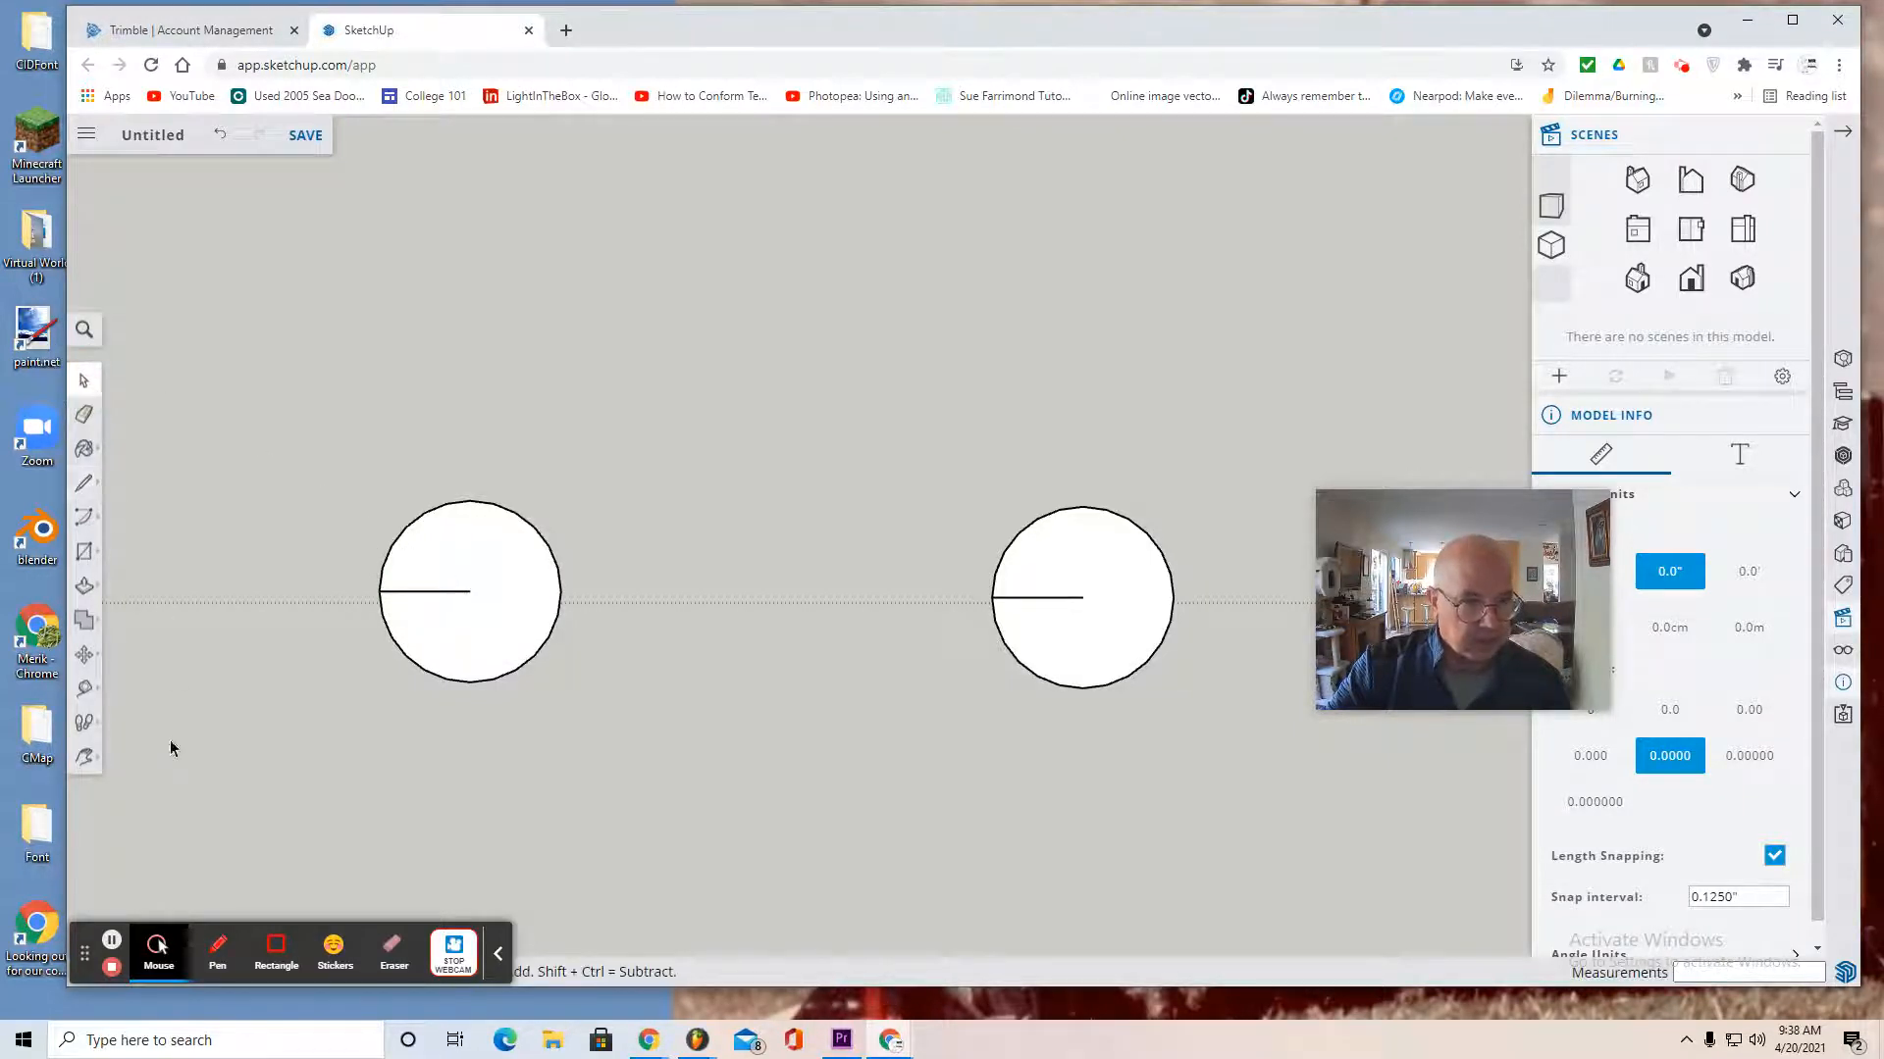
Delete the thinnest pole, the one farthest from the origin
{"action": "scroll", "coordinate": [223, 778], "scroll_direction": "down", "scroll_amount": 3}
{"action": "scroll", "coordinate": [236, 775], "scroll_direction": "up", "scroll_amount": 3}
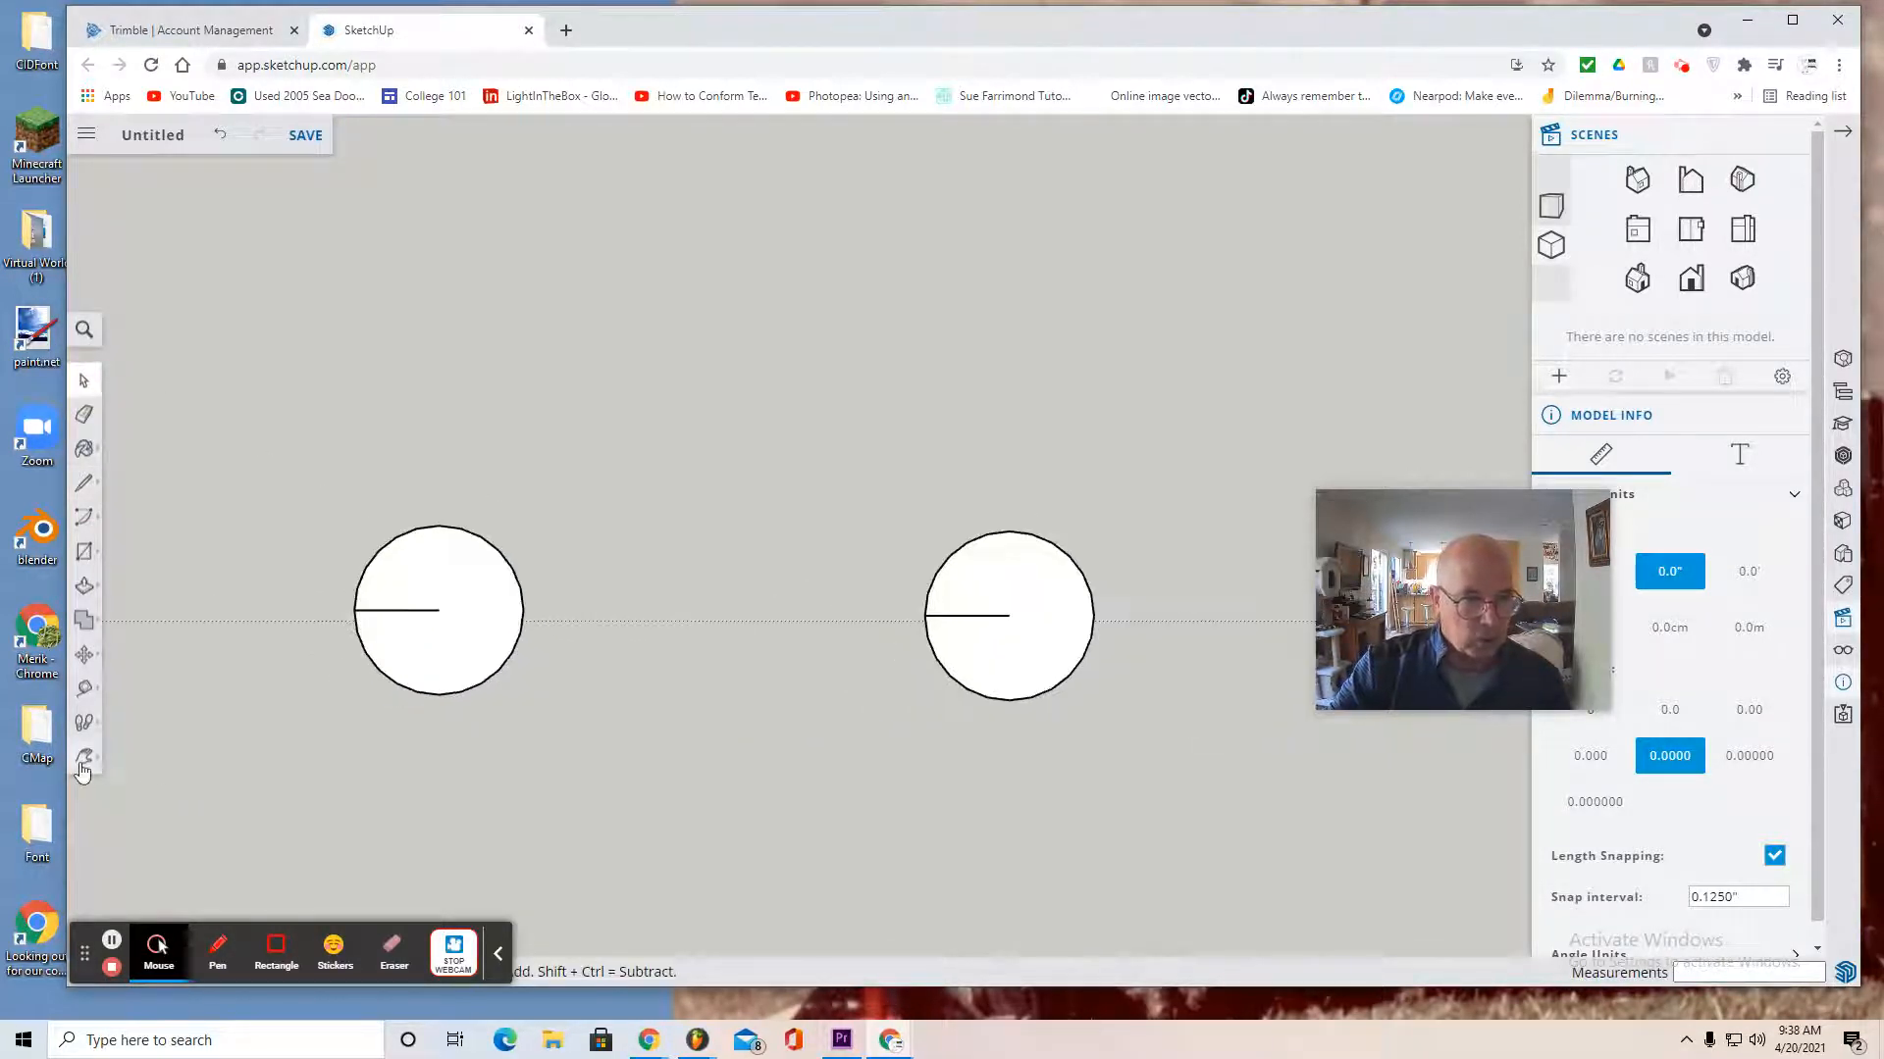
{"action": "left_click", "coordinate": [83, 762]}
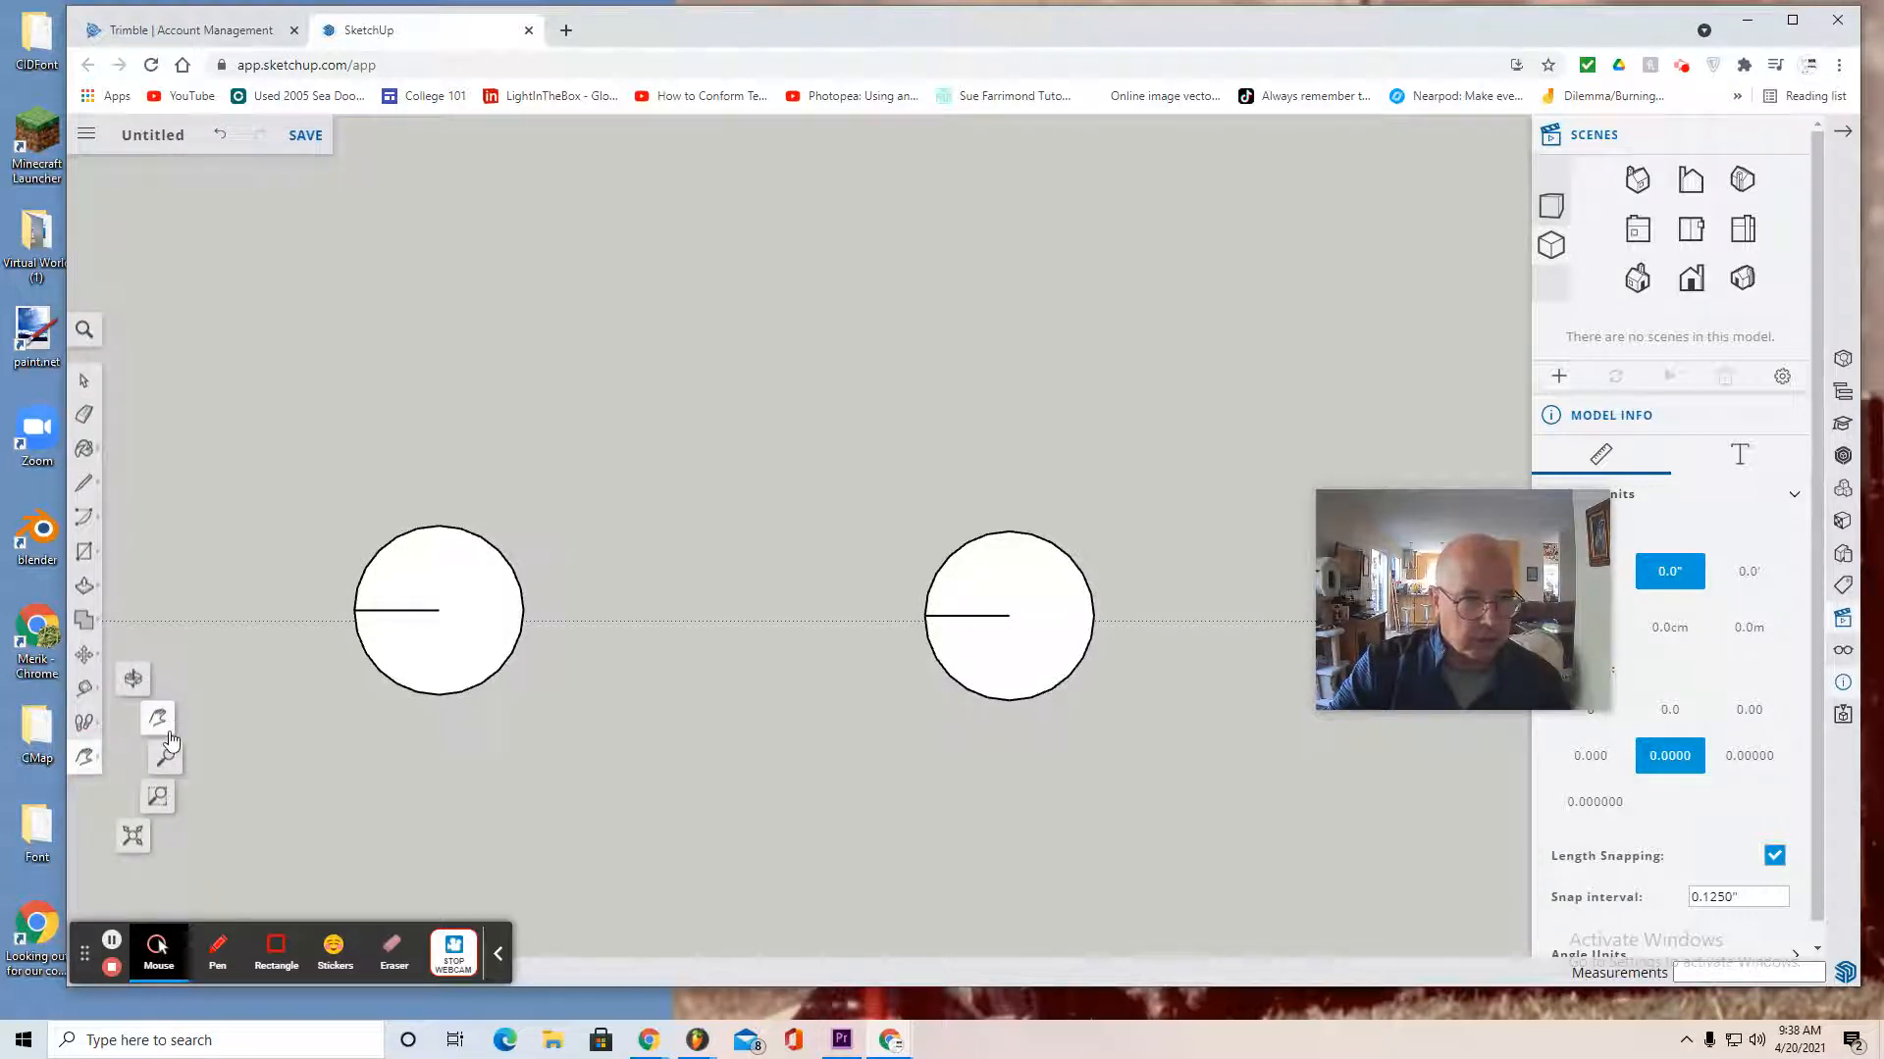
{"action": "left_click", "coordinate": [165, 755]}
{"action": "left_click_drag", "start_coordinate": [219, 749], "coordinate": [627, 681]}
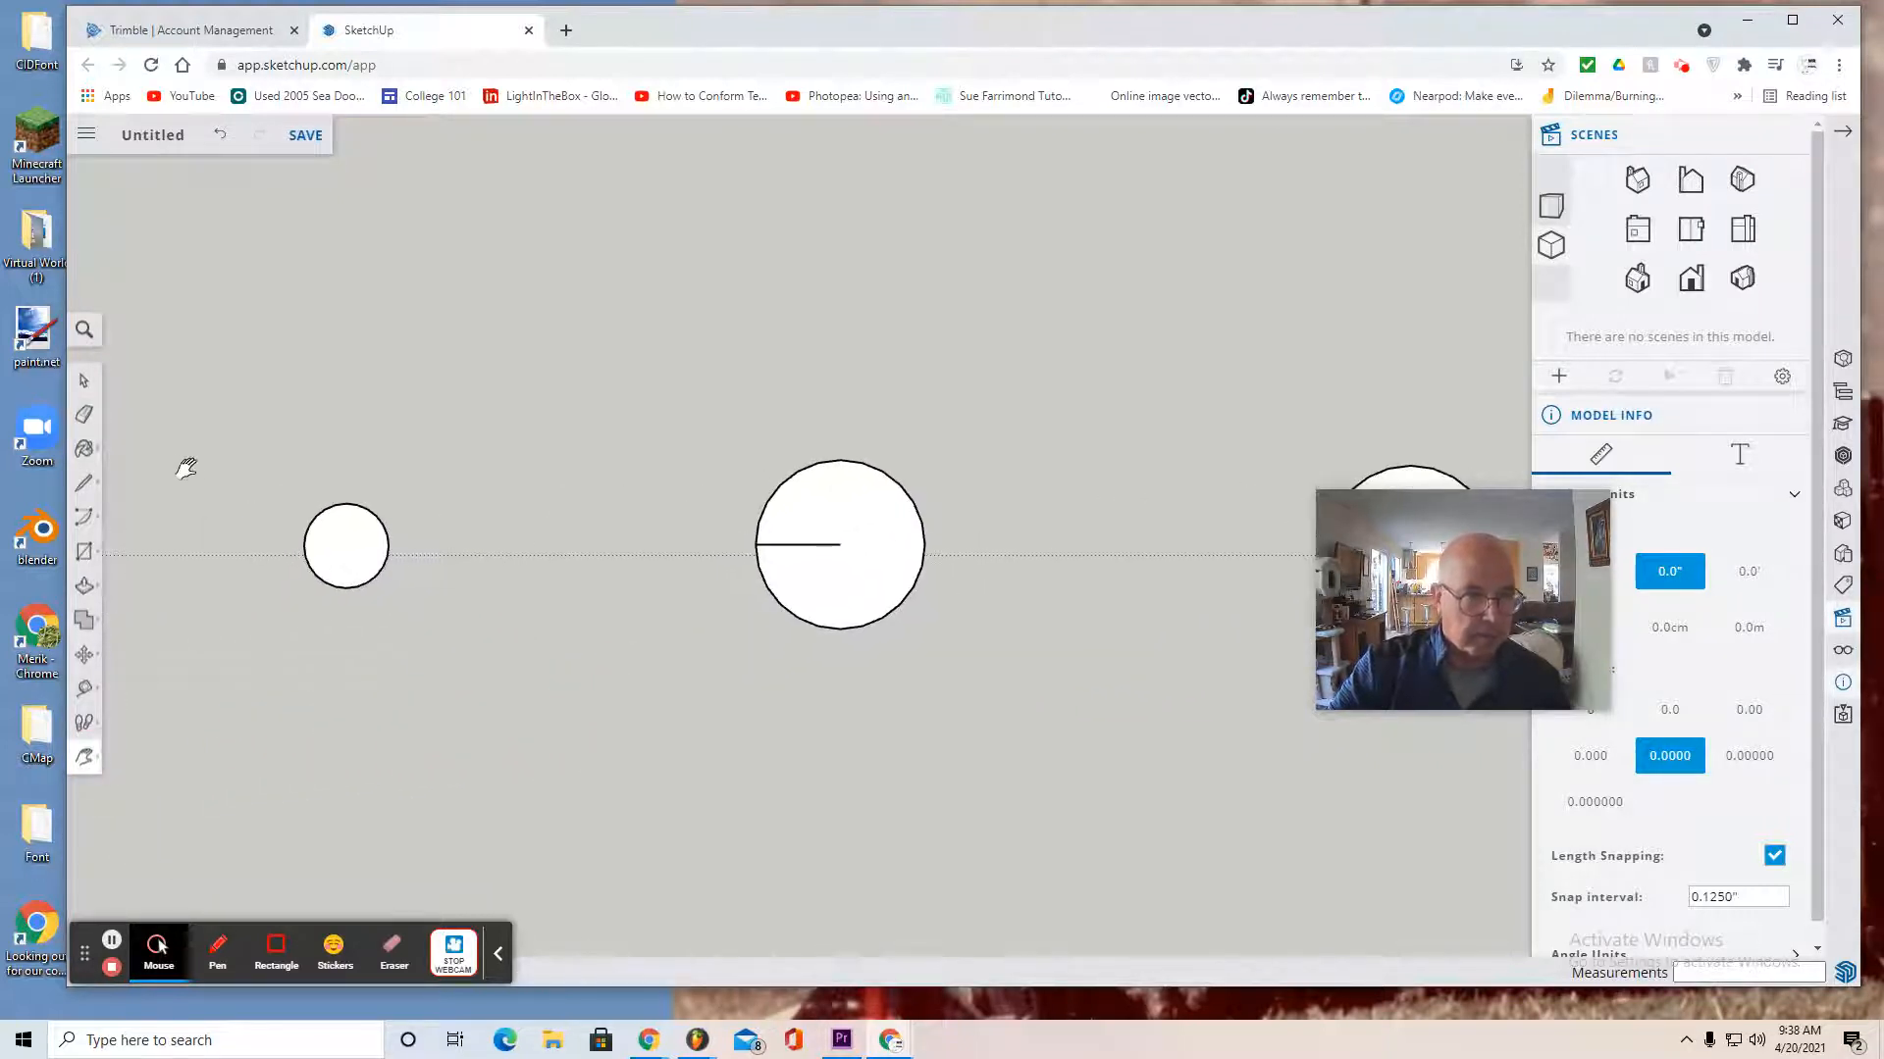
{"action": "left_click", "coordinate": [85, 385]}
{"action": "left_click_drag", "start_coordinate": [233, 443], "coordinate": [434, 650]}
{"action": "key", "text": "Delete"}
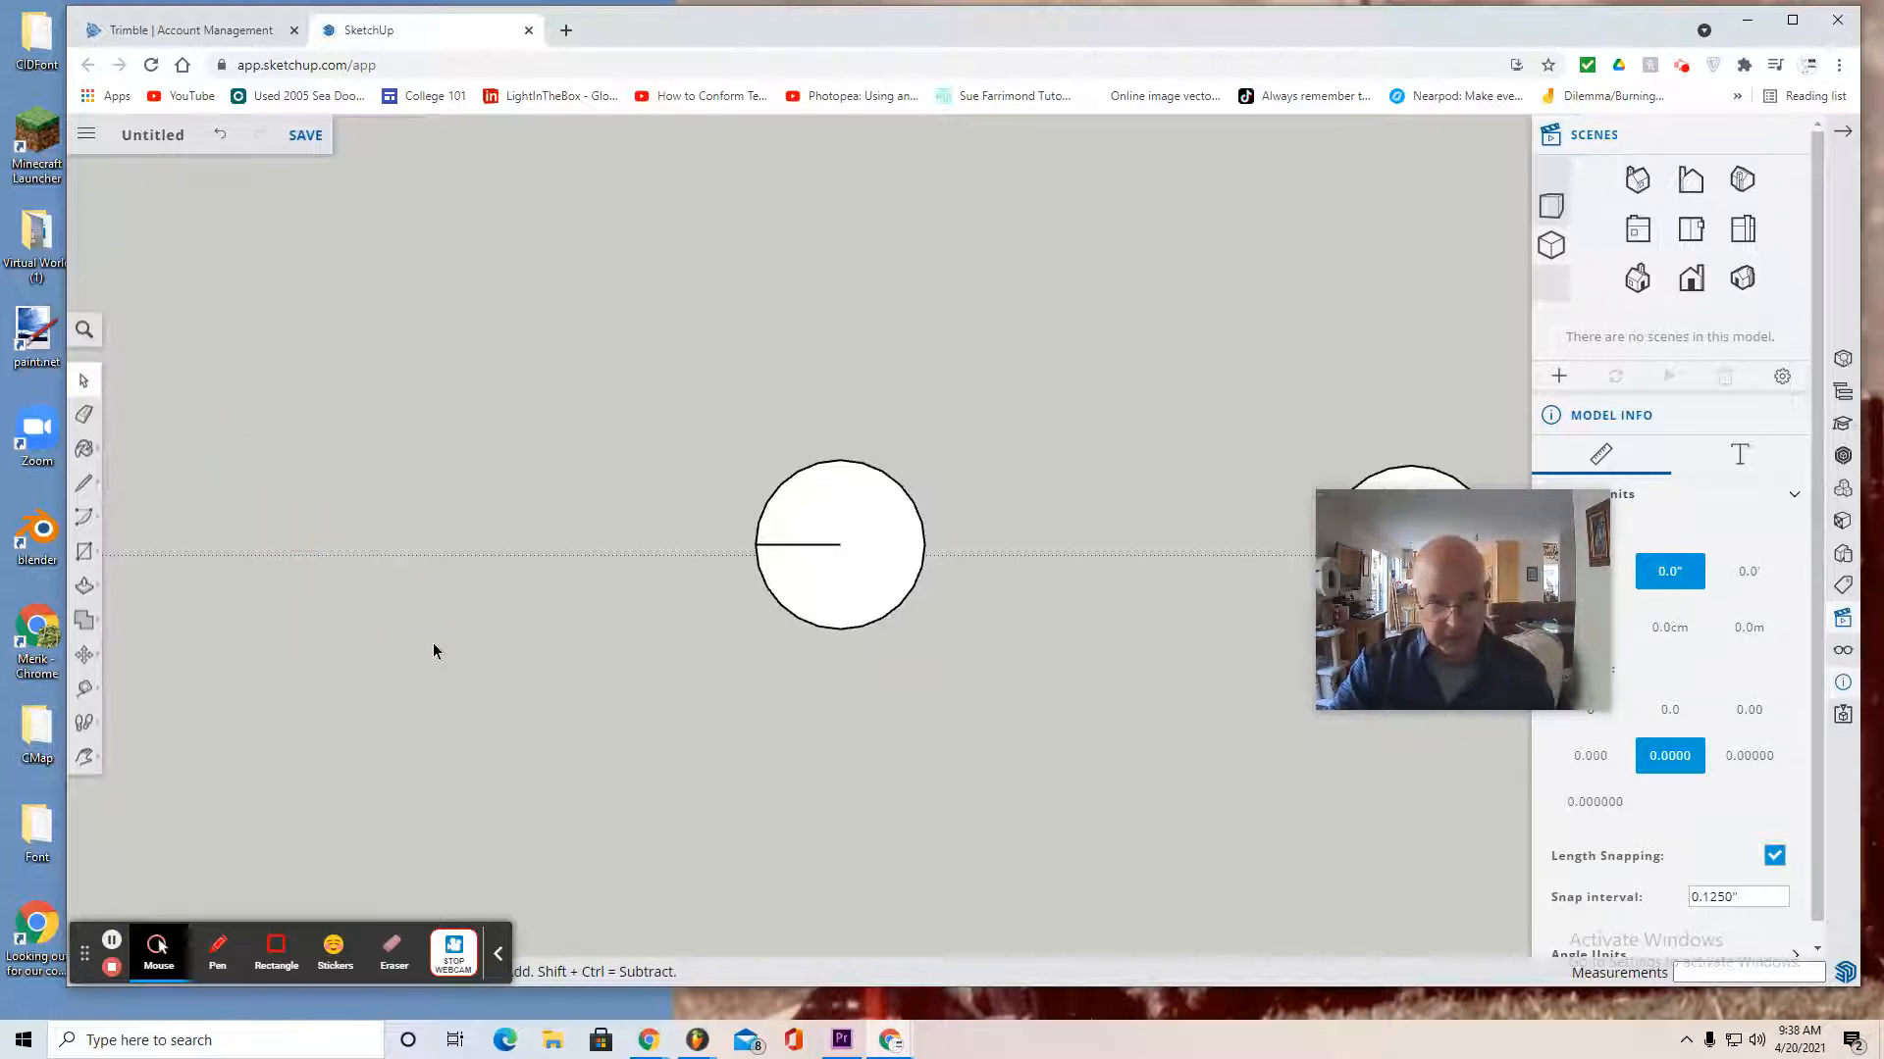
From the front view, make the pole nearest the origin a component named Main Pole, glued to Any
{"action": "left_click", "coordinate": [85, 756]}
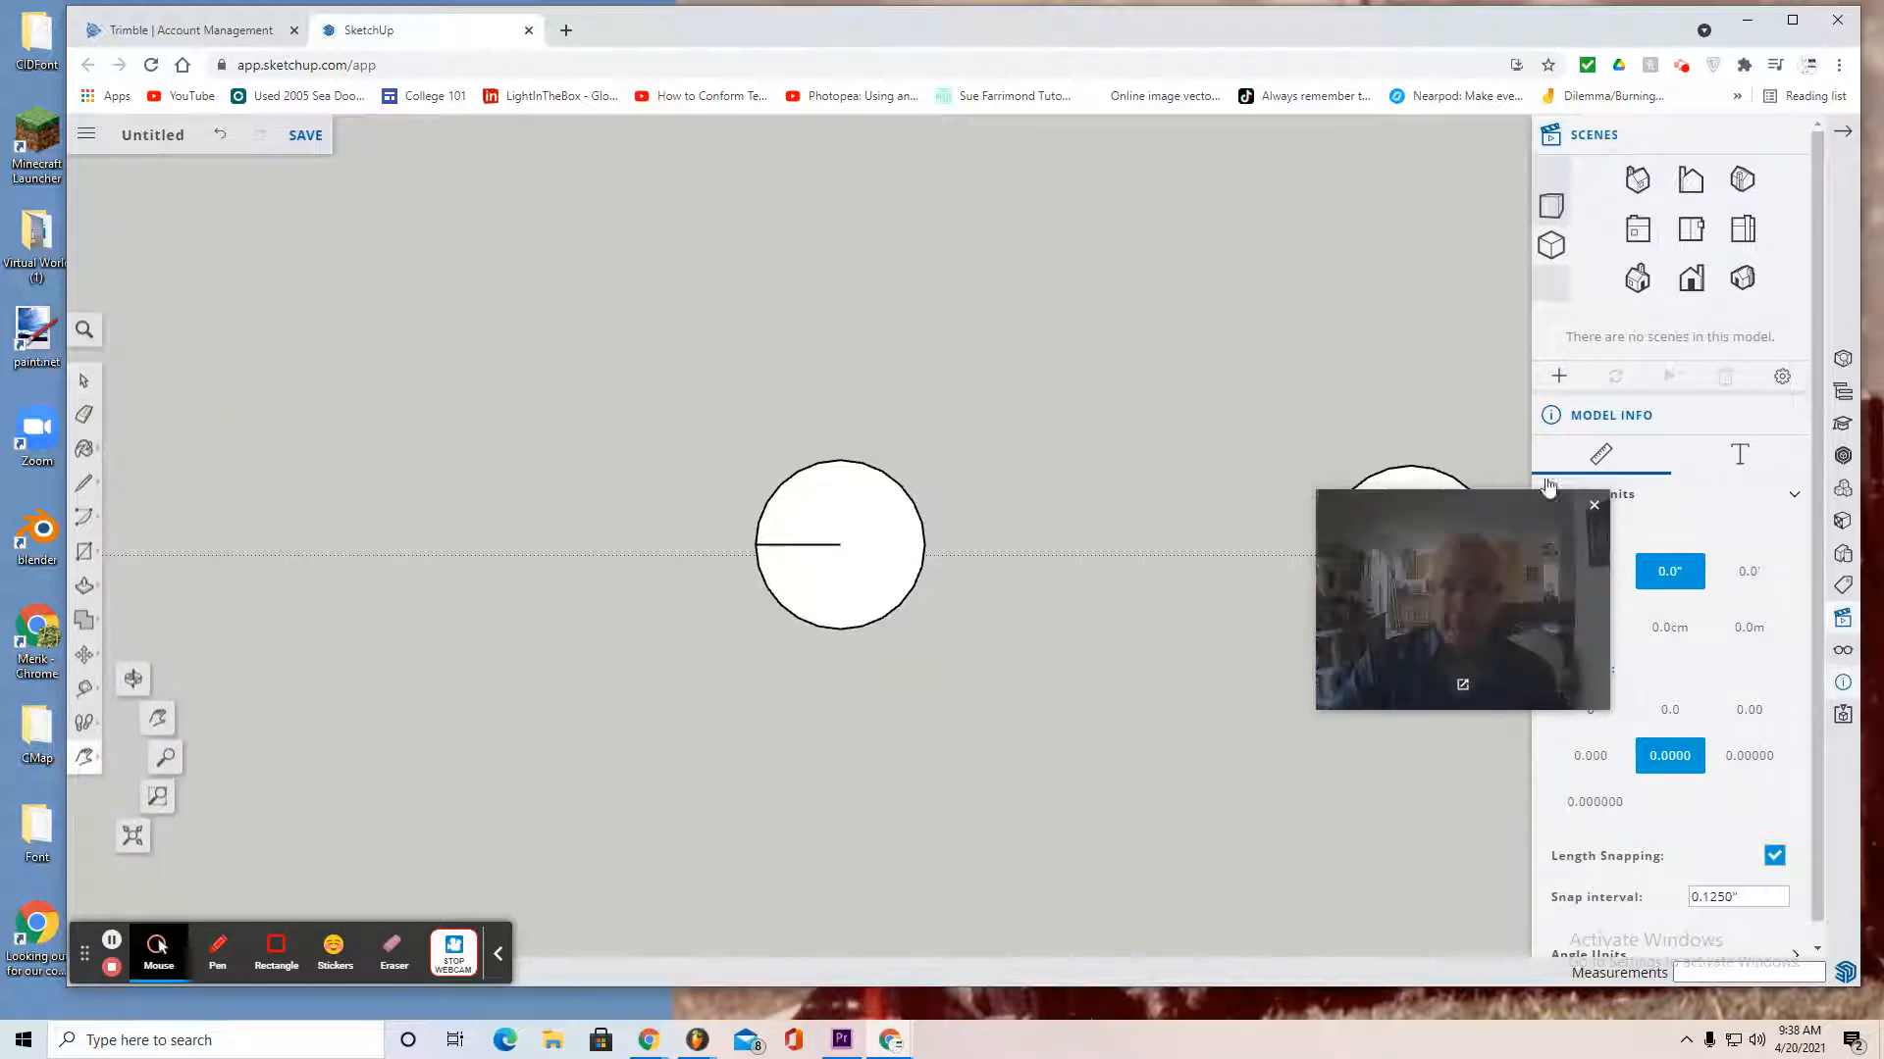
{"action": "left_click", "coordinate": [1694, 287]}
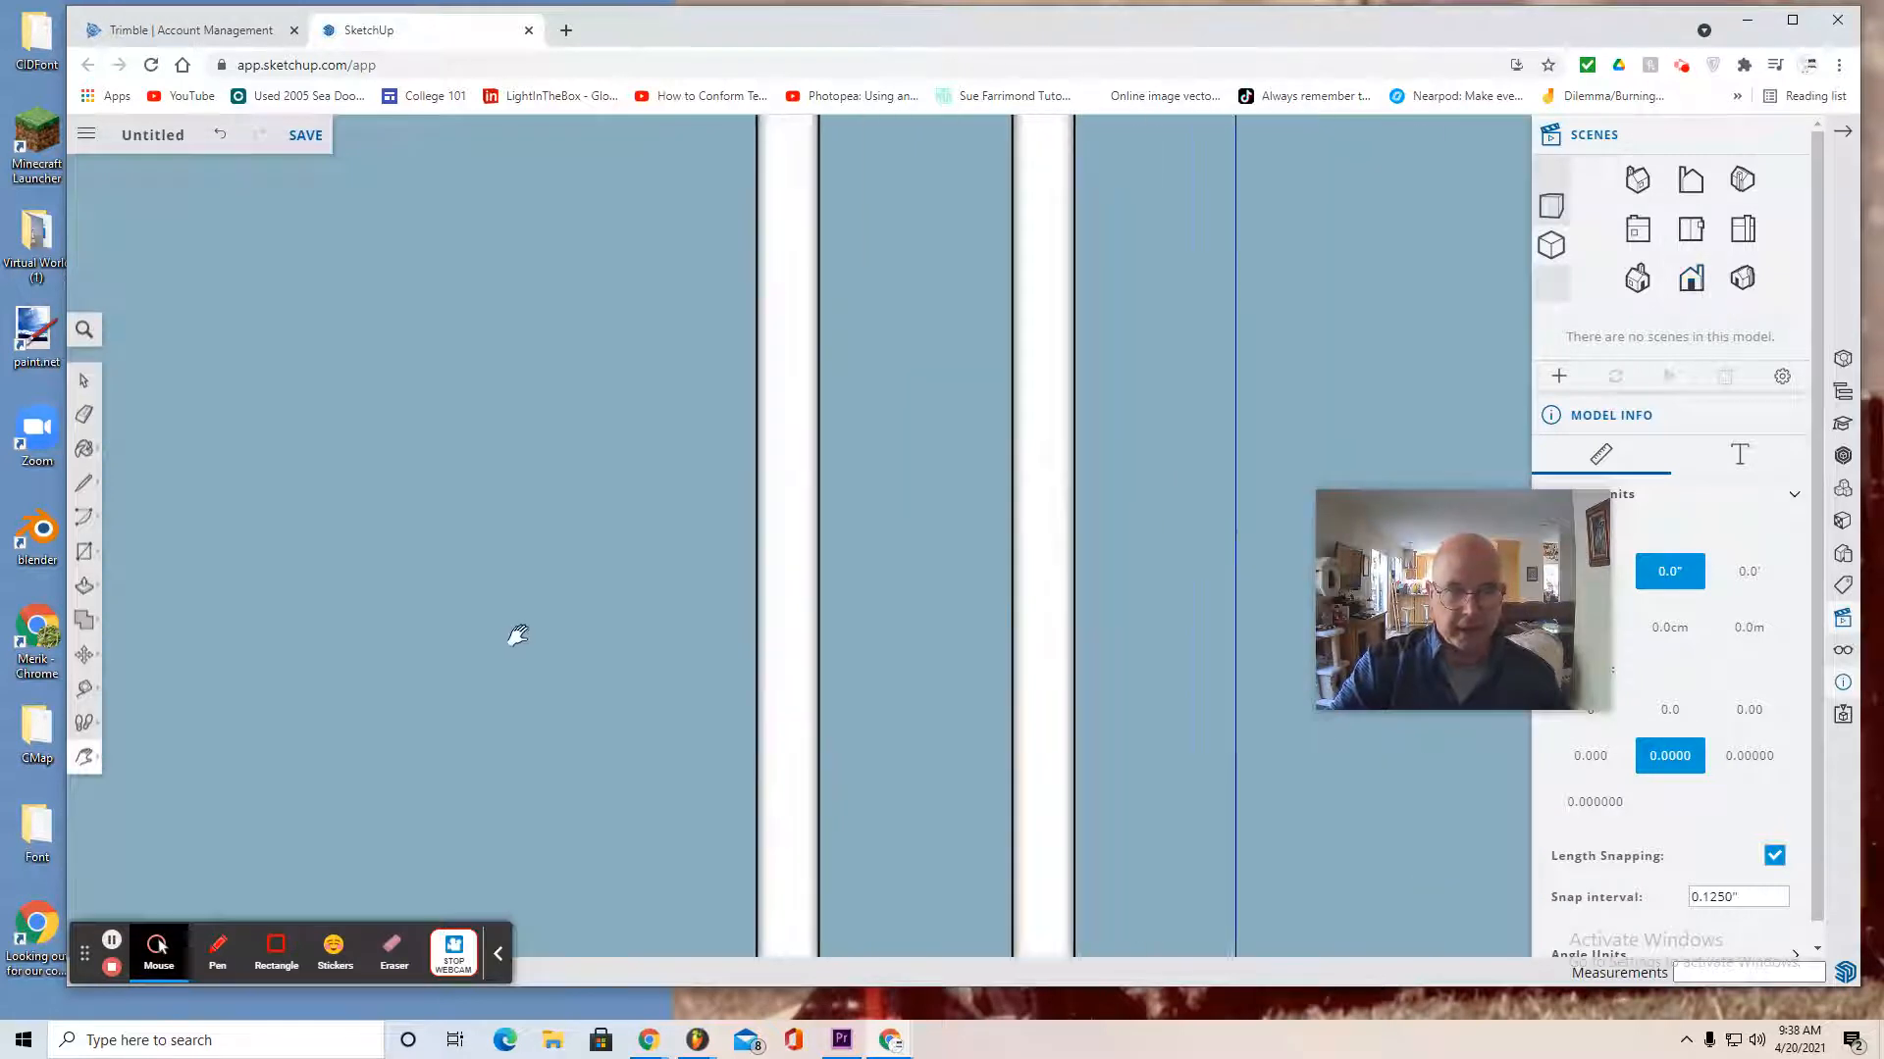
{"action": "scroll", "coordinate": [517, 635], "scroll_direction": "down", "scroll_amount": 5}
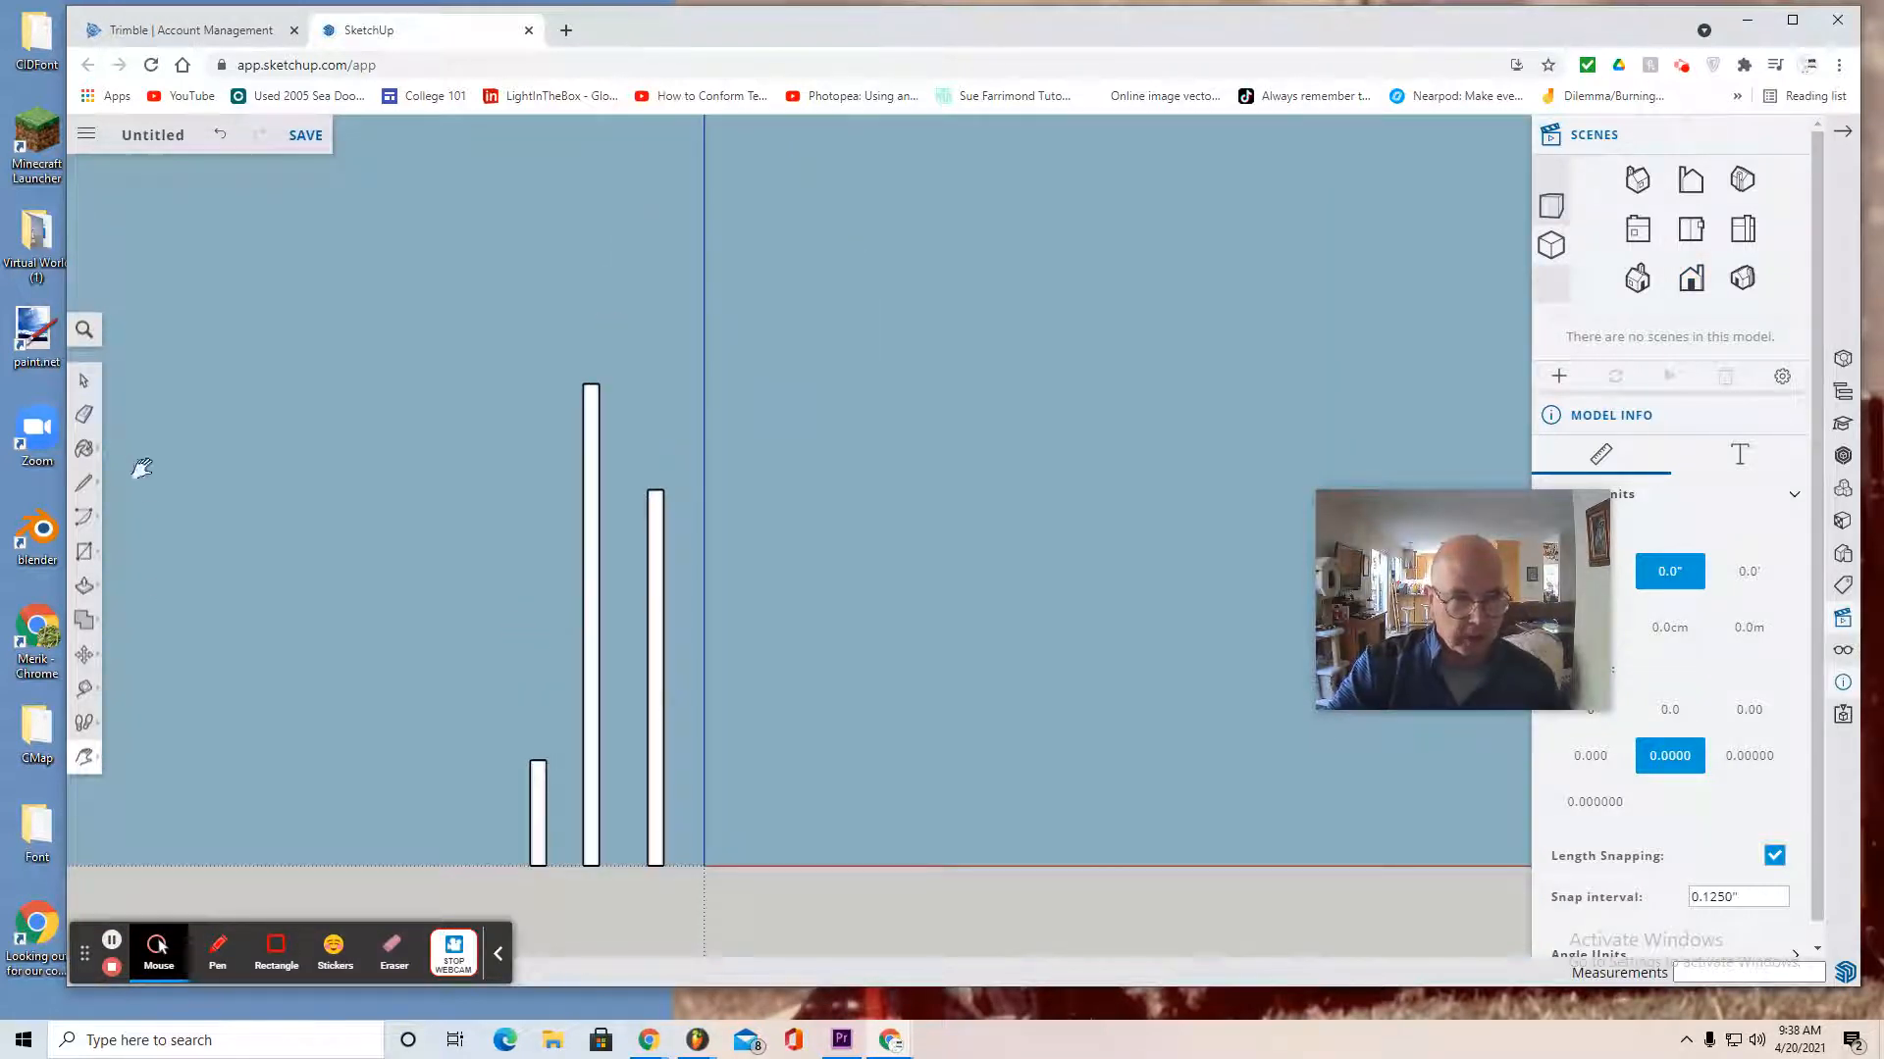
{"action": "left_click", "coordinate": [85, 385]}
{"action": "left_click_drag", "start_coordinate": [628, 462], "coordinate": [682, 870]}
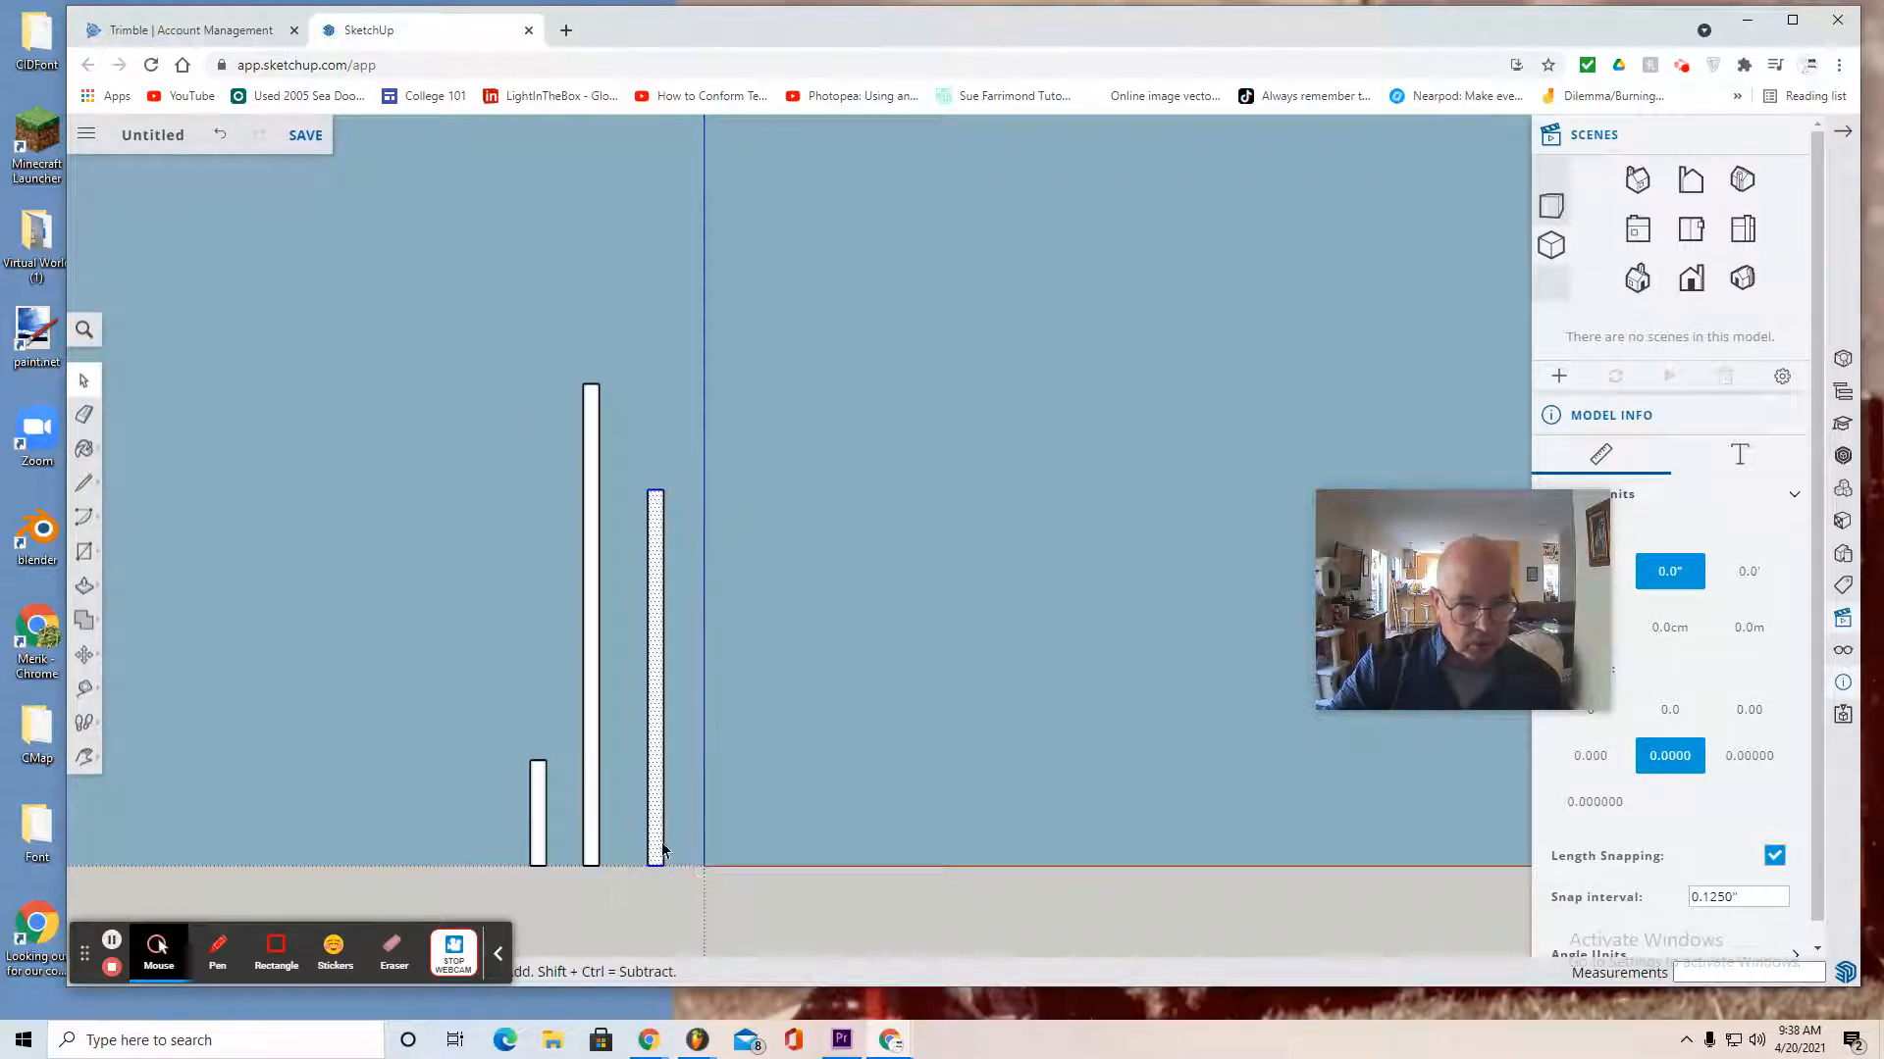
{"action": "right_click", "coordinate": [661, 849]}
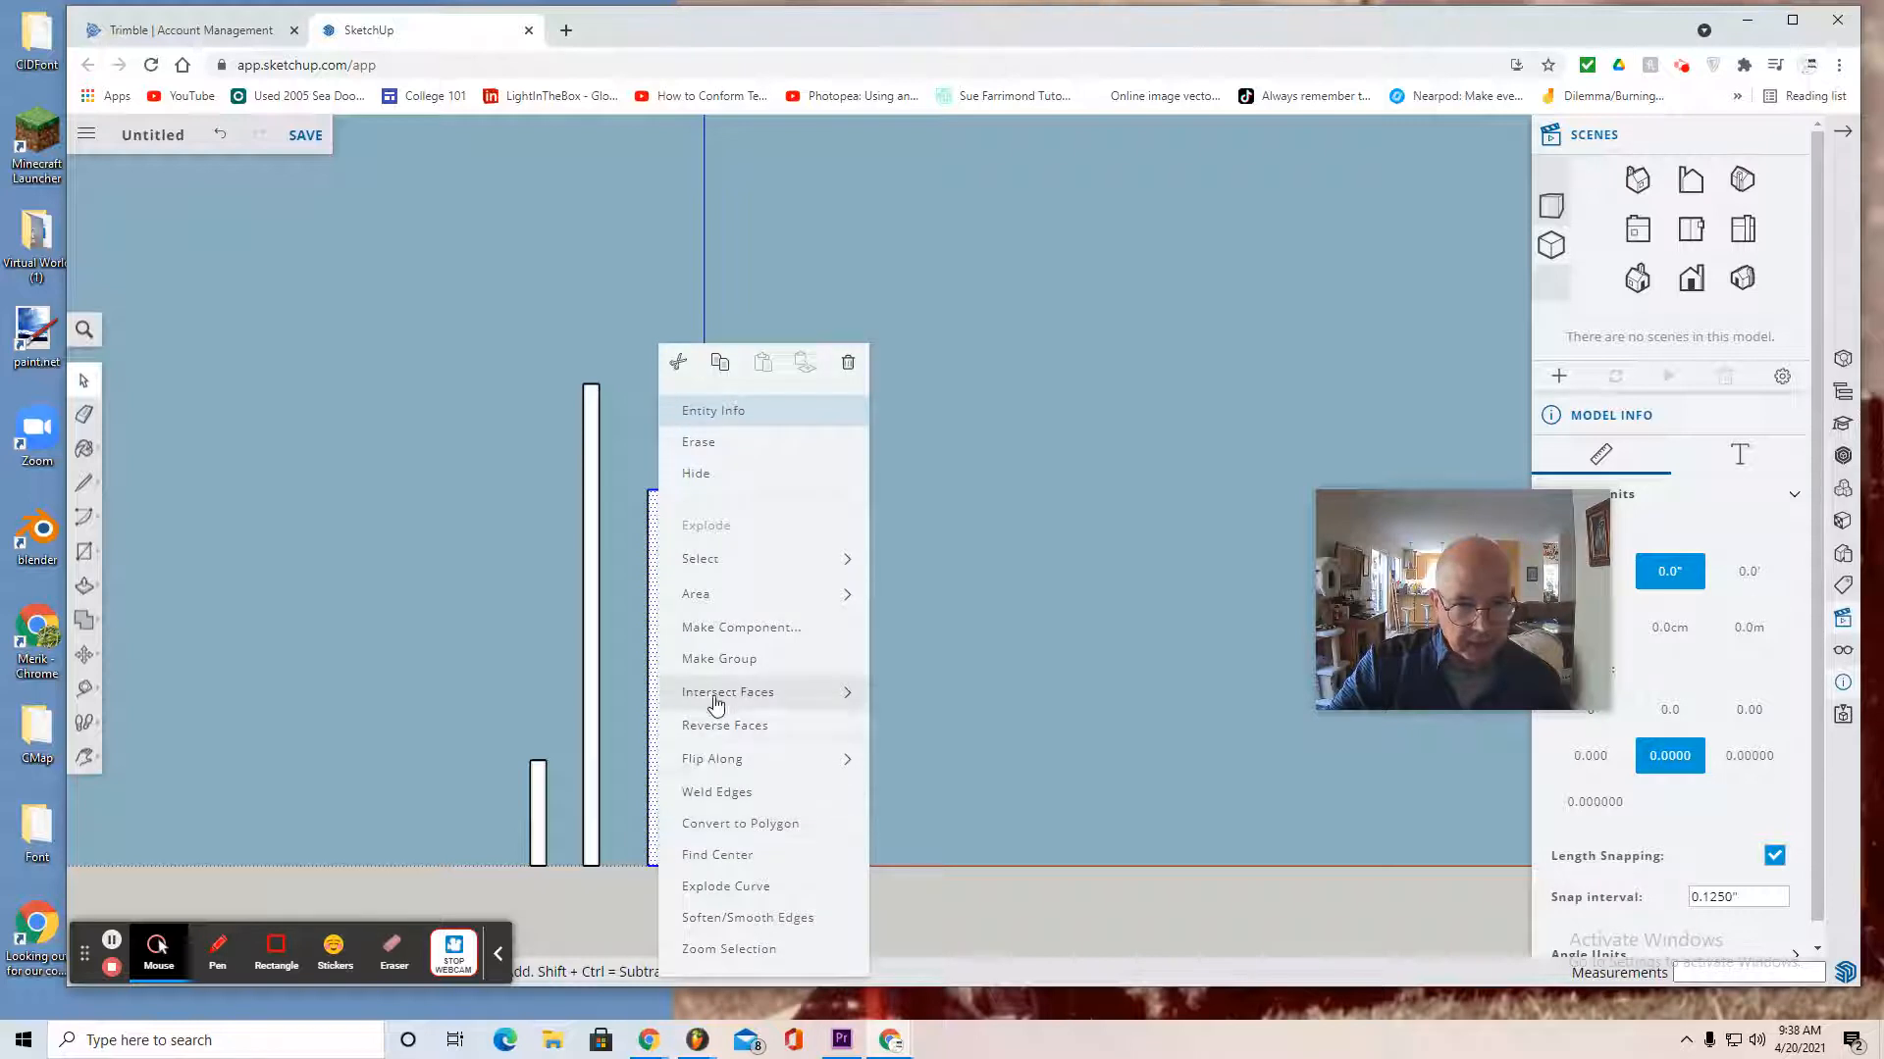
{"action": "left_click", "coordinate": [723, 629]}
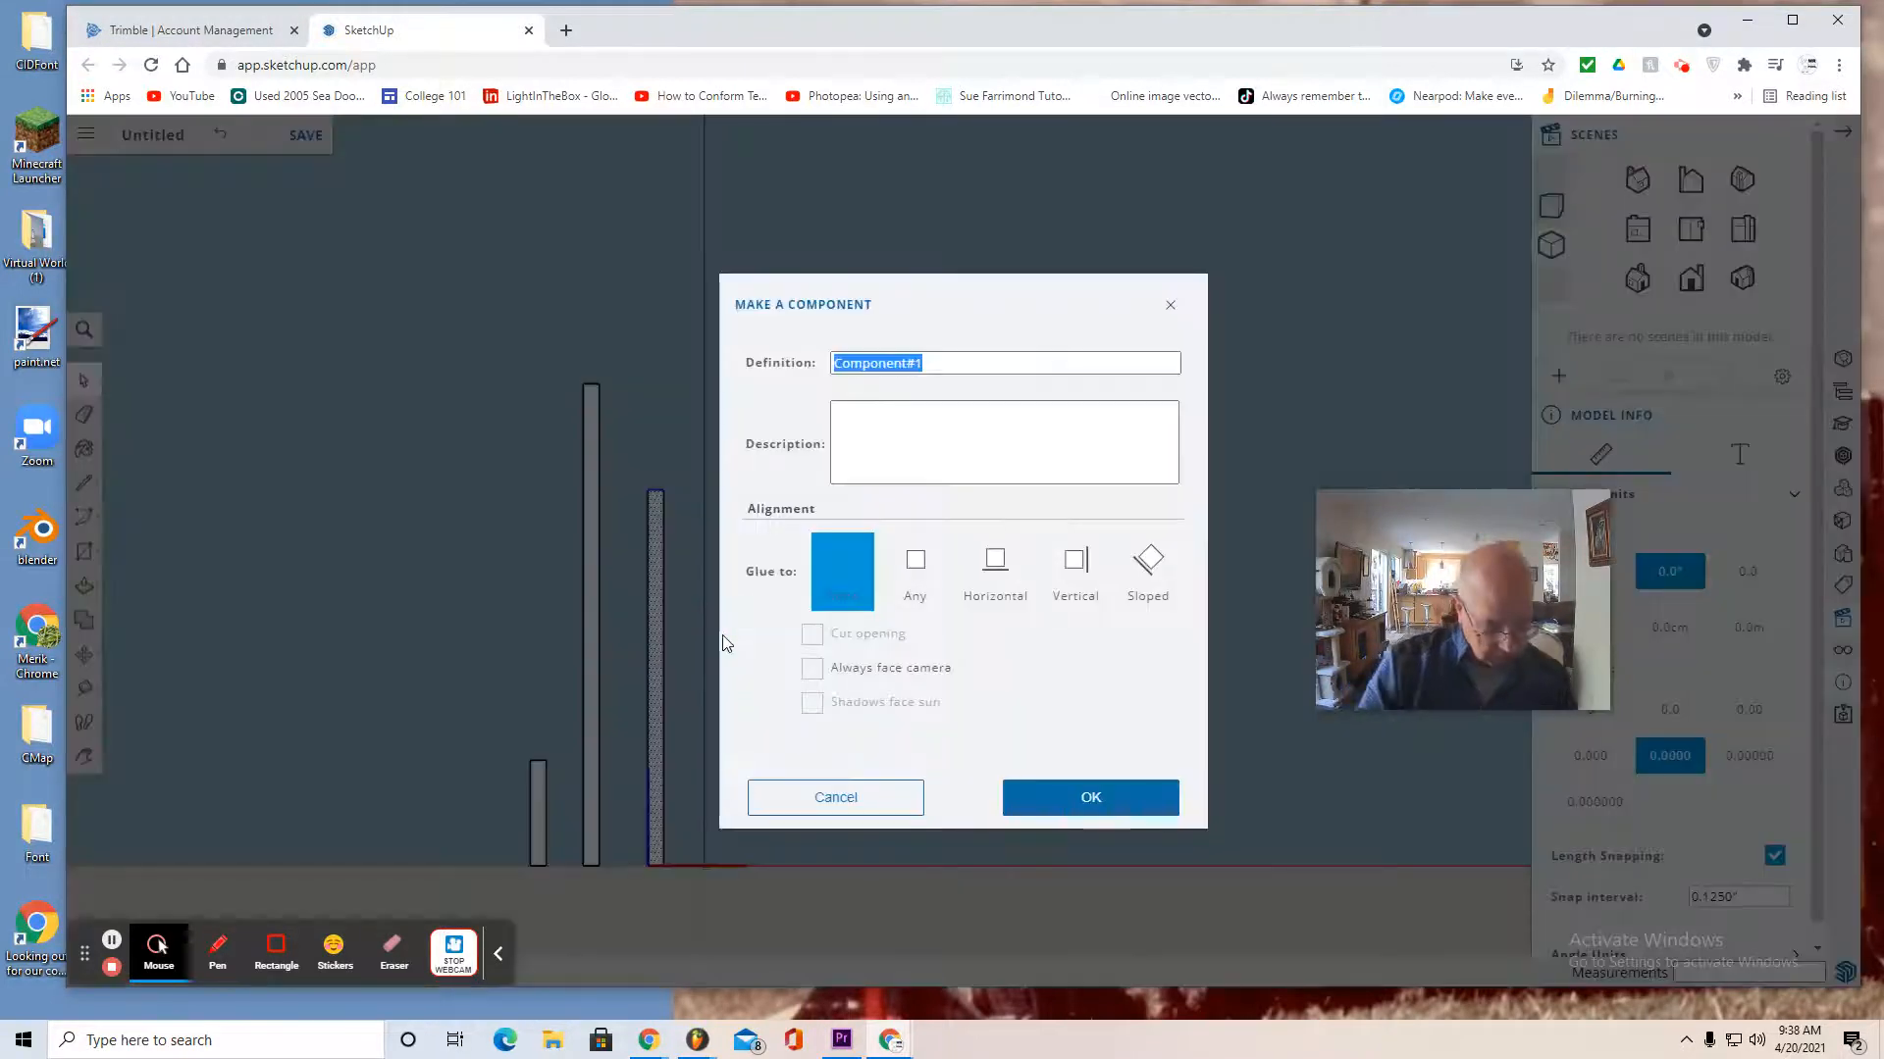
{"action": "type", "text": "M"}
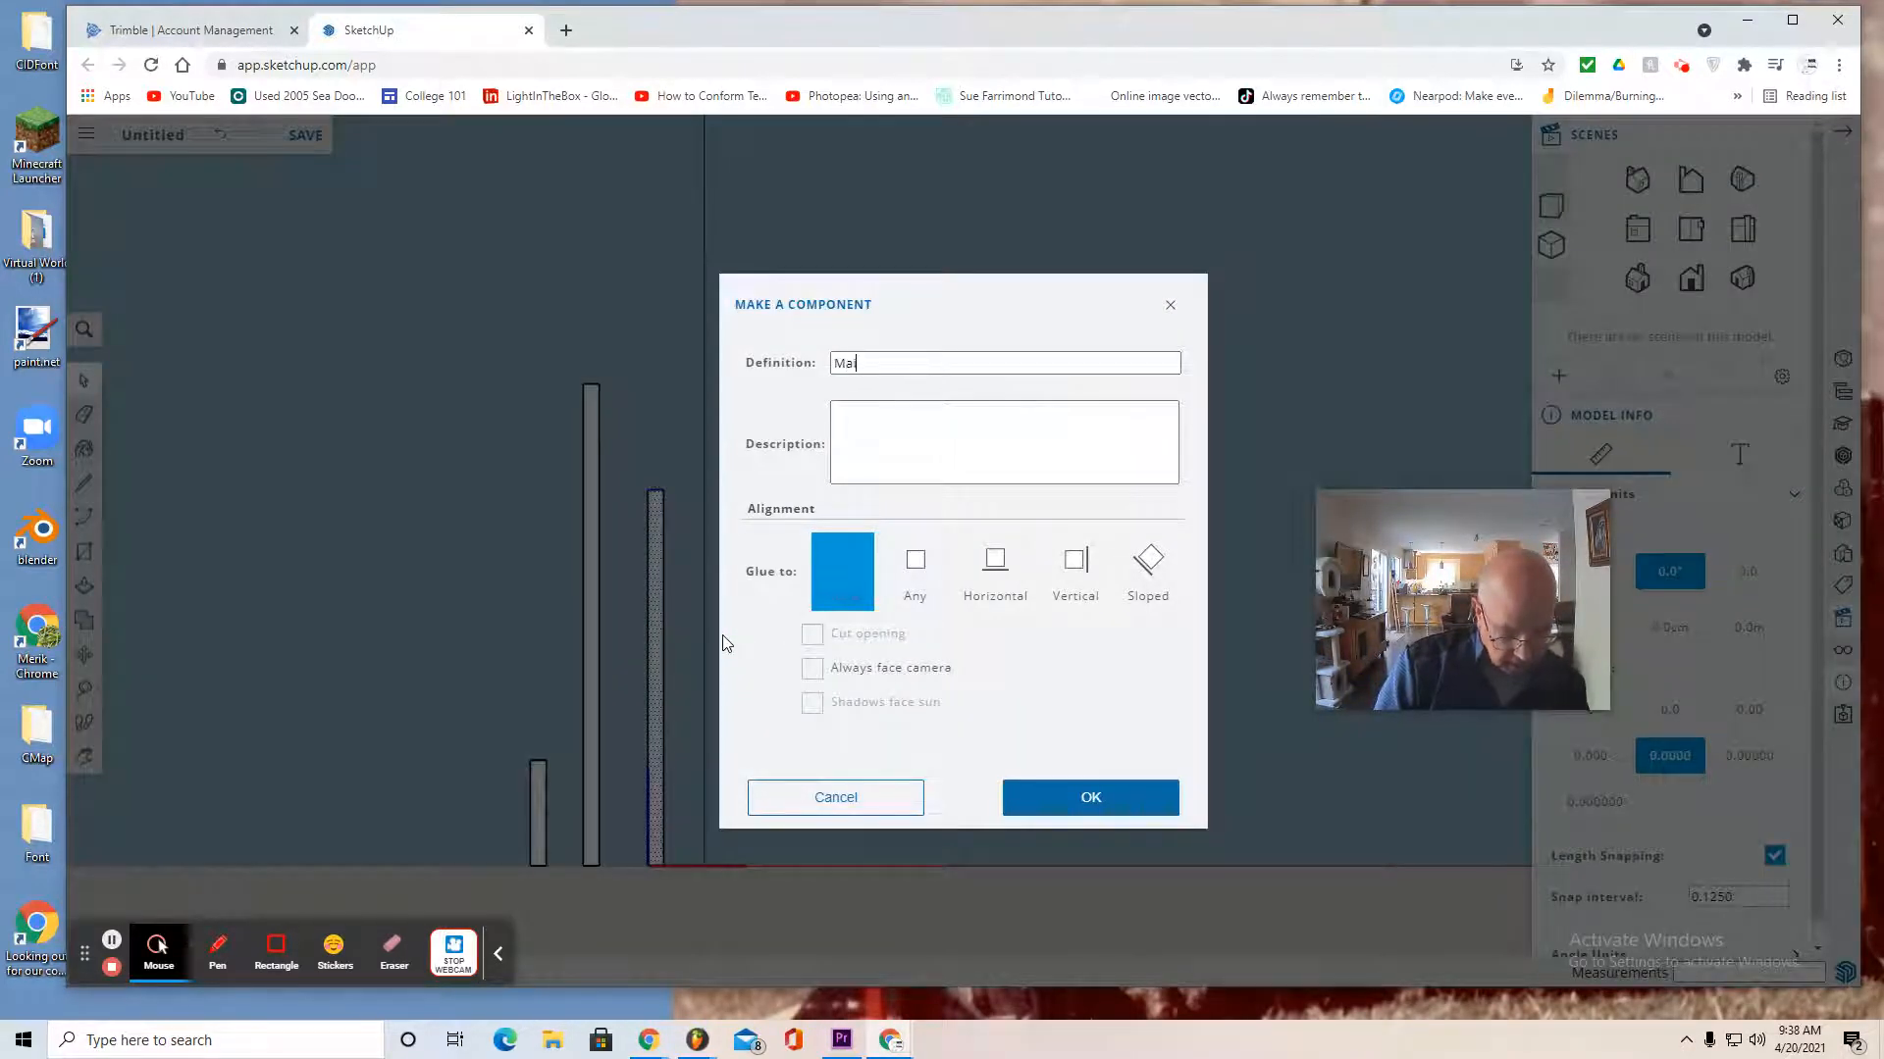
{"action": "type", "text": "ain Pole"}
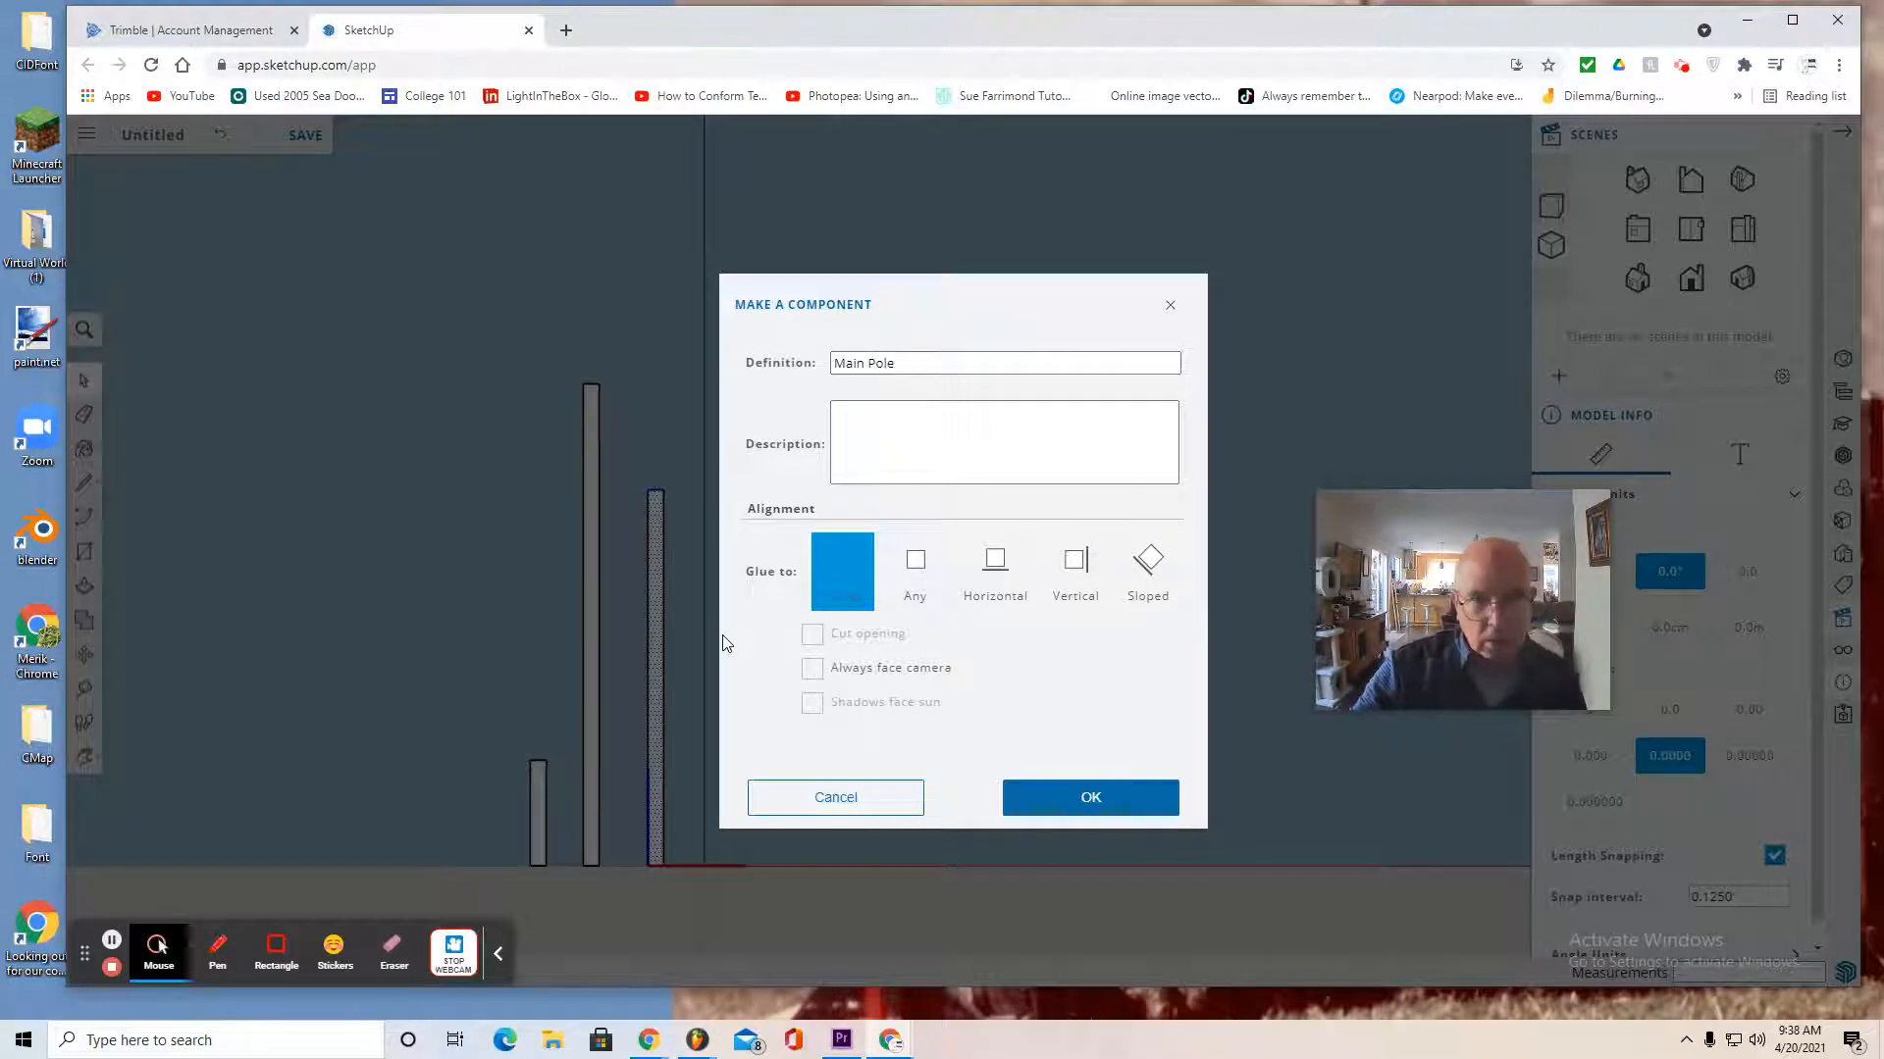
{"action": "left_click", "coordinate": [919, 567]}
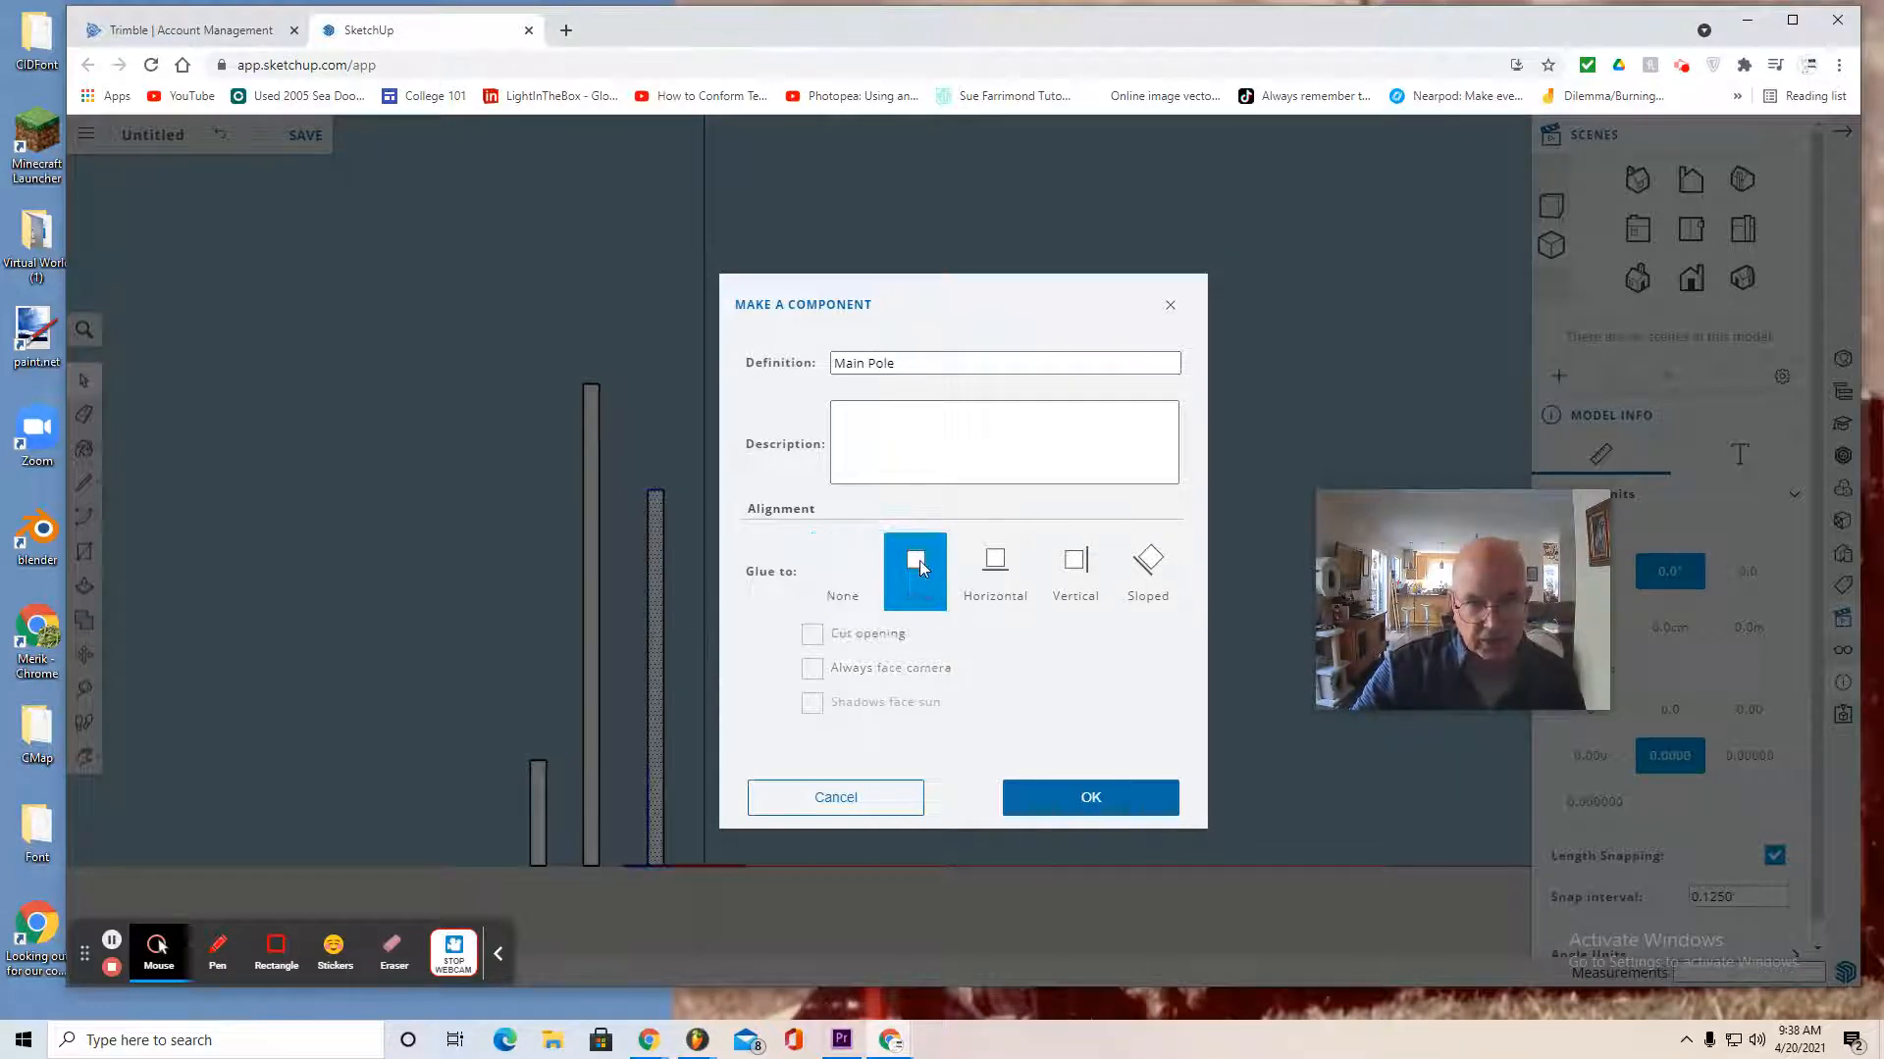
{"action": "left_click", "coordinate": [1091, 802]}
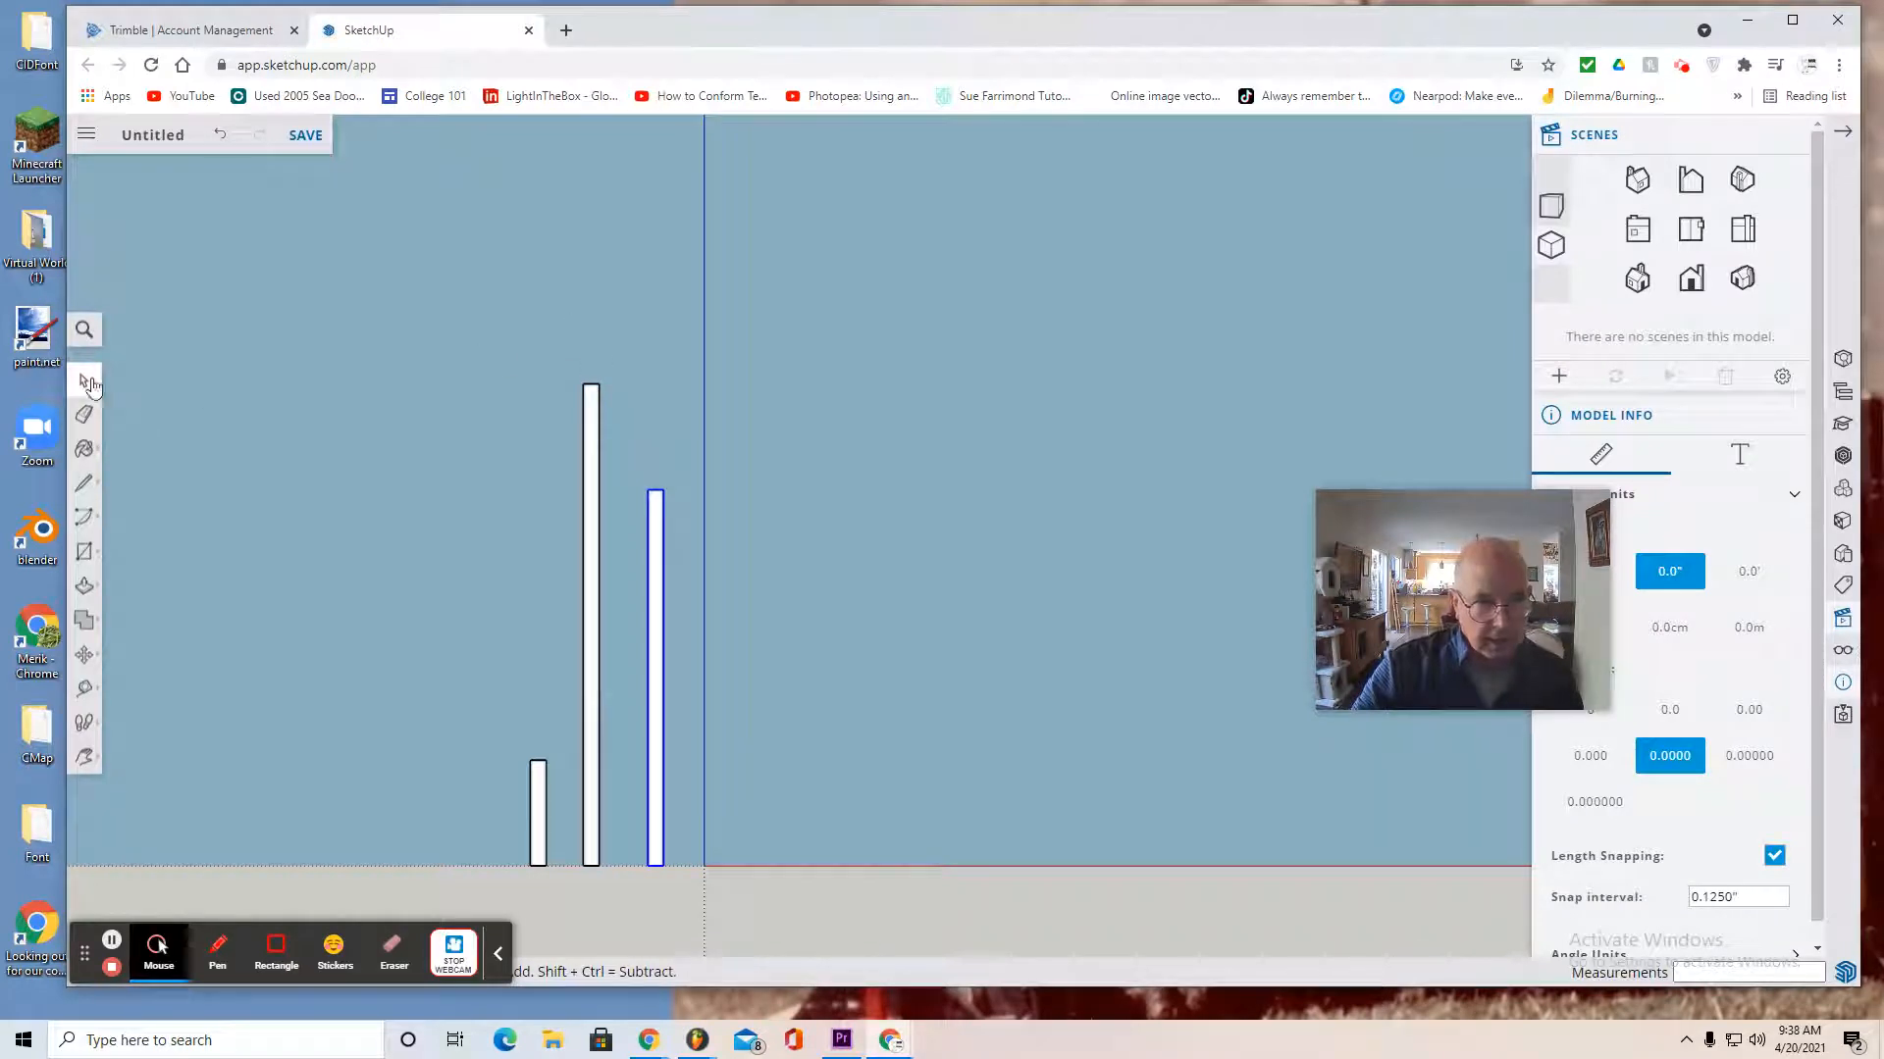
Make the tallest pole a component named Long Pole, glued to Any
{"action": "left_click_drag", "start_coordinate": [552, 351], "coordinate": [620, 929]}
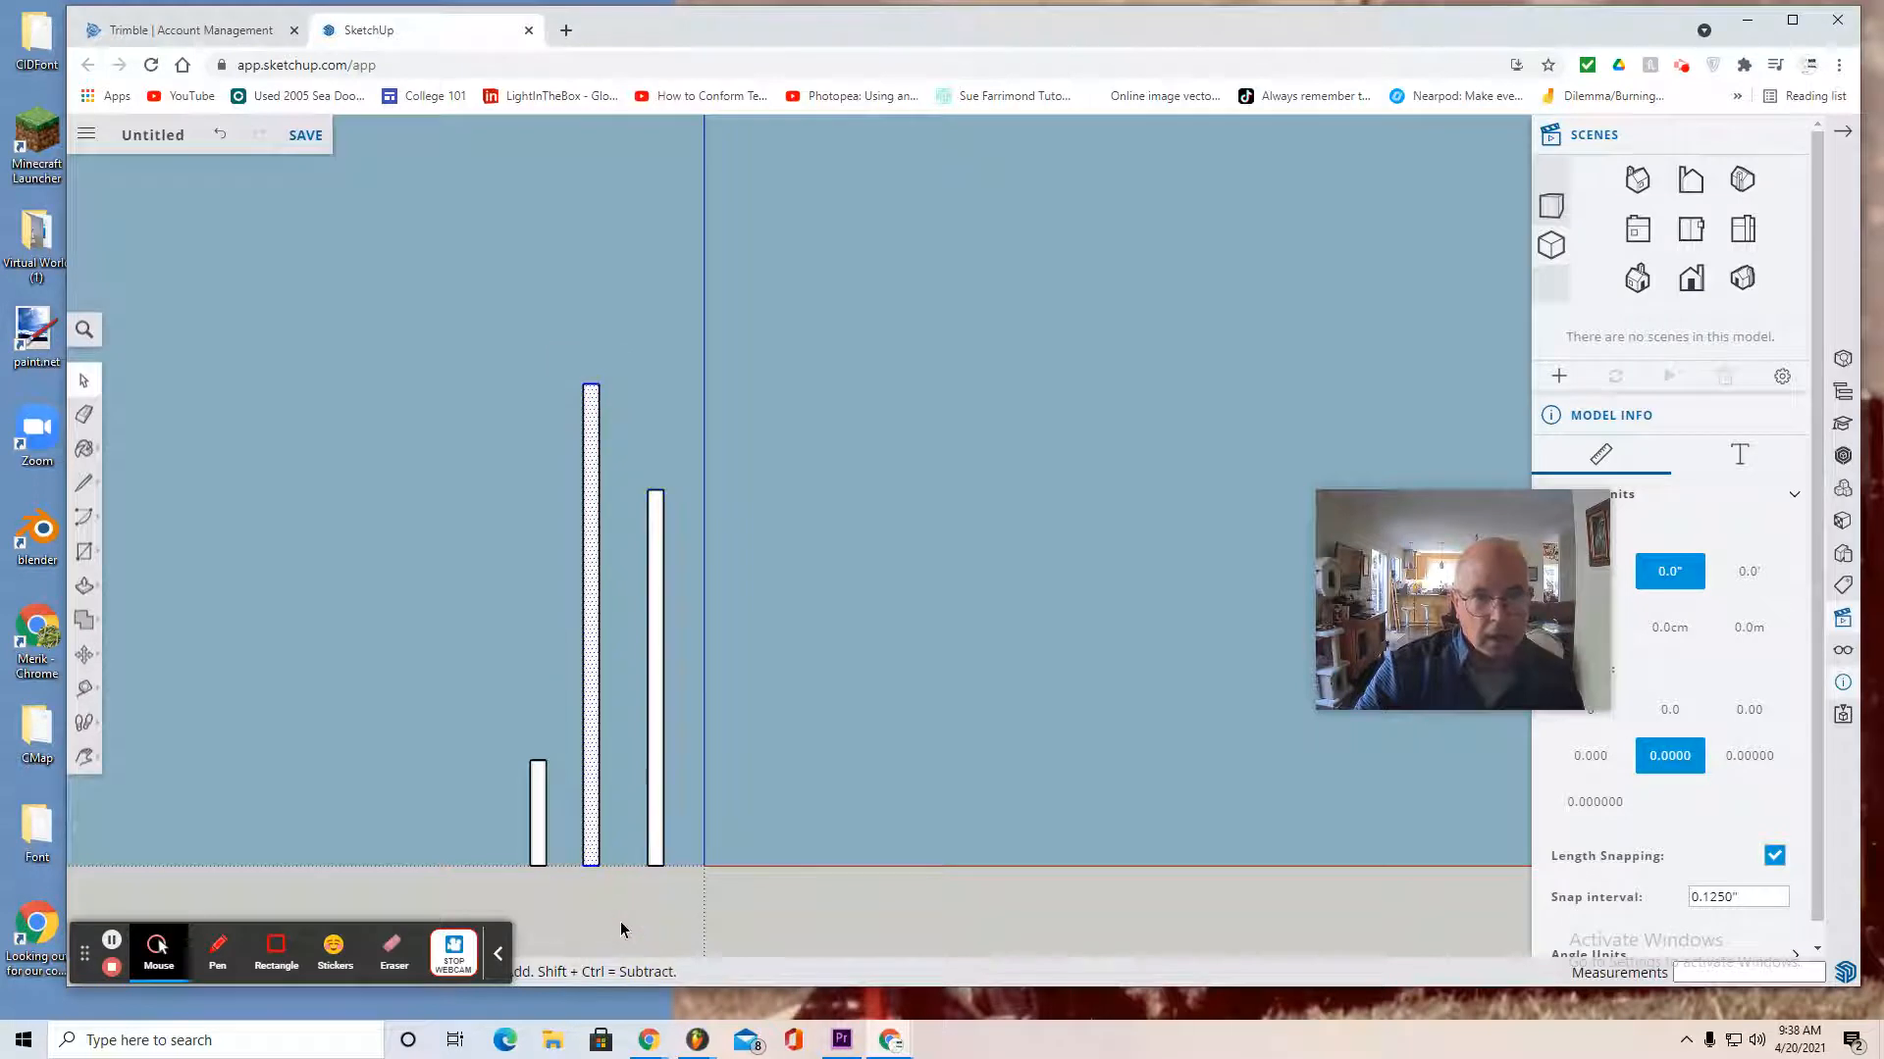
{"action": "right_click", "coordinate": [591, 849]}
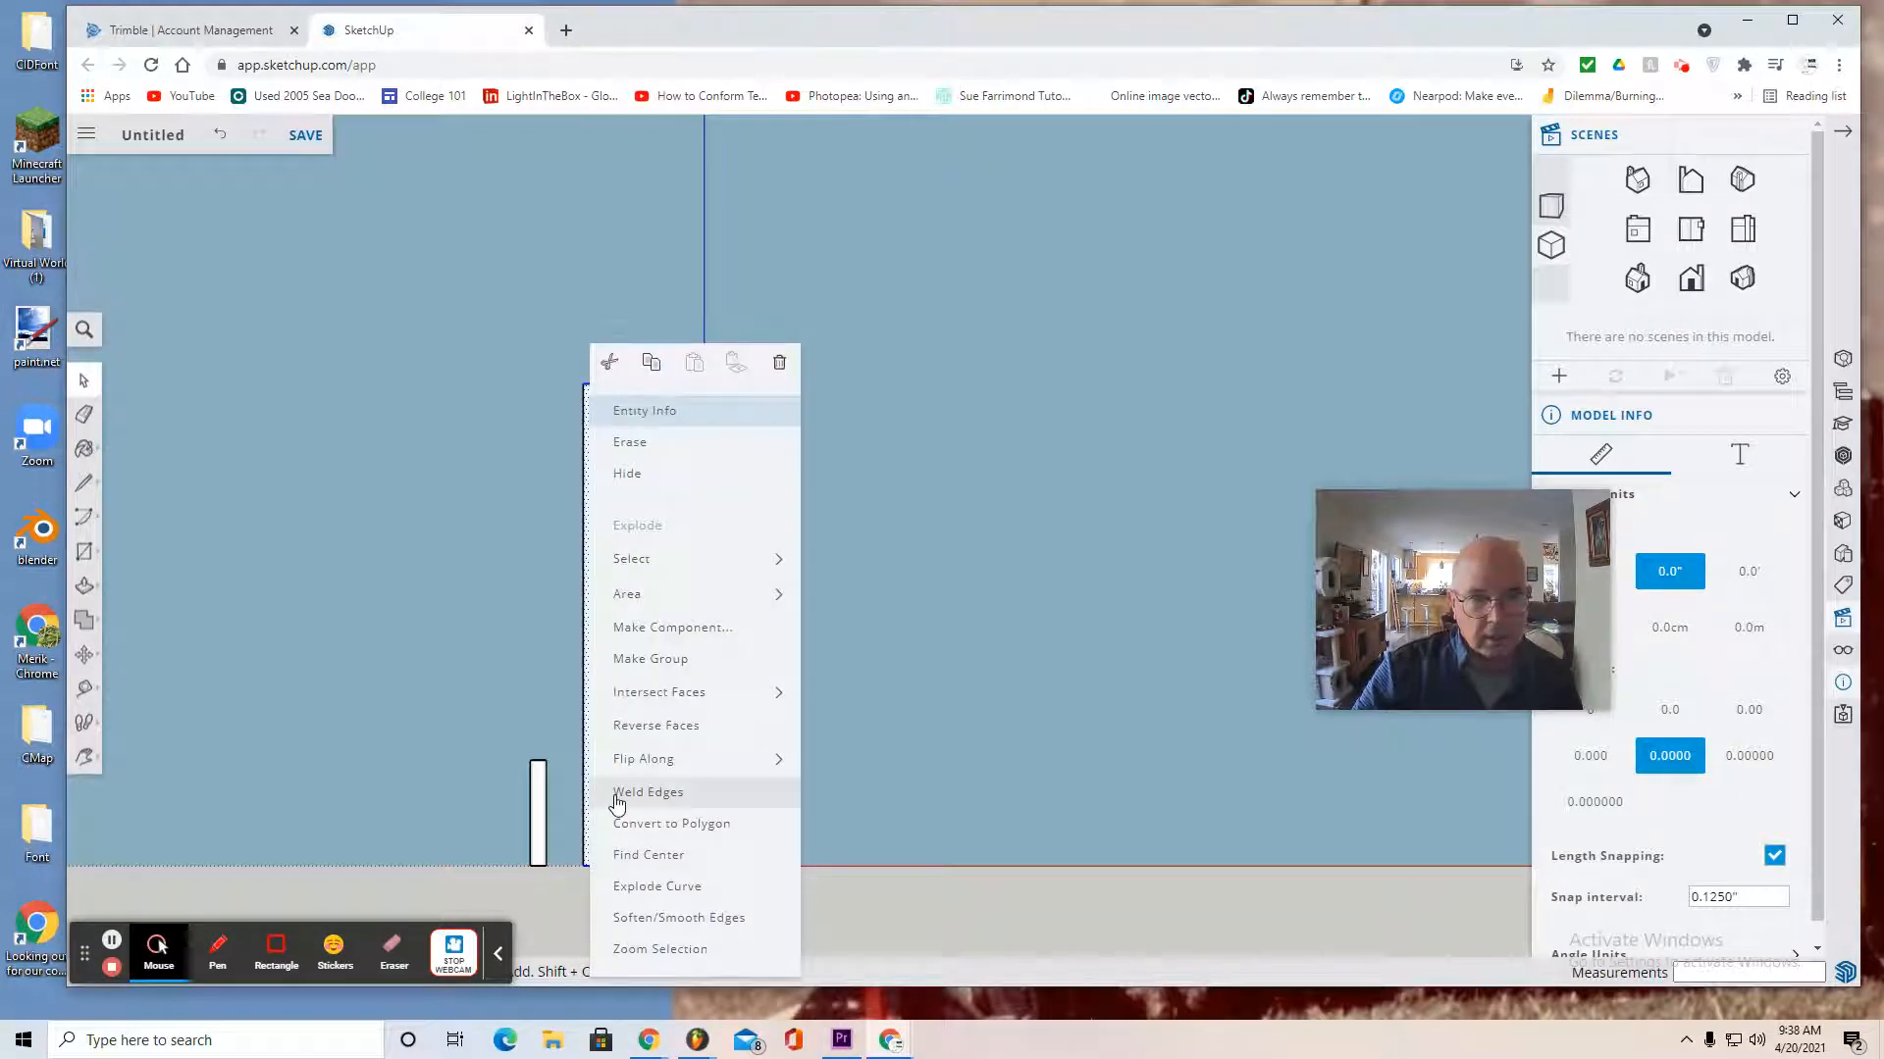
{"action": "left_click", "coordinate": [631, 628]}
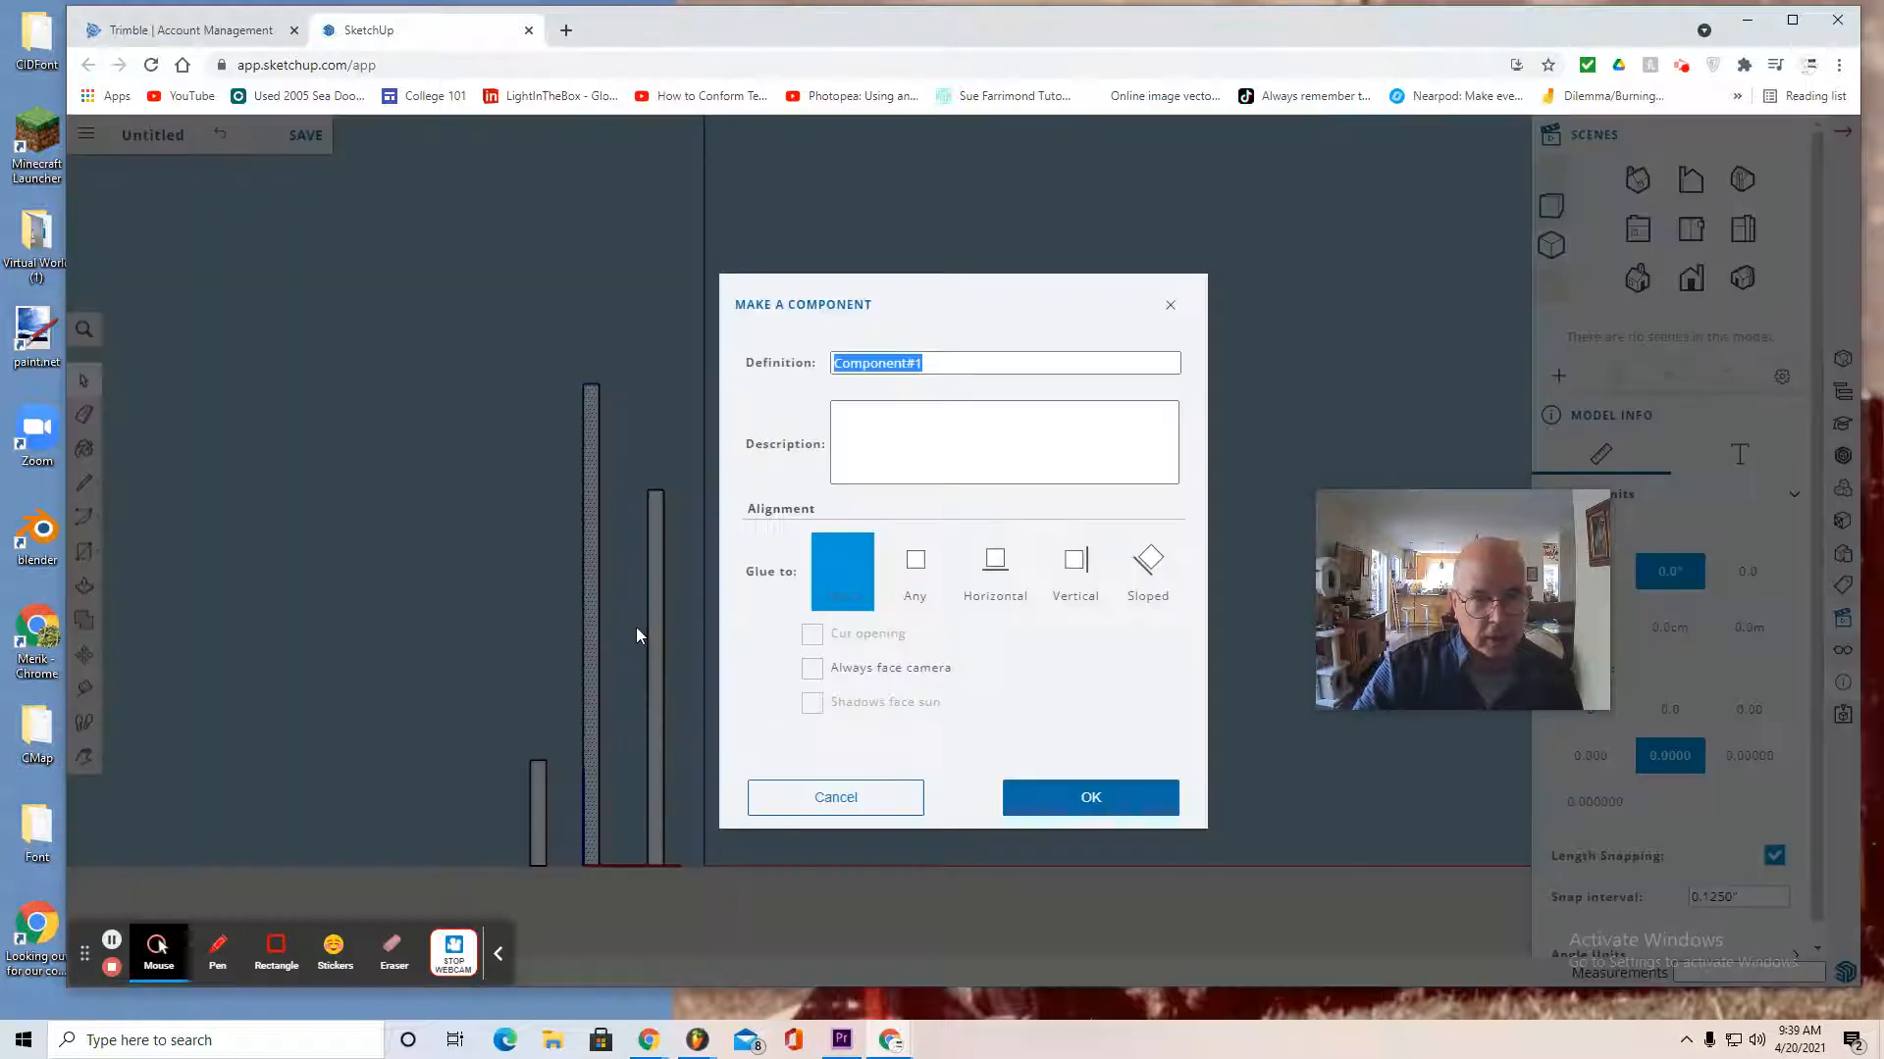
{"action": "type", "text": "ong Pole"}
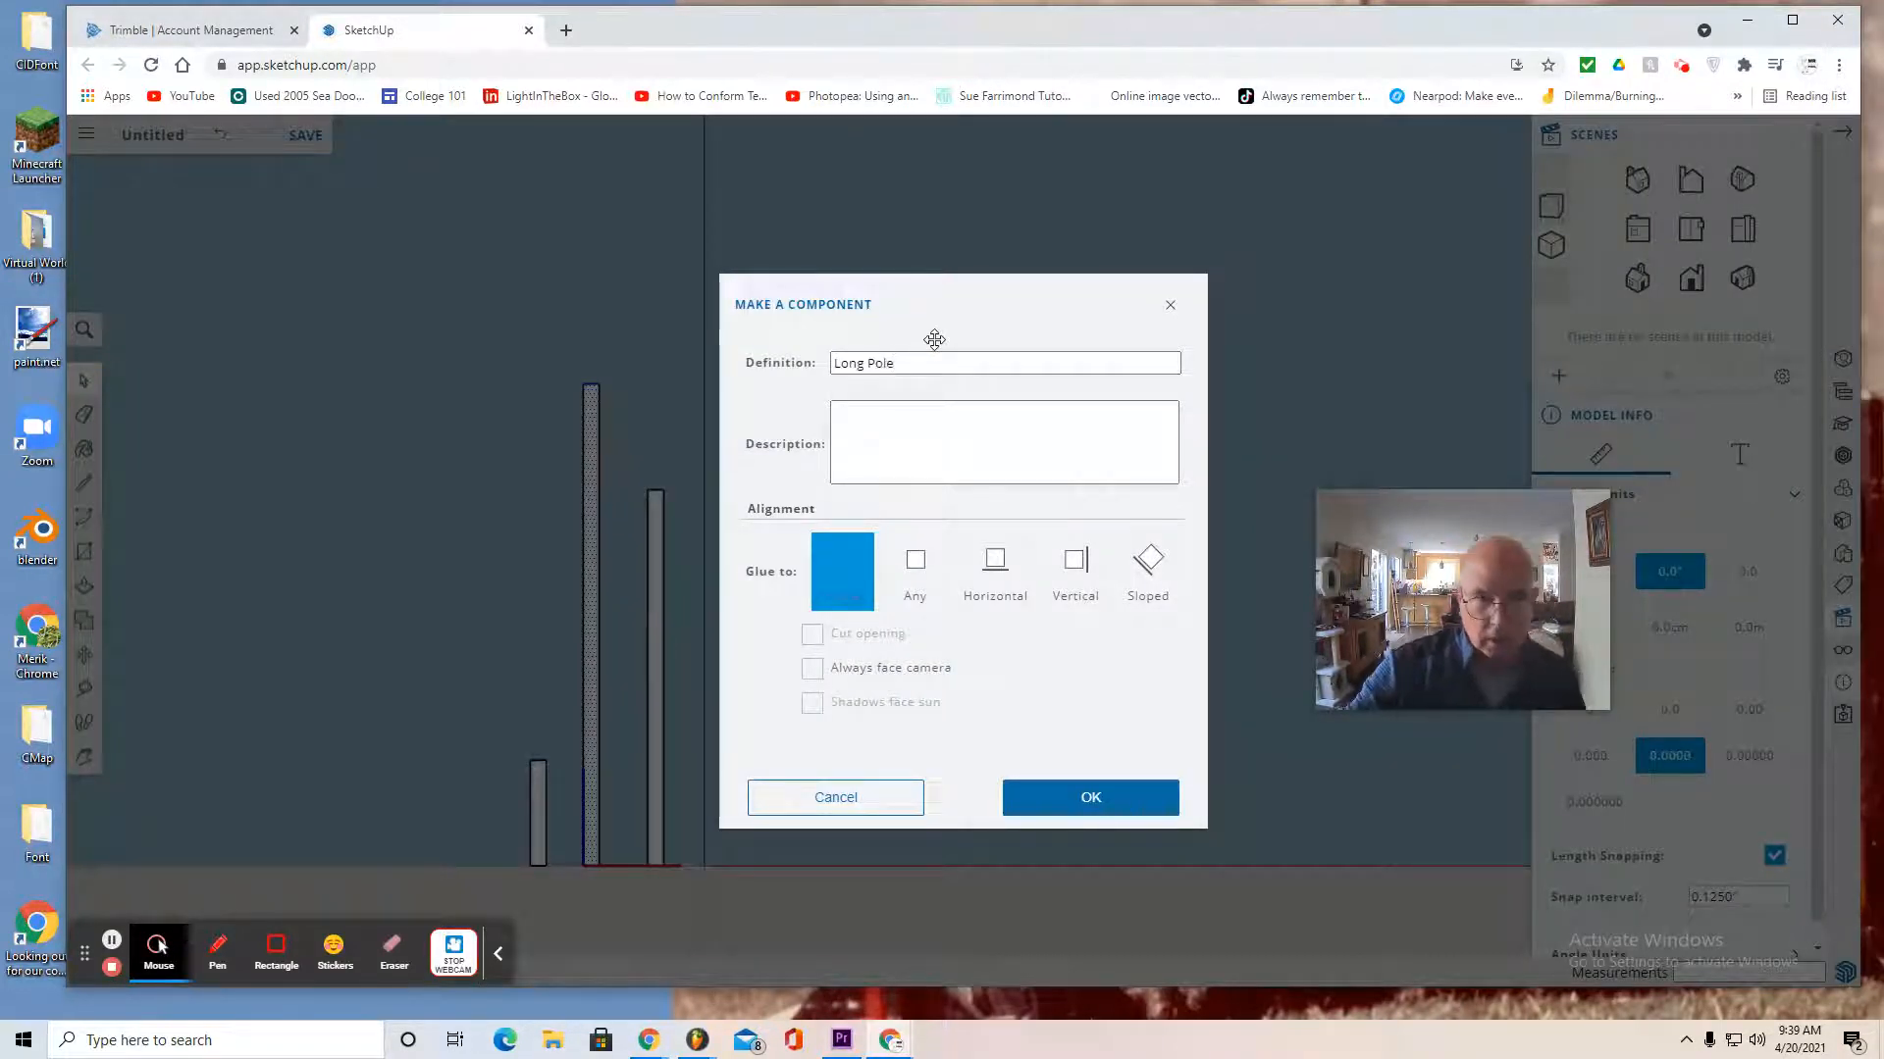
{"action": "left_click", "coordinate": [915, 567]}
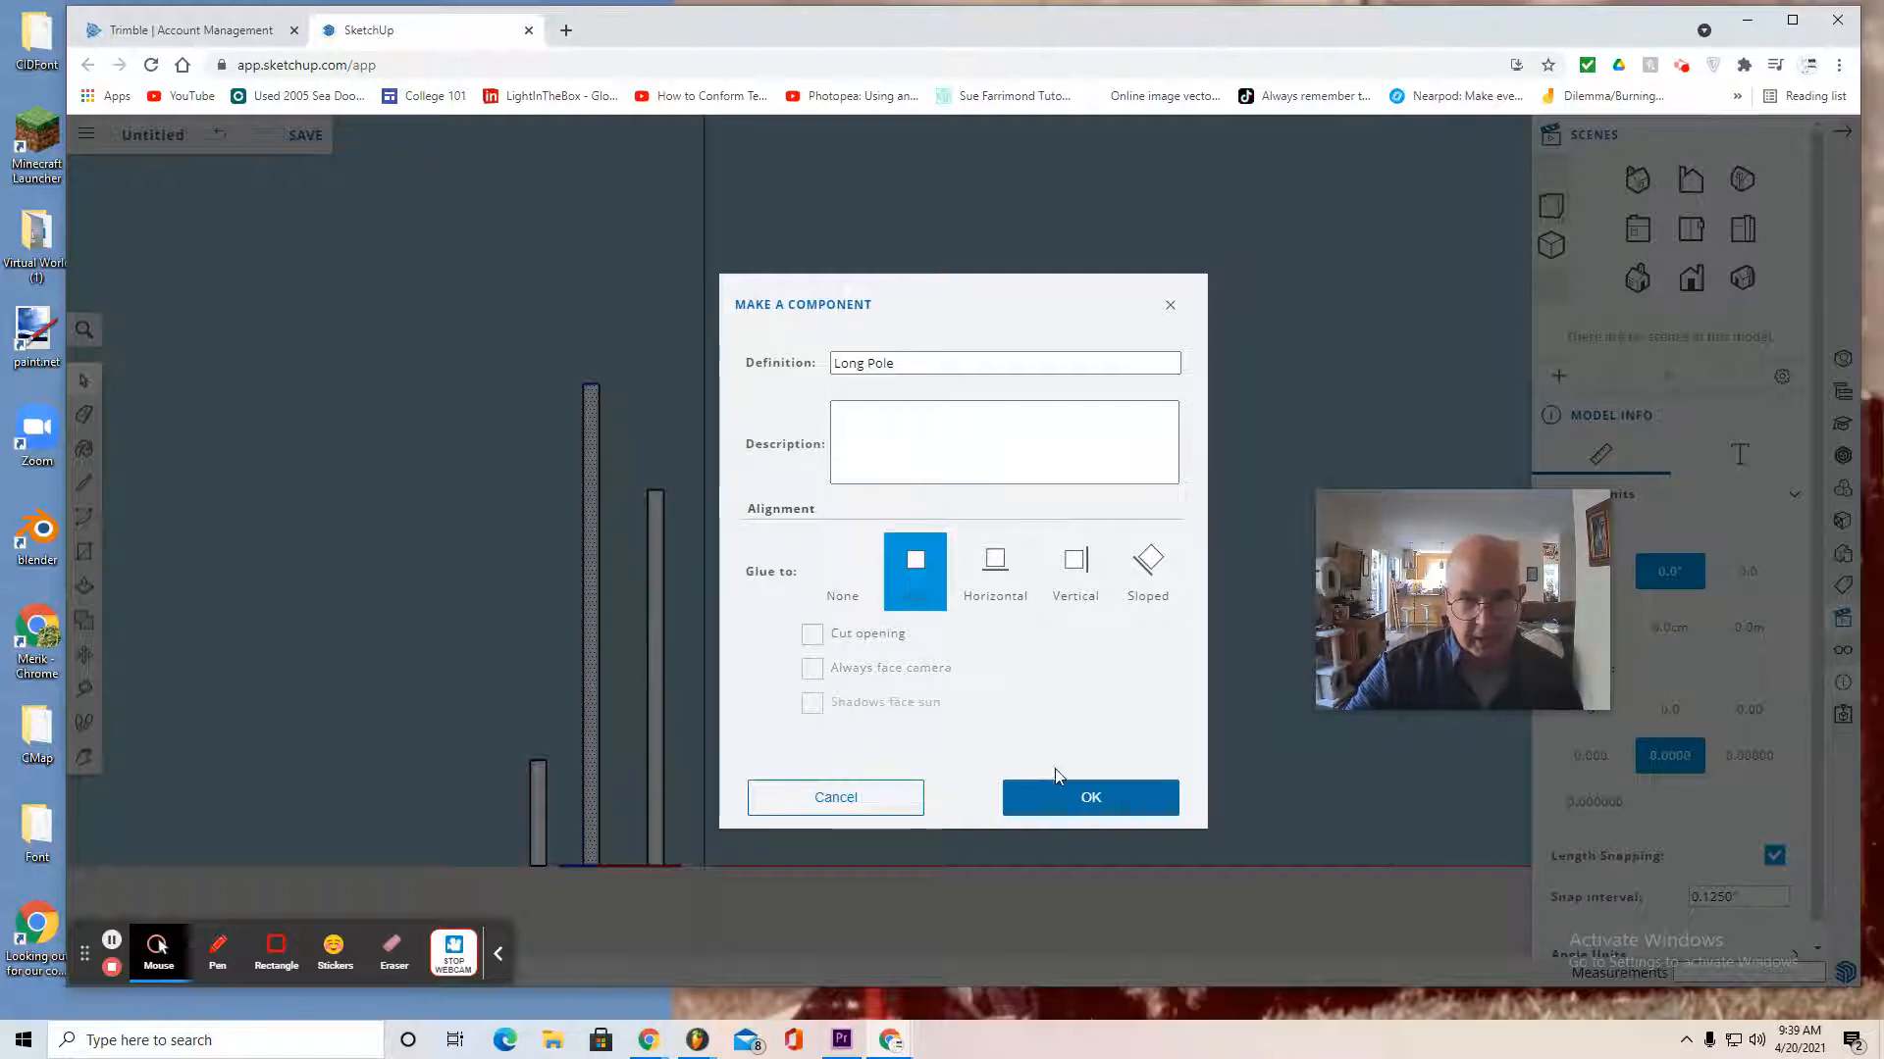
{"action": "left_click", "coordinate": [1057, 793]}
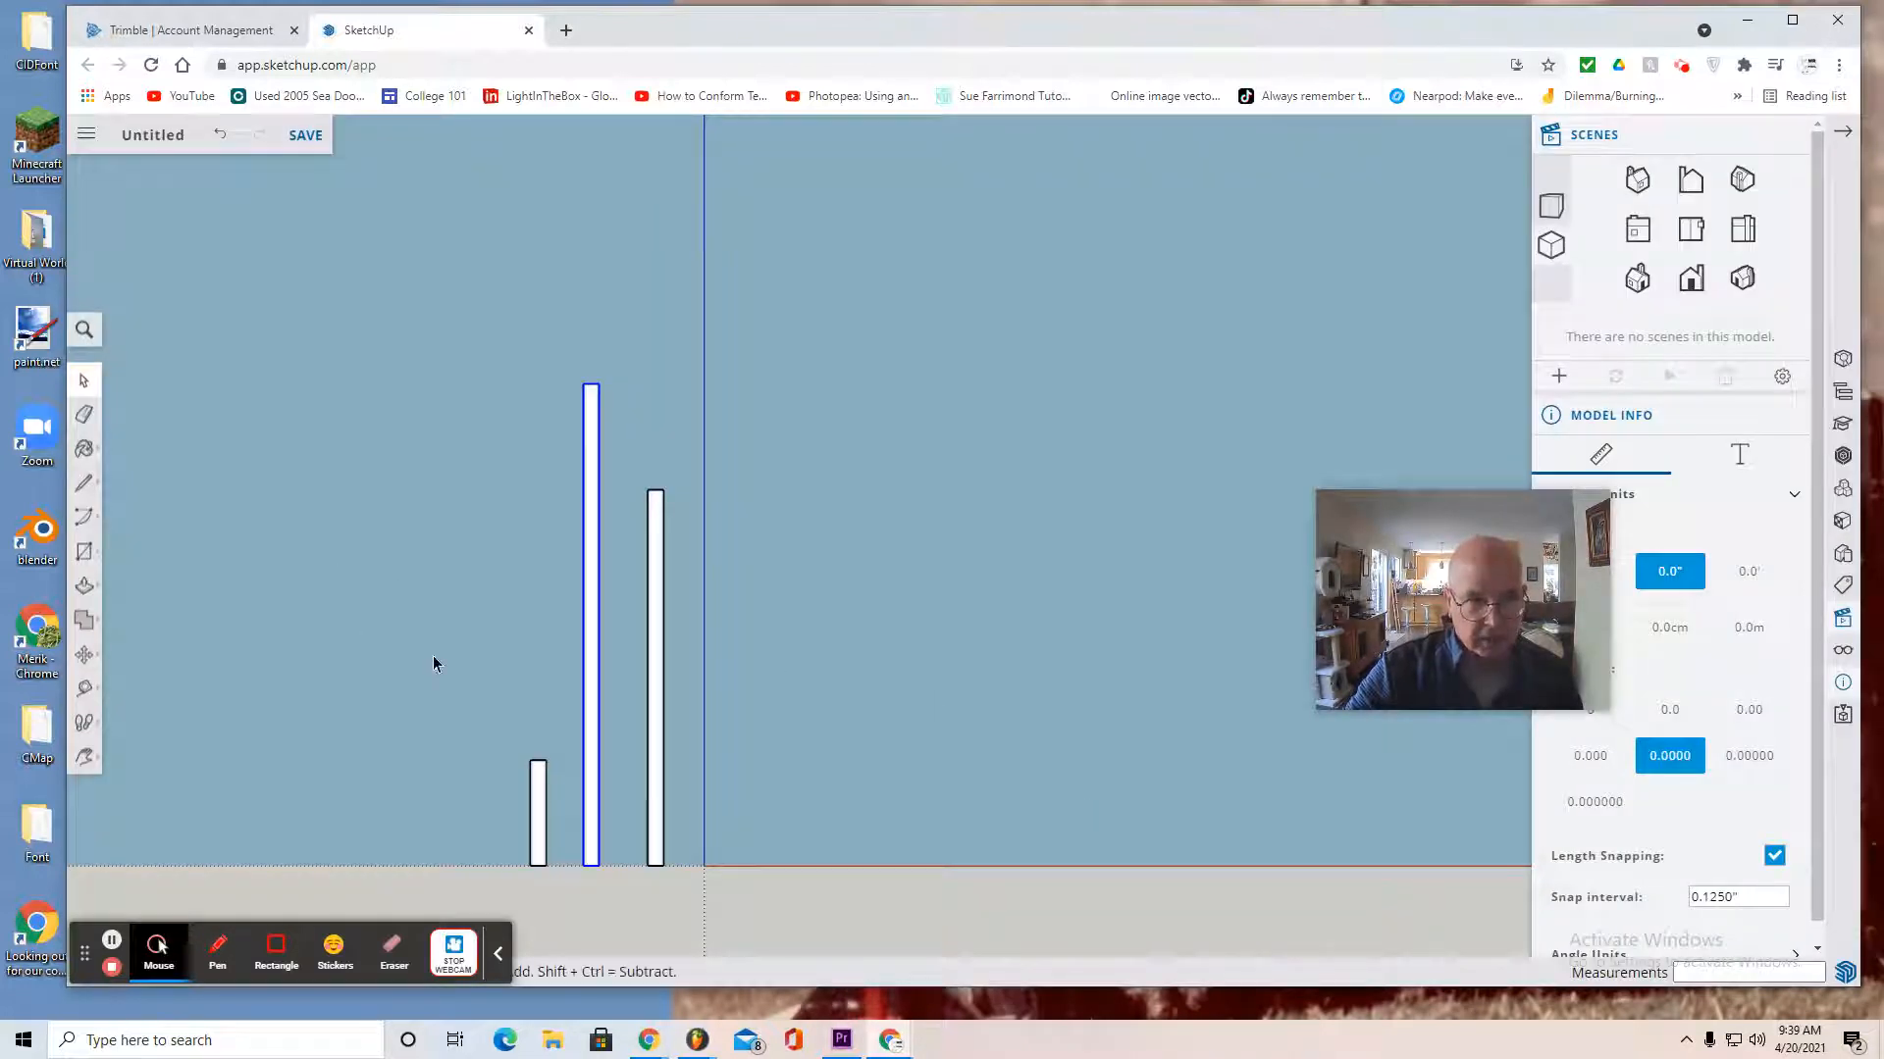
Make the shortest pole a component named Short Pole
{"action": "left_click_drag", "start_coordinate": [545, 868], "coordinate": [561, 887]}
{"action": "right_click", "coordinate": [535, 836]}
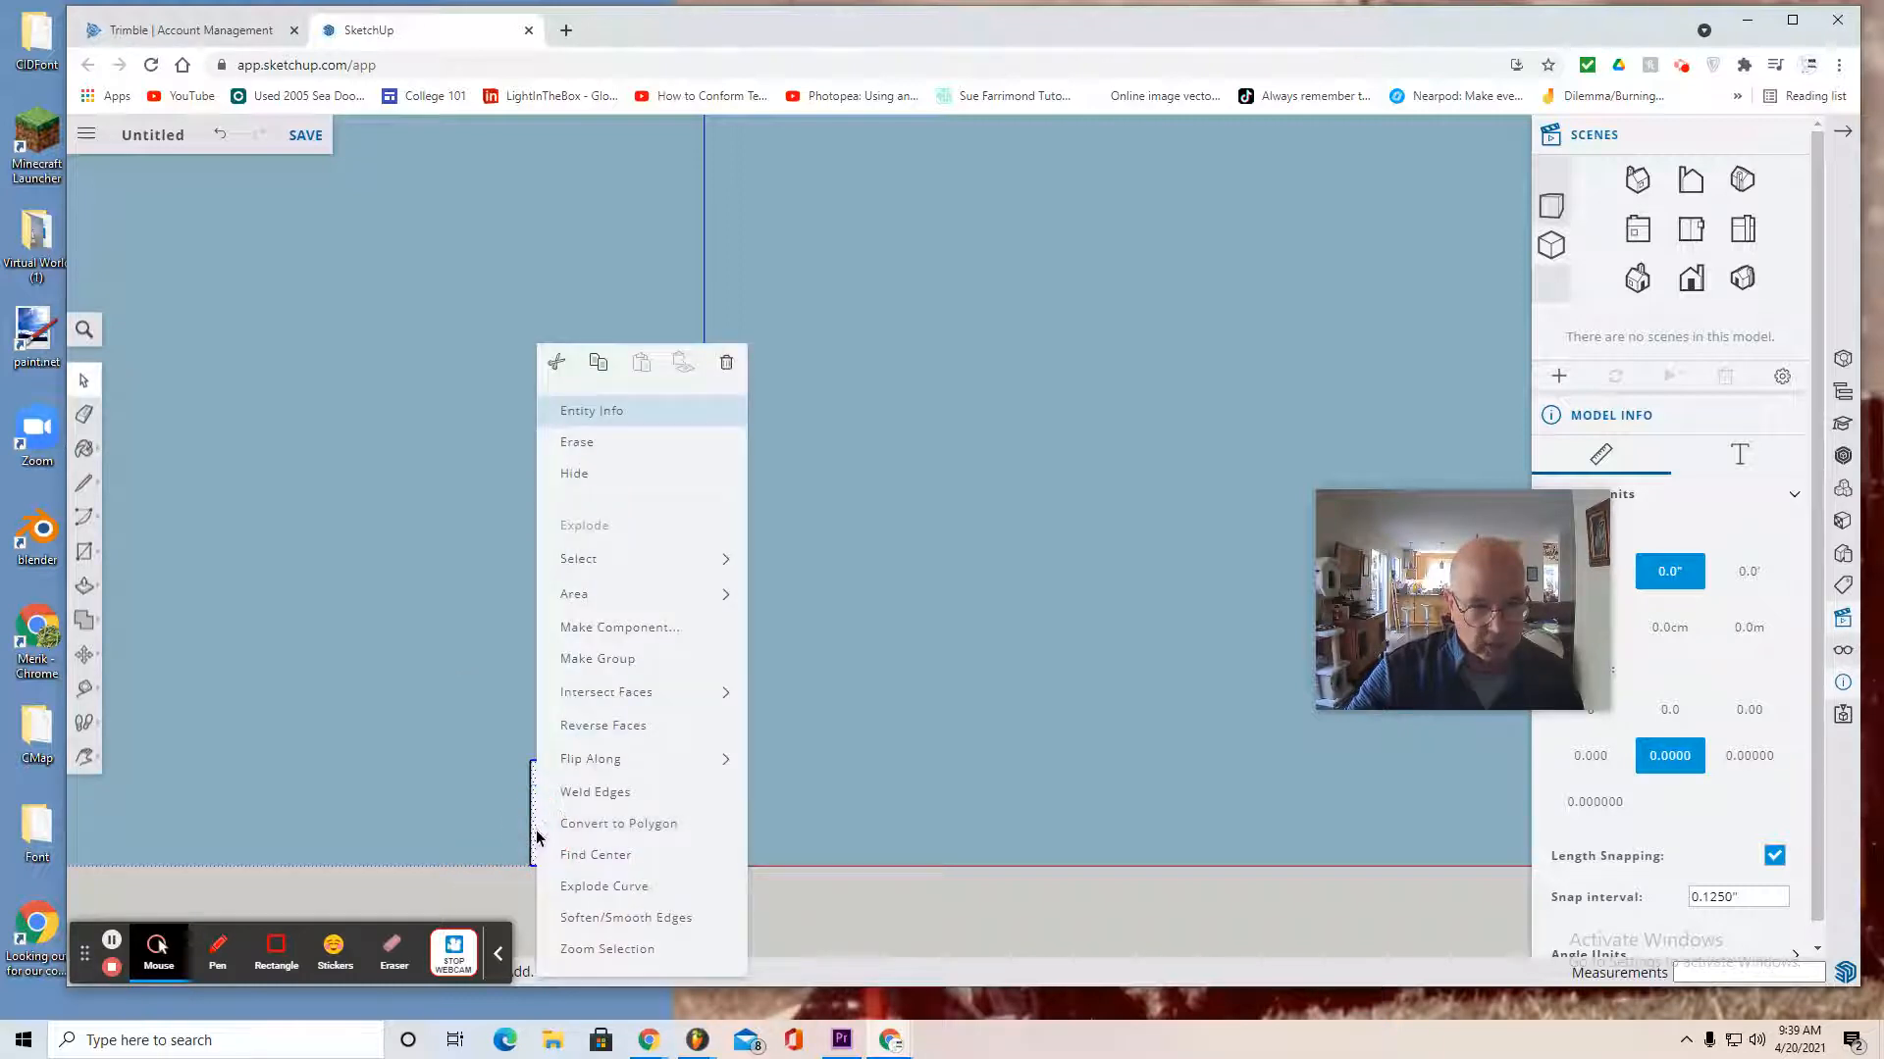
{"action": "left_click", "coordinate": [607, 629]}
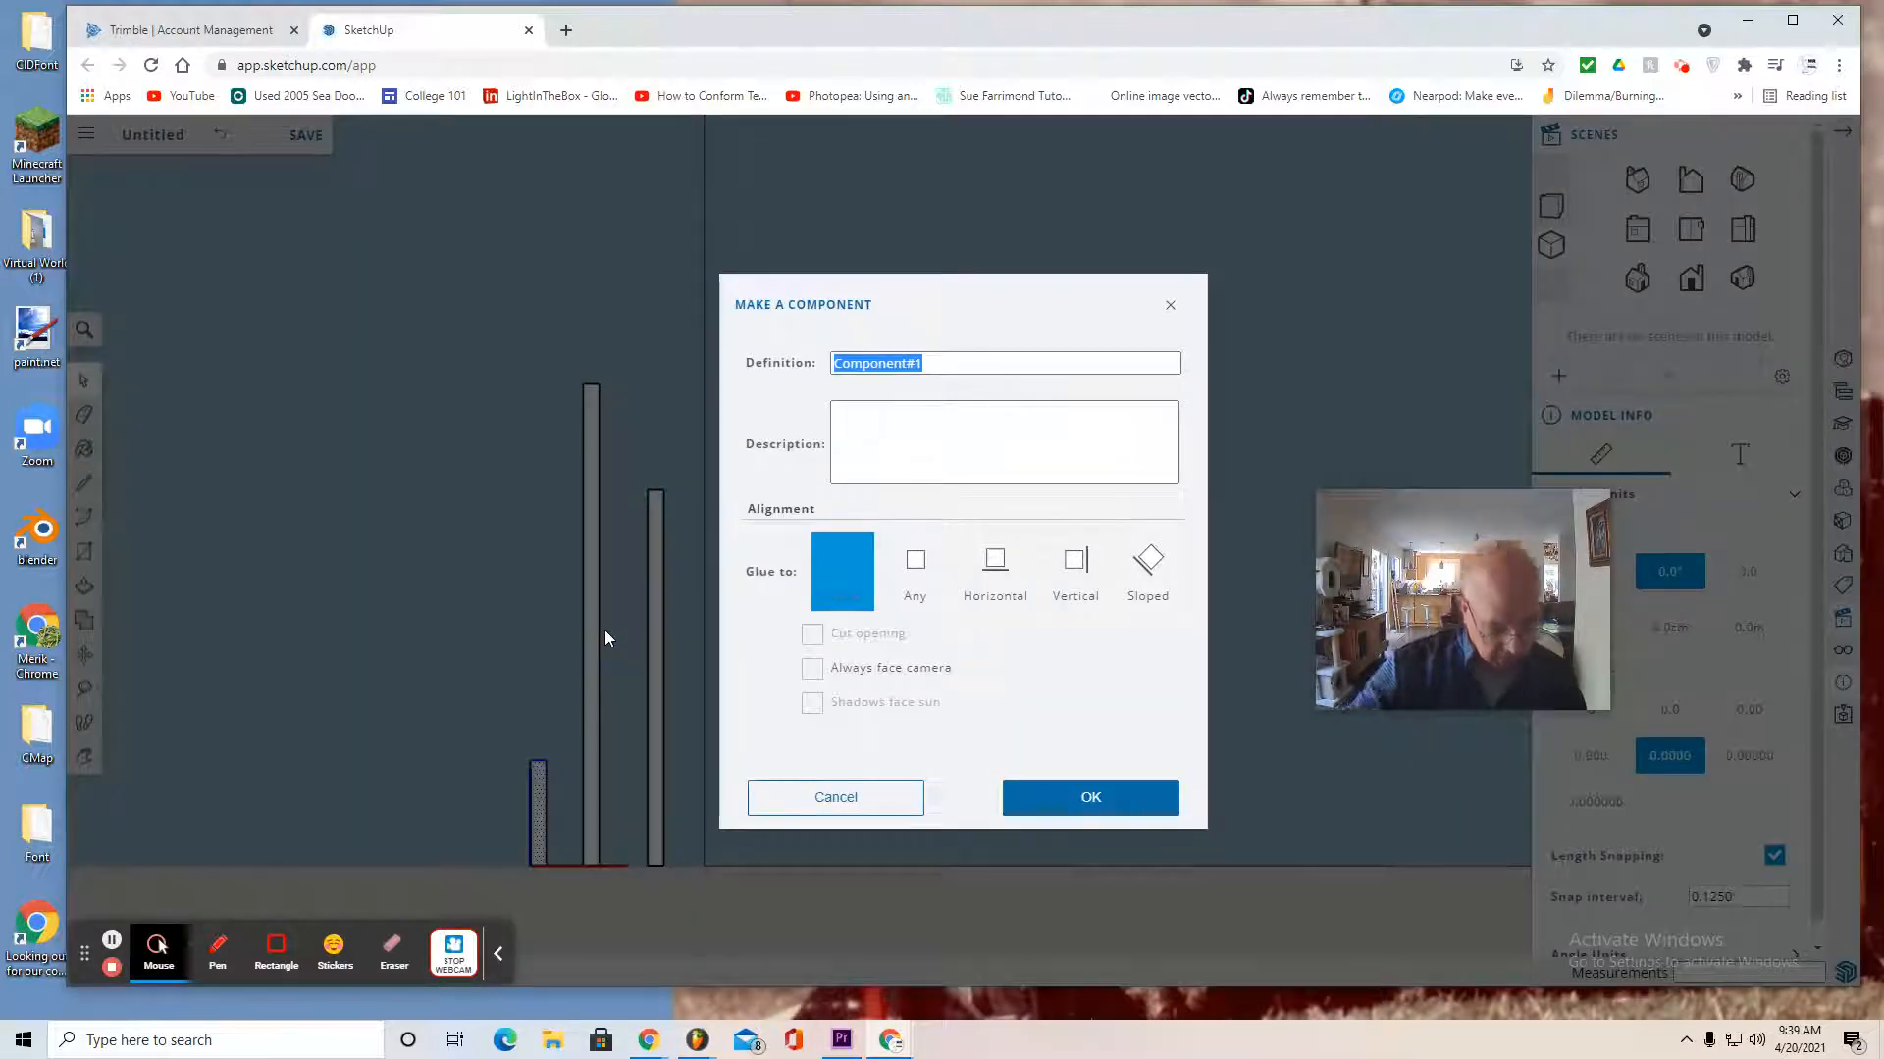
{"action": "type", "text": "Short Pole"}
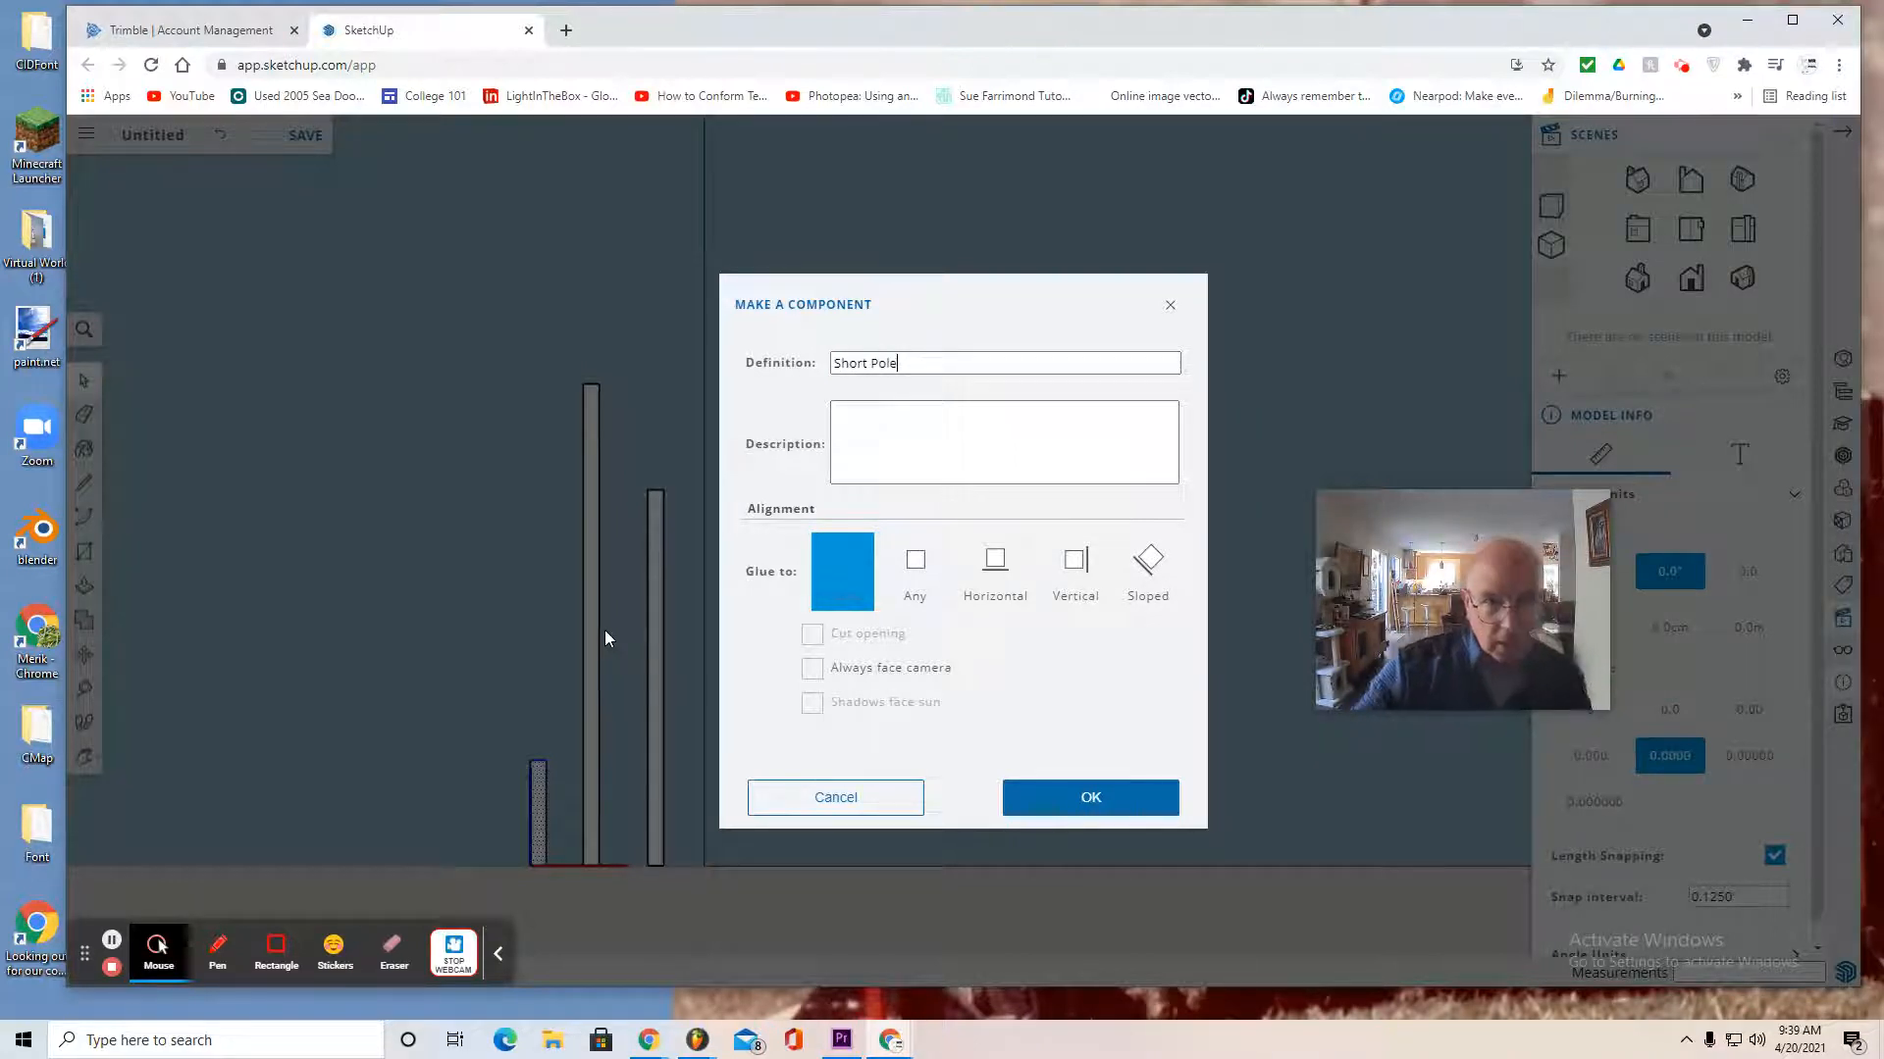
{"action": "left_click", "coordinate": [1083, 800]}
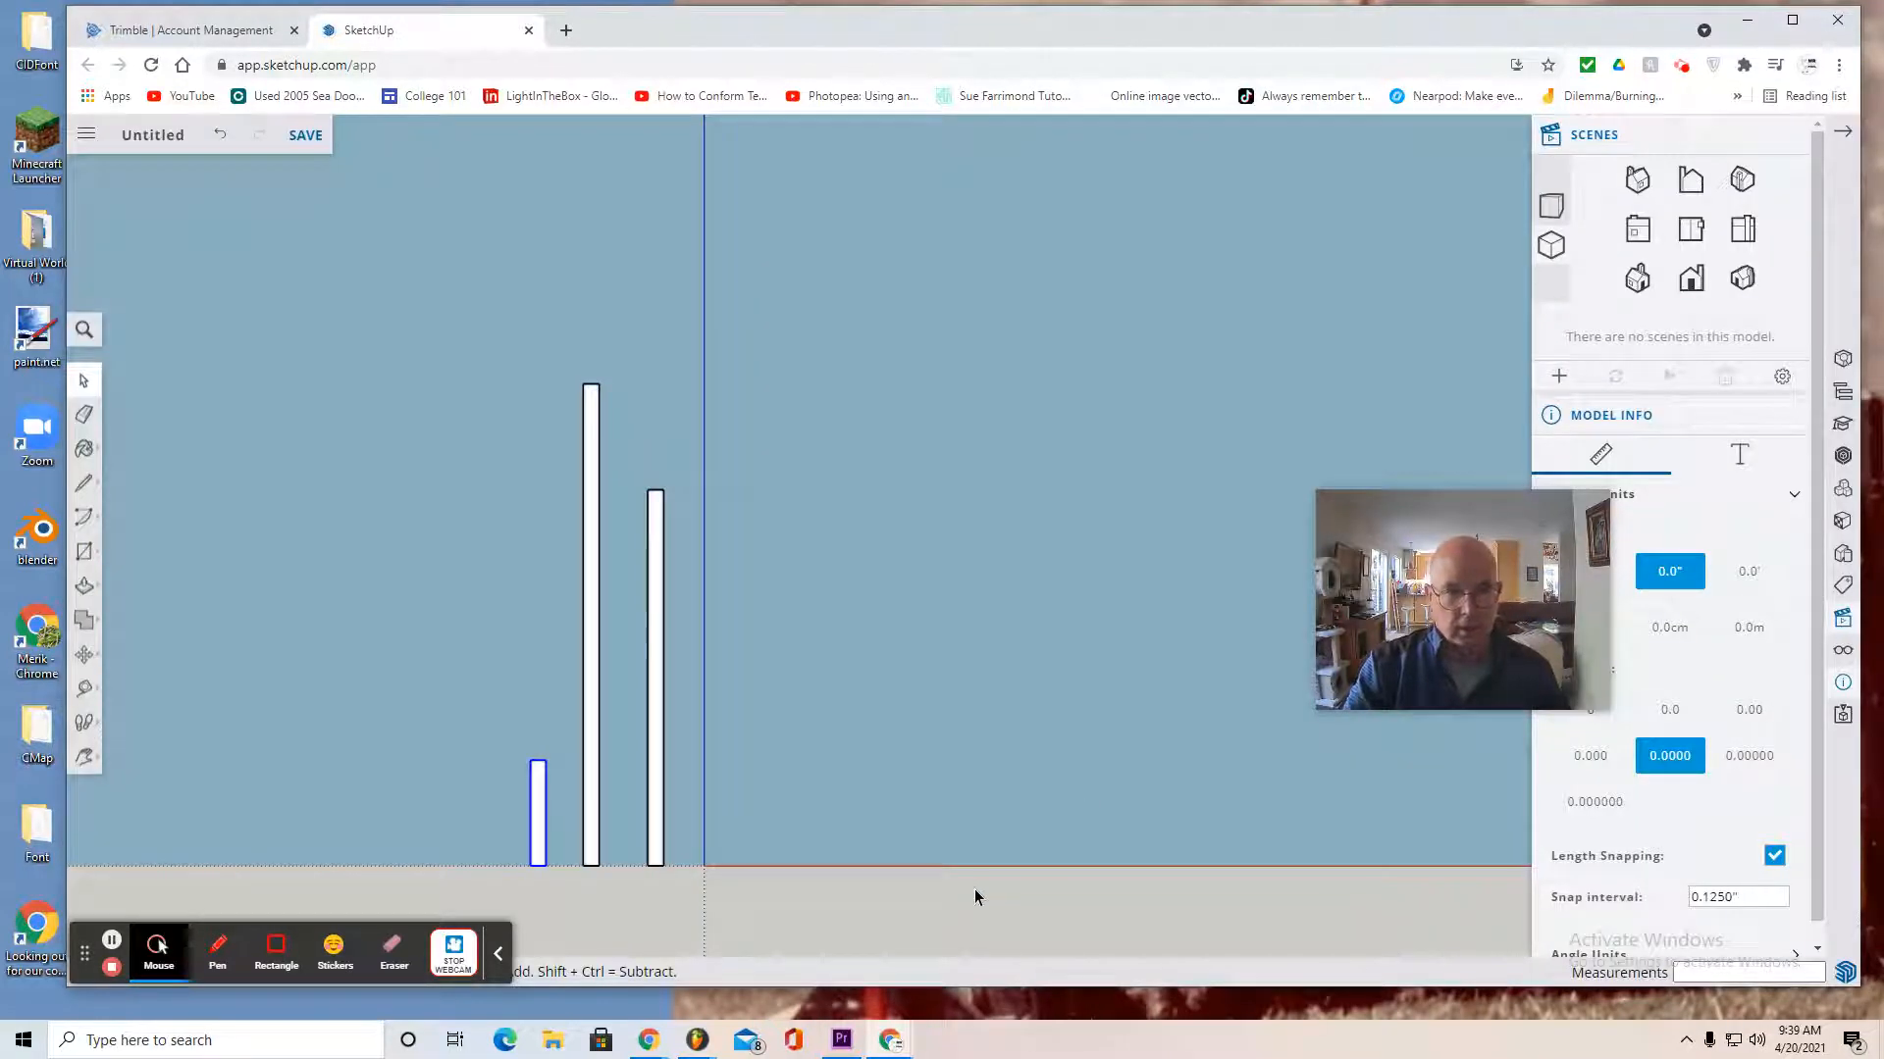
Copy the Main Pole about 36.4 inches across the origin along the red axis, and copy that duplicate about 60.4 inches further out
{"action": "scroll", "coordinate": [975, 887], "scroll_direction": "down", "scroll_amount": 1}
{"action": "scroll", "coordinate": [963, 880], "scroll_direction": "down", "scroll_amount": 1}
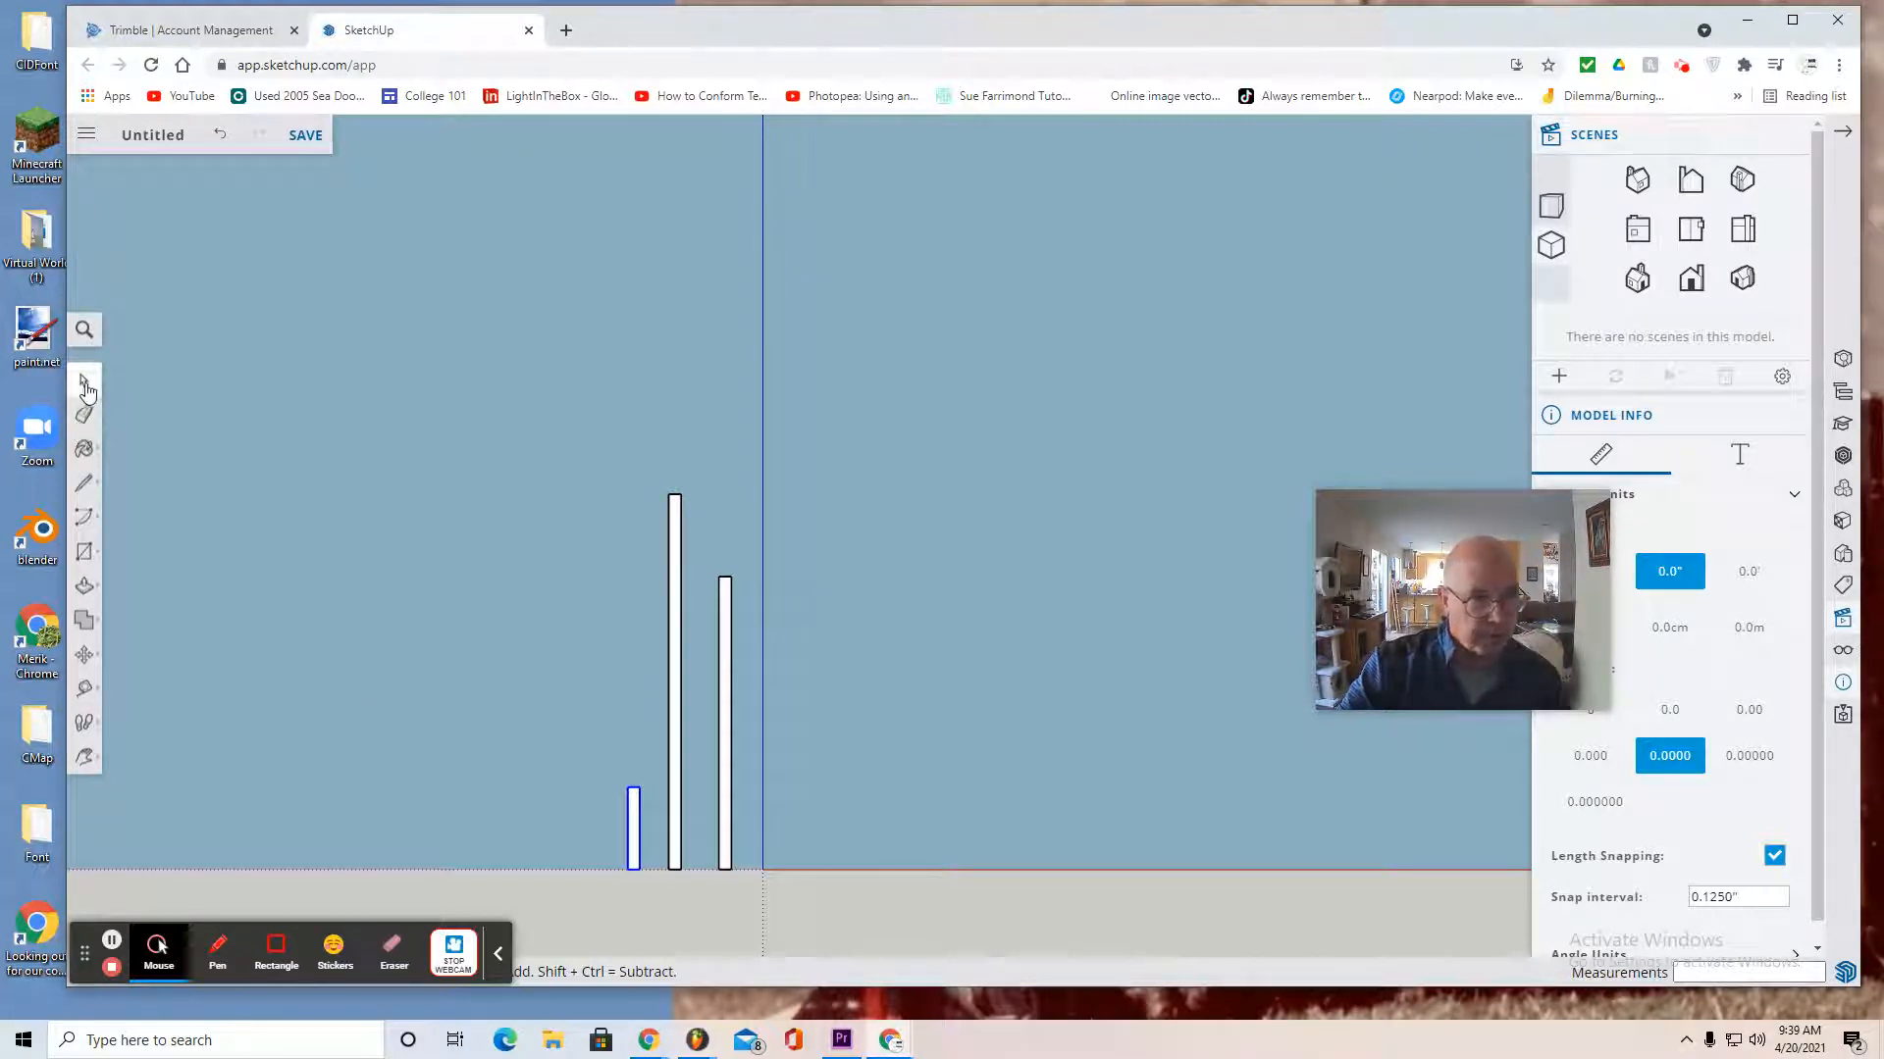
{"action": "mouse_move", "coordinate": [696, 549]}
{"action": "left_mouse_down"}
{"action": "mouse_move", "coordinate": [752, 686]}
{"action": "mouse_move", "coordinate": [762, 892]}
{"action": "left_mouse_up"}
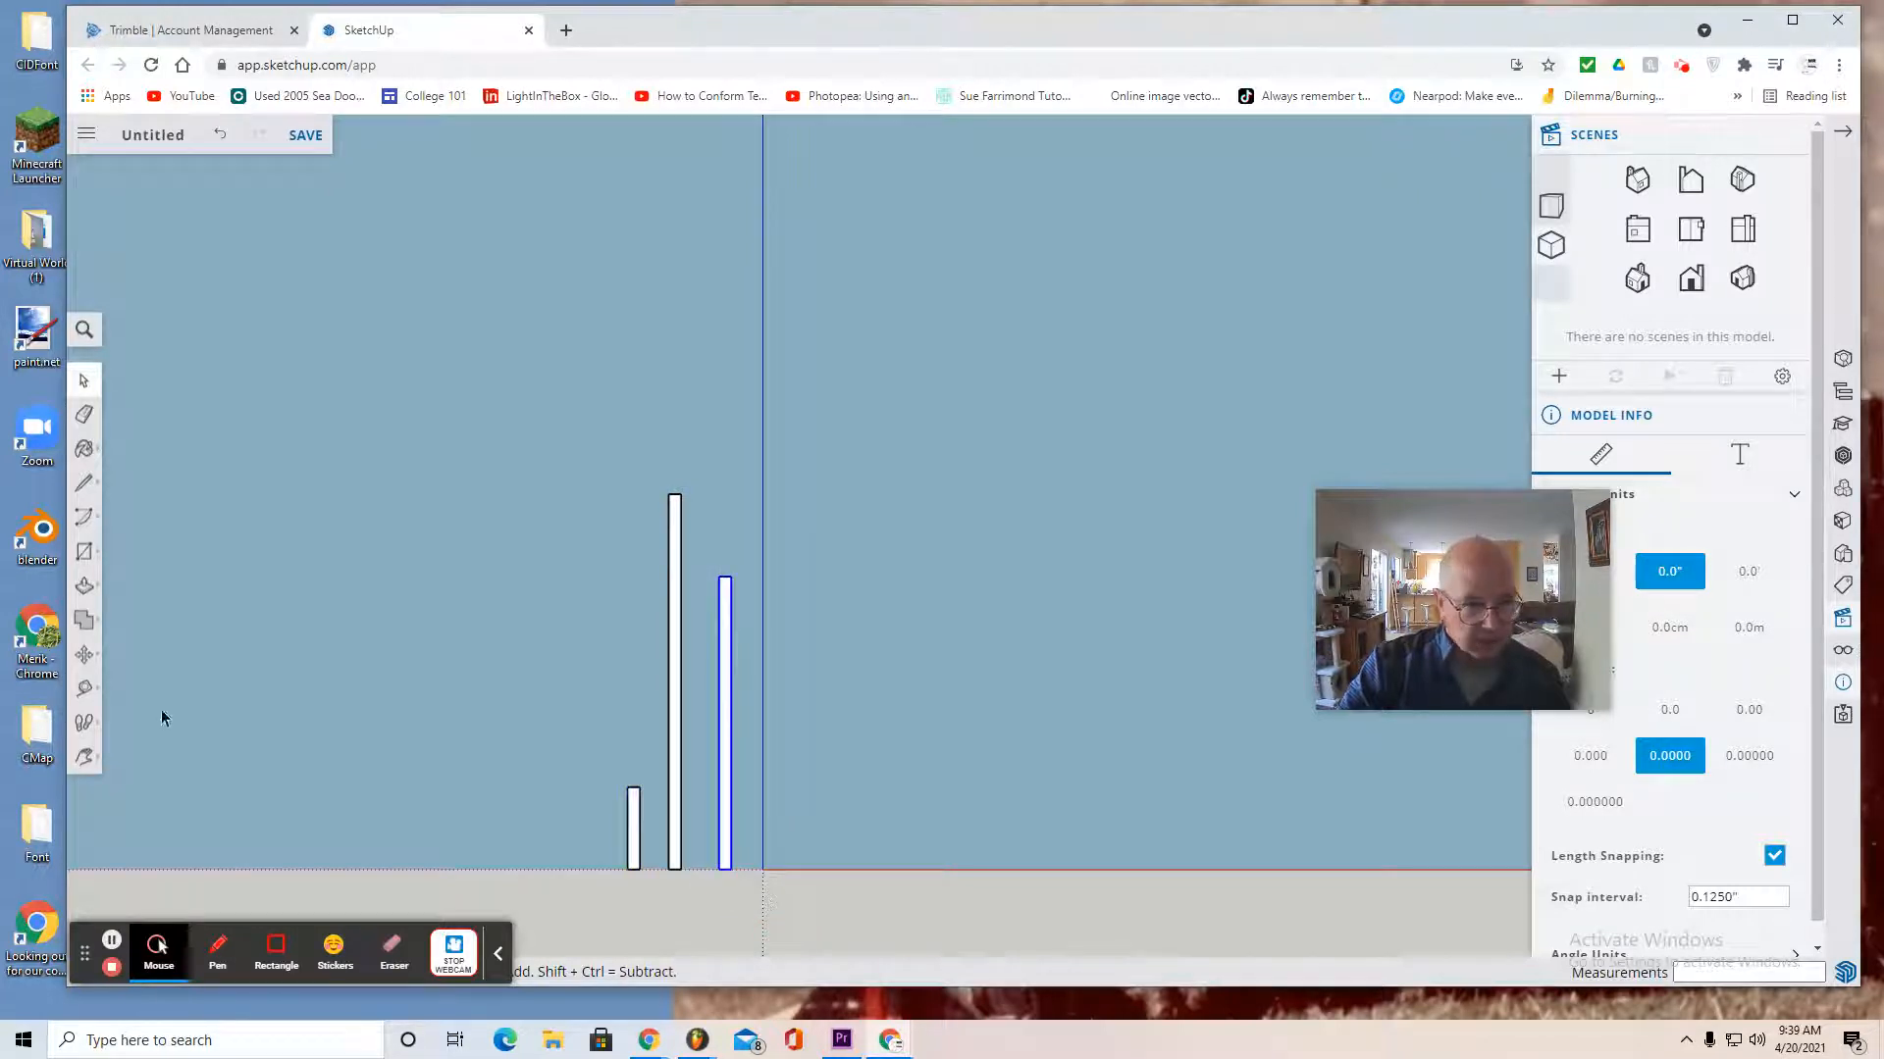
{"action": "left_click", "coordinate": [86, 657]}
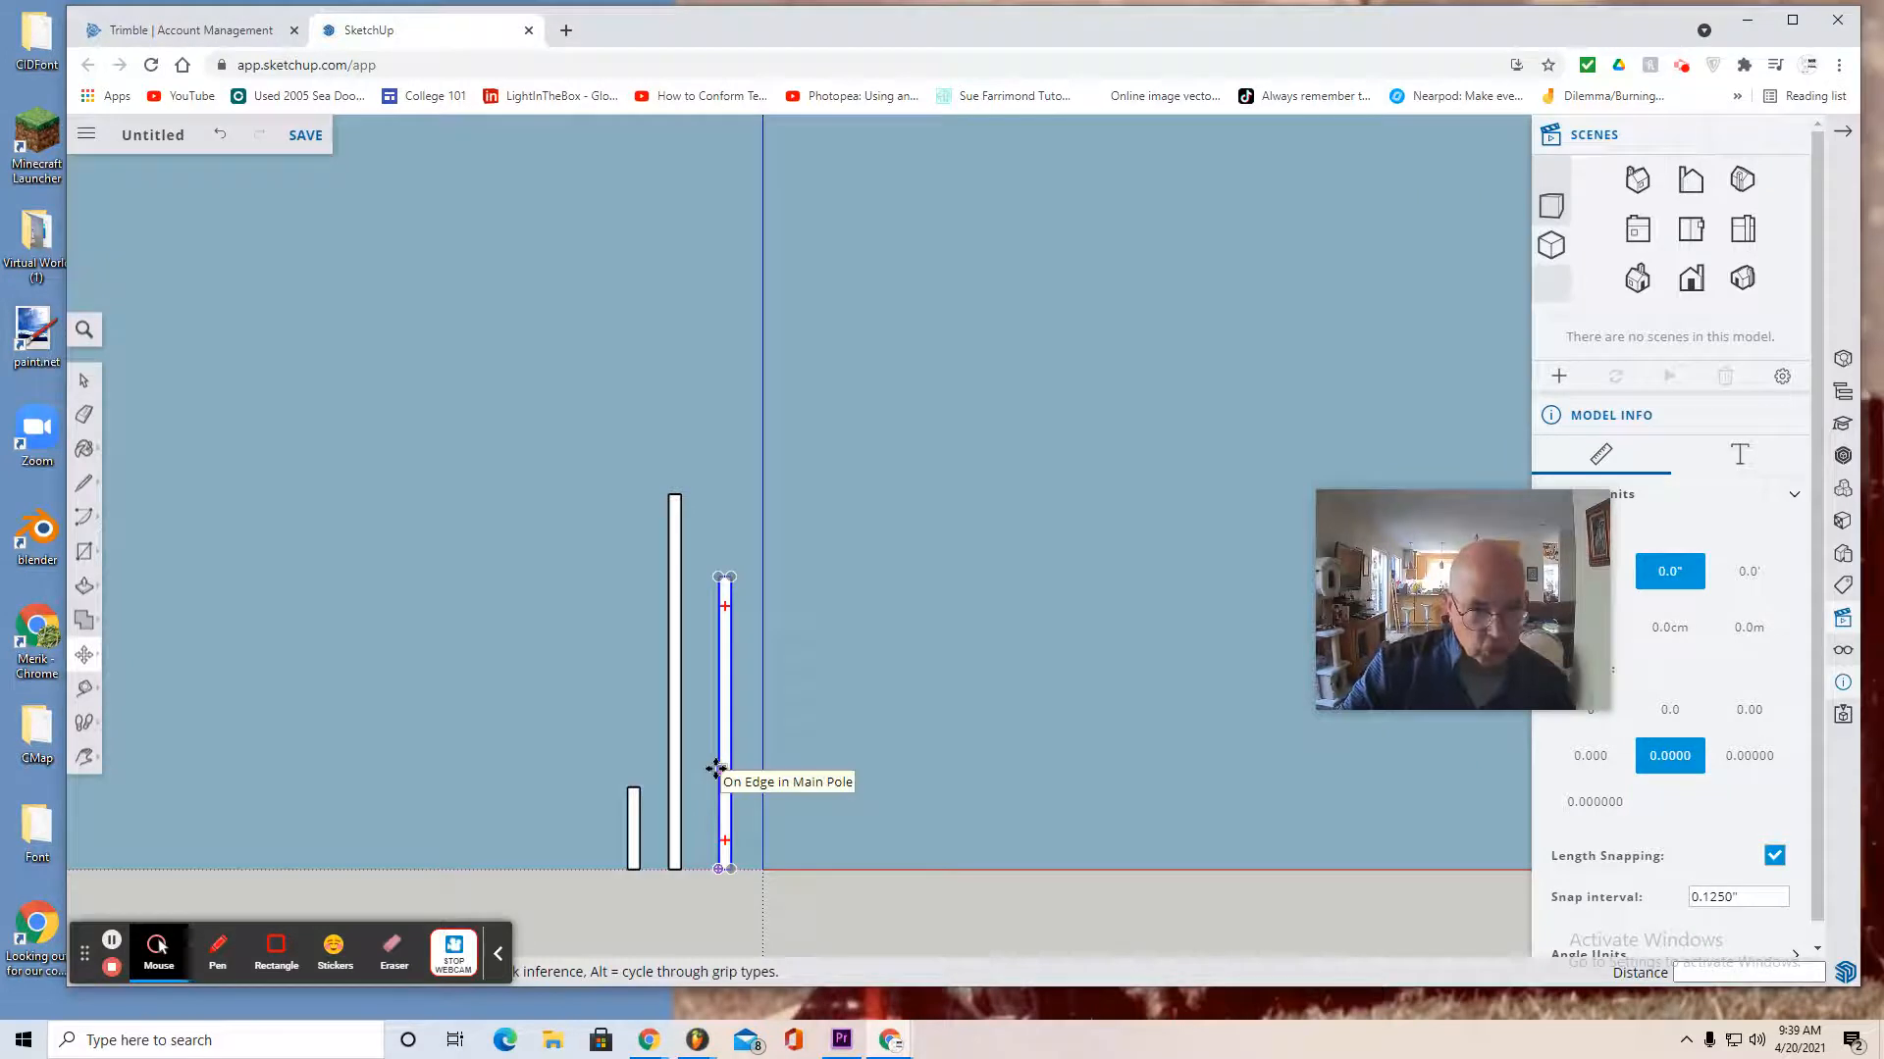
{"action": "left_click_drag", "start_coordinate": [723, 774], "coordinate": [836, 784], "text": "ctrl"}
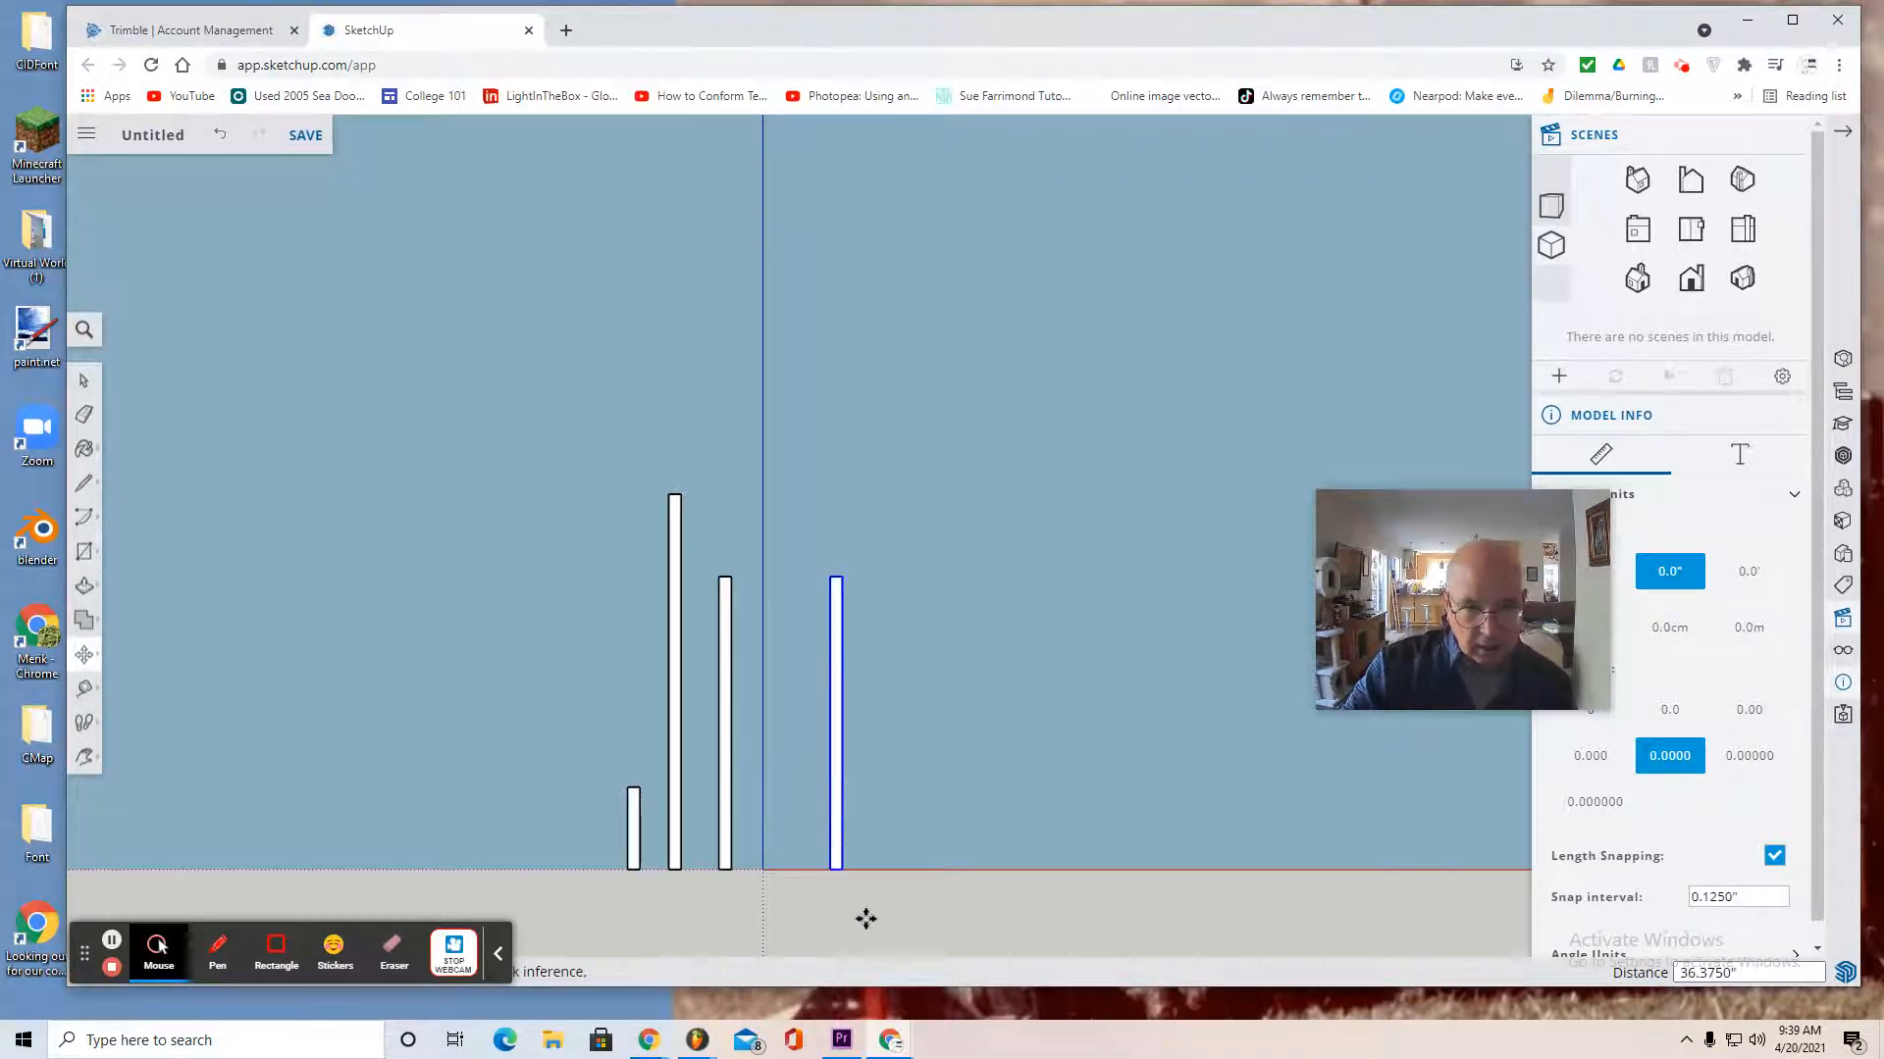
{"action": "left_click", "coordinate": [838, 721]}
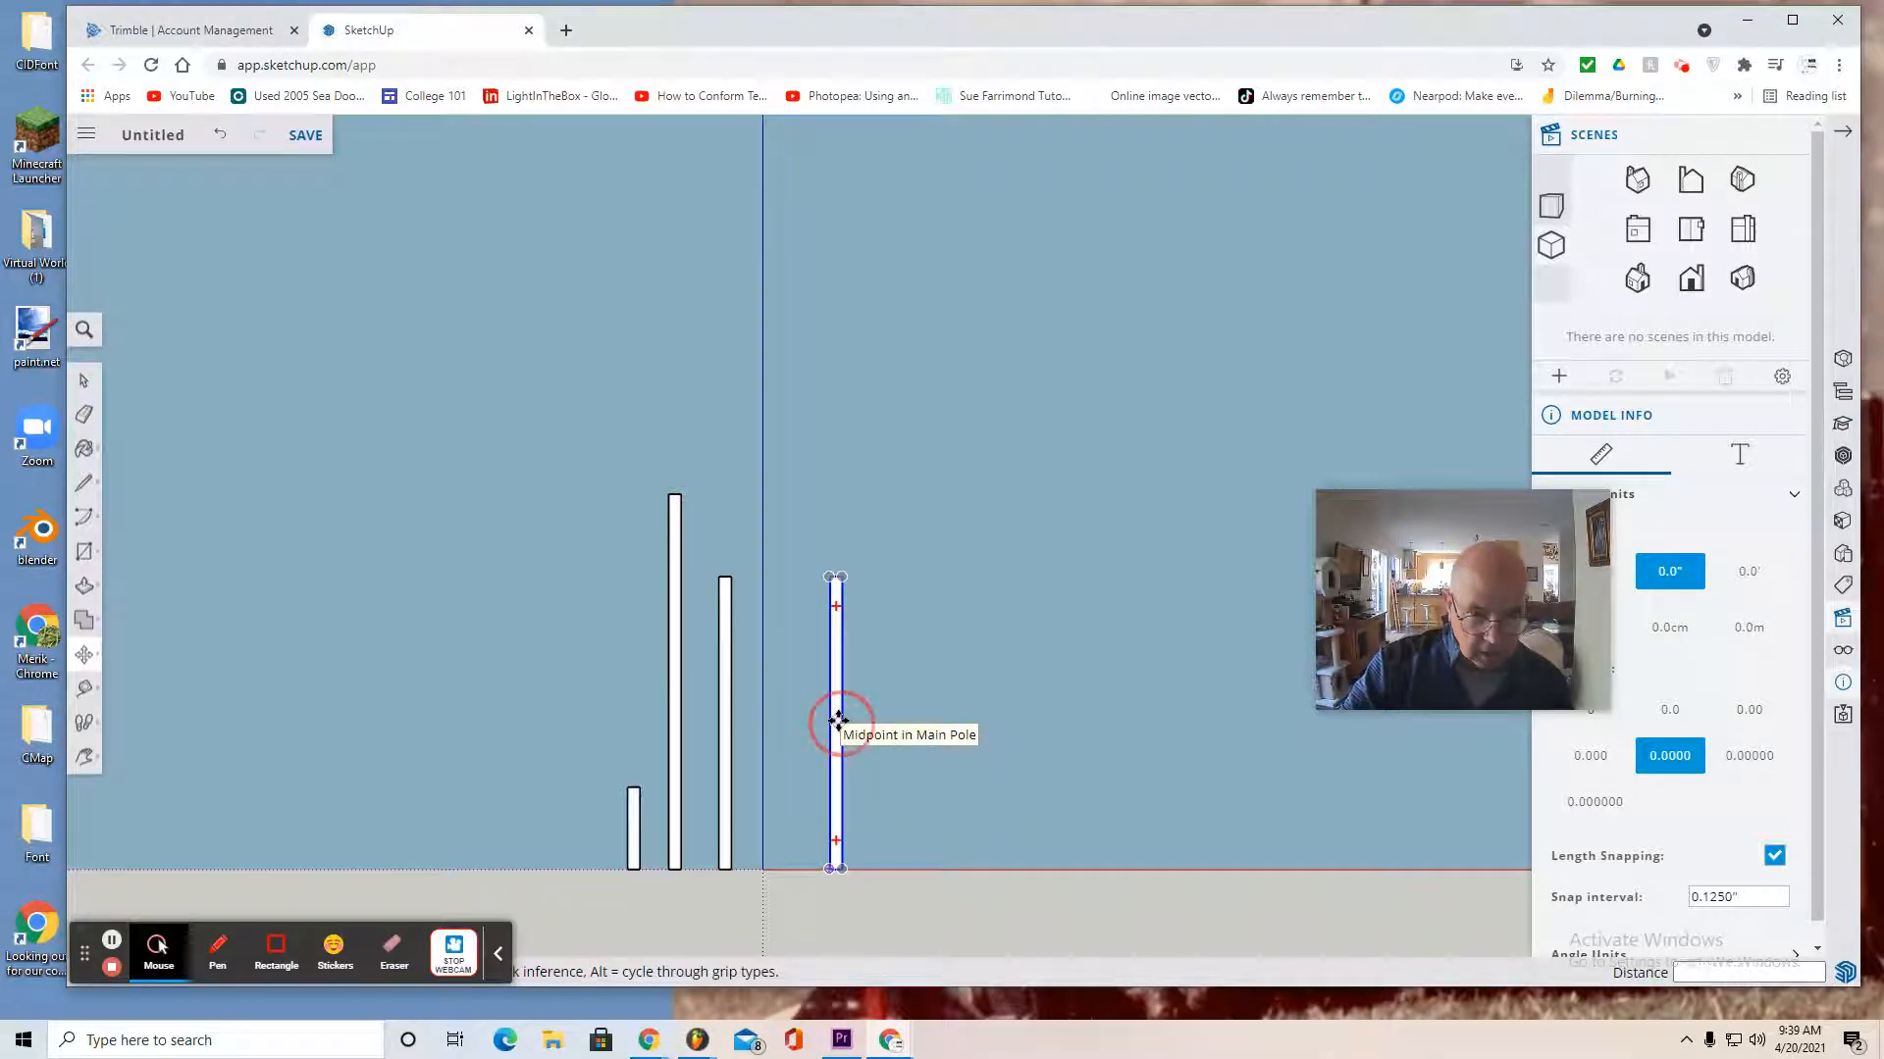
{"action": "left_click_drag", "start_coordinate": [838, 721], "coordinate": [1022, 733]}
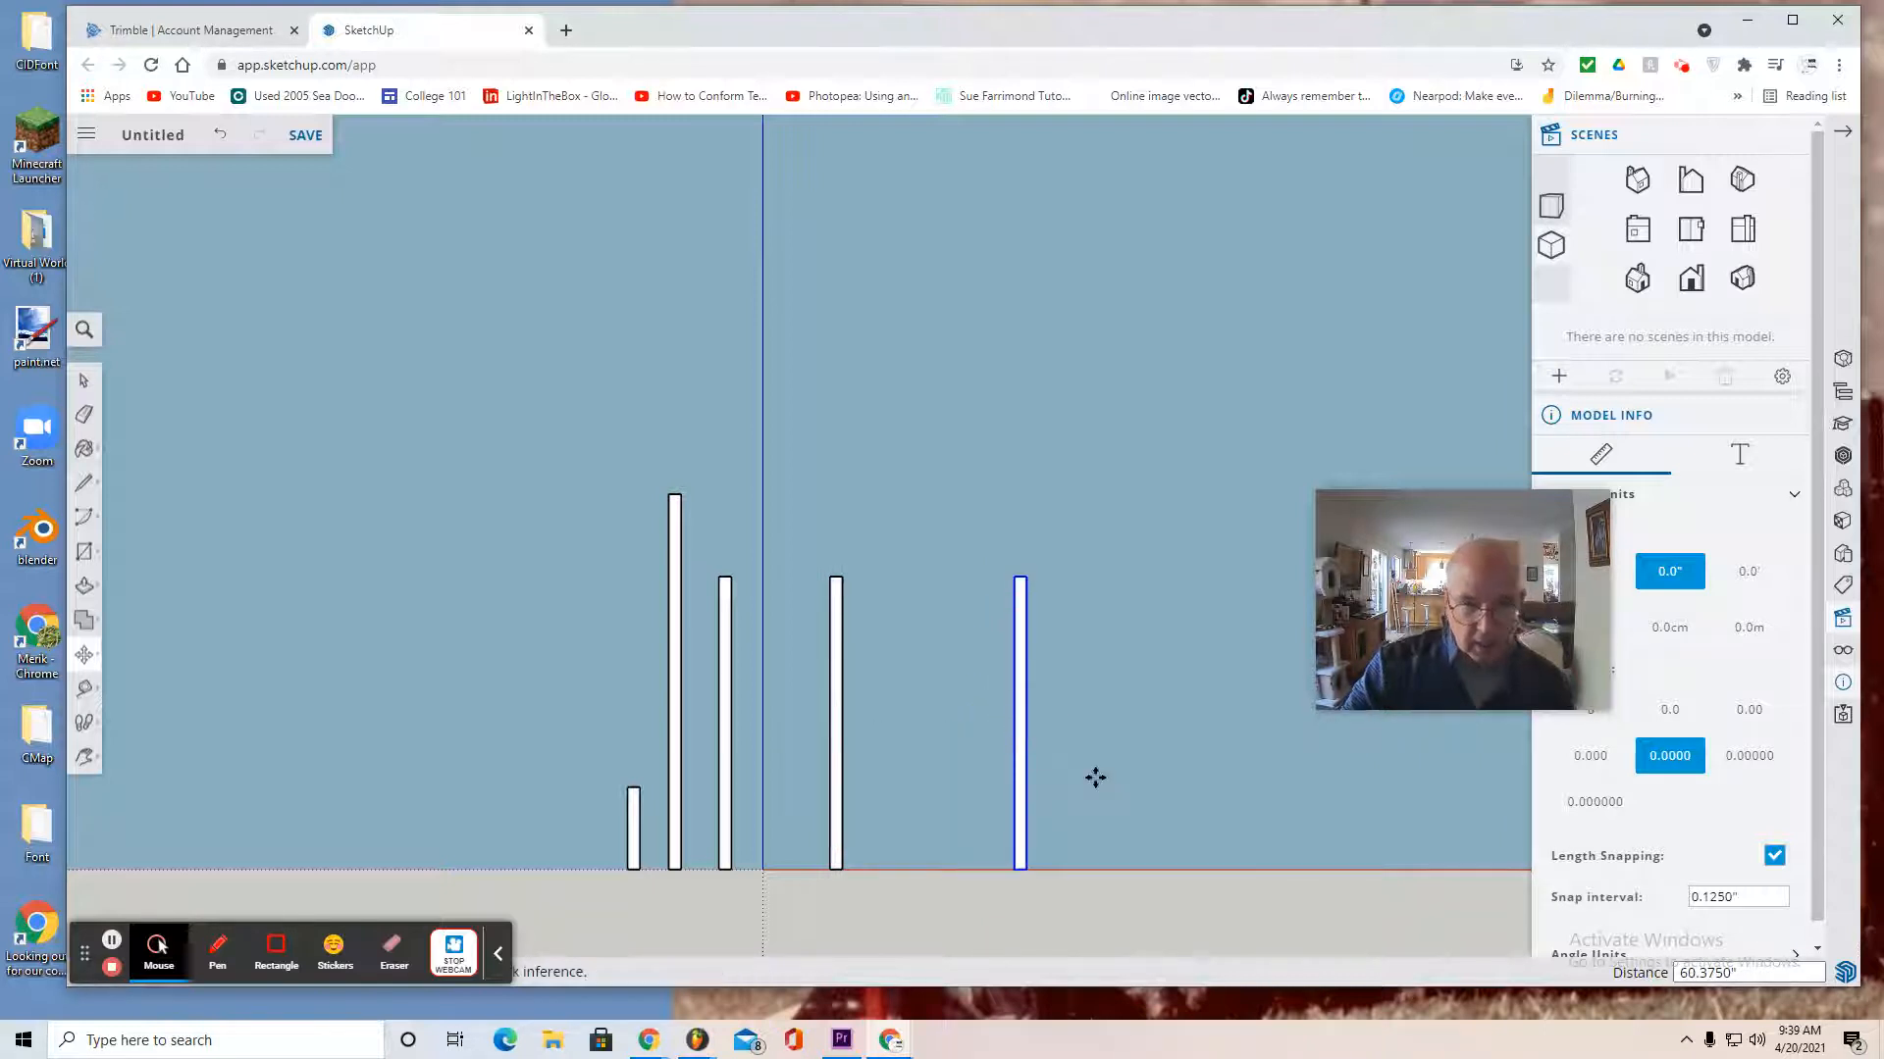
Move the original Main Pole about 85.5 inches along the red axis, placing it between its two copies
{"action": "left_click", "coordinate": [84, 382]}
{"action": "left_click", "coordinate": [723, 795]}
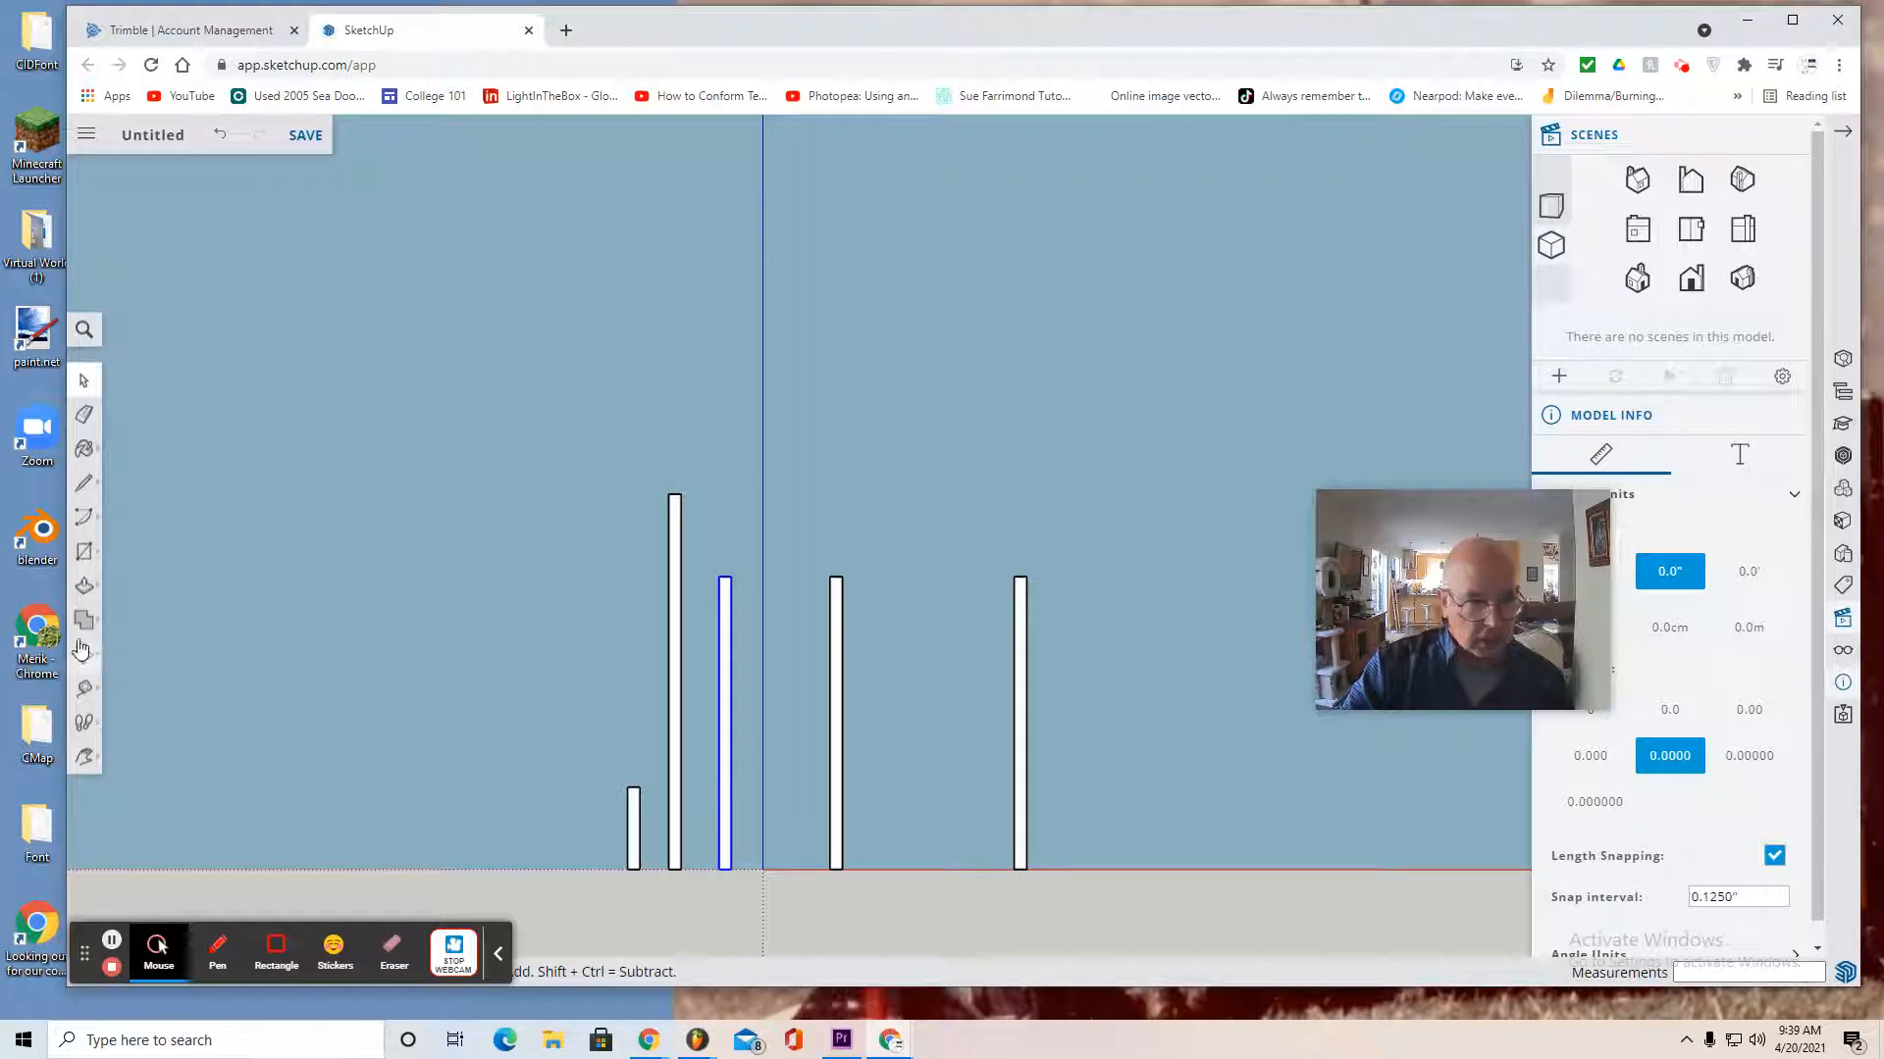
{"action": "left_click", "coordinate": [83, 653]}
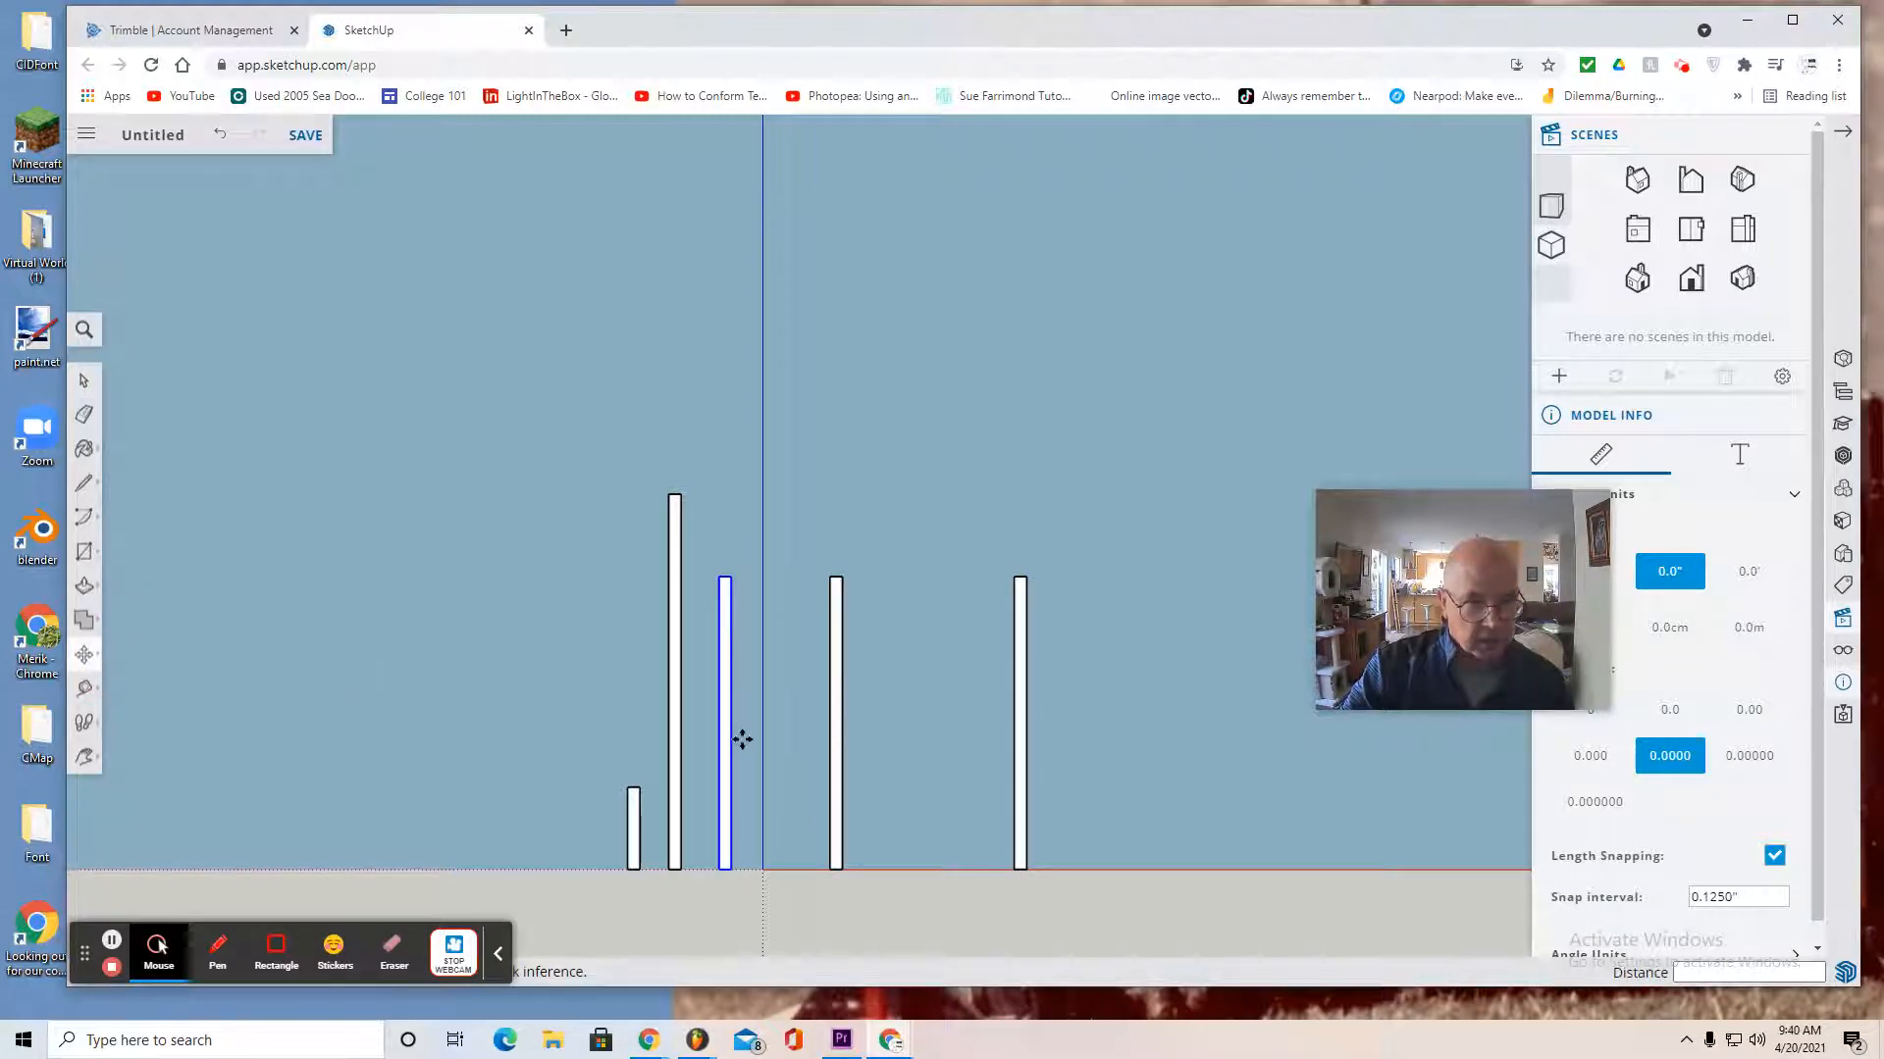
{"action": "left_click_drag", "start_coordinate": [723, 749], "coordinate": [985, 753]}
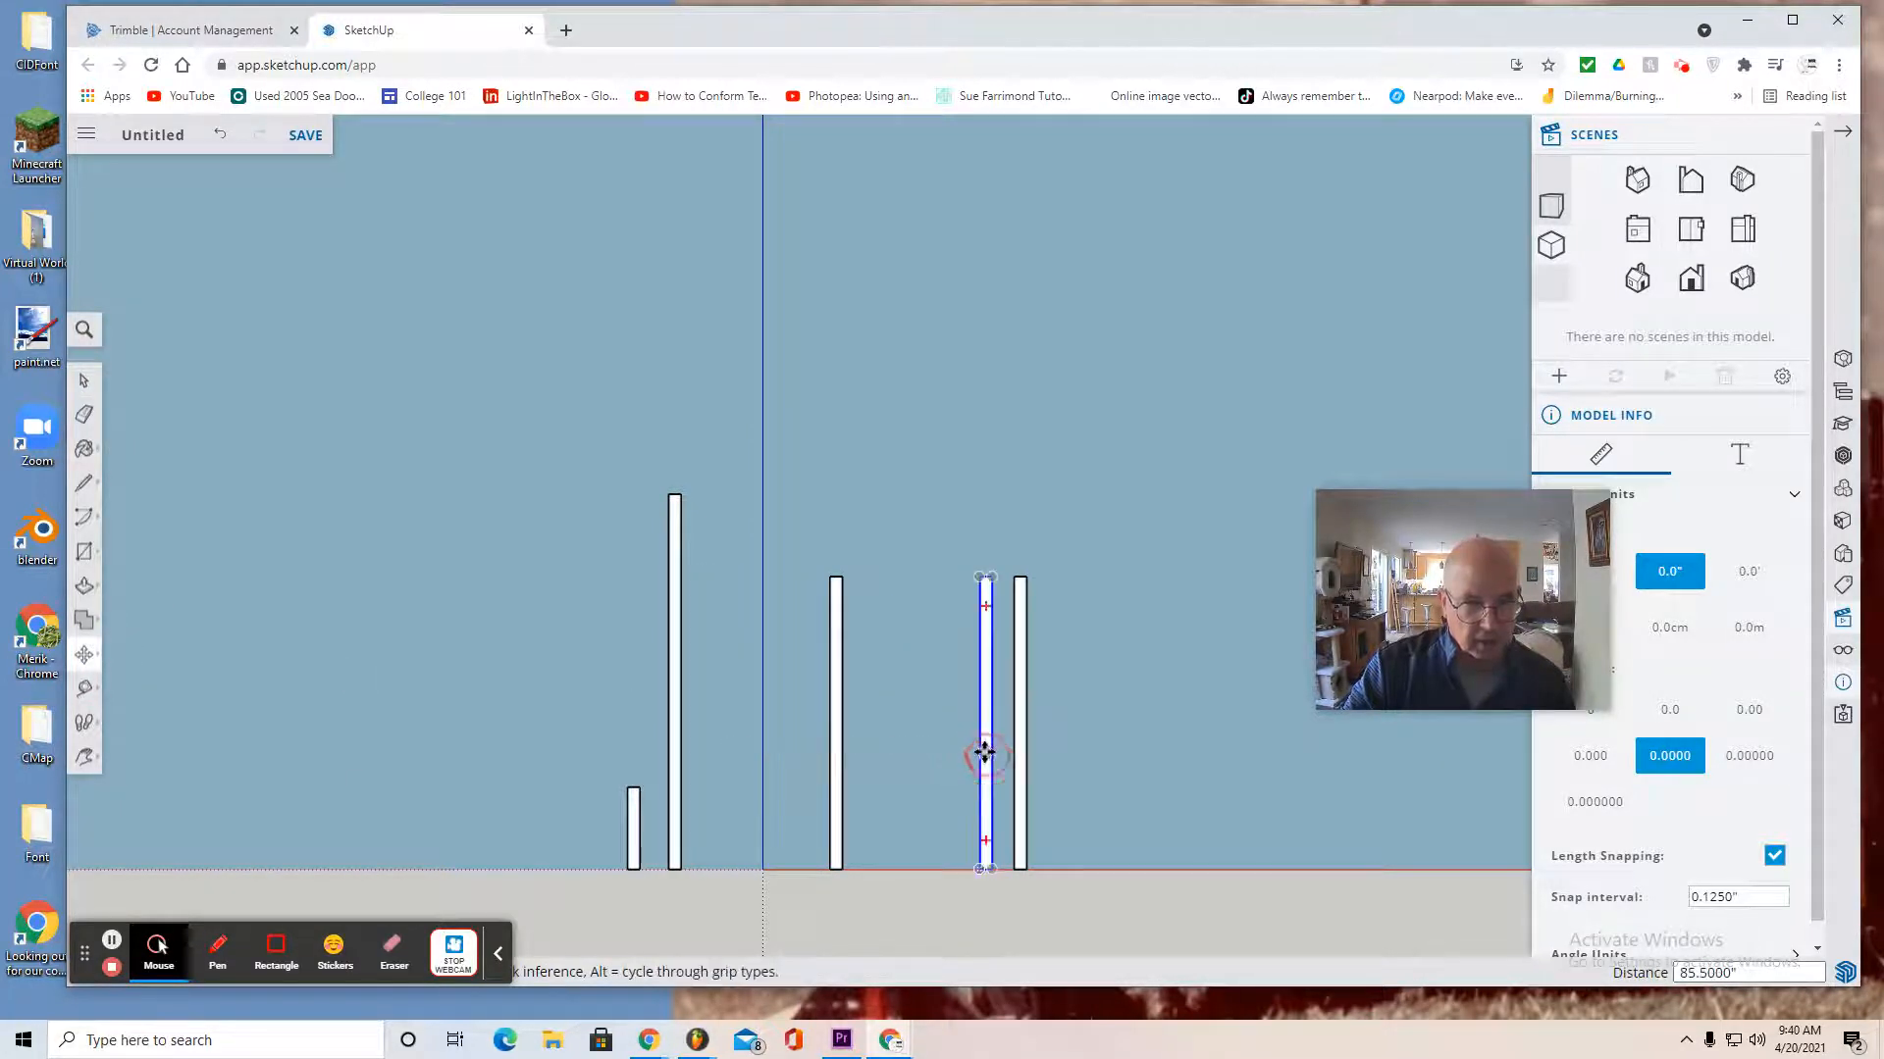
Copy the Long Pole about 14.5 inches toward the origin along the red axis
{"action": "left_click", "coordinate": [83, 381]}
{"action": "left_click", "coordinate": [674, 620]}
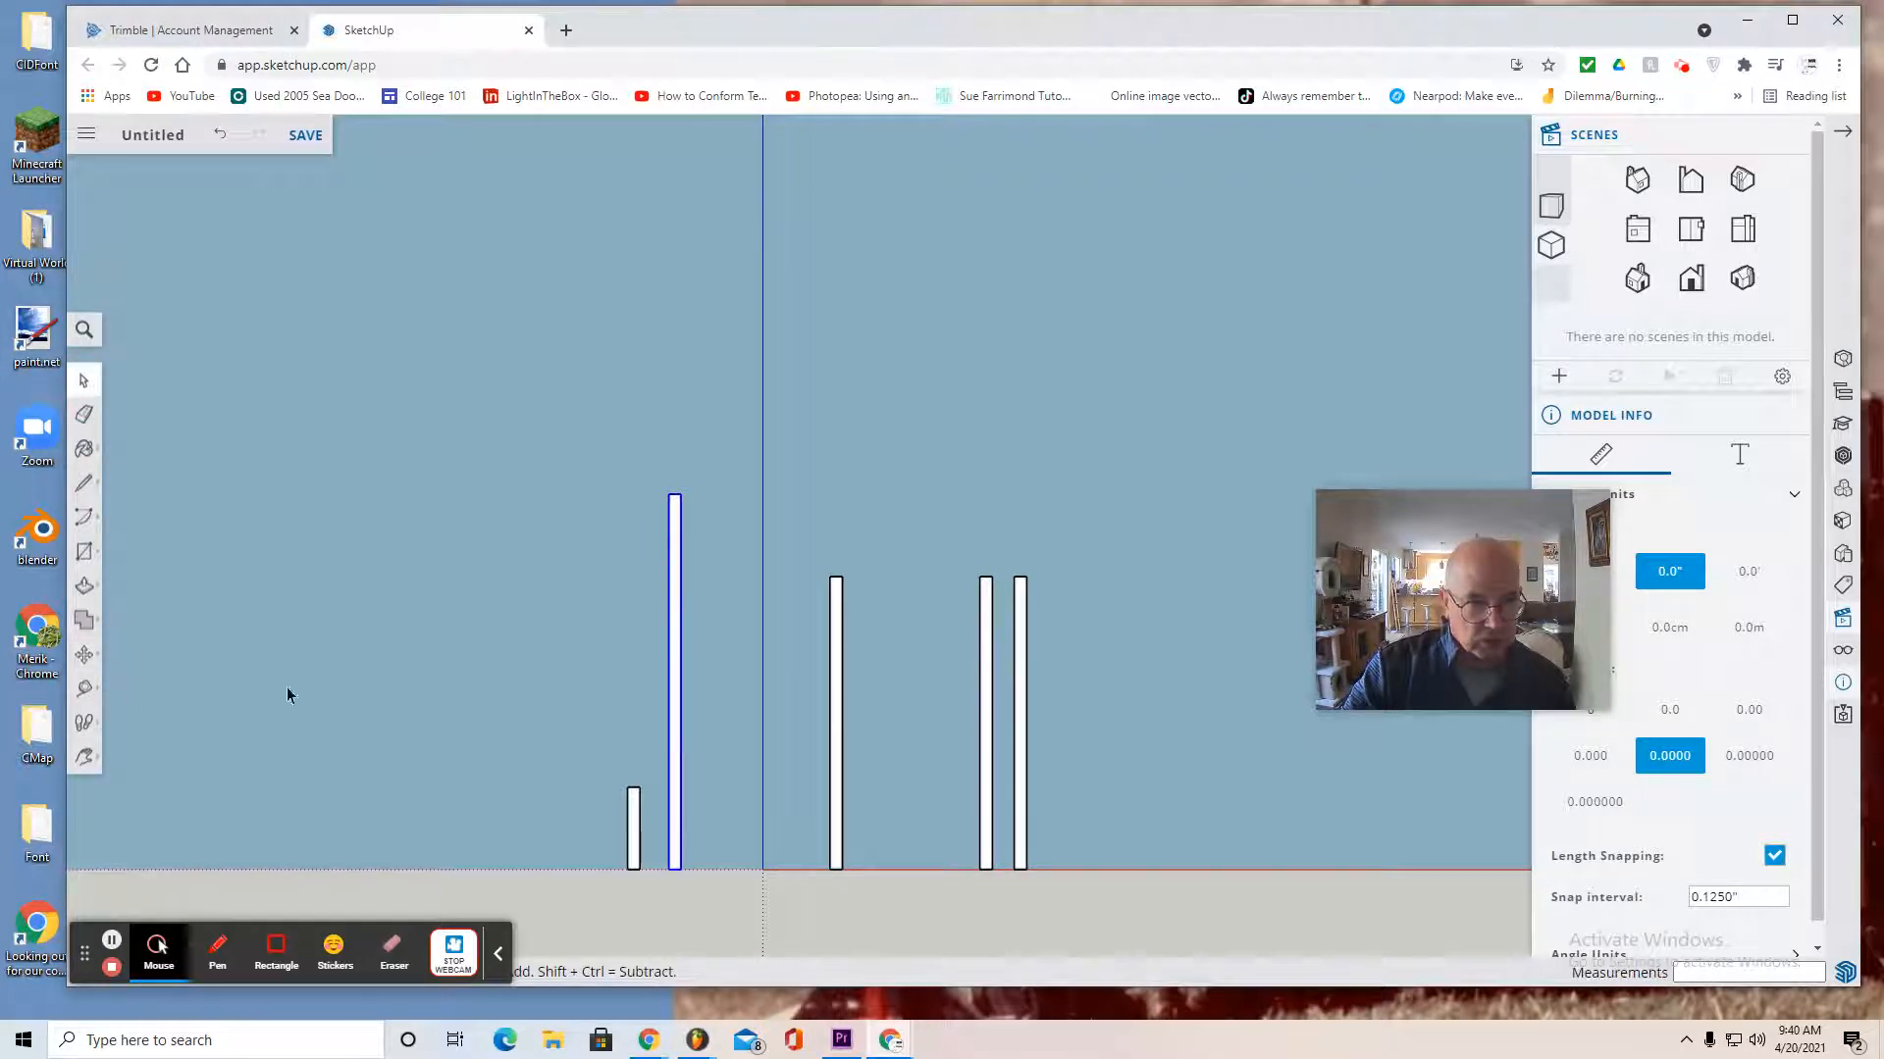
{"action": "left_click", "coordinate": [85, 658]}
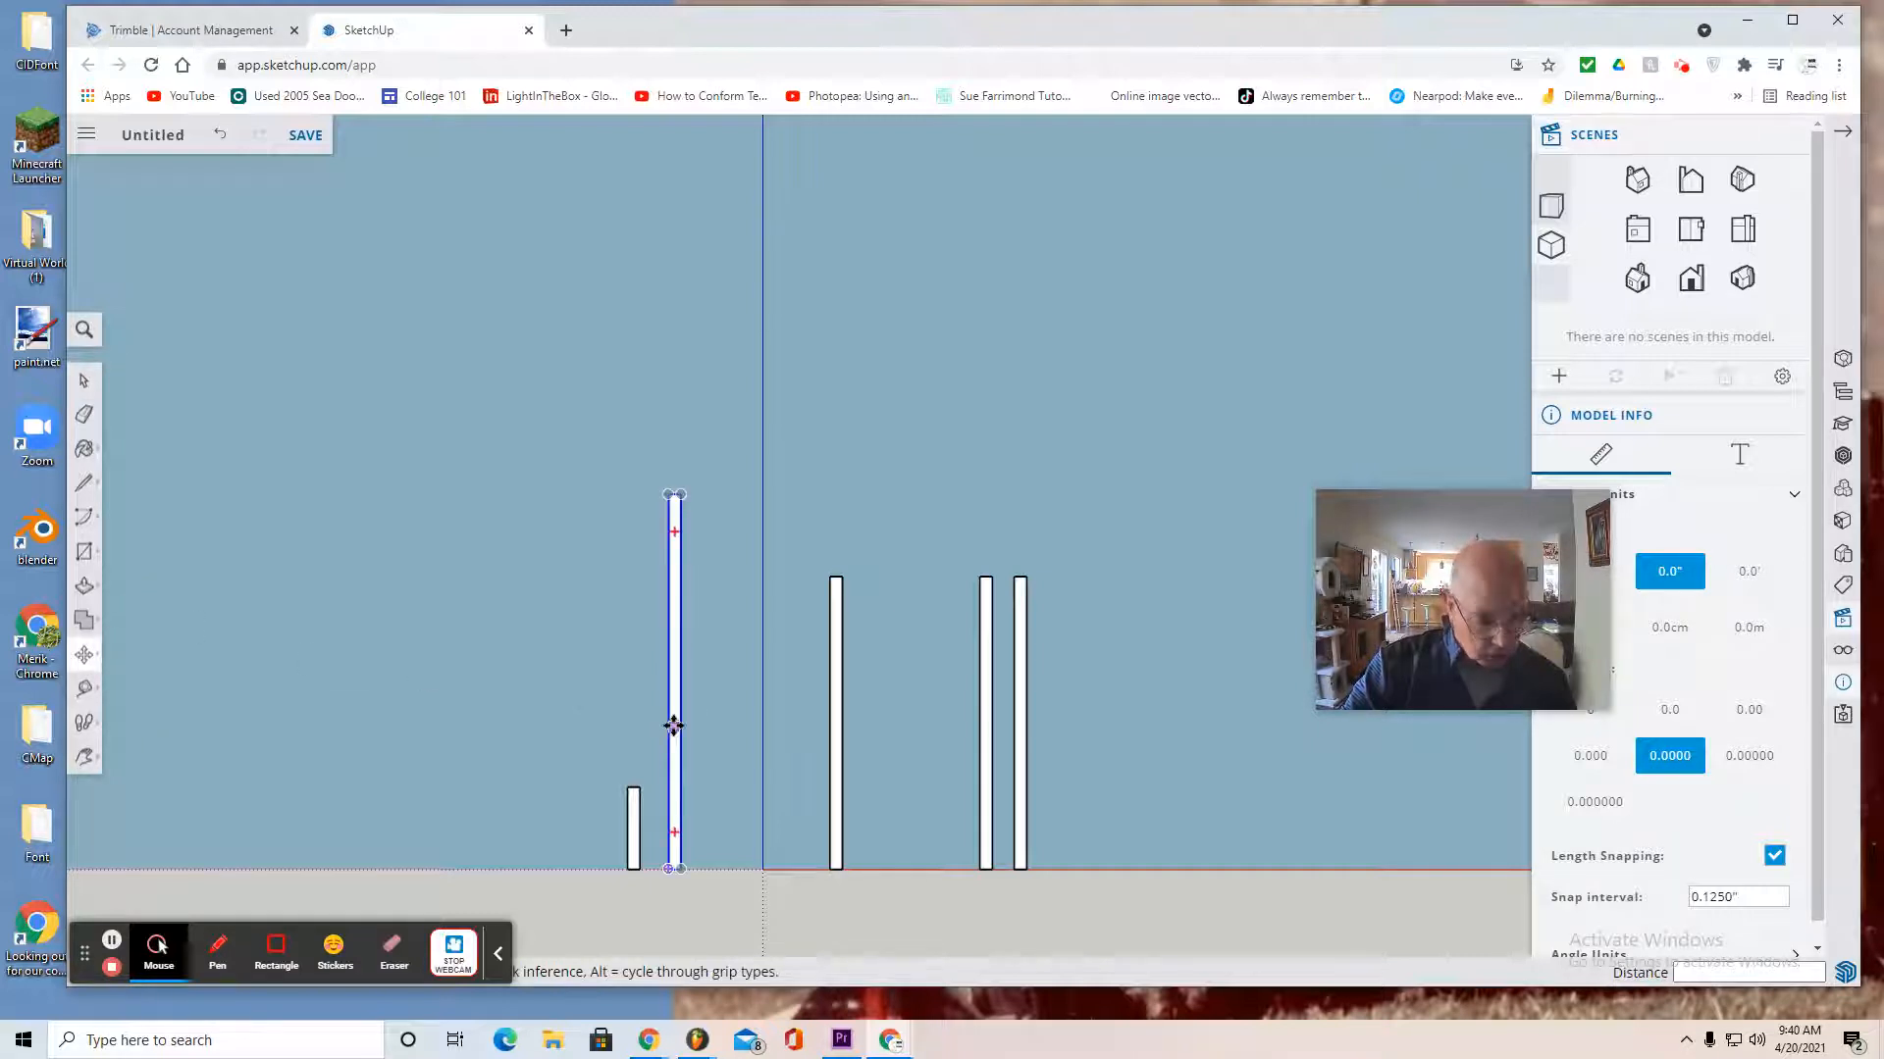
{"action": "left_click_drag", "start_coordinate": [673, 726], "coordinate": [719, 728], "text": "ctrl"}
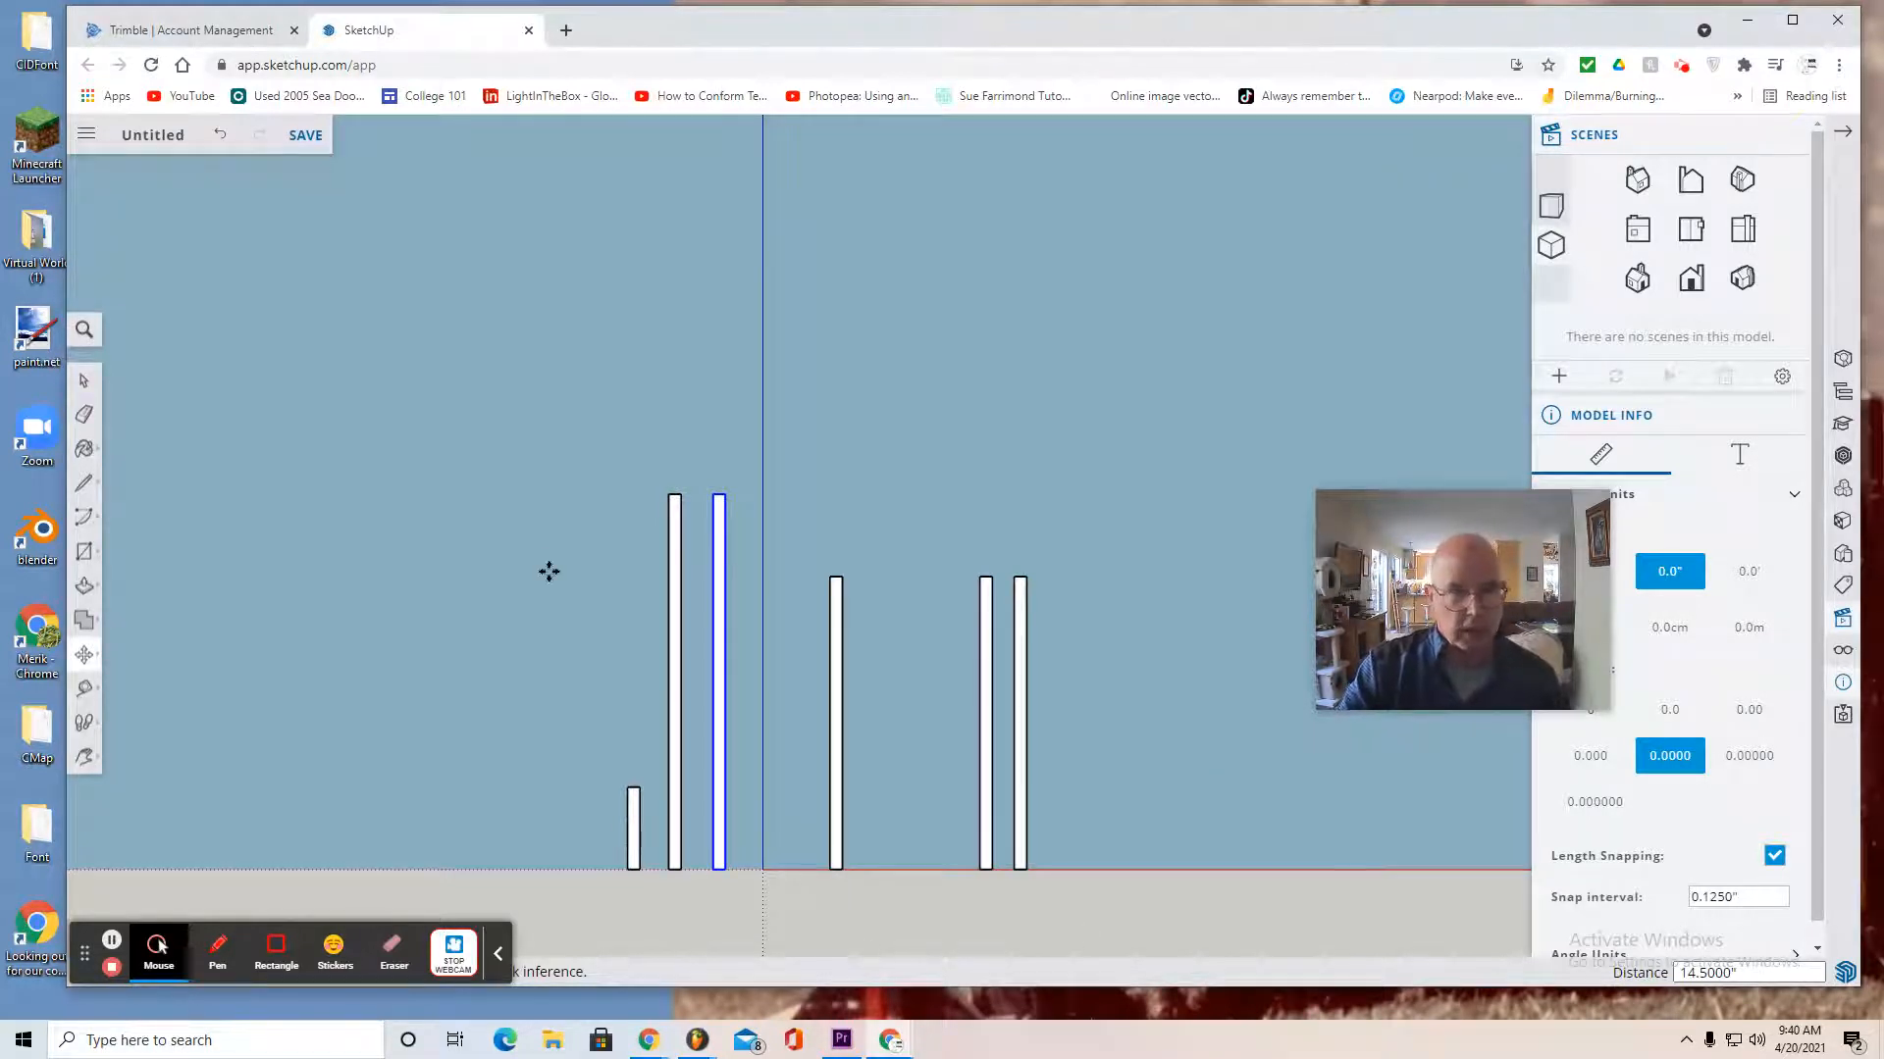
Insert main platform.skp from the Playground 2 folder on Trimble Connect as a component, placed beside the blue axis at the Main Poles' top
{"action": "left_click", "coordinate": [85, 137]}
{"action": "left_click", "coordinate": [120, 353]}
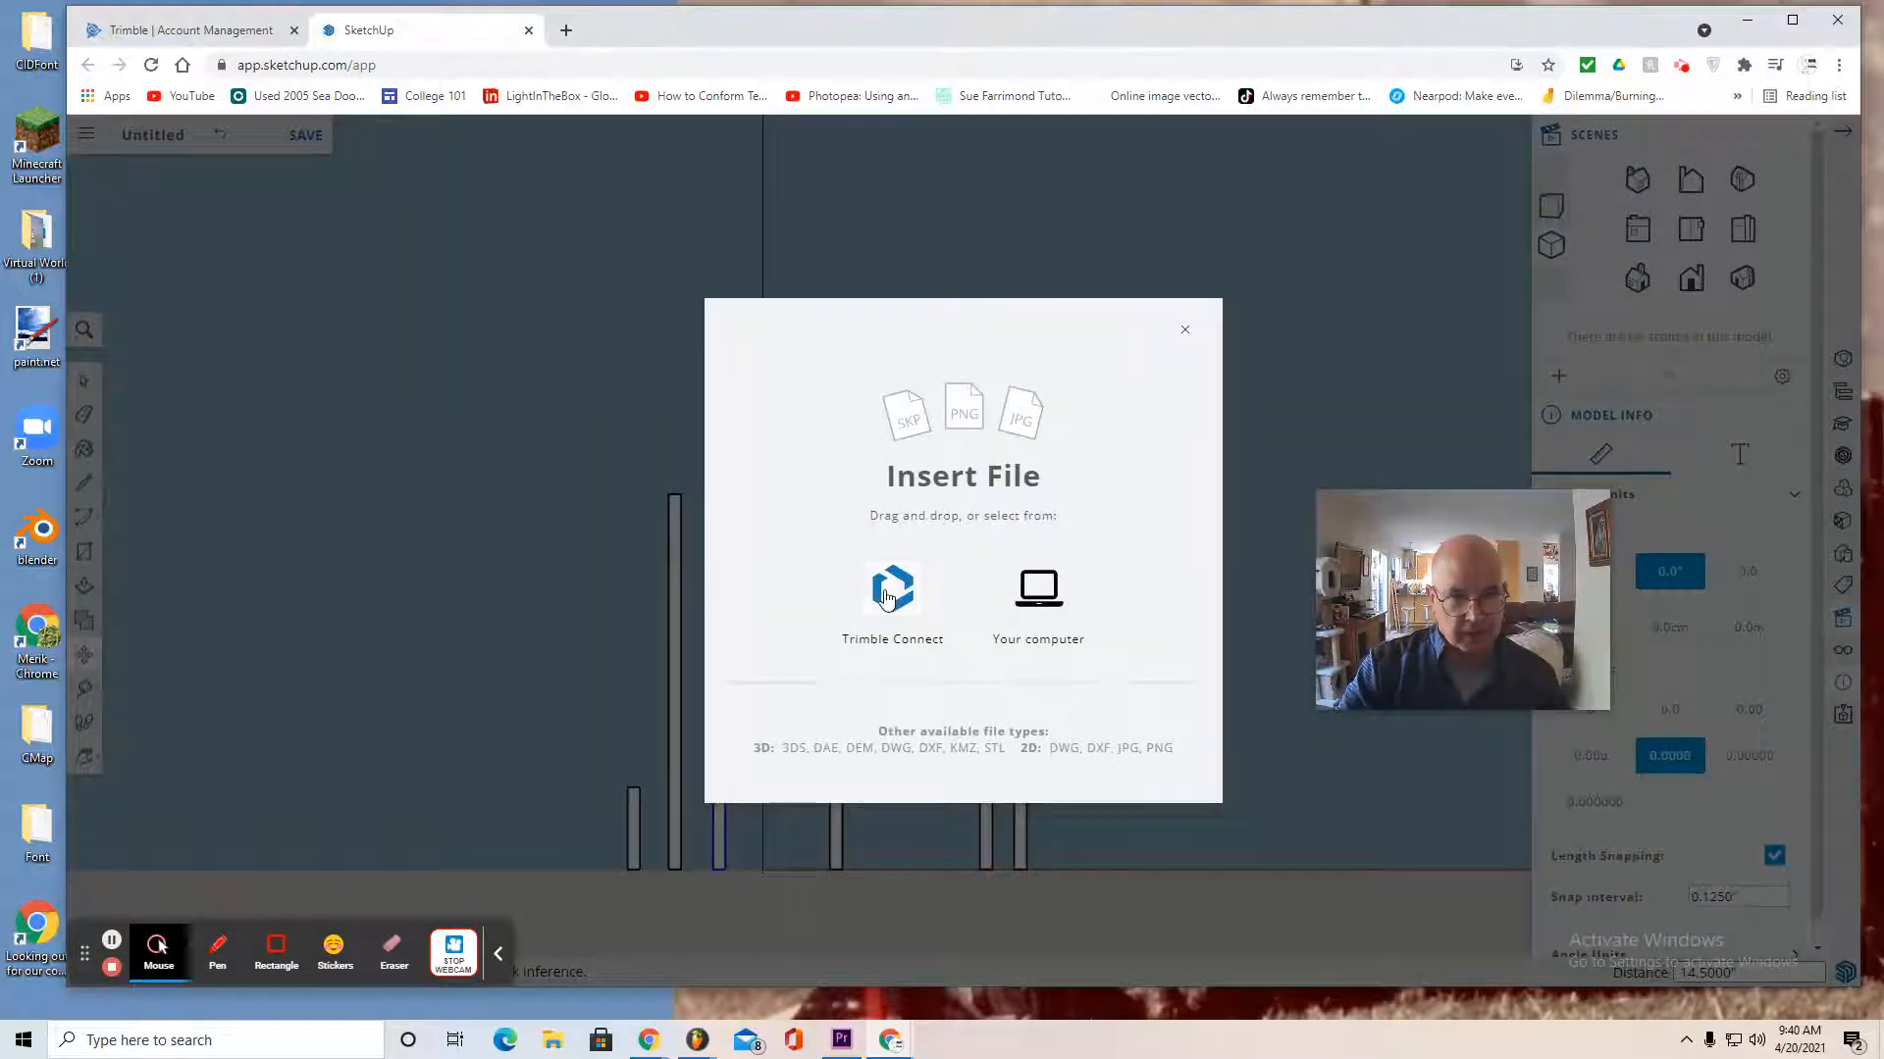
{"action": "left_click", "coordinate": [886, 595]}
{"action": "left_click", "coordinate": [276, 331]}
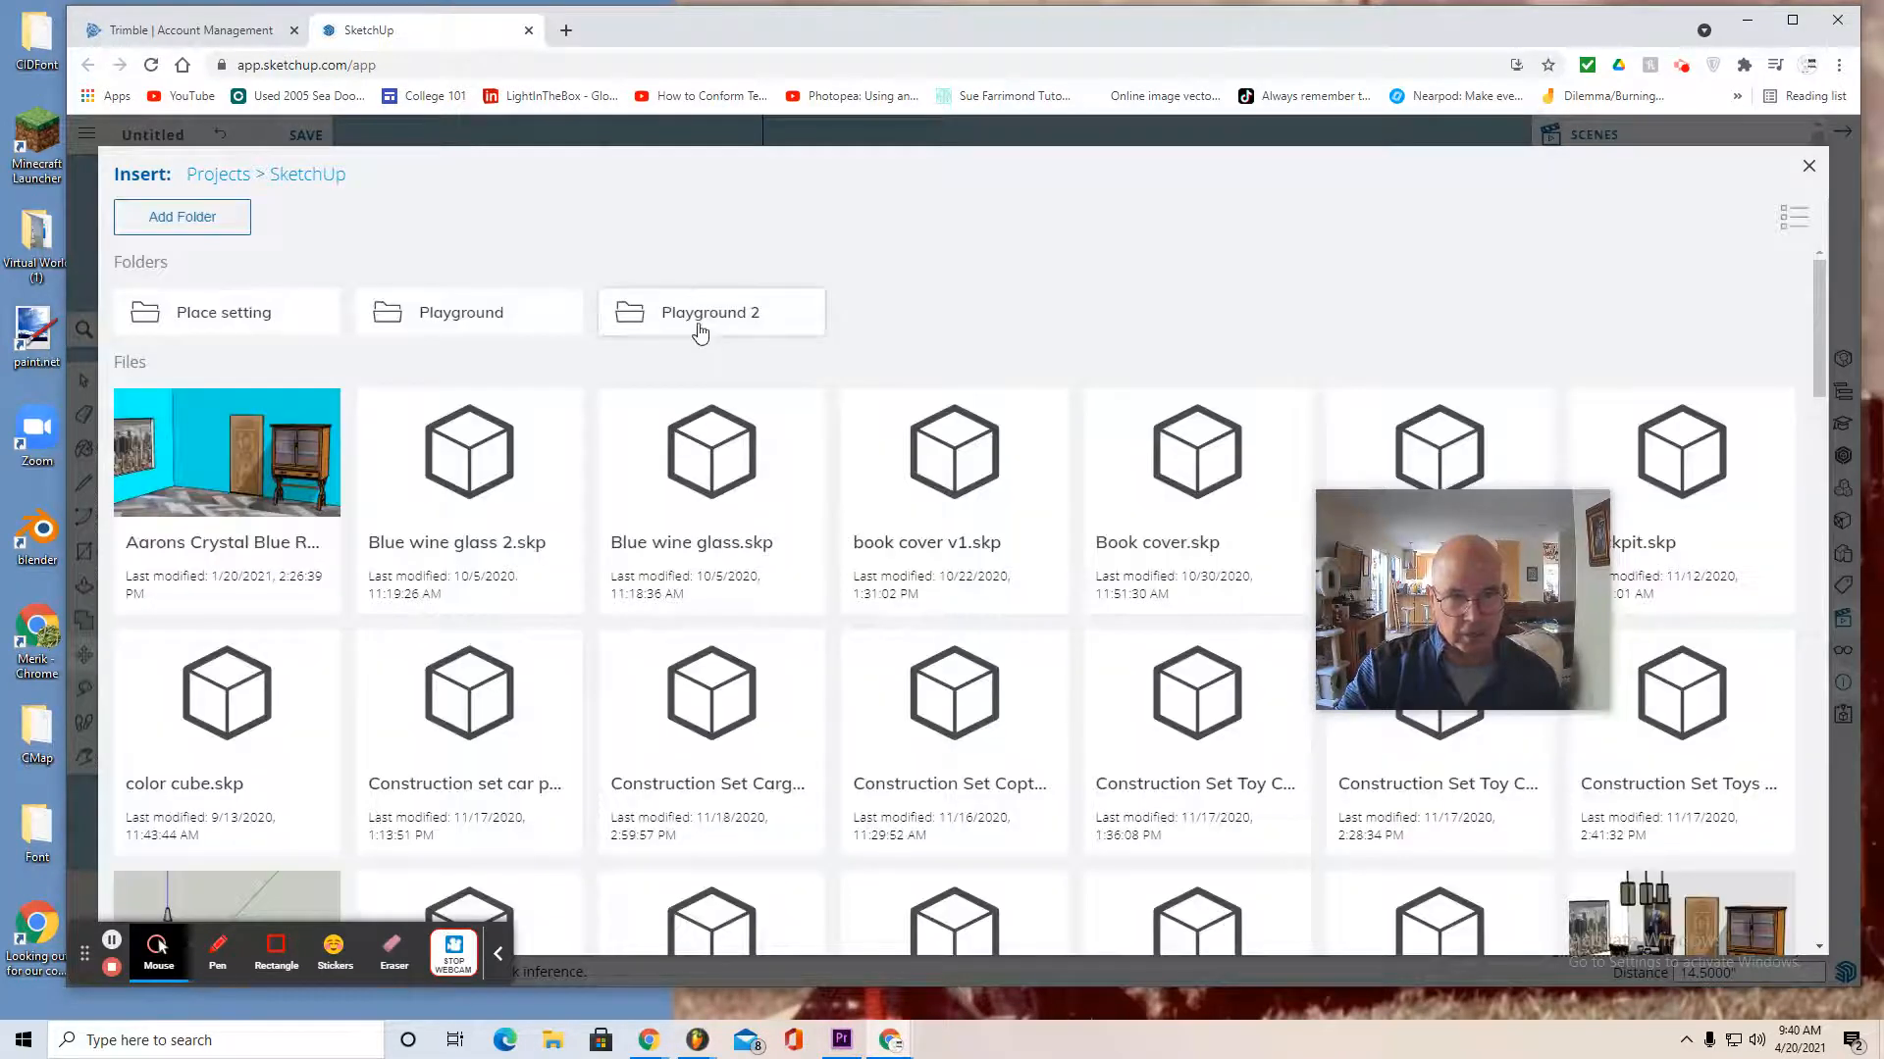
{"action": "left_click", "coordinate": [695, 318]}
{"action": "left_click", "coordinate": [671, 400]}
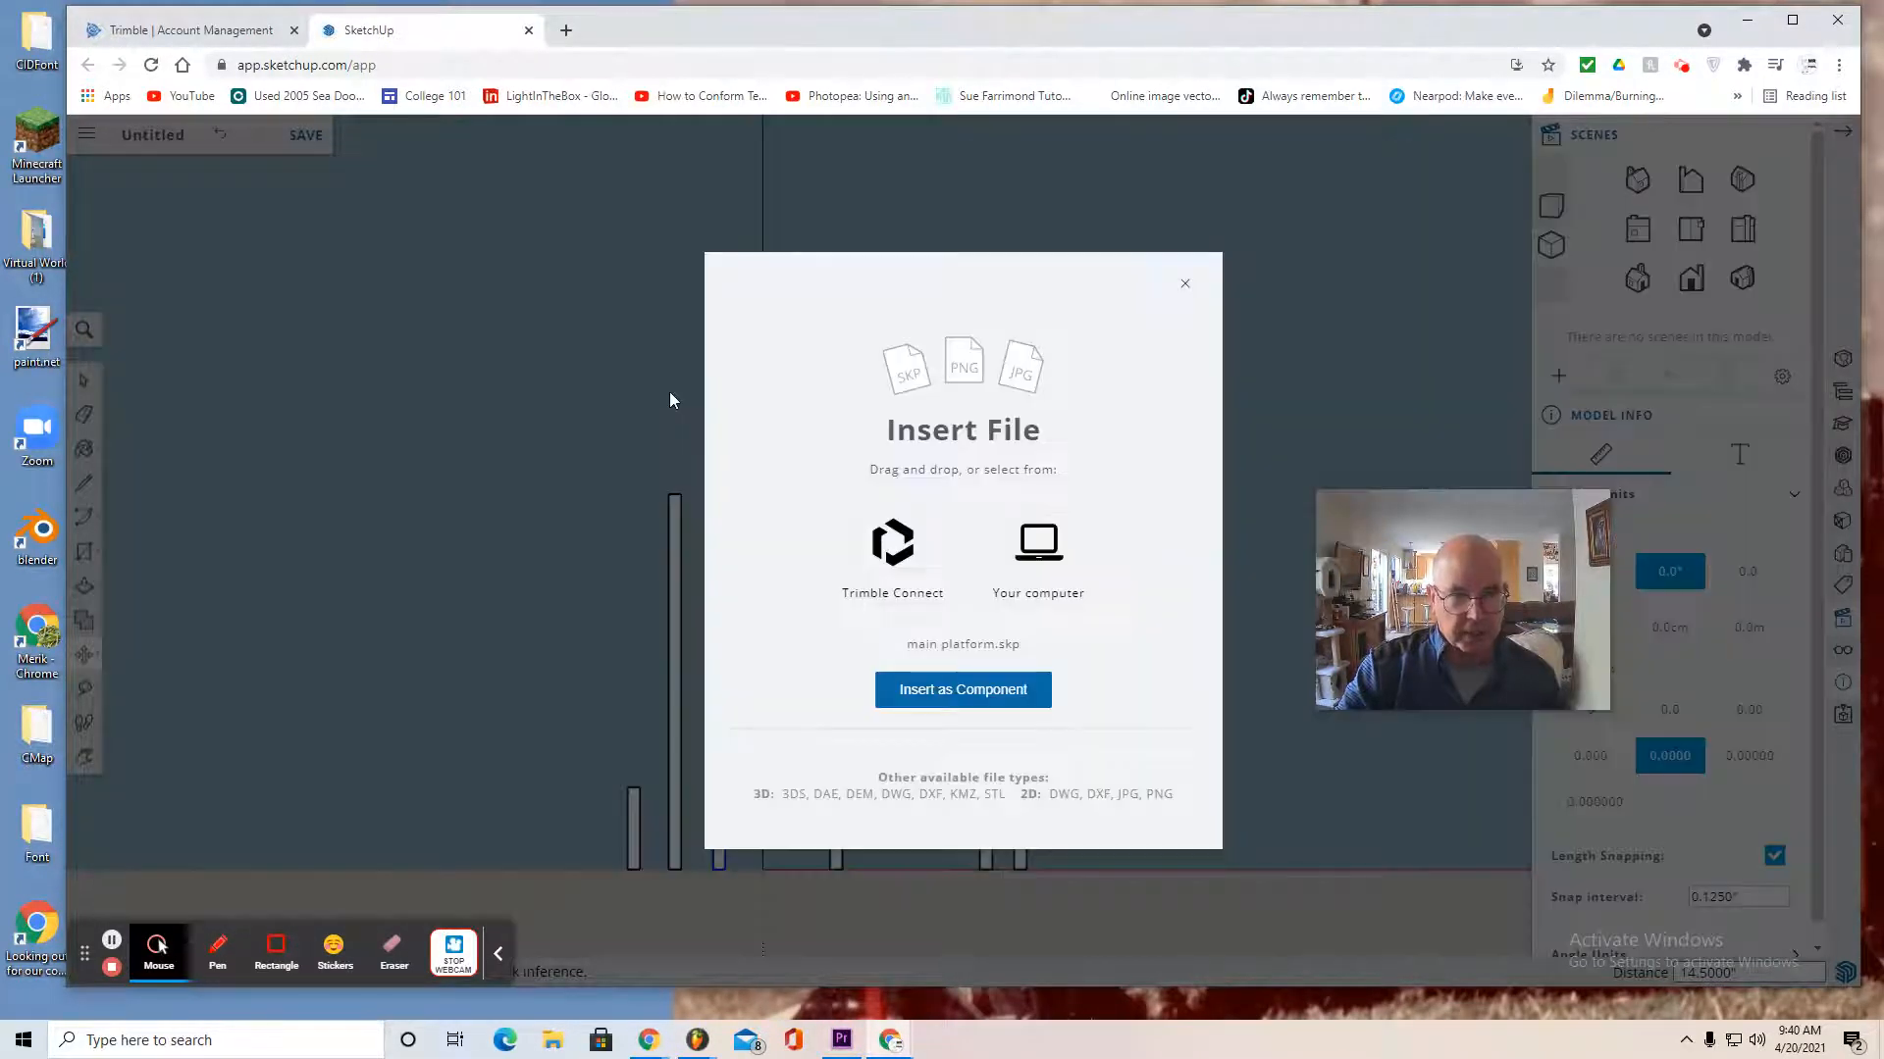
{"action": "left_click", "coordinate": [919, 698]}
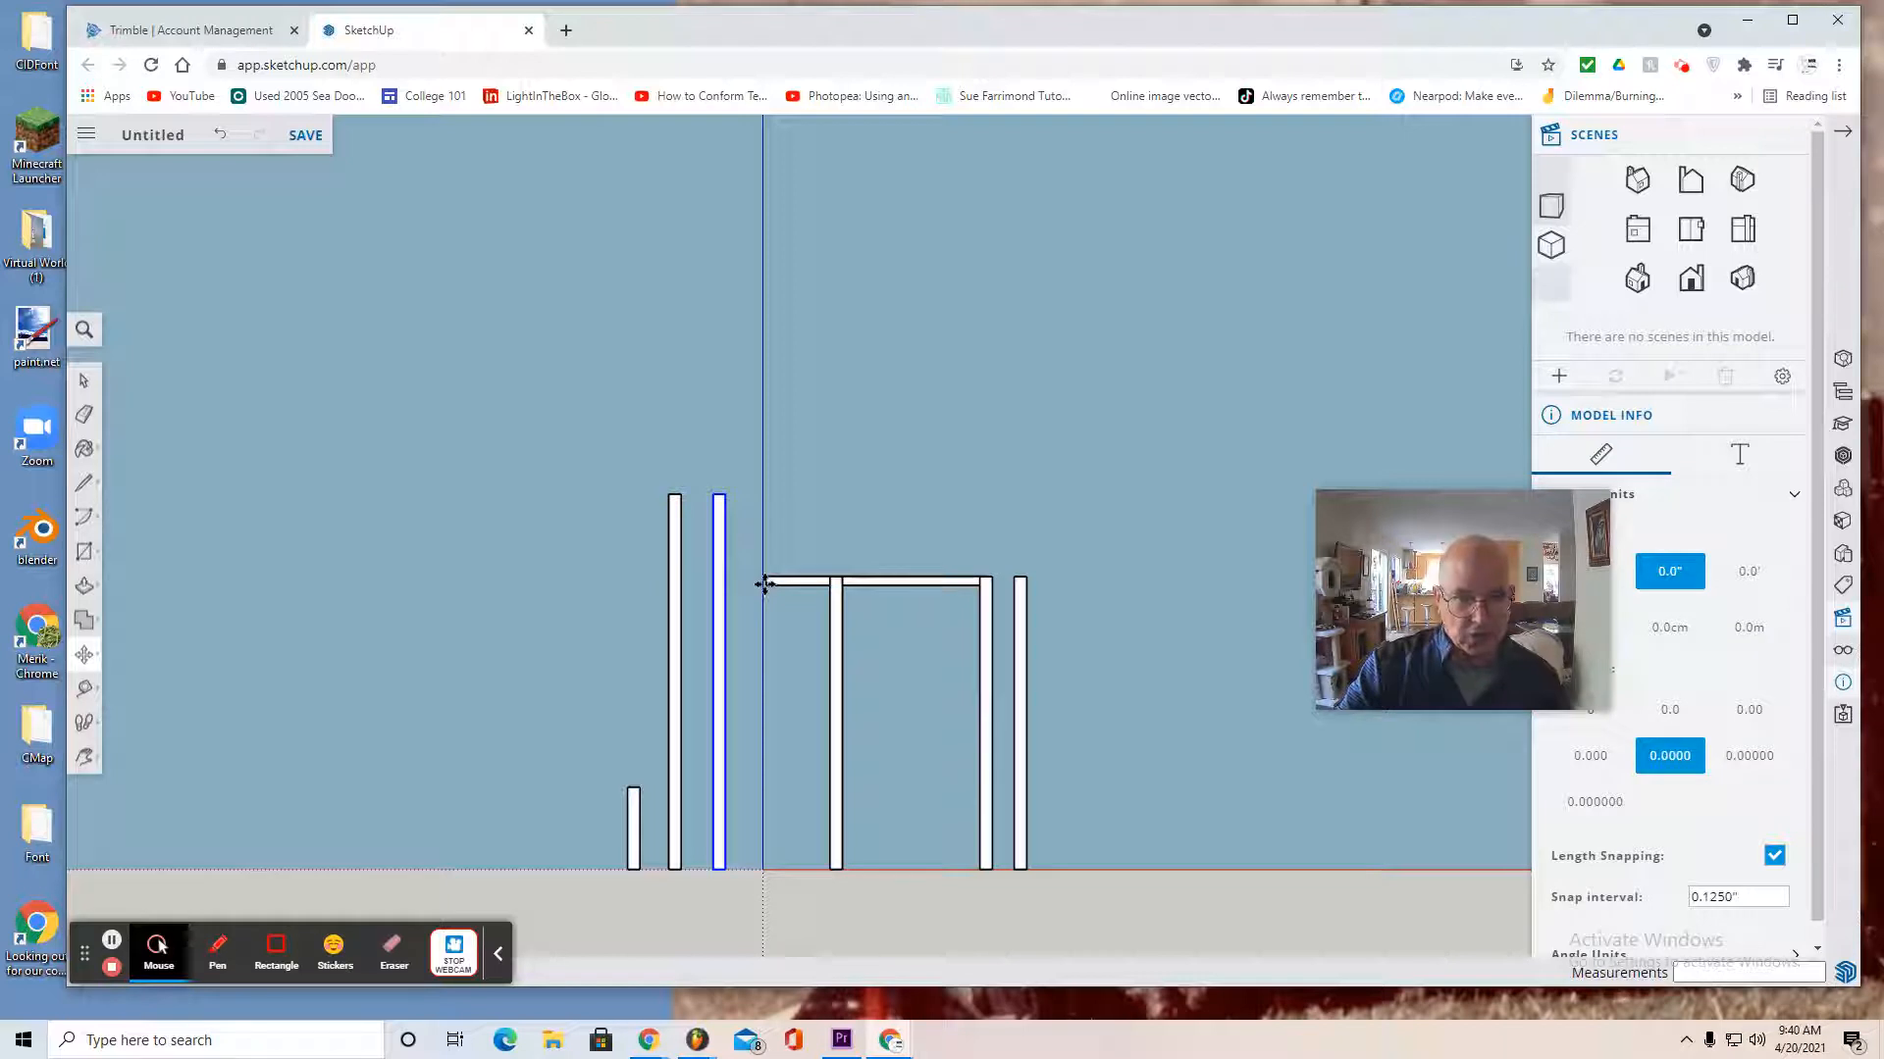
{"action": "left_click", "coordinate": [765, 584]}
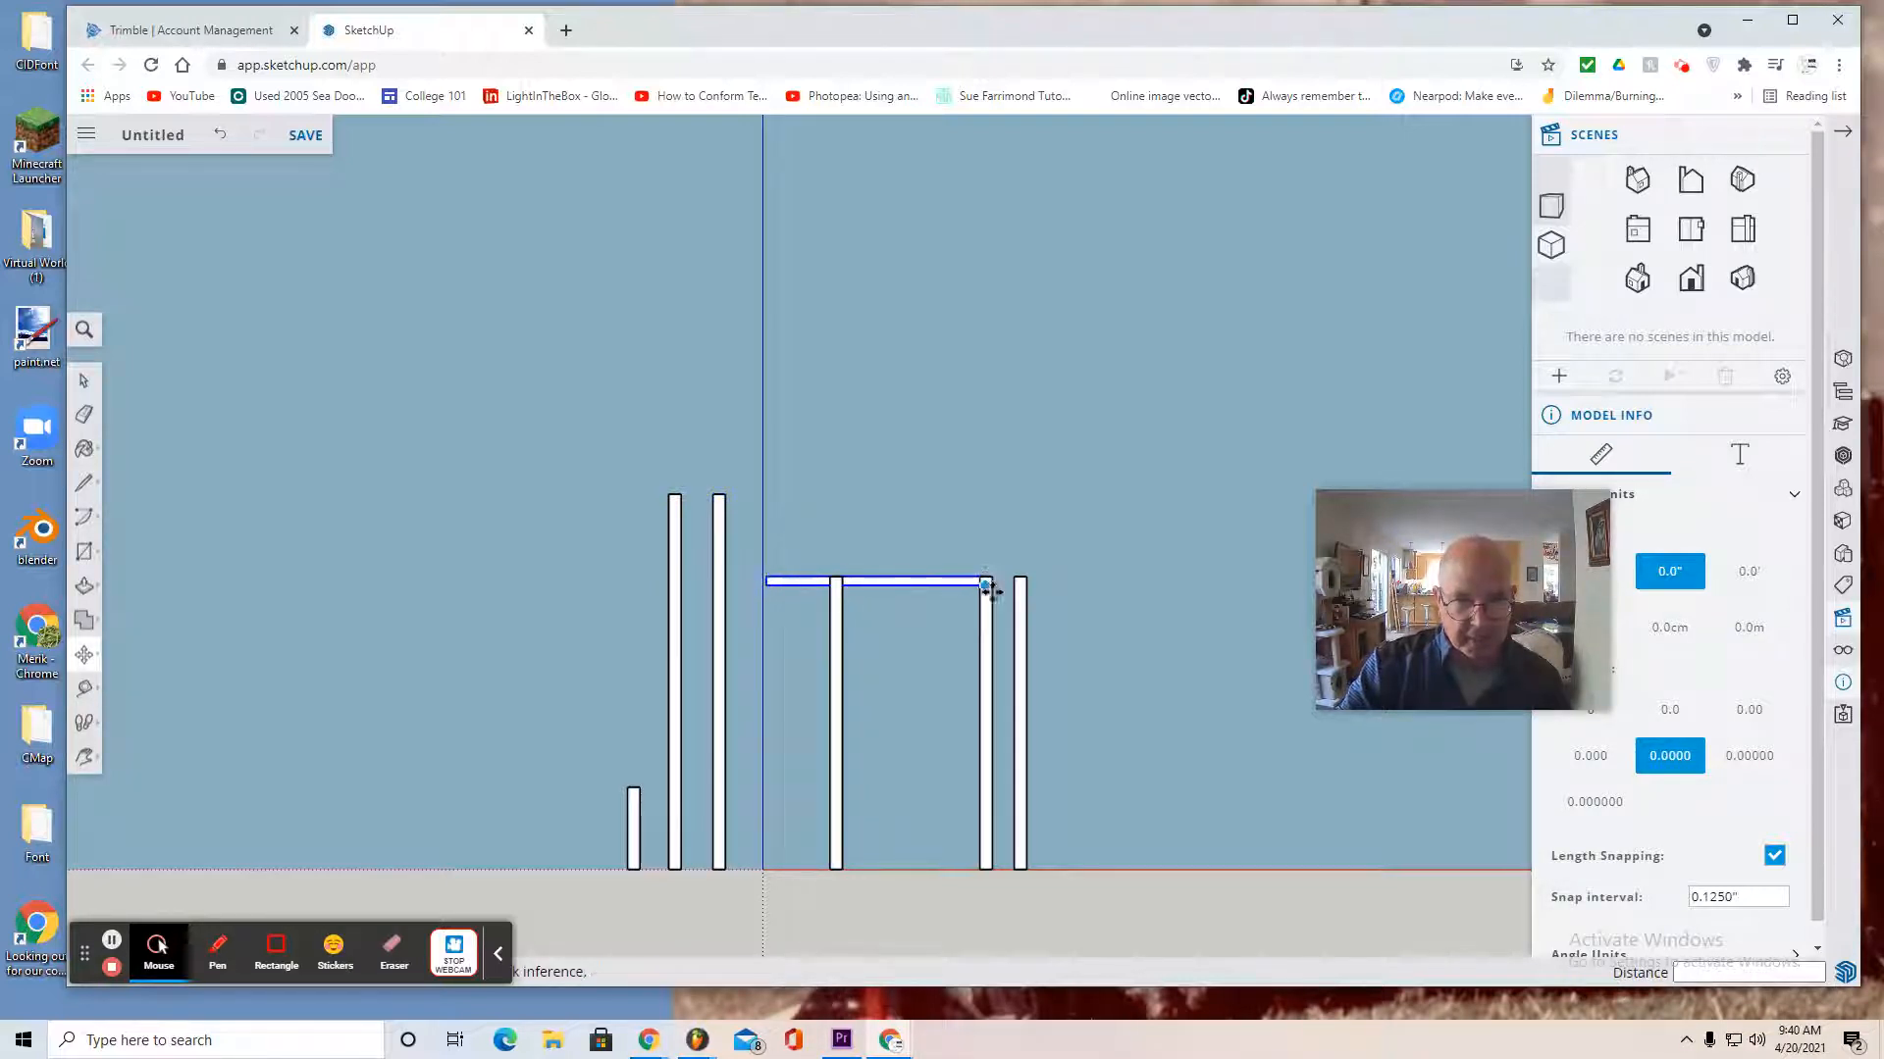
From the top view, draw a 2-inch radius line from edge to centre in the platform hole nearest the origin
{"action": "left_click", "coordinate": [1684, 235]}
{"action": "scroll", "coordinate": [1045, 680], "scroll_direction": "up", "scroll_amount": 3}
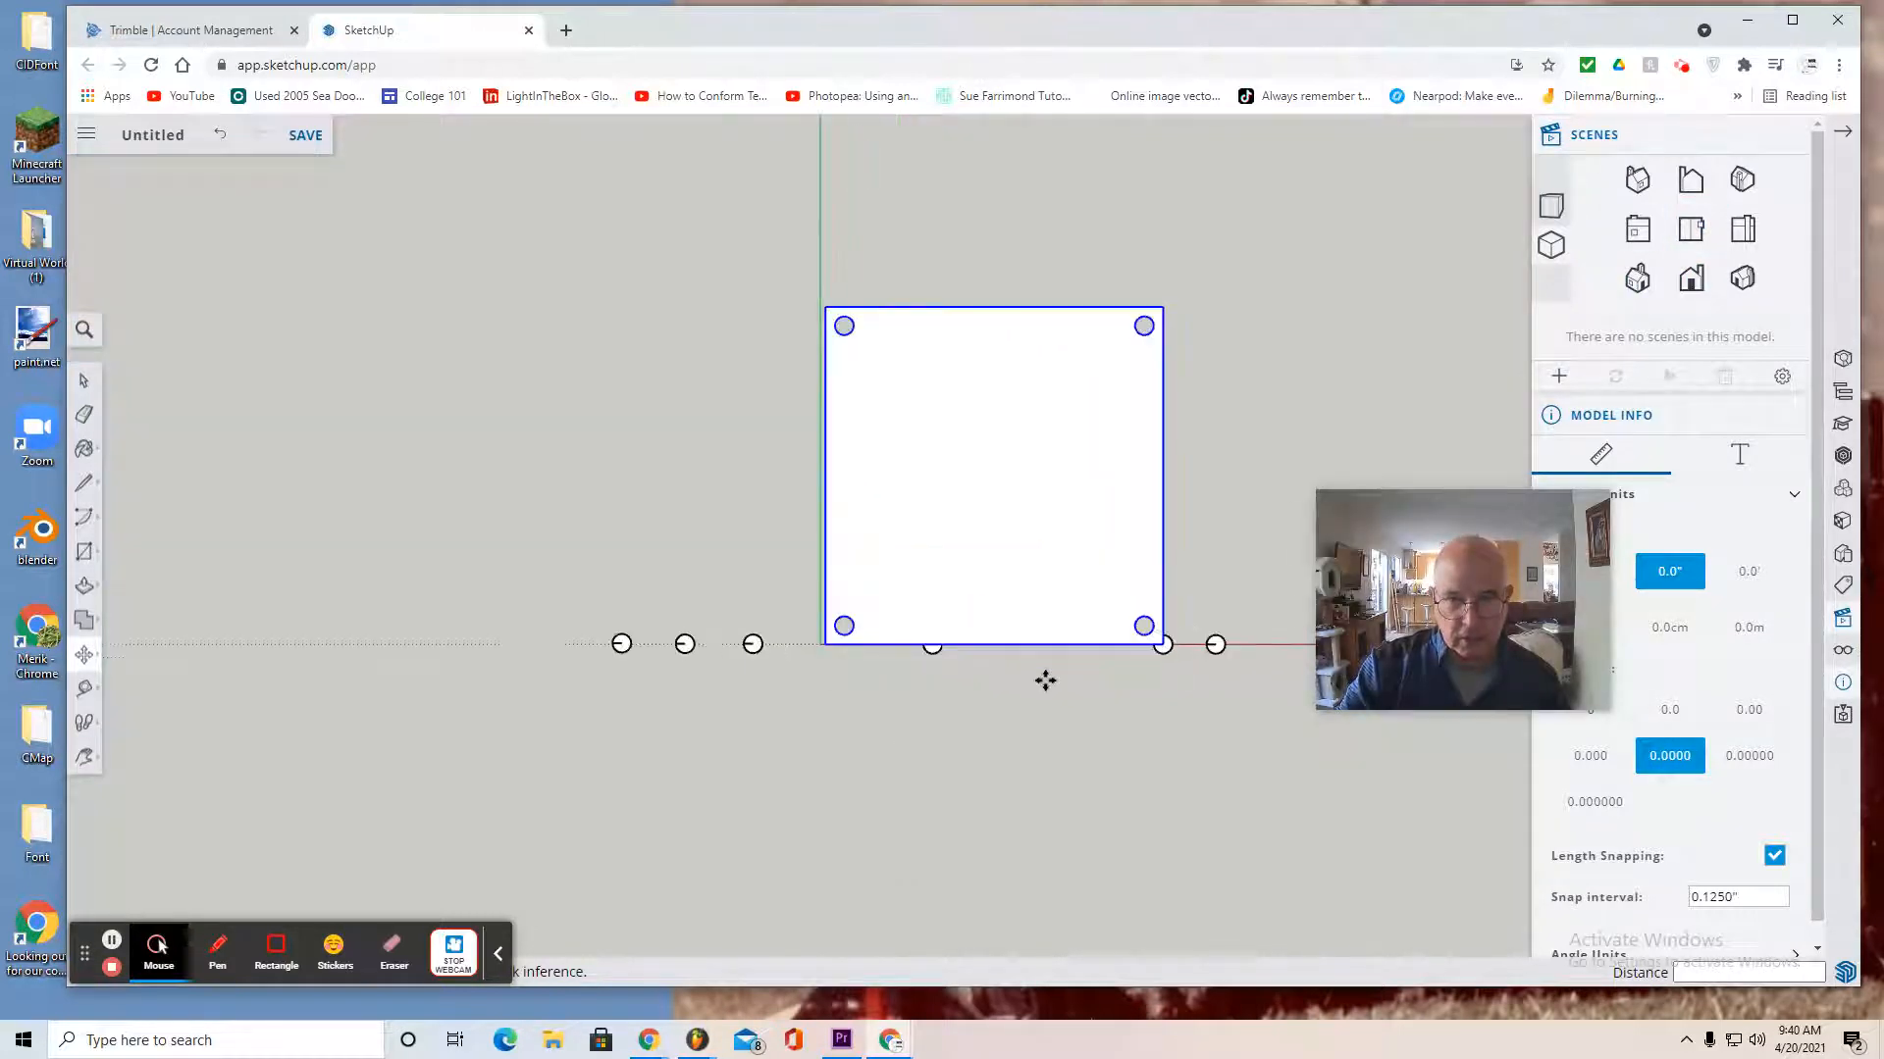
{"action": "left_click", "coordinate": [83, 482]}
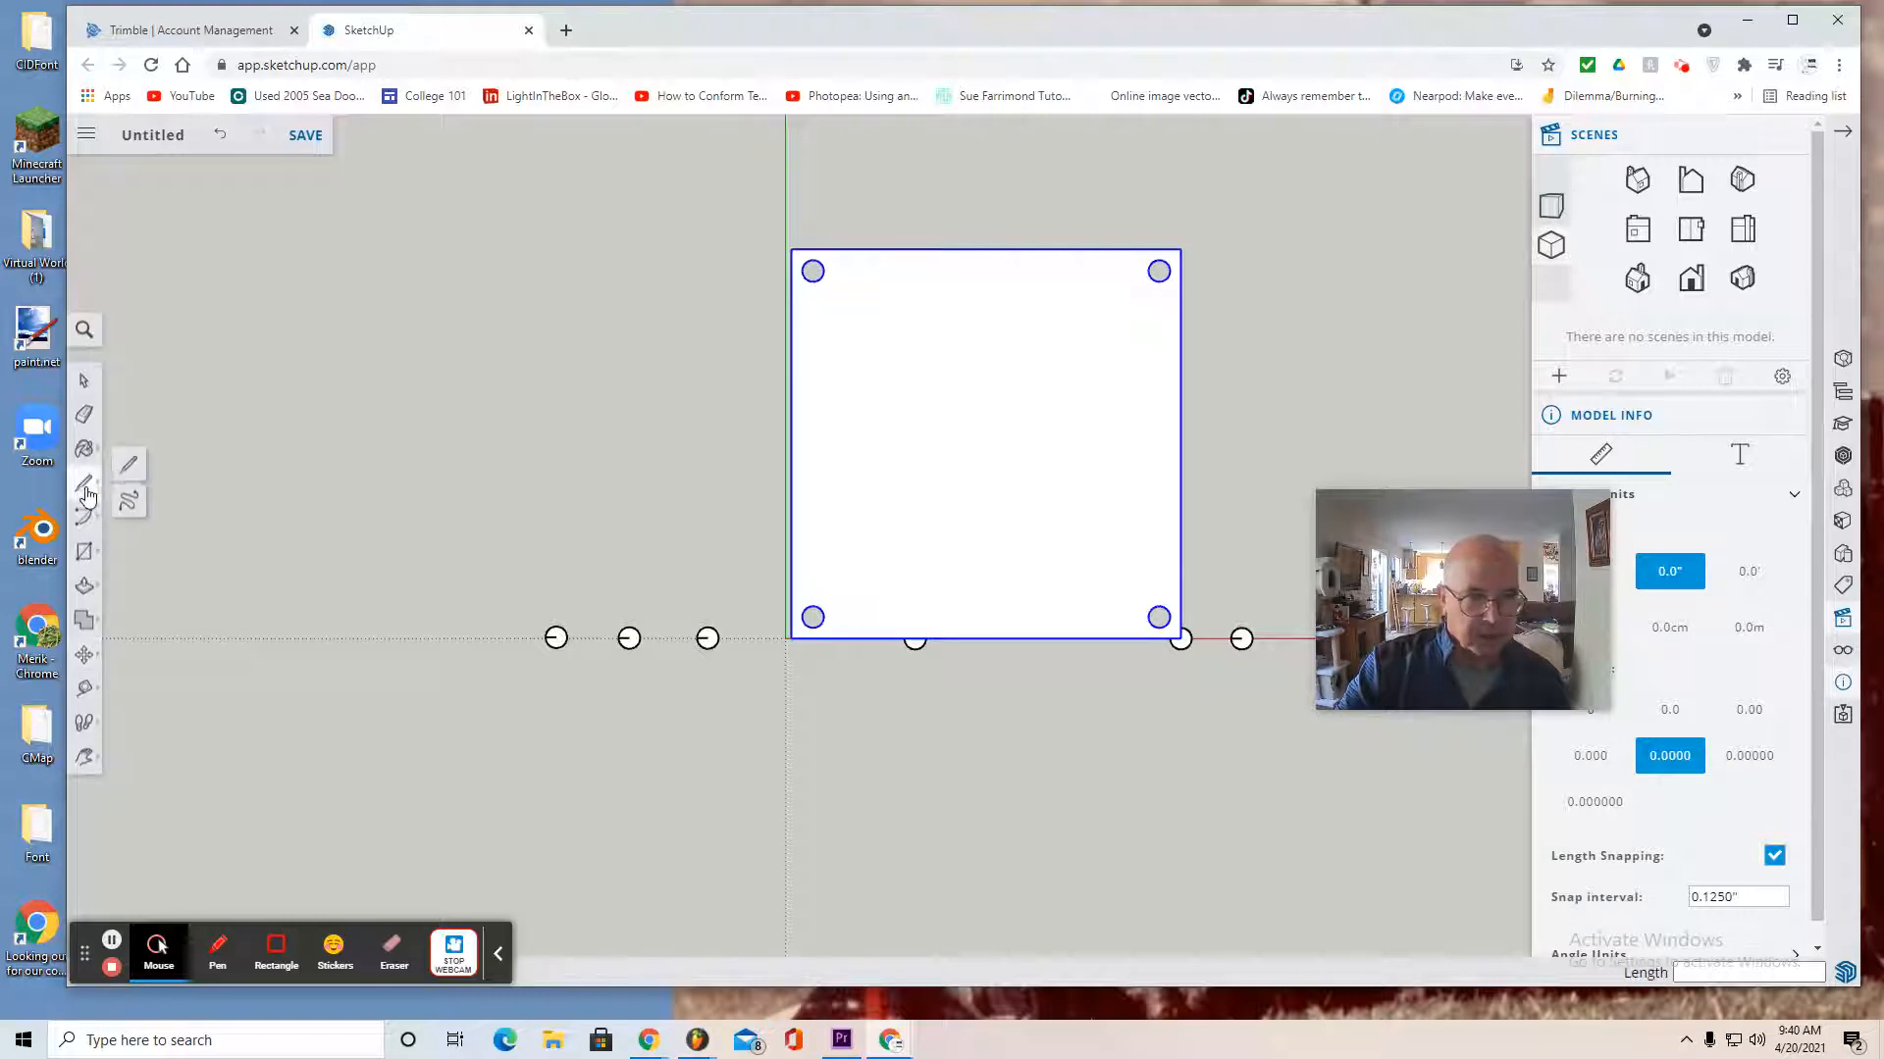
{"action": "left_click", "coordinate": [135, 465]}
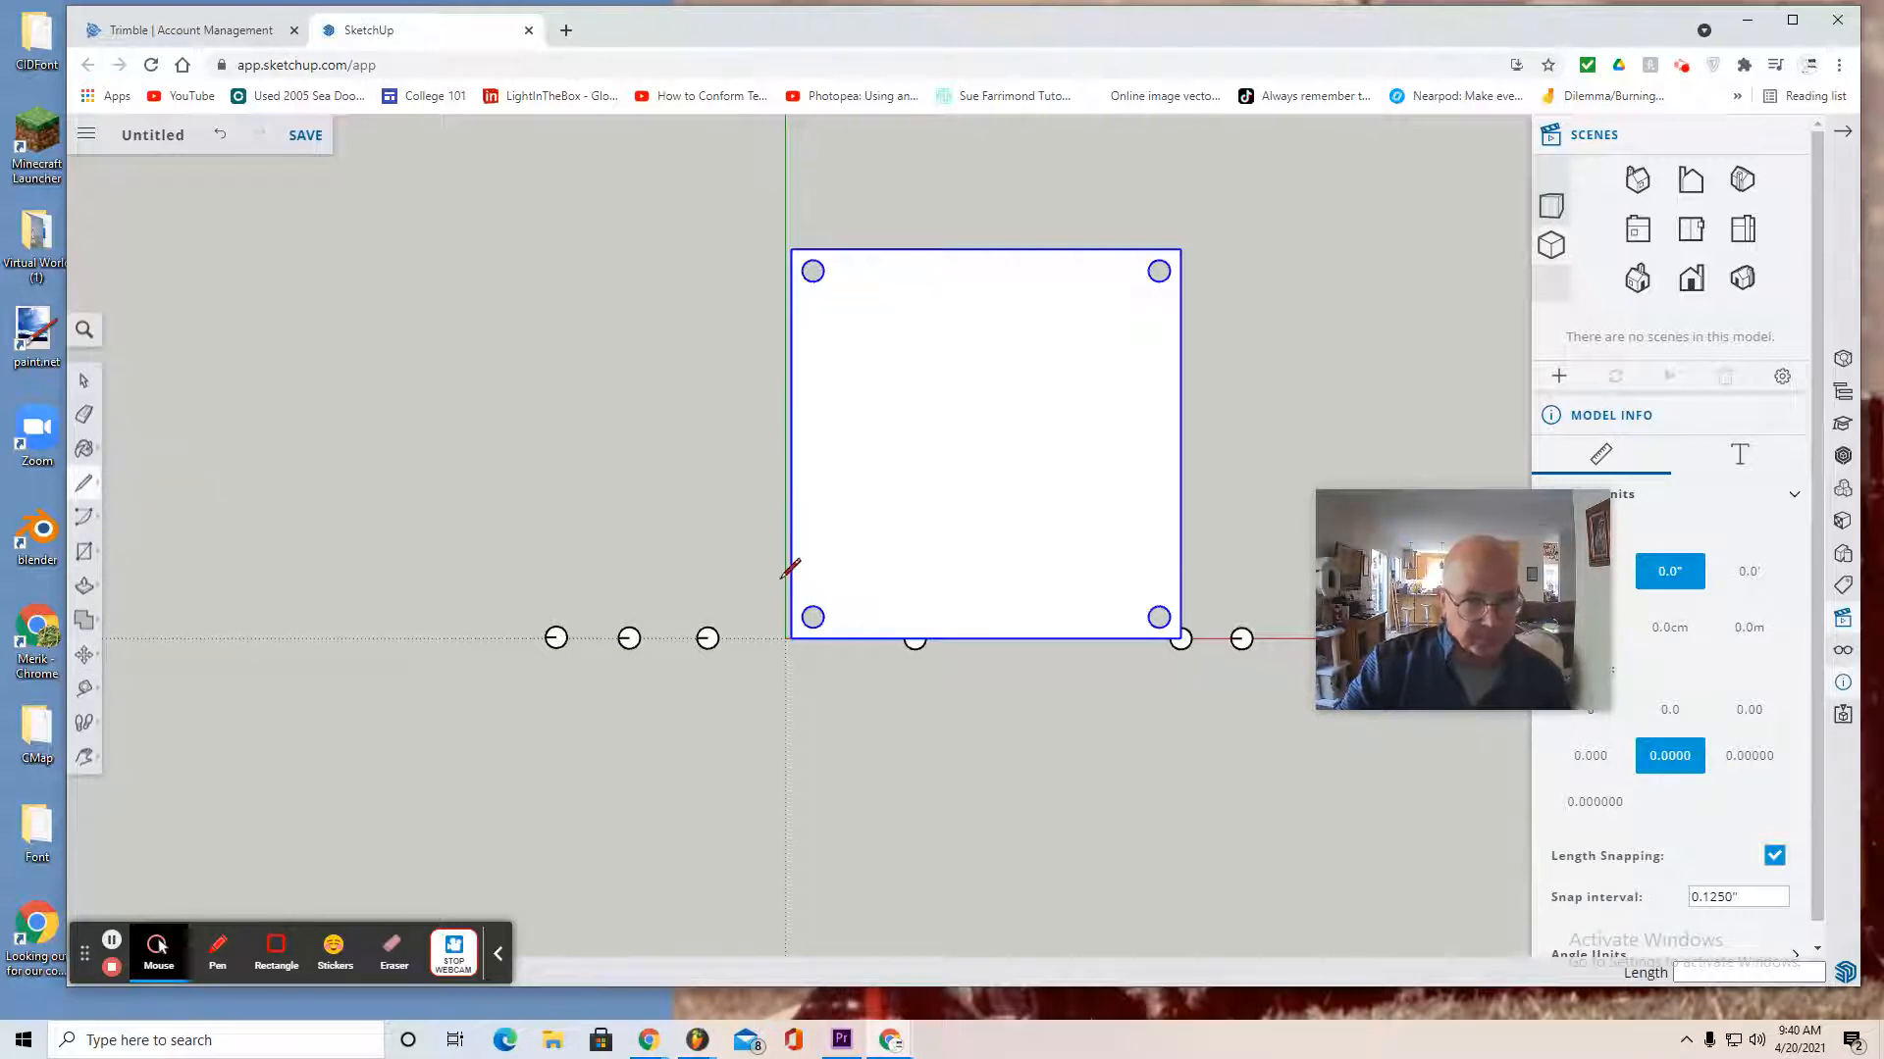
{"action": "scroll", "coordinate": [790, 569], "scroll_direction": "up", "scroll_amount": 4}
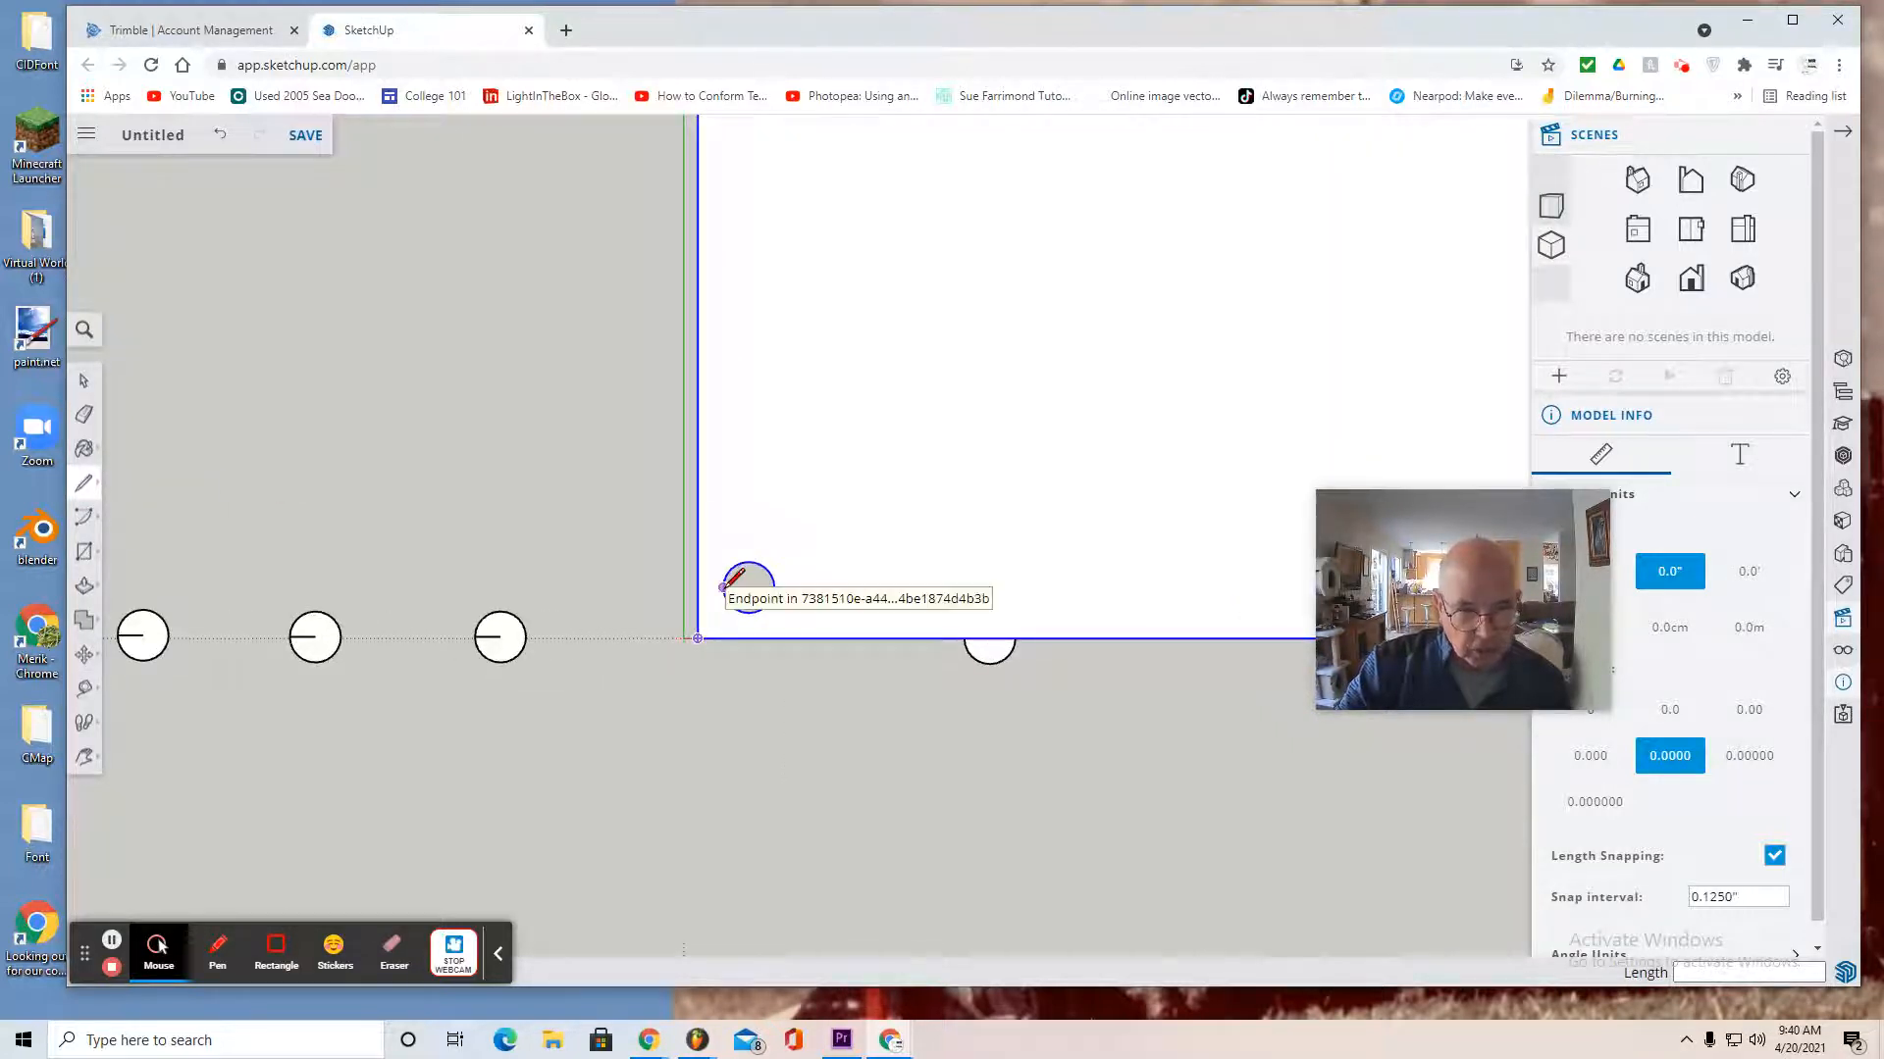
{"action": "left_click", "coordinate": [725, 586]}
{"action": "scroll", "coordinate": [736, 586], "scroll_direction": "up", "scroll_amount": 2}
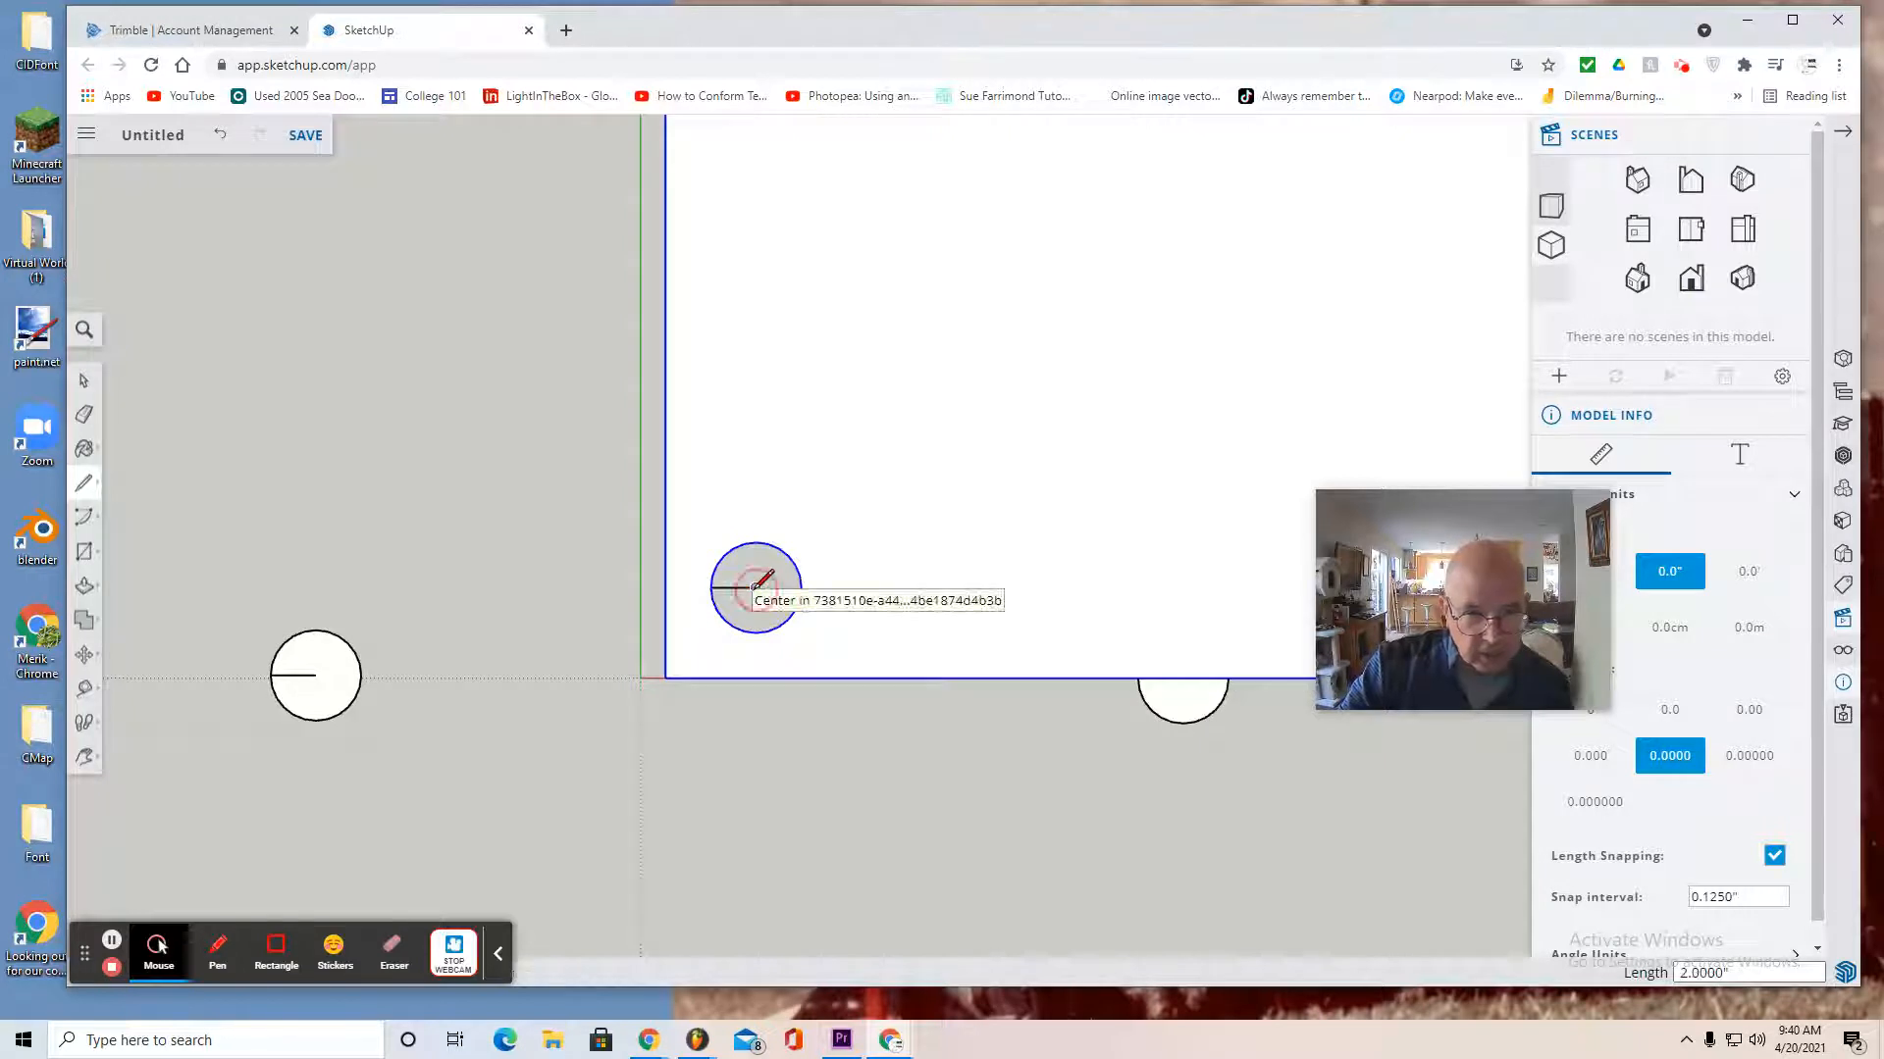
{"action": "left_click", "coordinate": [756, 587]}
{"action": "scroll", "coordinate": [773, 593], "scroll_direction": "down", "scroll_amount": 5}
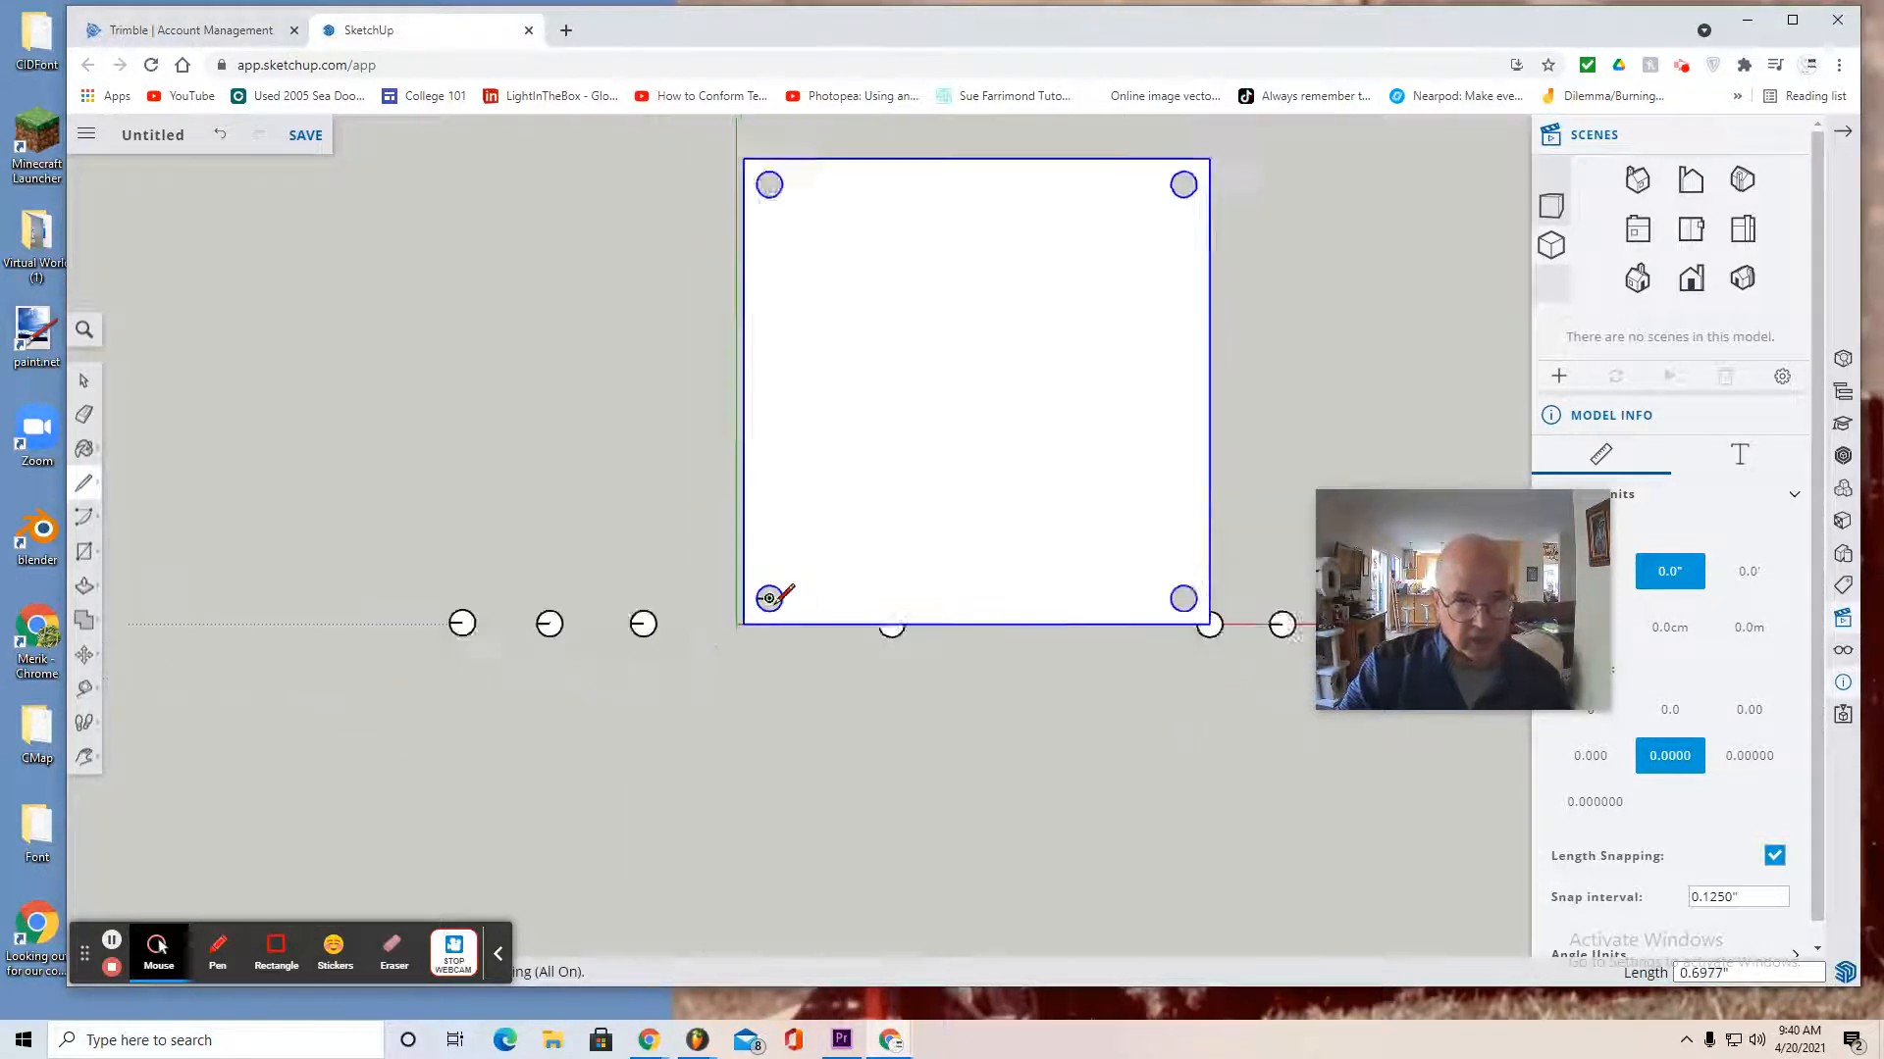
{"action": "left_click", "coordinate": [84, 380]}
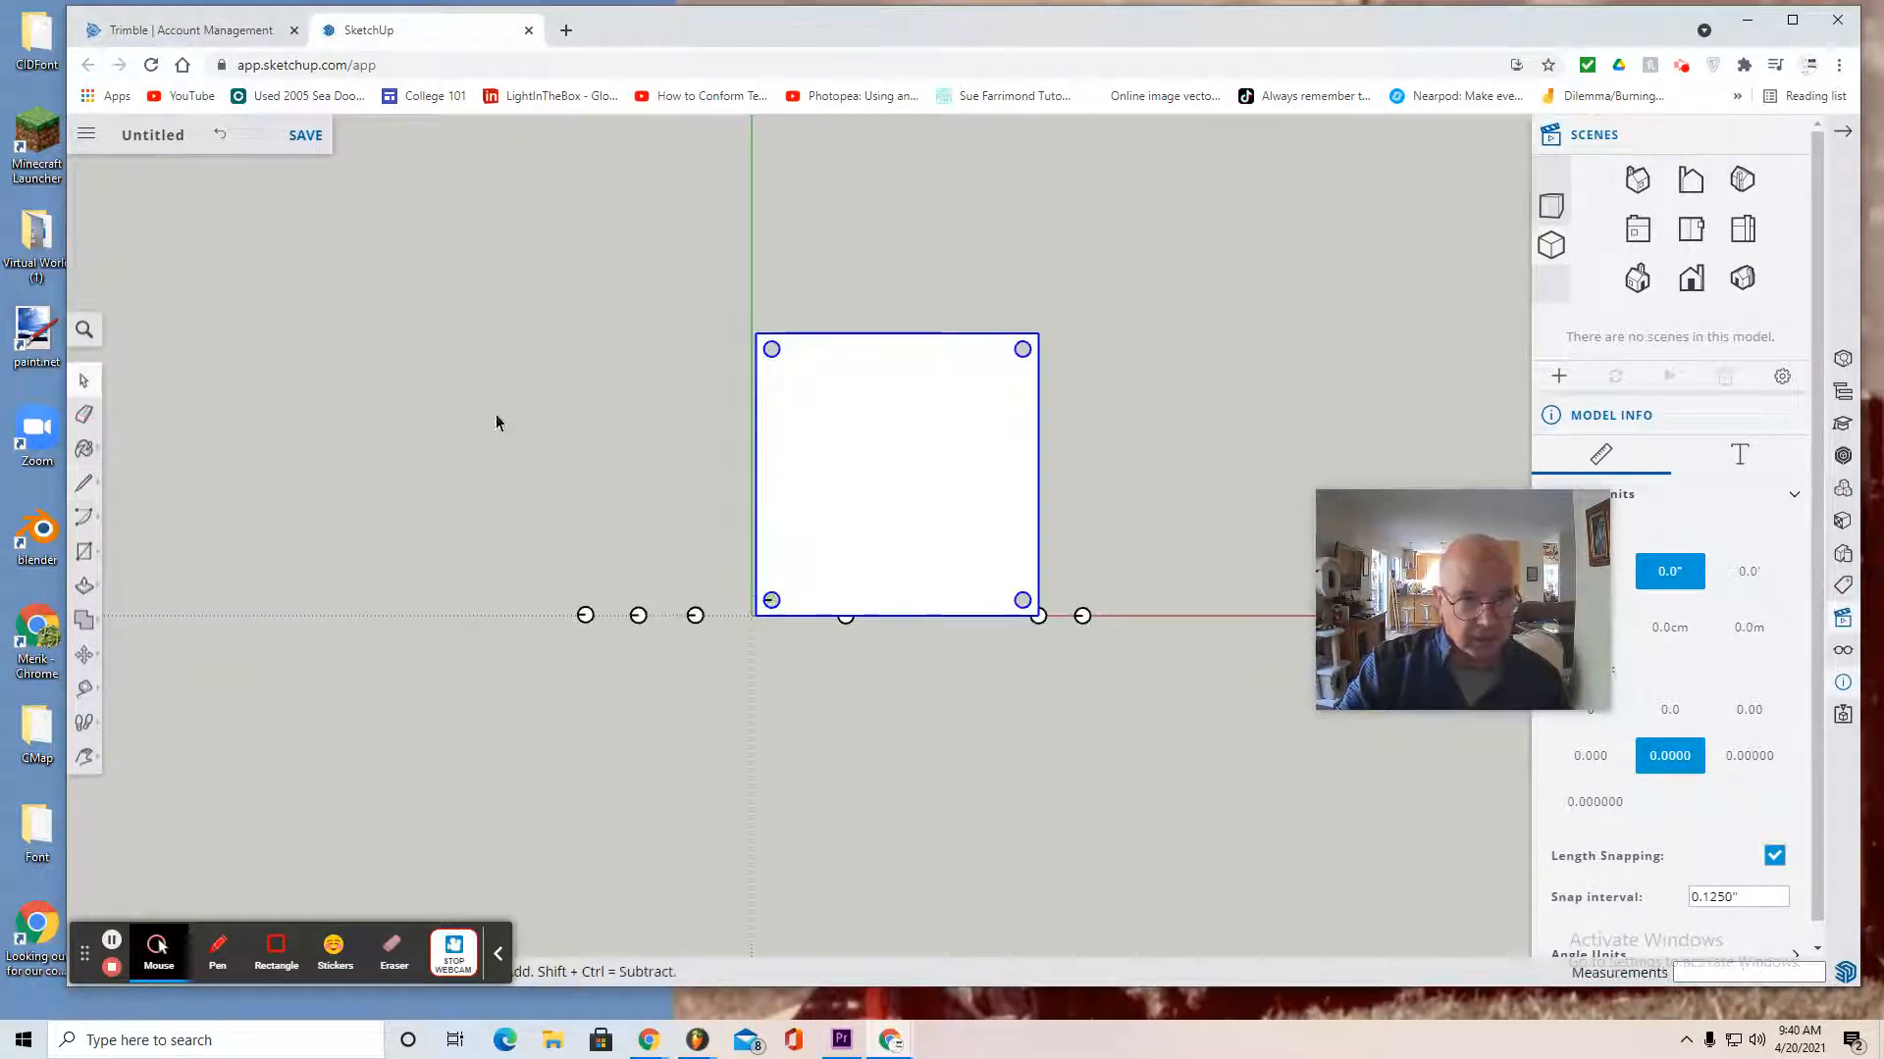
Draw a 2-inch radius line from edge to centre in the platform's far hole beside the green axis
{"action": "left_click", "coordinate": [84, 482]}
{"action": "scroll", "coordinate": [760, 331], "scroll_direction": "up", "scroll_amount": 3}
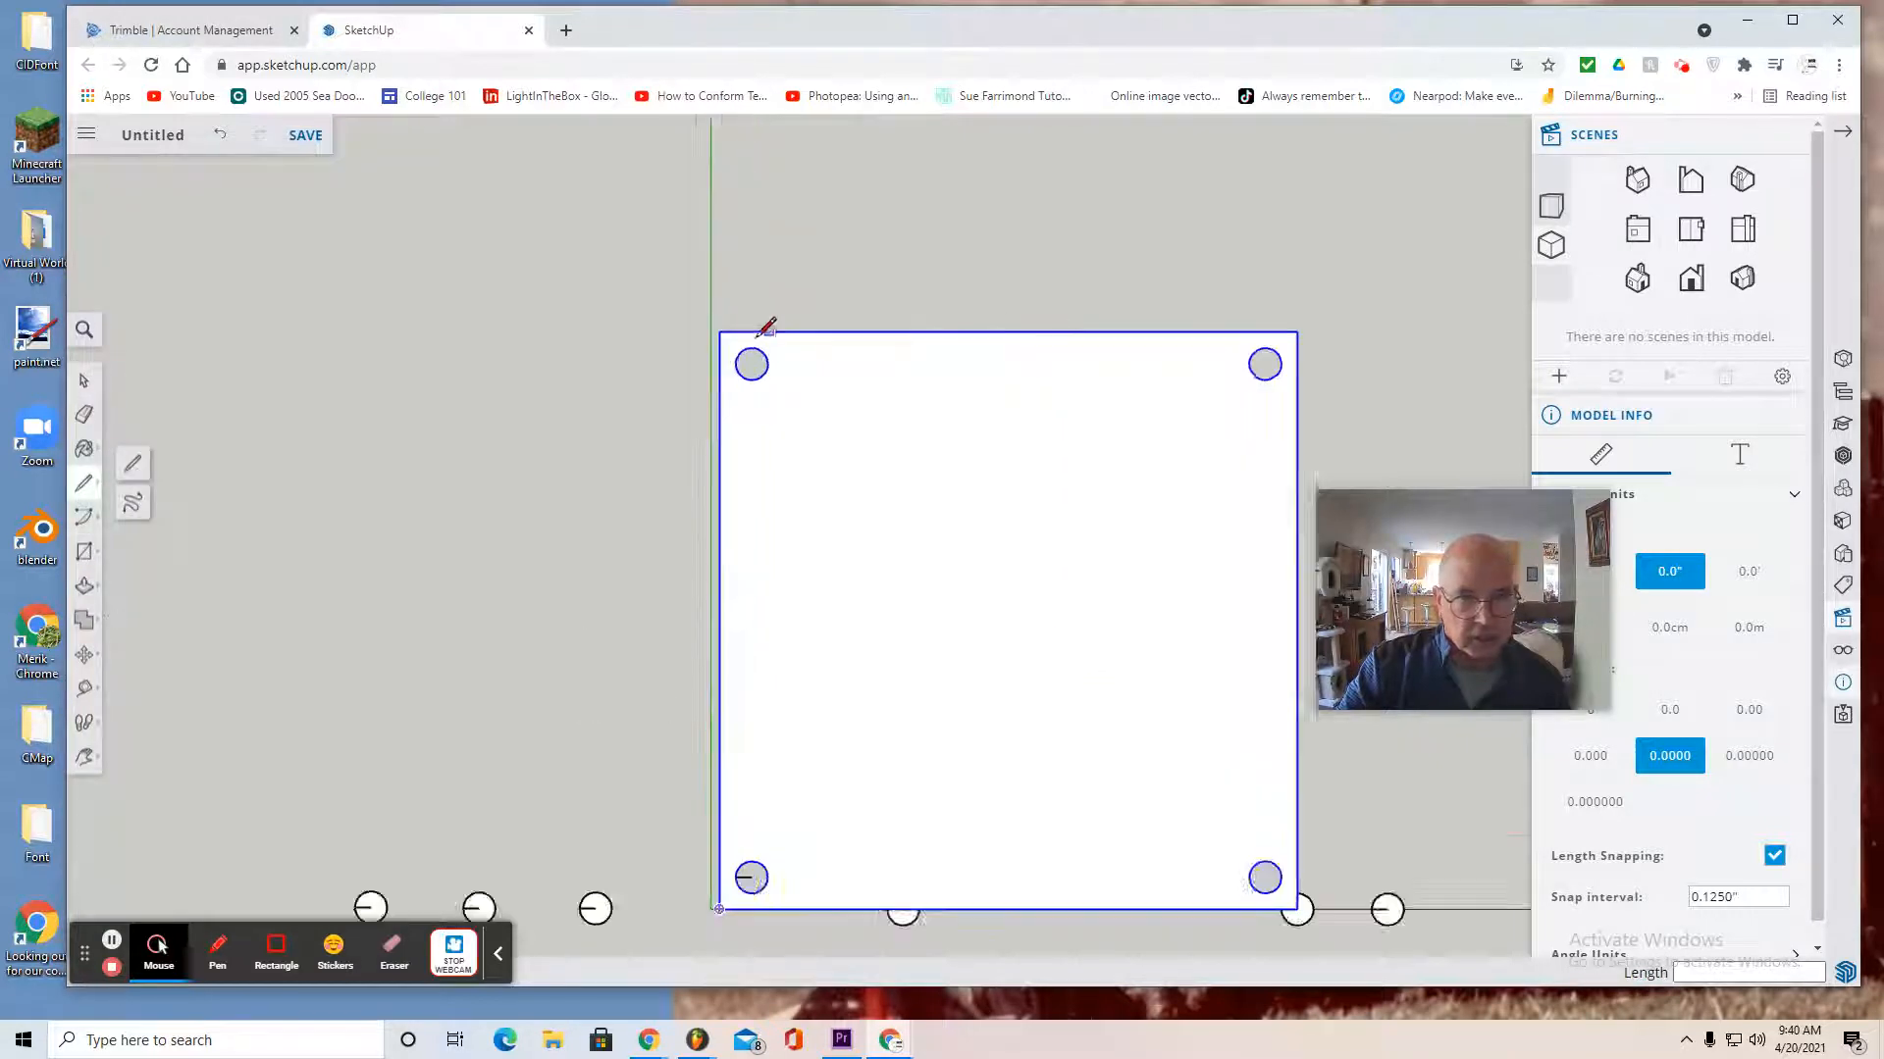
{"action": "scroll", "coordinate": [761, 331], "scroll_direction": "up", "scroll_amount": 2}
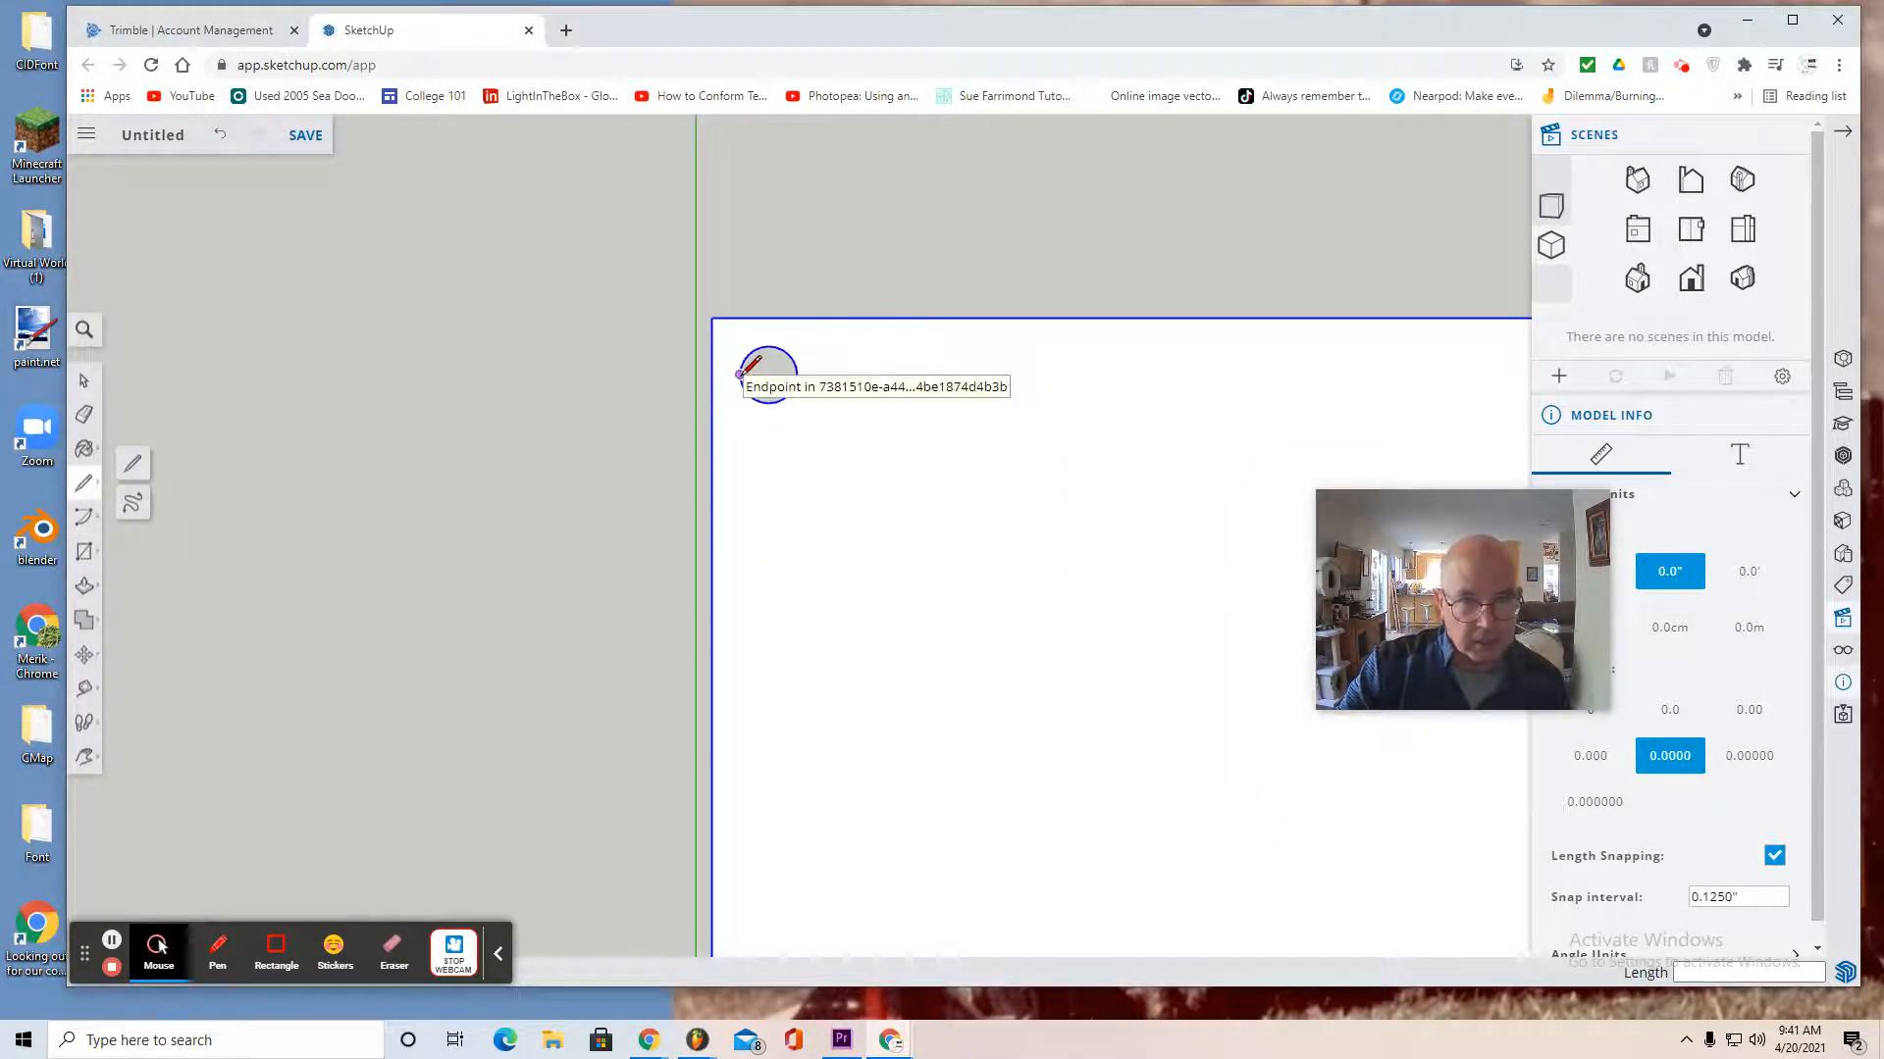
{"action": "left_click", "coordinate": [740, 374]}
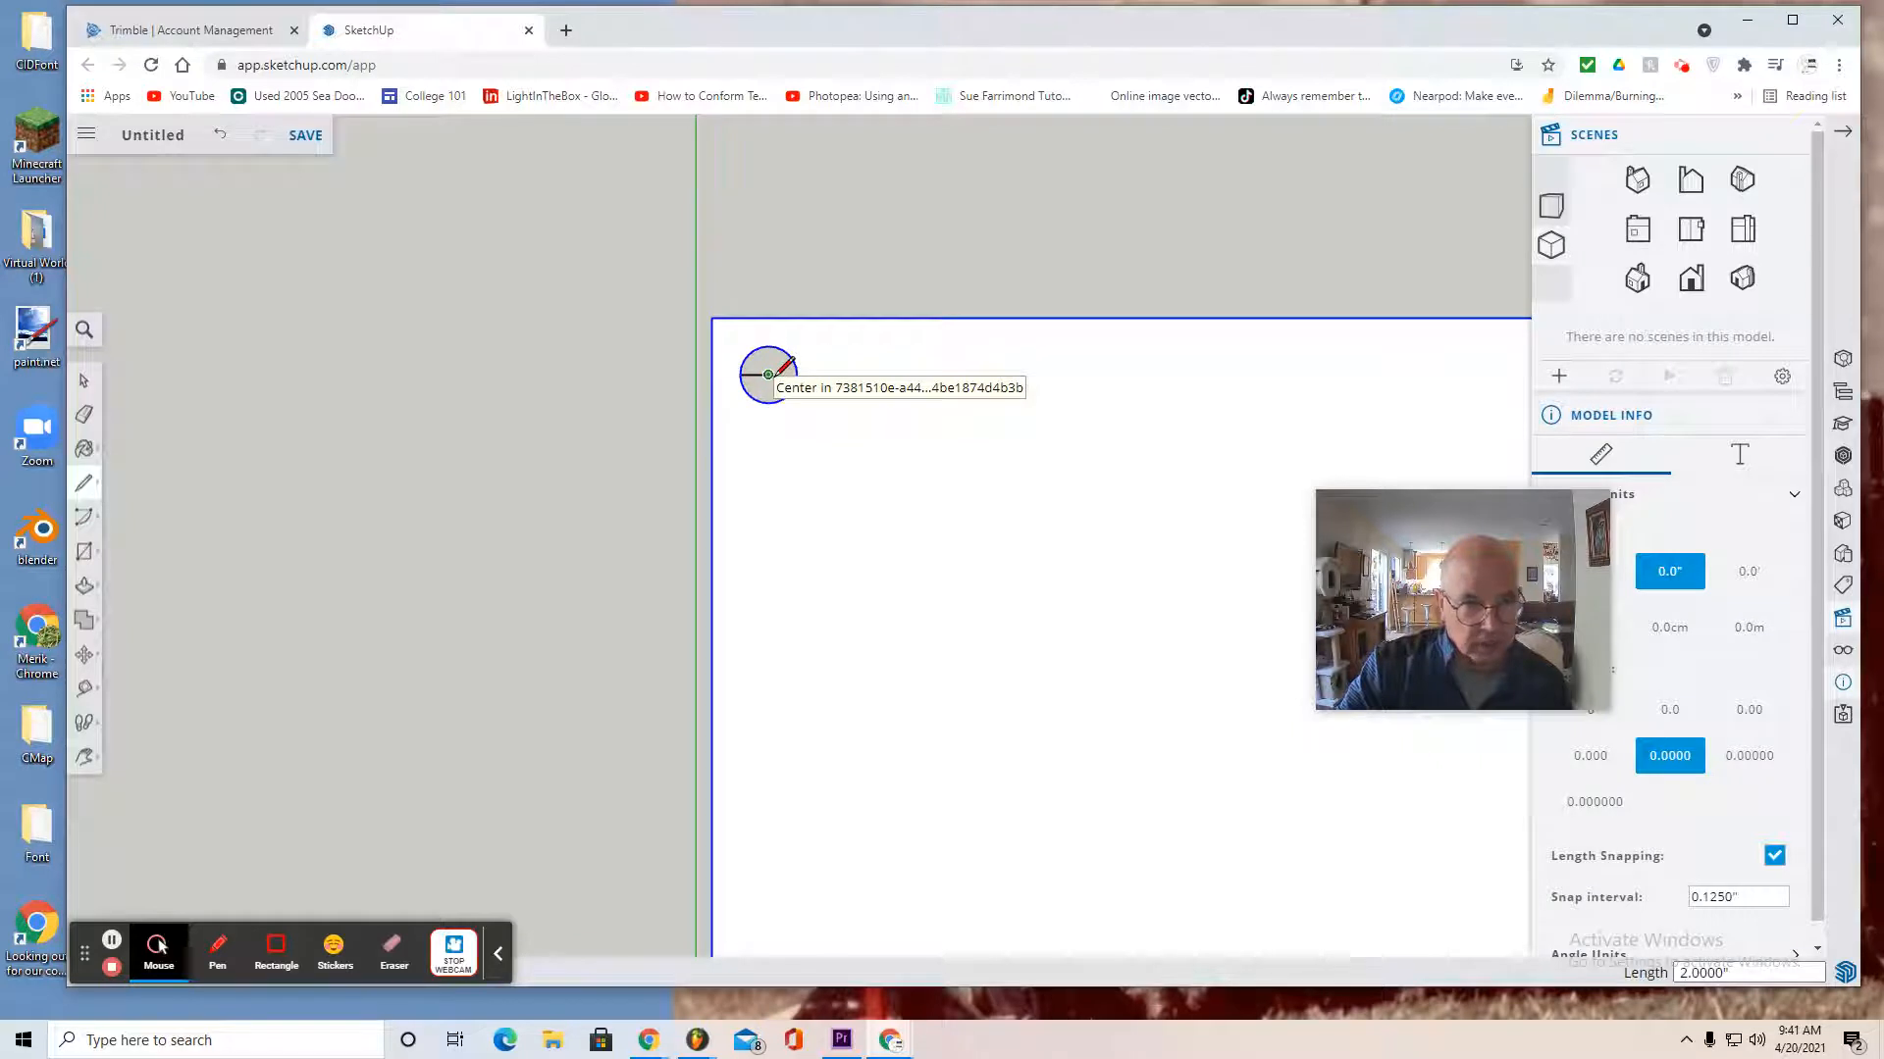
{"action": "left_click", "coordinate": [84, 380]}
{"action": "scroll", "coordinate": [620, 500], "scroll_direction": "down", "scroll_amount": 2}
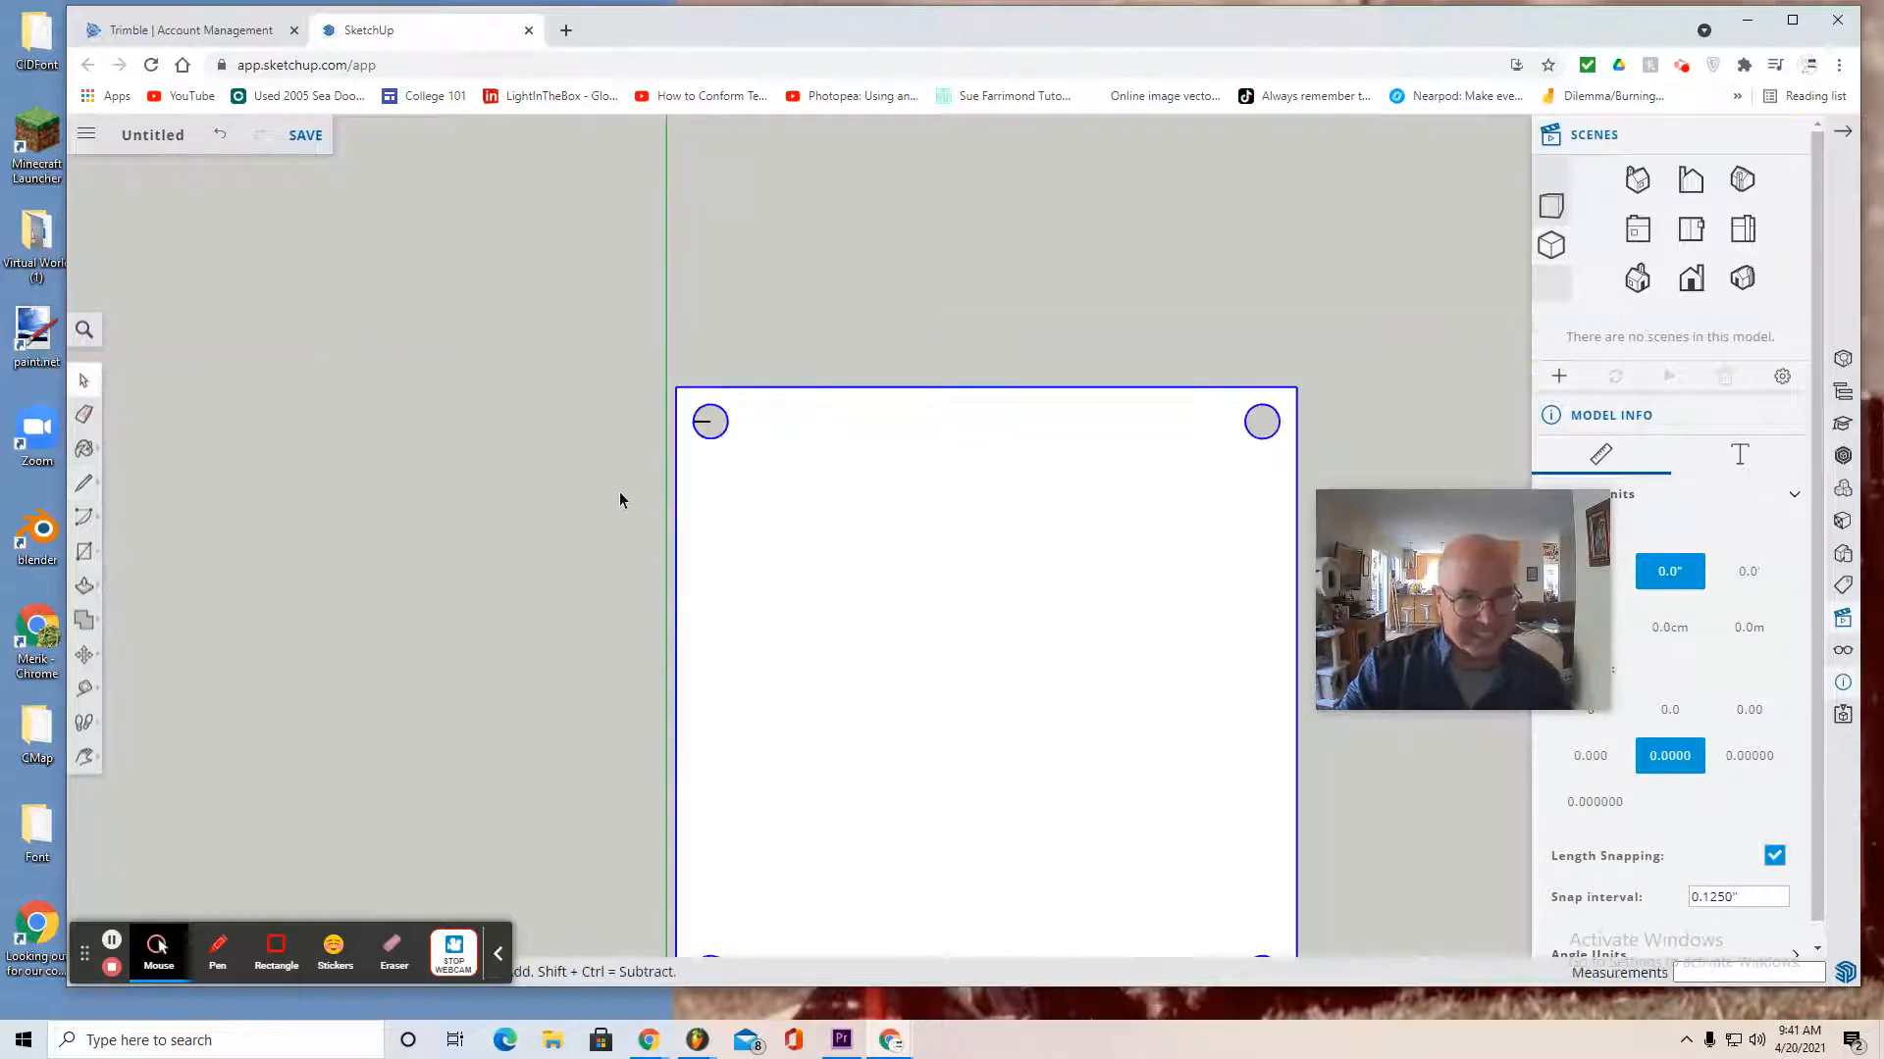
Draw a 2-inch radius line from edge to centre in the platform hole diagonally opposite the origin
{"action": "scroll", "coordinate": [620, 501], "scroll_direction": "down", "scroll_amount": 2}
{"action": "scroll", "coordinate": [1095, 455], "scroll_direction": "up", "scroll_amount": 5}
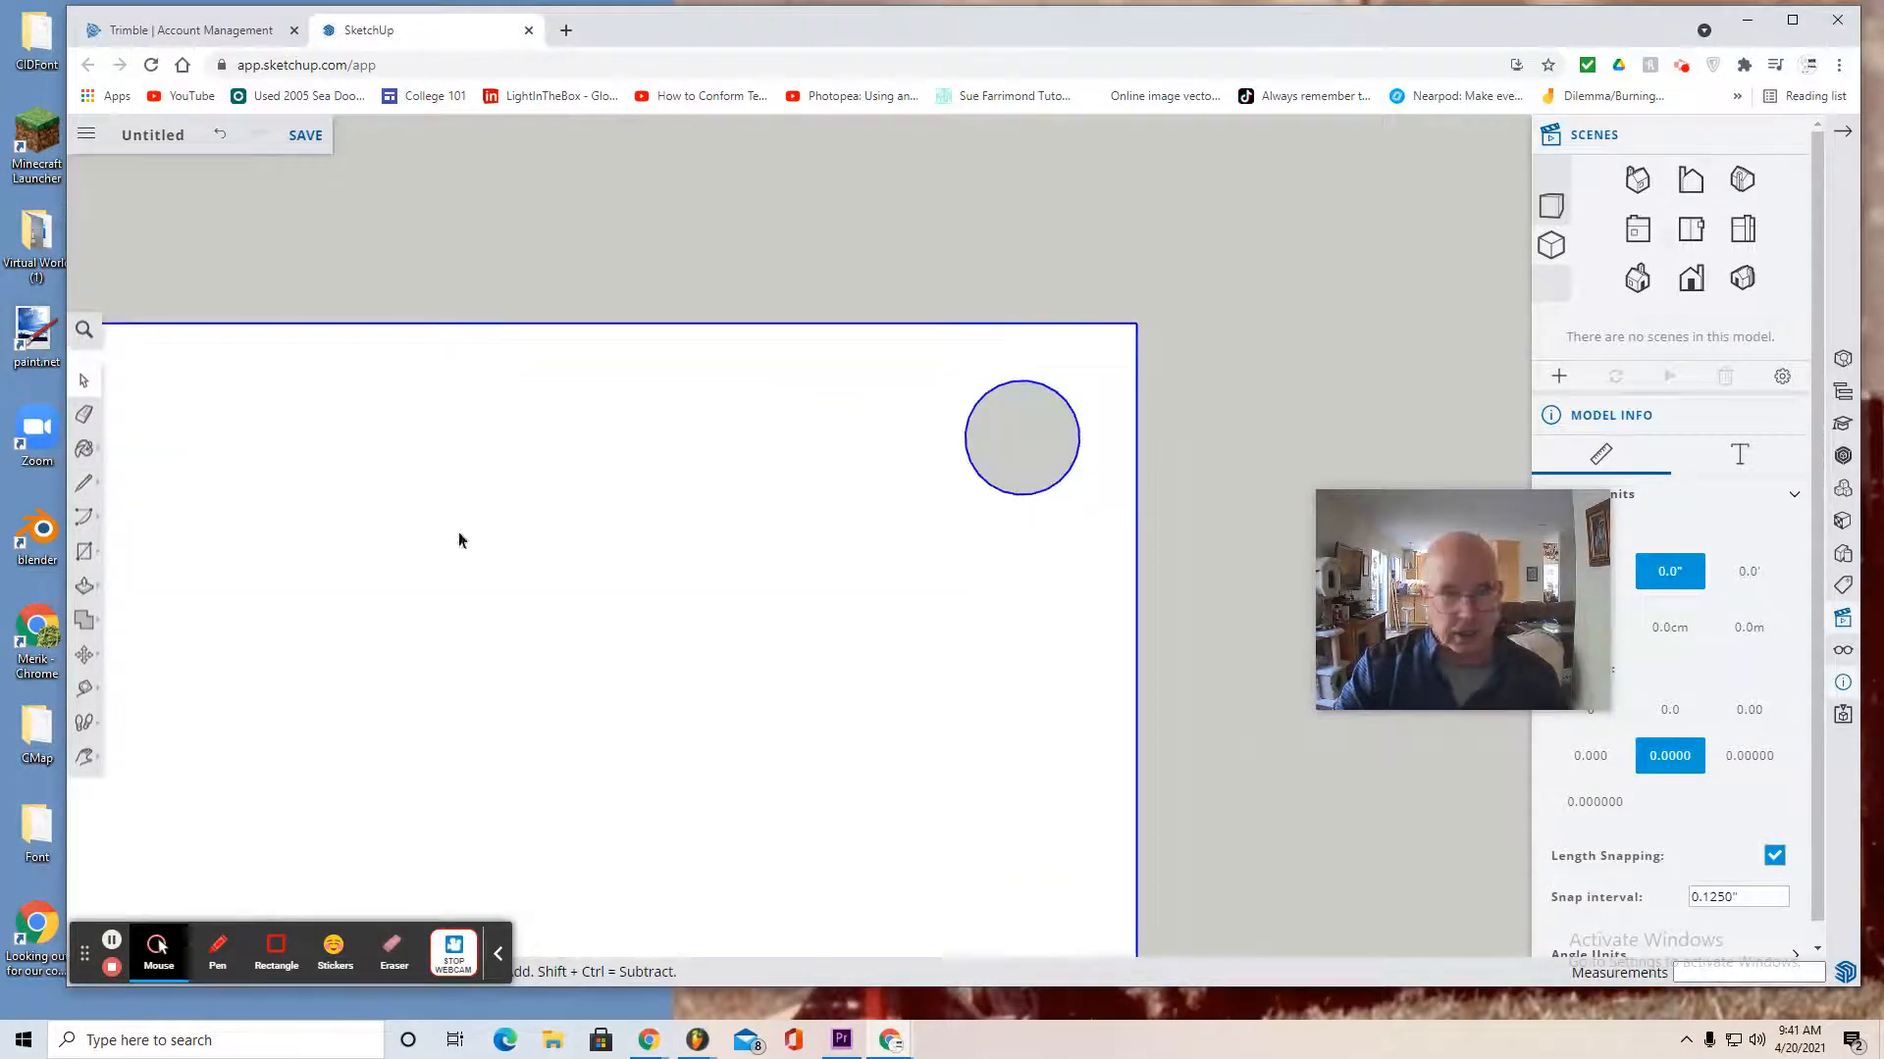
{"action": "left_click", "coordinate": [87, 480]}
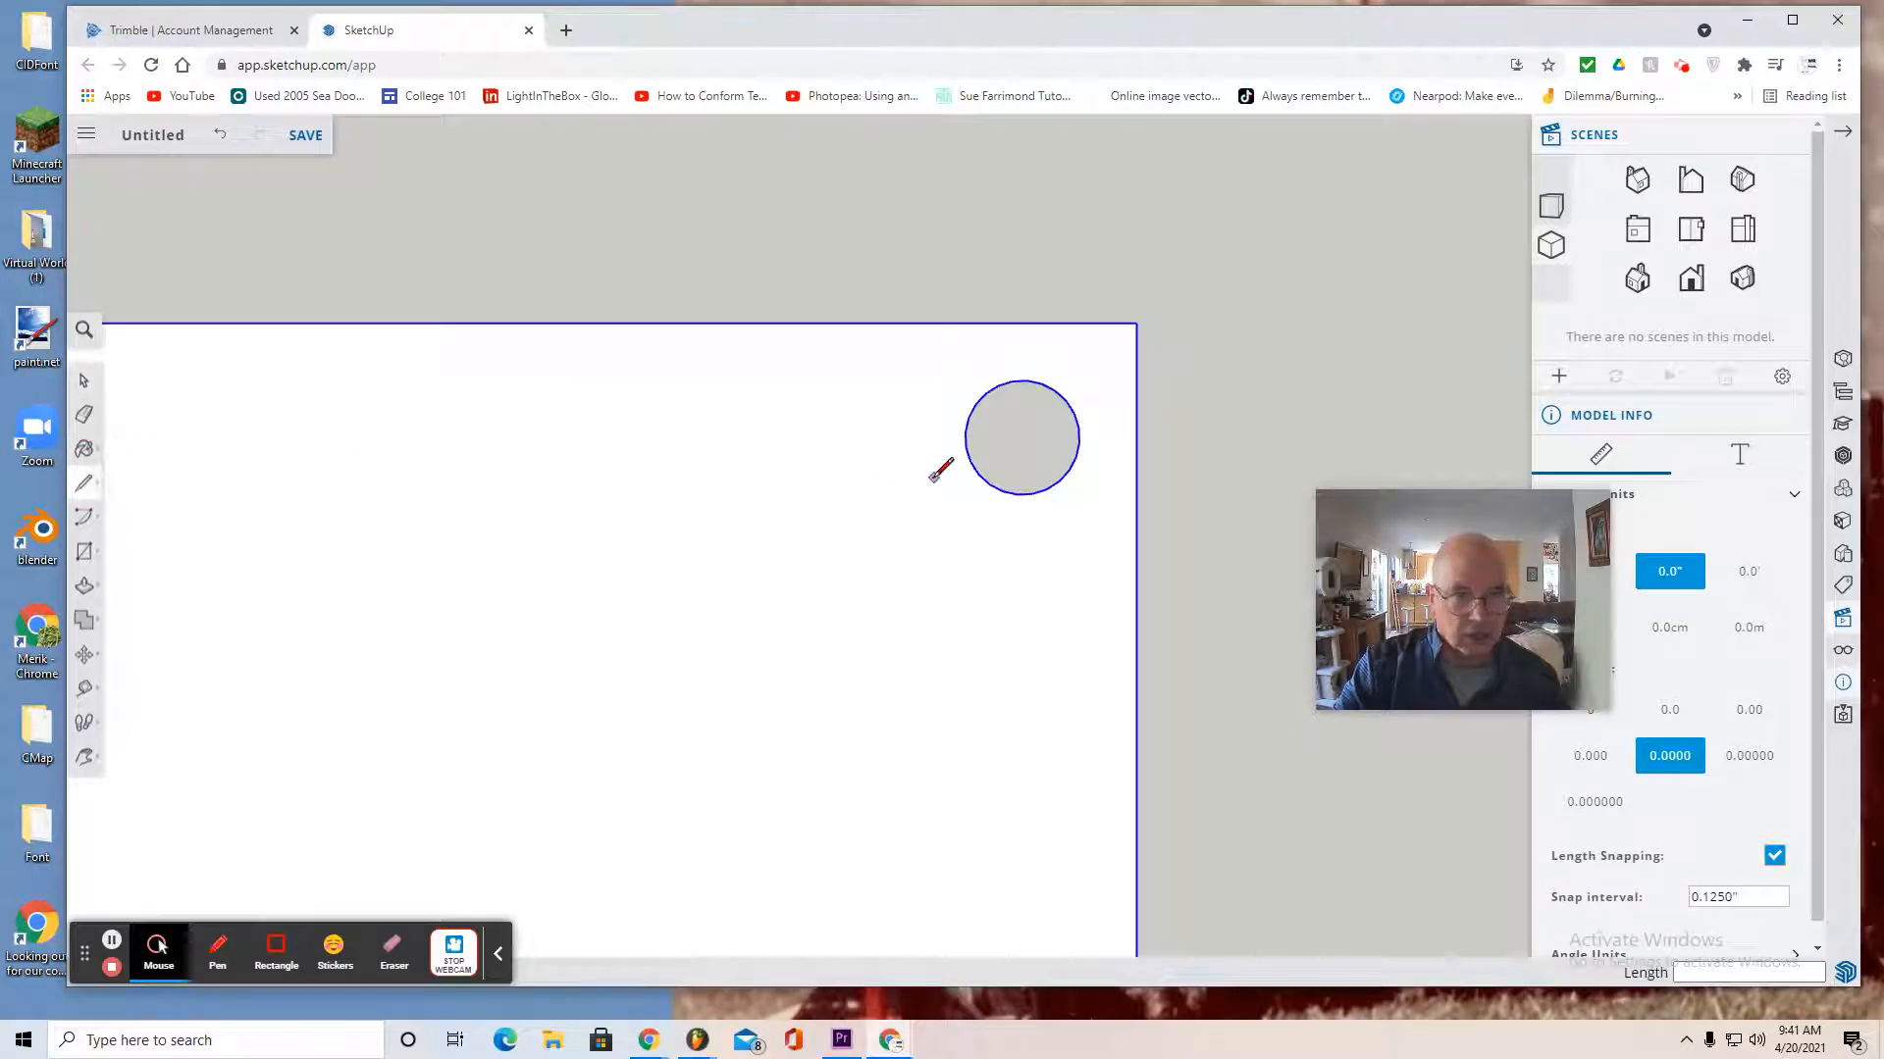
{"action": "left_click", "coordinate": [966, 433]}
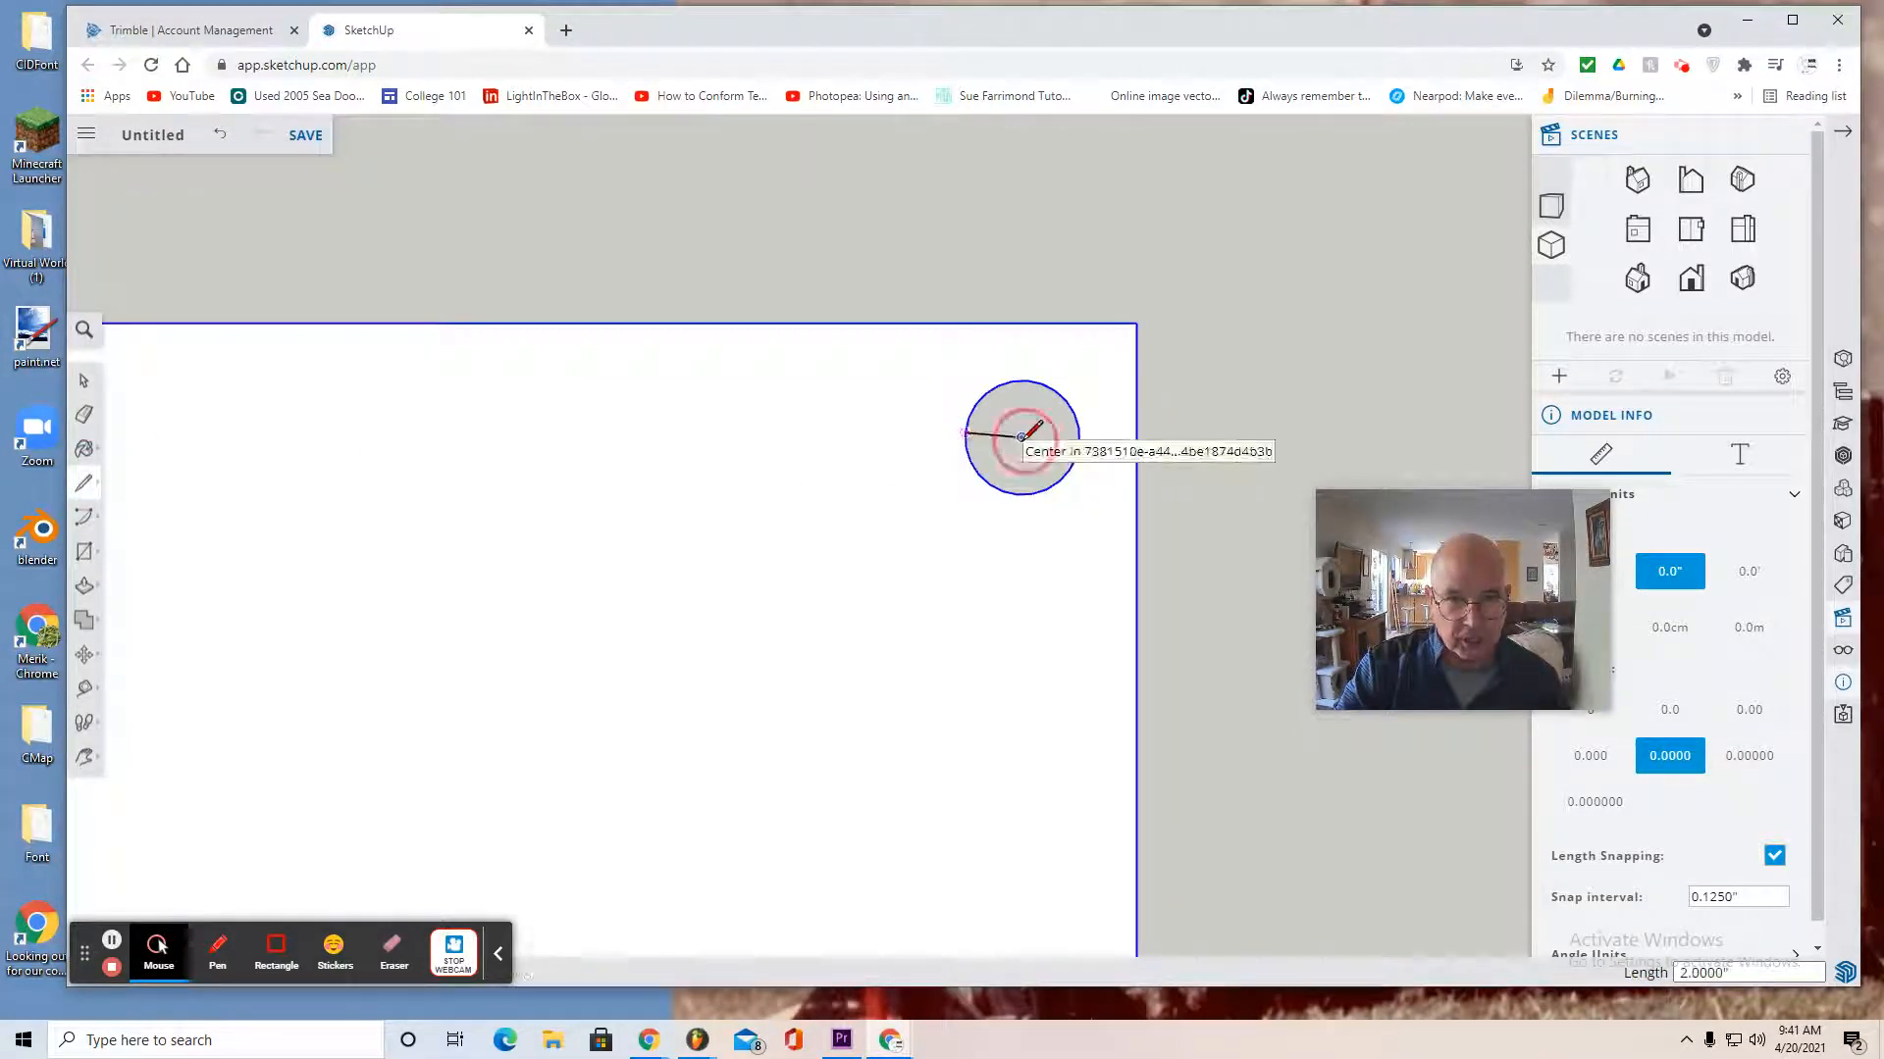
{"action": "left_click", "coordinate": [1022, 436]}
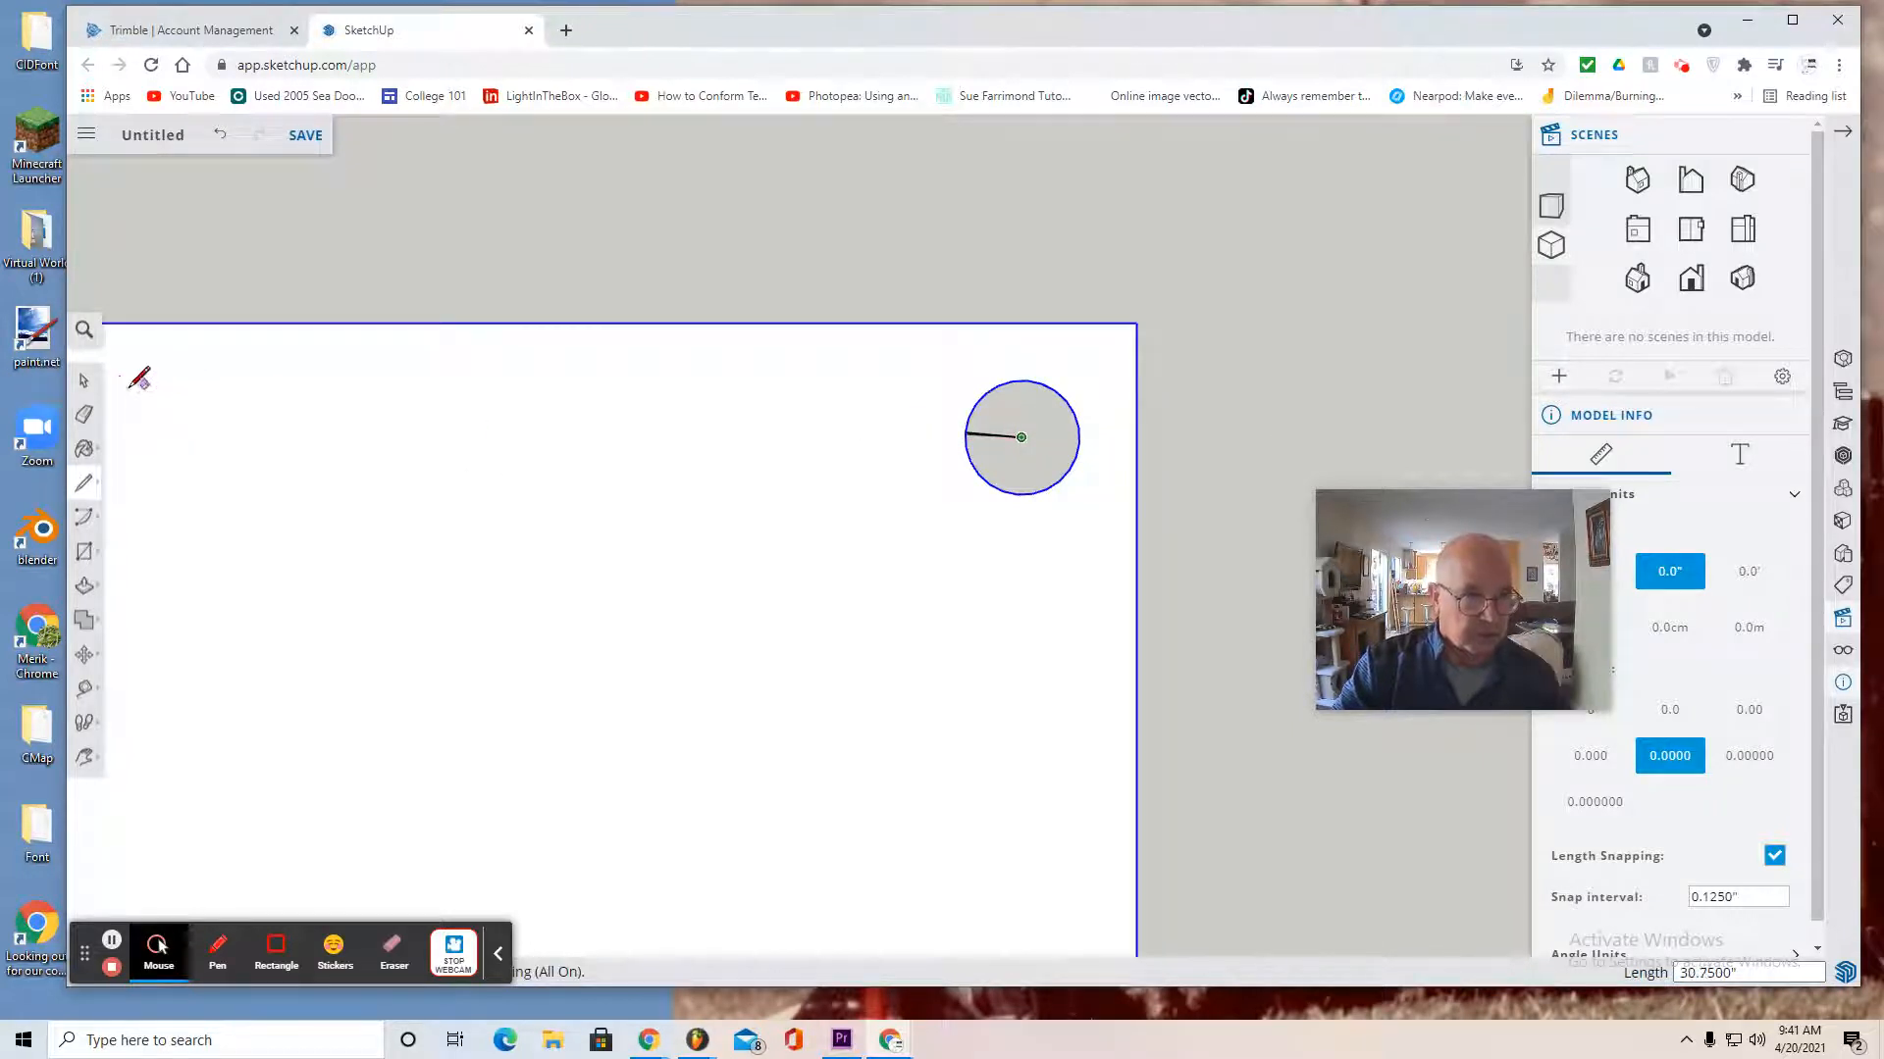
{"action": "left_click", "coordinate": [83, 381]}
Draw a 2-inch radius line from edge to centre in the platform's remaining hole beside the red axis
{"action": "scroll", "coordinate": [597, 692], "scroll_direction": "down", "scroll_amount": 3}
{"action": "scroll", "coordinate": [597, 691], "scroll_direction": "down", "scroll_amount": 3}
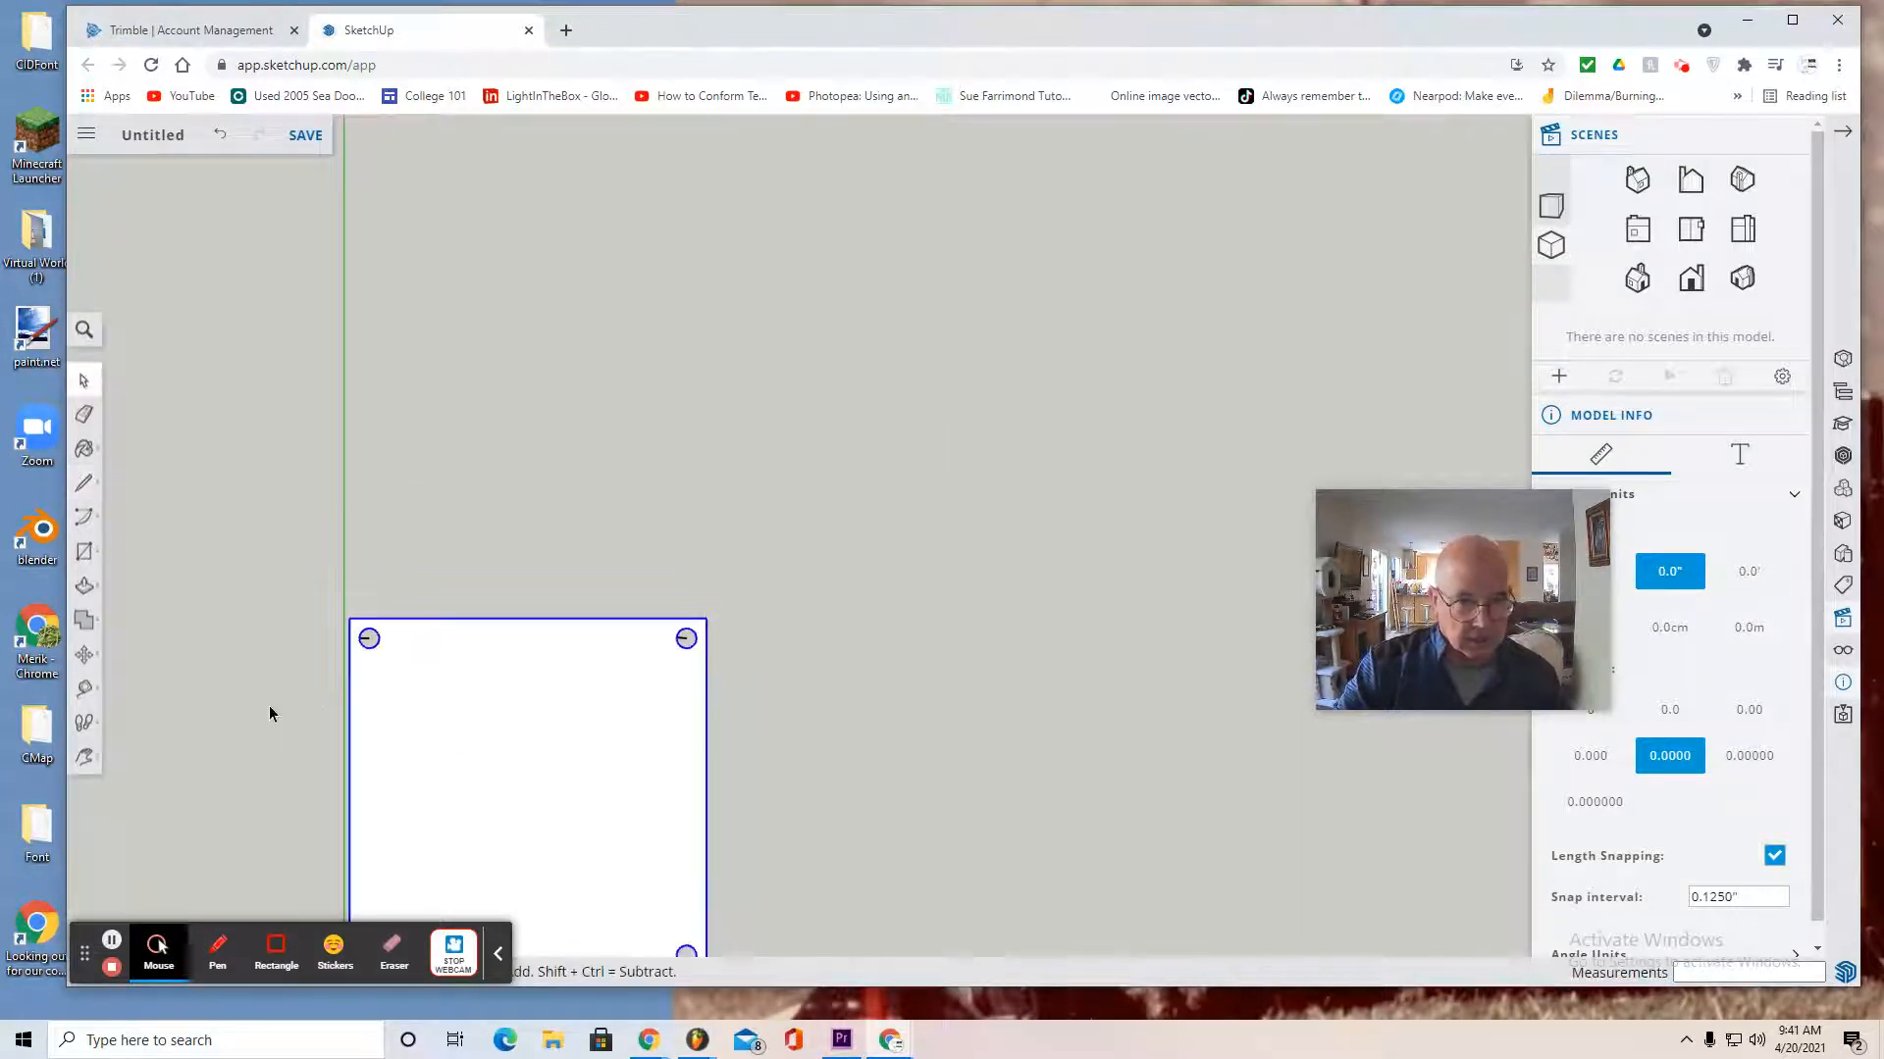
{"action": "left_click", "coordinate": [84, 757]}
{"action": "left_click", "coordinate": [155, 726]}
{"action": "left_click_drag", "start_coordinate": [509, 804], "coordinate": [471, 442]}
{"action": "scroll", "coordinate": [646, 647], "scroll_direction": "up", "scroll_amount": 5}
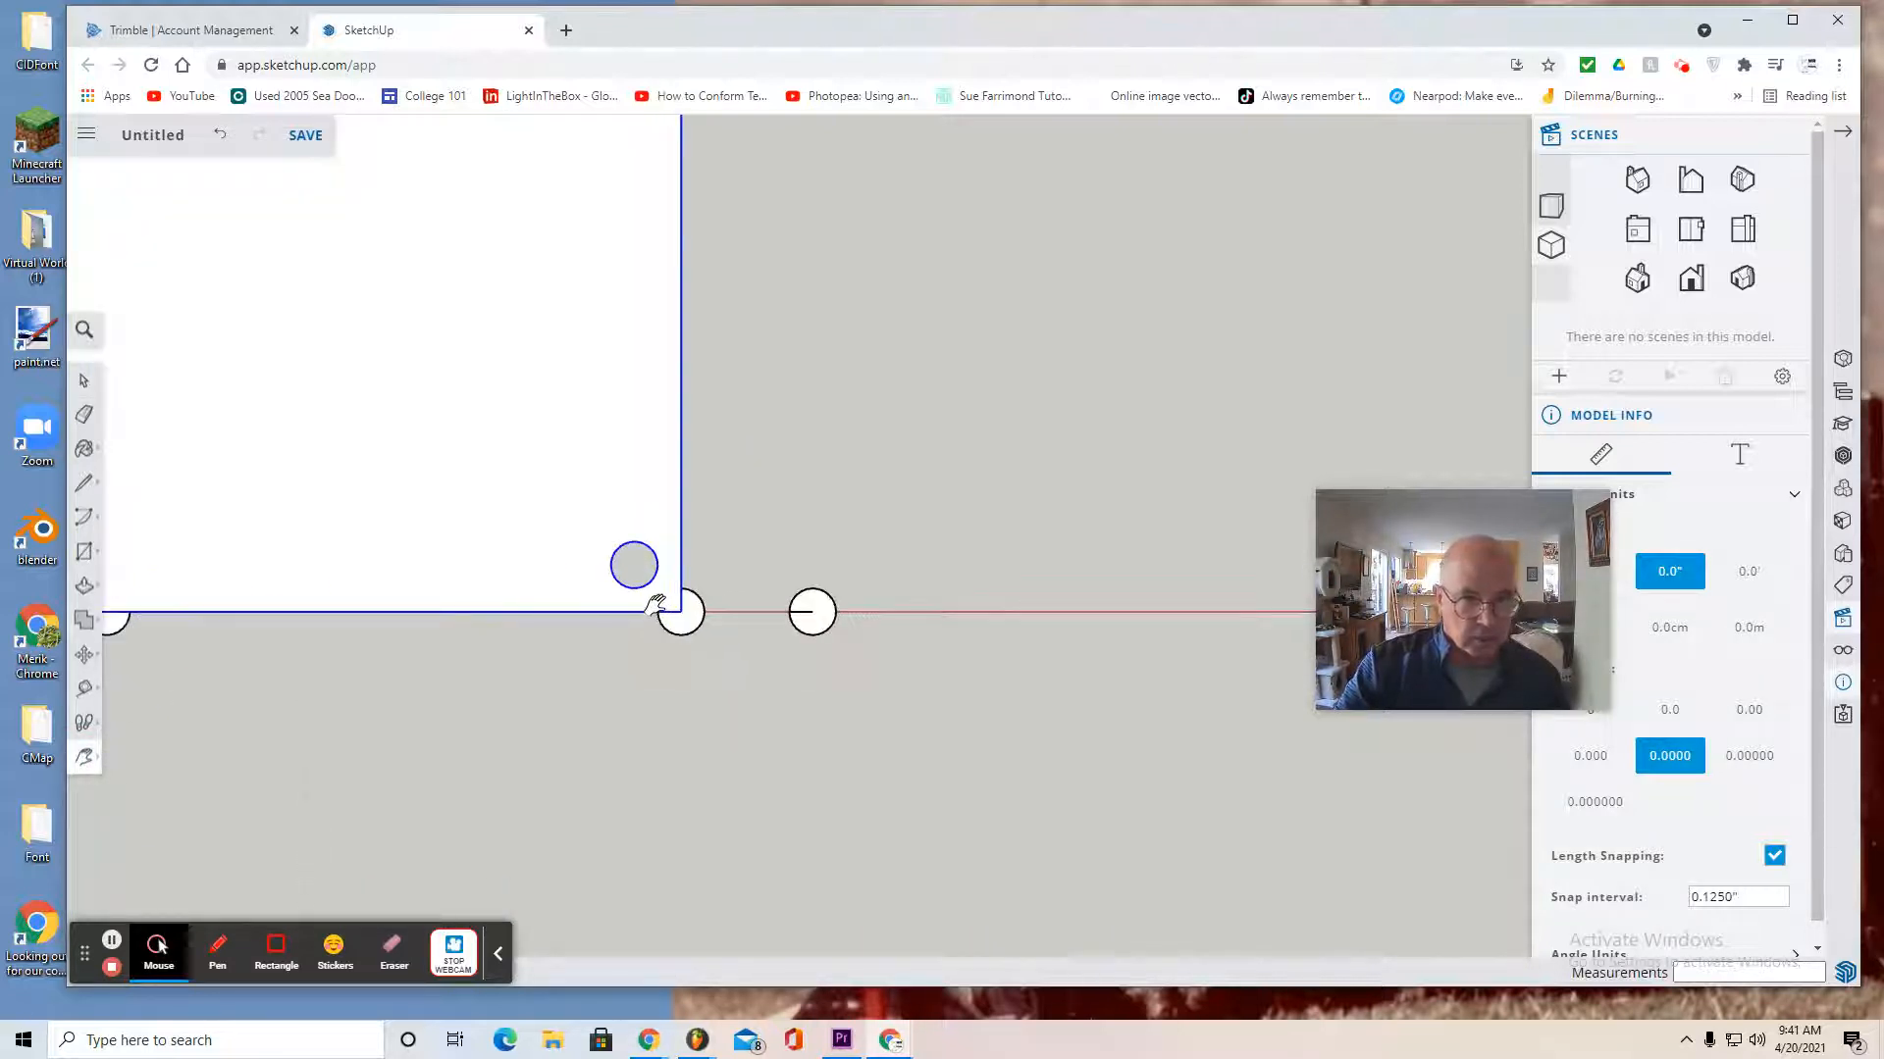
{"action": "left_click", "coordinate": [84, 380]}
{"action": "left_click", "coordinate": [84, 483]}
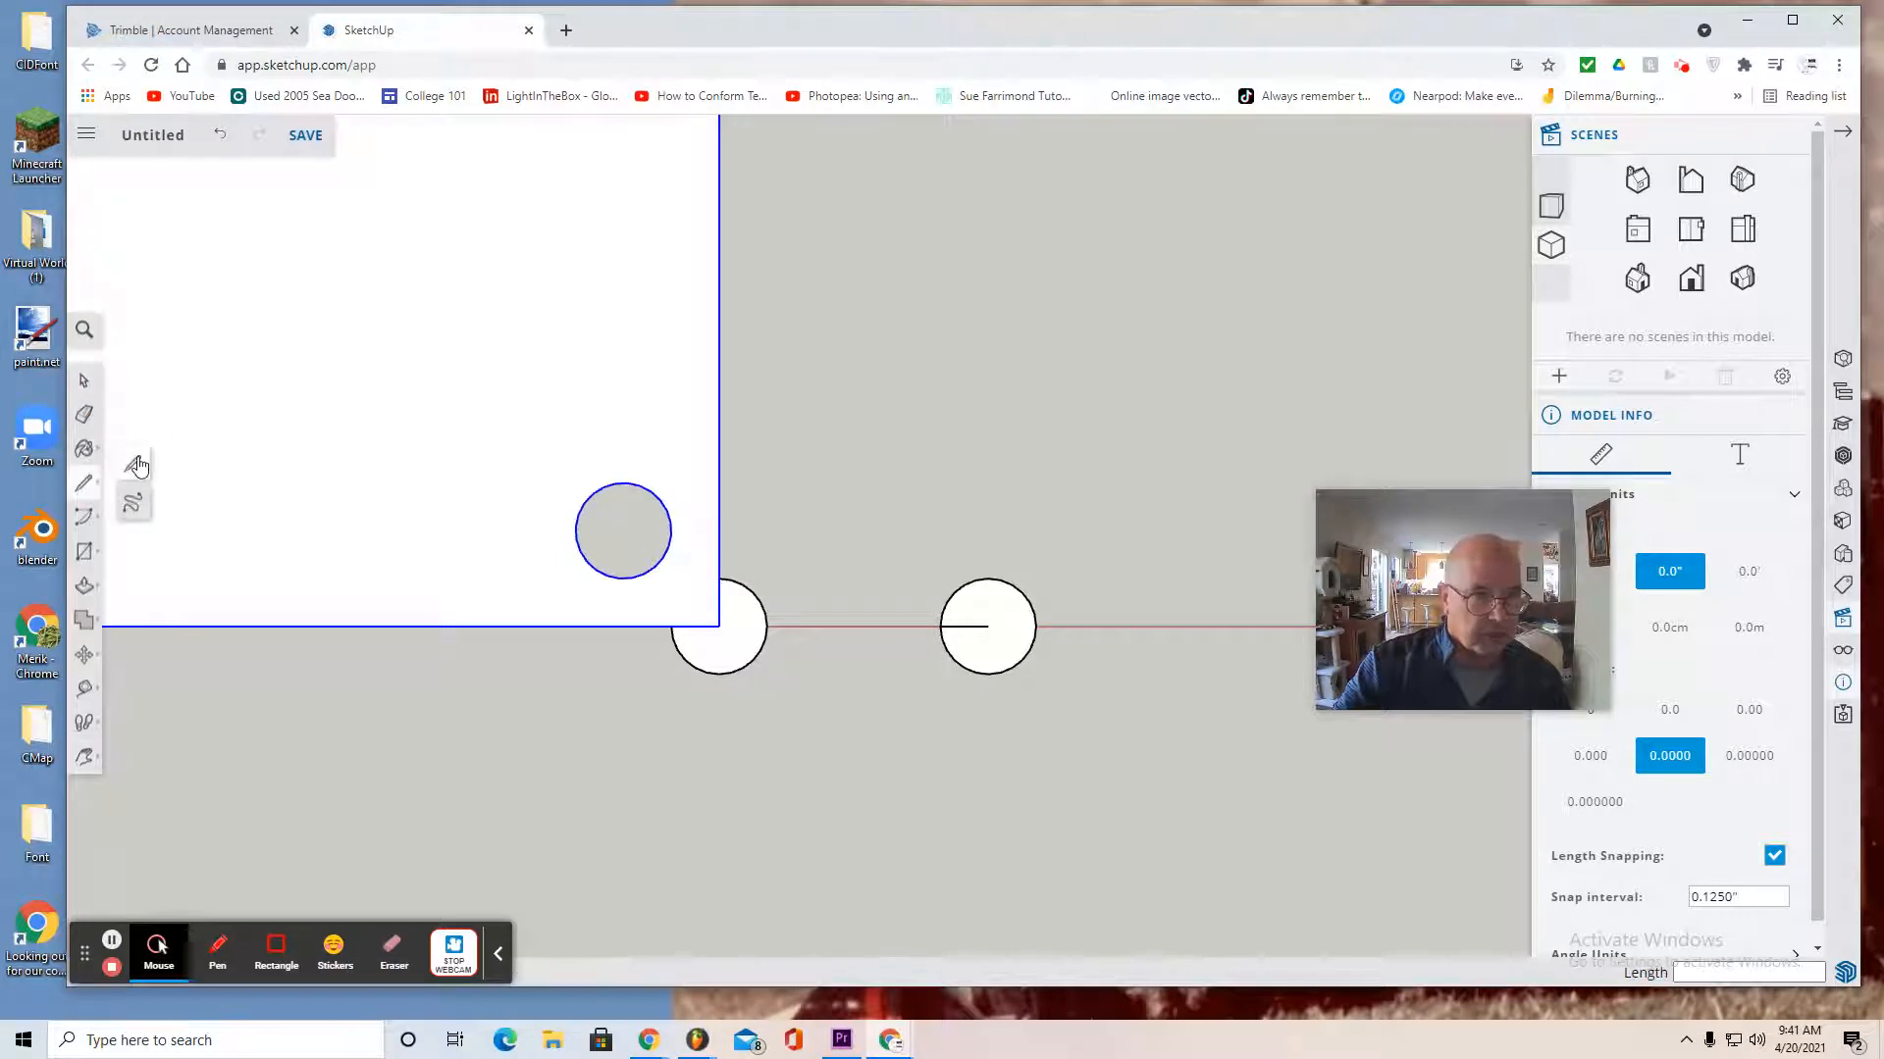
{"action": "left_click", "coordinate": [576, 526]}
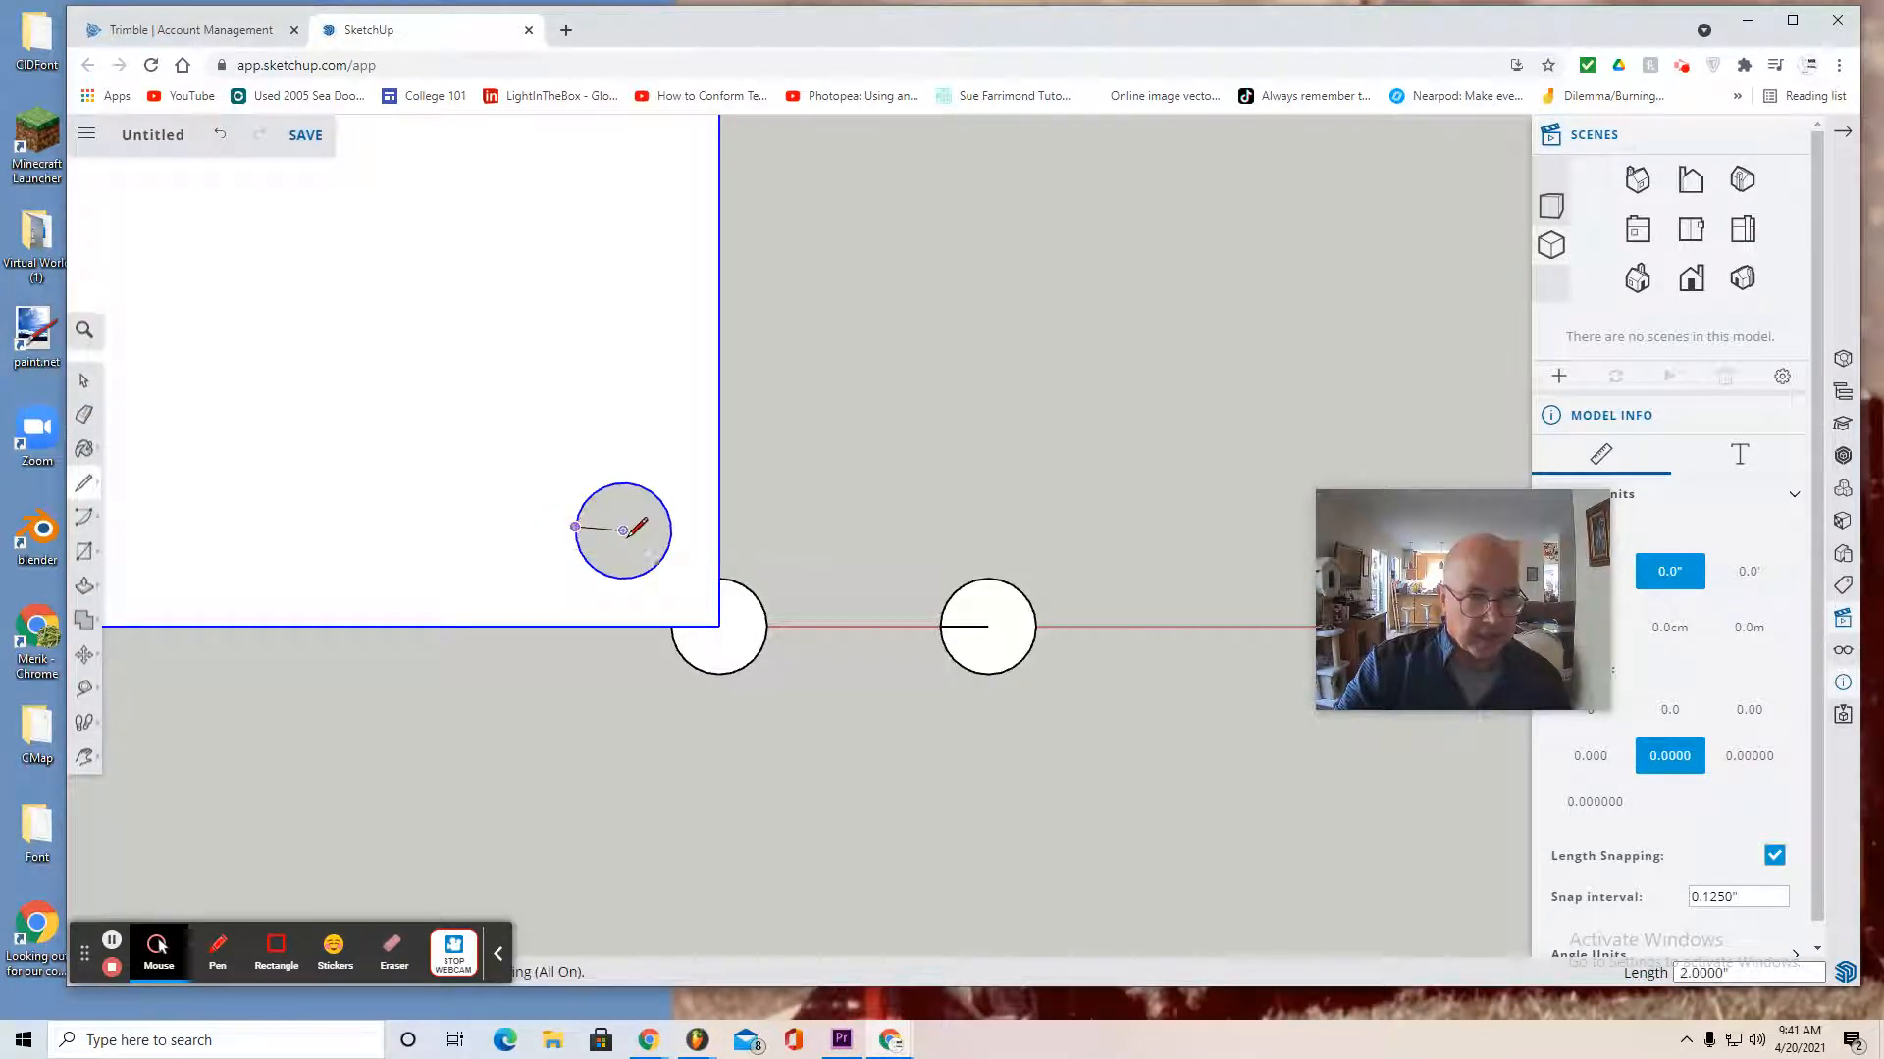
{"action": "left_click", "coordinate": [624, 530]}
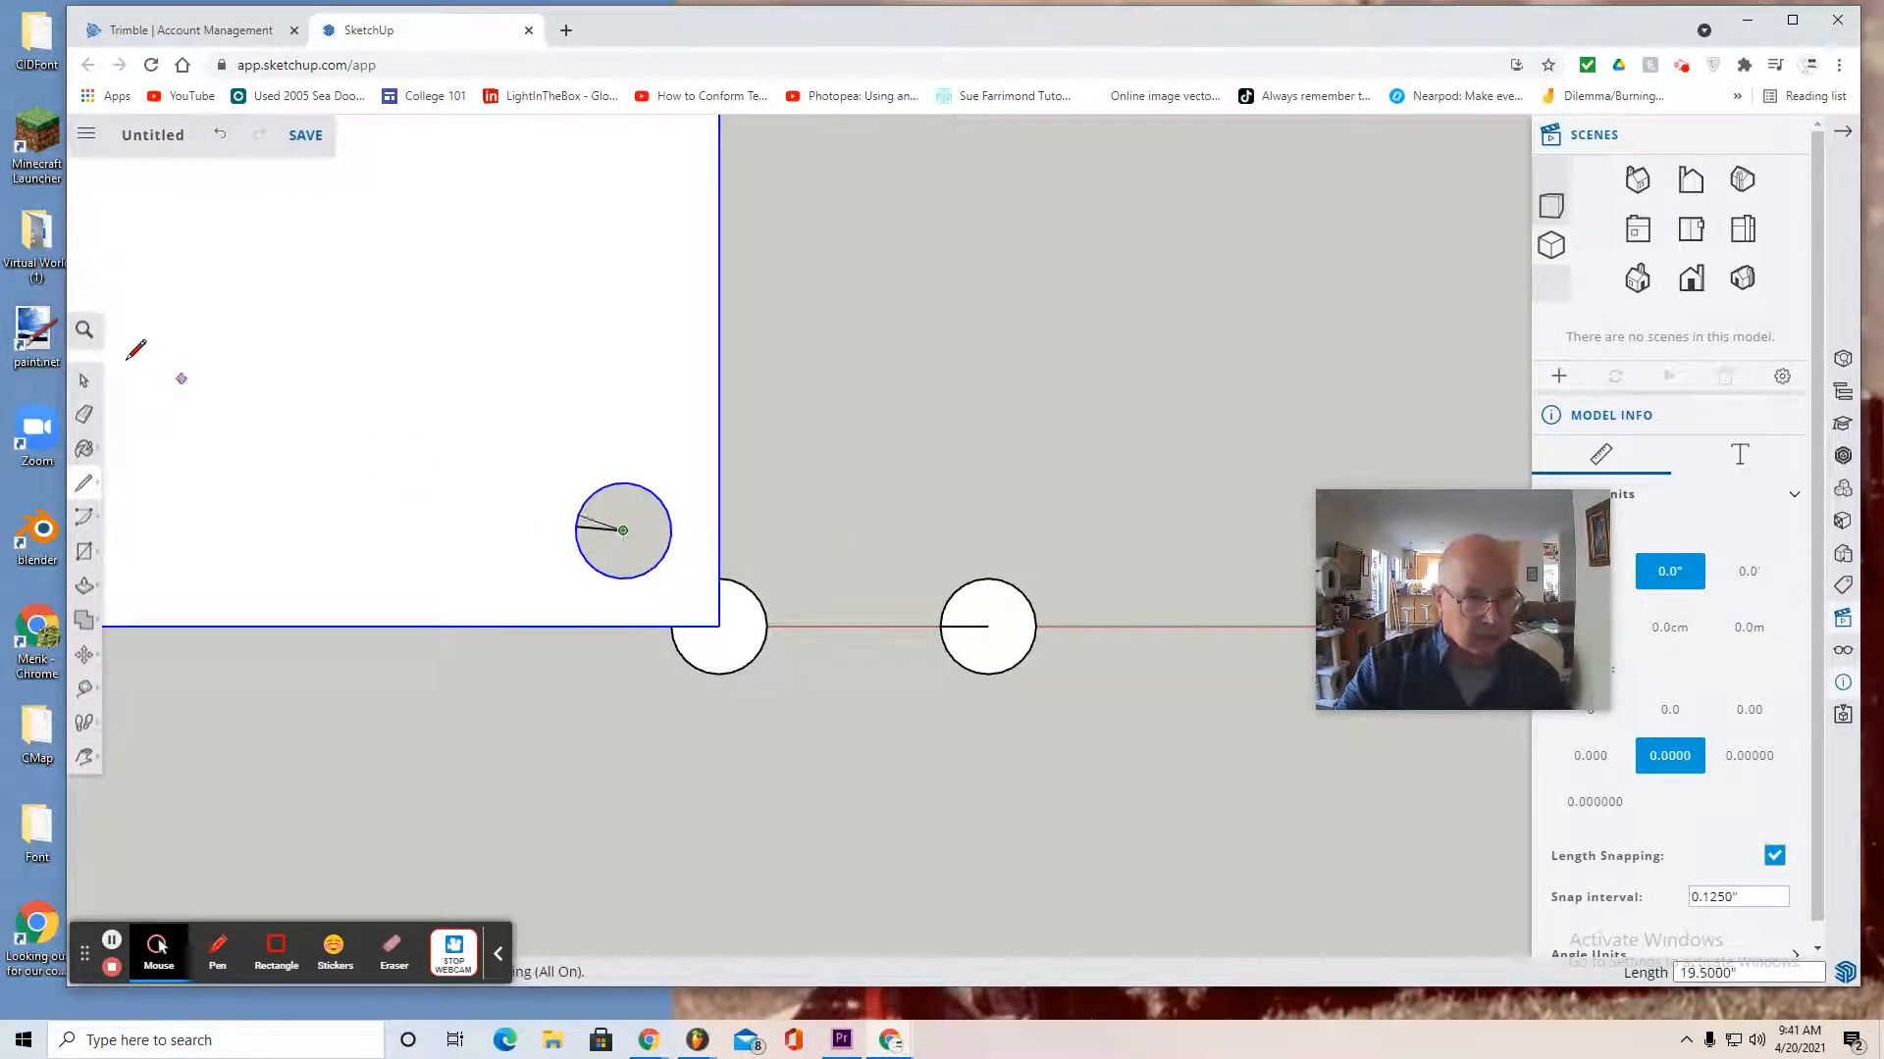
{"action": "left_click", "coordinate": [85, 382]}
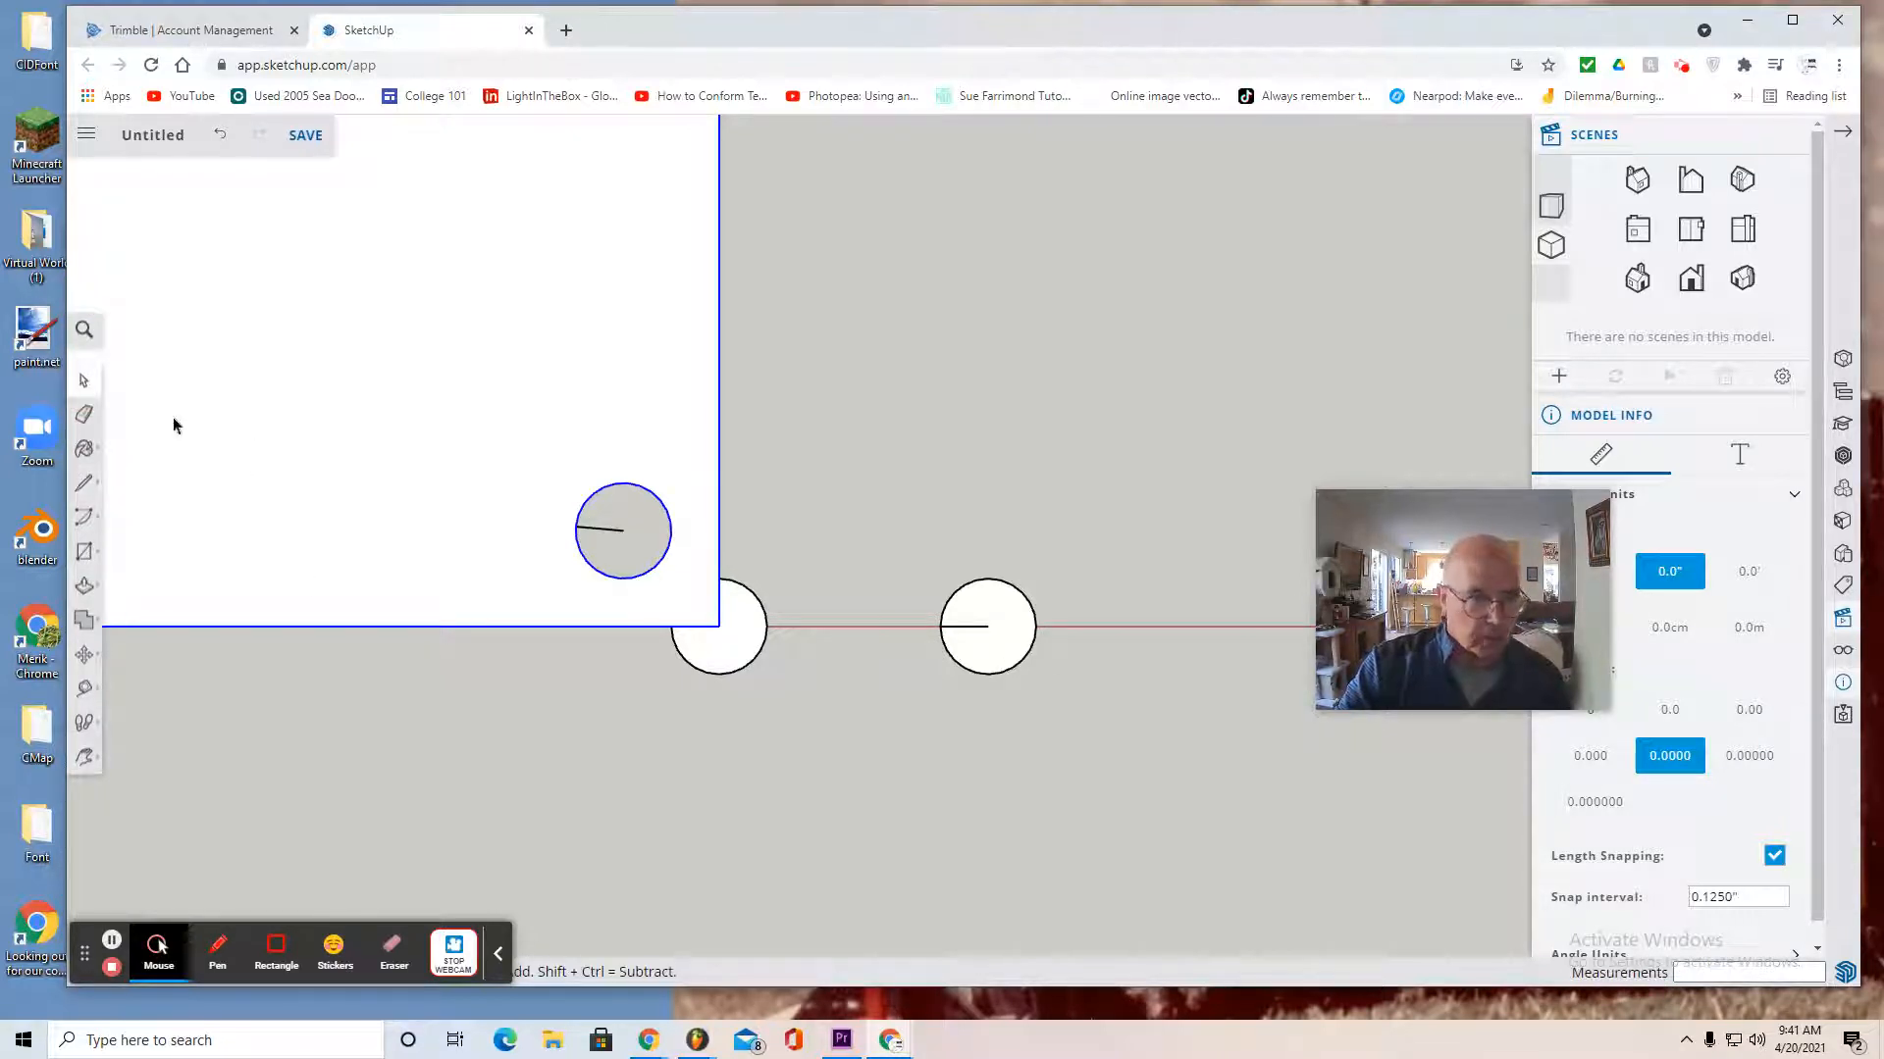
Move the outermost pole on the red axis by its top centre about 15.77 inches onto the centre of the nearest platform hole
{"action": "left_click", "coordinate": [1002, 643]}
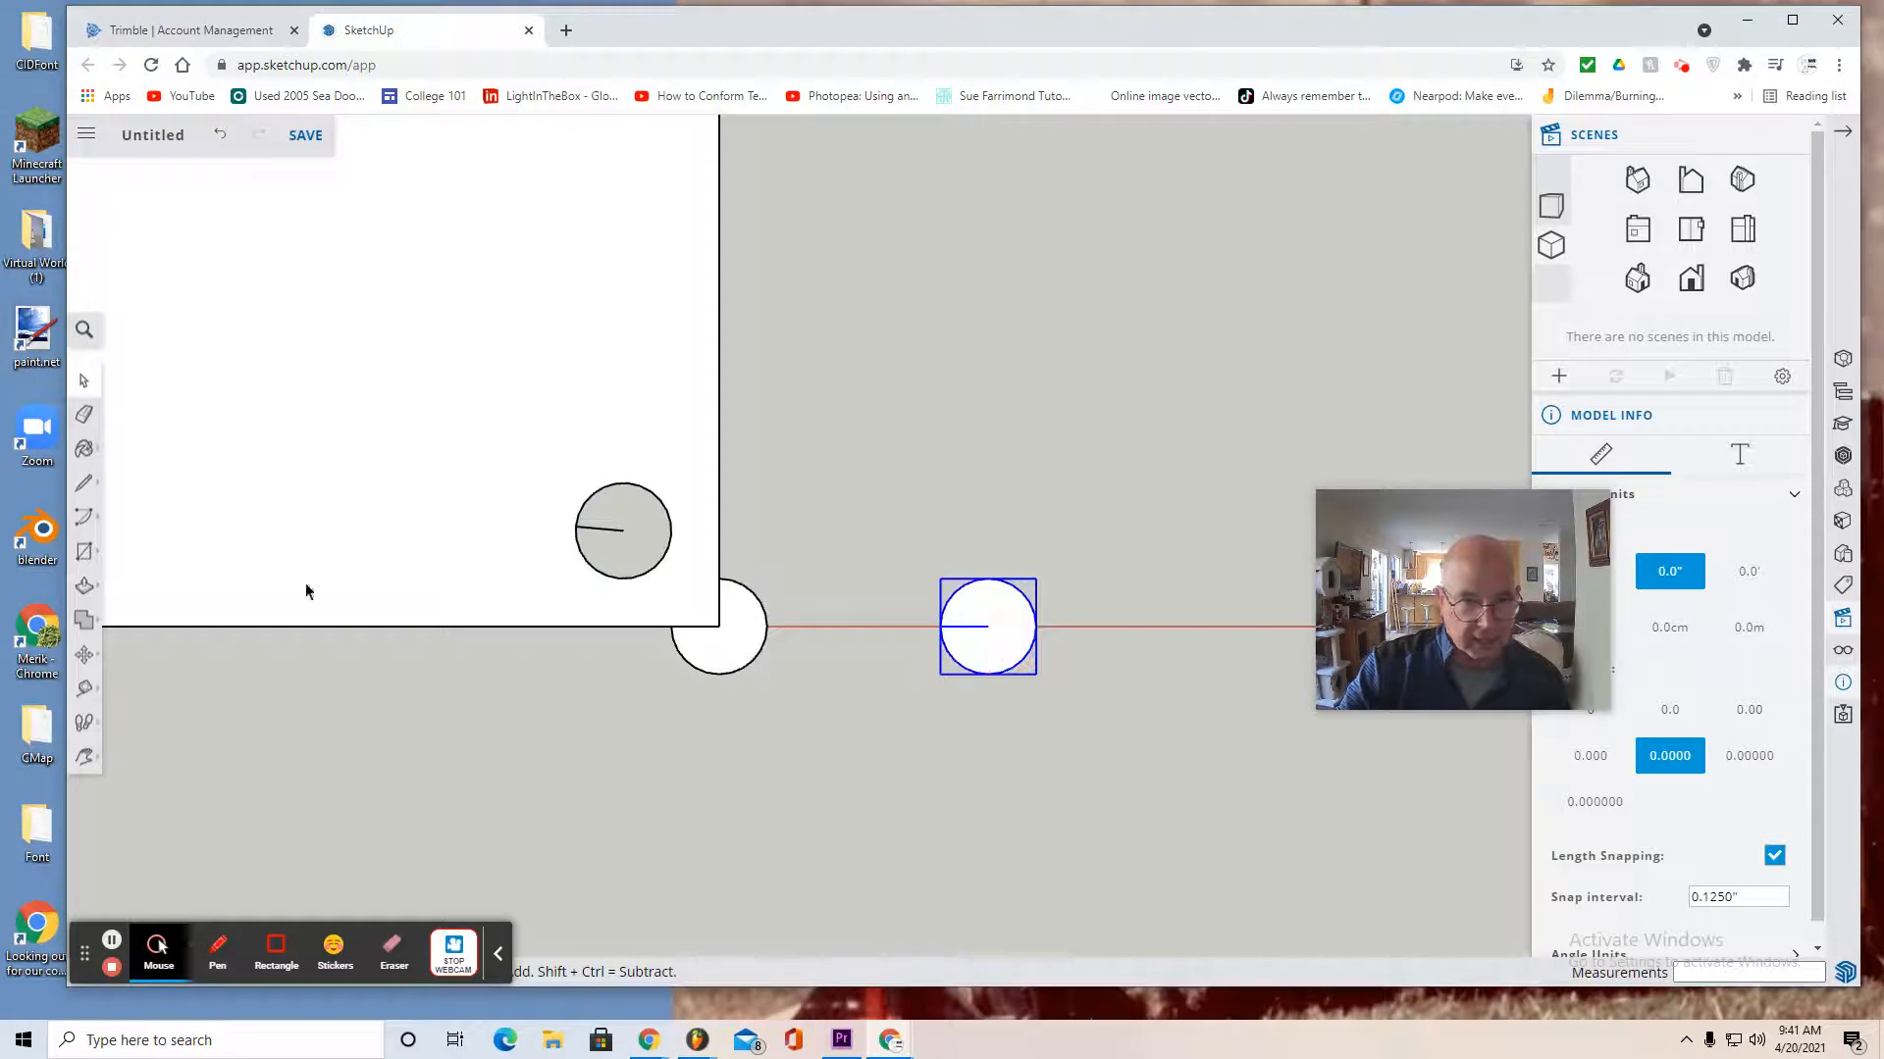
{"action": "left_click", "coordinate": [129, 623]}
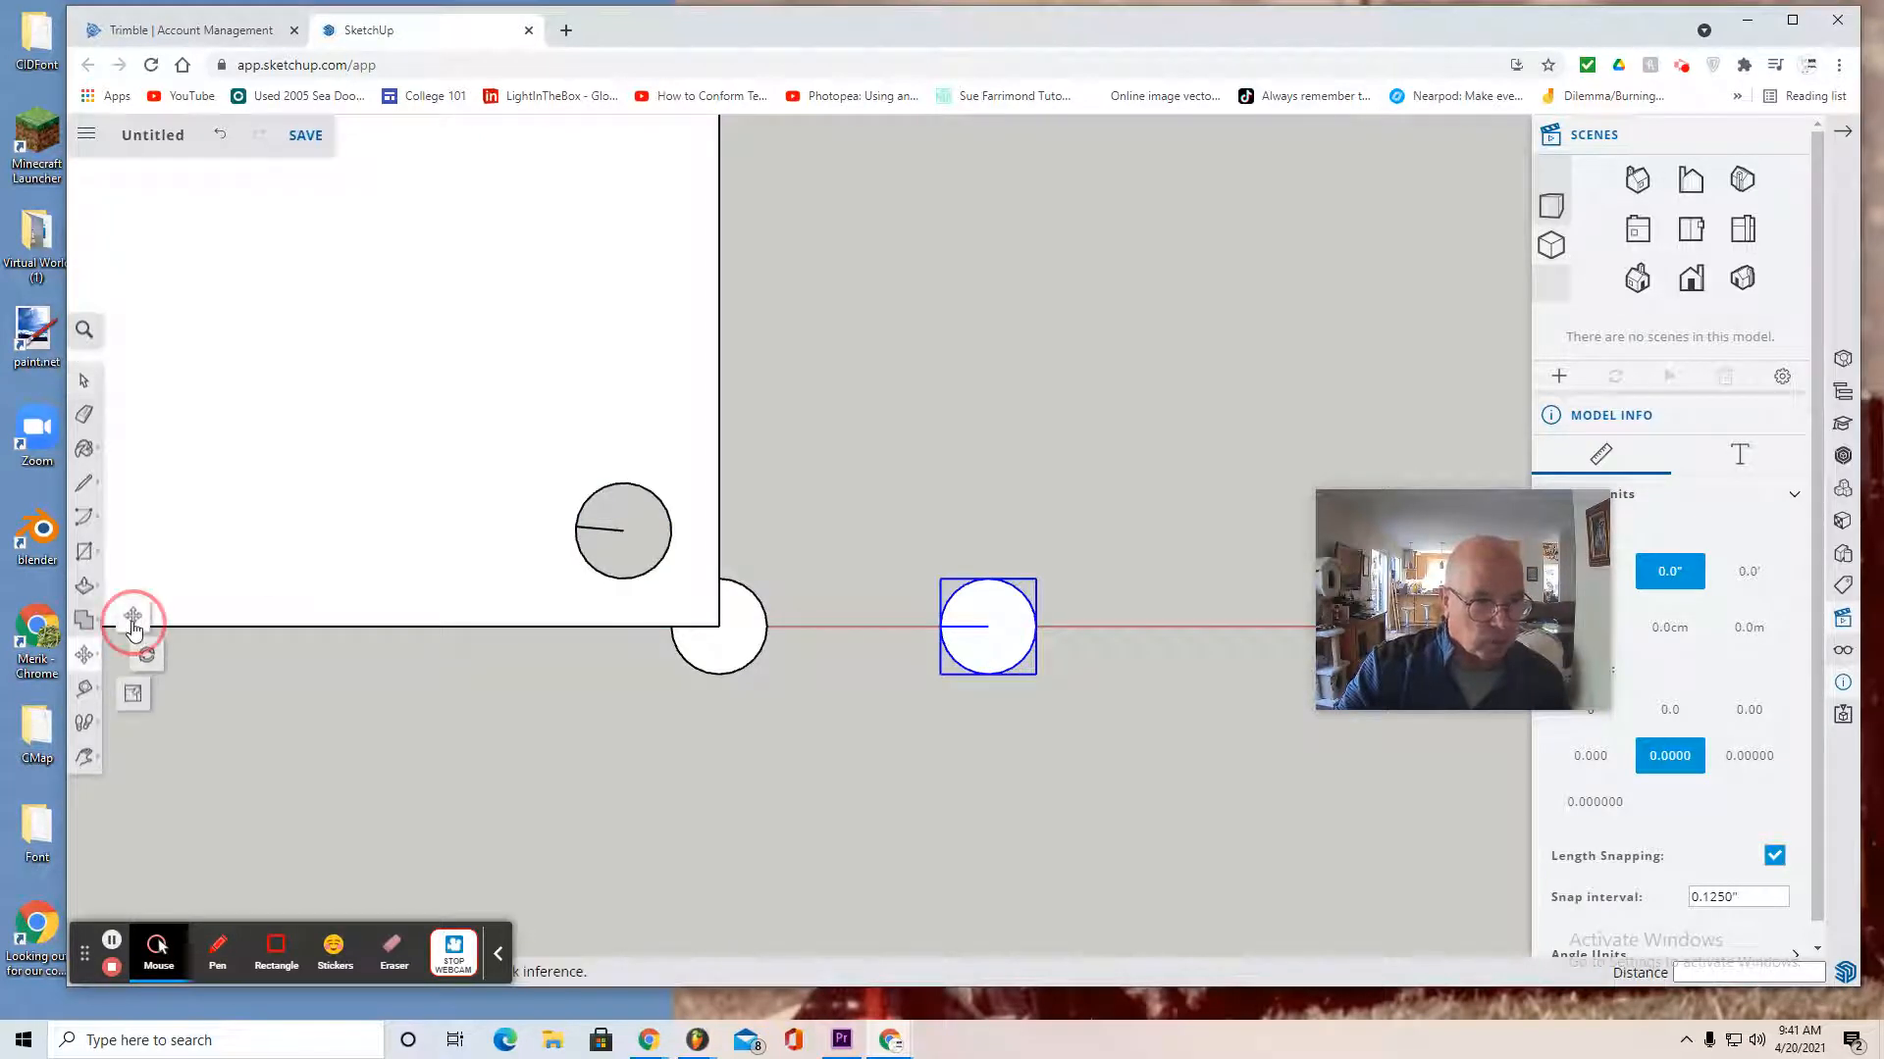
{"action": "left_click", "coordinate": [985, 626]}
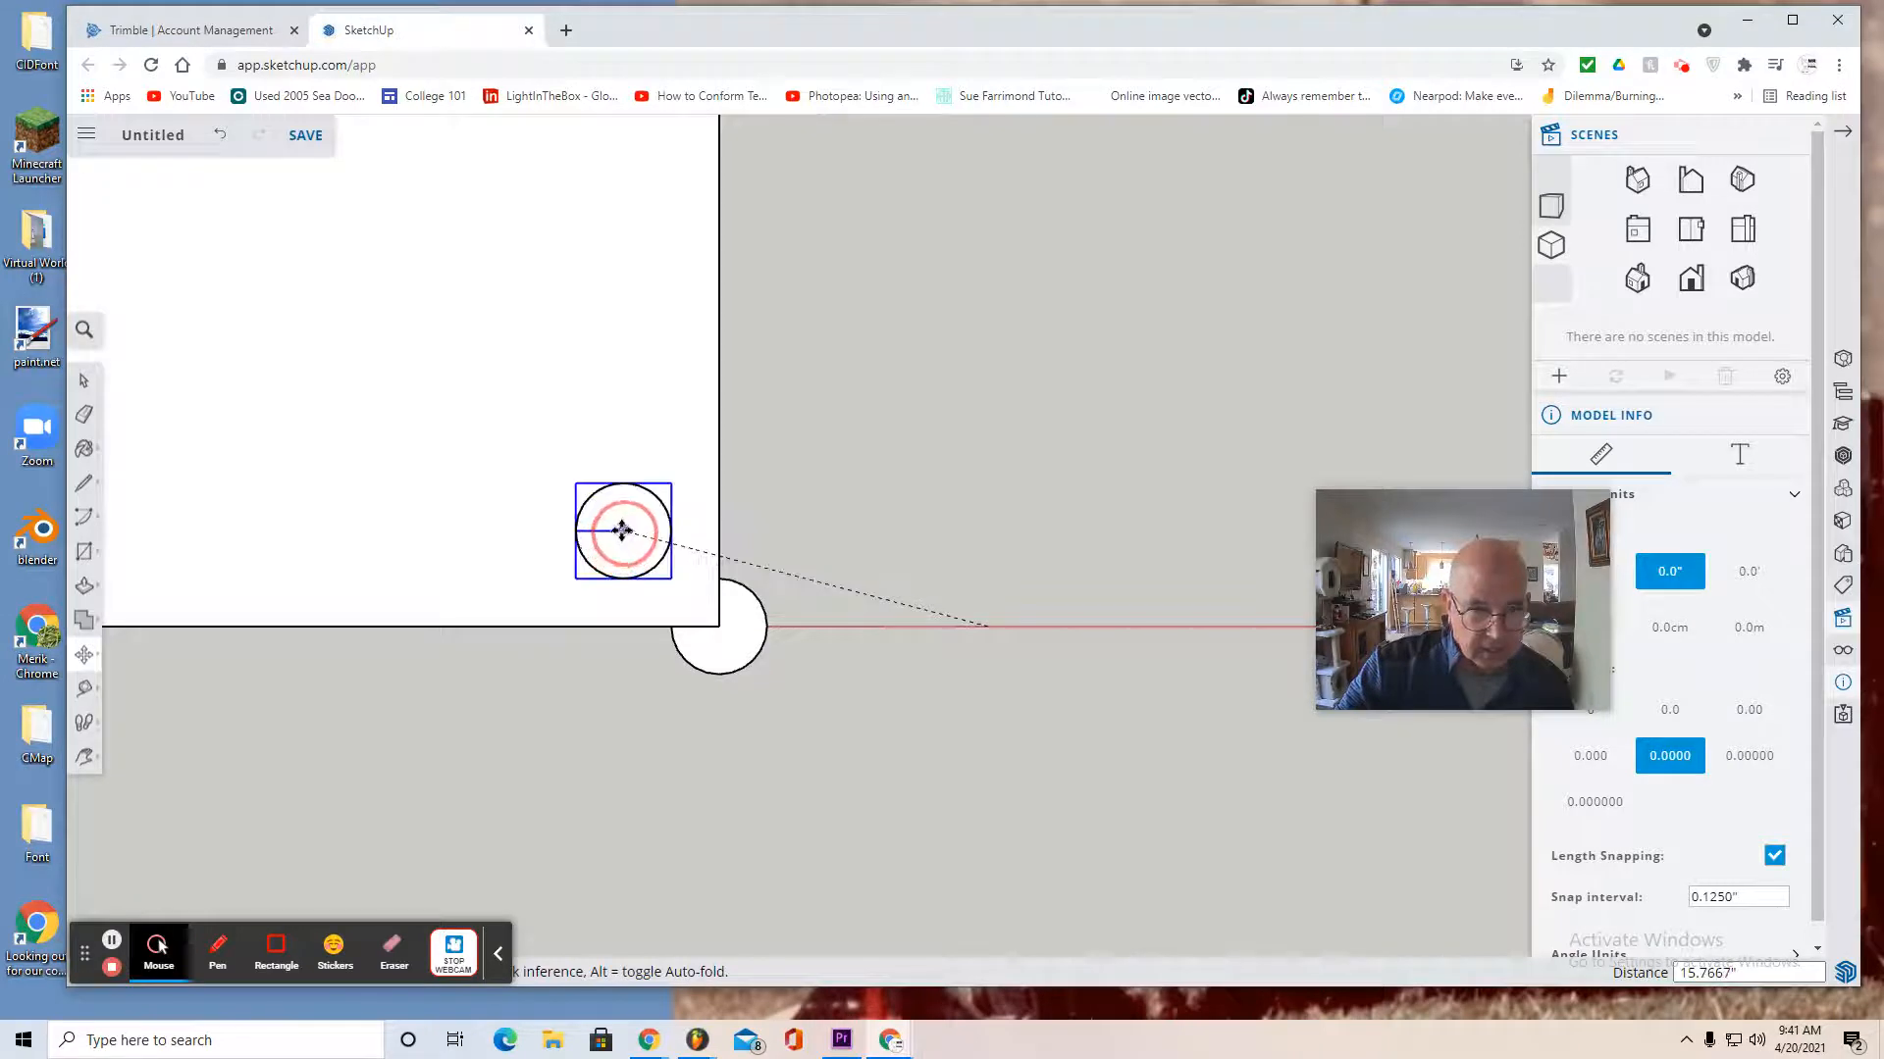
{"action": "left_click", "coordinate": [615, 539]}
Examine how the placed pole fits into the platform hole from the front and from an angled view above
{"action": "left_click", "coordinate": [86, 766]}
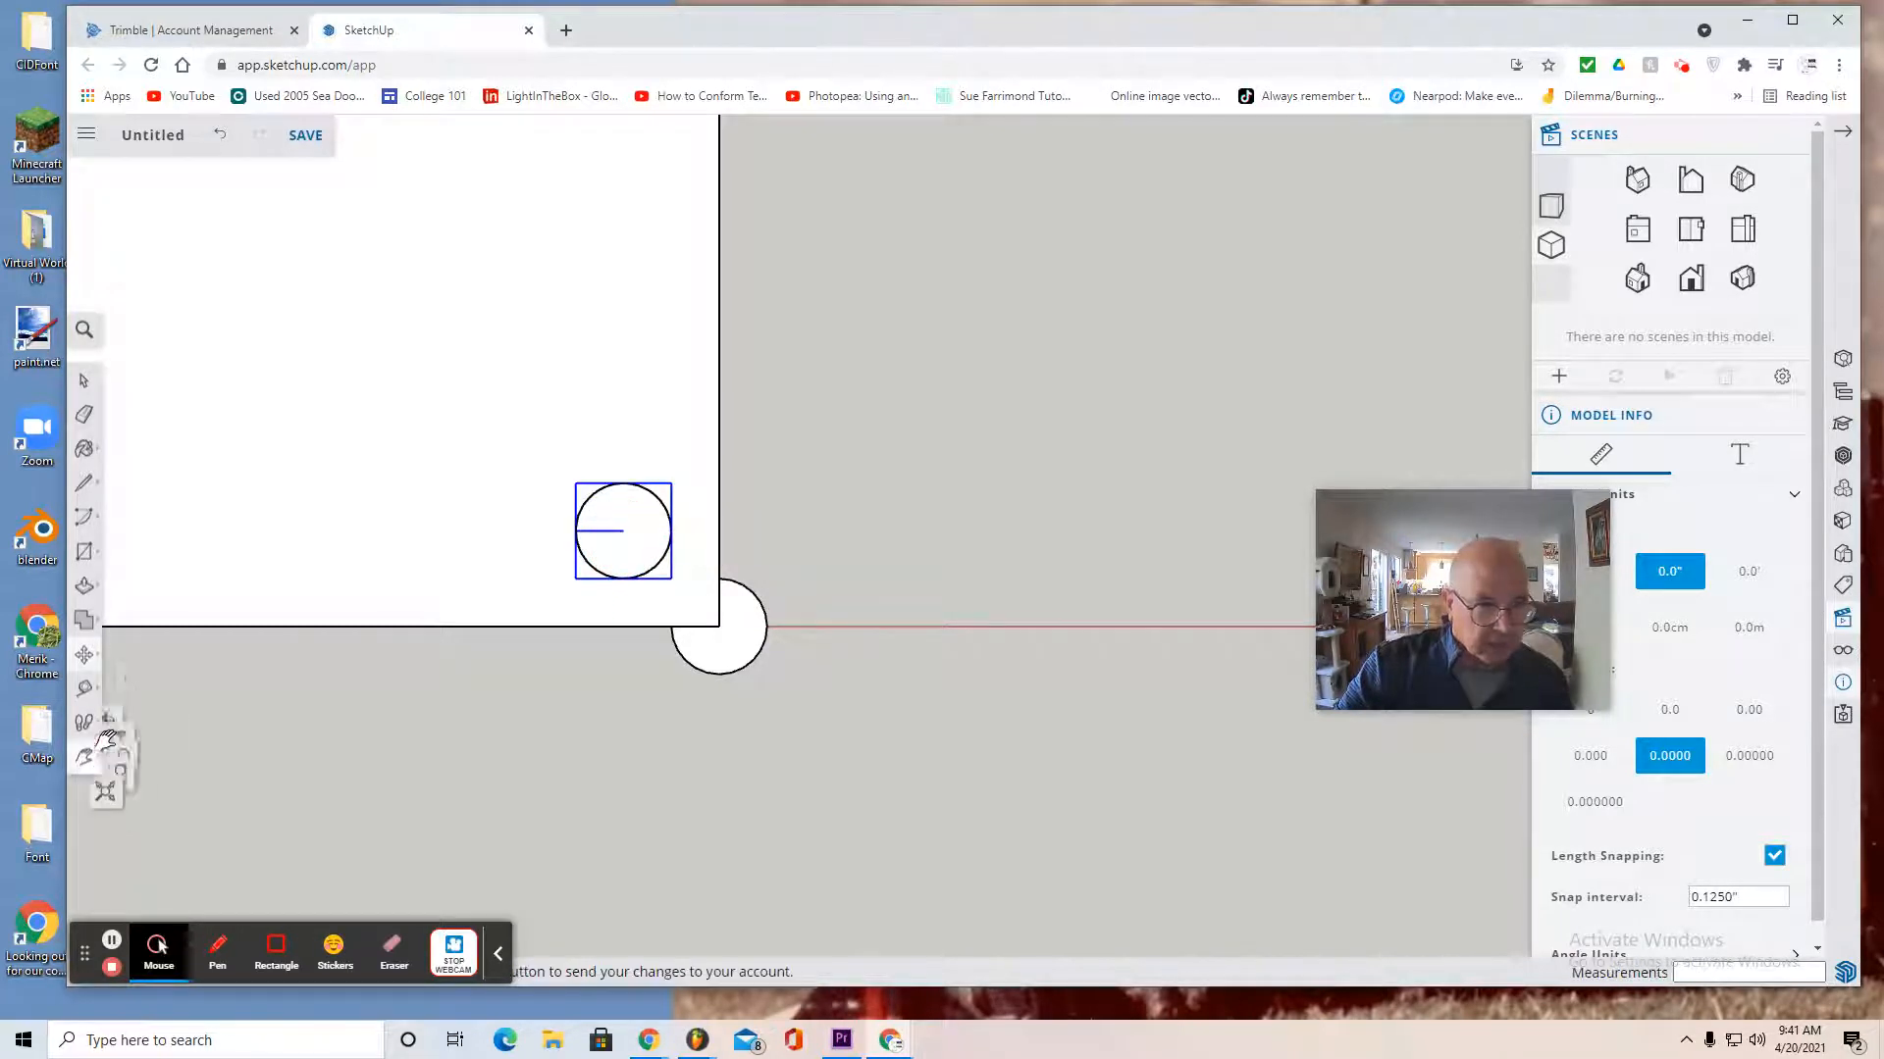
{"action": "left_click", "coordinate": [138, 676]}
{"action": "left_click_drag", "start_coordinate": [266, 723], "coordinate": [296, 521]}
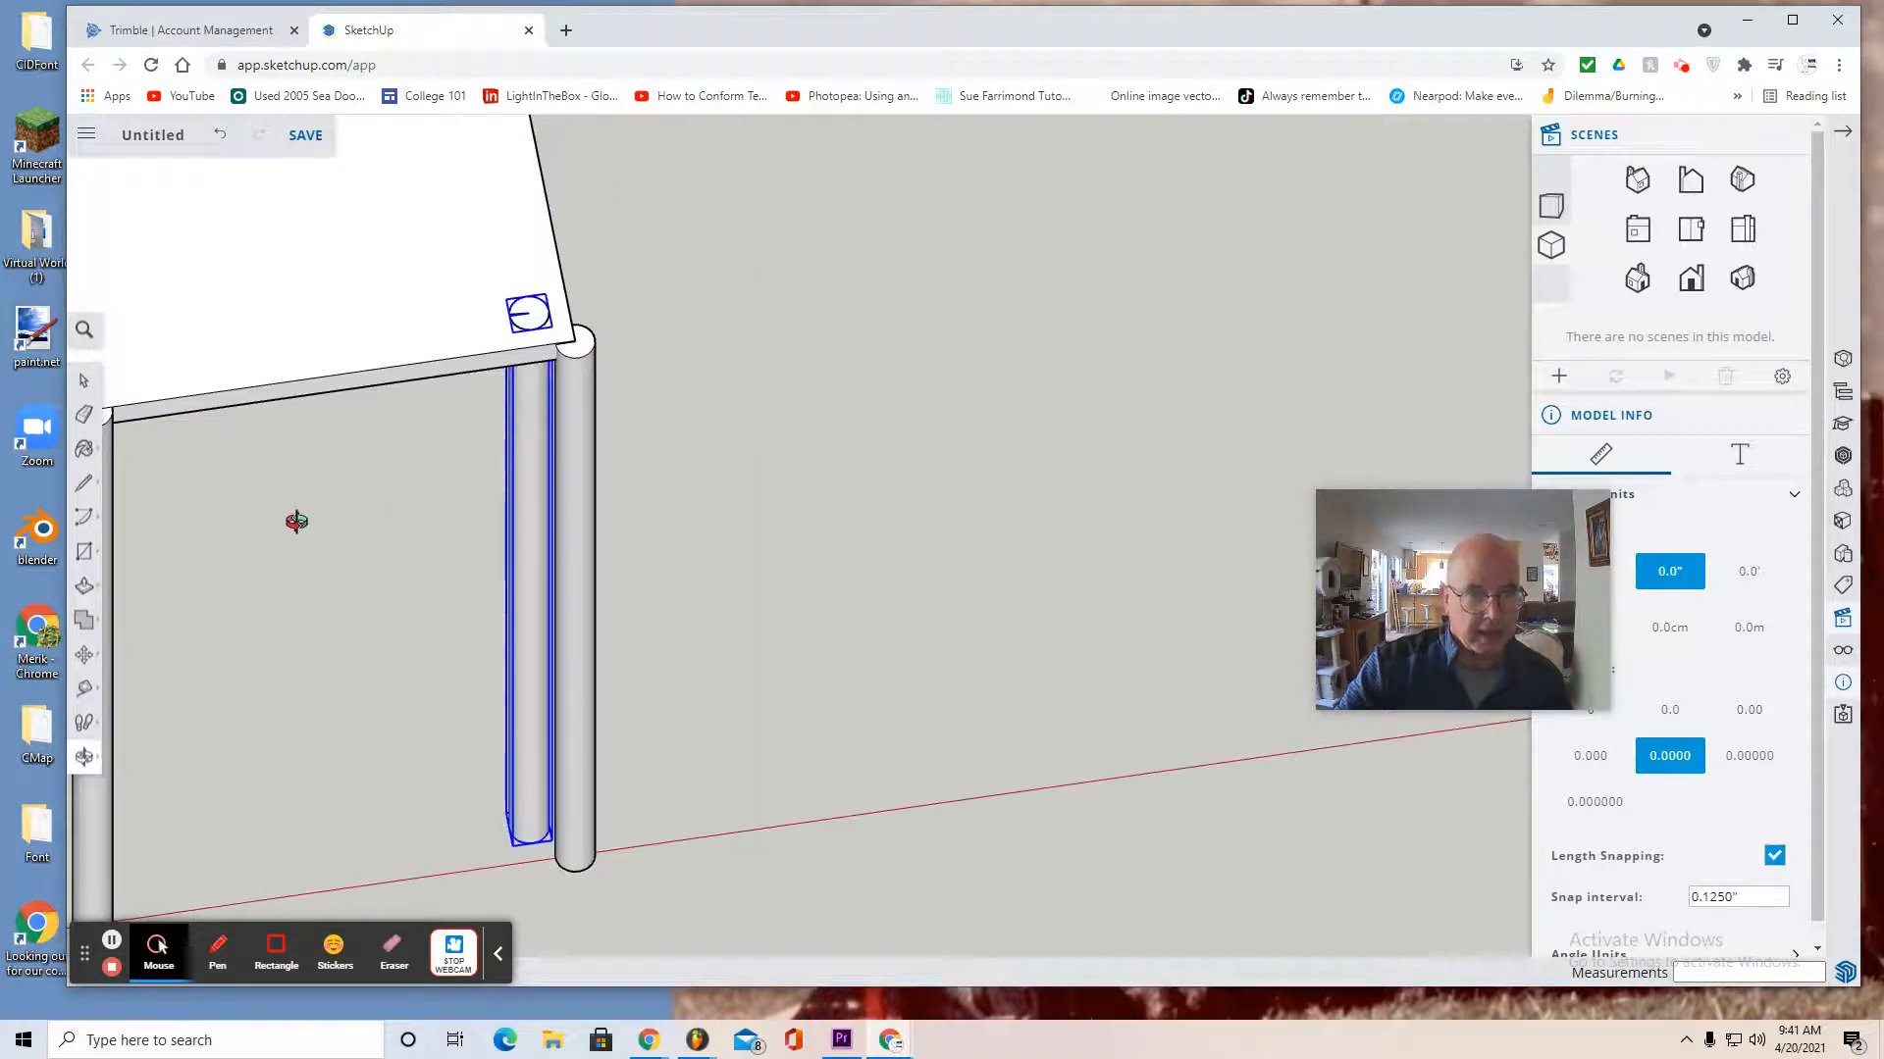
{"action": "left_click", "coordinate": [1690, 277]}
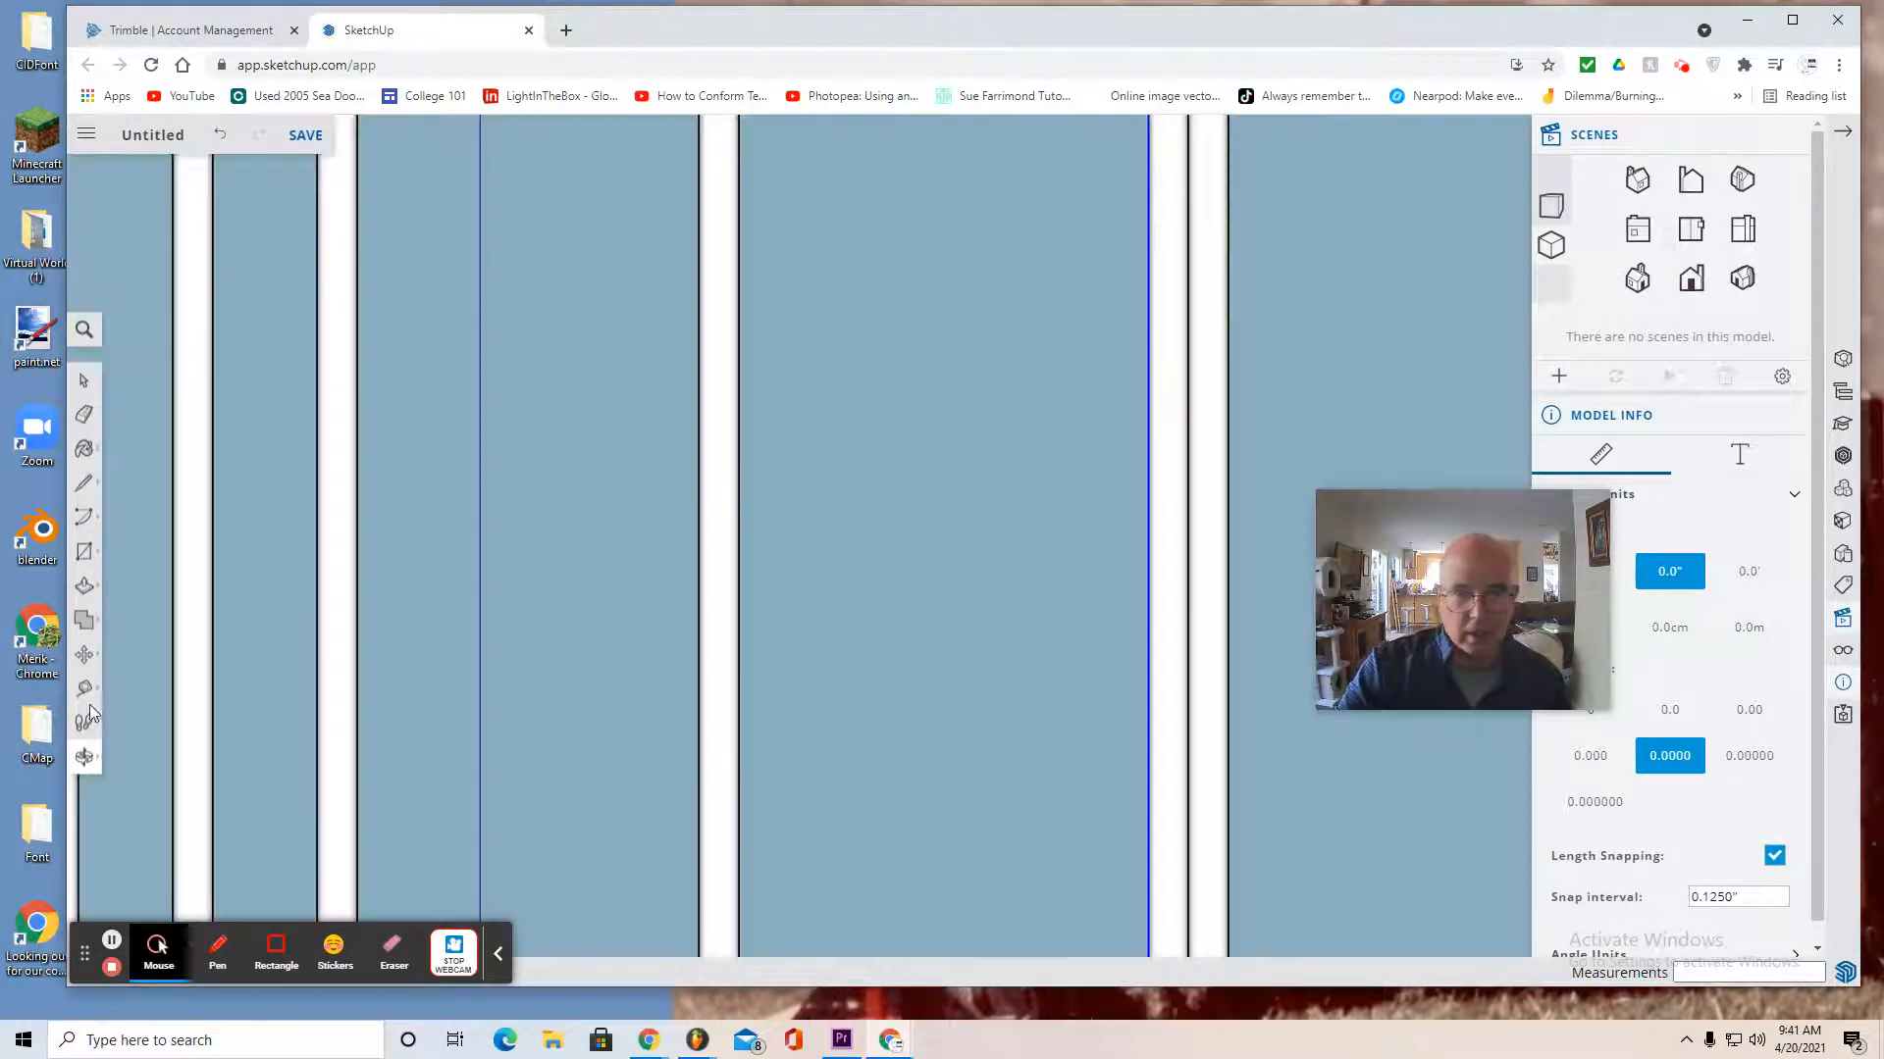
{"action": "left_click", "coordinate": [84, 756]}
{"action": "left_click", "coordinate": [153, 731]}
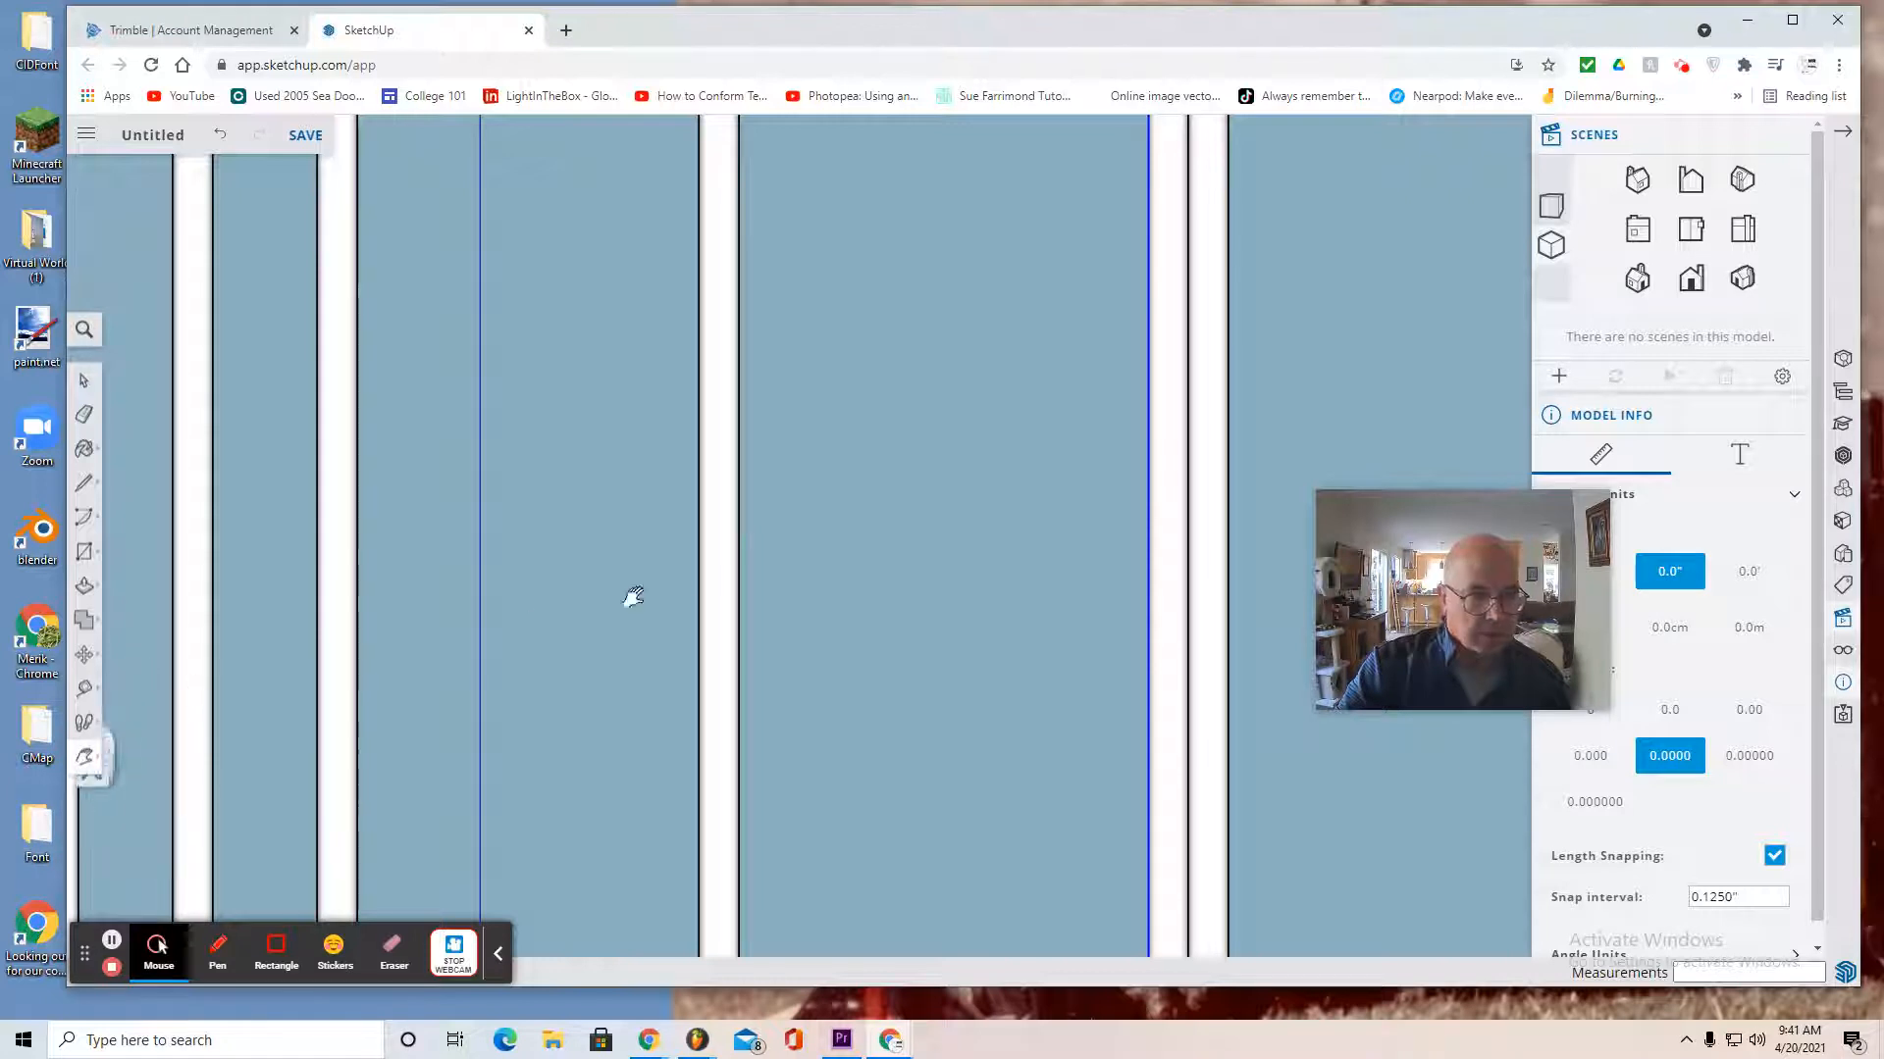
{"action": "left_click_drag", "start_coordinate": [878, 497], "coordinate": [667, 902]}
{"action": "scroll", "coordinate": [968, 466], "scroll_direction": "up", "scroll_amount": 3}
{"action": "scroll", "coordinate": [968, 466], "scroll_direction": "up", "scroll_amount": 3}
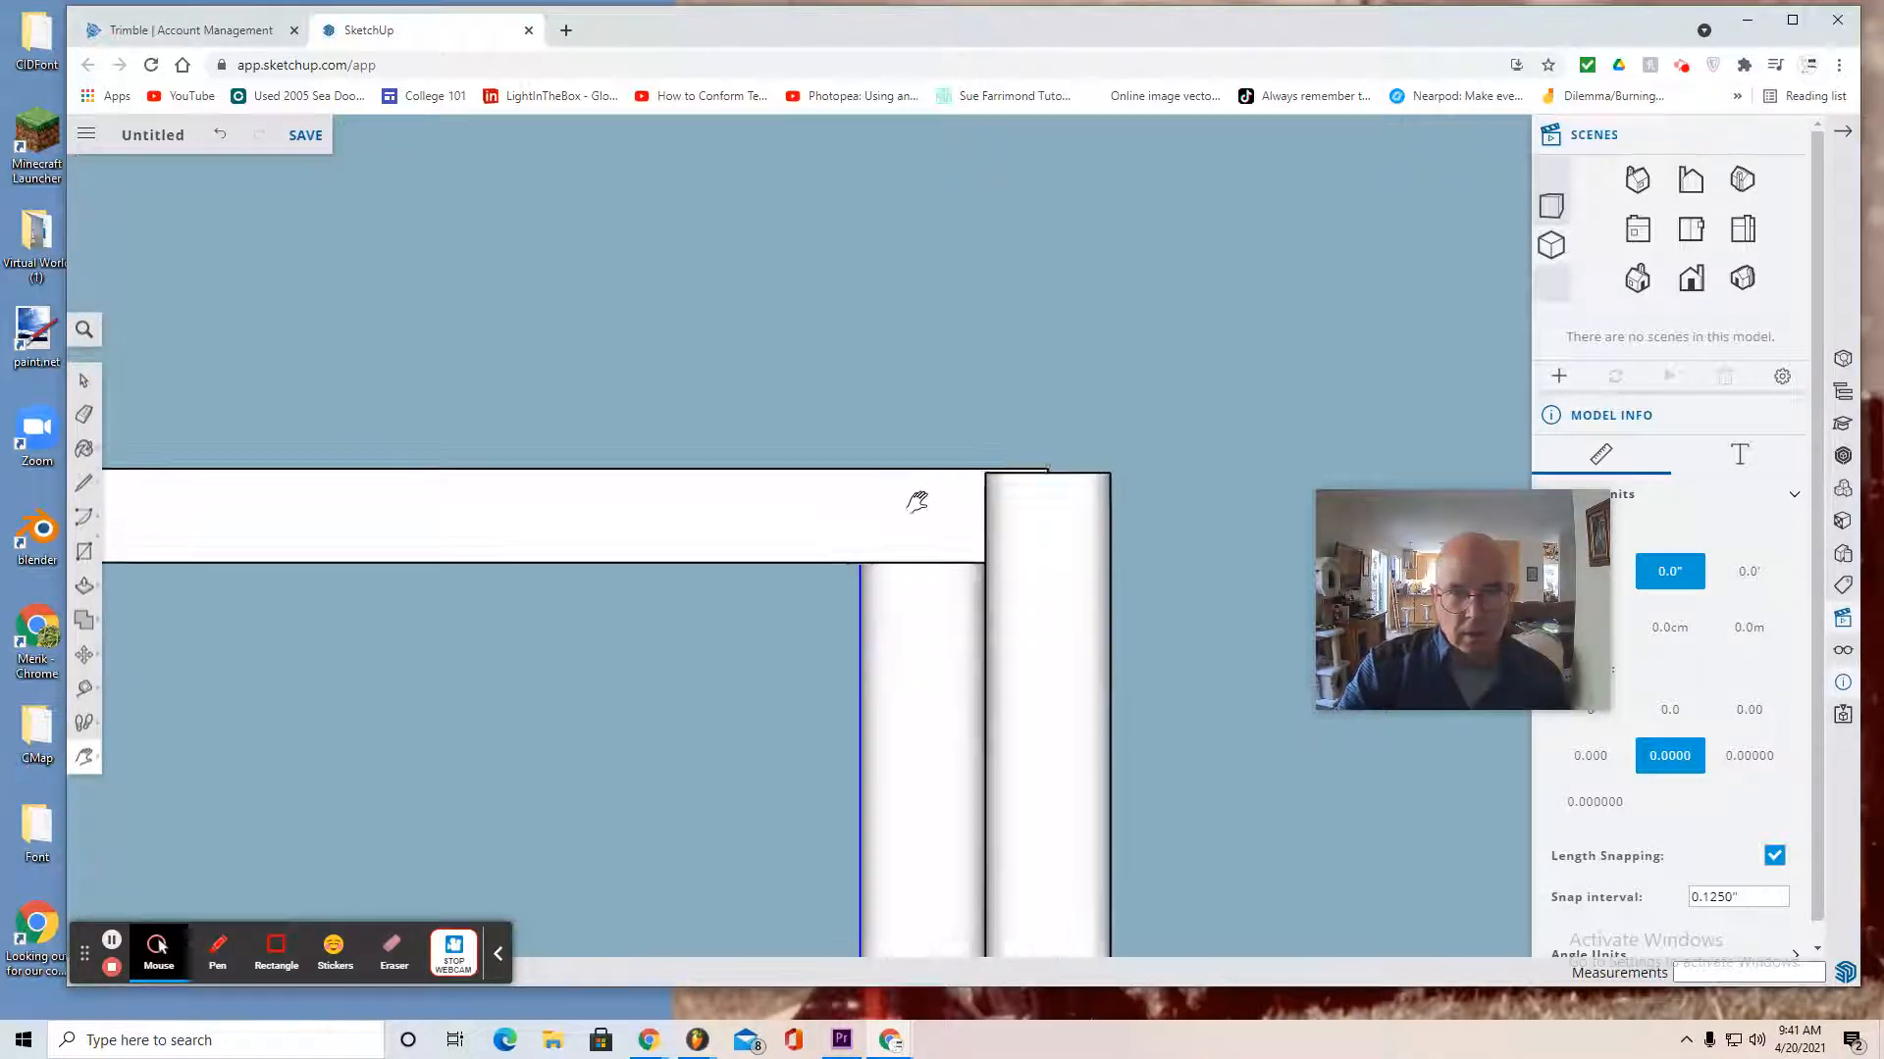
{"action": "left_click", "coordinate": [84, 757]}
{"action": "left_click", "coordinate": [132, 678]}
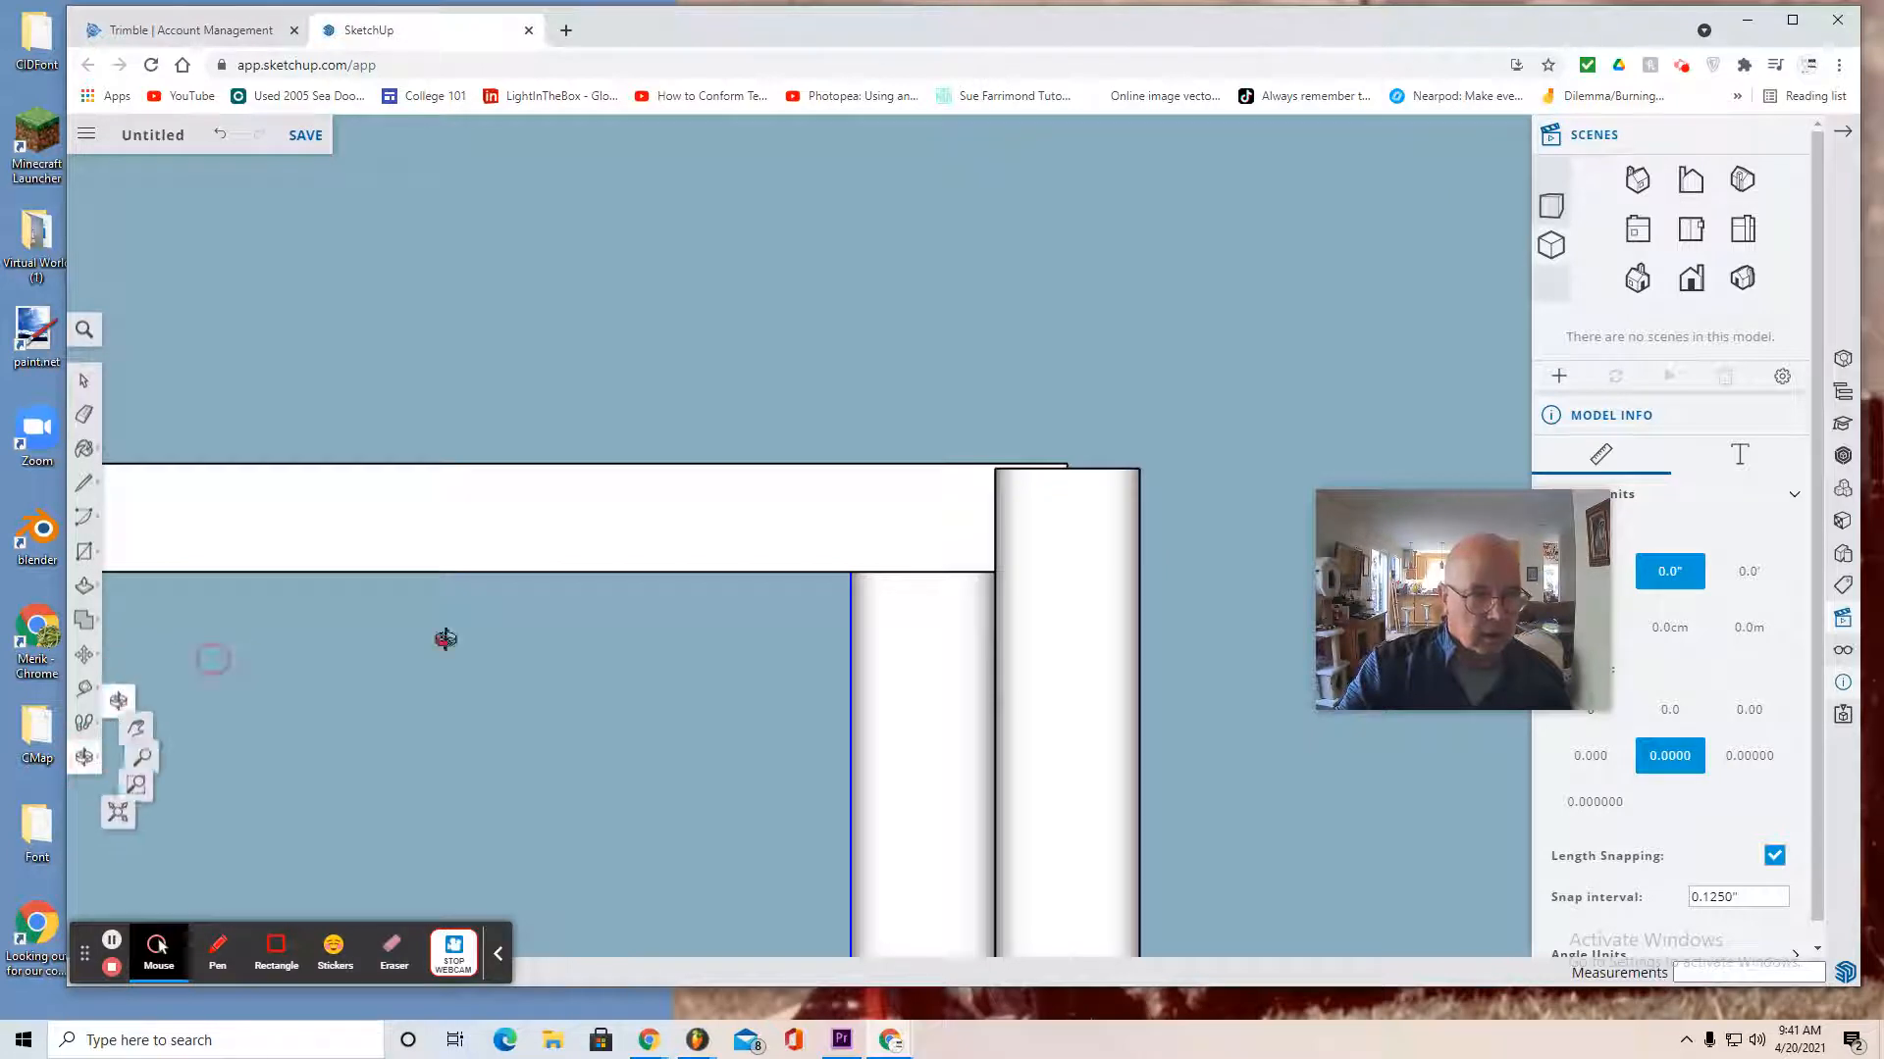
{"action": "left_click_drag", "start_coordinate": [441, 638], "coordinate": [784, 726]}
{"action": "left_click", "coordinate": [1691, 281]}
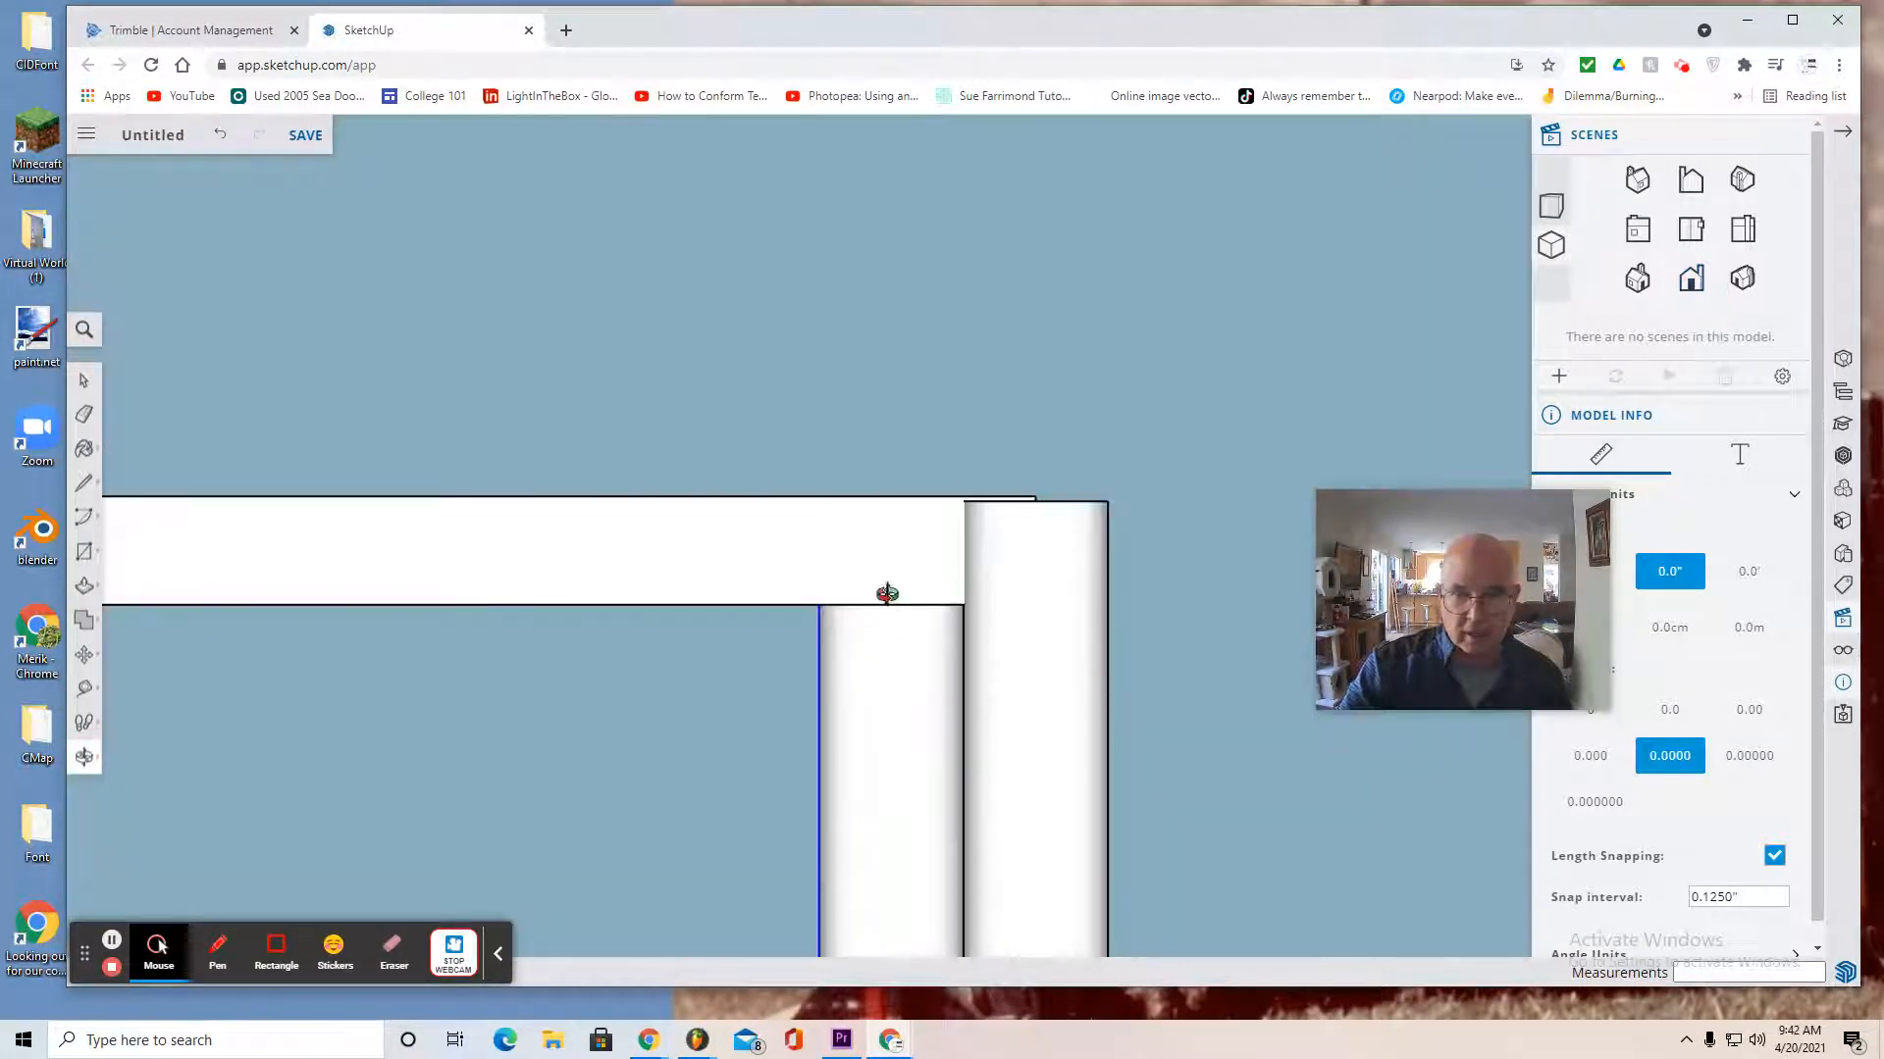
{"action": "scroll", "coordinate": [863, 592], "scroll_direction": "down", "scroll_amount": 6}
{"action": "left_click", "coordinate": [84, 757]}
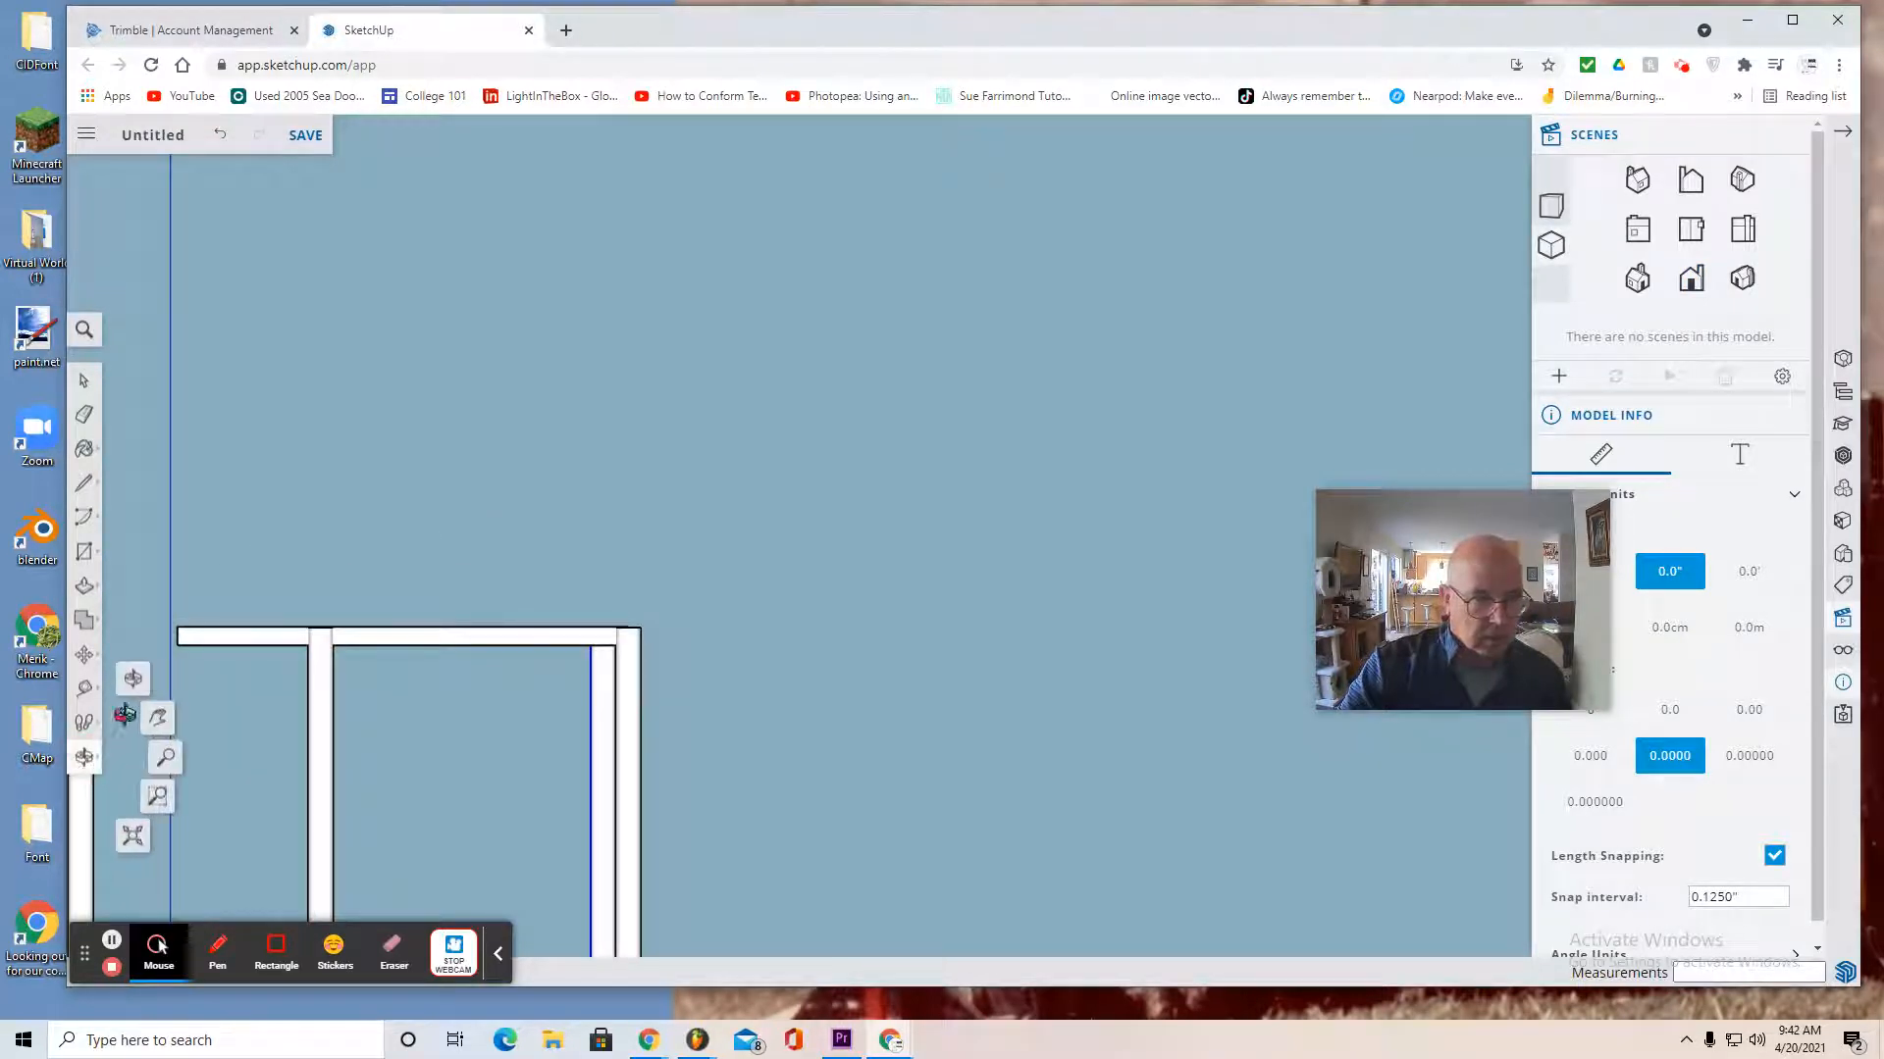
{"action": "left_click", "coordinate": [155, 721]}
{"action": "left_click_drag", "start_coordinate": [430, 723], "coordinate": [959, 634]}
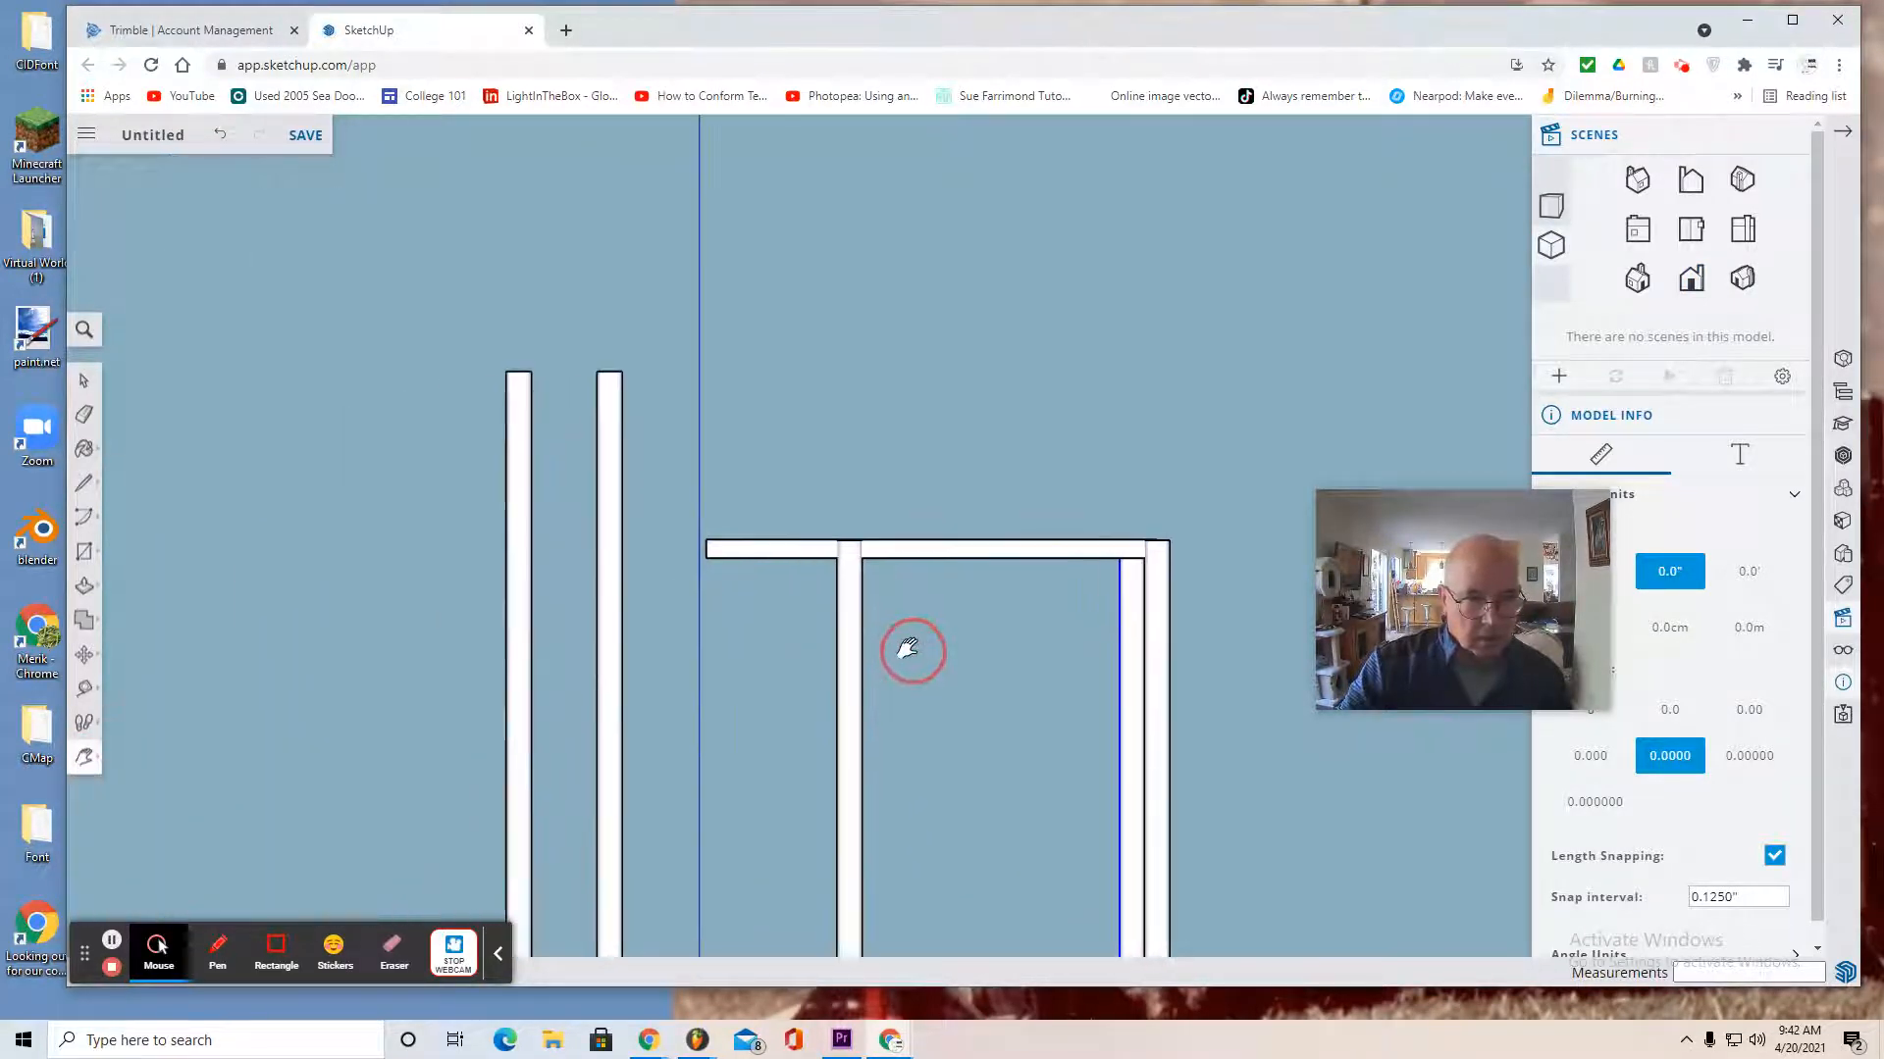
{"action": "left_click", "coordinate": [84, 756]}
{"action": "left_click", "coordinate": [138, 681]}
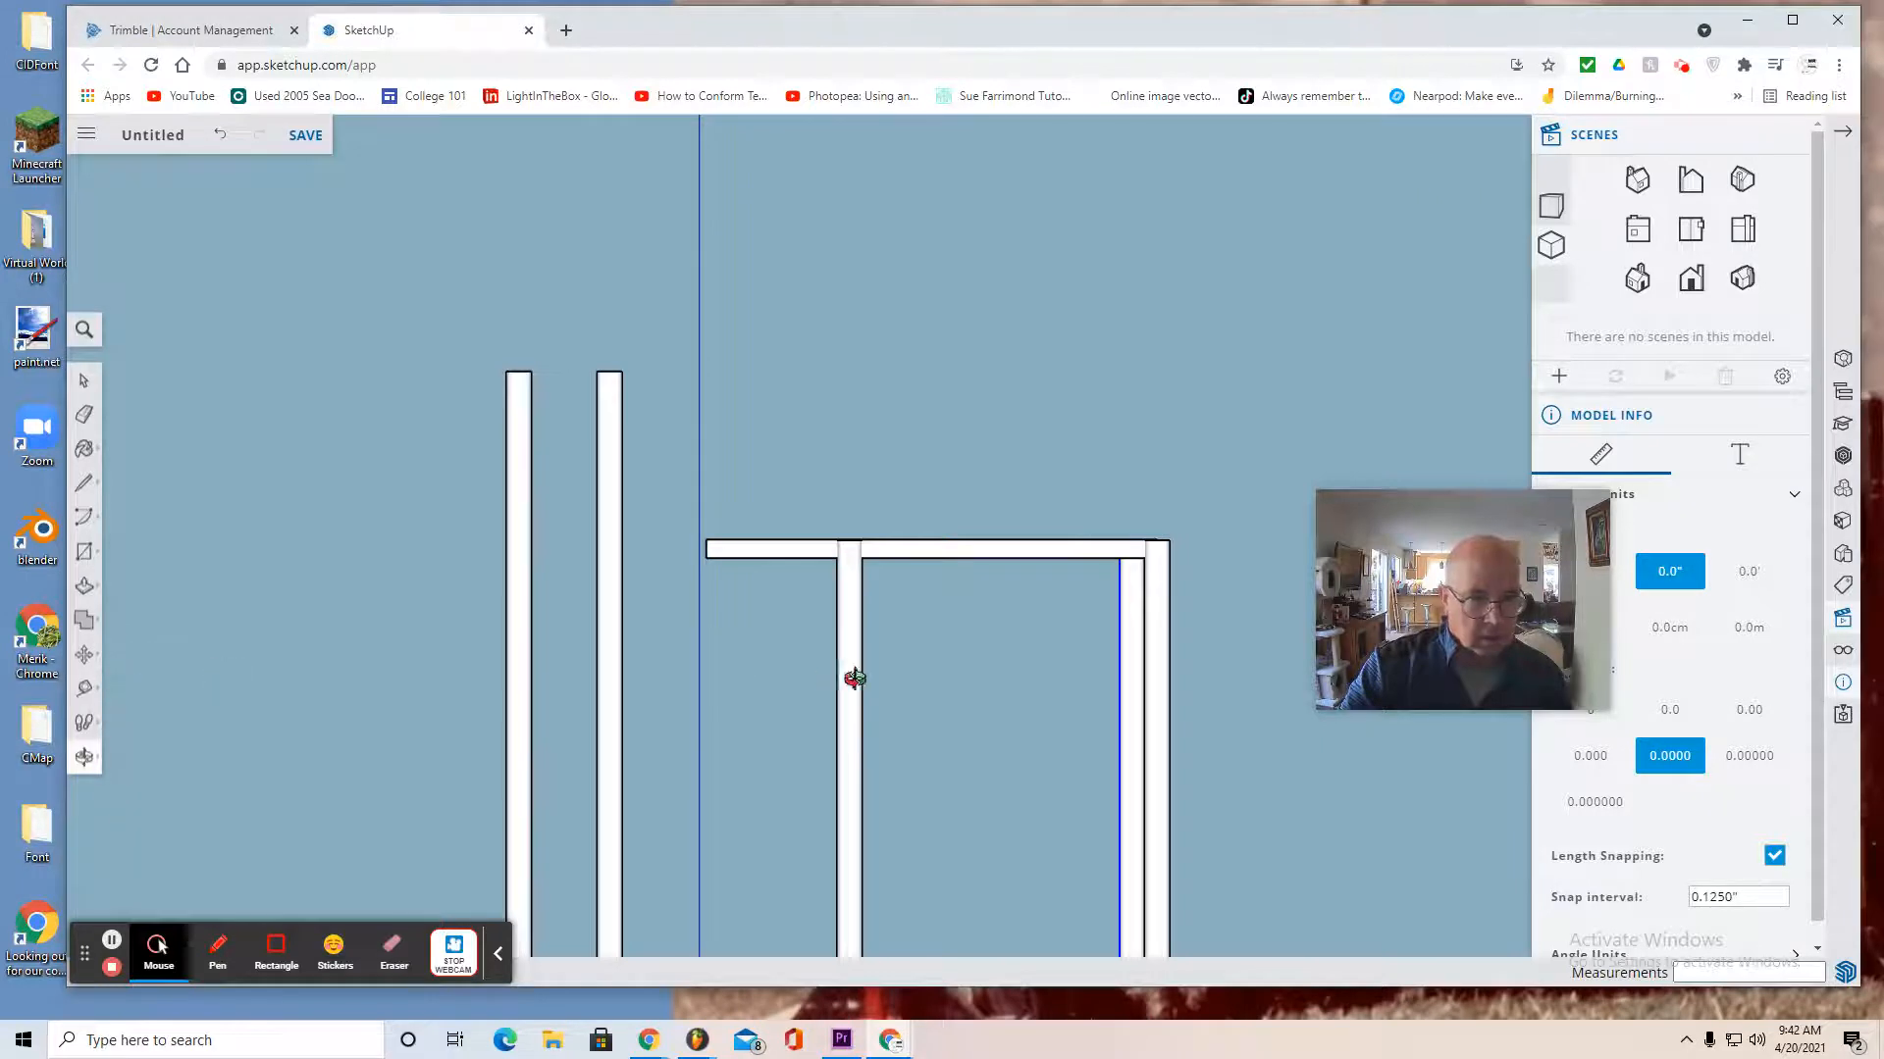
{"action": "left_click_drag", "start_coordinate": [854, 677], "coordinate": [783, 1026]}
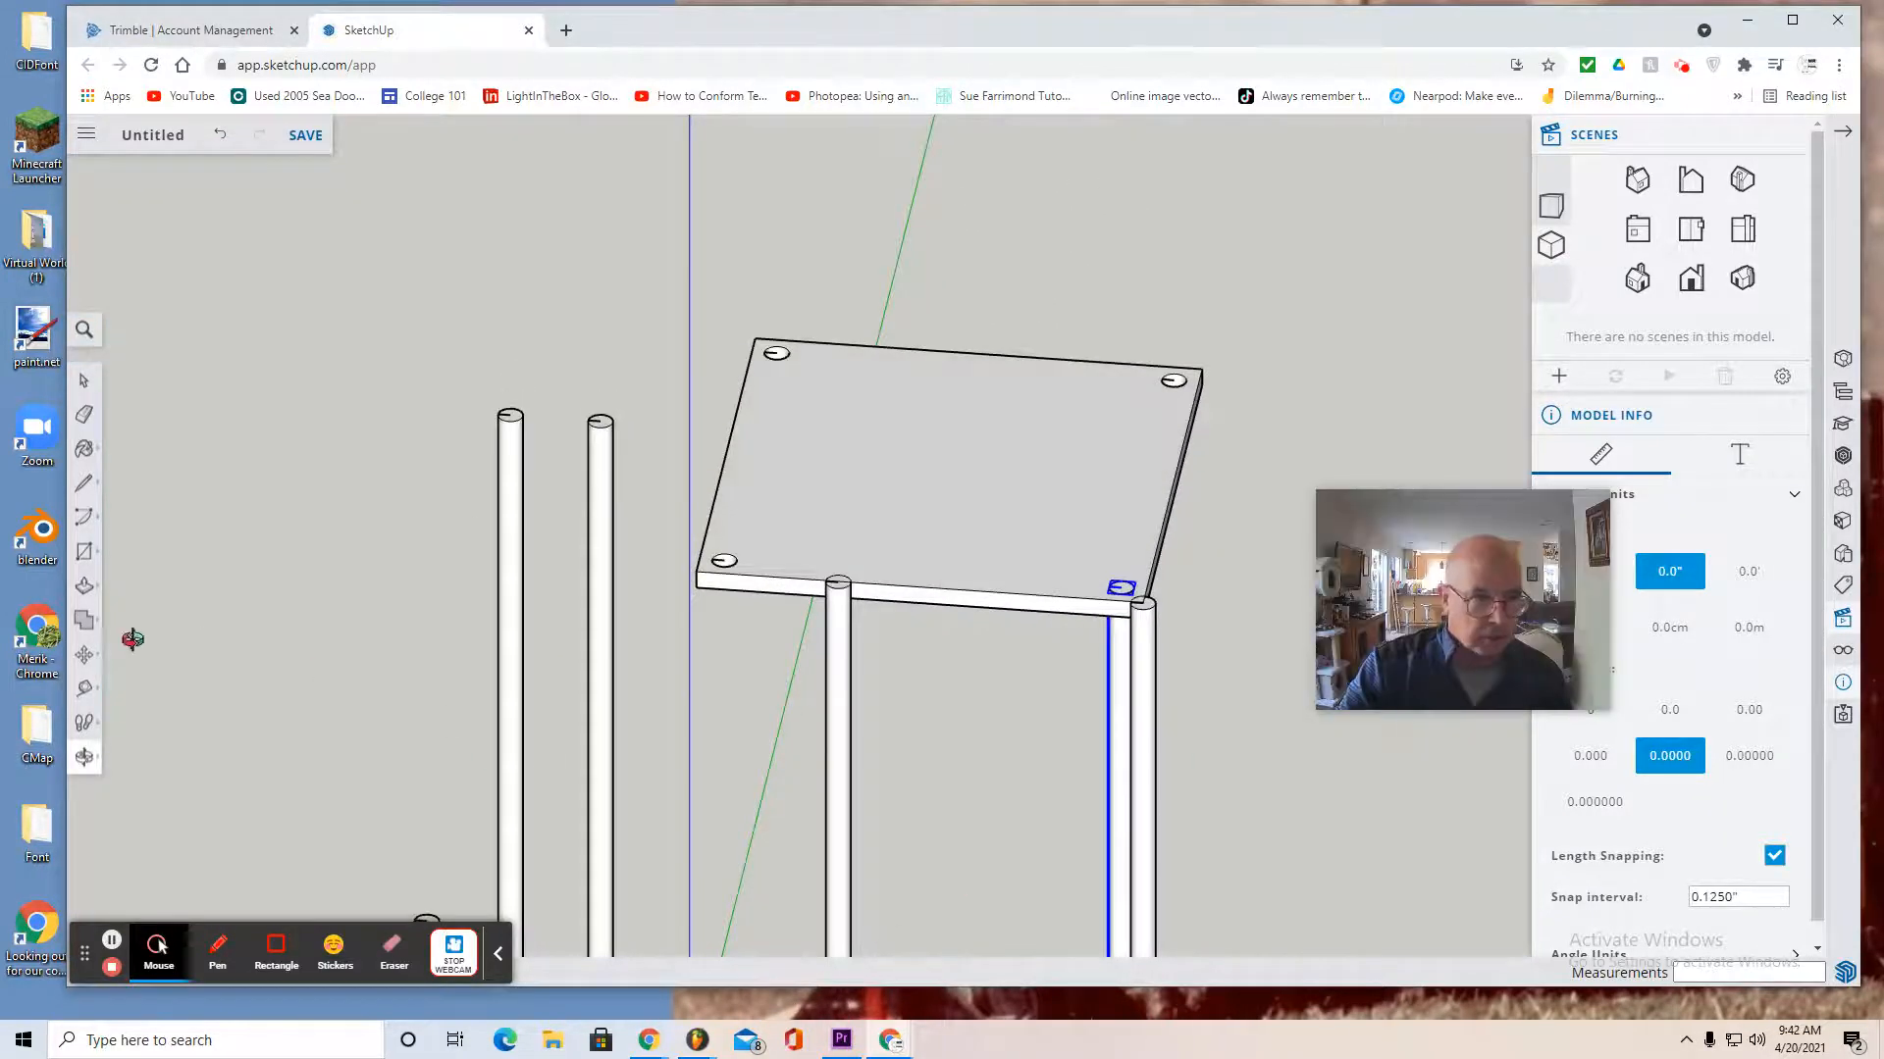
Move the pole at the middle of the platform's front edge by its top centre onto the centre of the hole nearest the origin
{"action": "left_click", "coordinate": [85, 654]}
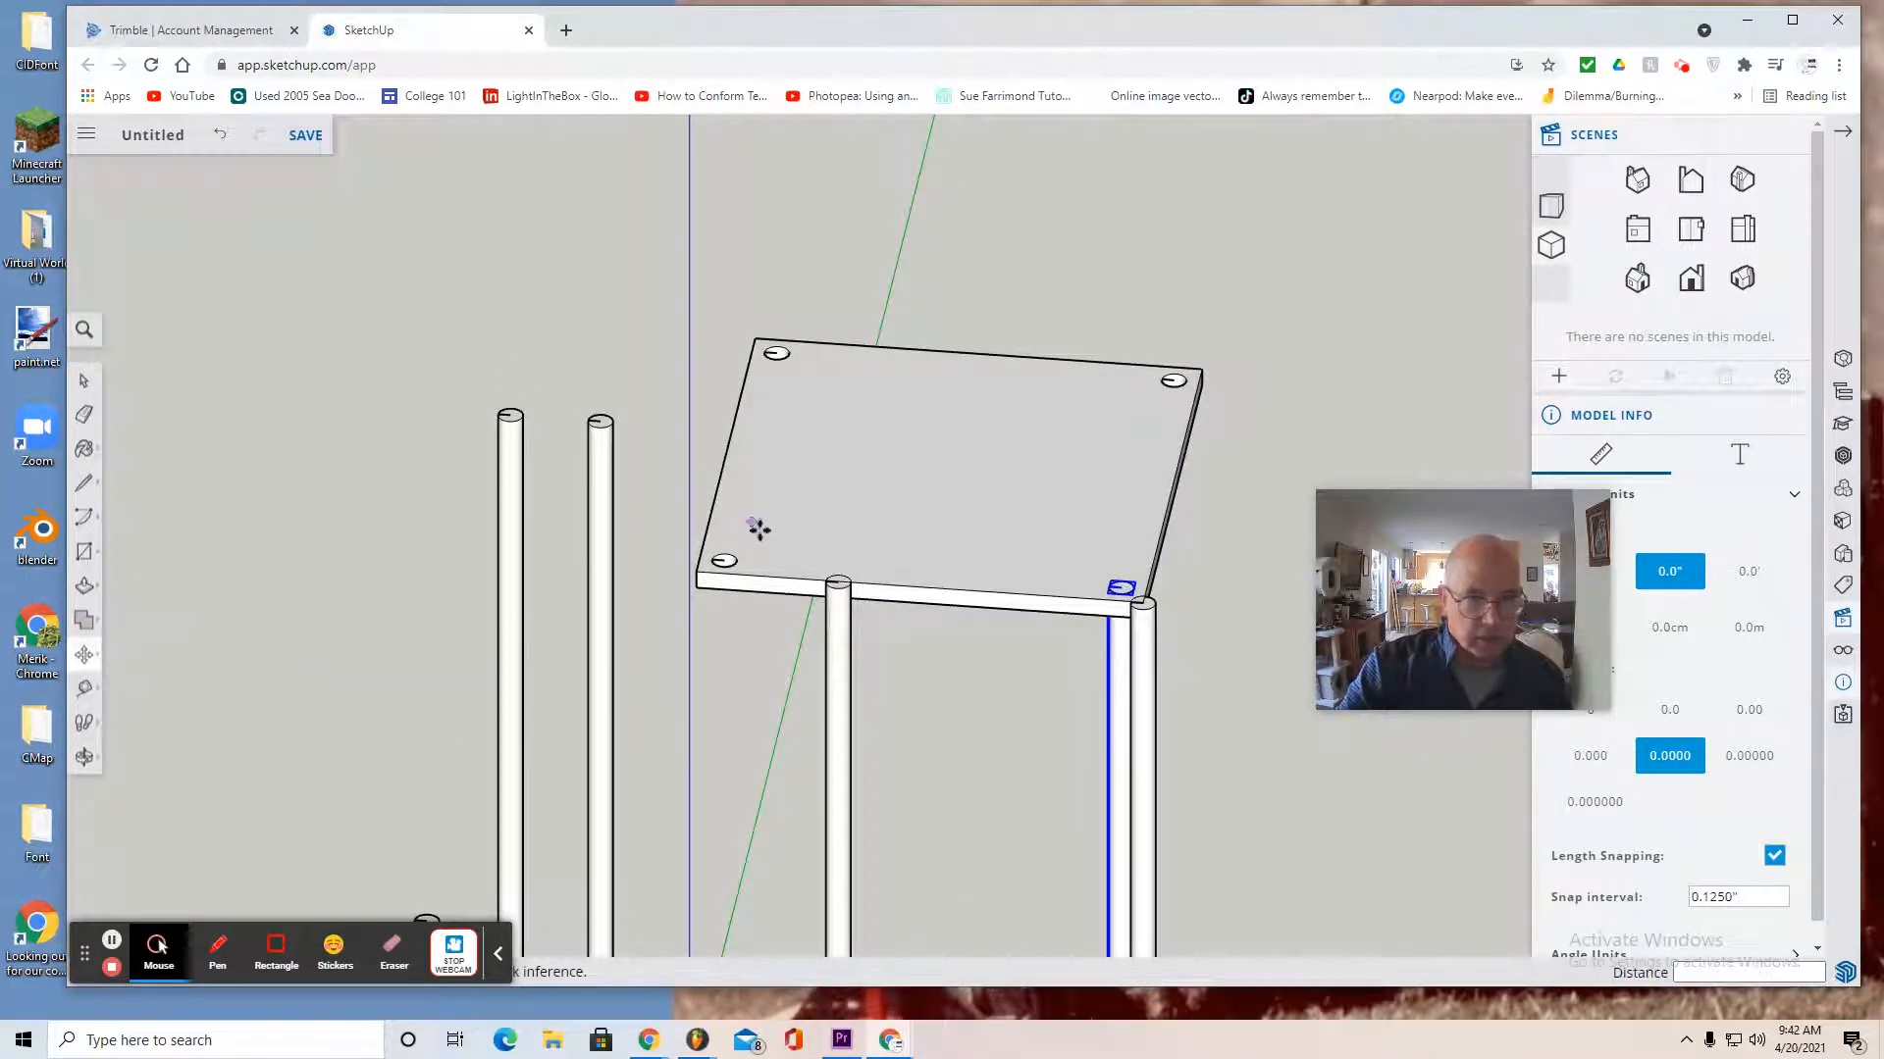
{"action": "scroll", "coordinate": [835, 584], "scroll_direction": "up", "scroll_amount": 6}
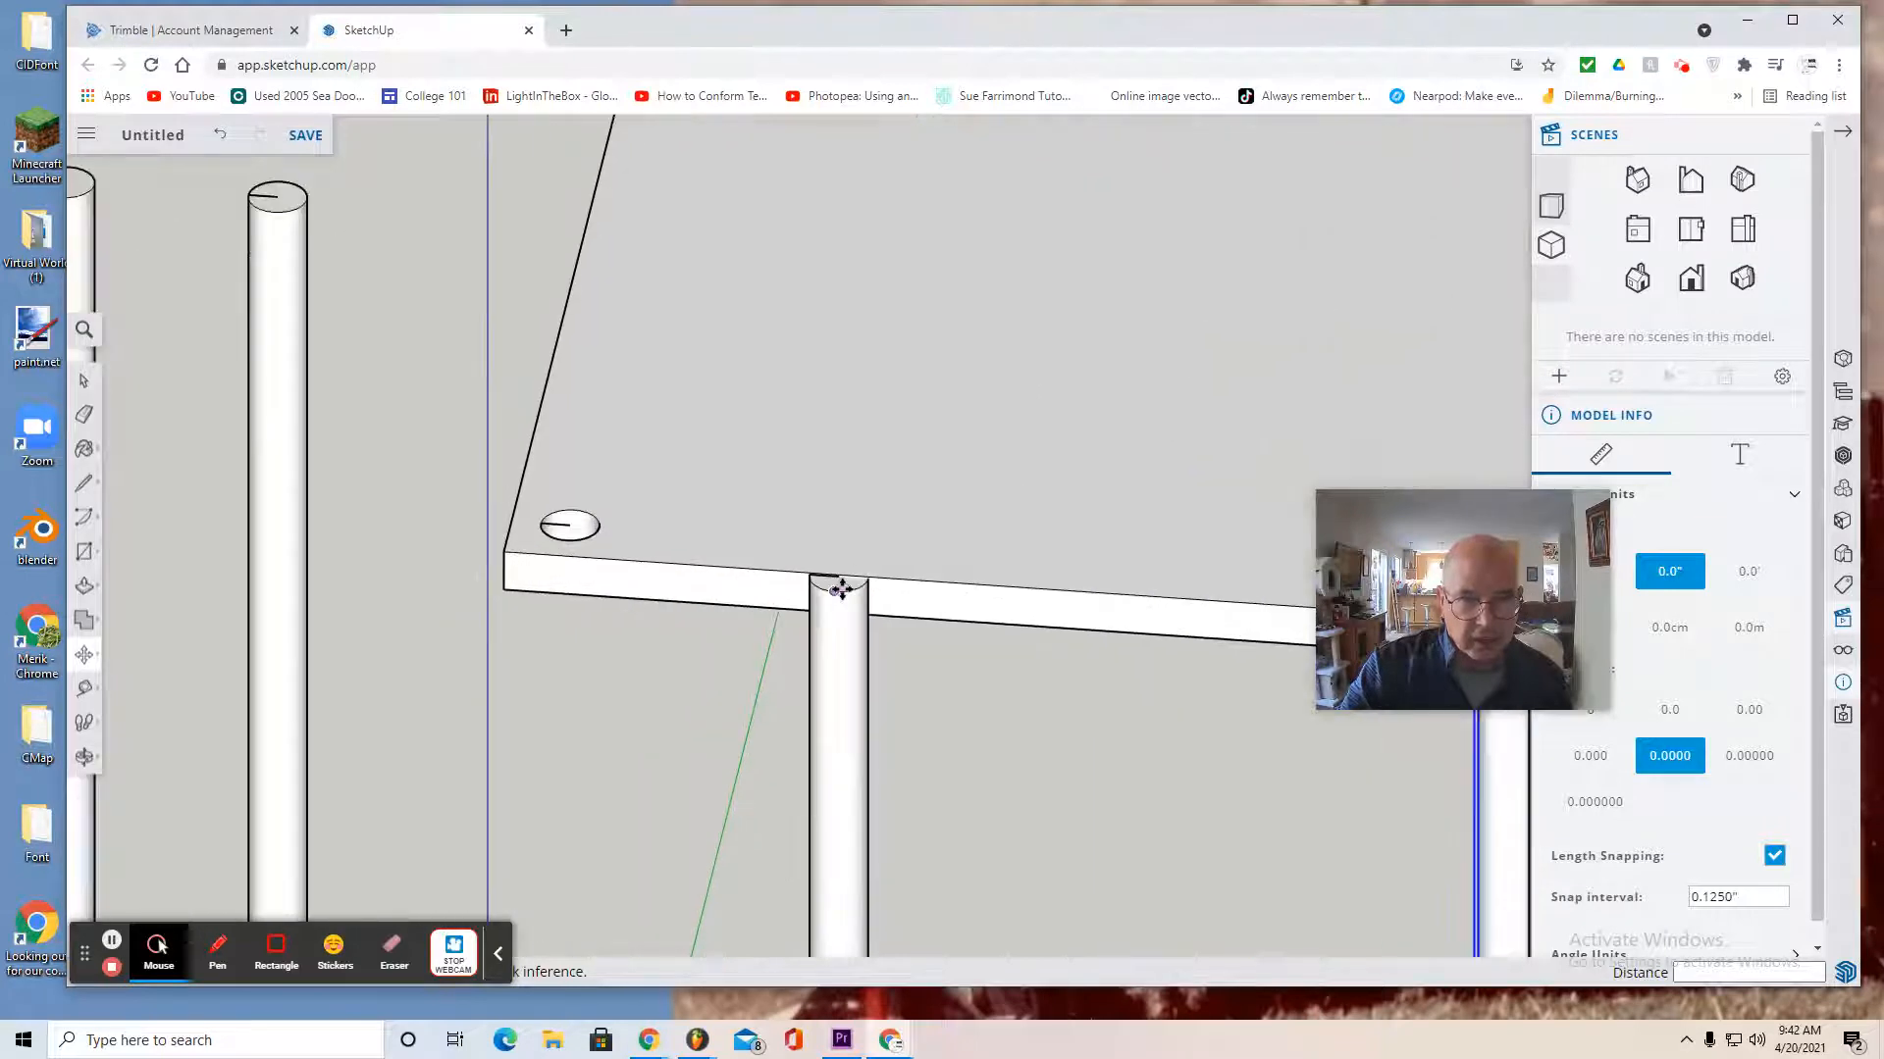
{"action": "scroll", "coordinate": [835, 576], "scroll_direction": "down", "scroll_amount": 2}
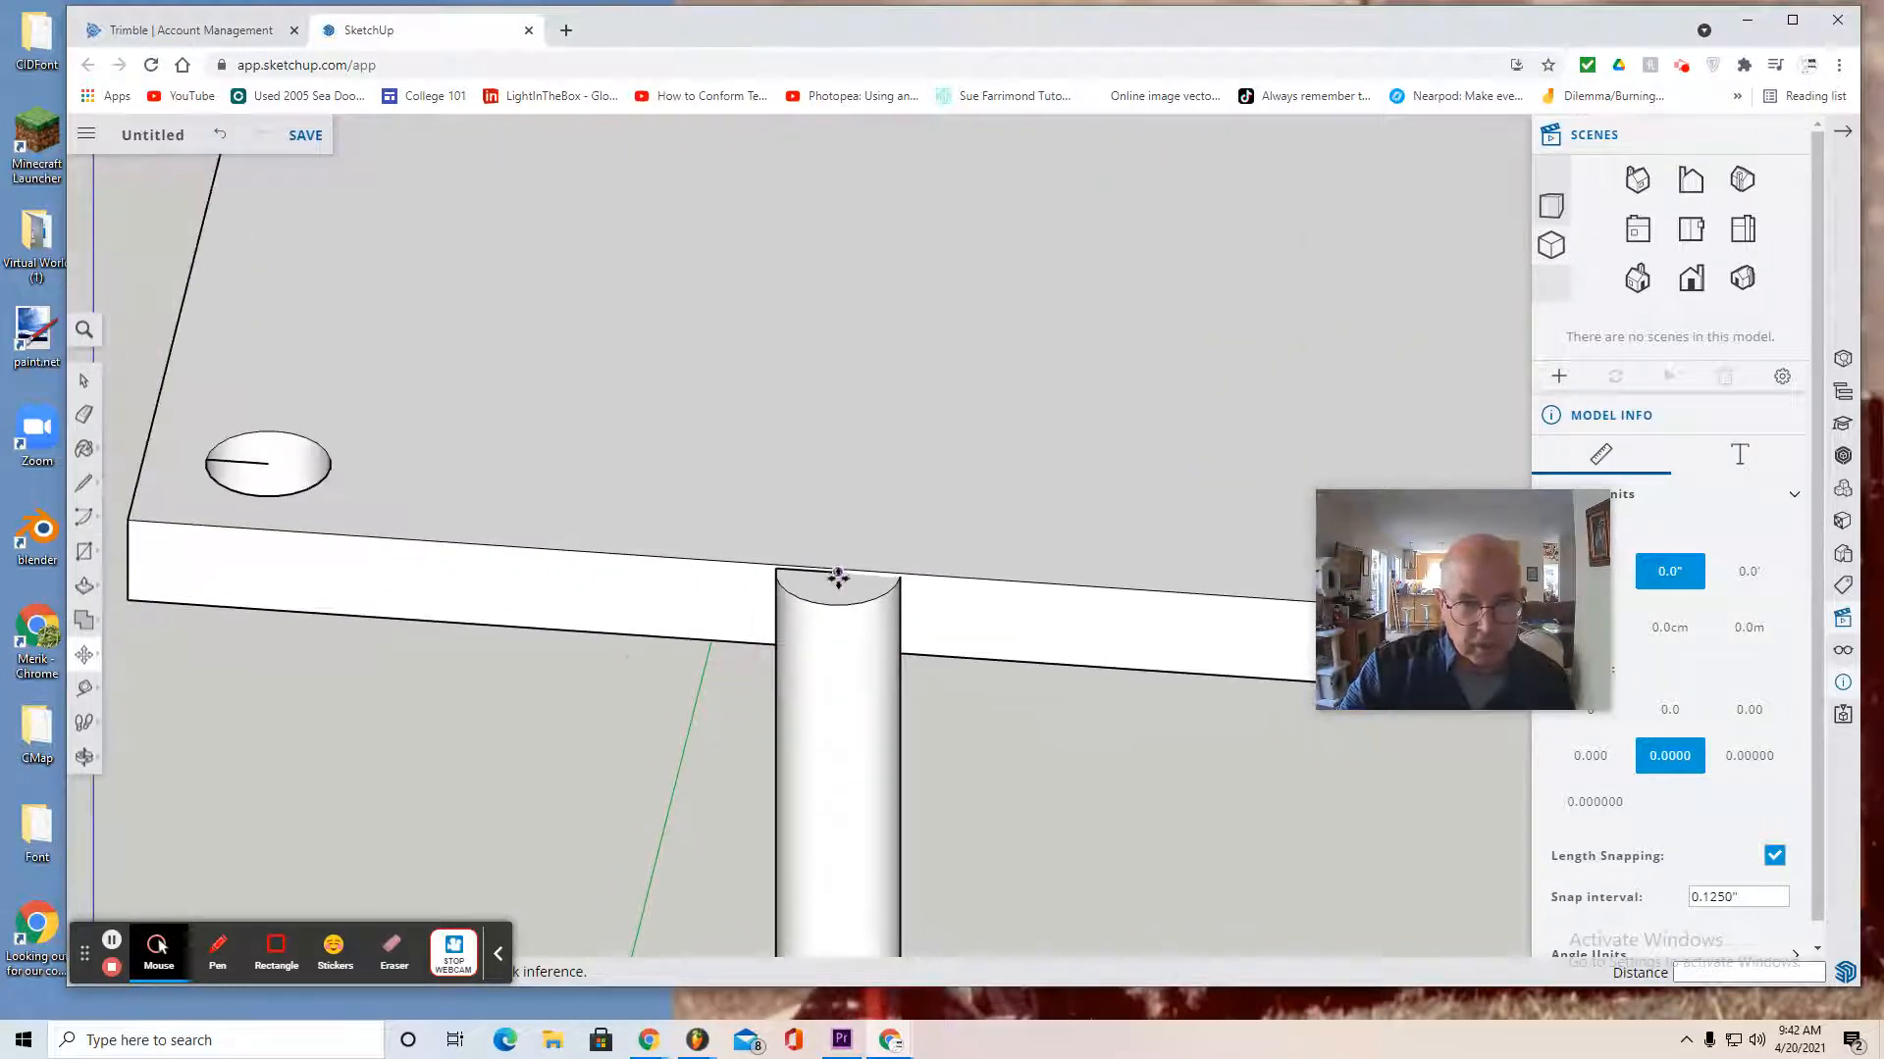
{"action": "left_click_drag", "start_coordinate": [840, 575], "coordinate": [802, 571]}
{"action": "key", "text": "space"}
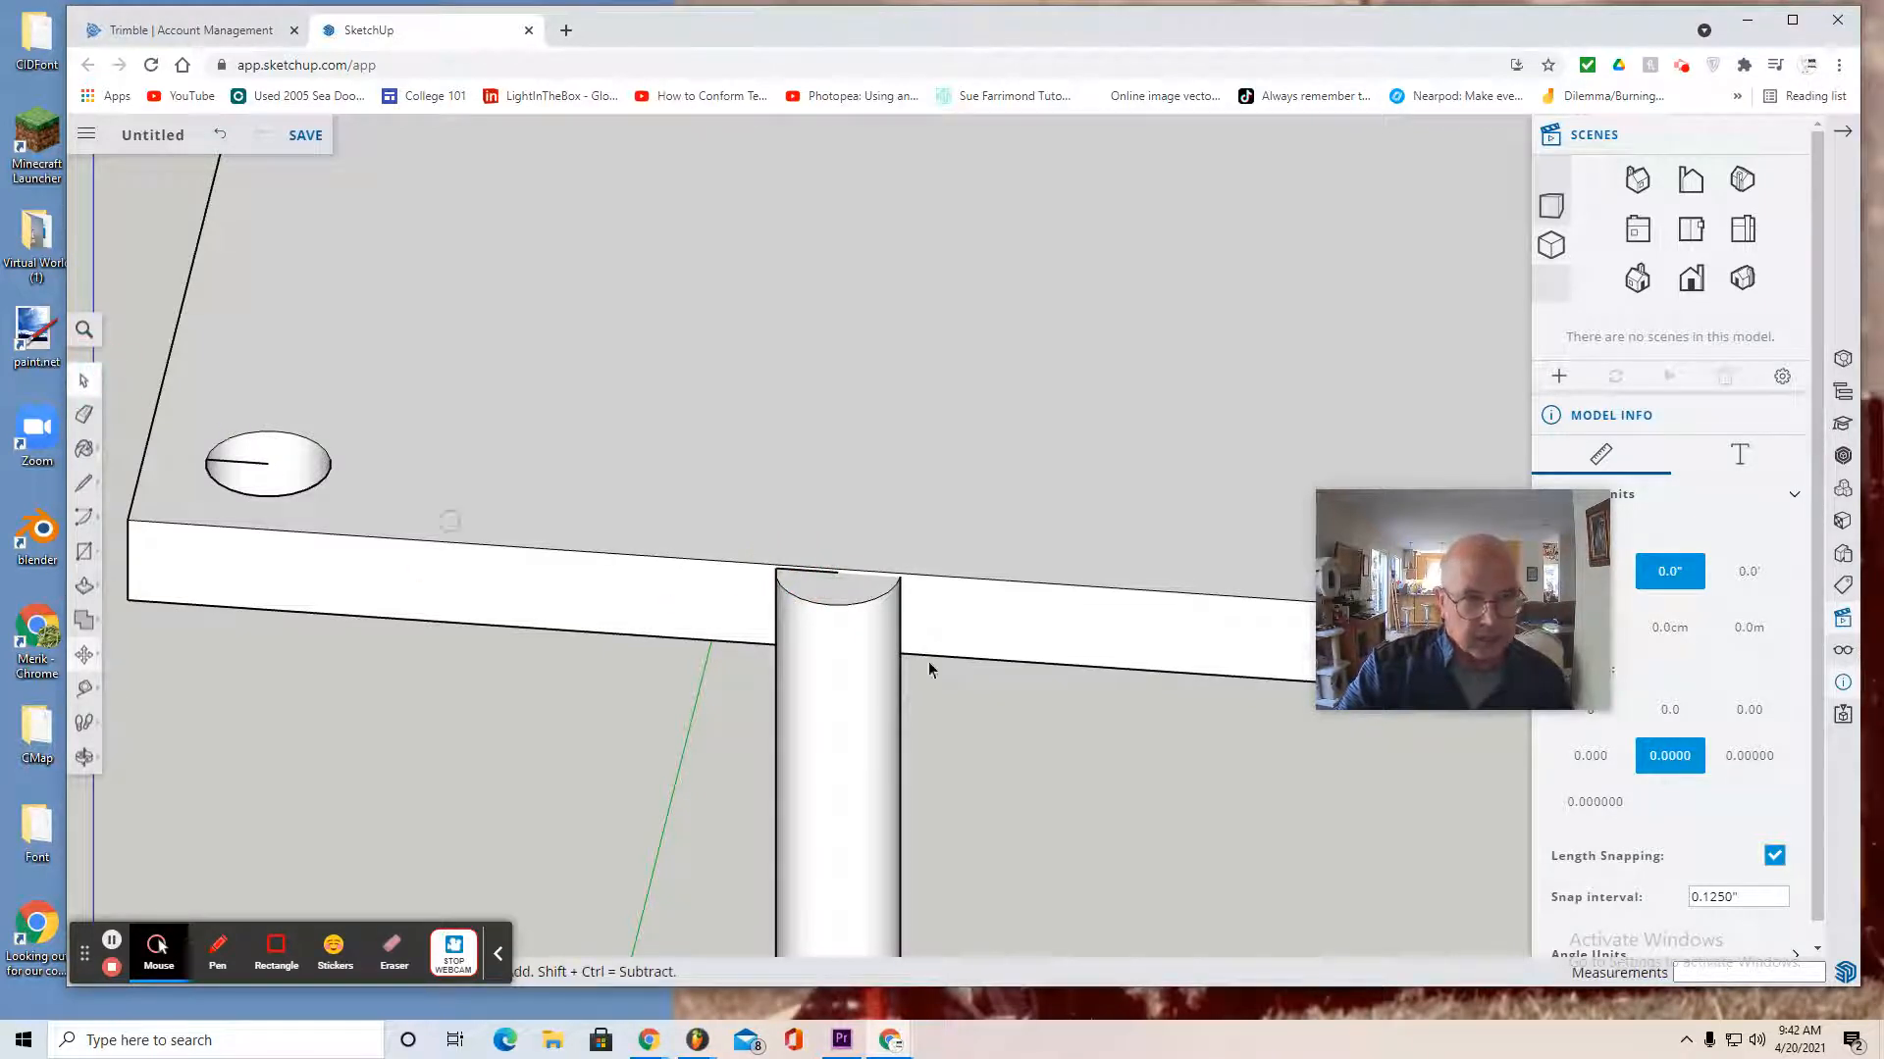
{"action": "left_click", "coordinate": [849, 692]}
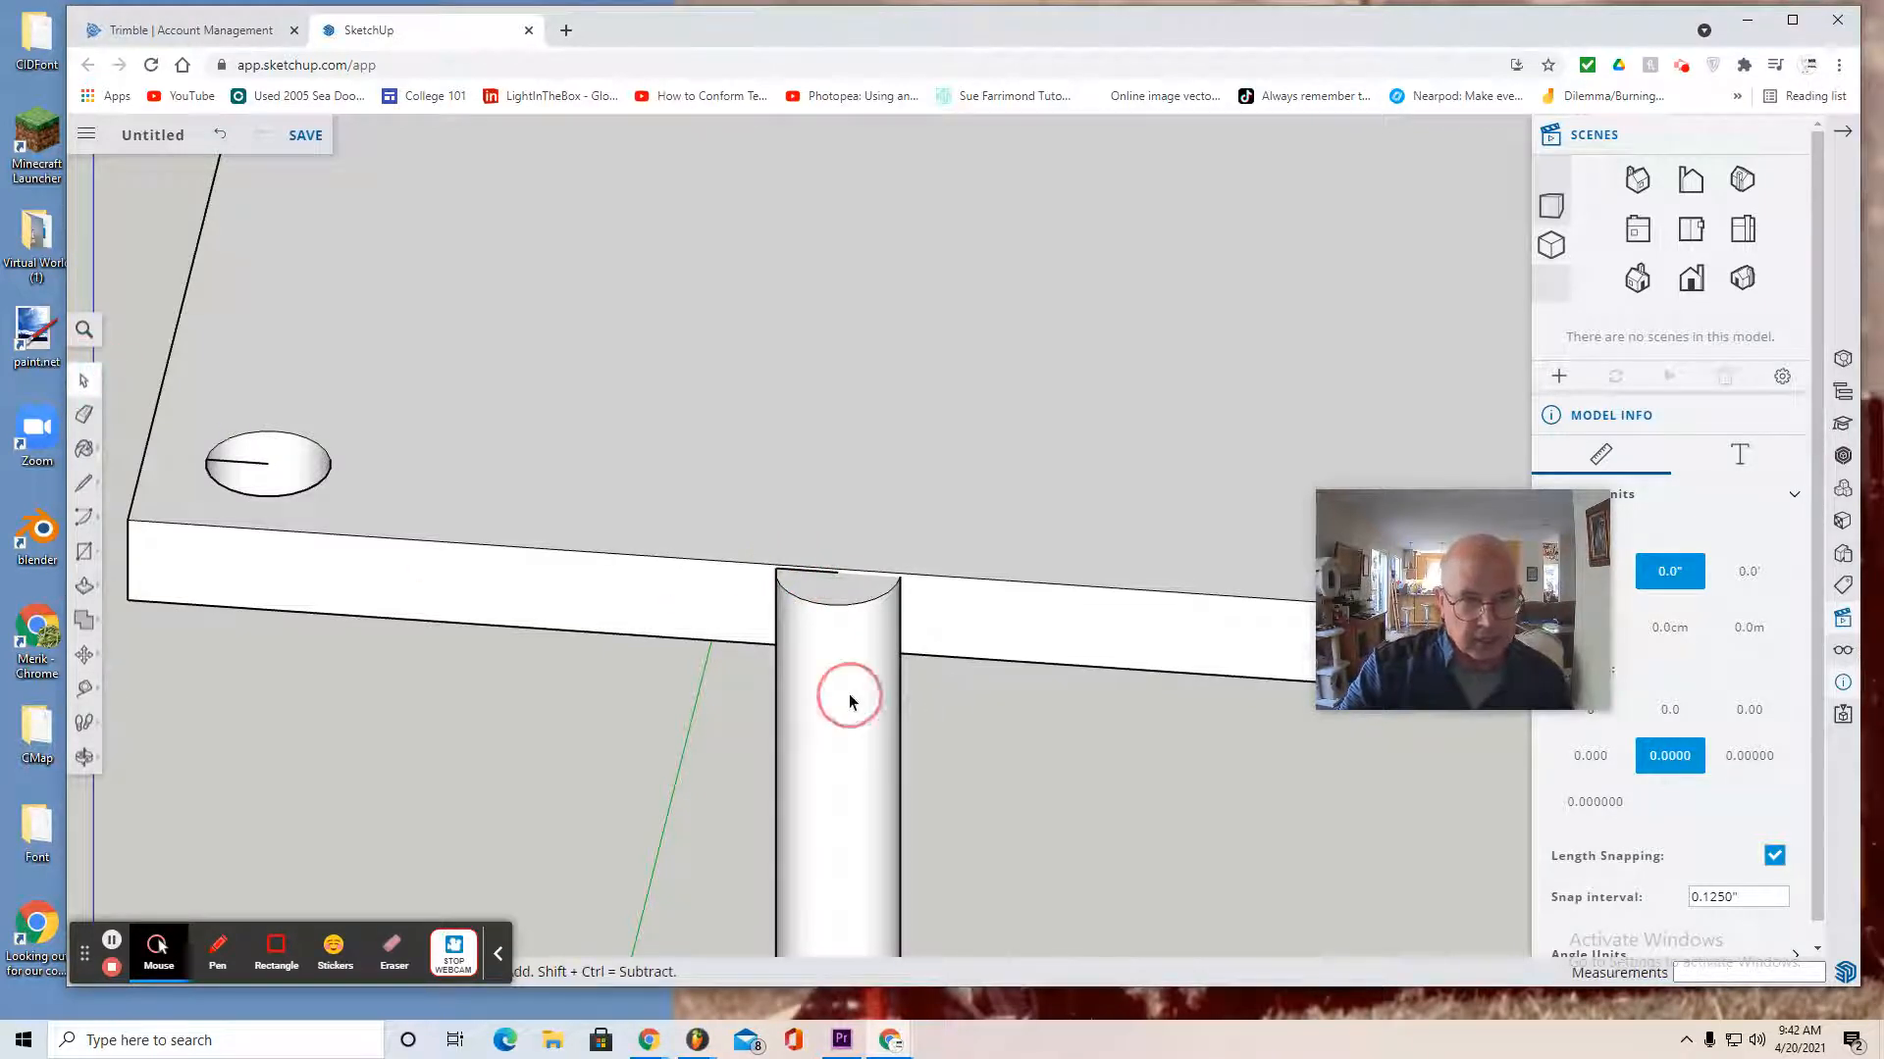
{"action": "left_click", "coordinate": [88, 640]}
{"action": "left_click", "coordinate": [128, 618]}
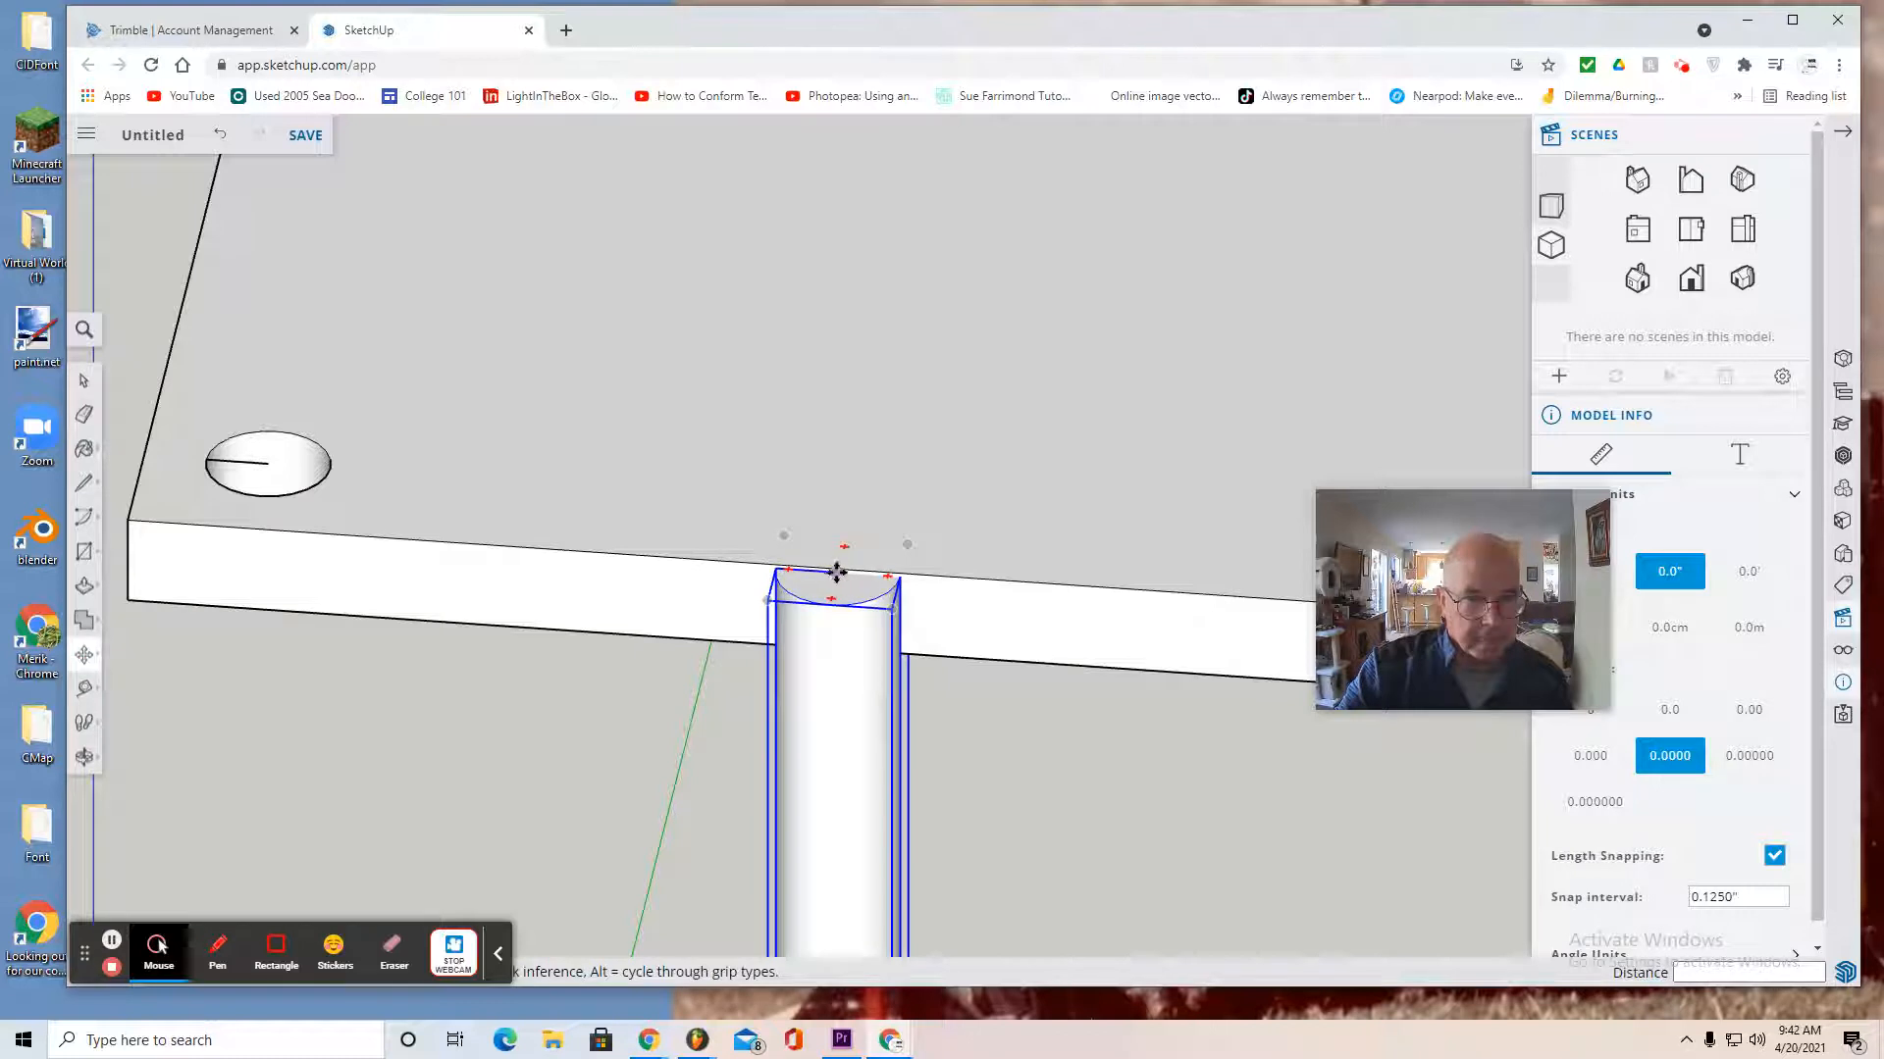
{"action": "left_click_drag", "start_coordinate": [833, 572], "coordinate": [266, 464]}
{"action": "left_click", "coordinate": [266, 464]}
{"action": "scroll", "coordinate": [379, 560], "scroll_direction": "down", "scroll_amount": 6}
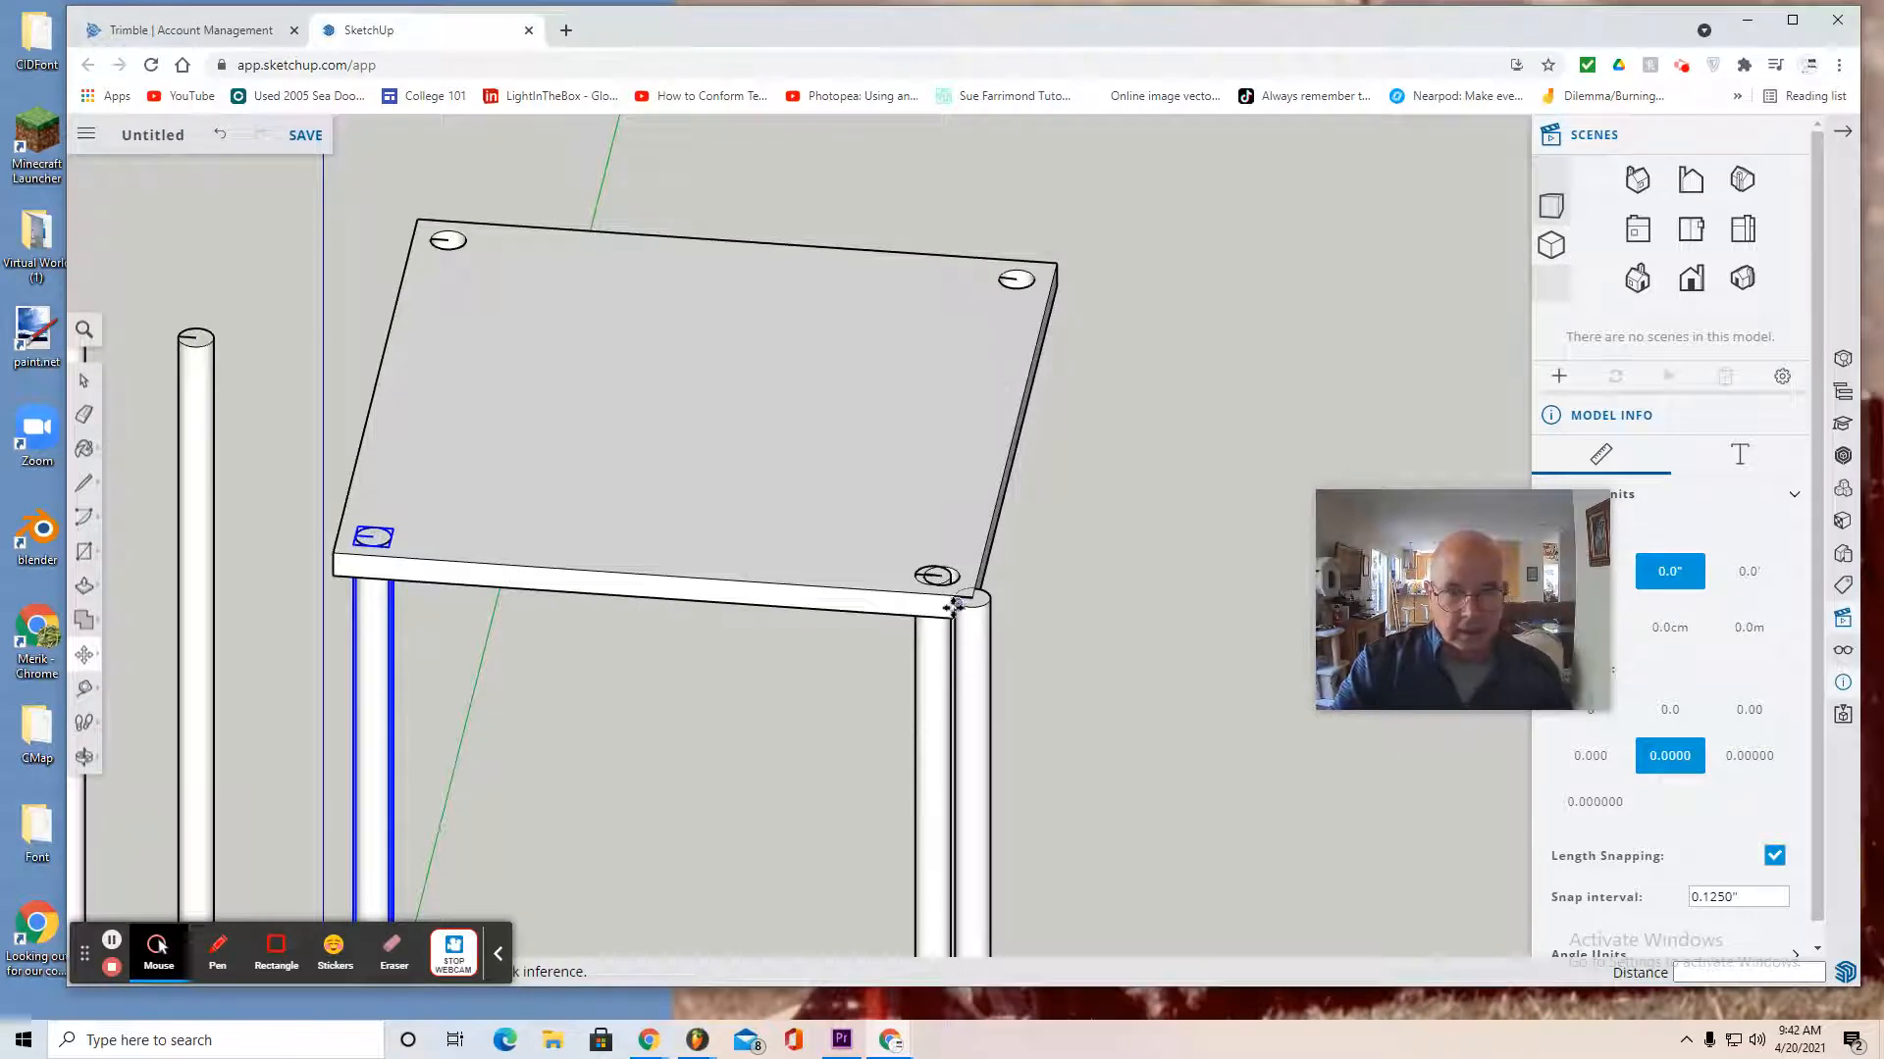
Move the pole beside the platform's front corner slightly outward along the red axis so its top centre clears the platform
{"action": "left_click", "coordinate": [88, 343]}
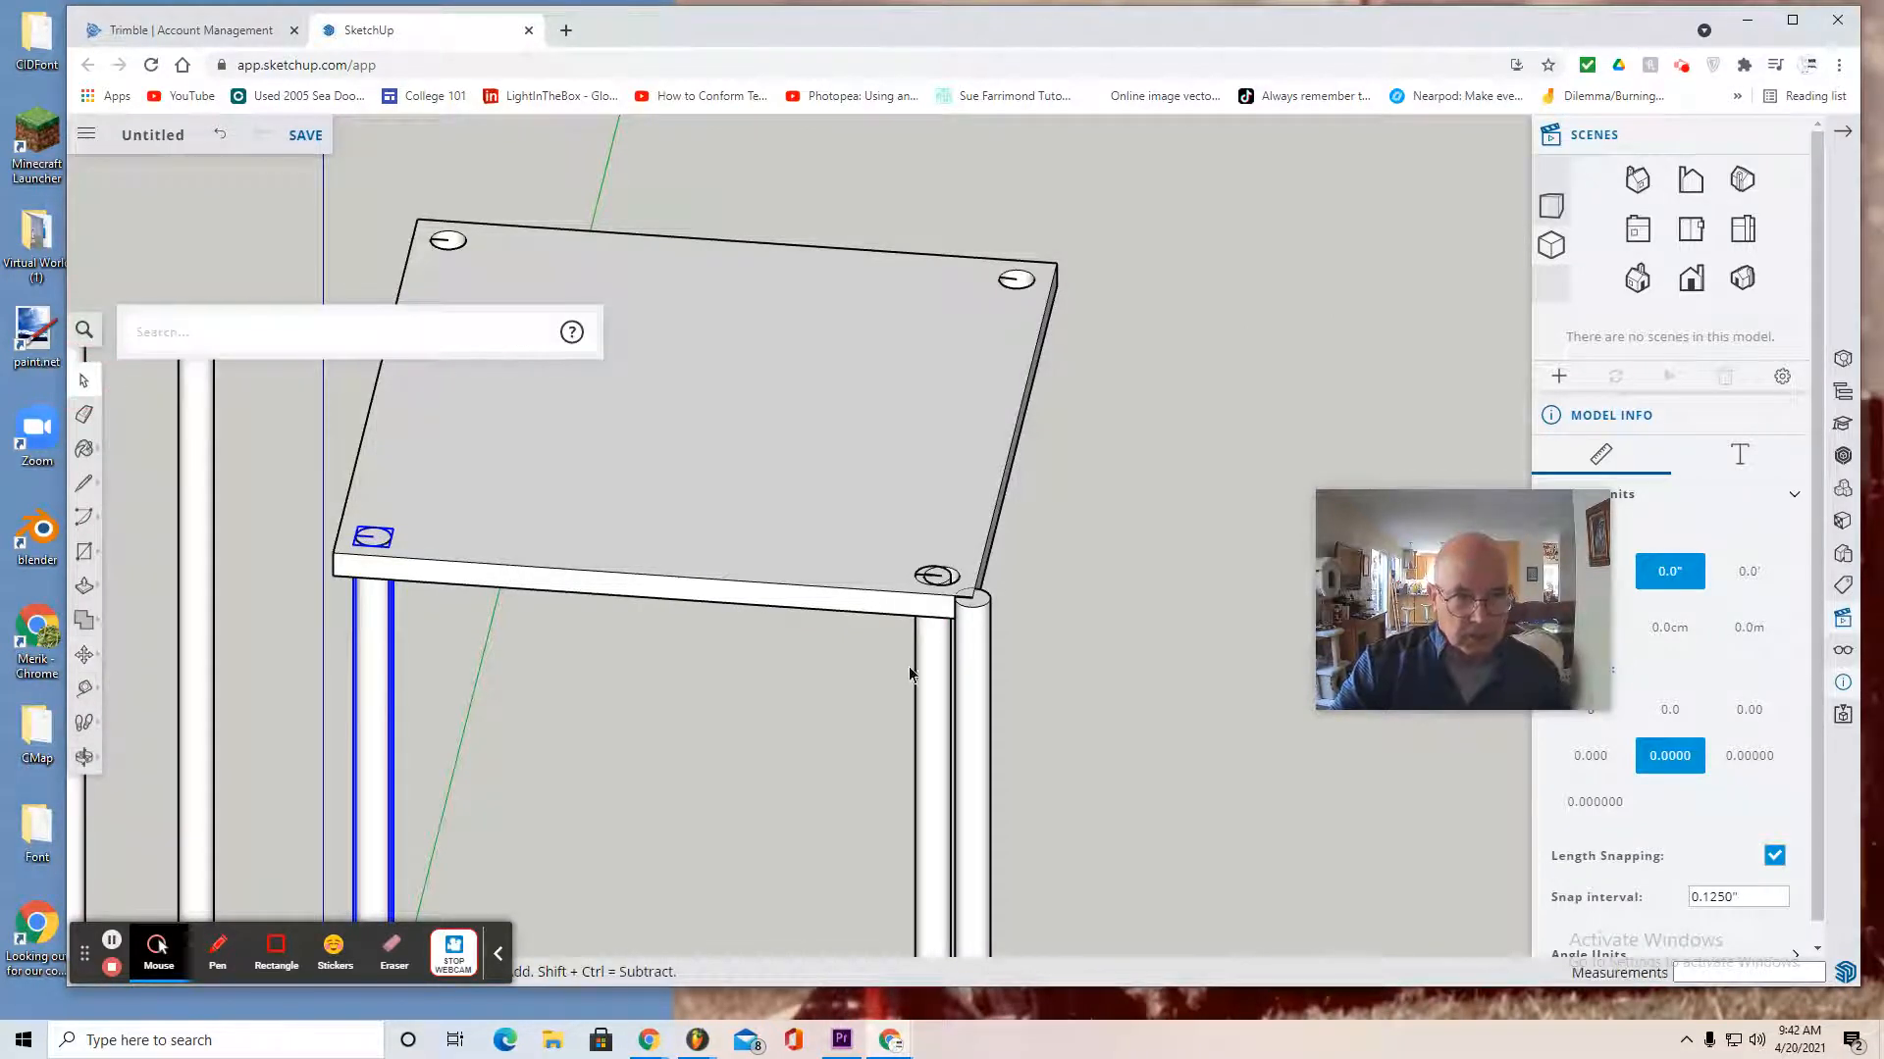
{"action": "left_click", "coordinate": [966, 677]}
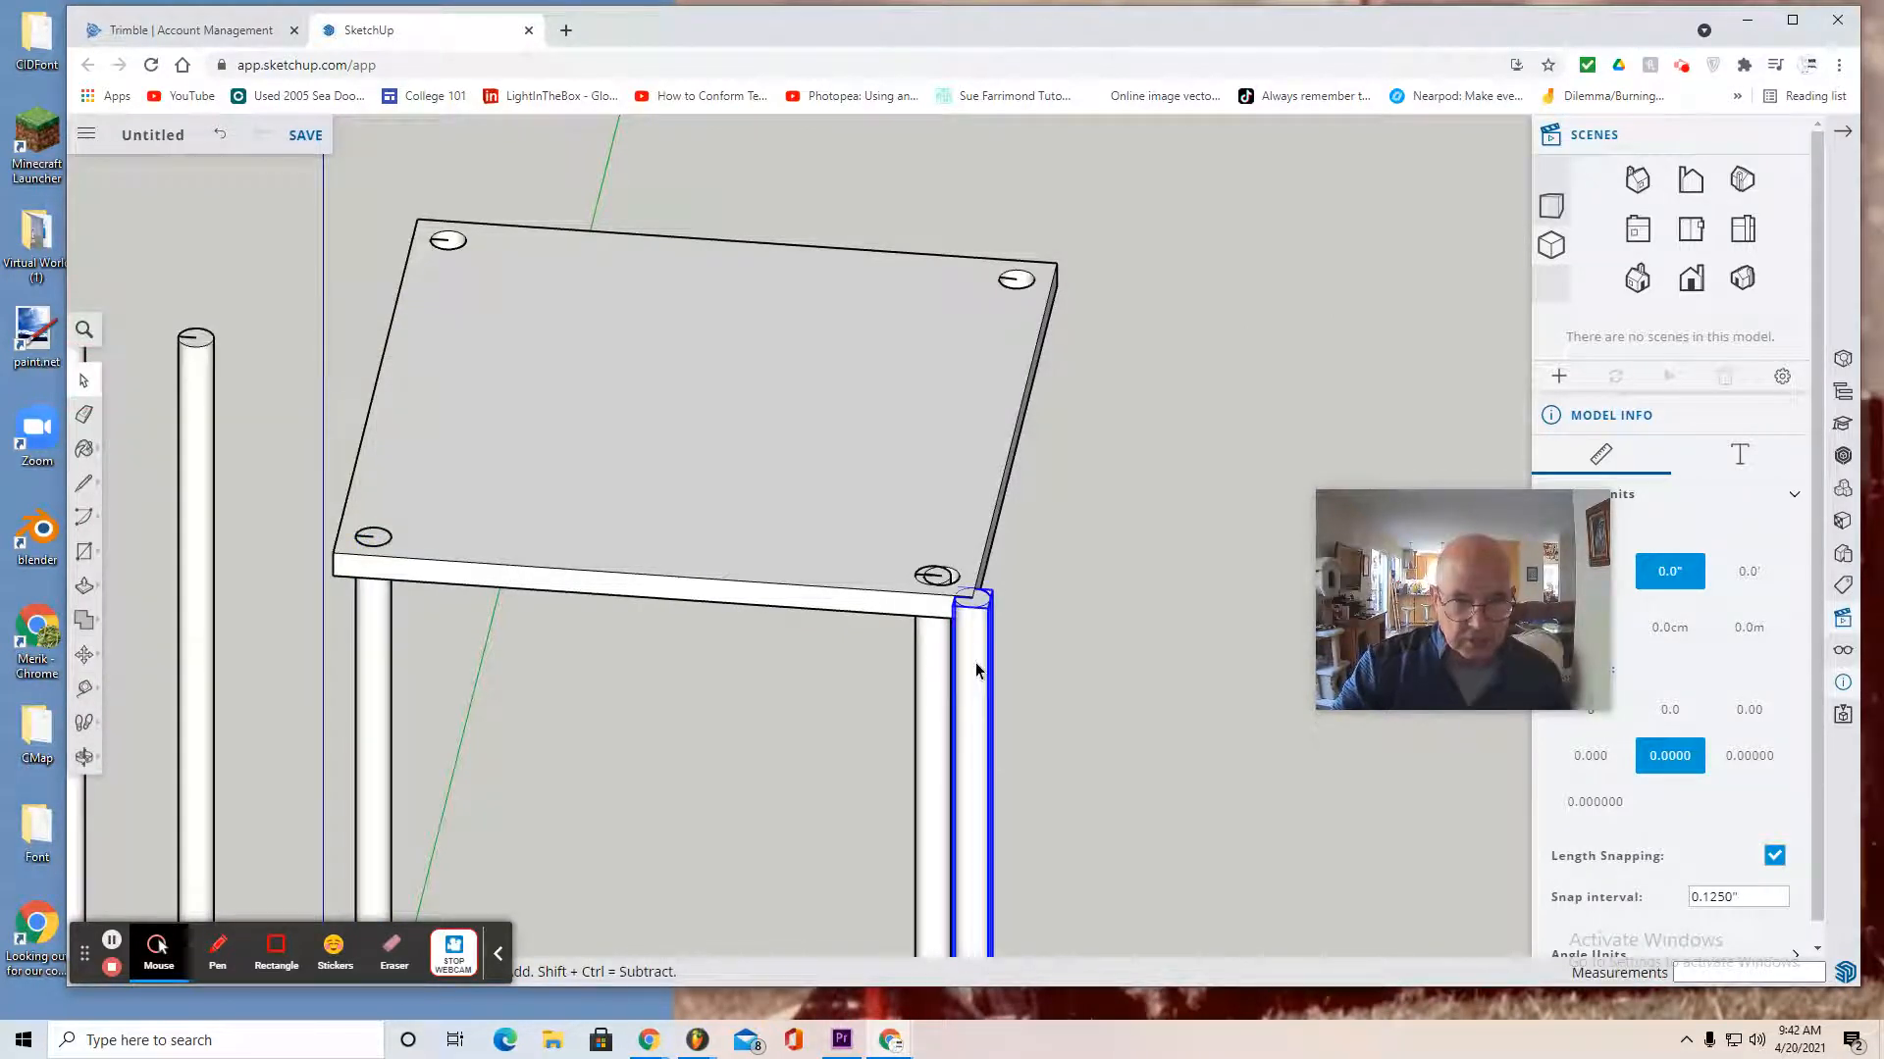
{"action": "left_click", "coordinate": [84, 655]}
{"action": "scroll", "coordinate": [922, 596], "scroll_direction": "up", "scroll_amount": 6}
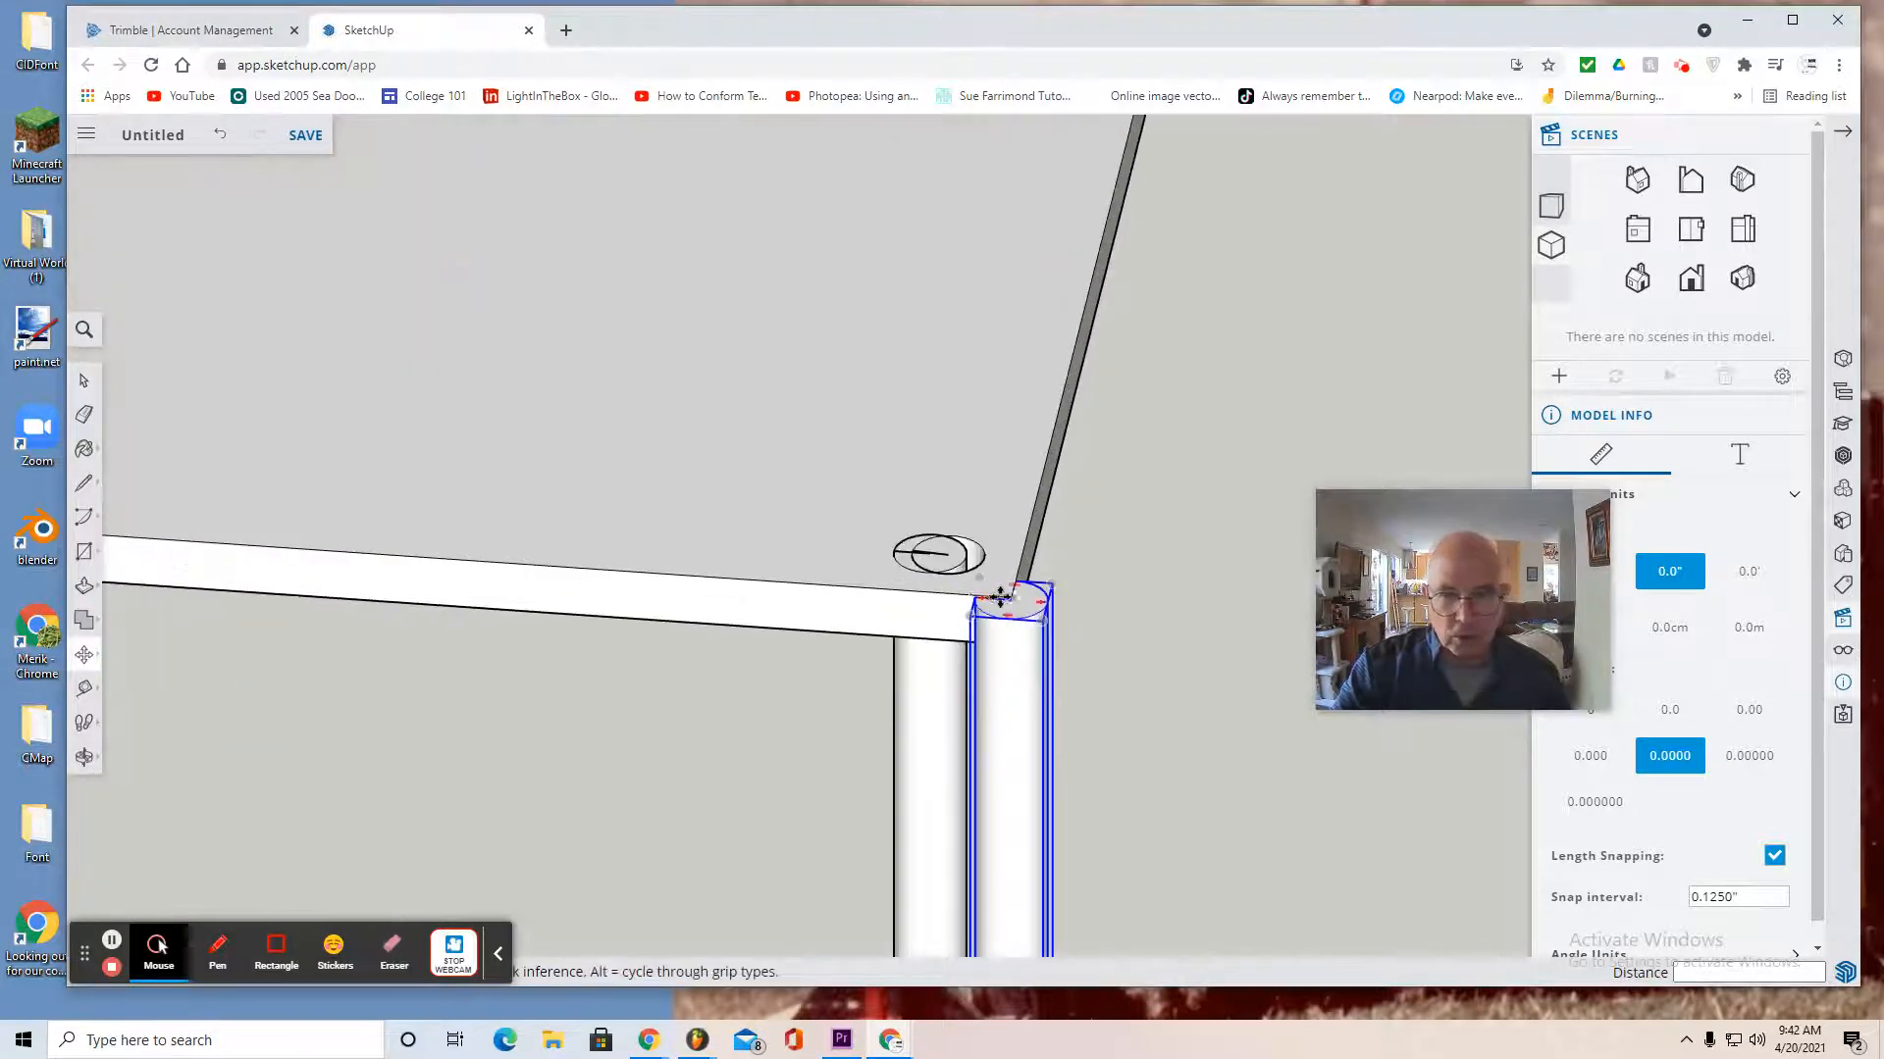
{"action": "scroll", "coordinate": [994, 583], "scroll_direction": "up", "scroll_amount": 2}
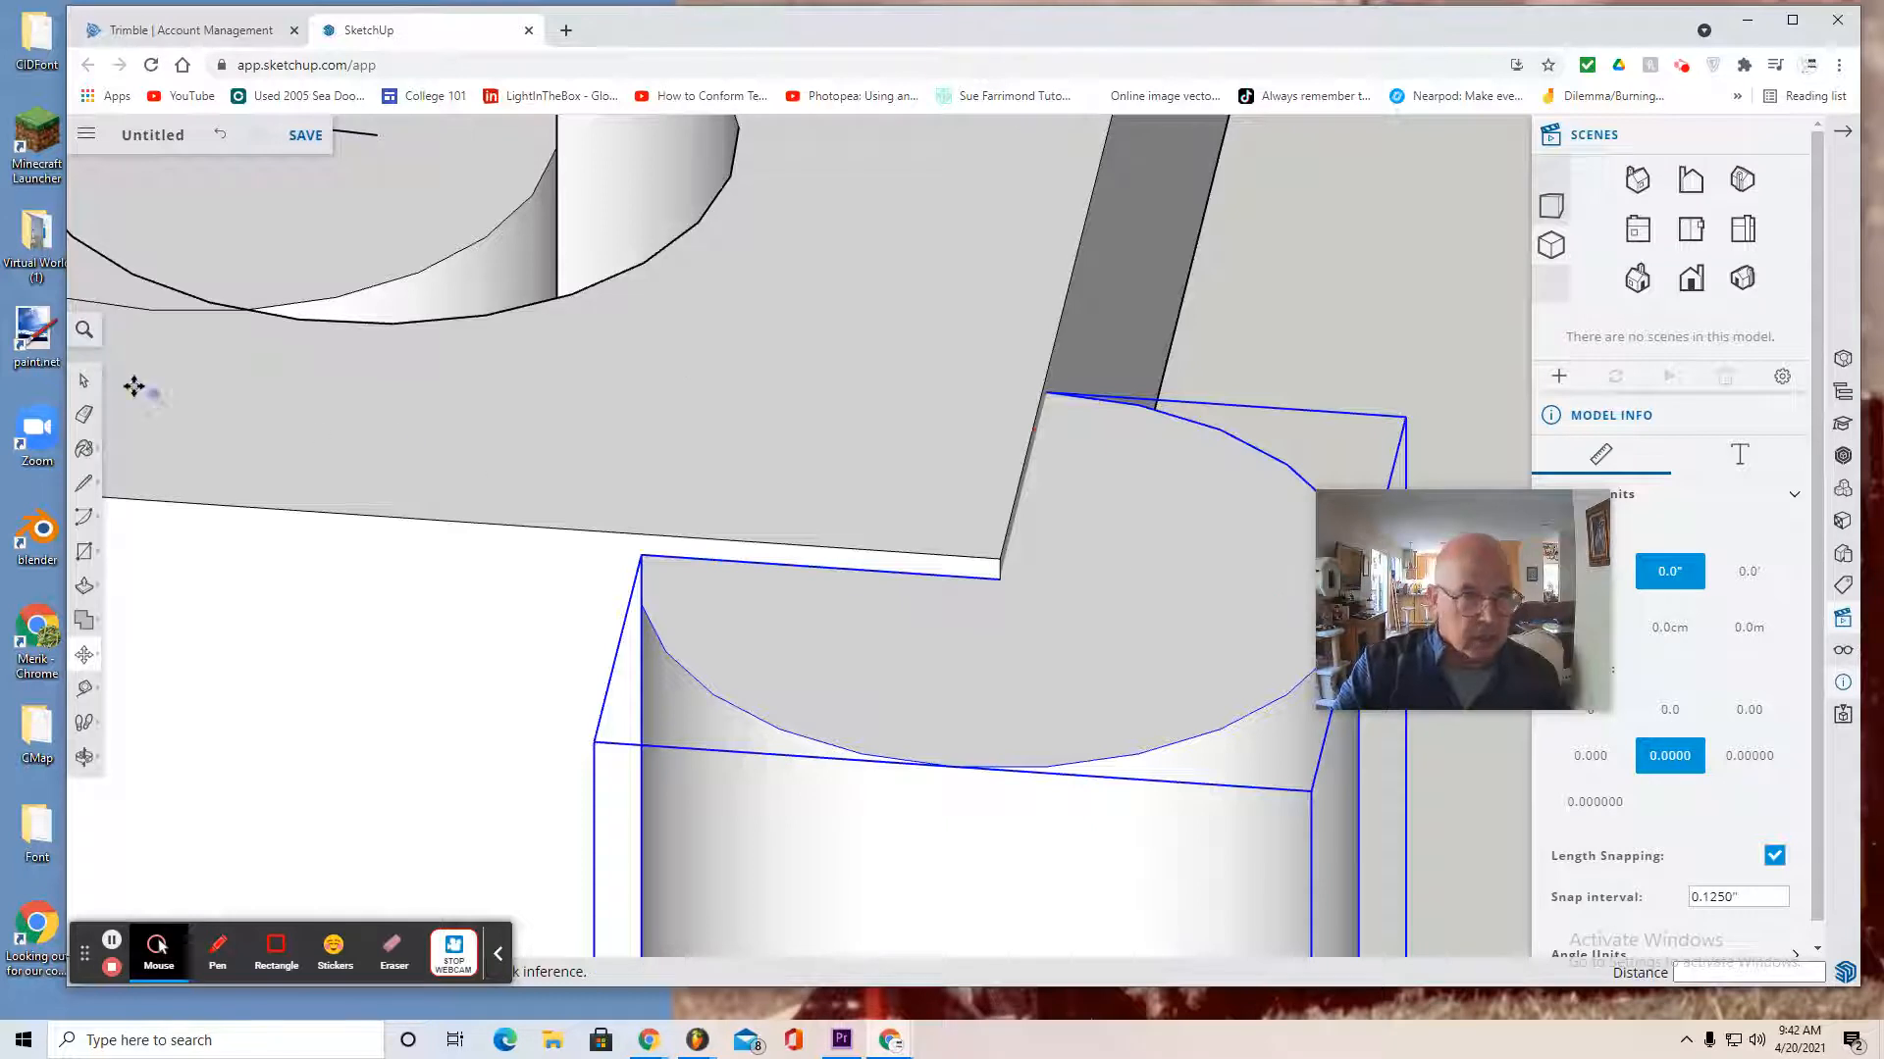
{"action": "left_click", "coordinate": [84, 380]}
{"action": "left_click_drag", "start_coordinate": [760, 698], "coordinate": [285, 647]}
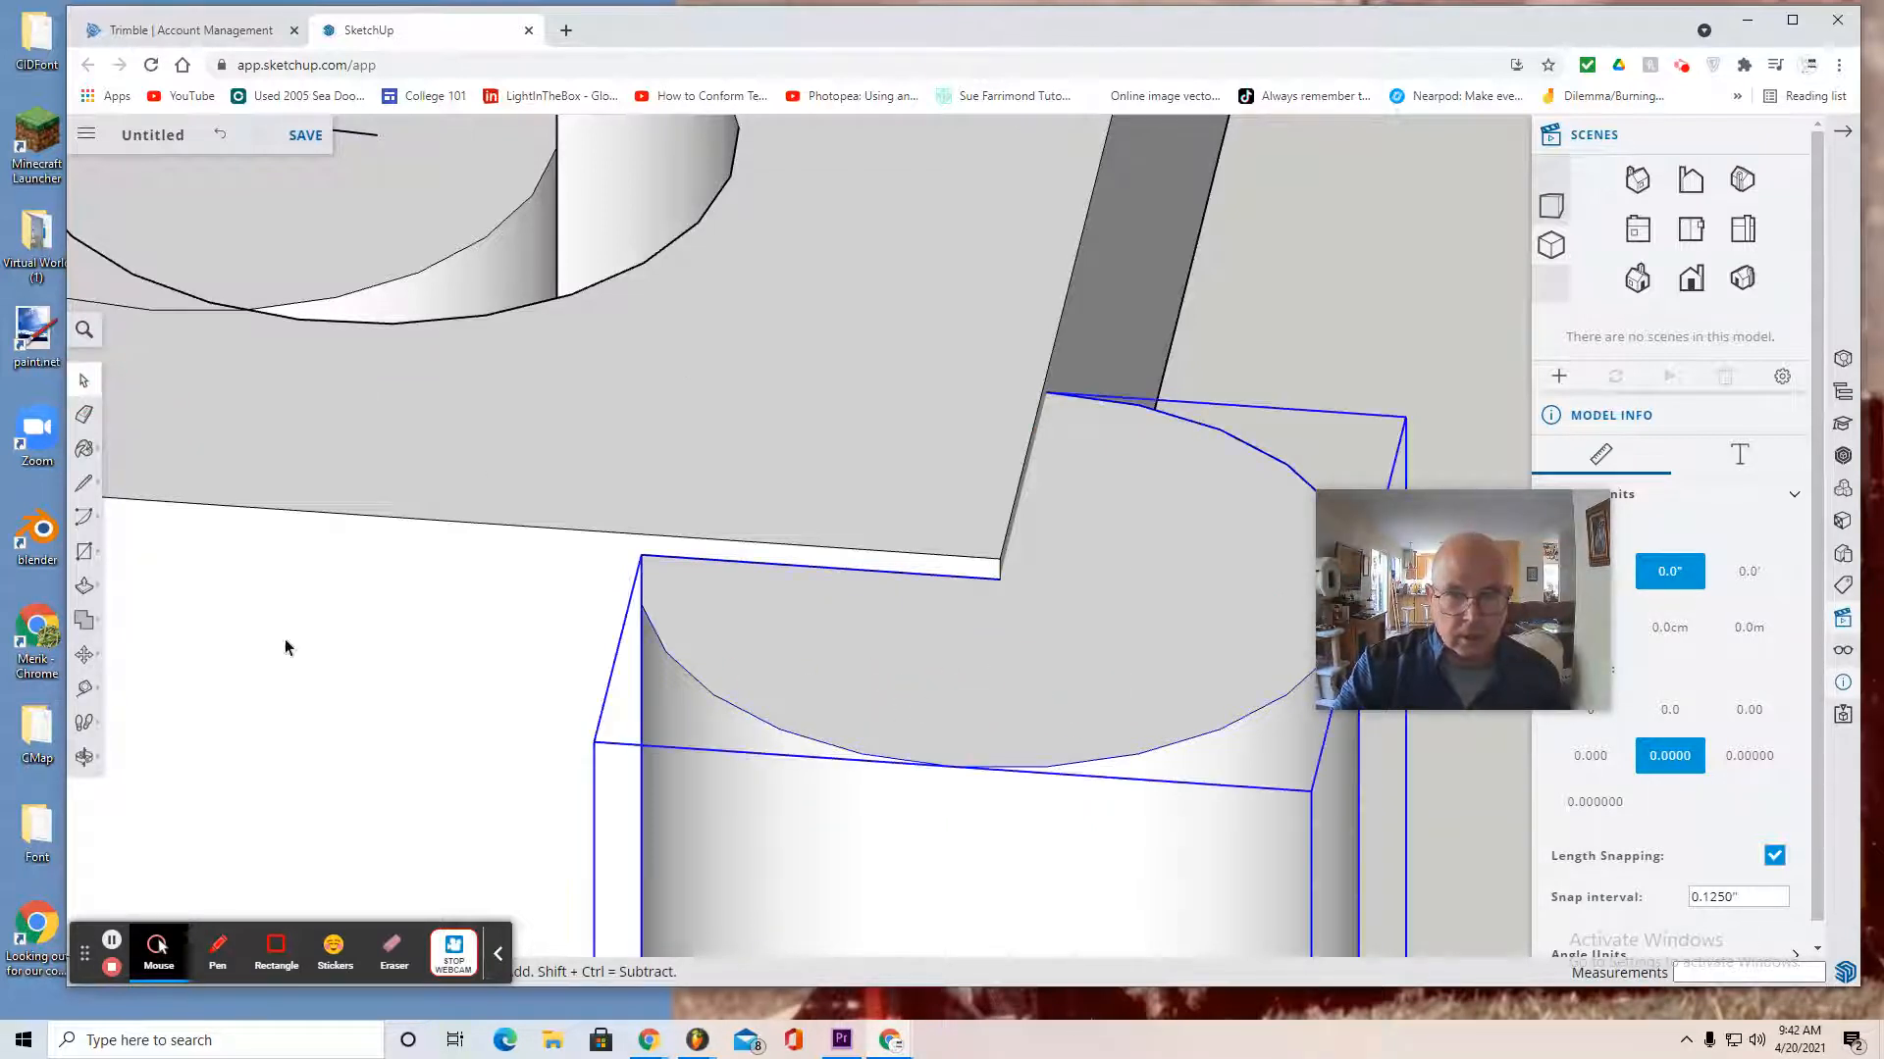
{"action": "left_click", "coordinate": [84, 655]}
{"action": "left_click_drag", "start_coordinate": [746, 676], "coordinate": [1009, 691]}
{"action": "scroll", "coordinate": [1150, 692], "scroll_direction": "down", "scroll_amount": 1}
{"action": "mouse_move", "coordinate": [1362, 645]}
{"action": "left_mouse_down"}
{"action": "mouse_move", "coordinate": [1380, 650]}
{"action": "mouse_move", "coordinate": [1559, 406]}
{"action": "left_mouse_up"}
{"action": "scroll", "coordinate": [707, 653], "scroll_direction": "down", "scroll_amount": 5}
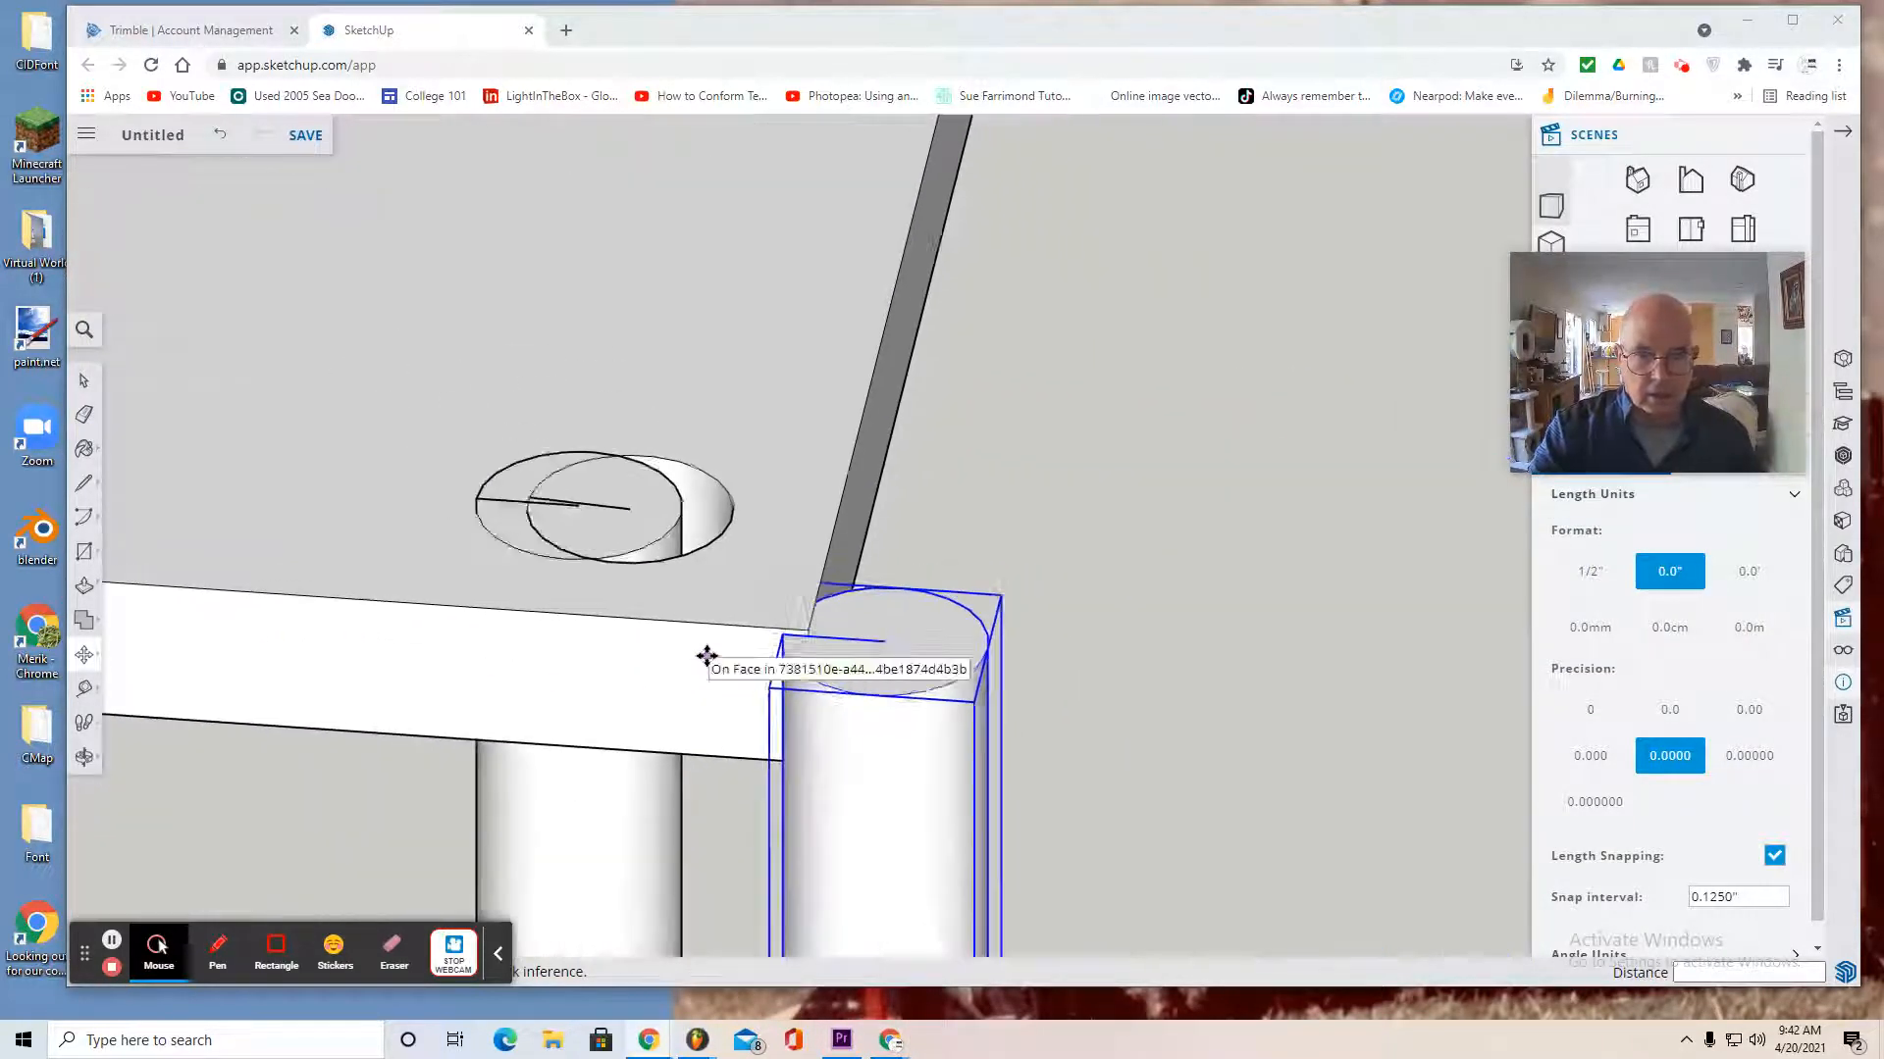
{"action": "scroll", "coordinate": [706, 654], "scroll_direction": "down", "scroll_amount": 6}
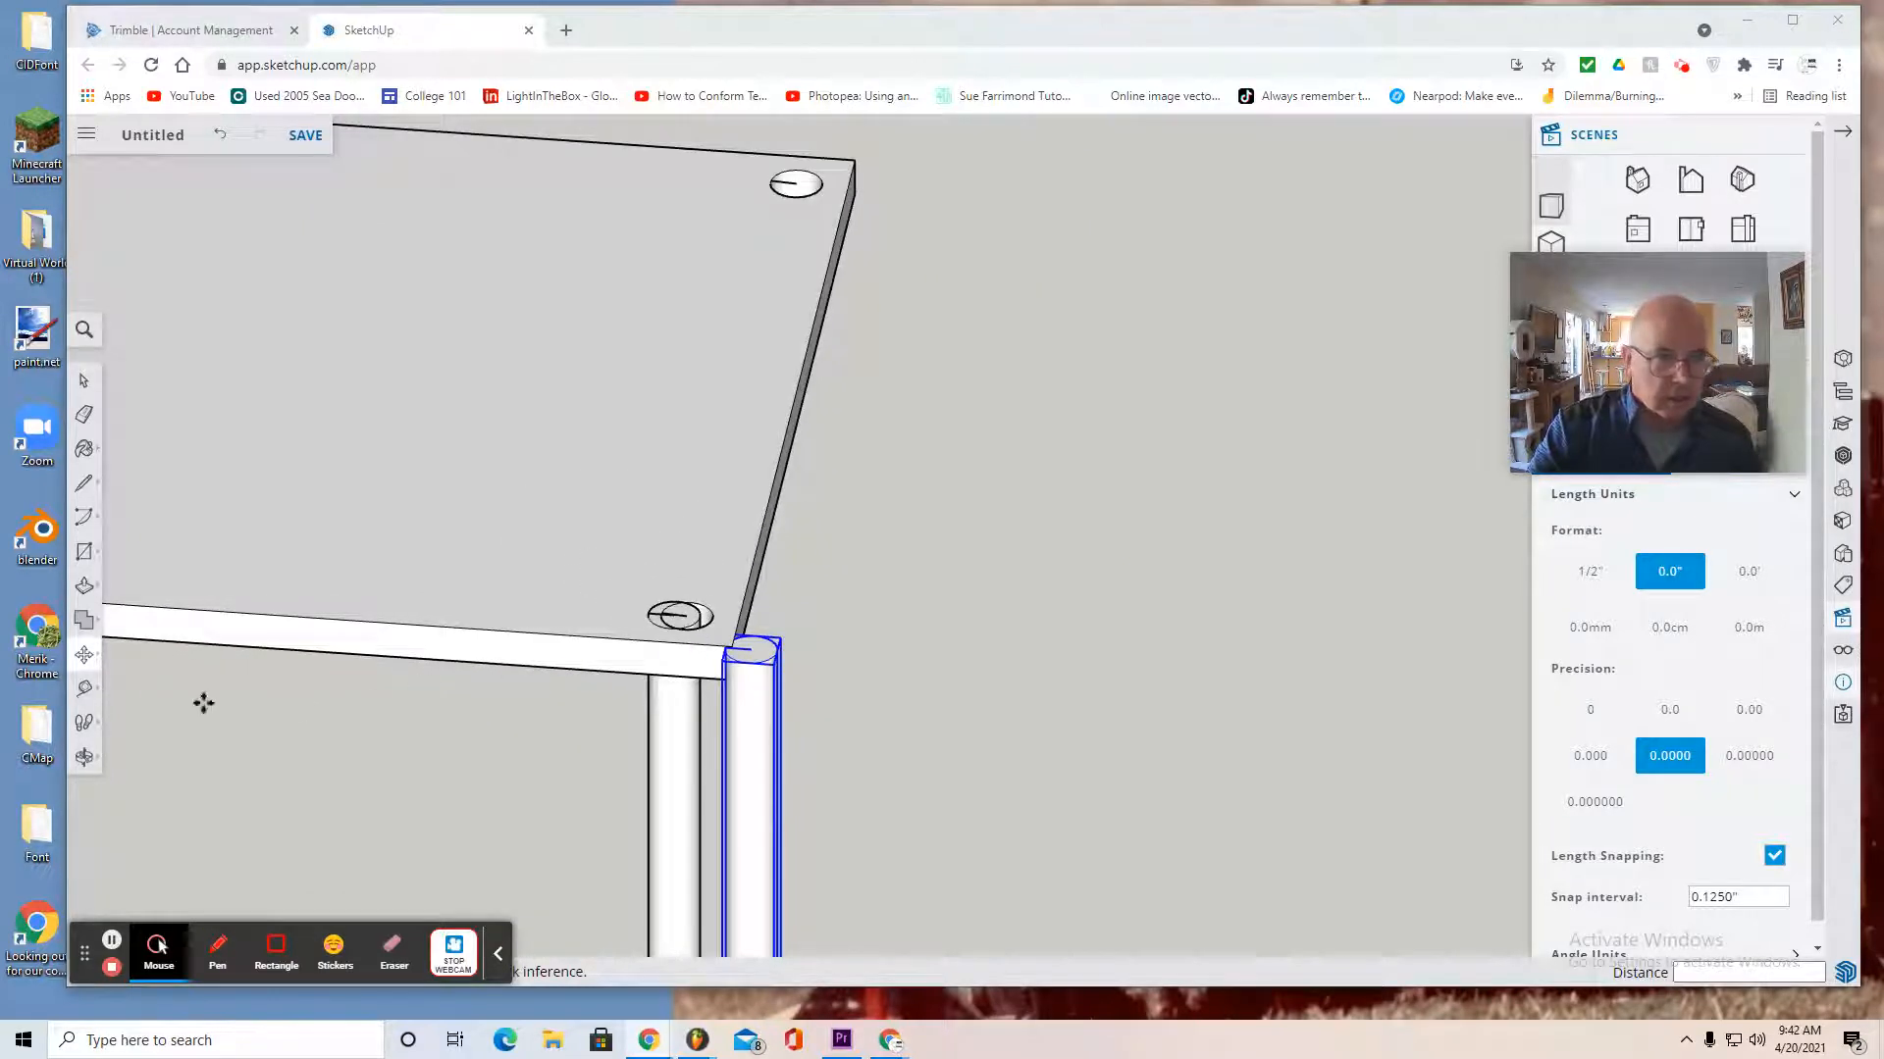
Move the offset pole by its top centre about 68.22 inches onto the centre of the platform's rear hole on the same side
{"action": "left_click", "coordinate": [87, 666]}
{"action": "left_click", "coordinate": [133, 621]}
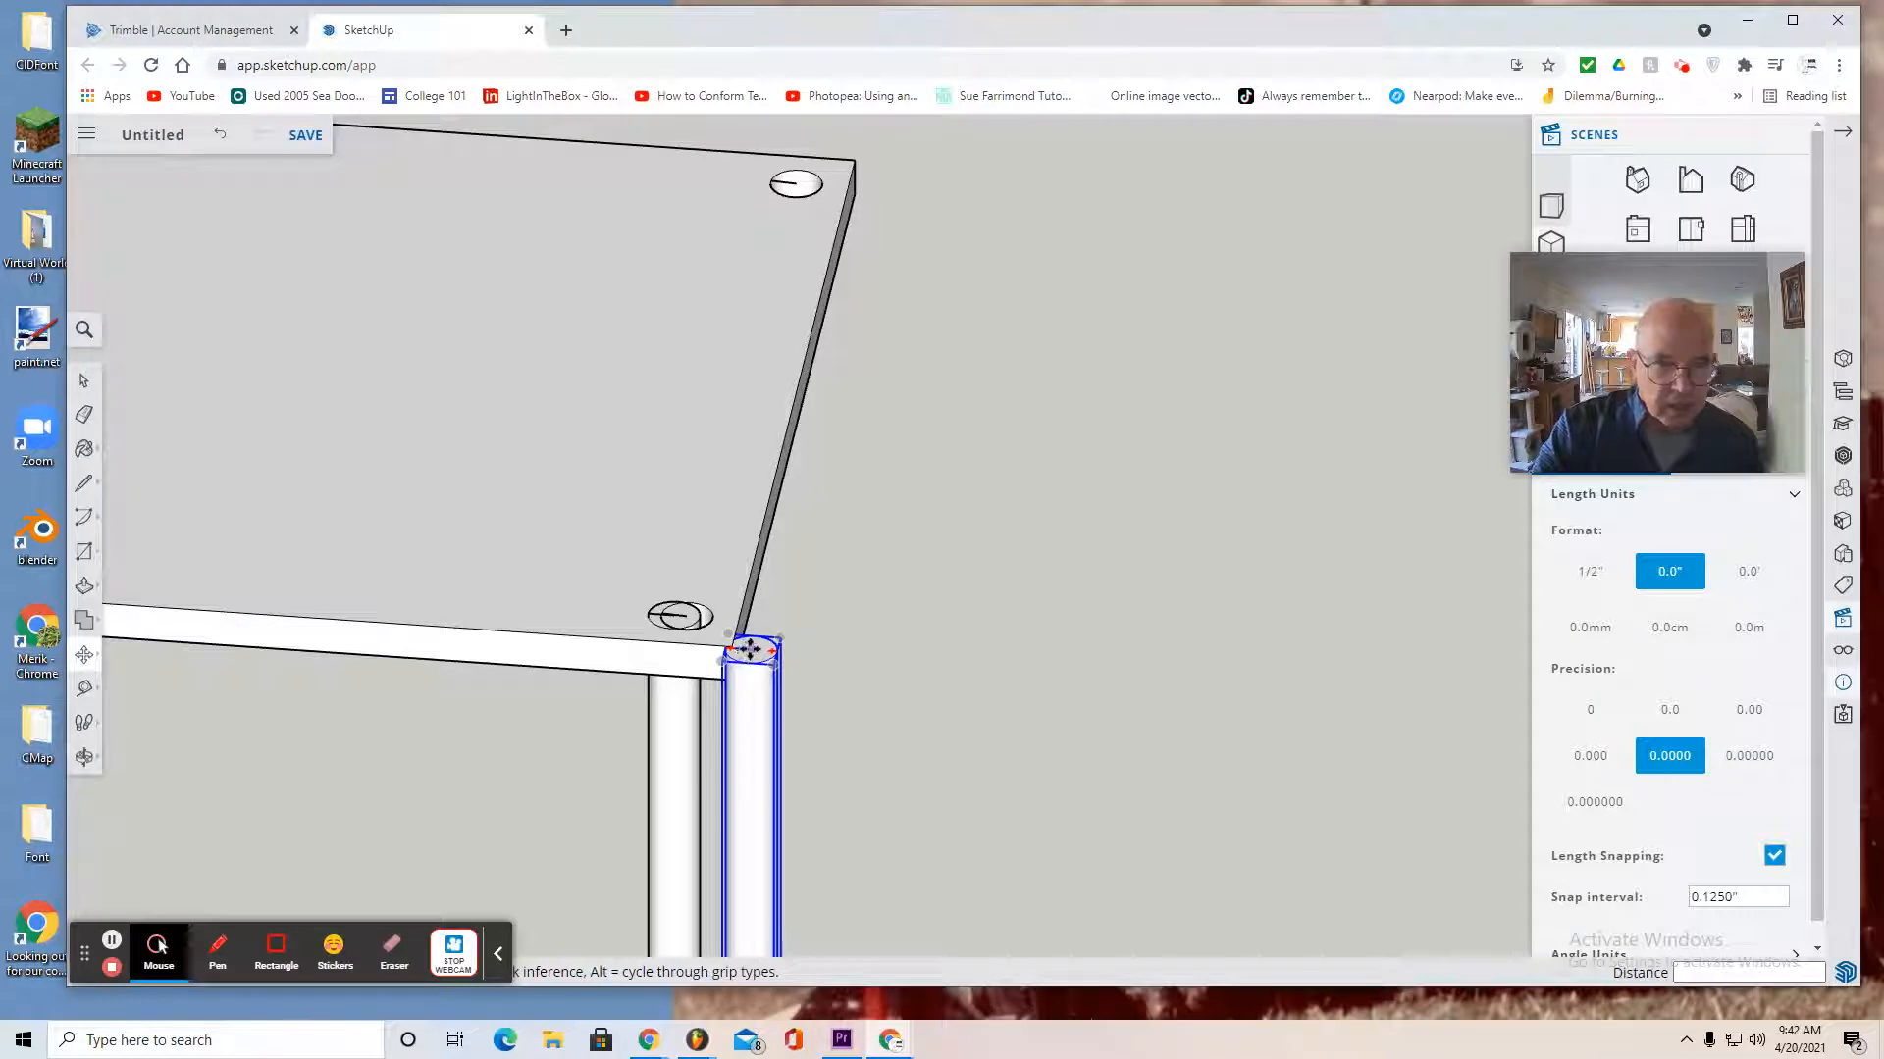
{"action": "left_click", "coordinate": [750, 649]}
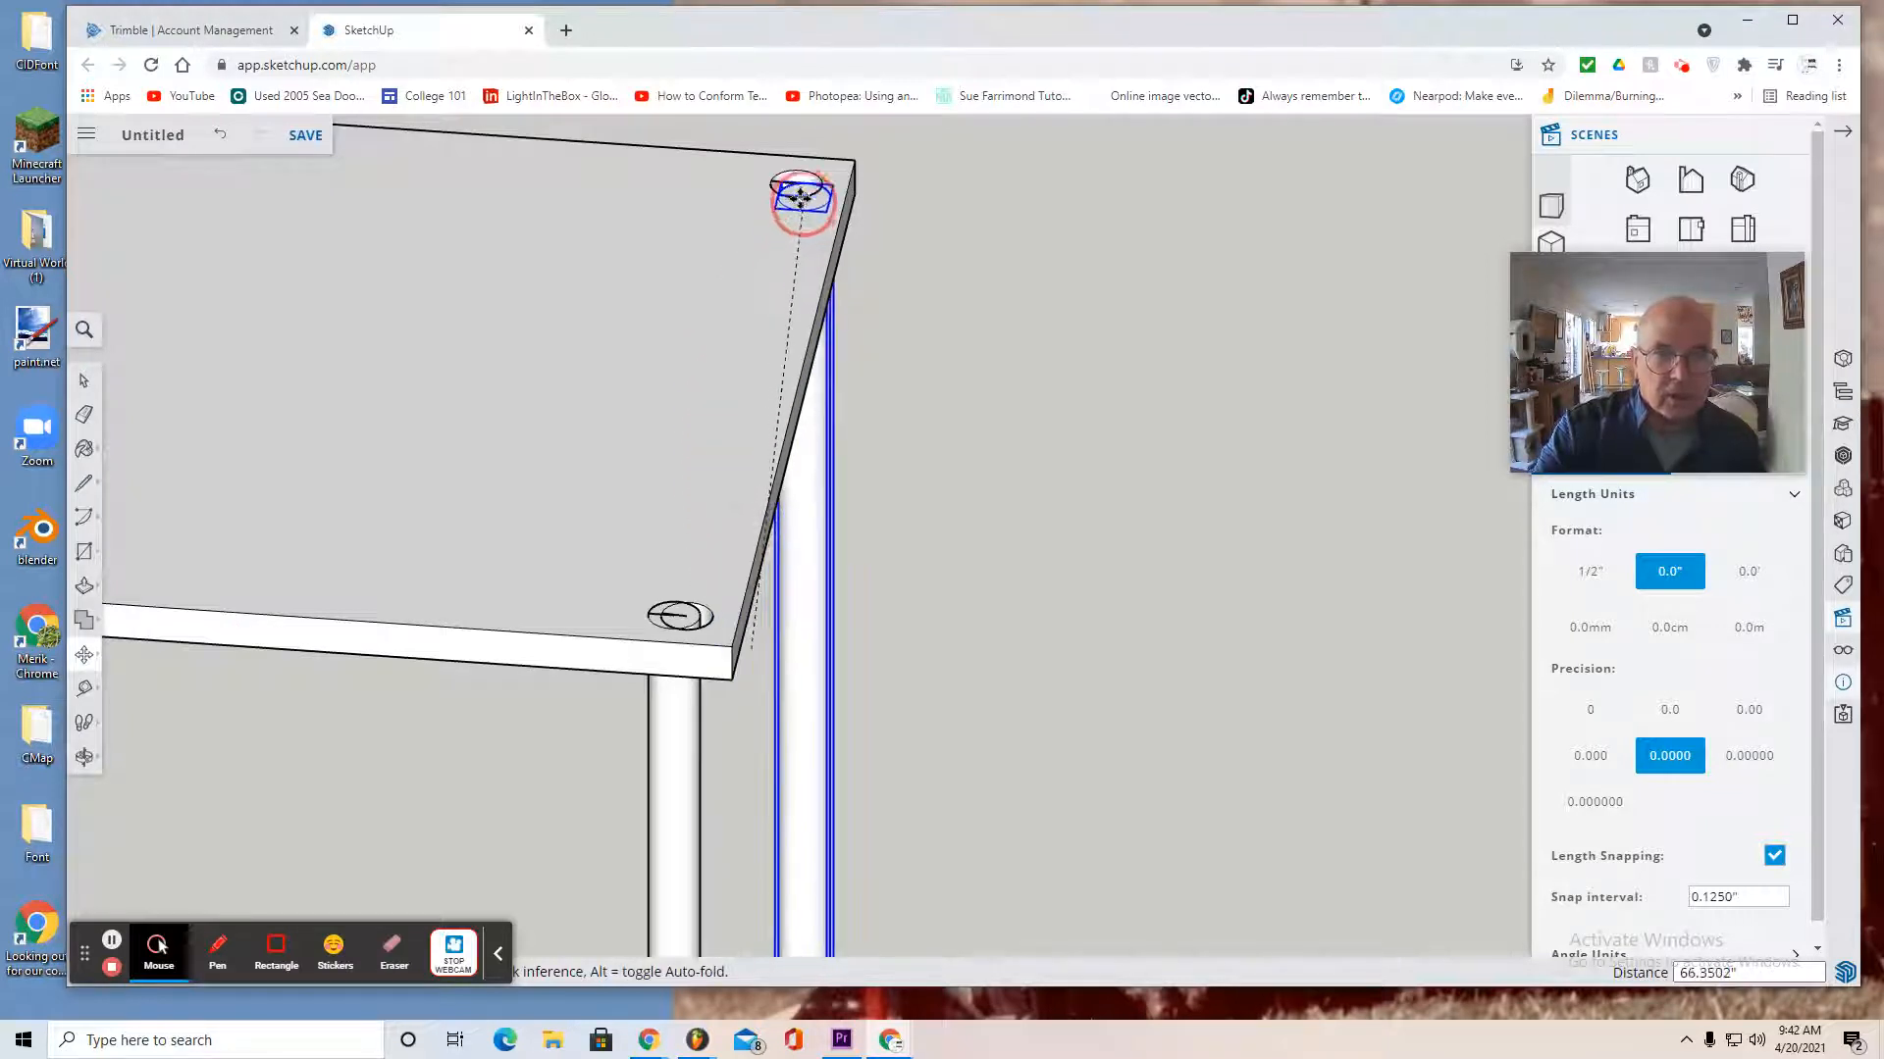
{"action": "left_click", "coordinate": [796, 185]}
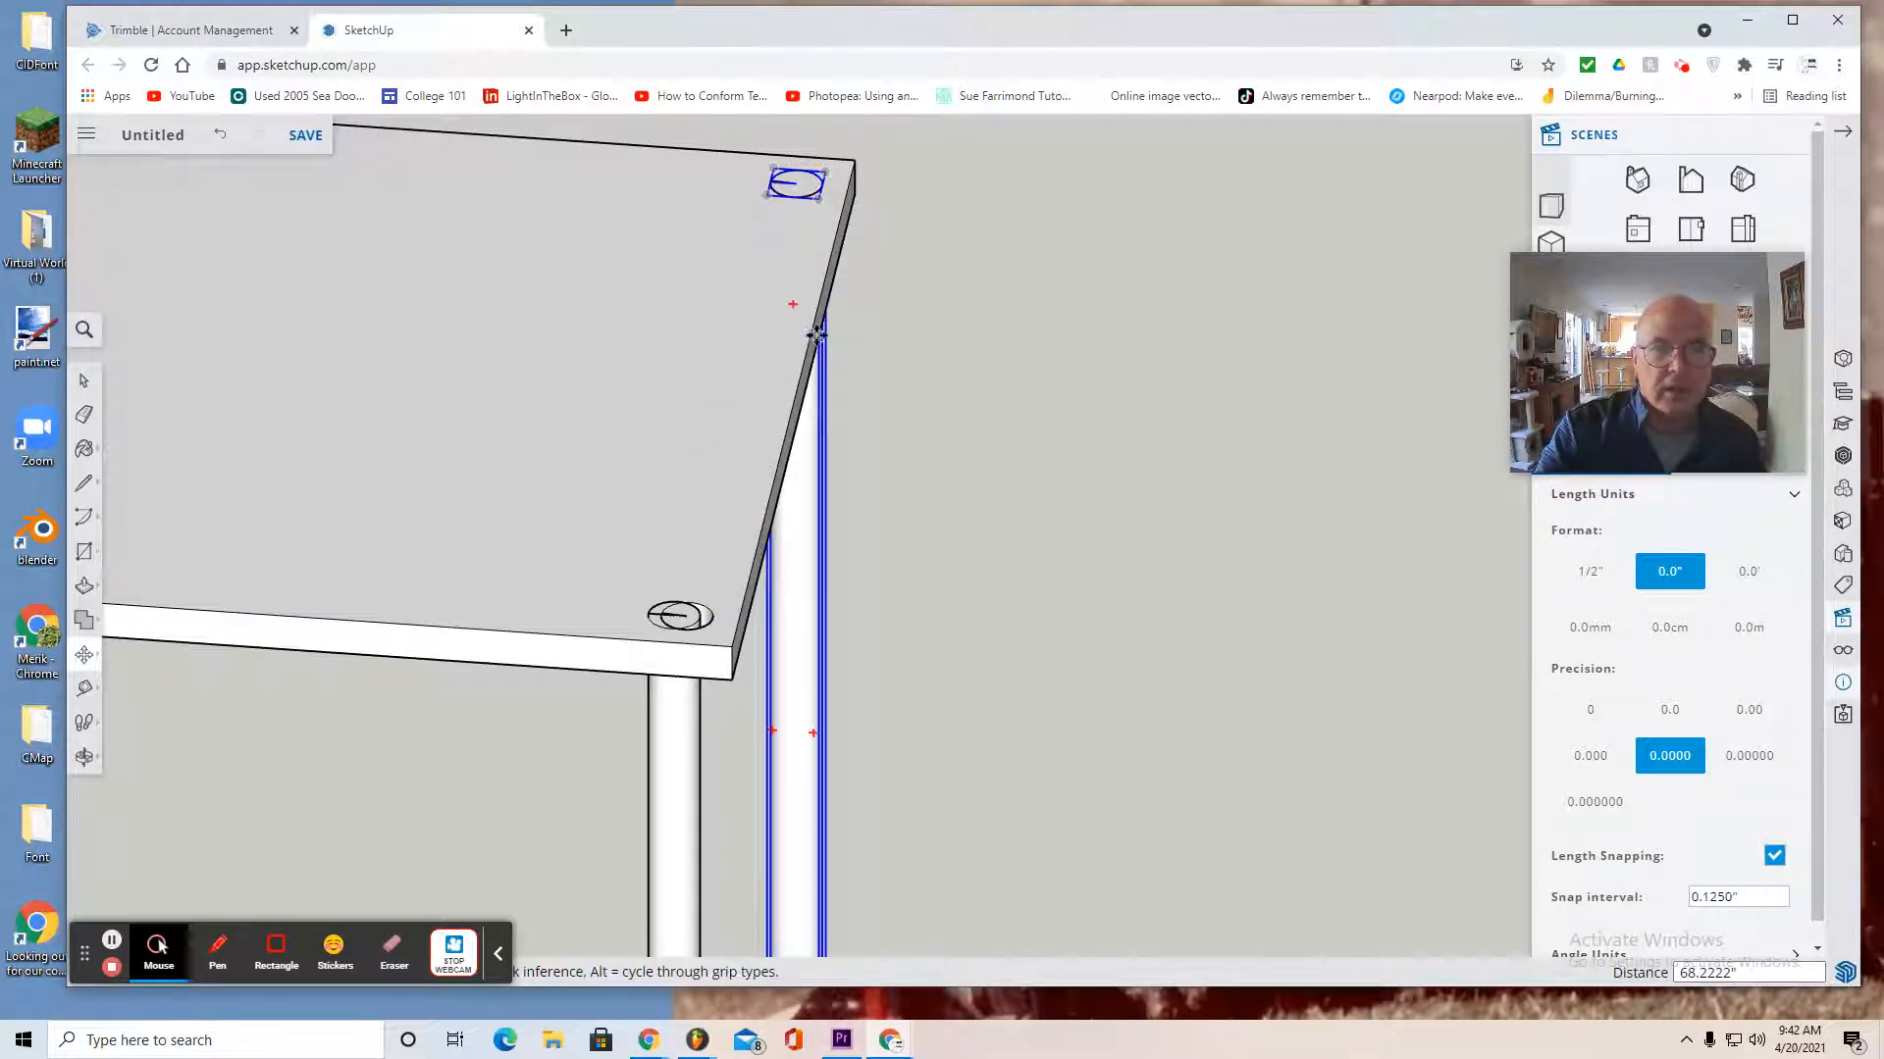
Examine the main platform and its placed poles from a wider angled view and from the front
{"action": "scroll", "coordinate": [815, 336], "scroll_direction": "down", "scroll_amount": 3}
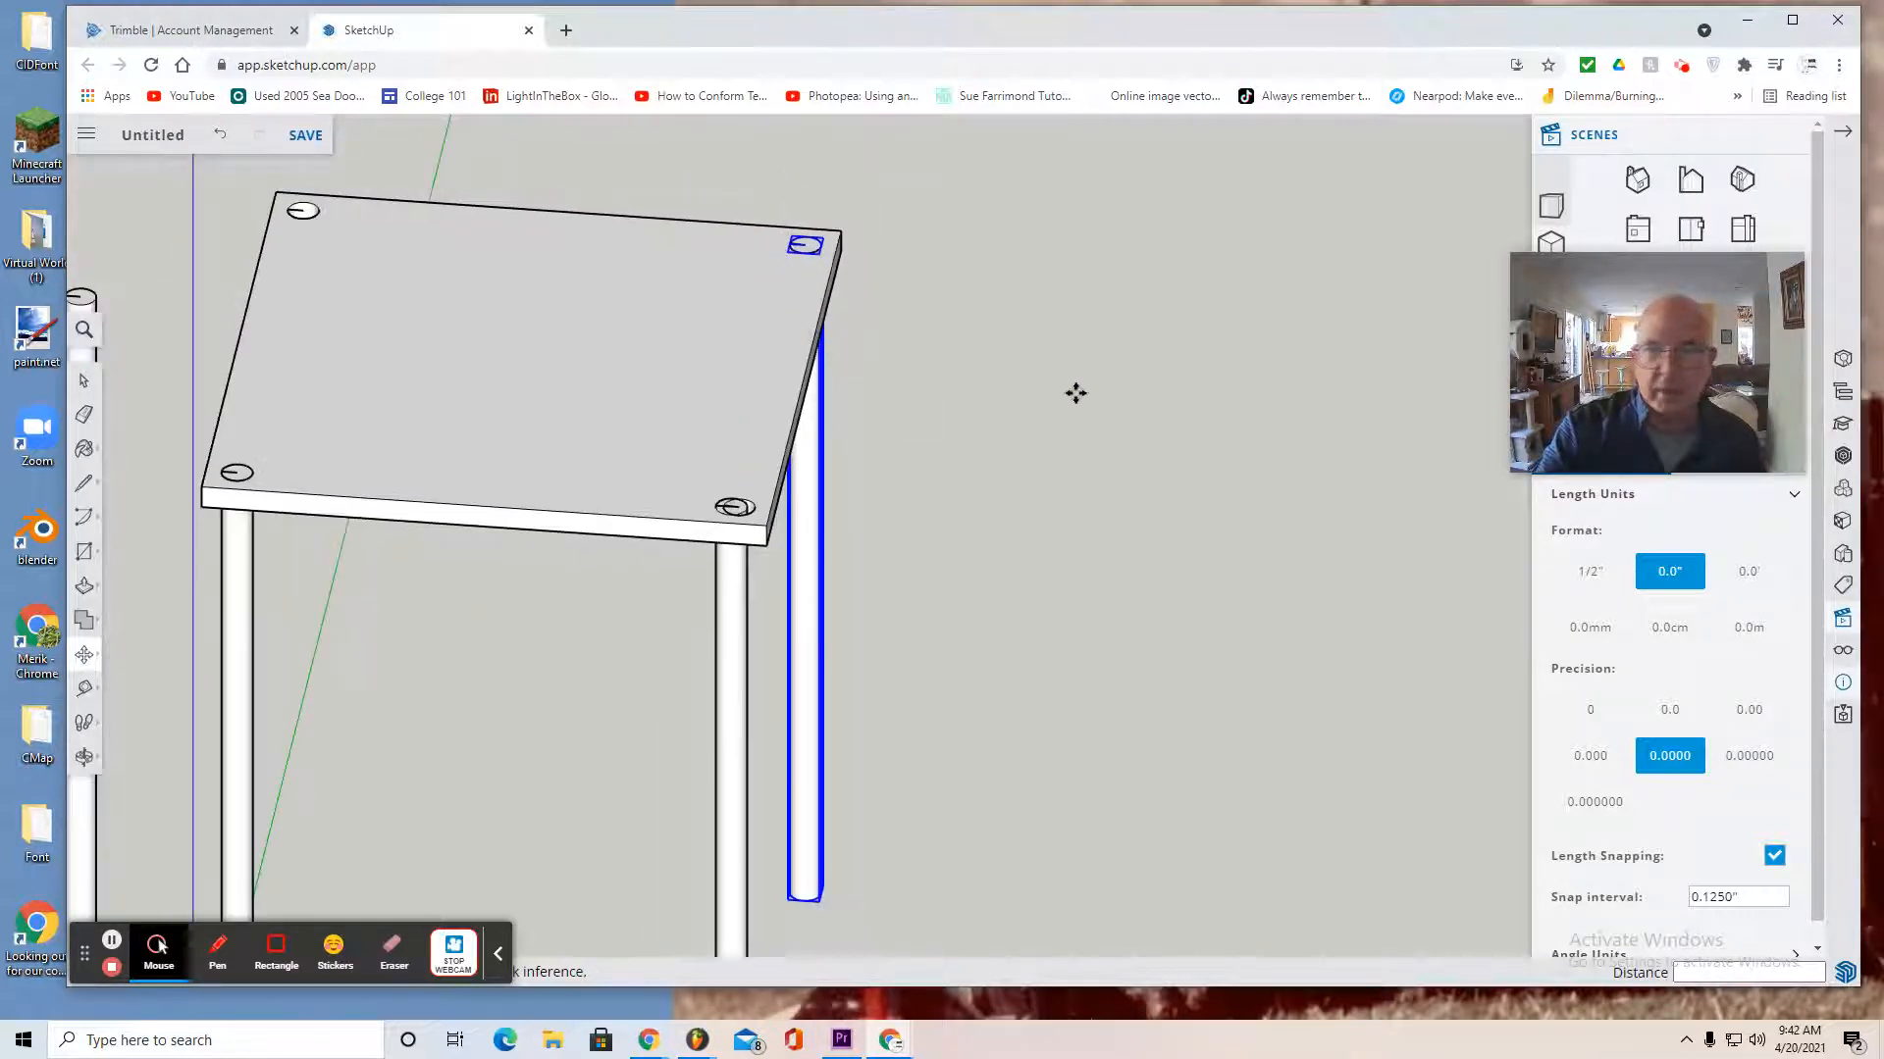
{"action": "left_click", "coordinate": [1691, 278]}
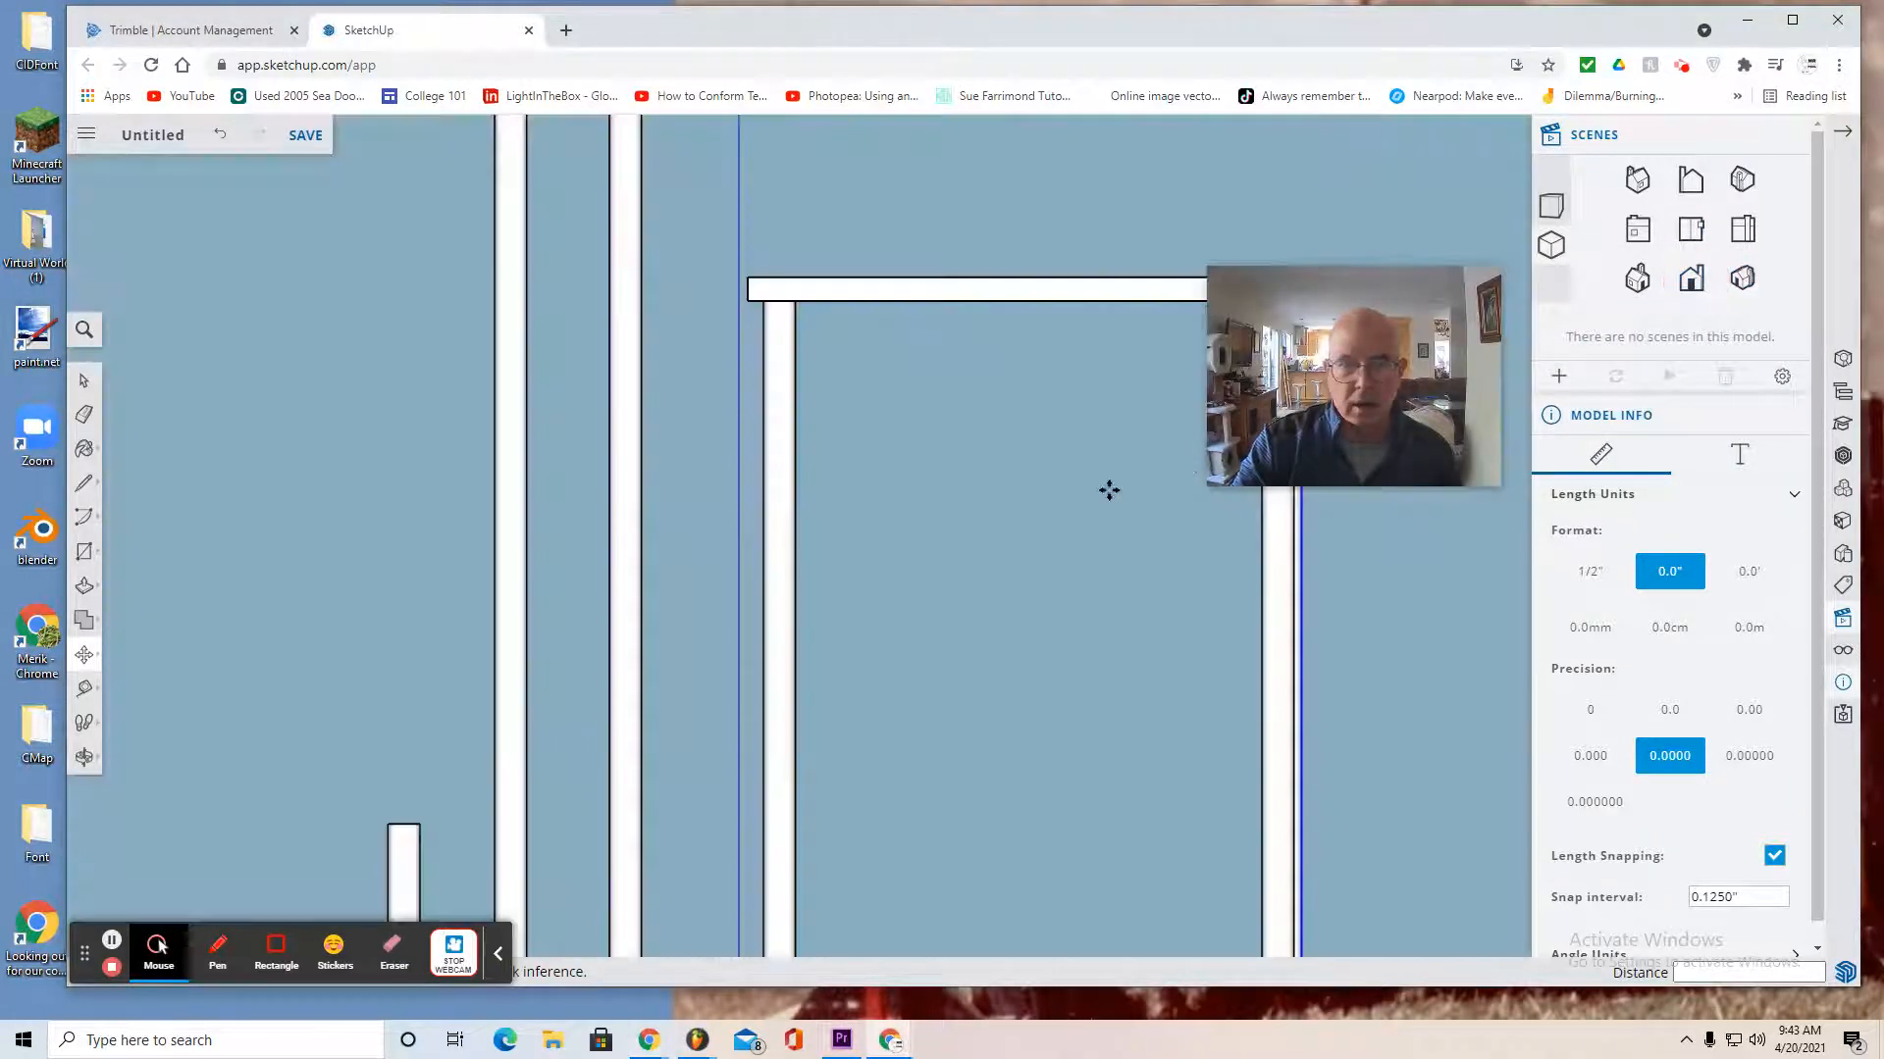
{"action": "scroll", "coordinate": [1100, 486], "scroll_direction": "down", "scroll_amount": 2}
{"action": "mouse_move", "coordinate": [1278, 451]}
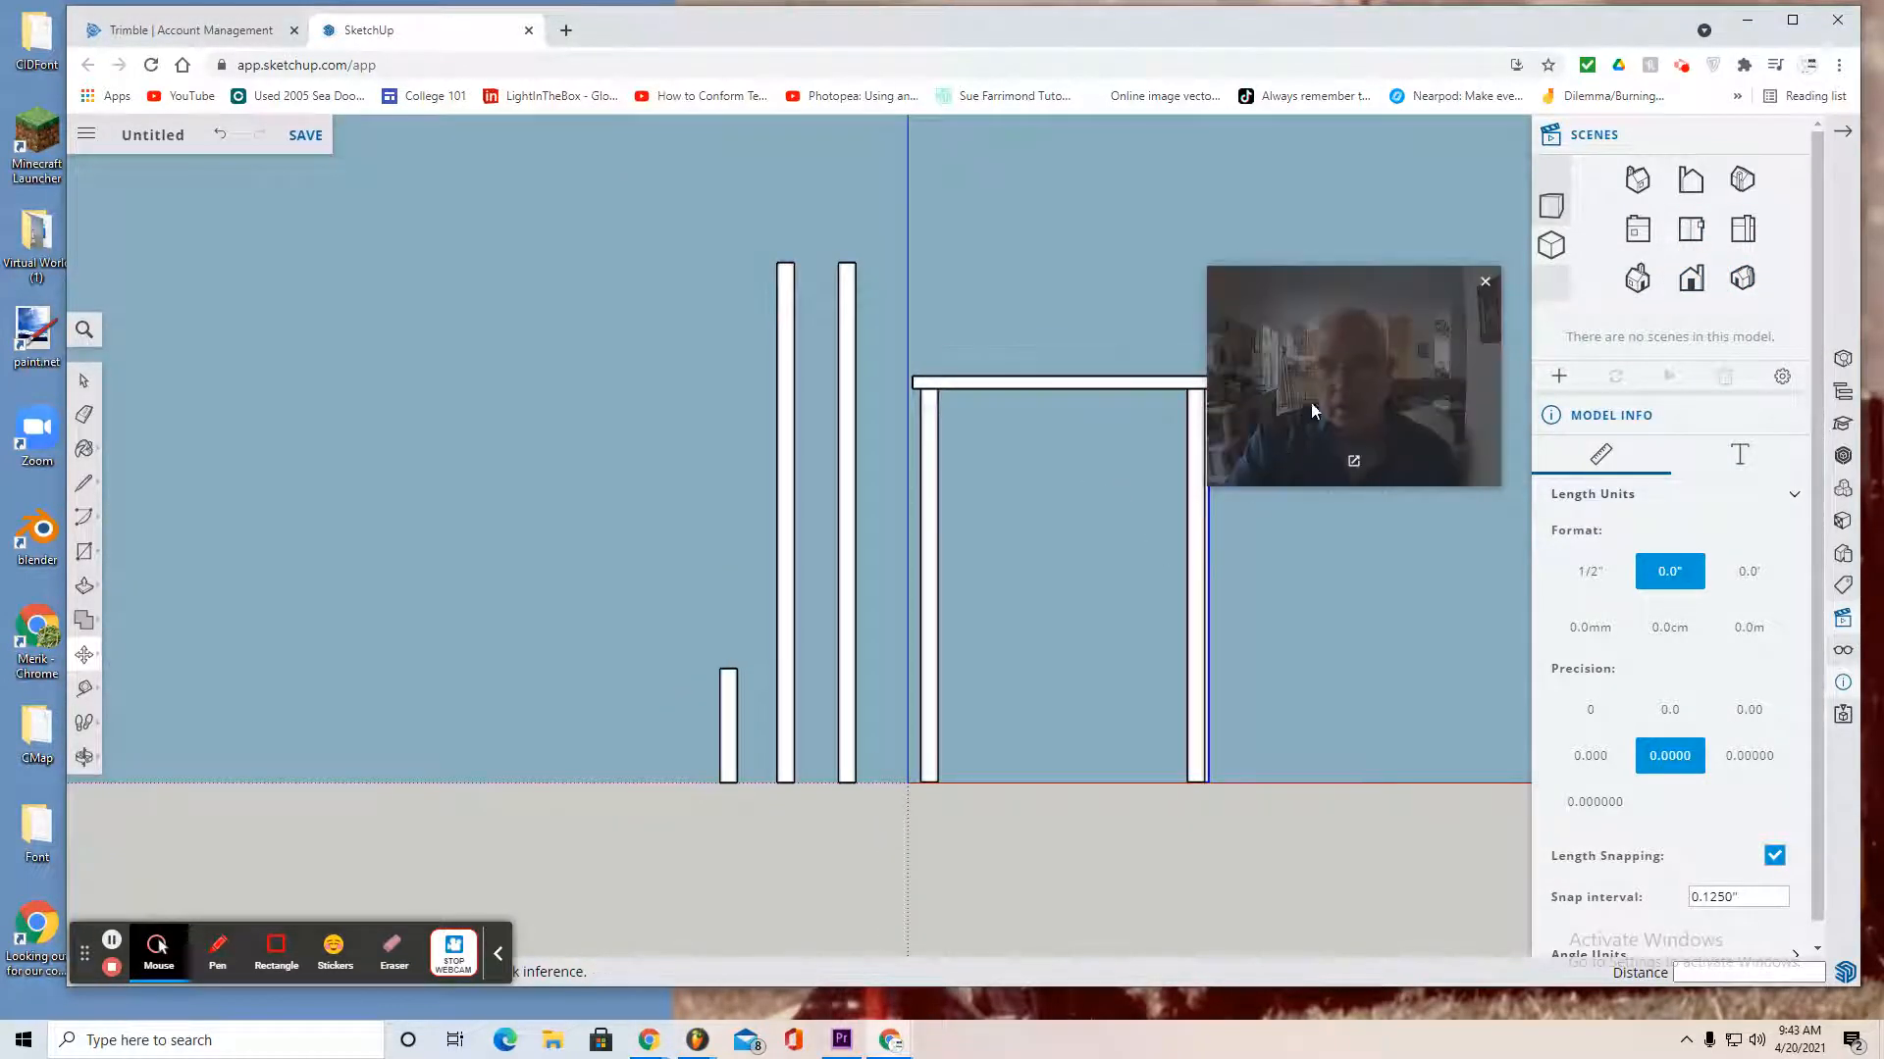
{"action": "left_click_drag", "start_coordinate": [1311, 404], "coordinate": [1459, 502]}
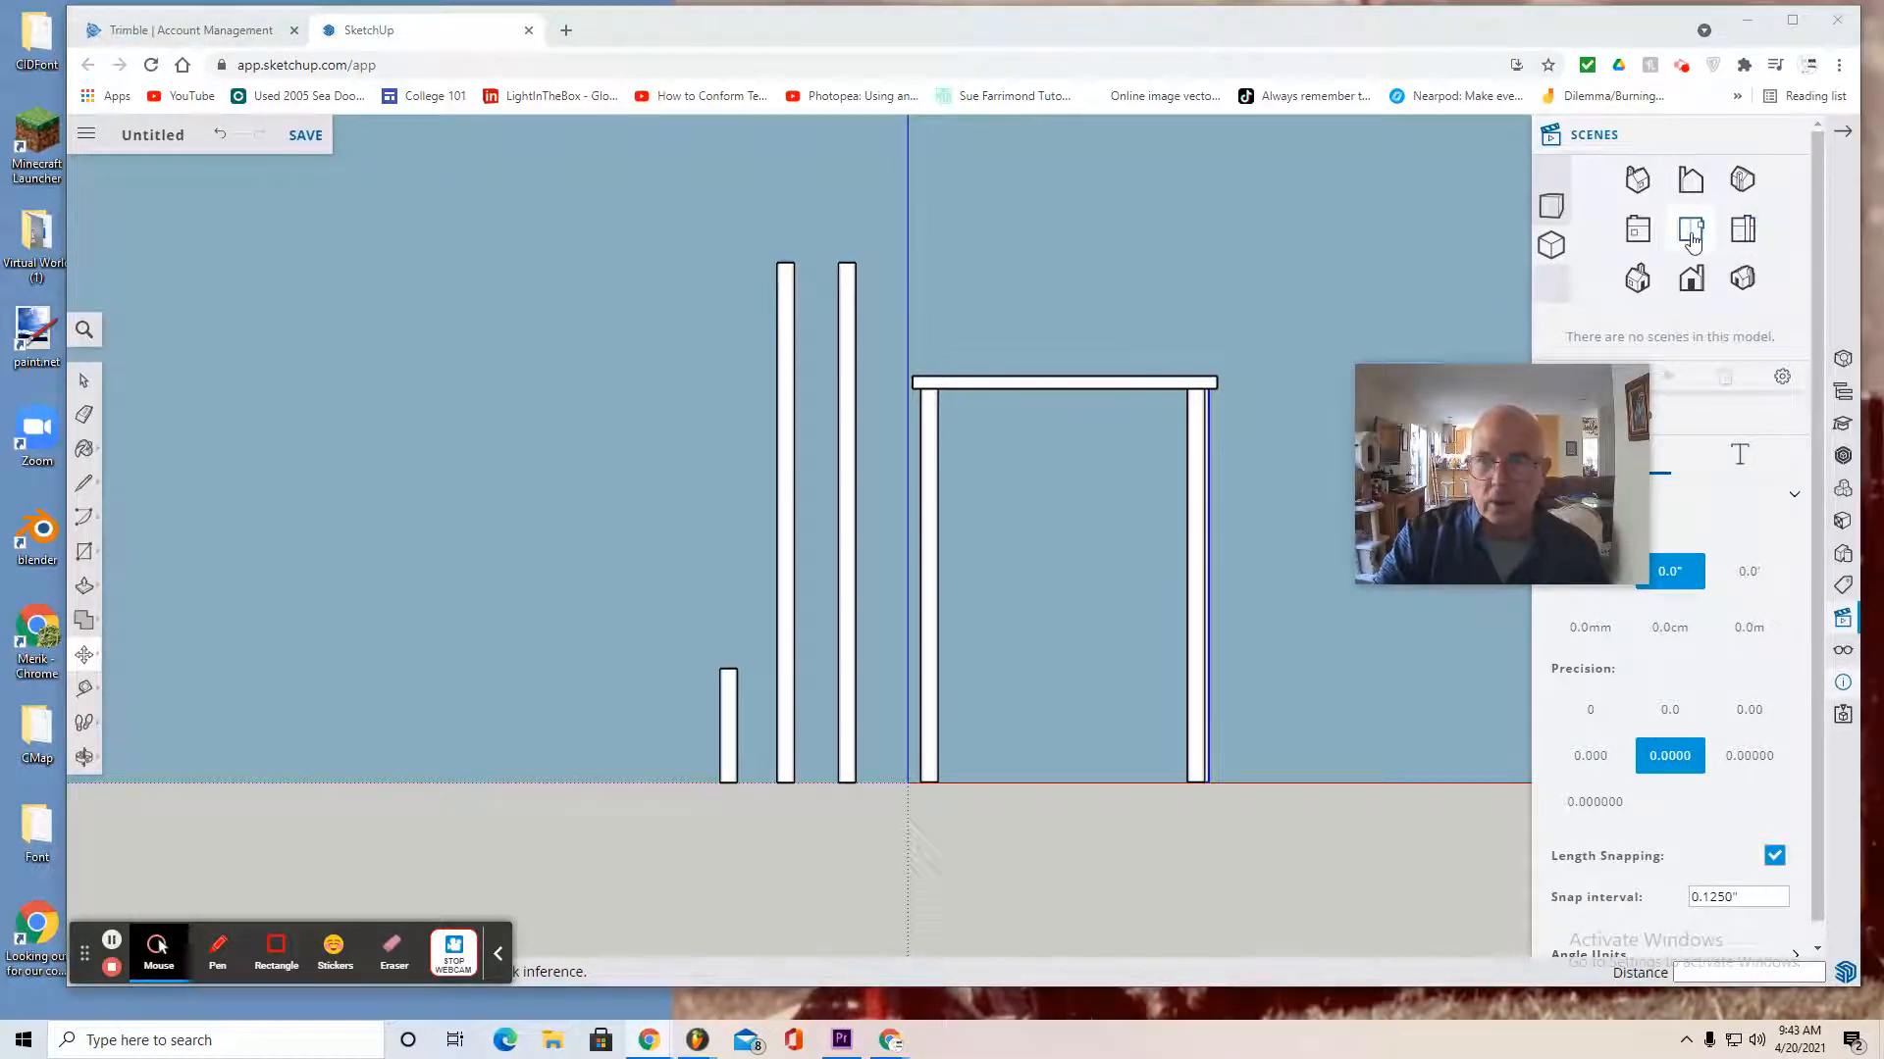
{"action": "left_click", "coordinate": [84, 756]}
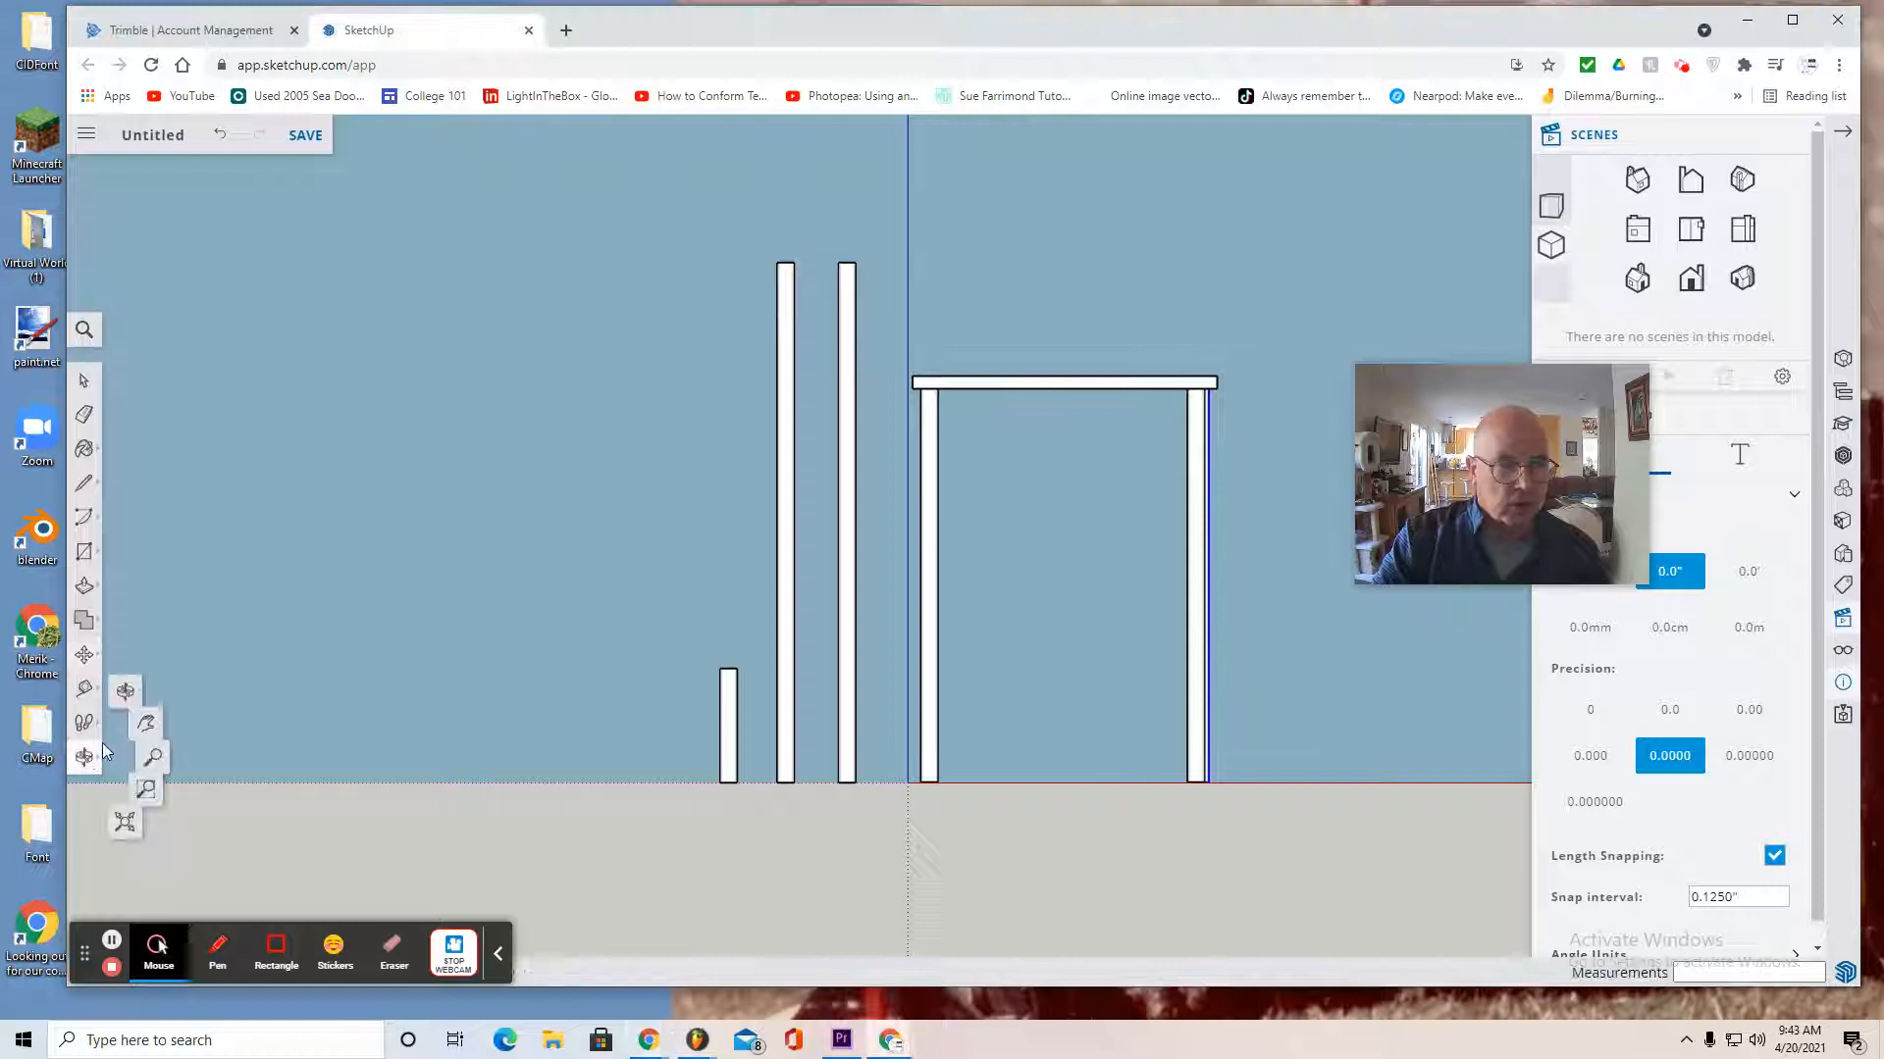
{"action": "left_click", "coordinate": [135, 683]}
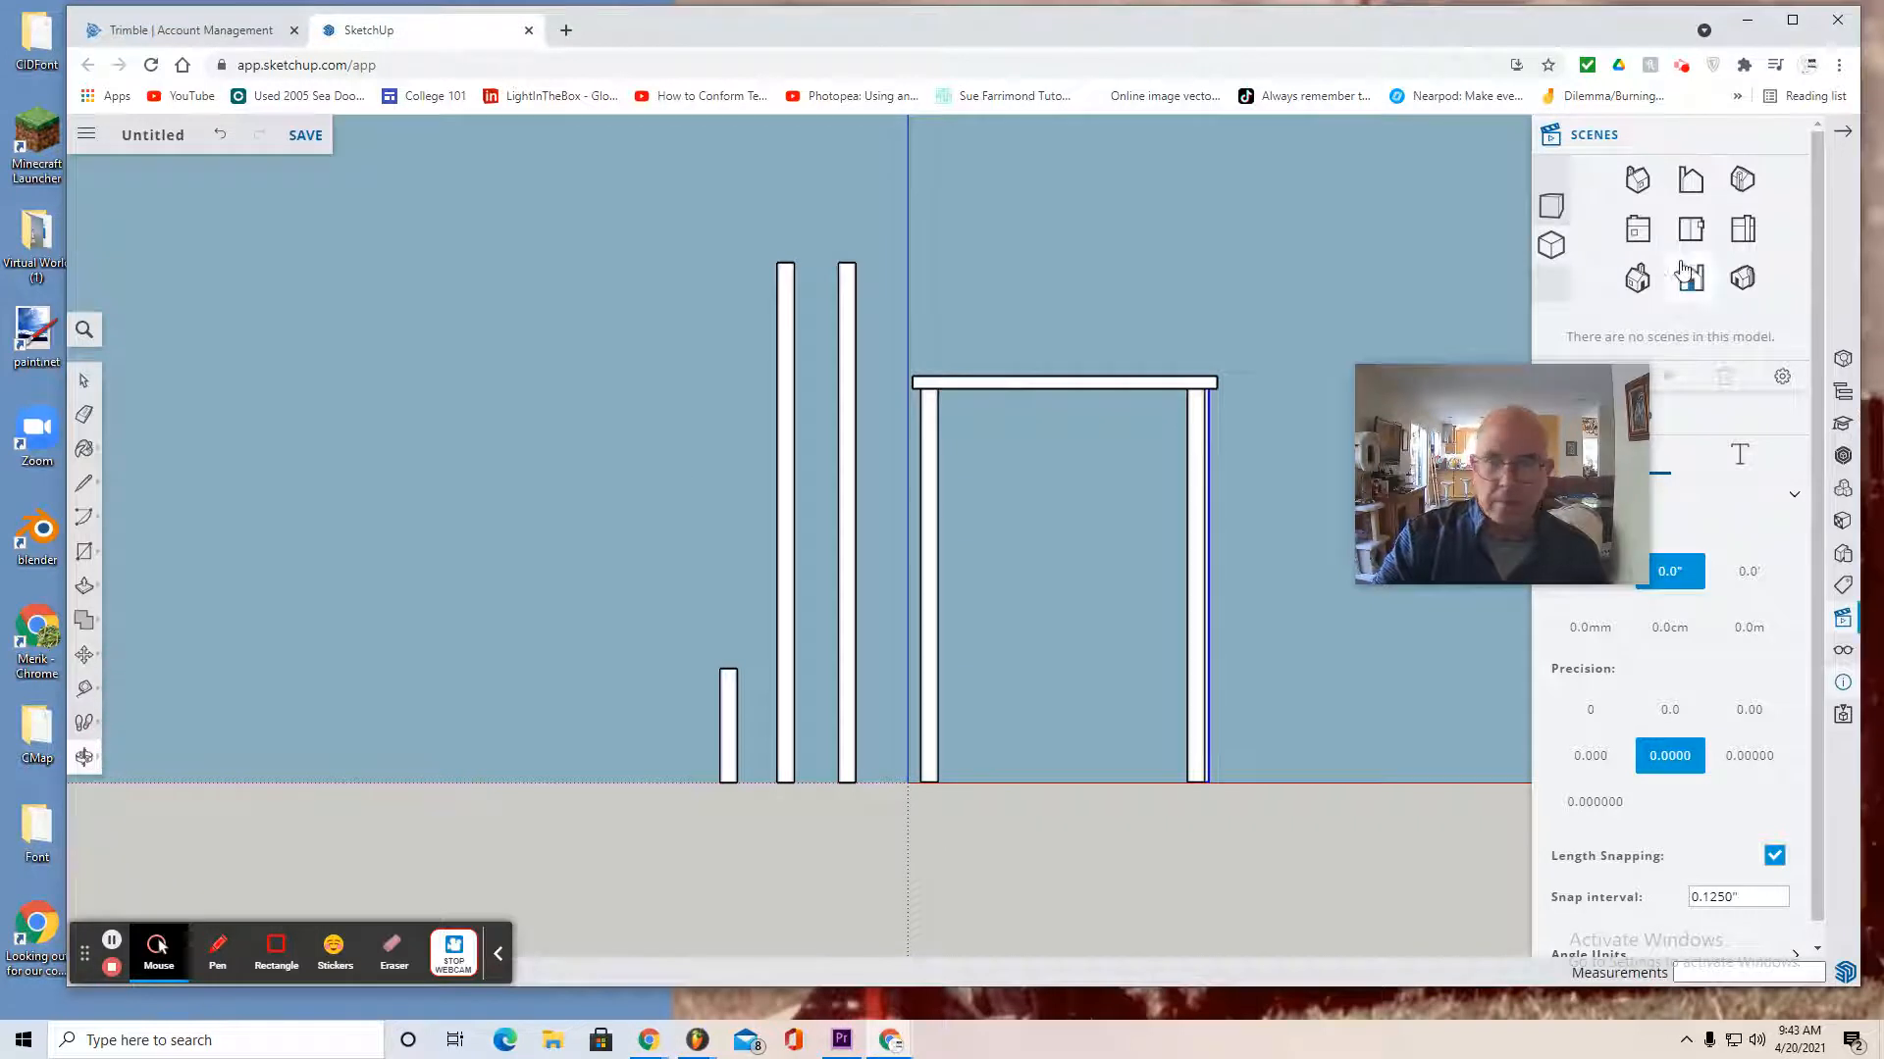
Insert Tri Platform.skp from the Trimble Connect folder Playground 2 as a component, placing it level with the tall poles' tops
{"action": "left_click", "coordinate": [84, 138]}
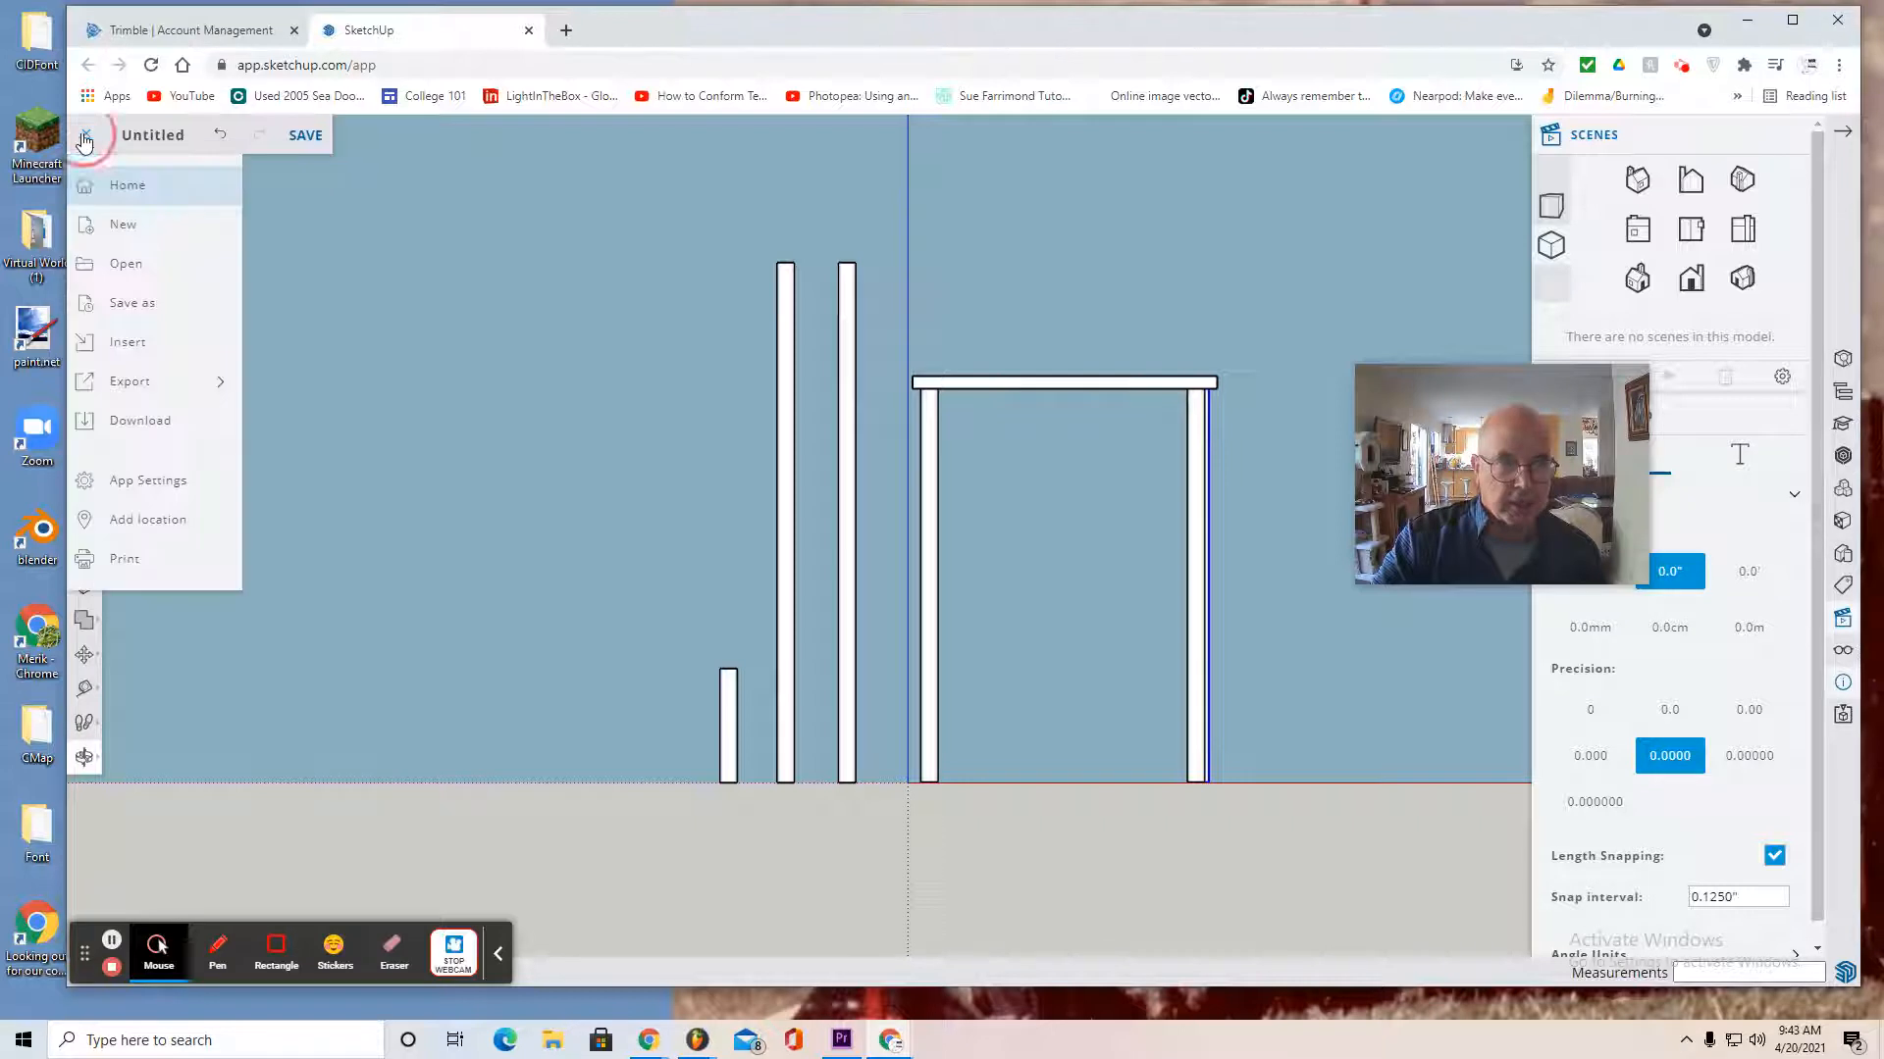
{"action": "left_click", "coordinate": [121, 343]}
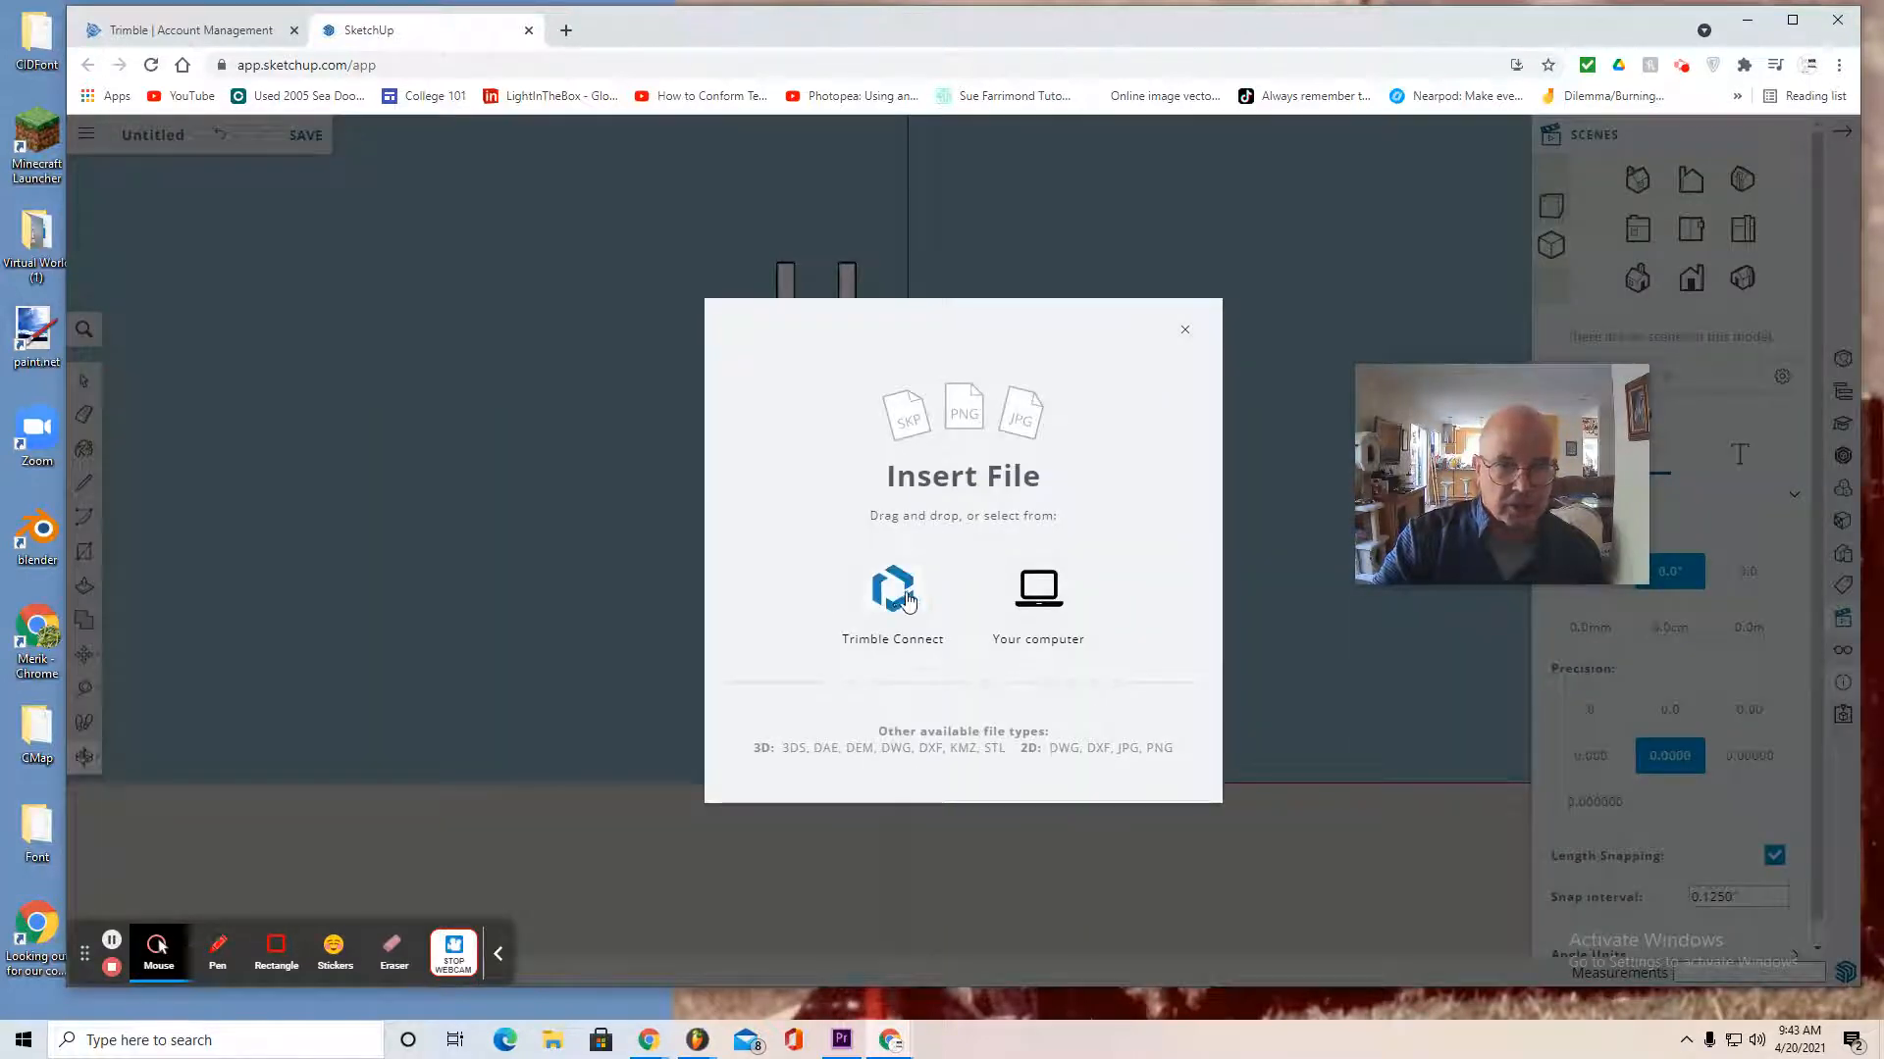
{"action": "left_click", "coordinate": [892, 590]}
{"action": "left_click", "coordinate": [239, 349]}
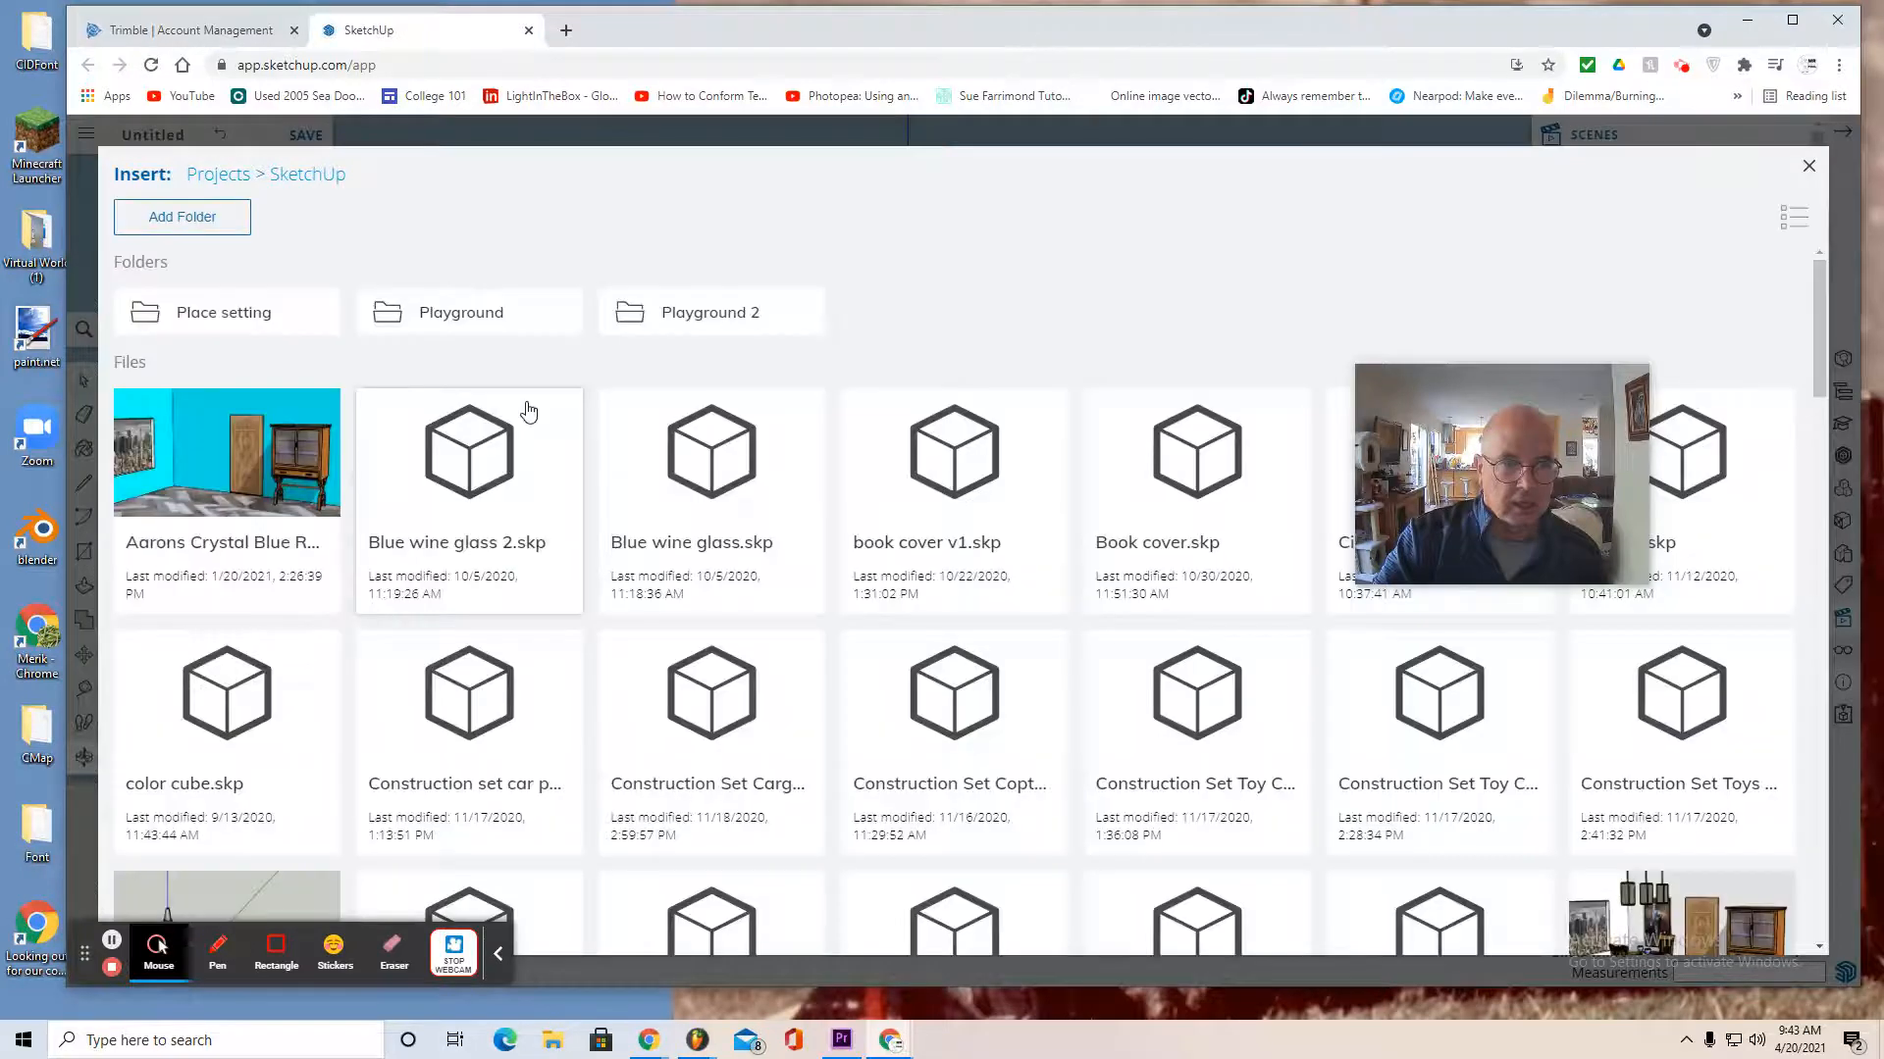
{"action": "left_click", "coordinate": [659, 320]}
{"action": "left_click", "coordinate": [498, 648]}
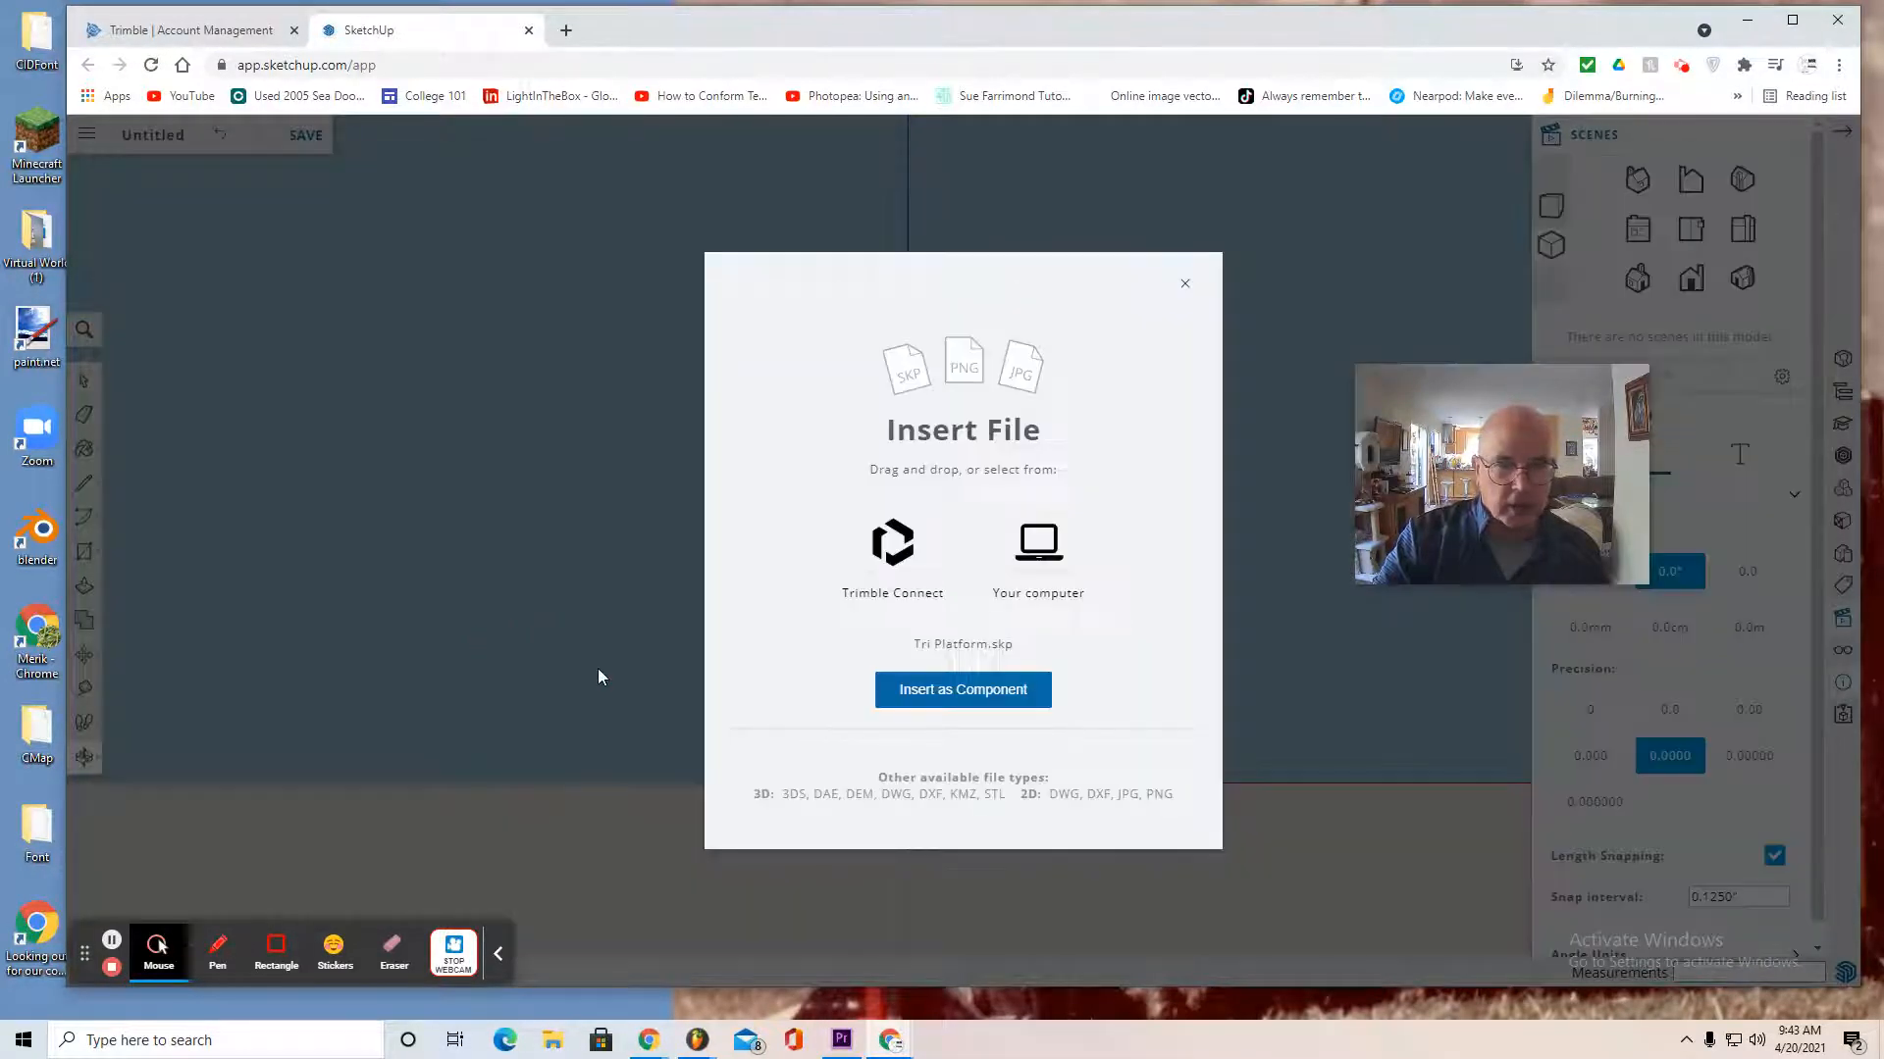
{"action": "left_click", "coordinate": [961, 691]}
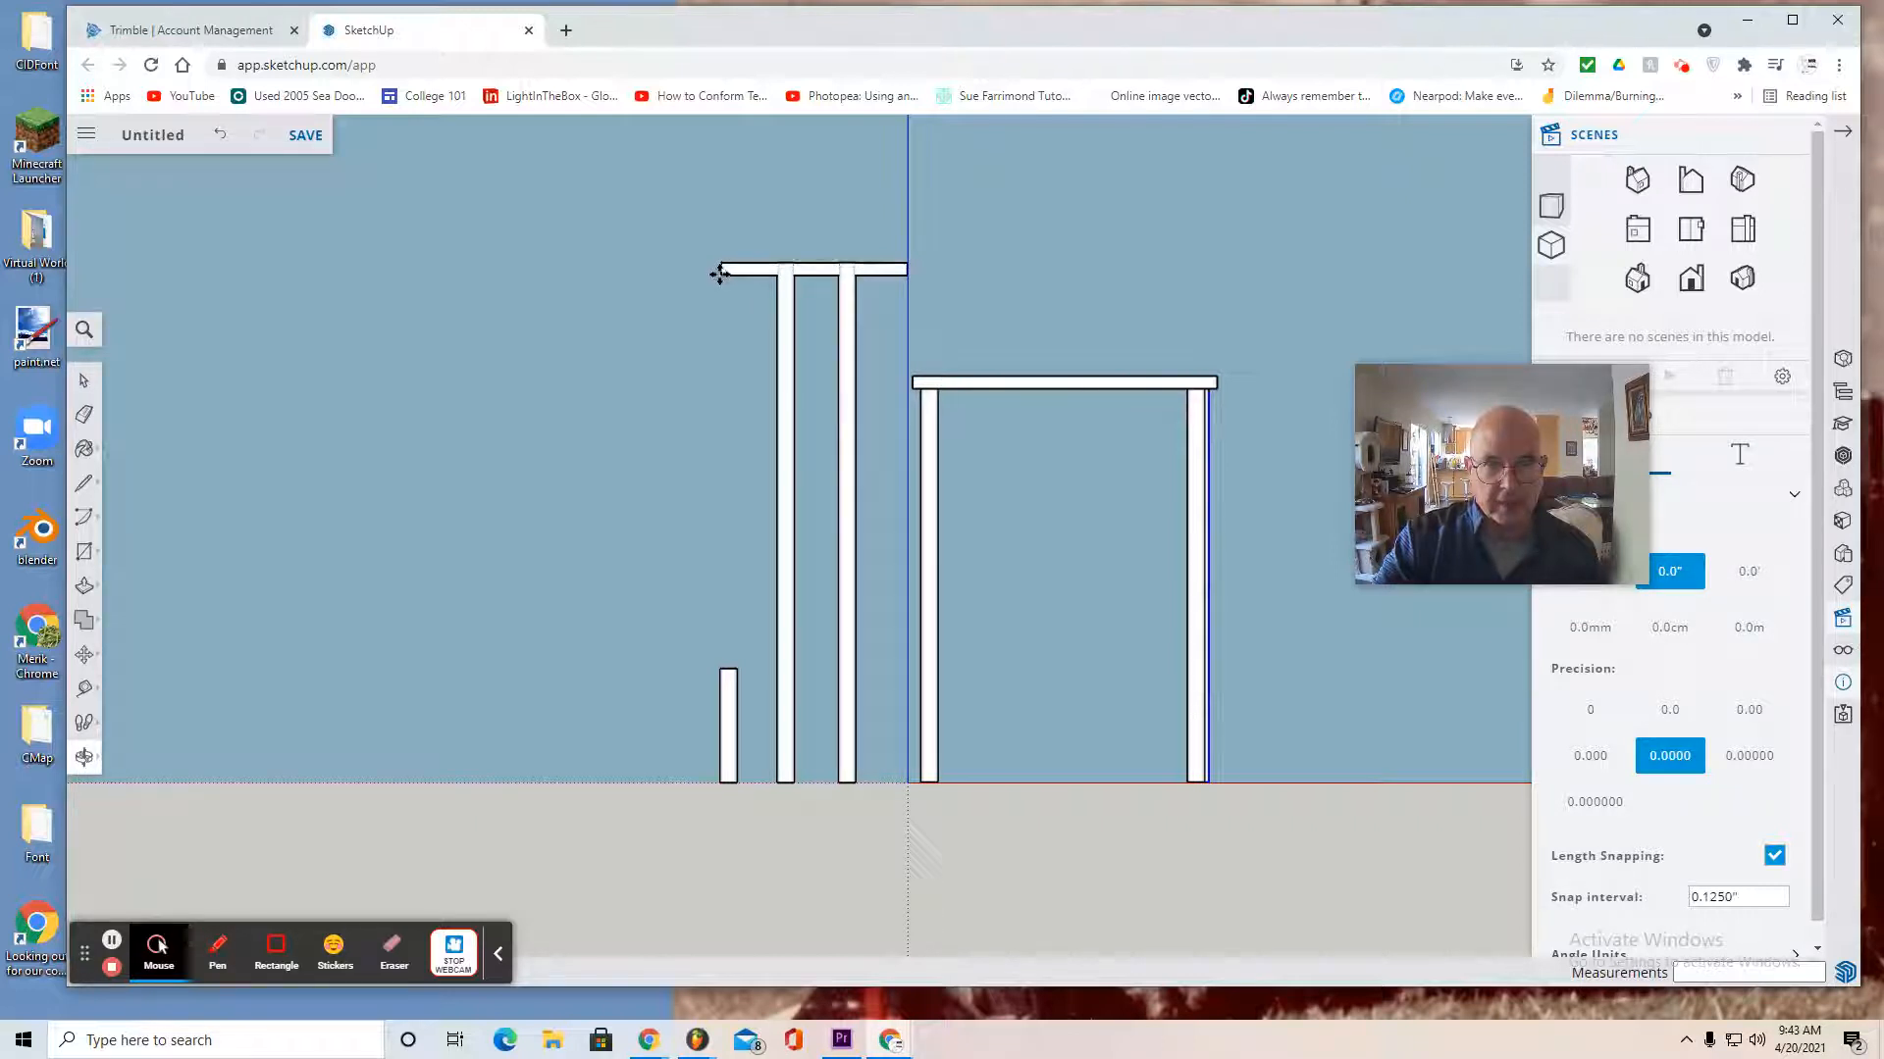
{"action": "left_click", "coordinate": [720, 274]}
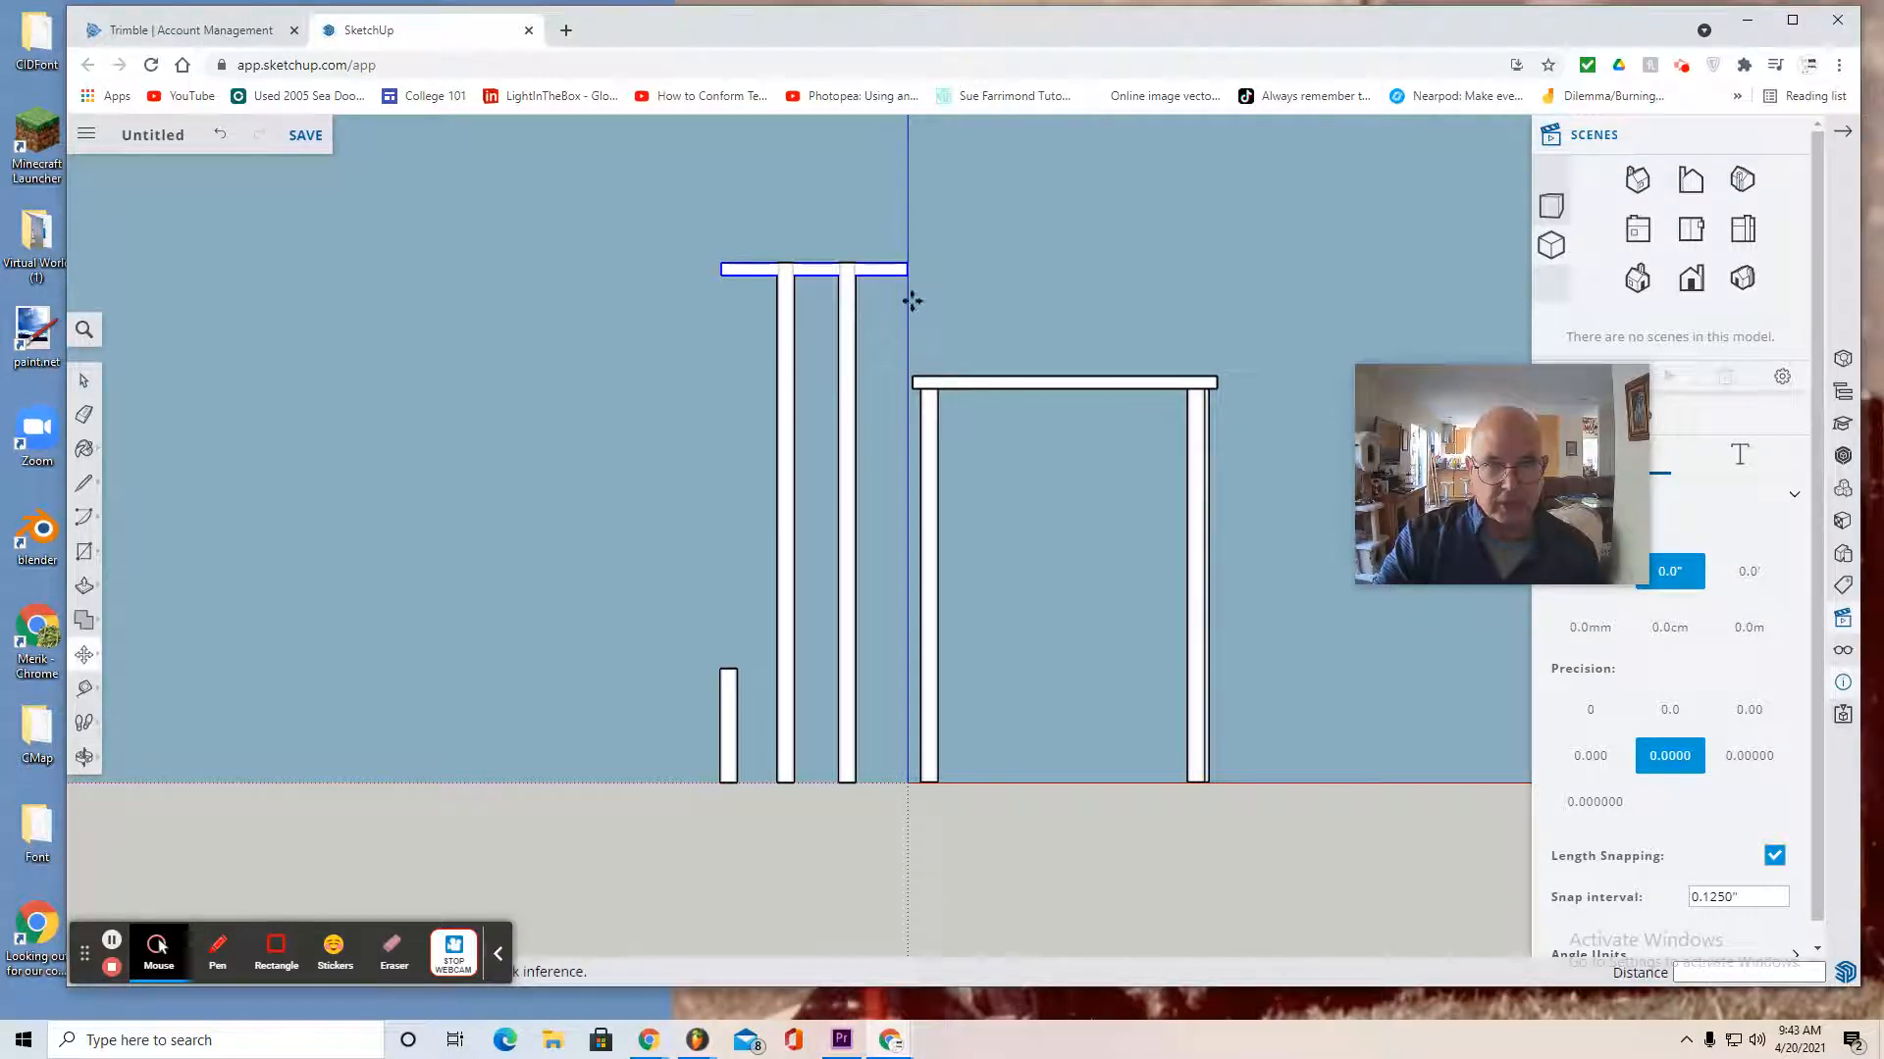
Rotate the triangular platform 90 degrees counterclockwise in plan about its rear outer corner
{"action": "left_click", "coordinate": [1691, 232]}
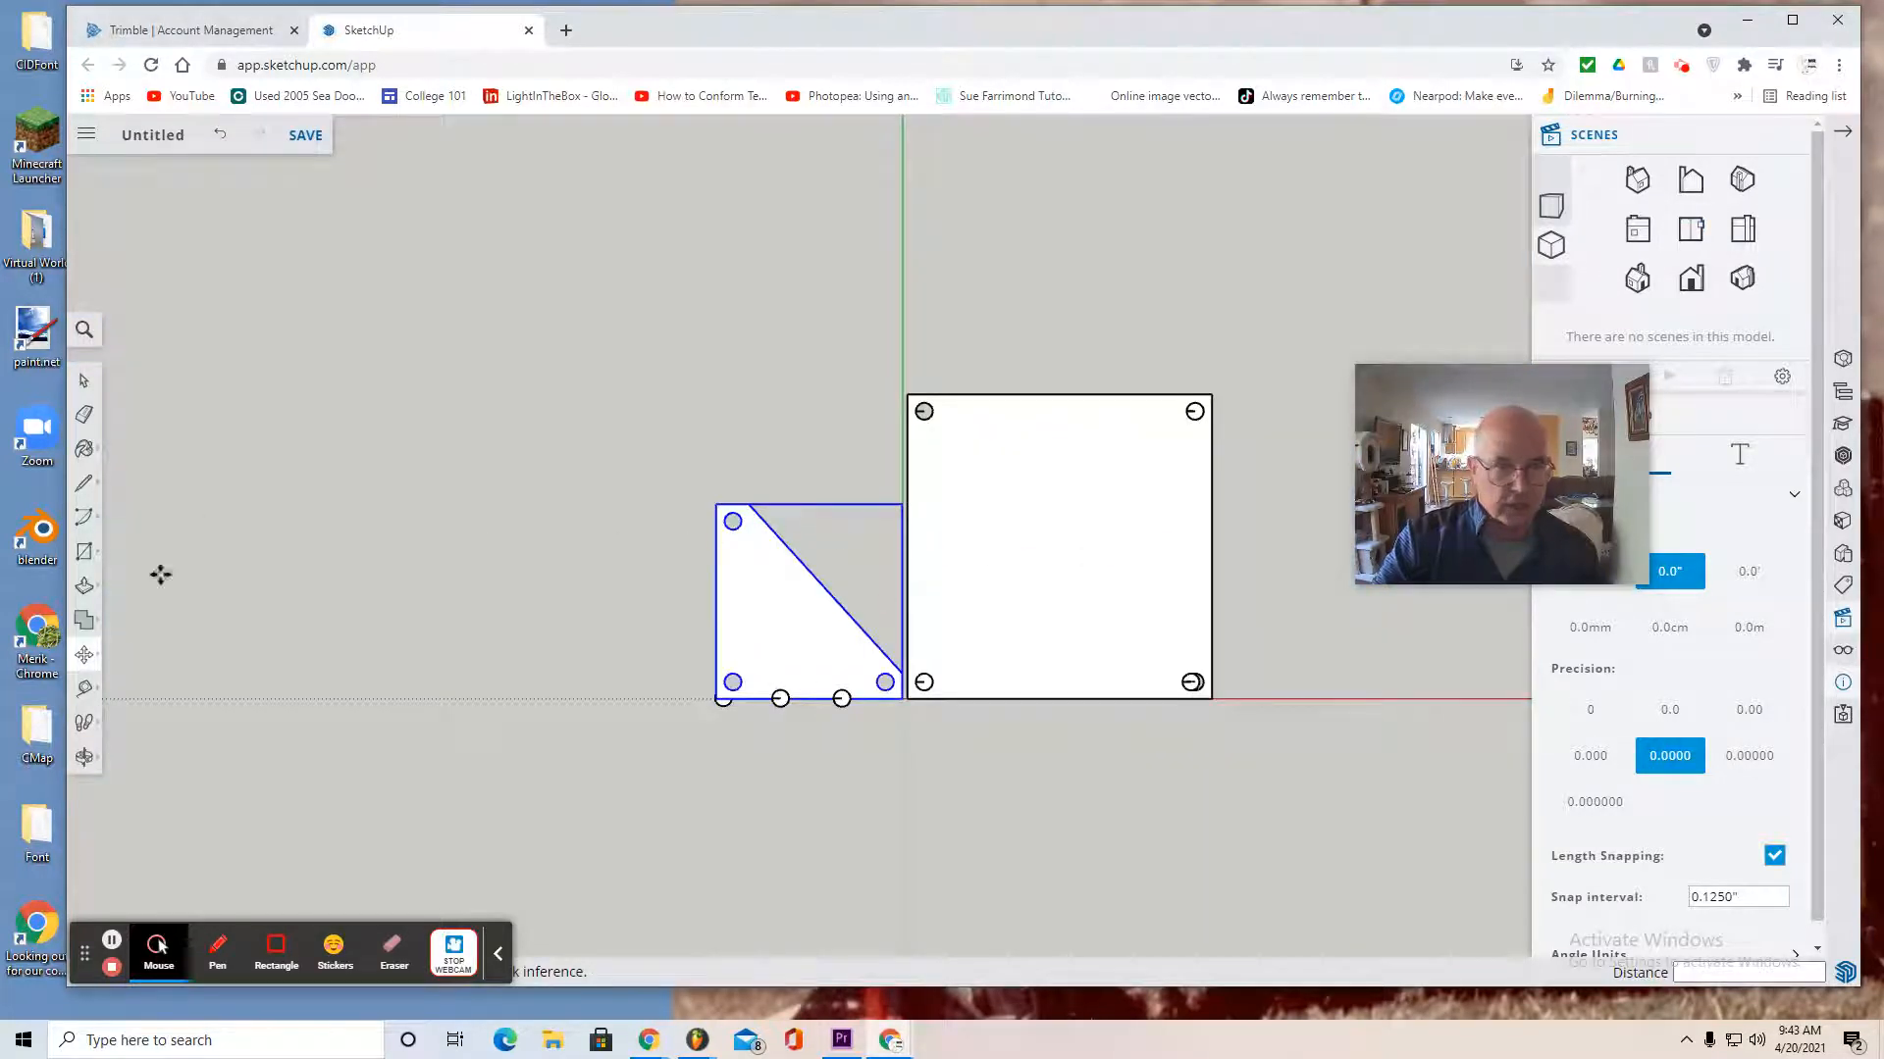
{"action": "left_click", "coordinate": [86, 655]}
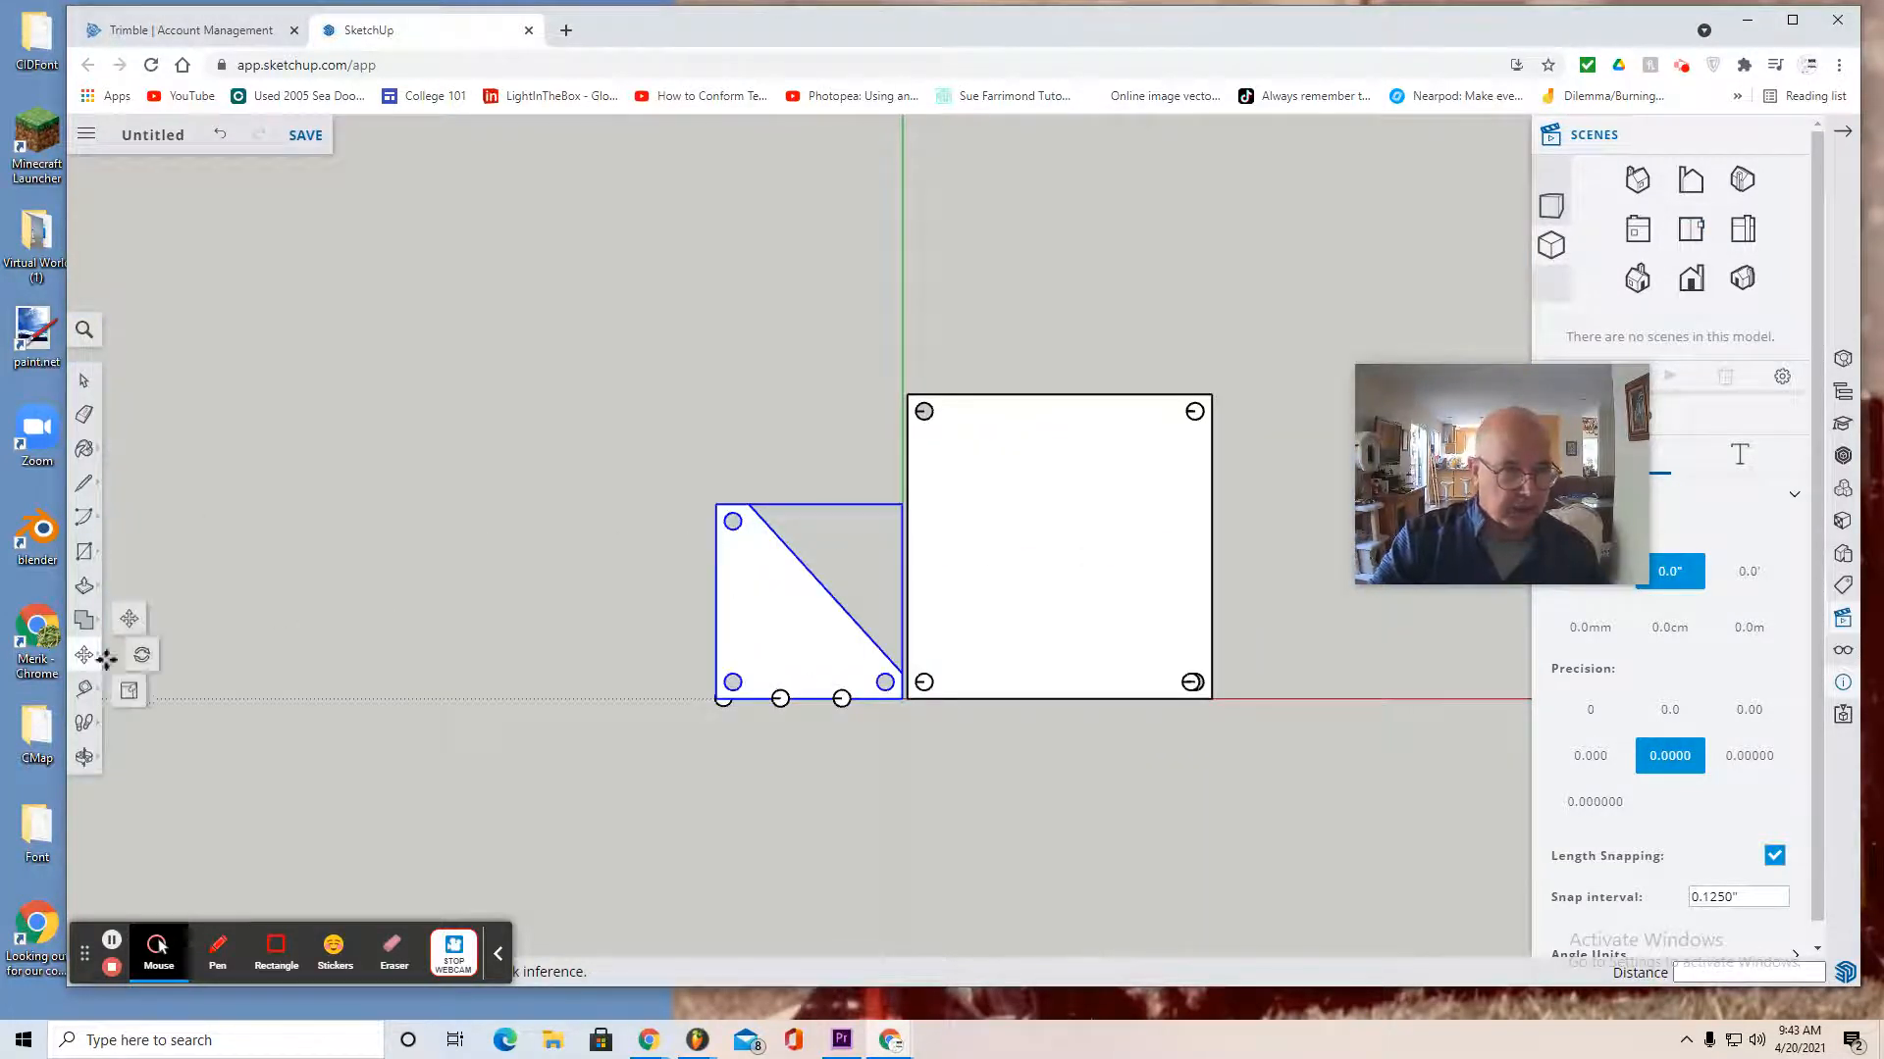
{"action": "left_click", "coordinate": [134, 656]}
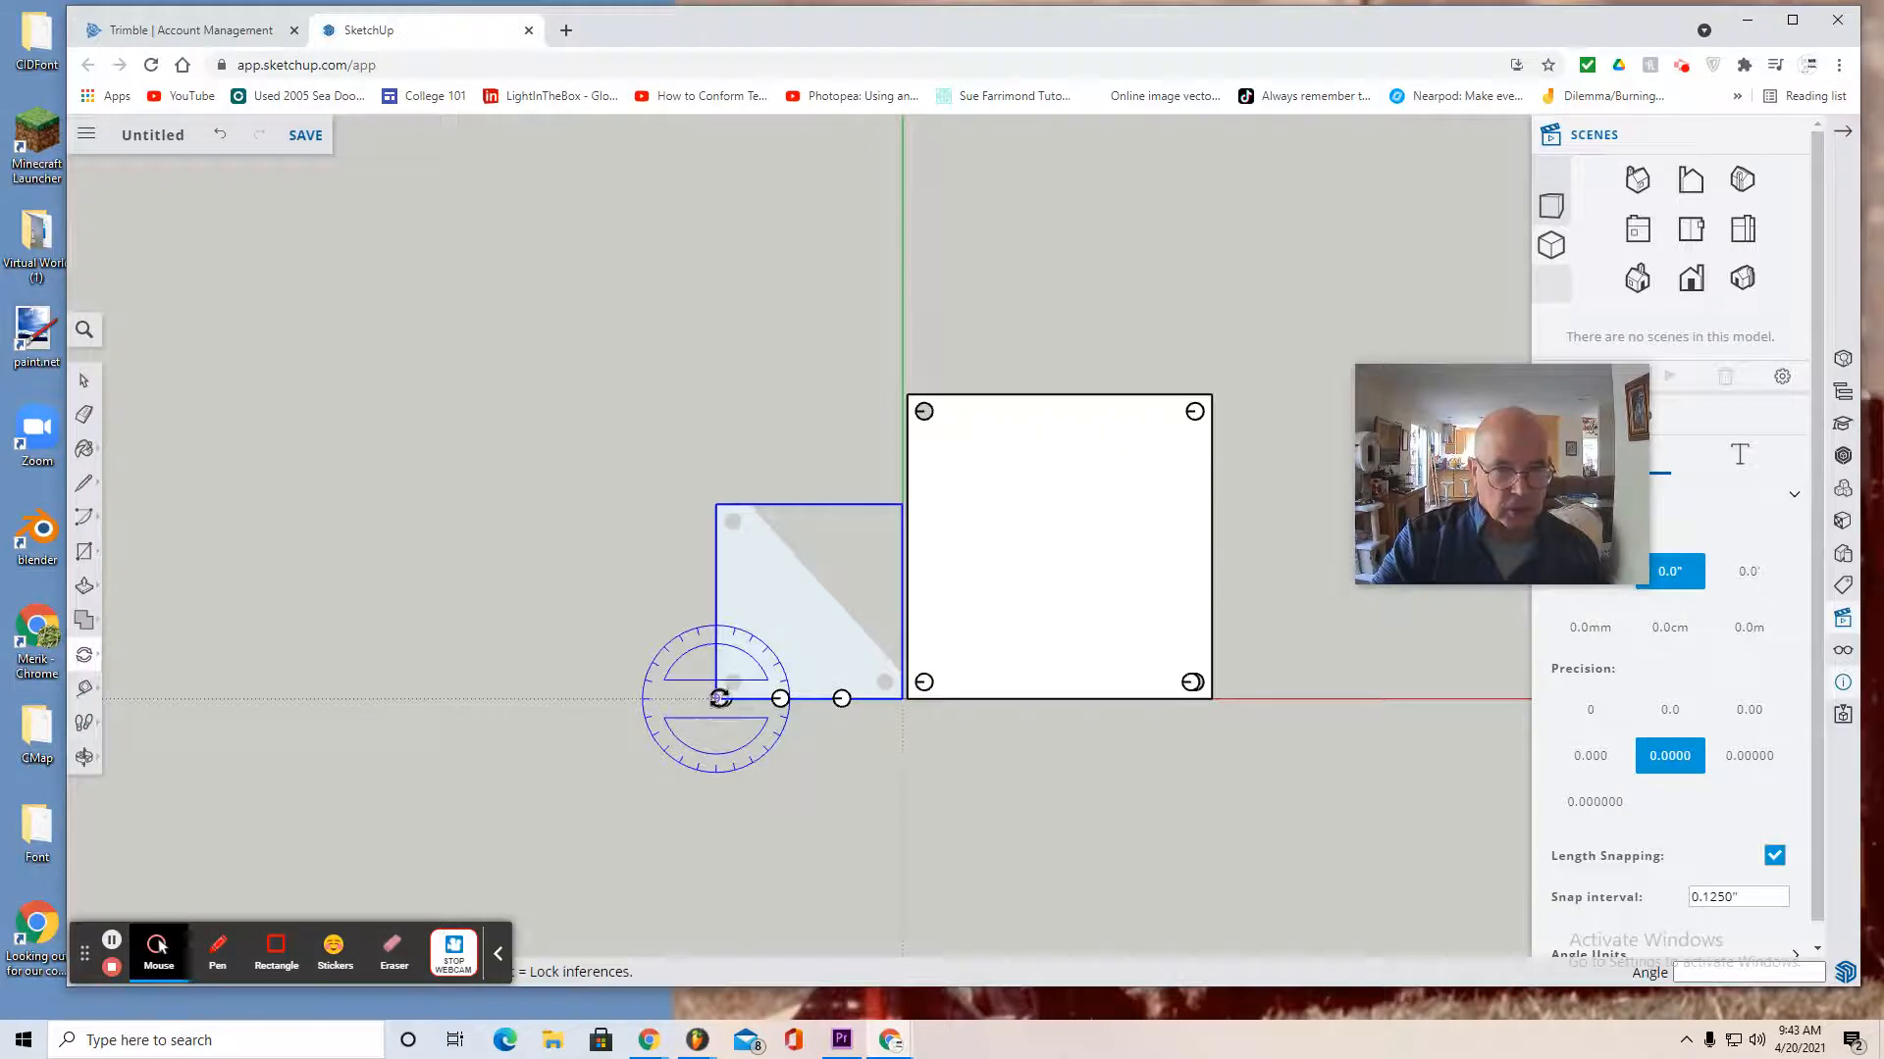
{"action": "left_click", "coordinate": [715, 507]}
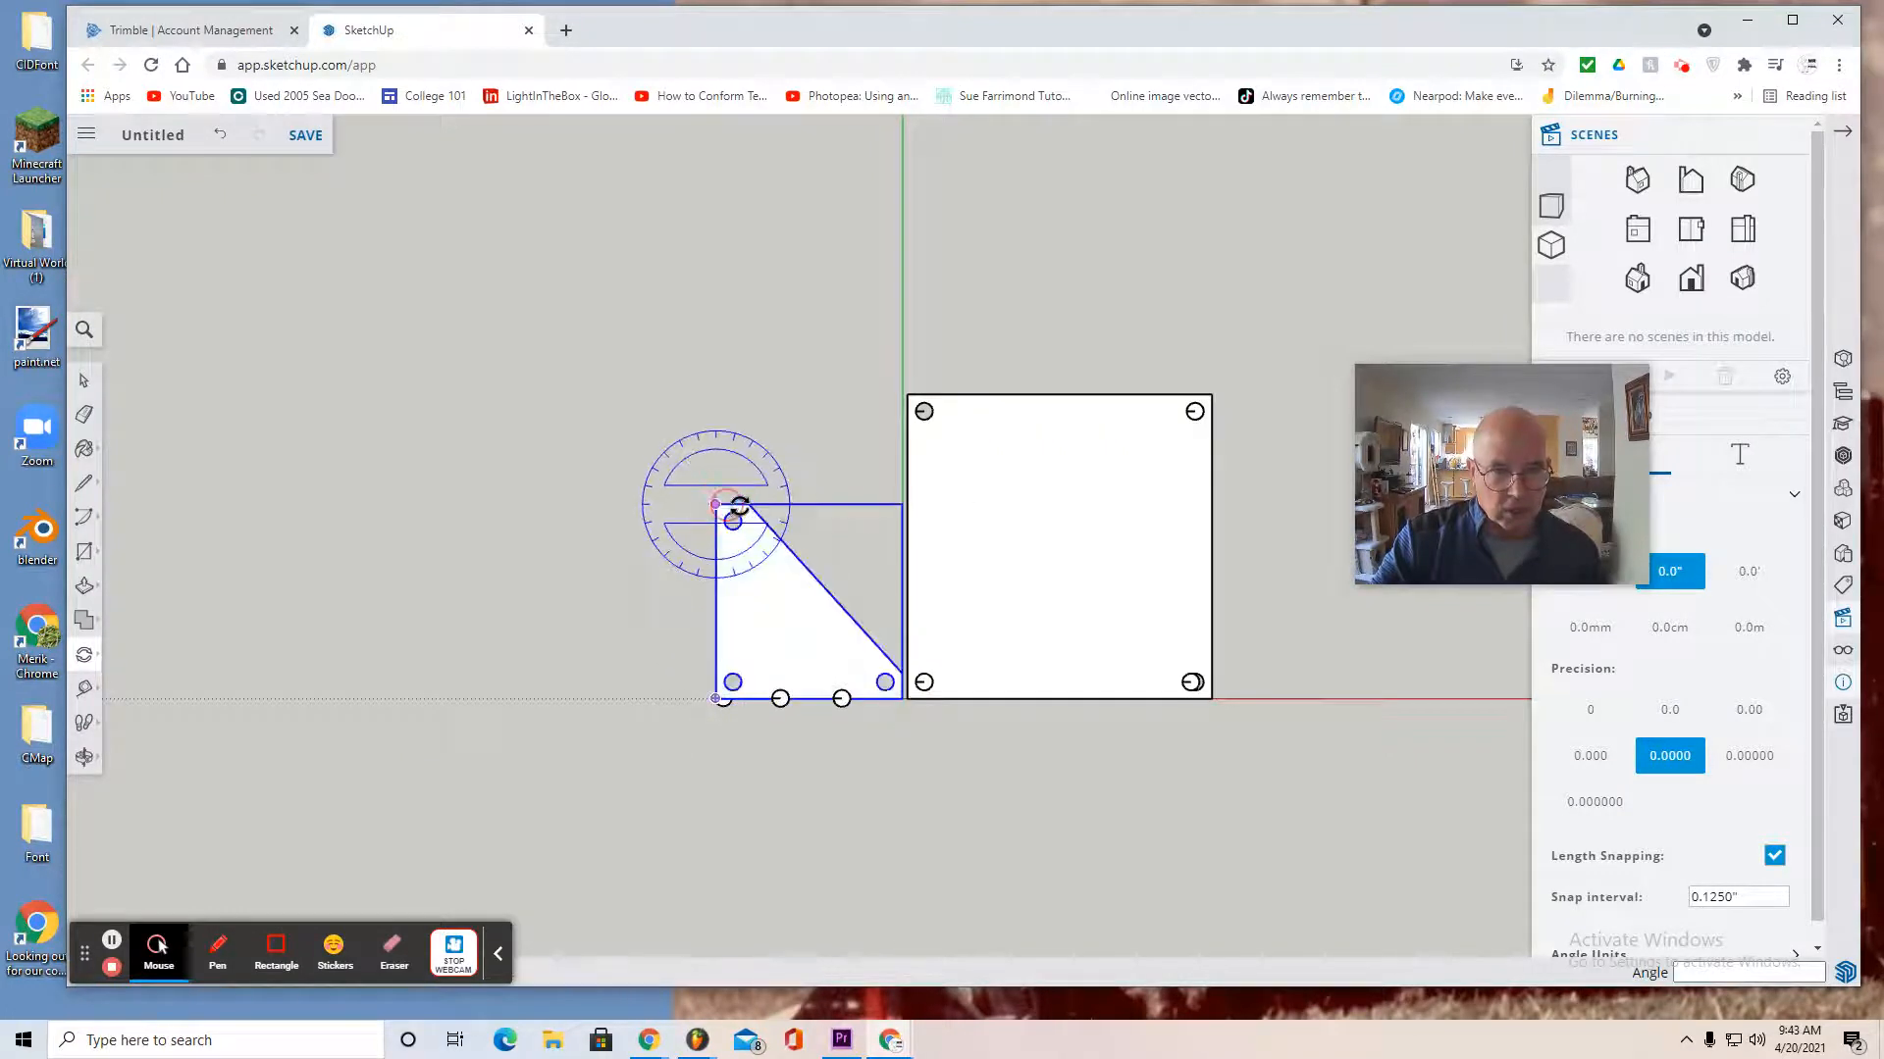
{"action": "left_click", "coordinate": [903, 503]}
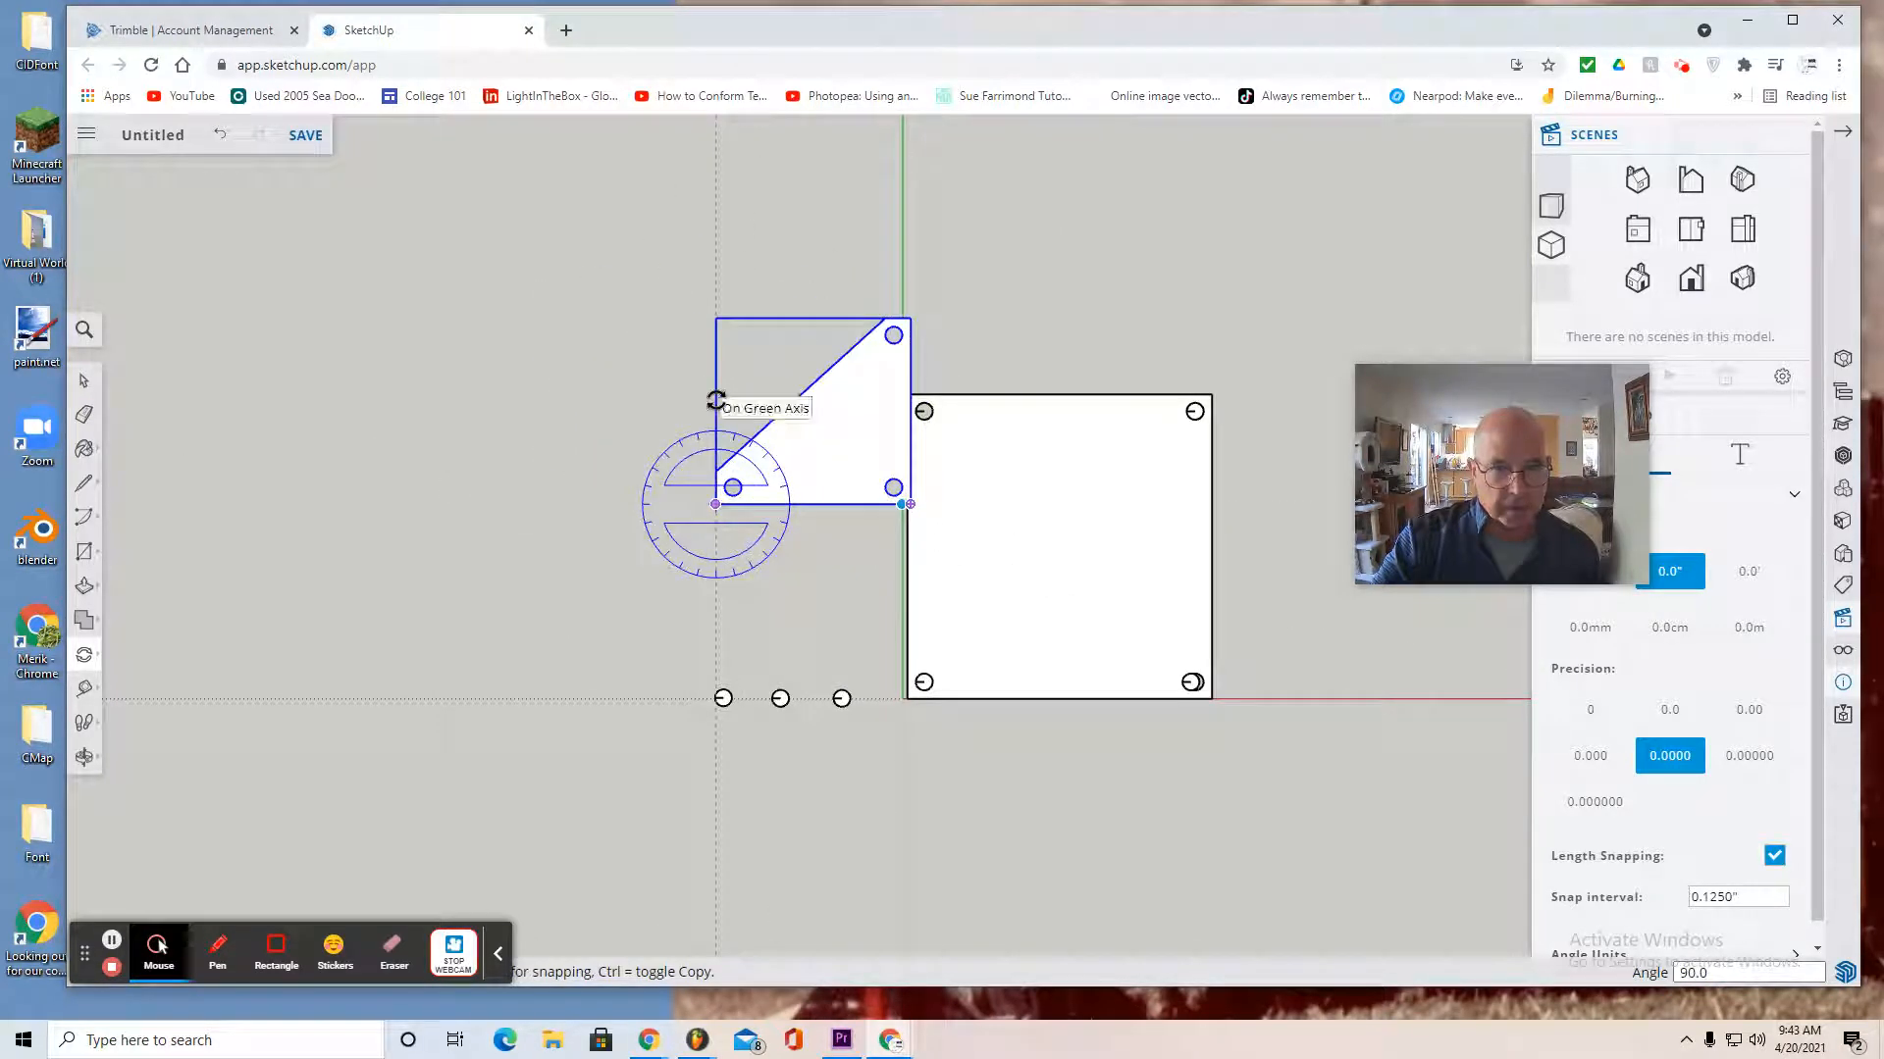
{"action": "left_click", "coordinate": [716, 320]}
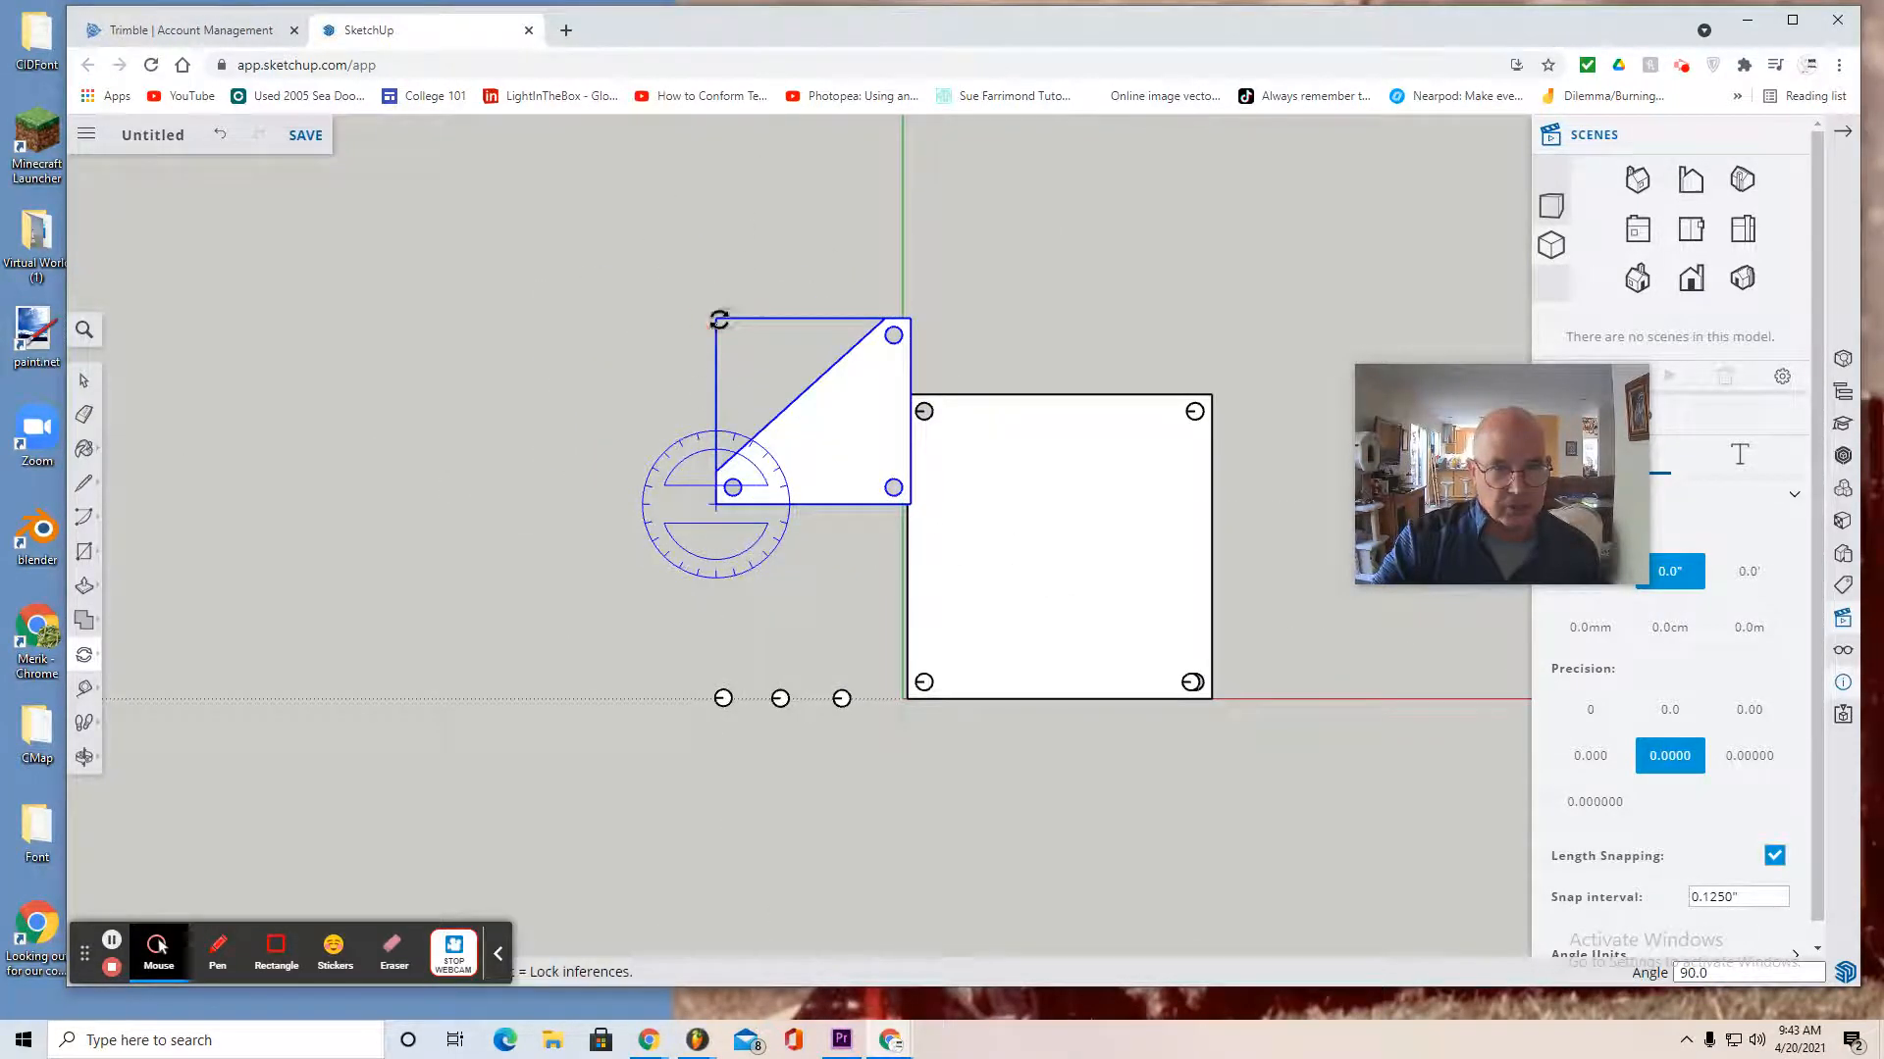
Move the triangular platform about 19.25 inches in plan so its rear hole lines up with the main platform's rear hole beside the green axis
{"action": "left_click", "coordinate": [85, 381]}
{"action": "left_click", "coordinate": [824, 480]}
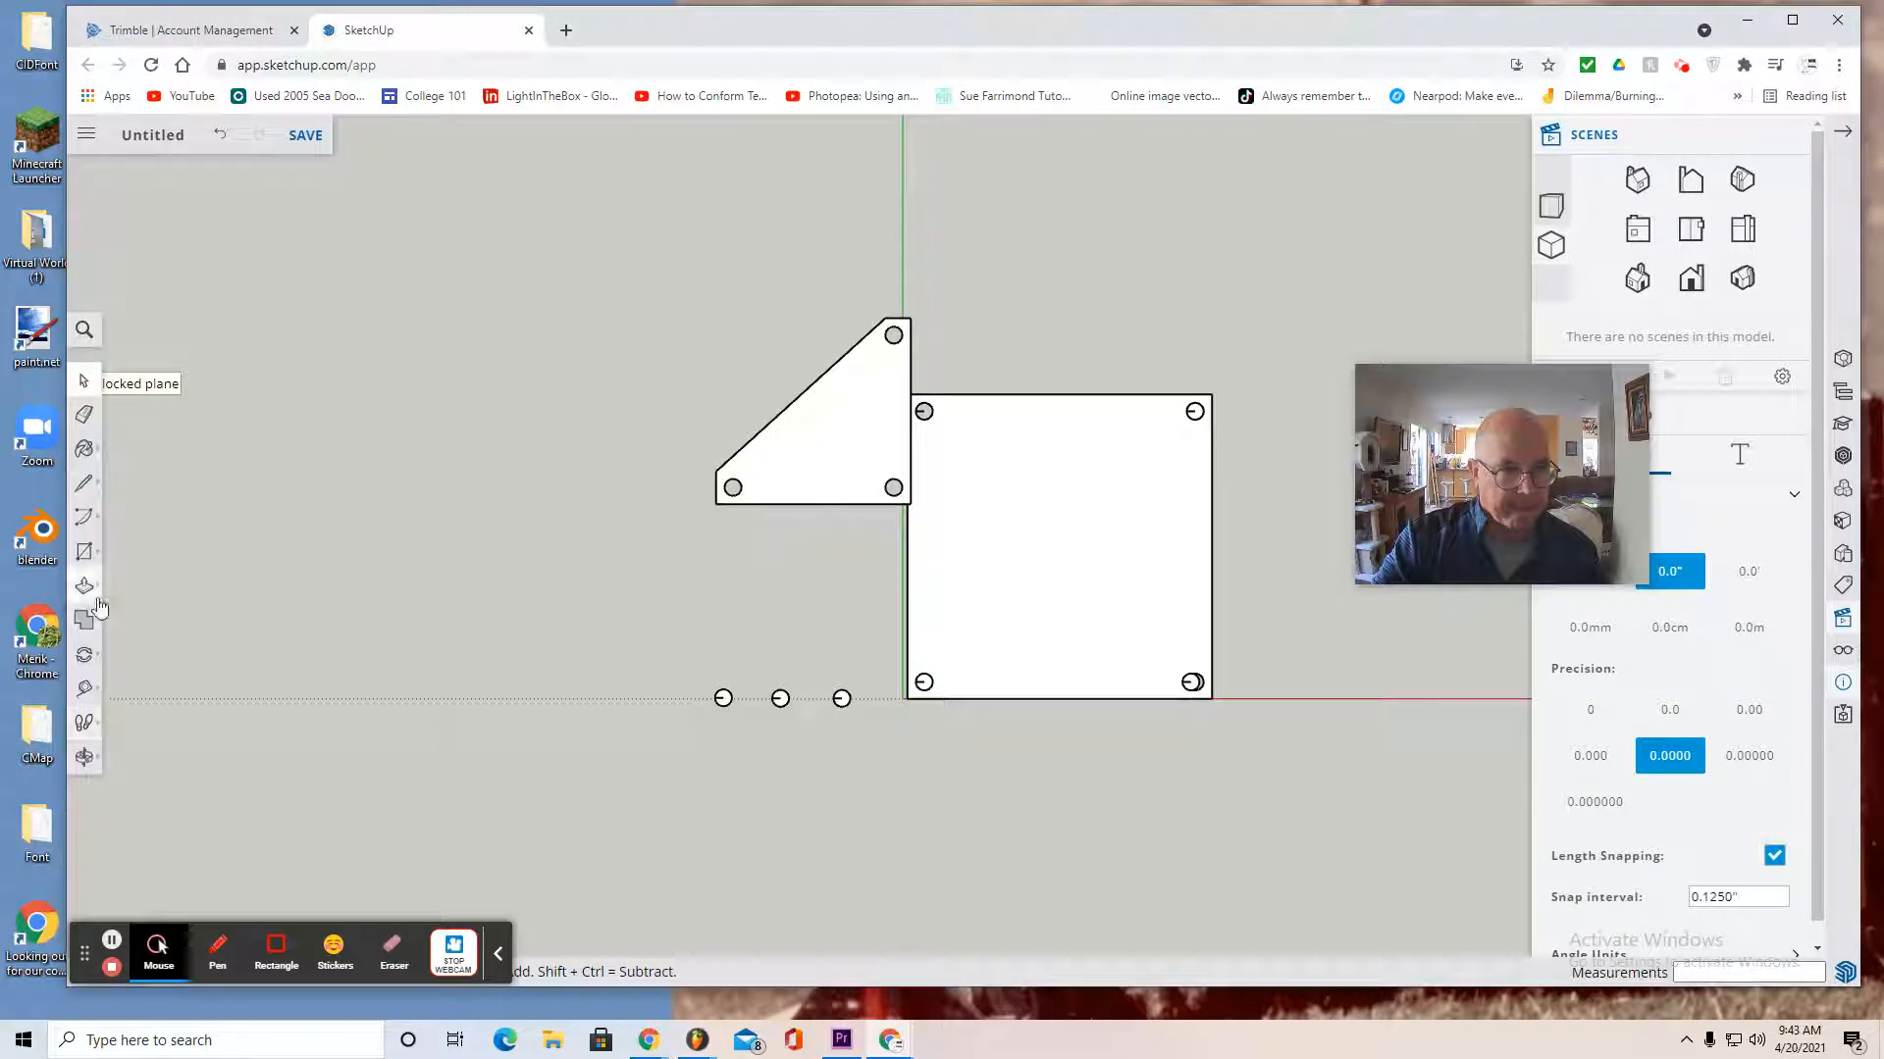
{"action": "left_click", "coordinate": [84, 656]}
{"action": "left_click_drag", "start_coordinate": [820, 431], "coordinate": [850, 507]}
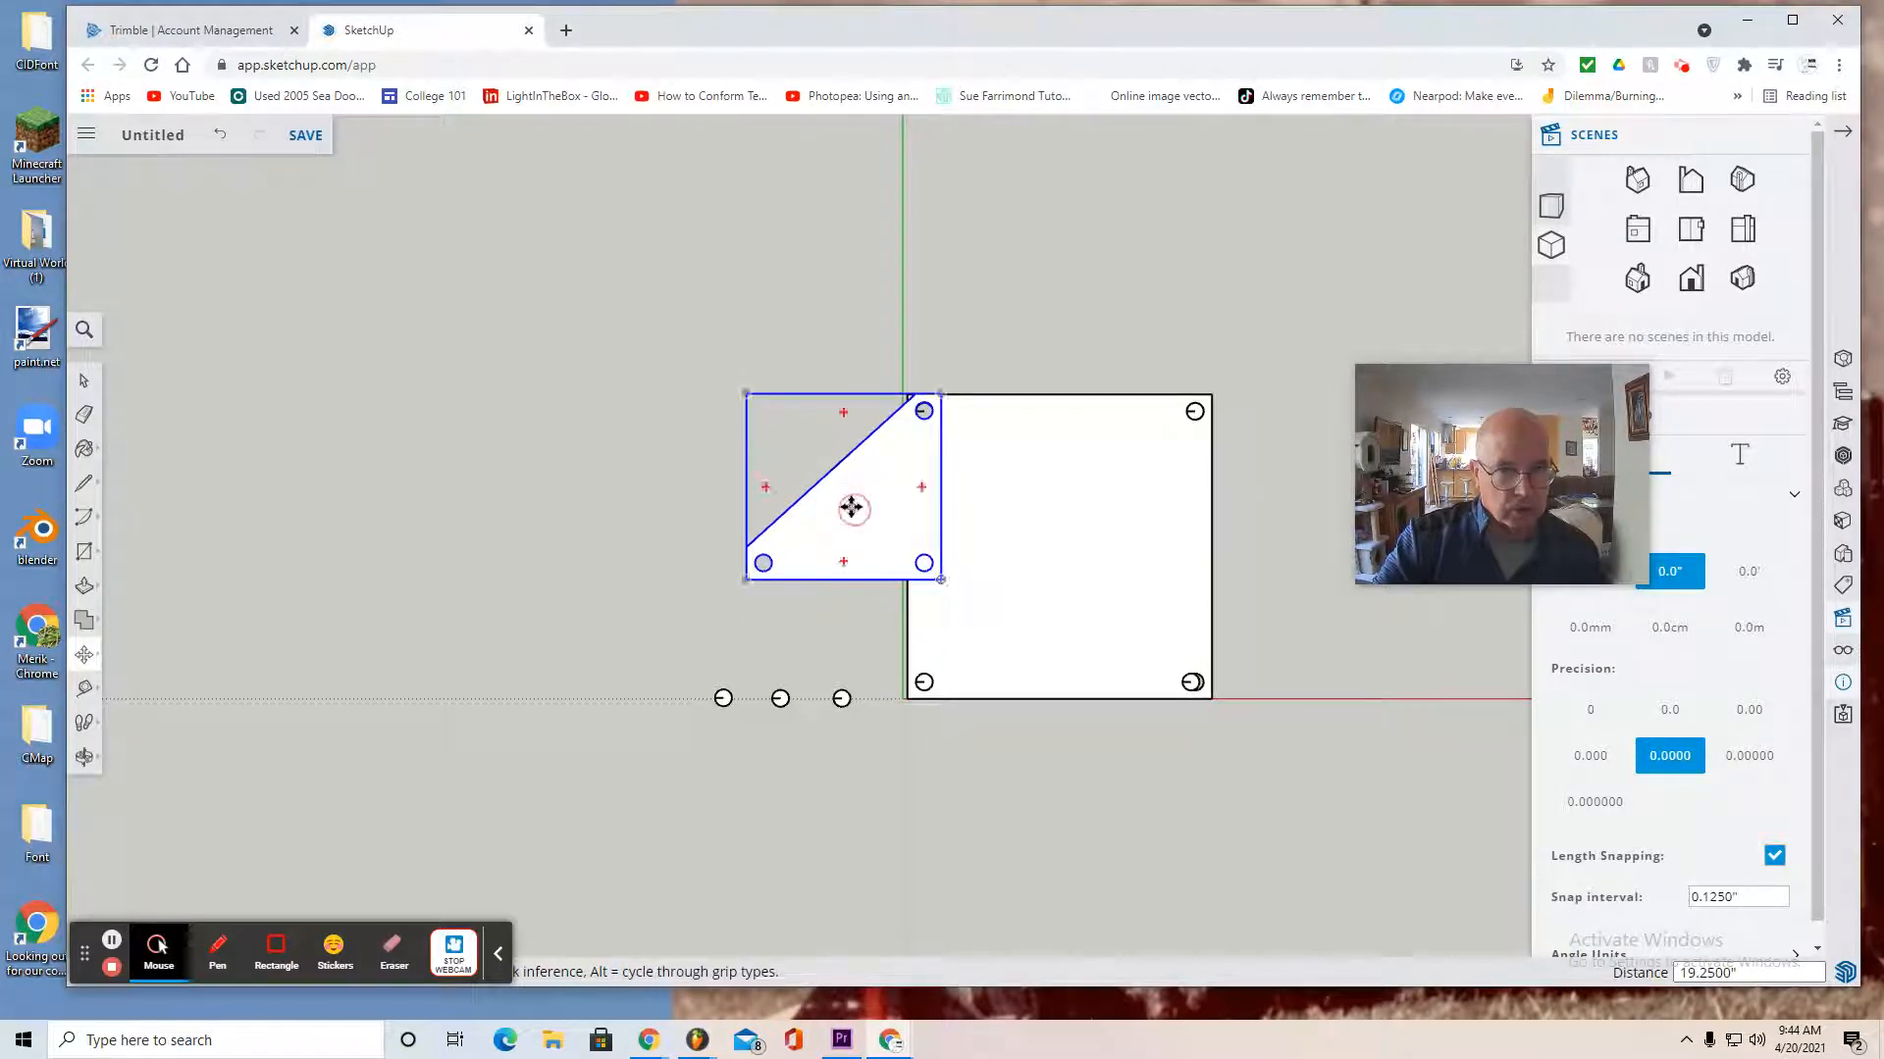
Draw a guide line from the rear edge of the triangular platform's rear hole to the hole's center
{"action": "left_click", "coordinate": [1695, 280]}
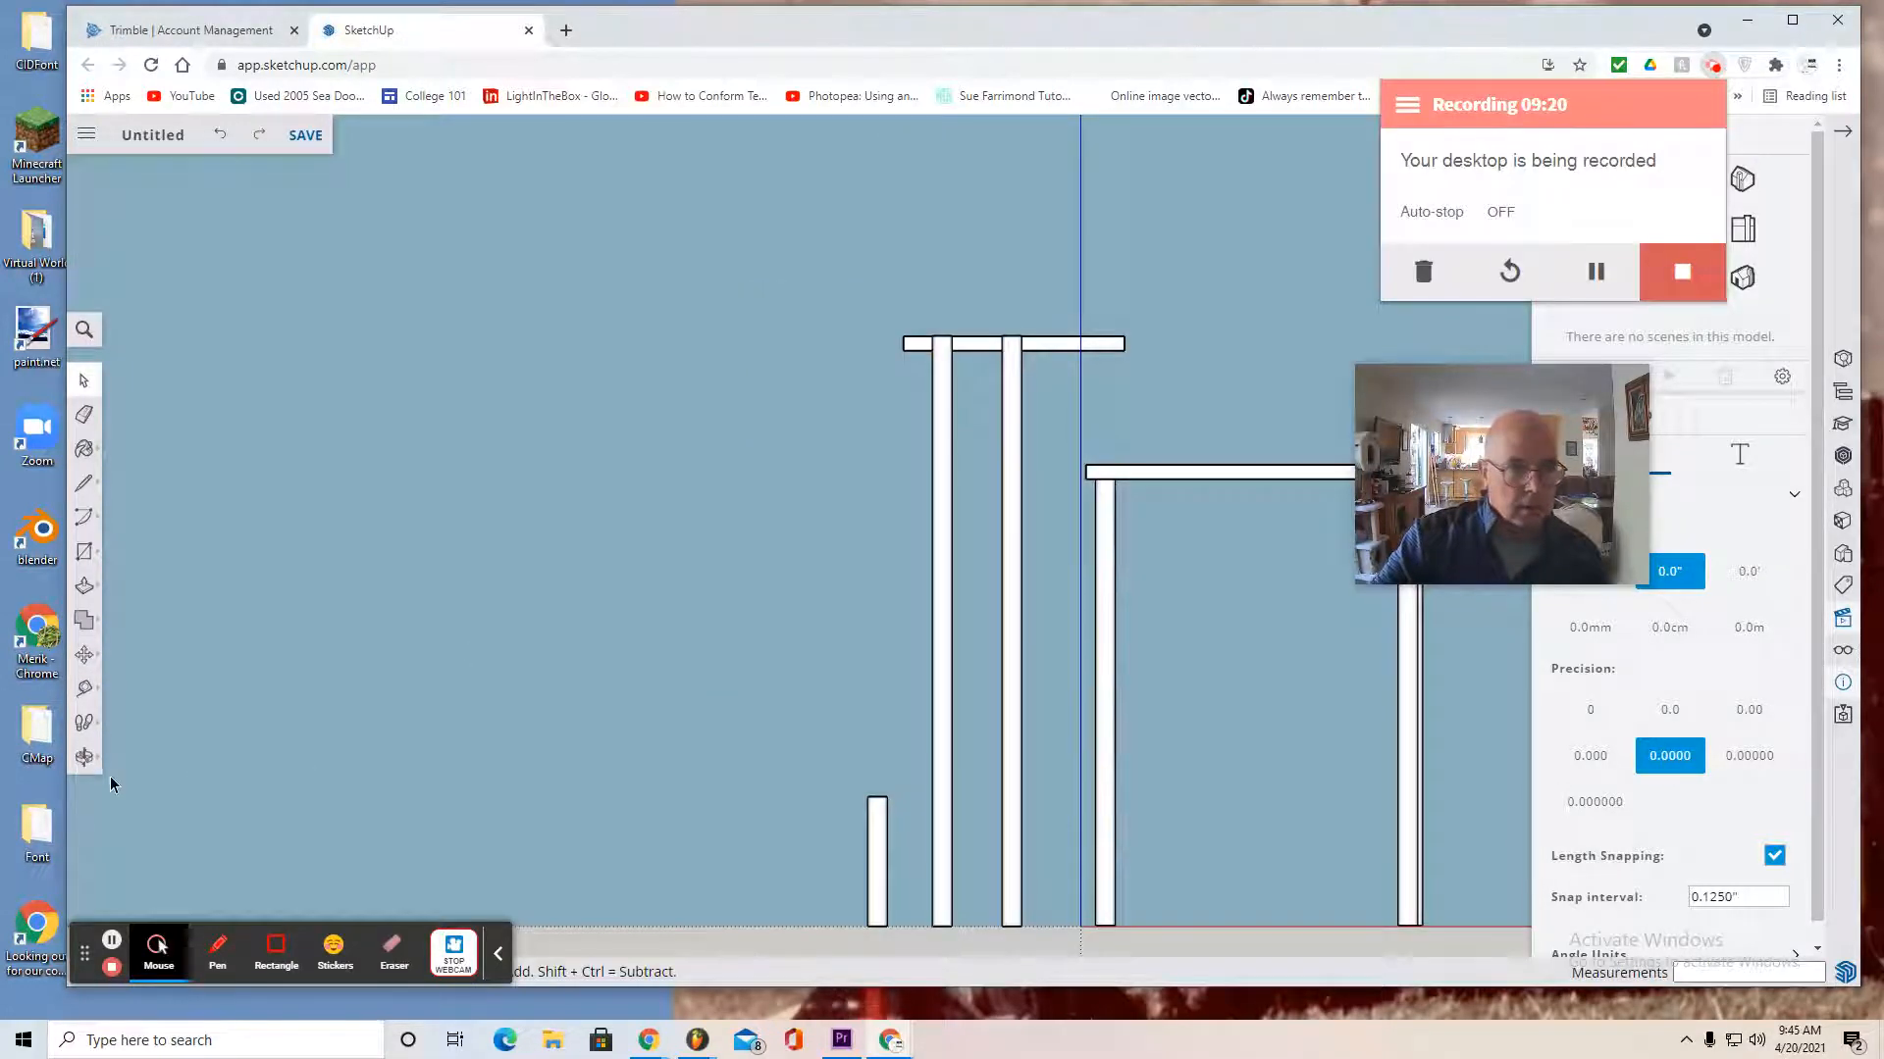
{"action": "left_click", "coordinate": [85, 757]}
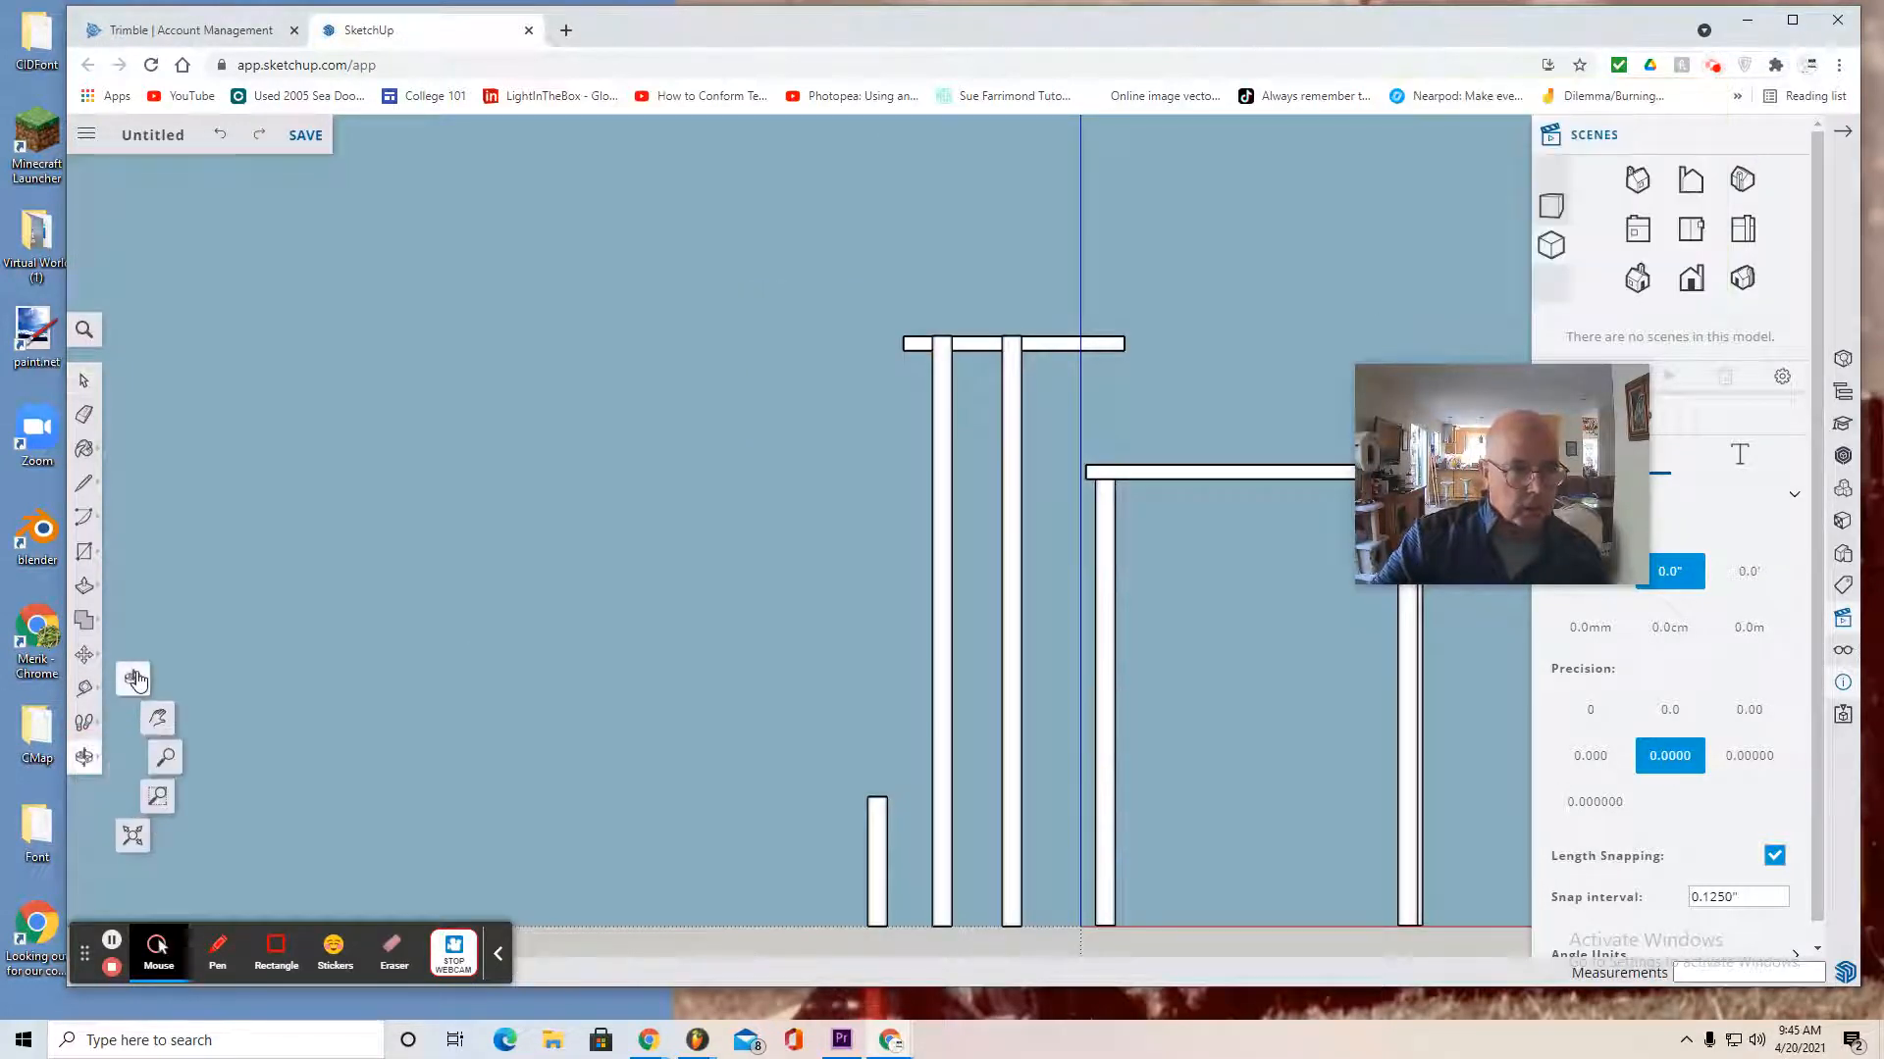
{"action": "left_click", "coordinate": [135, 679]}
{"action": "left_click_drag", "start_coordinate": [686, 526], "coordinate": [696, 700]}
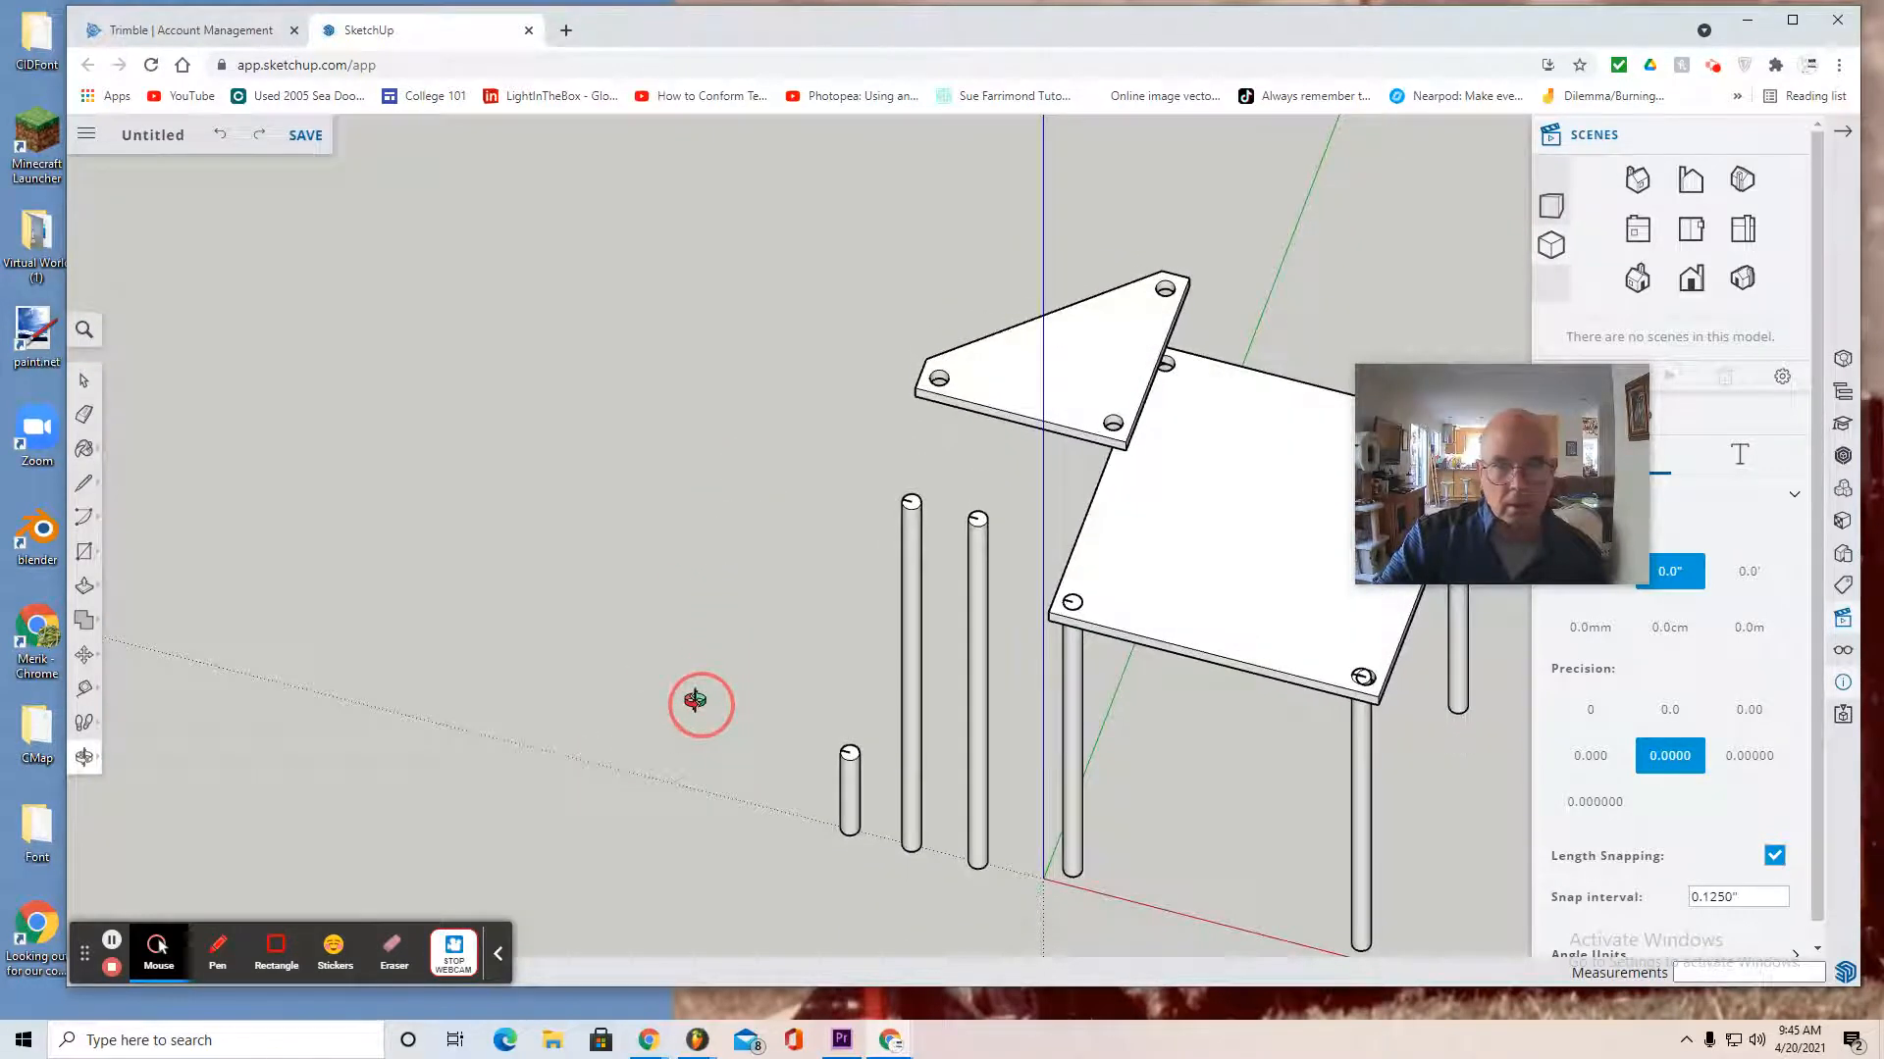
{"action": "left_click", "coordinate": [1685, 230]}
{"action": "left_click", "coordinate": [84, 483]}
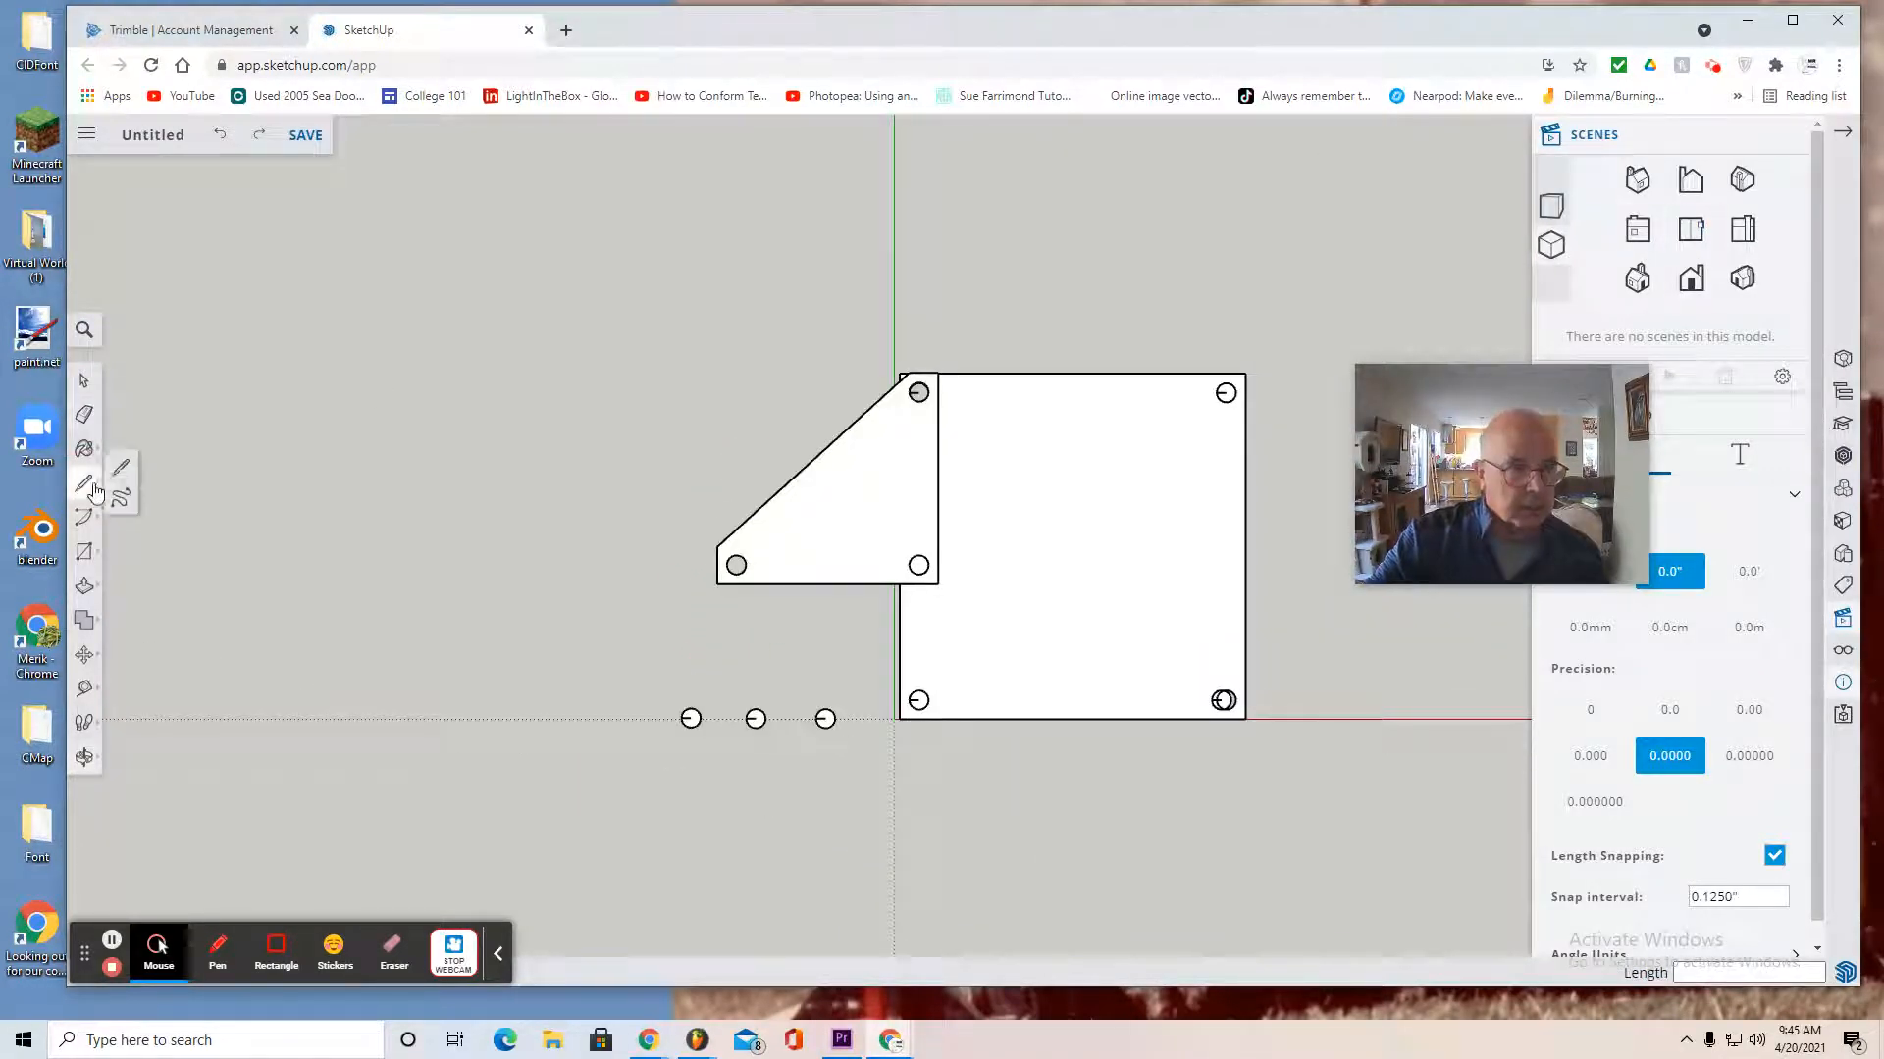
{"action": "scroll", "coordinate": [915, 390], "scroll_direction": "up", "scroll_amount": 3}
{"action": "scroll", "coordinate": [922, 388], "scroll_direction": "up", "scroll_amount": 4}
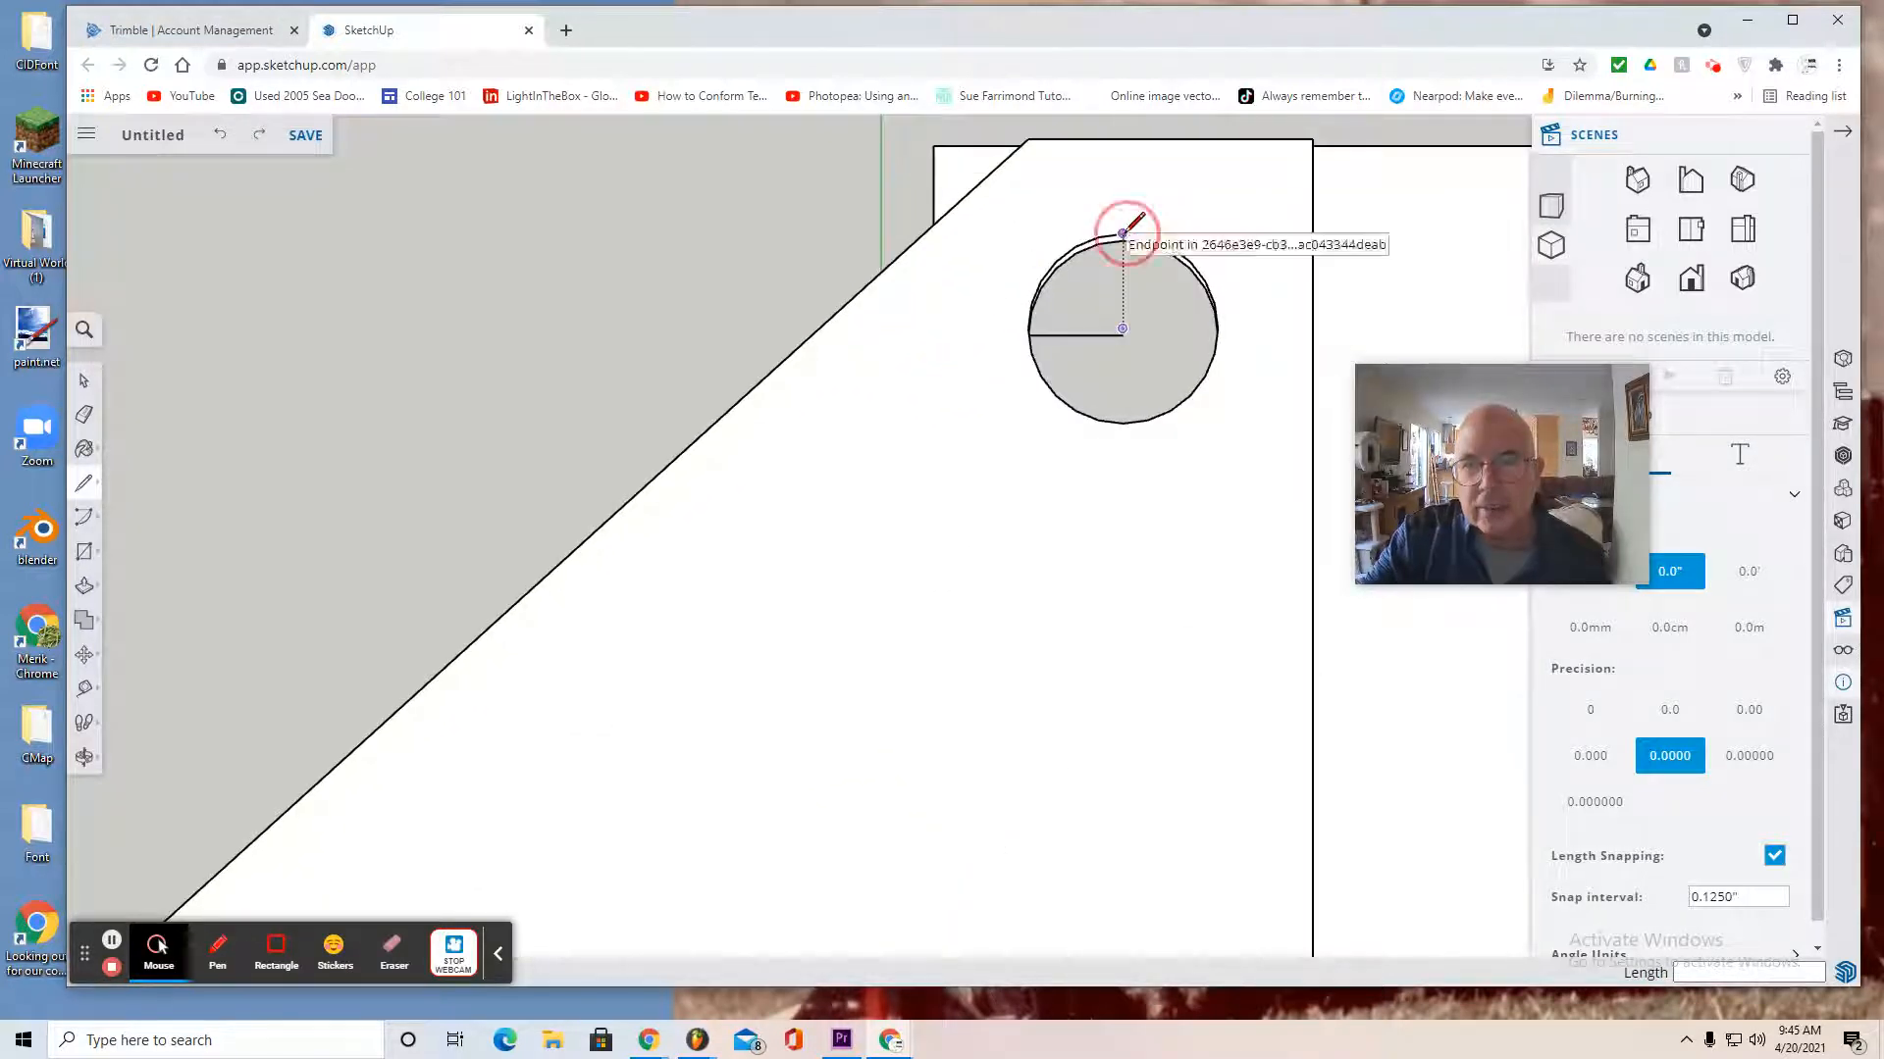
{"action": "left_click", "coordinate": [1124, 234]}
{"action": "left_click", "coordinate": [1124, 329]}
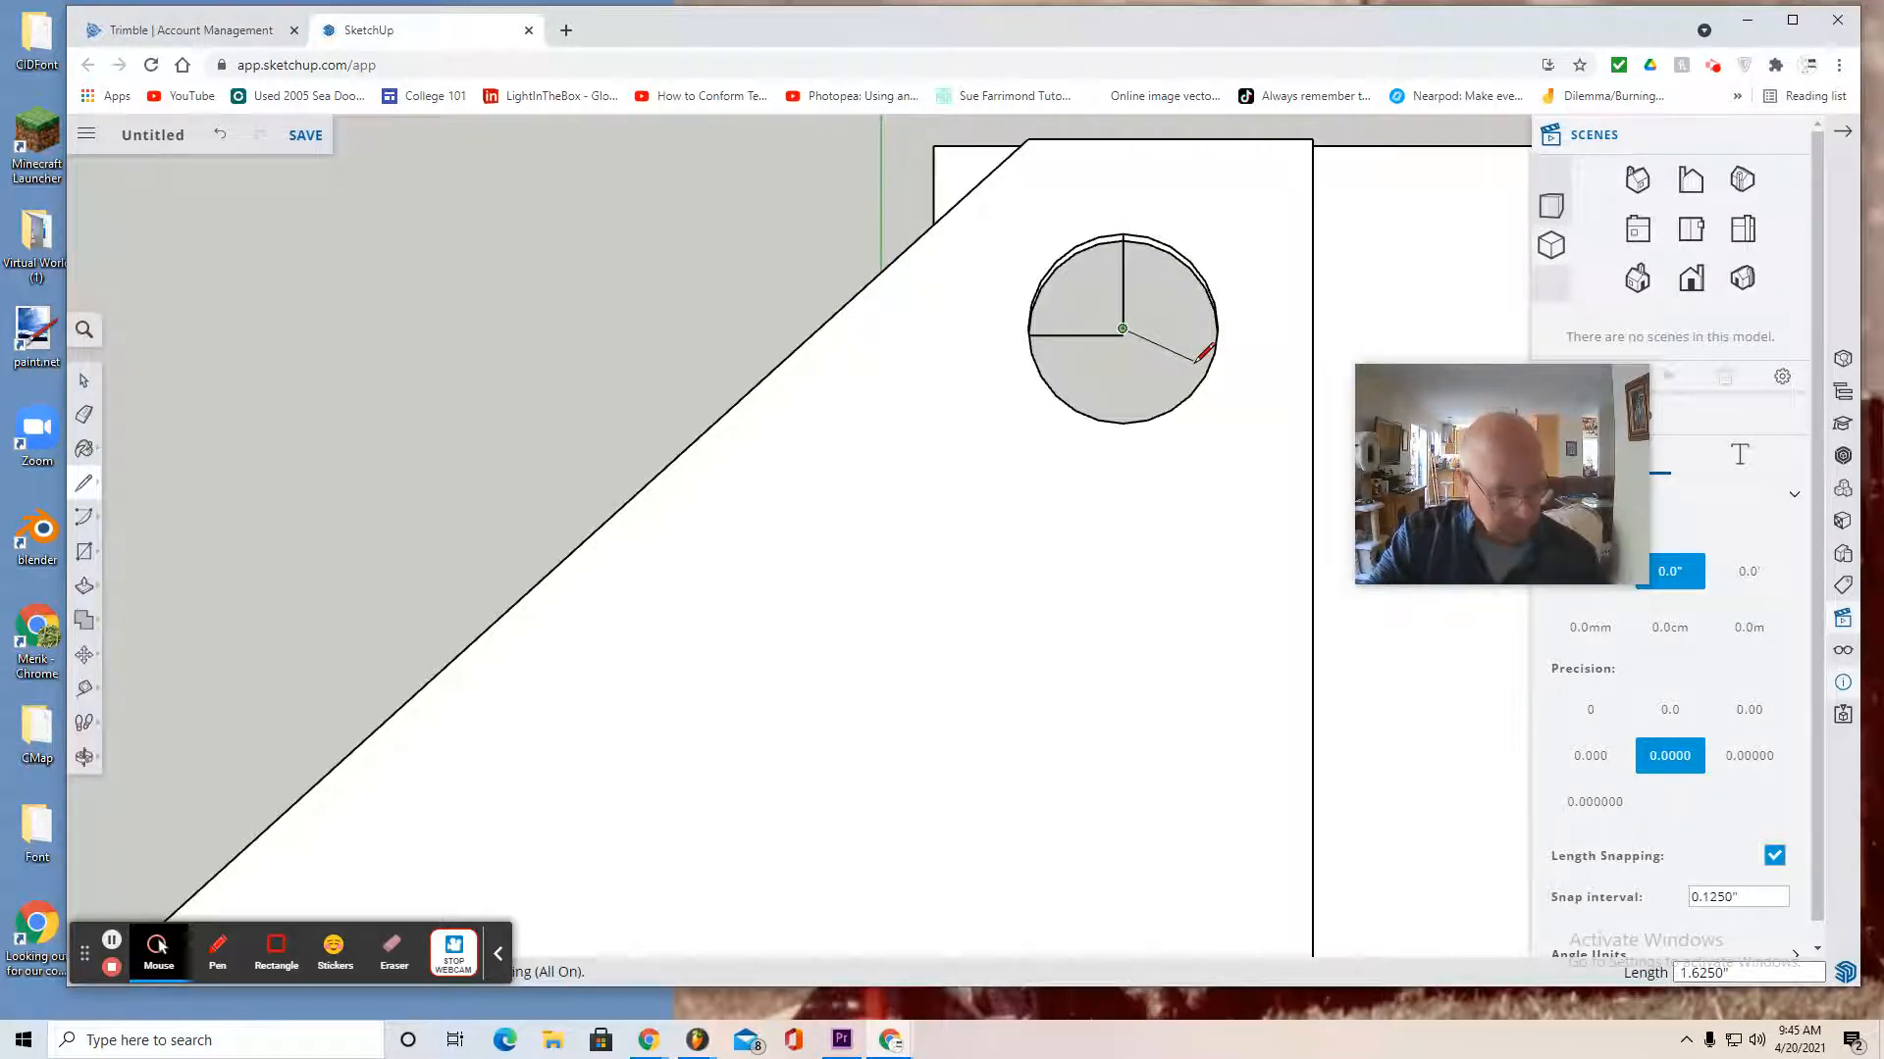
{"action": "left_click", "coordinate": [82, 381]}
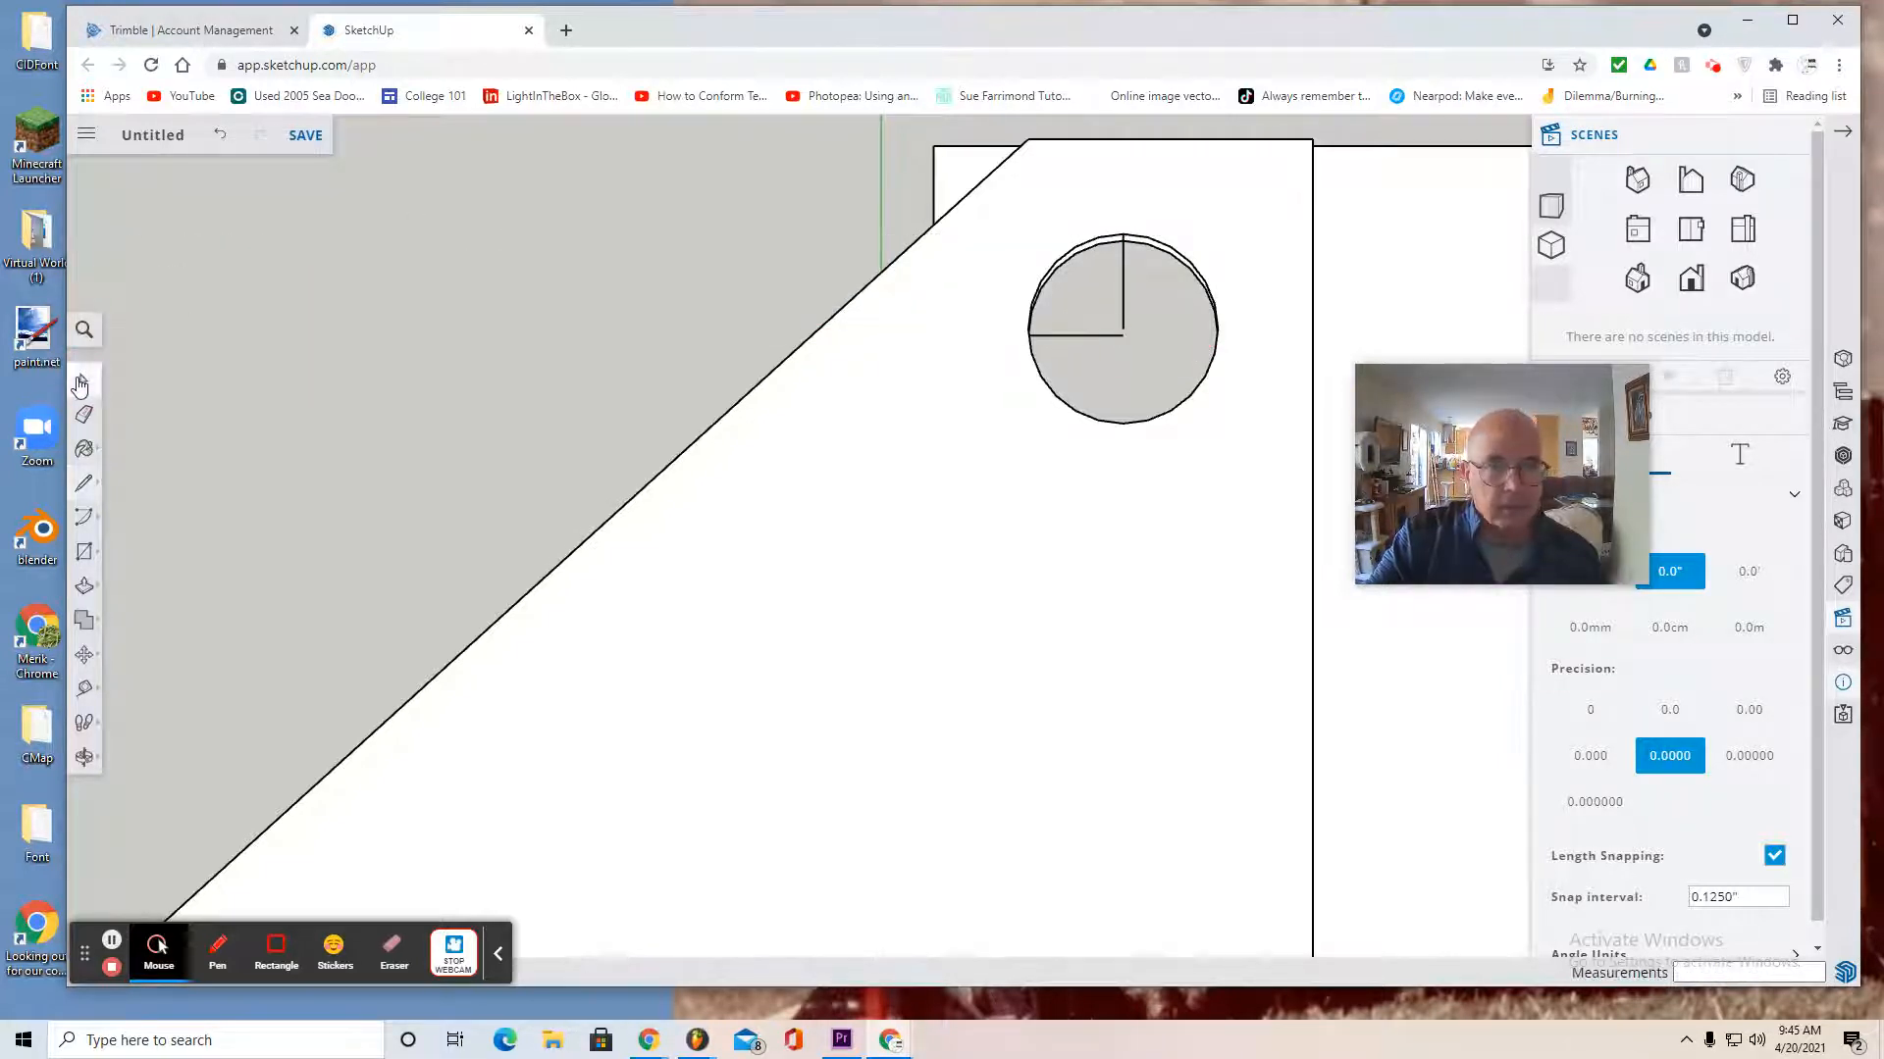
Move the tall pole nearest the main platform into the triangular platform's rear hole, centering its top on the guide line's end
{"action": "scroll", "coordinate": [404, 442], "scroll_direction": "down", "scroll_amount": 4}
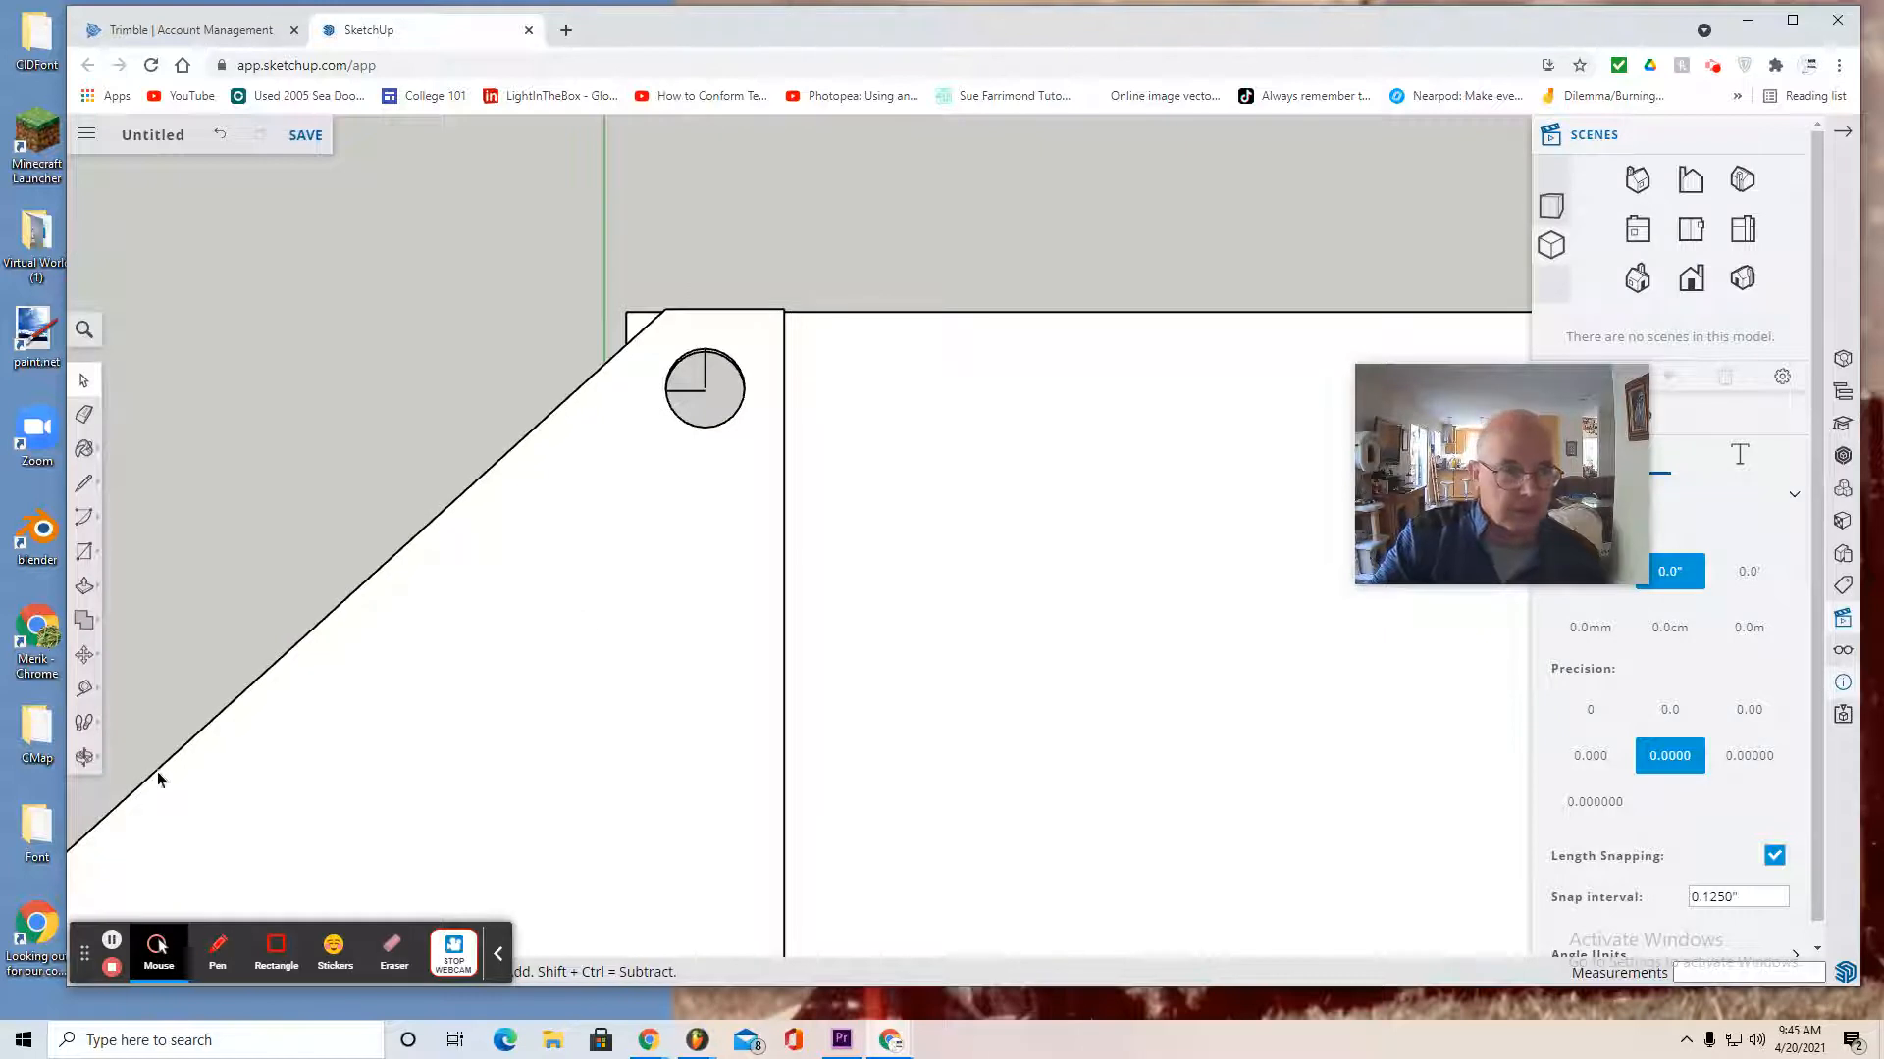
{"action": "left_click", "coordinate": [85, 756]}
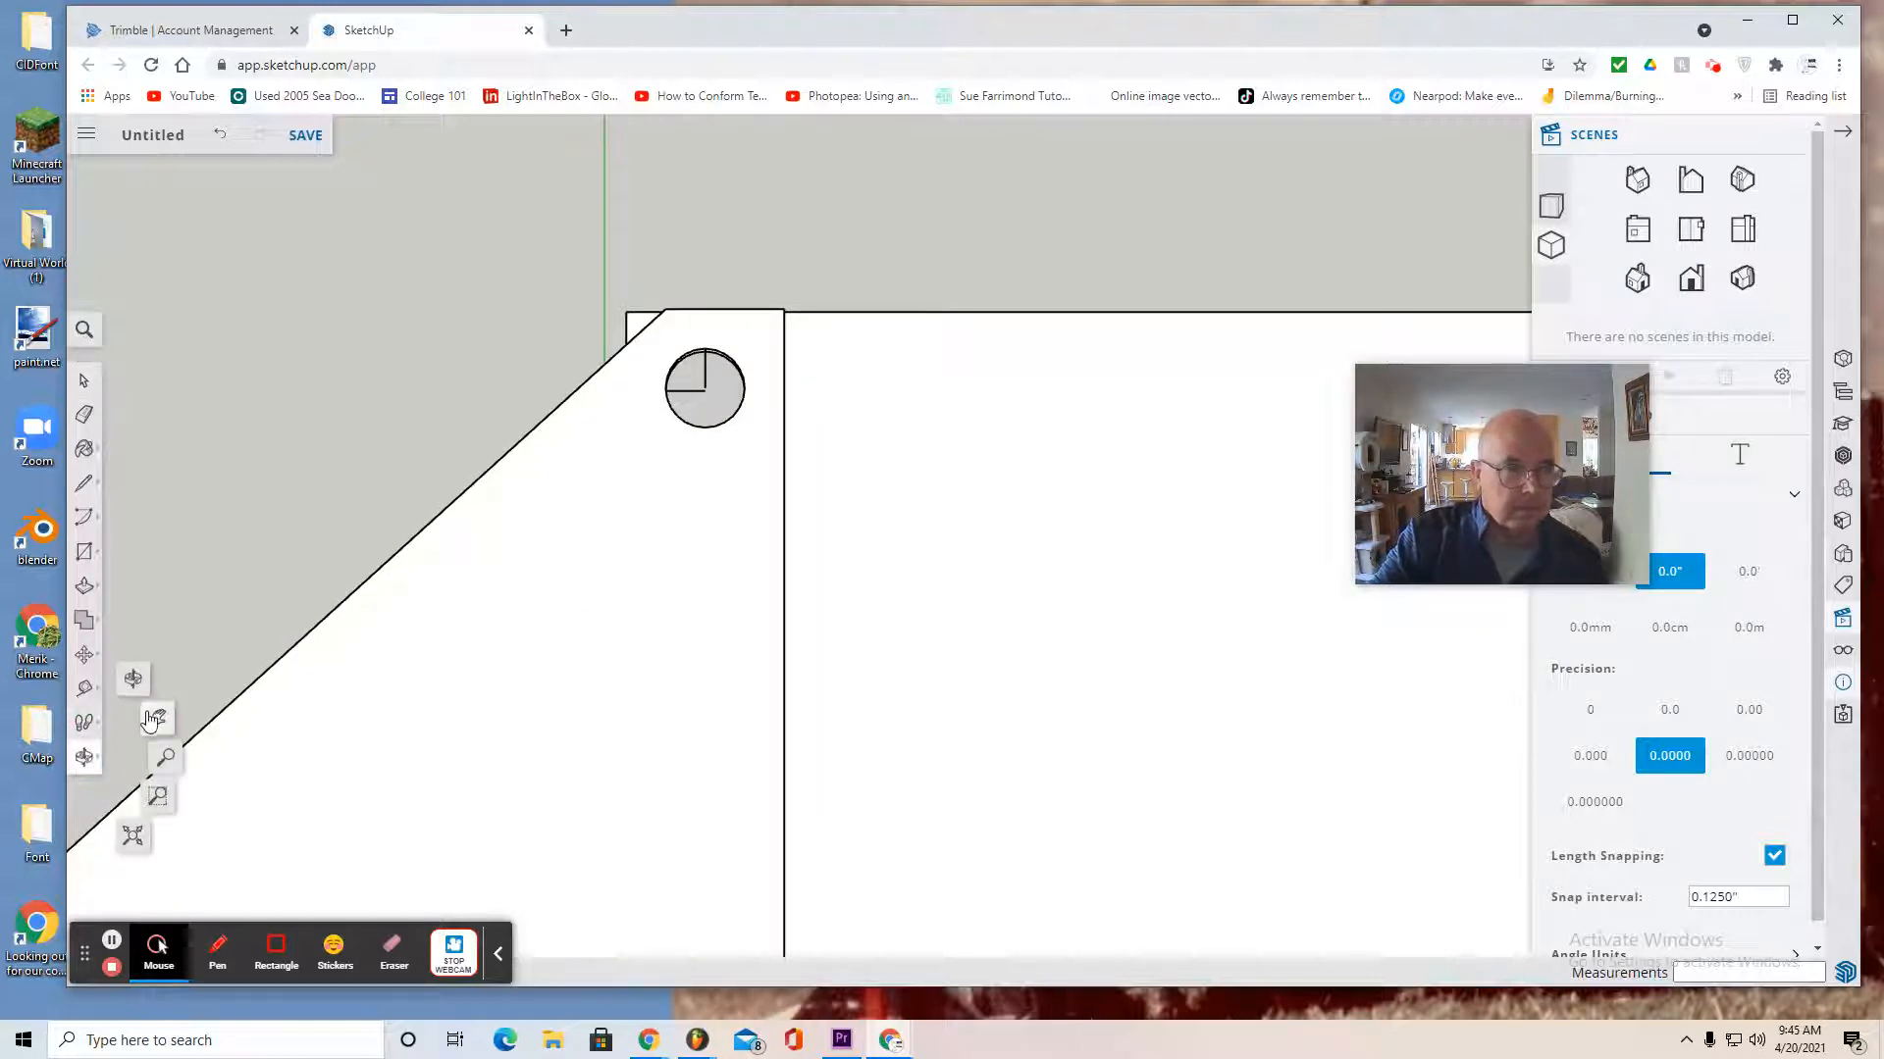
{"action": "left_click", "coordinate": [133, 679]}
{"action": "left_click_drag", "start_coordinate": [203, 673], "coordinate": [266, 395]}
{"action": "scroll", "coordinate": [285, 392], "scroll_direction": "down", "scroll_amount": 5}
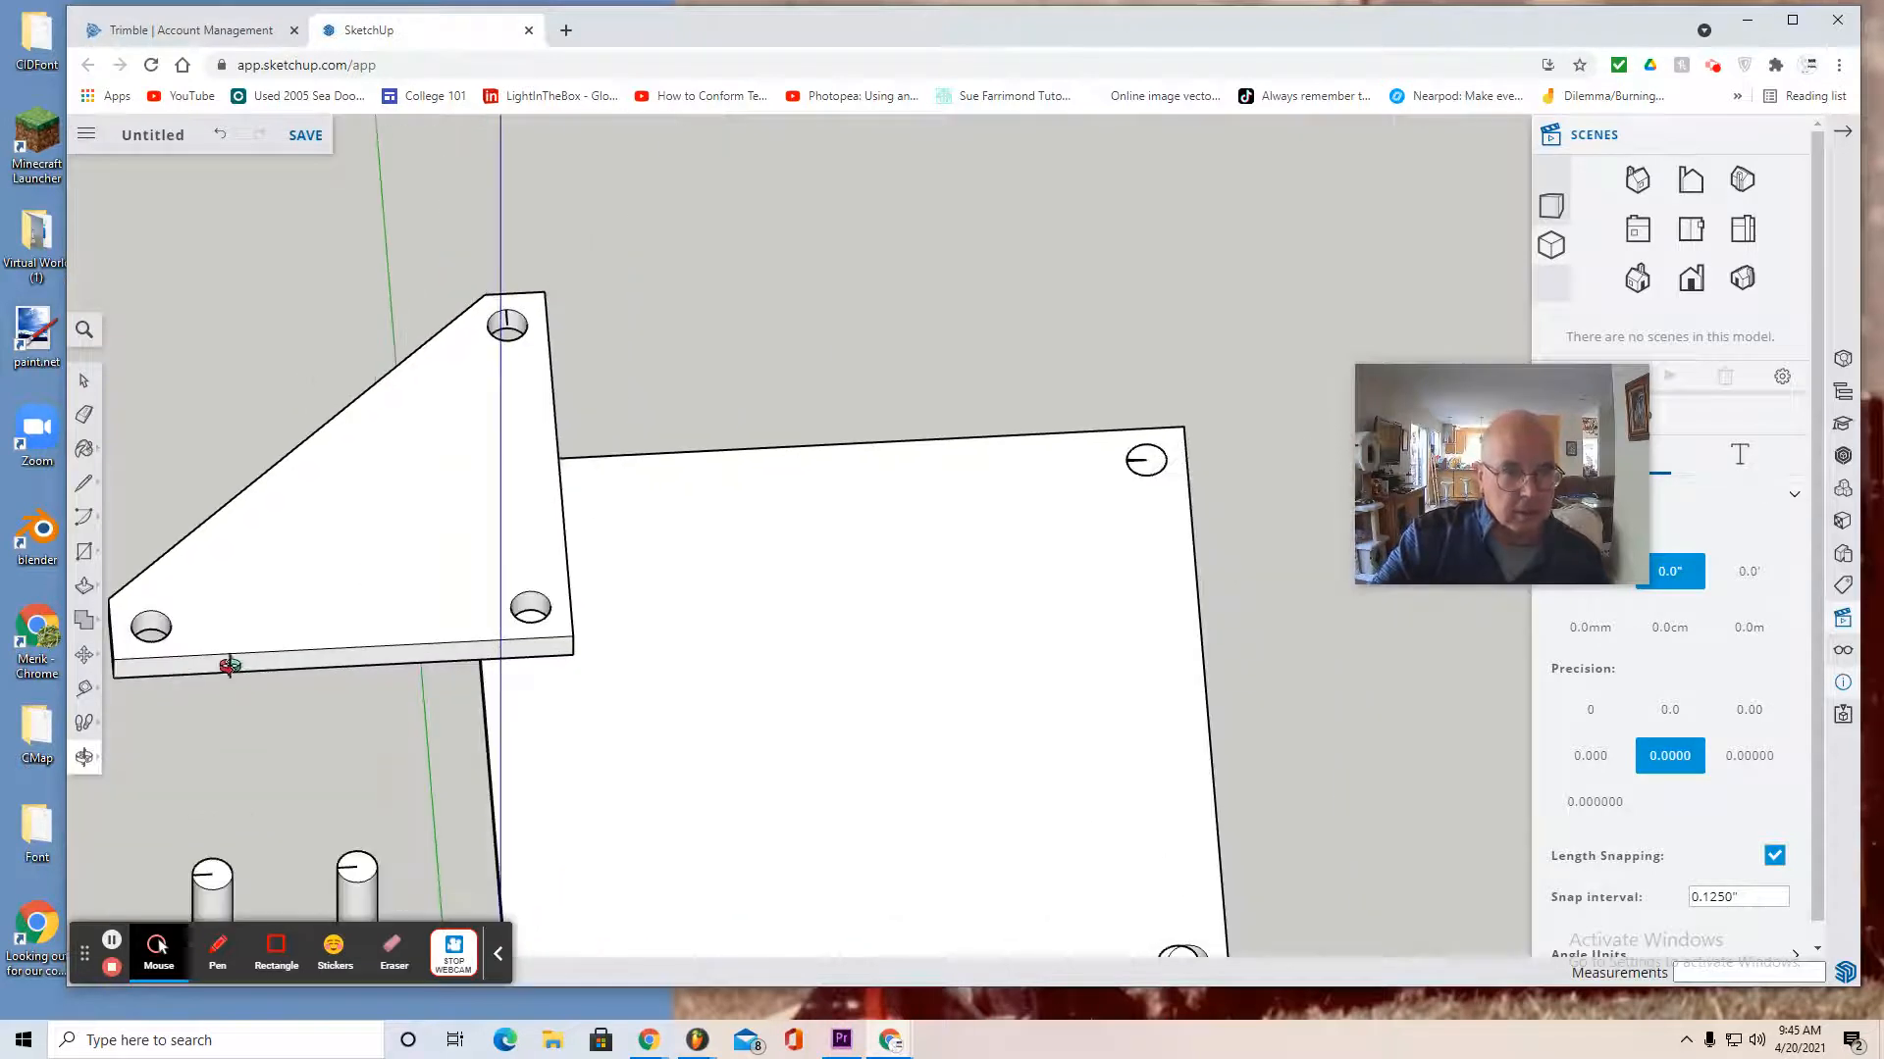
{"action": "left_click", "coordinate": [84, 654]}
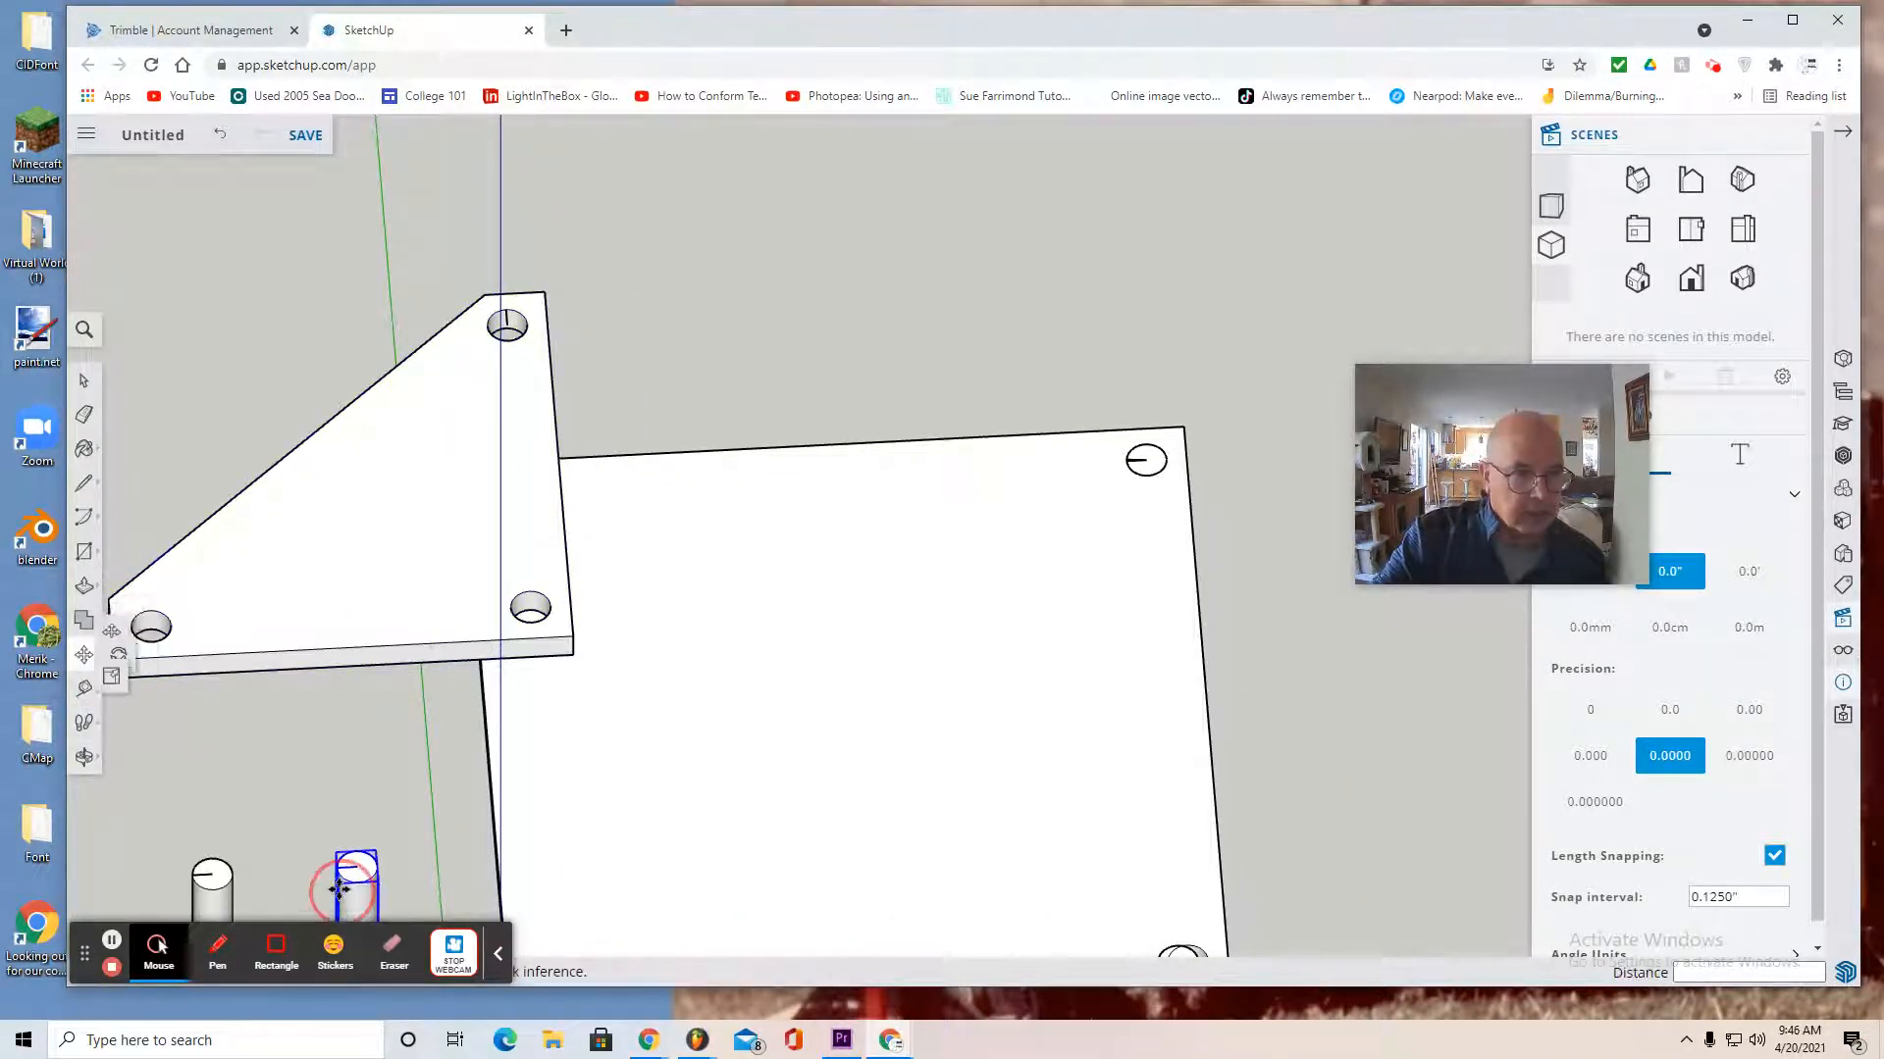
{"action": "left_click", "coordinate": [338, 881]}
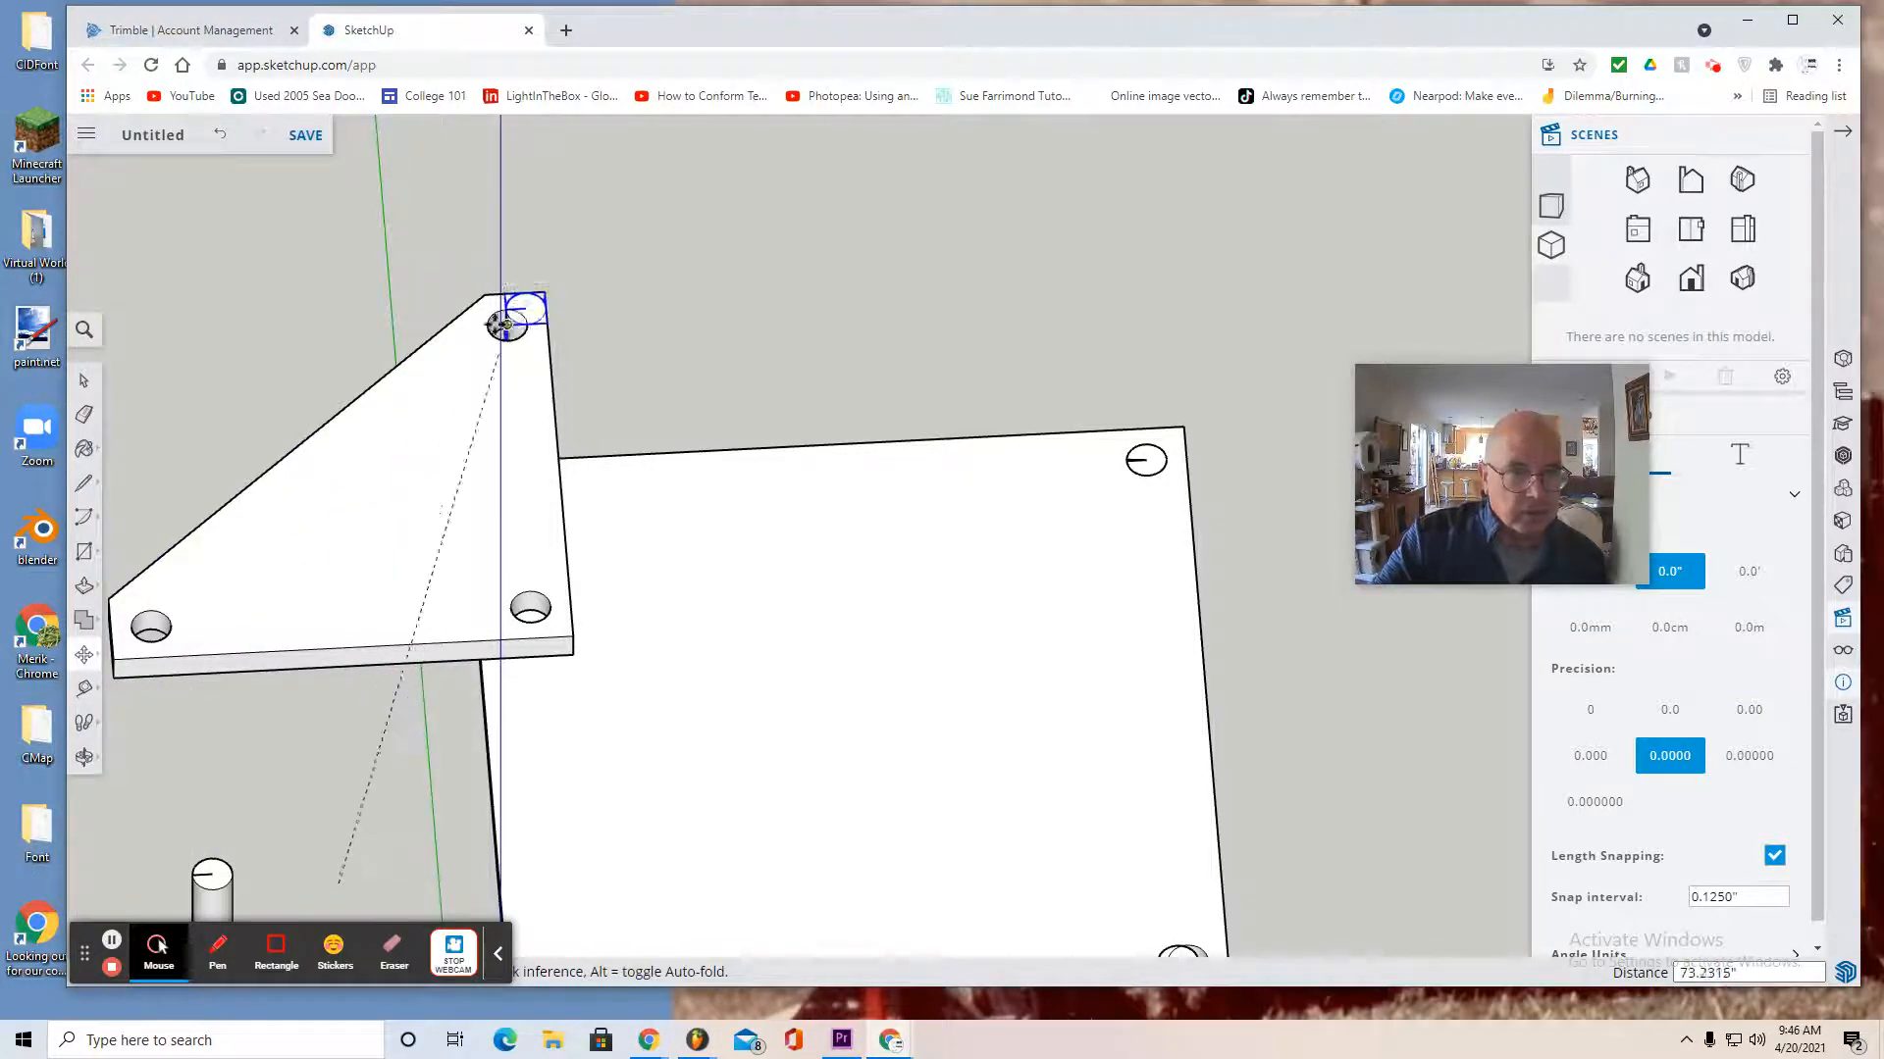
{"action": "scroll", "coordinate": [549, 323], "scroll_direction": "up", "scroll_amount": 4}
{"action": "left_click", "coordinate": [618, 337]}
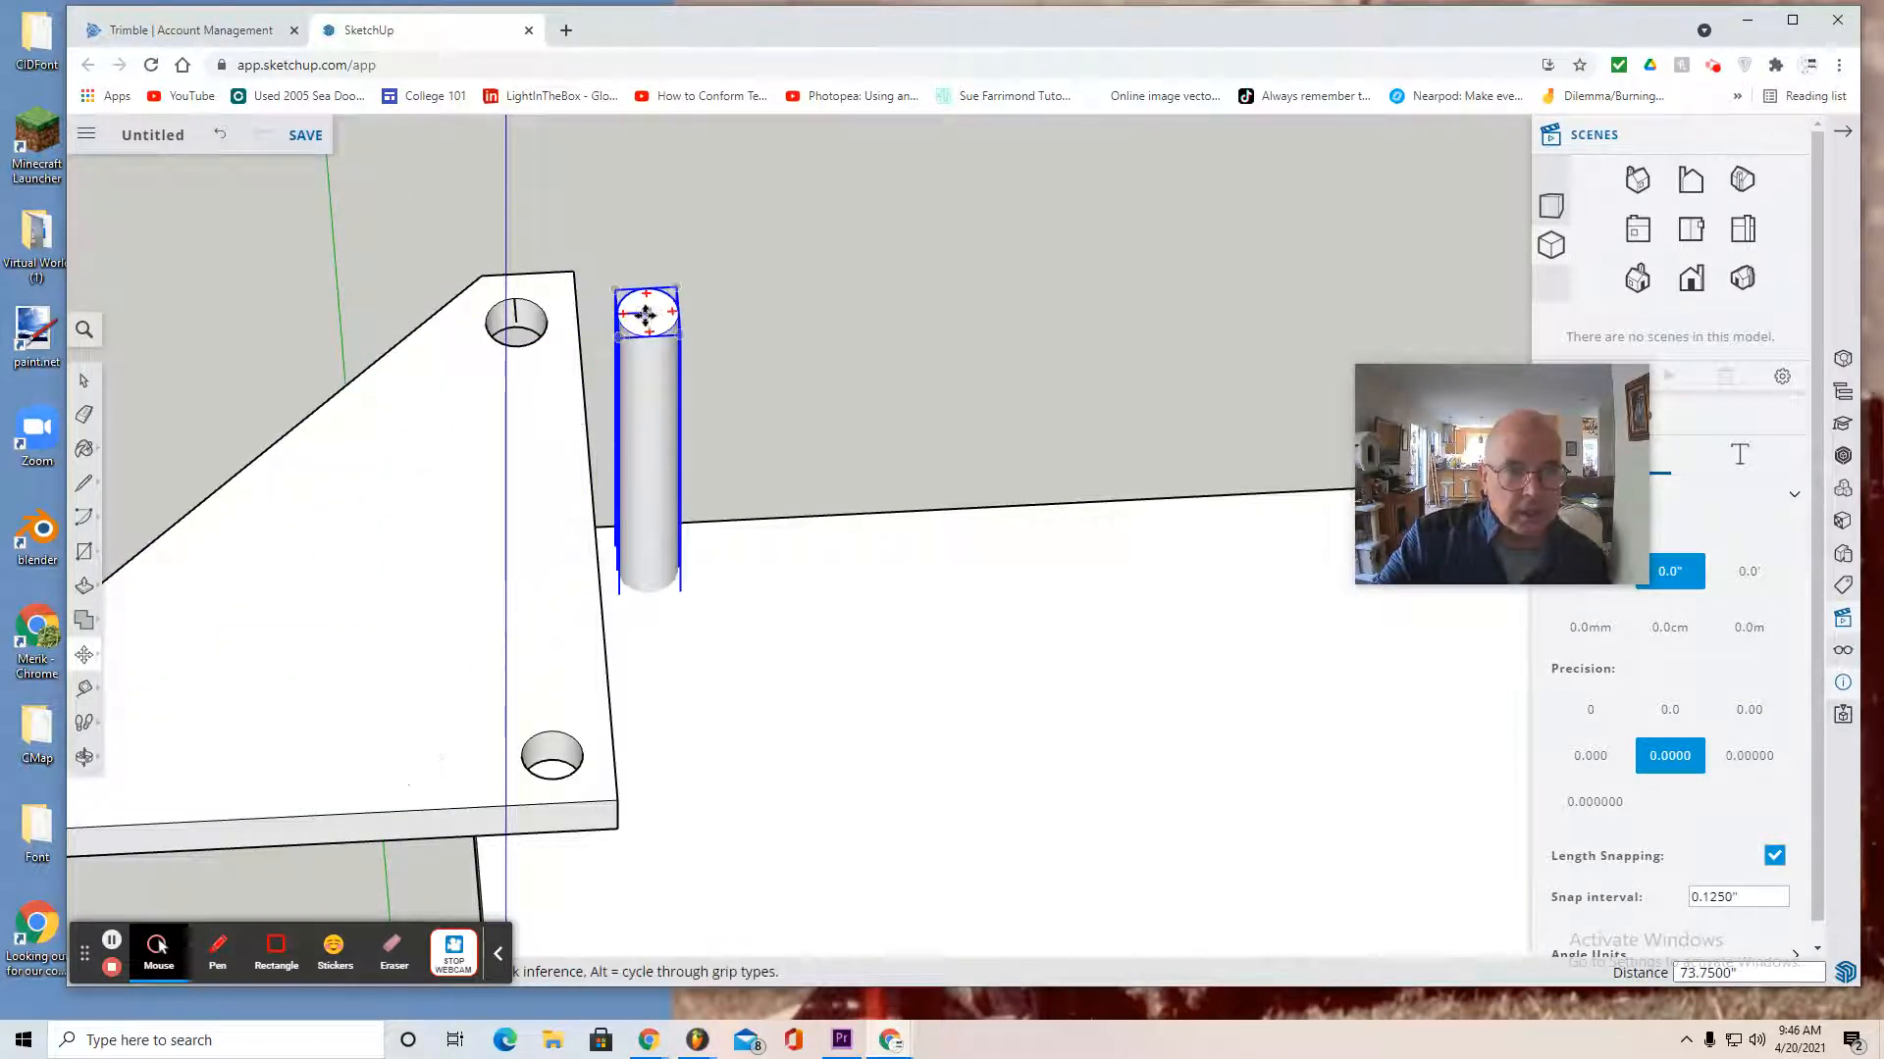
{"action": "left_click", "coordinate": [645, 312]}
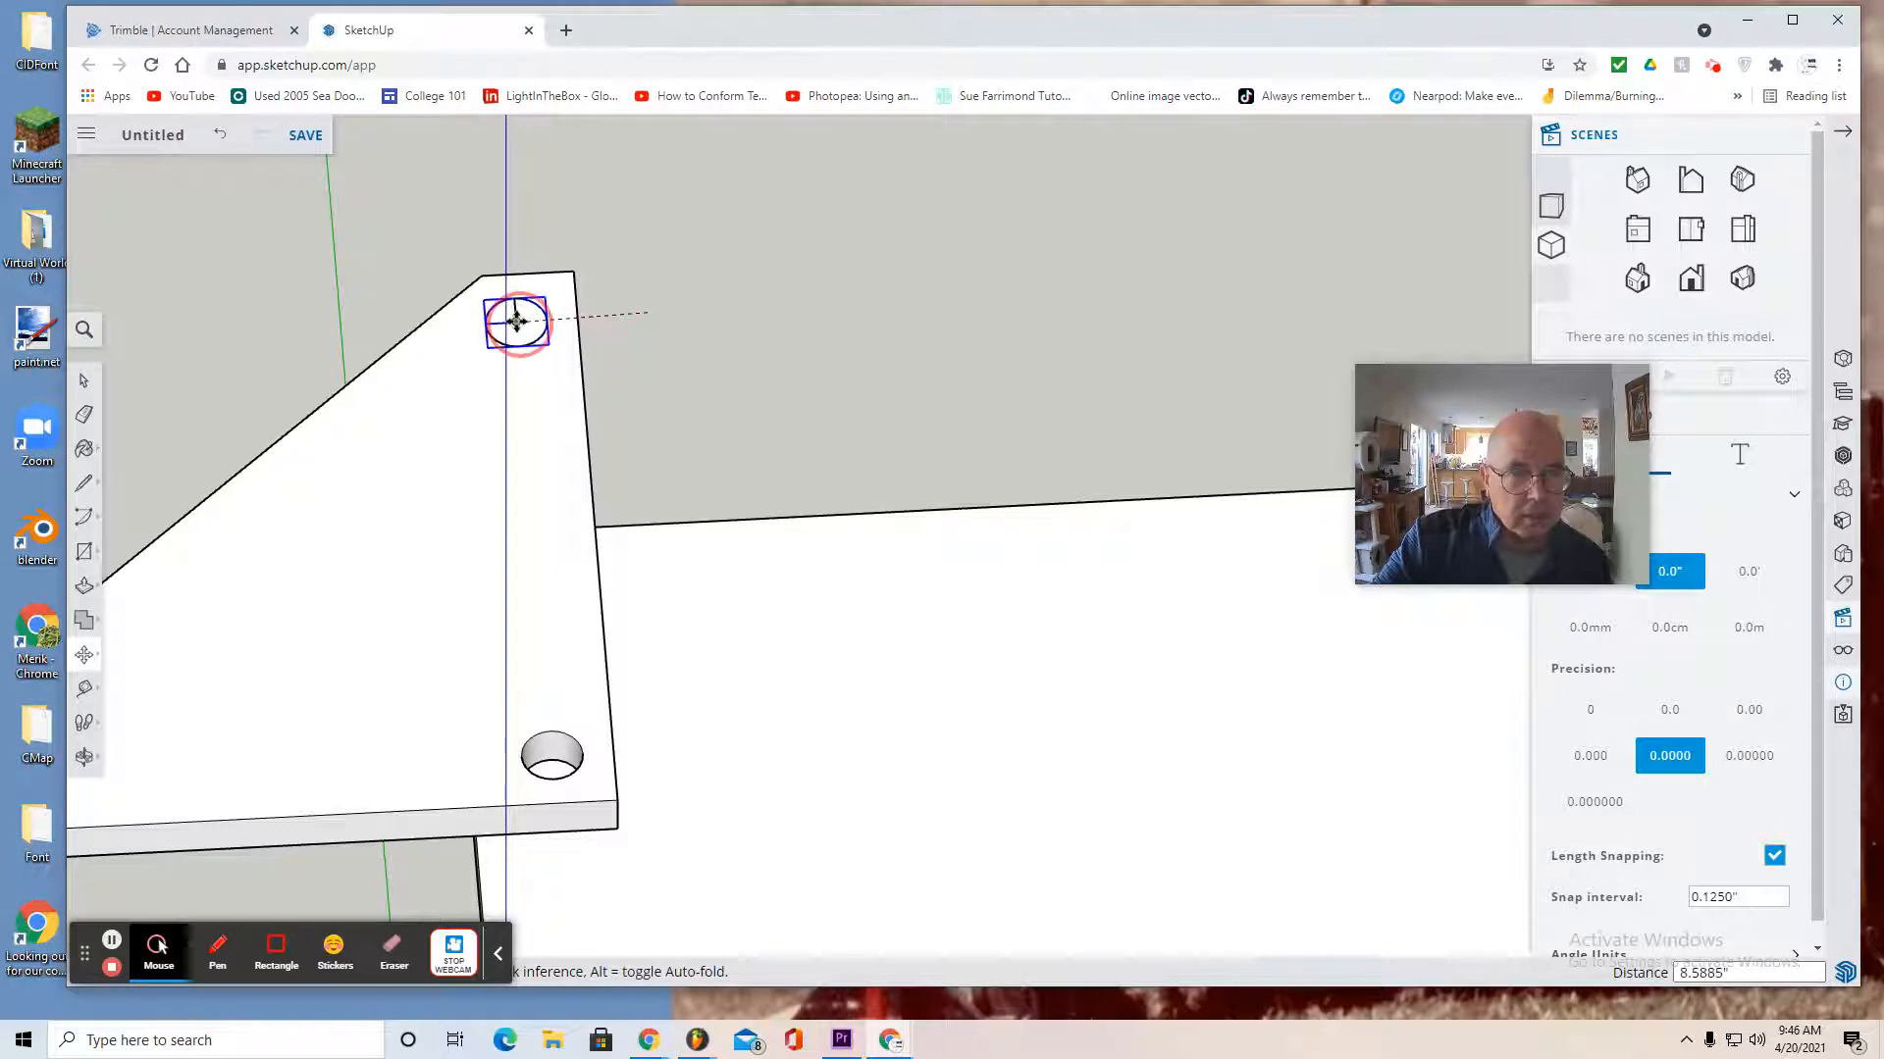
{"action": "left_click", "coordinate": [515, 321]}
Draw a 2-inch guide line from the edge of the triangular platform's inner front hole to its center, parallel to the red axis
{"action": "scroll", "coordinate": [638, 438], "scroll_direction": "down", "scroll_amount": 4}
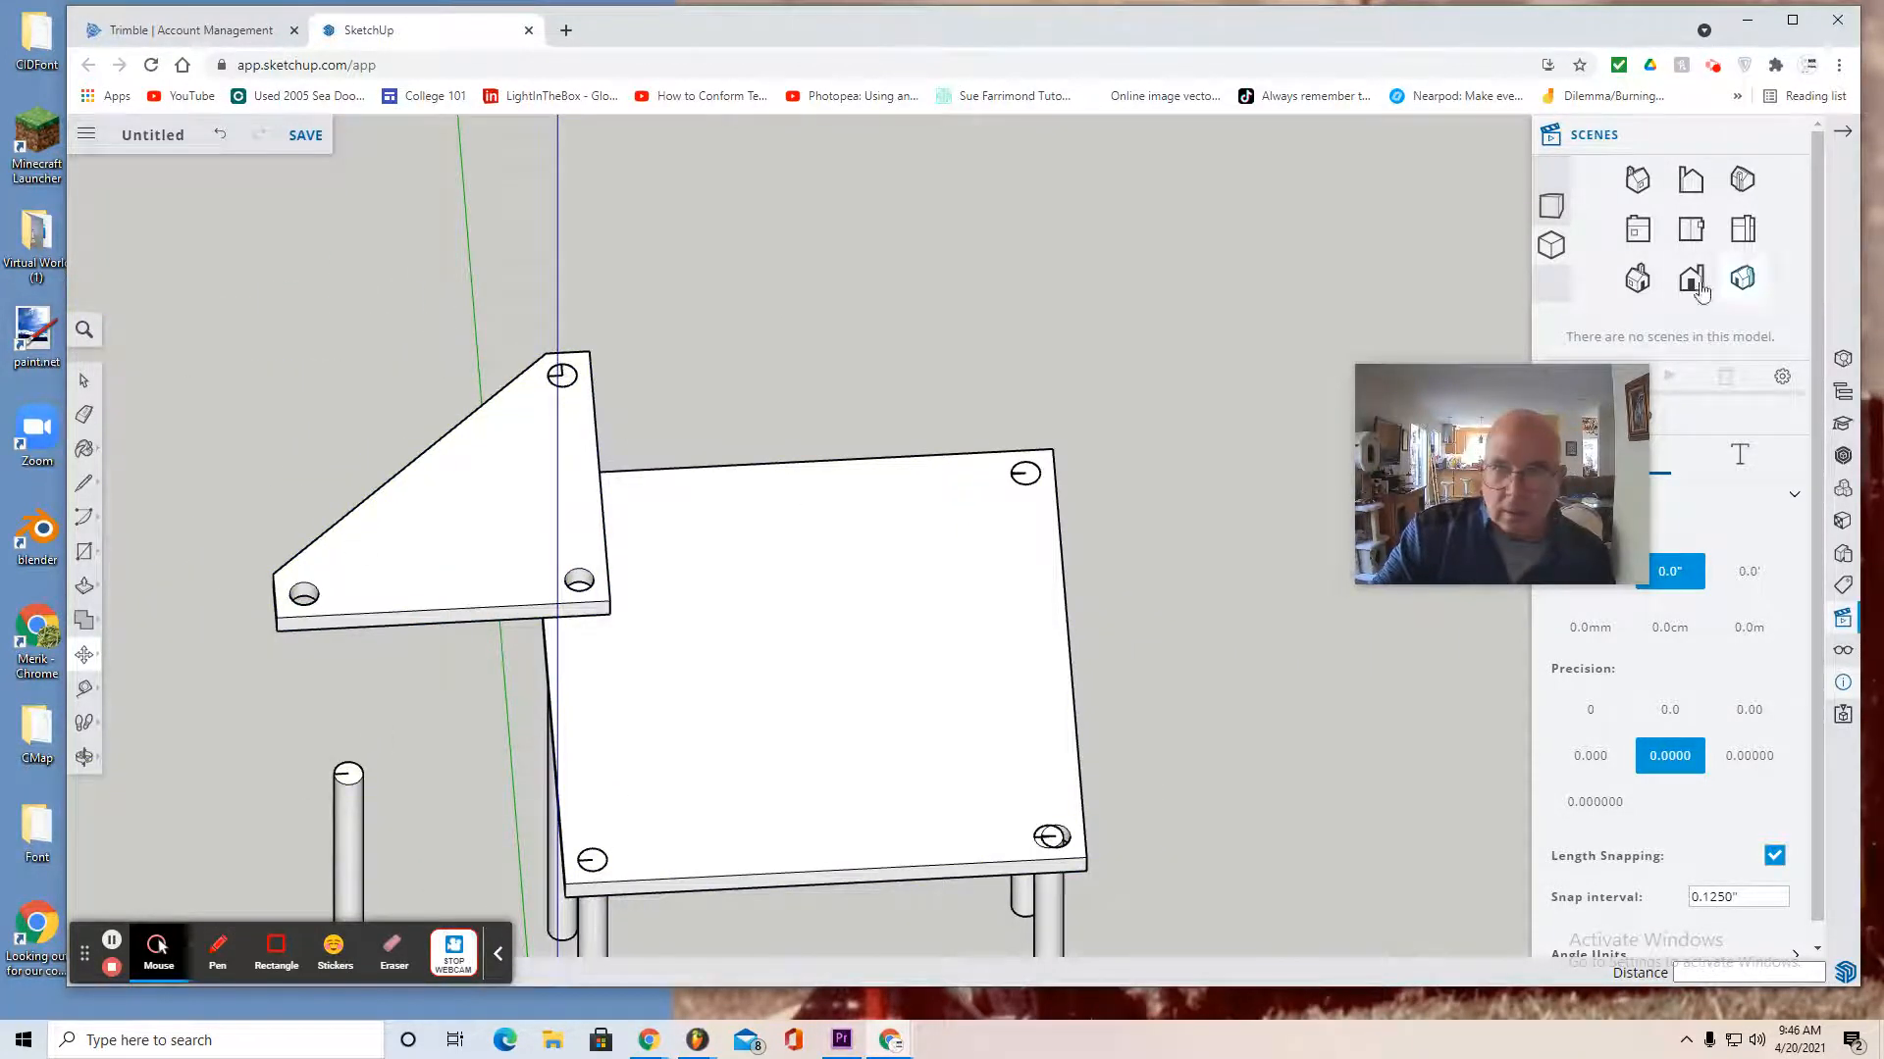
{"action": "left_click", "coordinate": [1693, 233]}
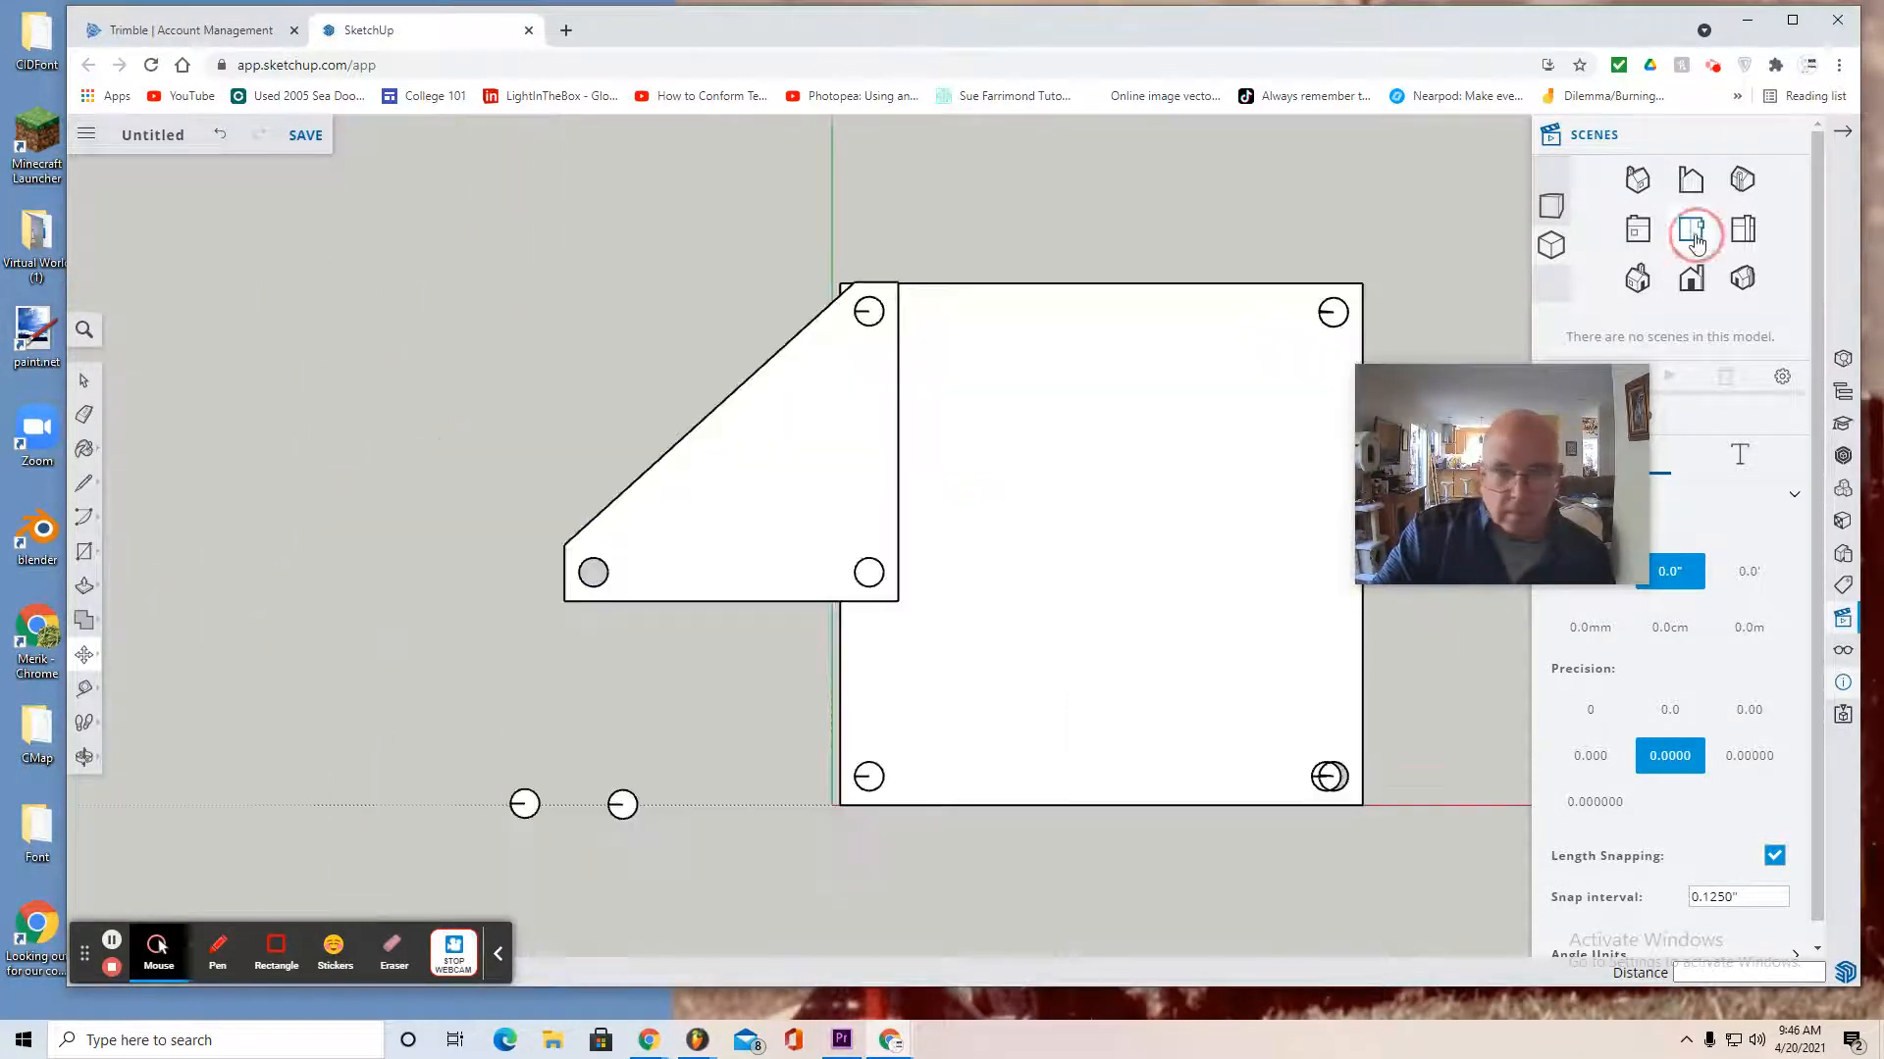
{"action": "left_click", "coordinate": [85, 483]}
{"action": "scroll", "coordinate": [888, 544], "scroll_direction": "up", "scroll_amount": 5}
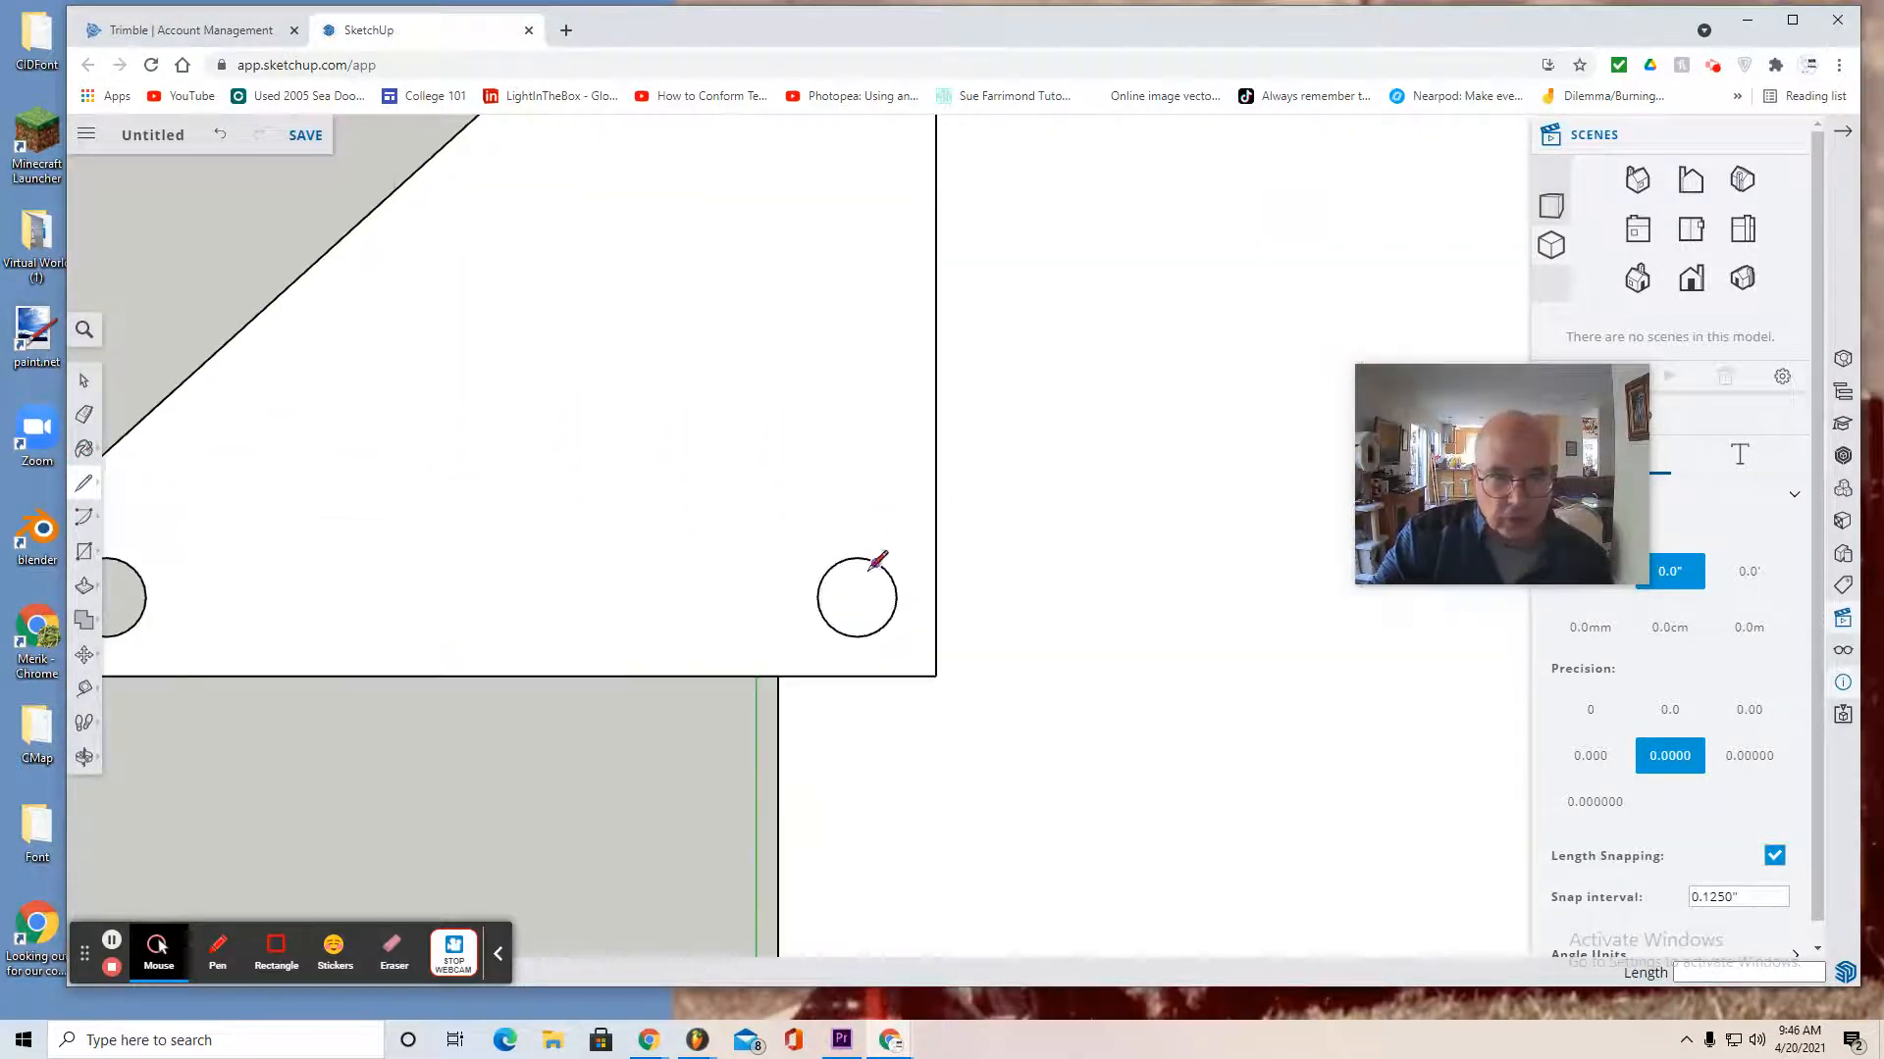
{"action": "scroll", "coordinate": [870, 568], "scroll_direction": "up", "scroll_amount": 3}
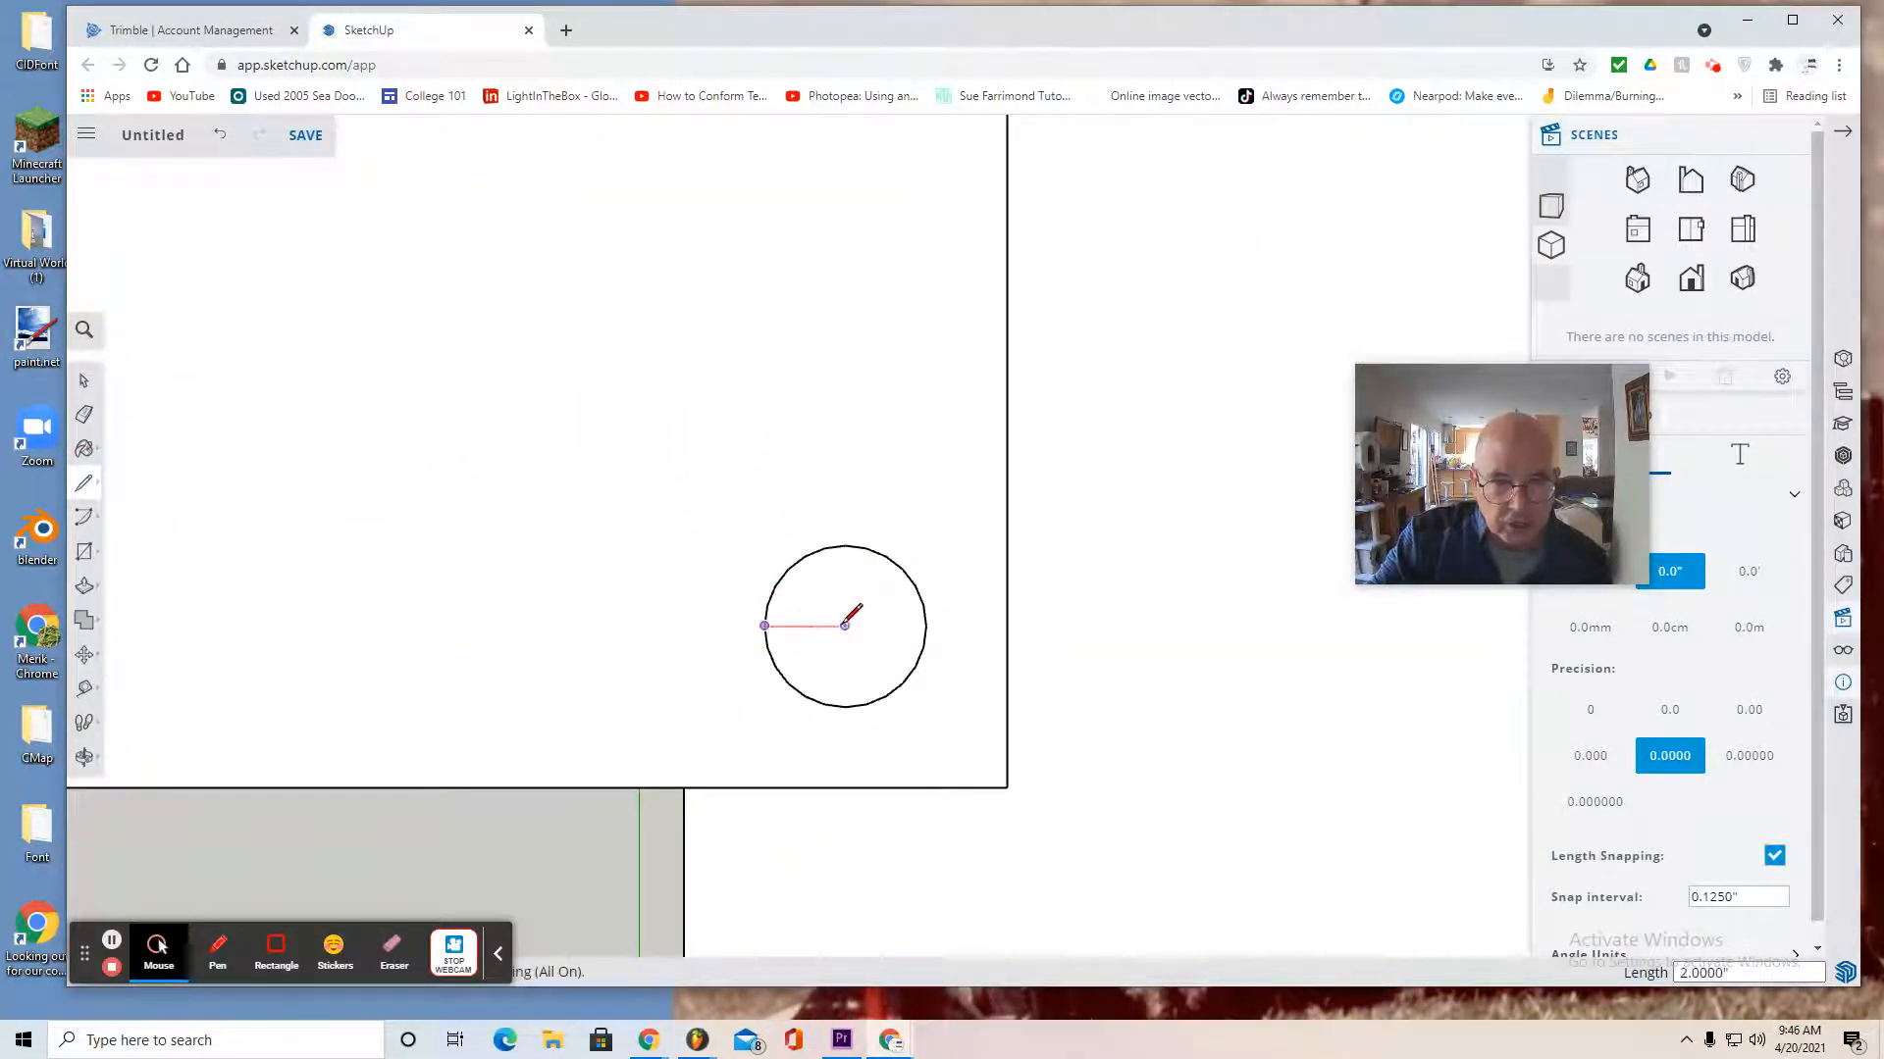
{"action": "left_click", "coordinate": [844, 624]}
{"action": "scroll", "coordinate": [845, 625], "scroll_direction": "down", "scroll_amount": 1}
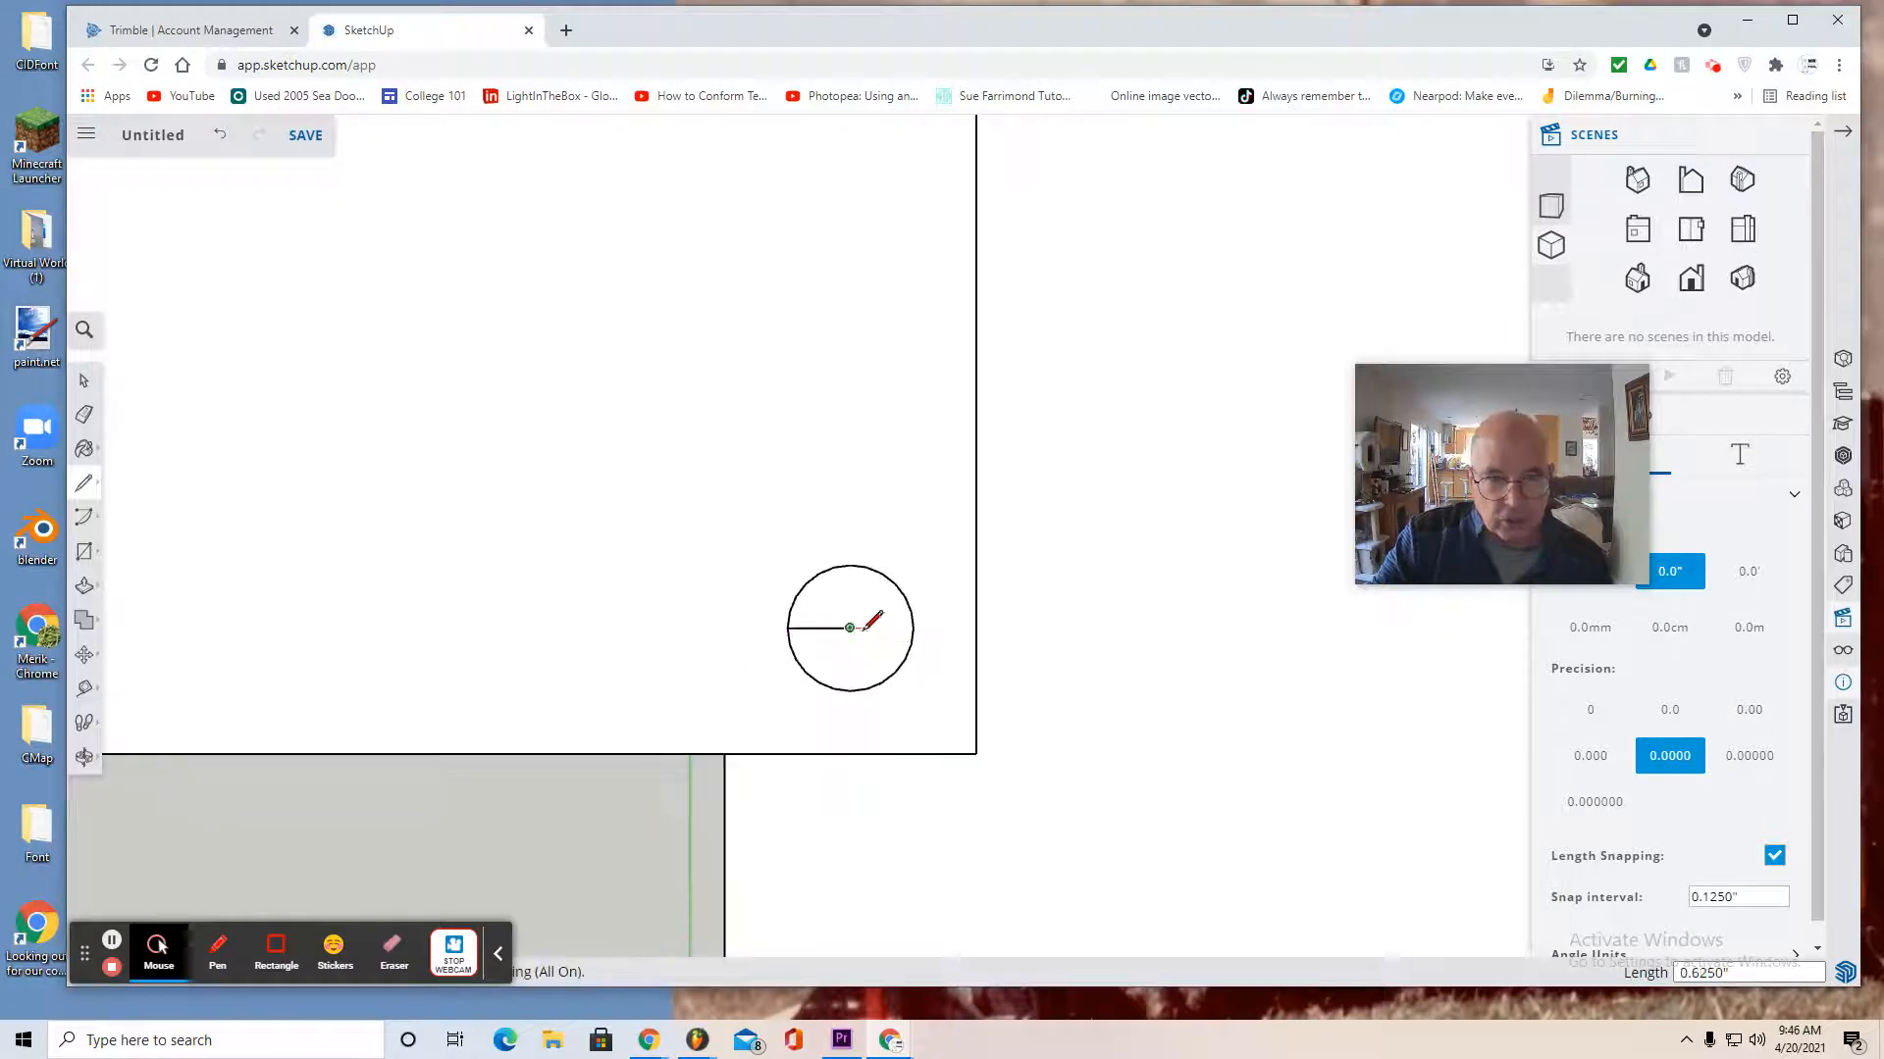
{"action": "left_click", "coordinate": [84, 382]}
Move the short pole up from the ground to the triangular platform, beside its inner front hole
{"action": "scroll", "coordinate": [307, 513], "scroll_direction": "down", "scroll_amount": 4}
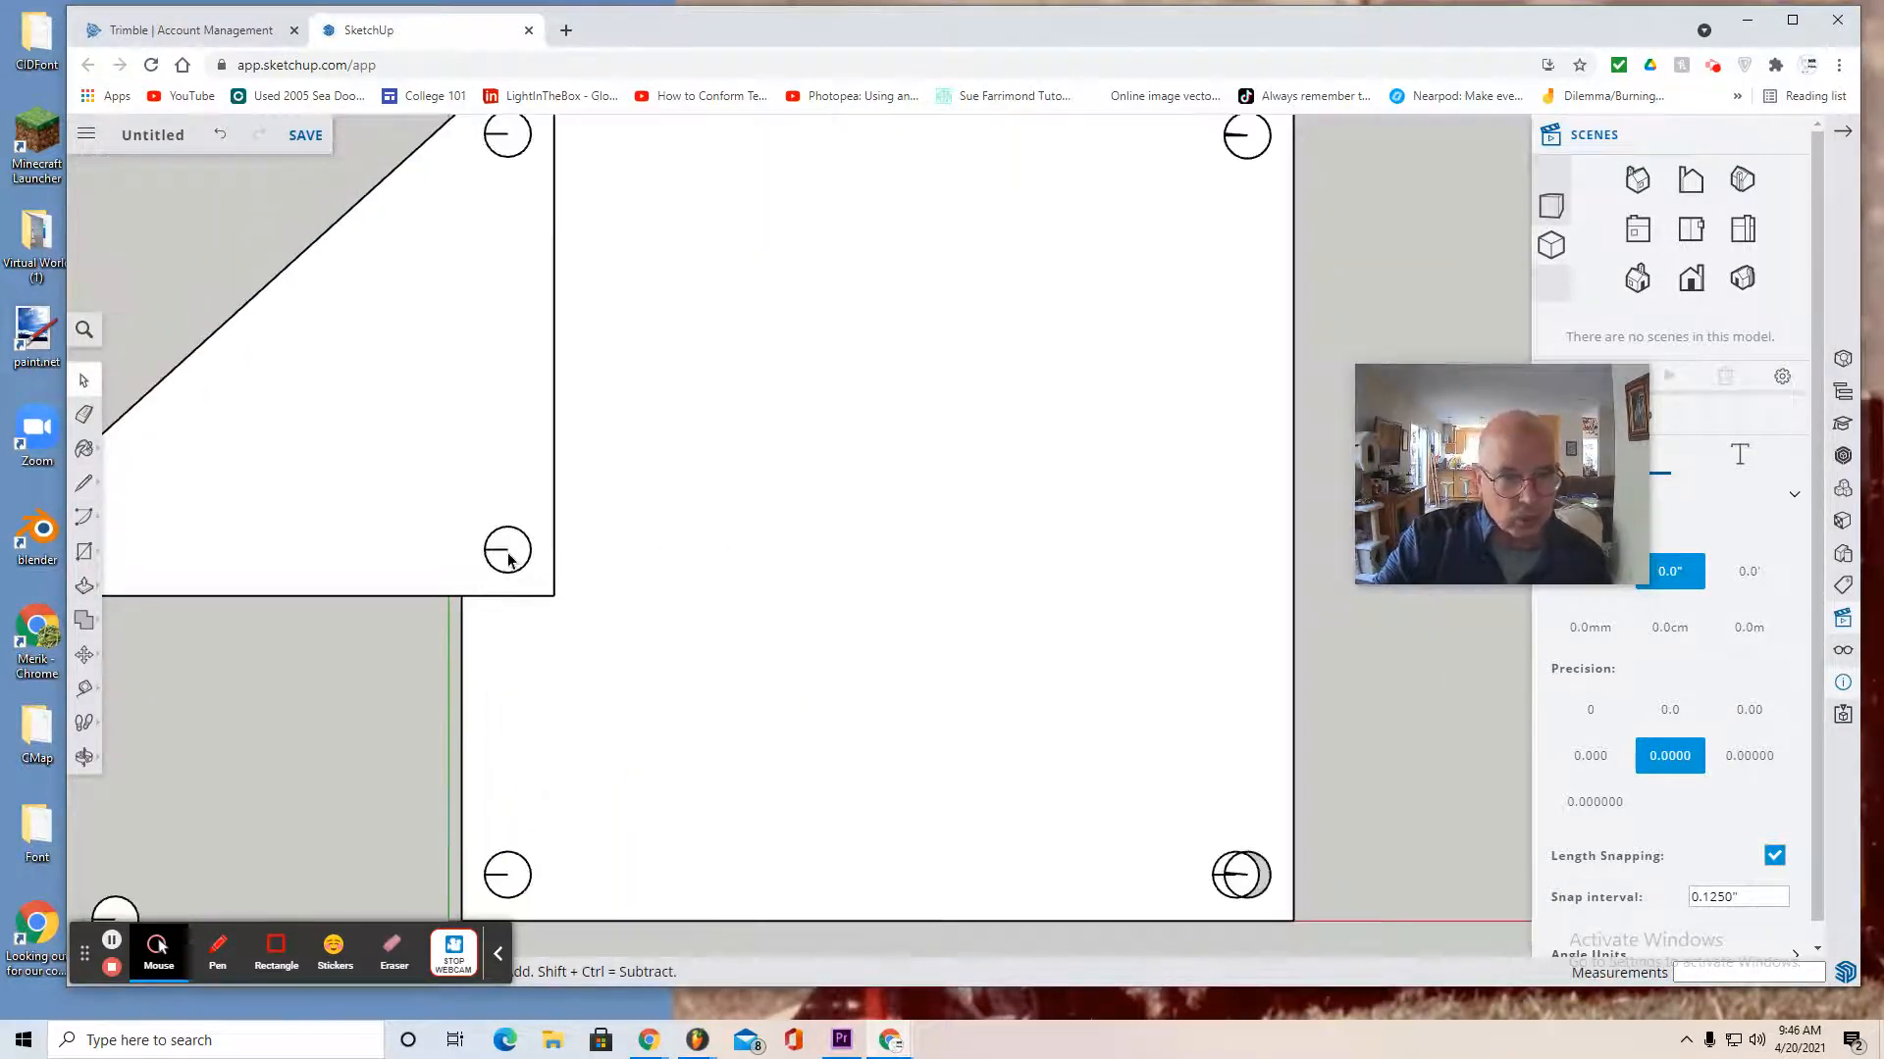
{"action": "scroll", "coordinate": [508, 557], "scroll_direction": "down", "scroll_amount": 1}
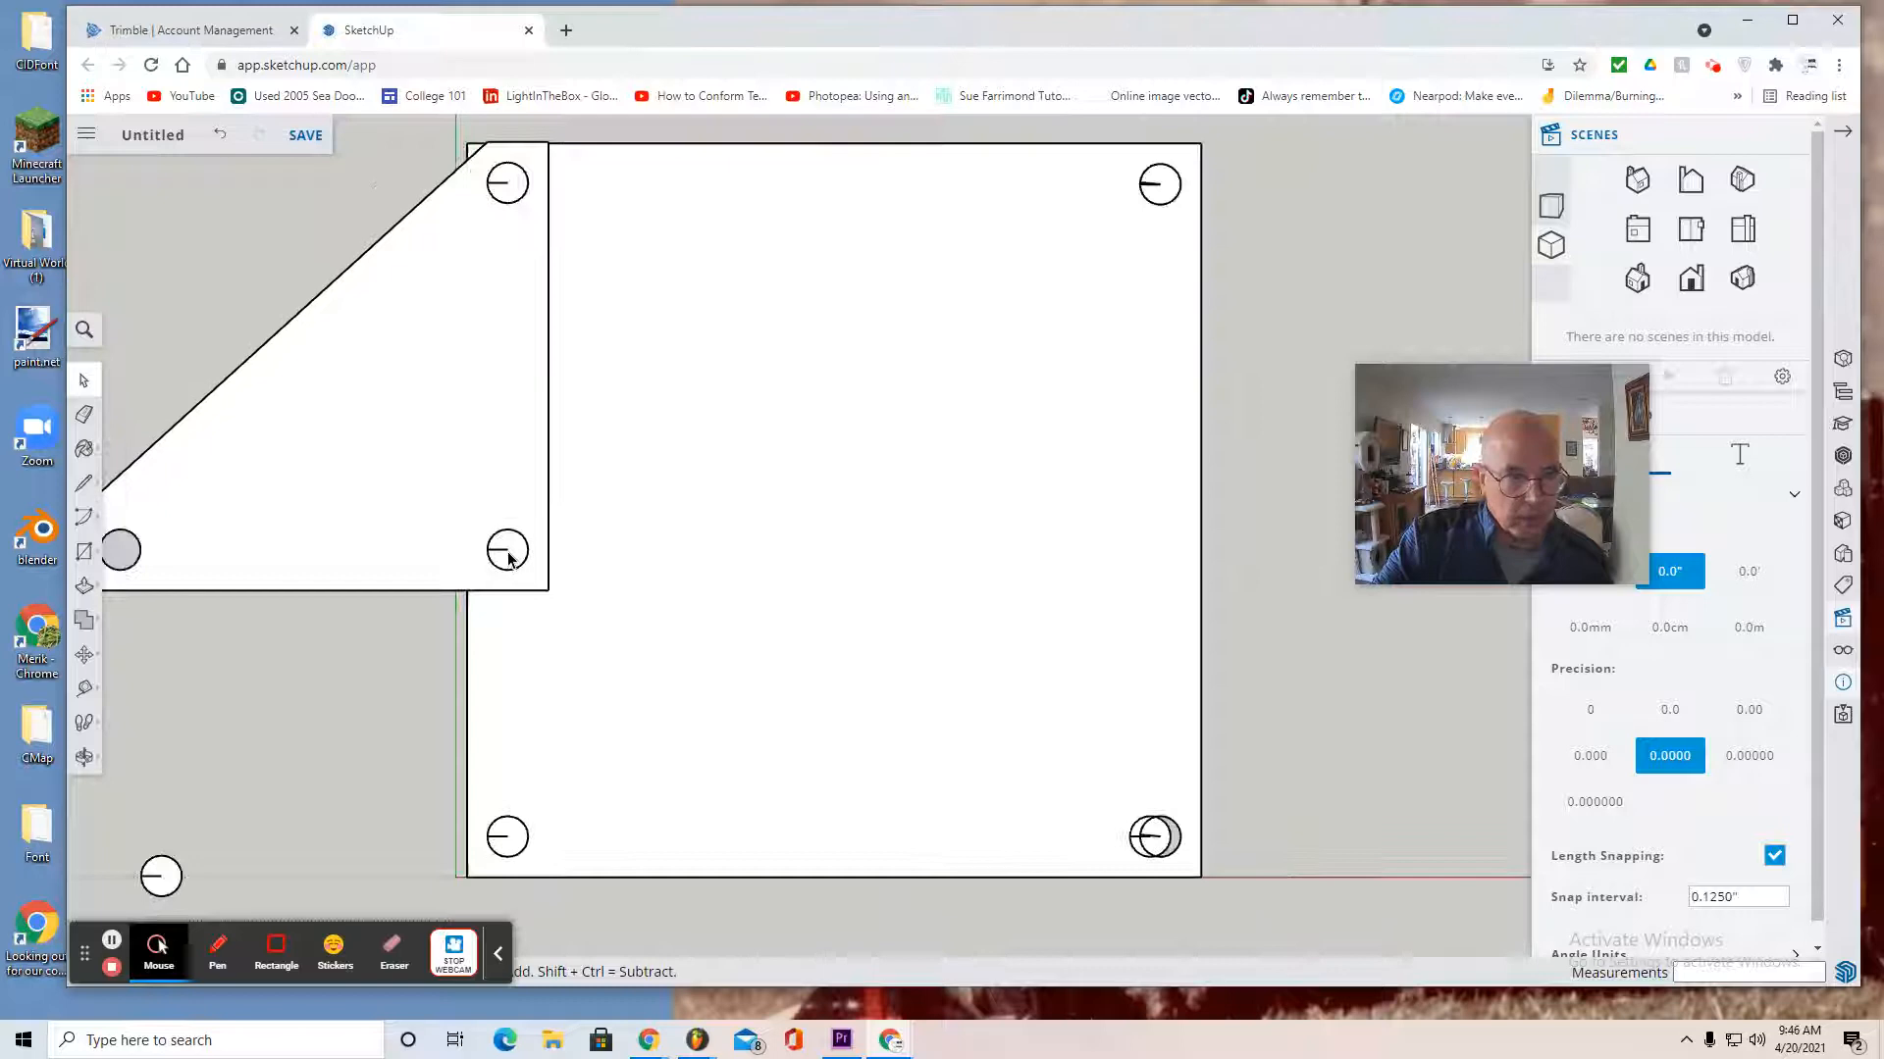
{"action": "left_click", "coordinate": [85, 761]}
{"action": "left_click", "coordinate": [135, 682]}
{"action": "left_click_drag", "start_coordinate": [142, 691], "coordinate": [433, 357]}
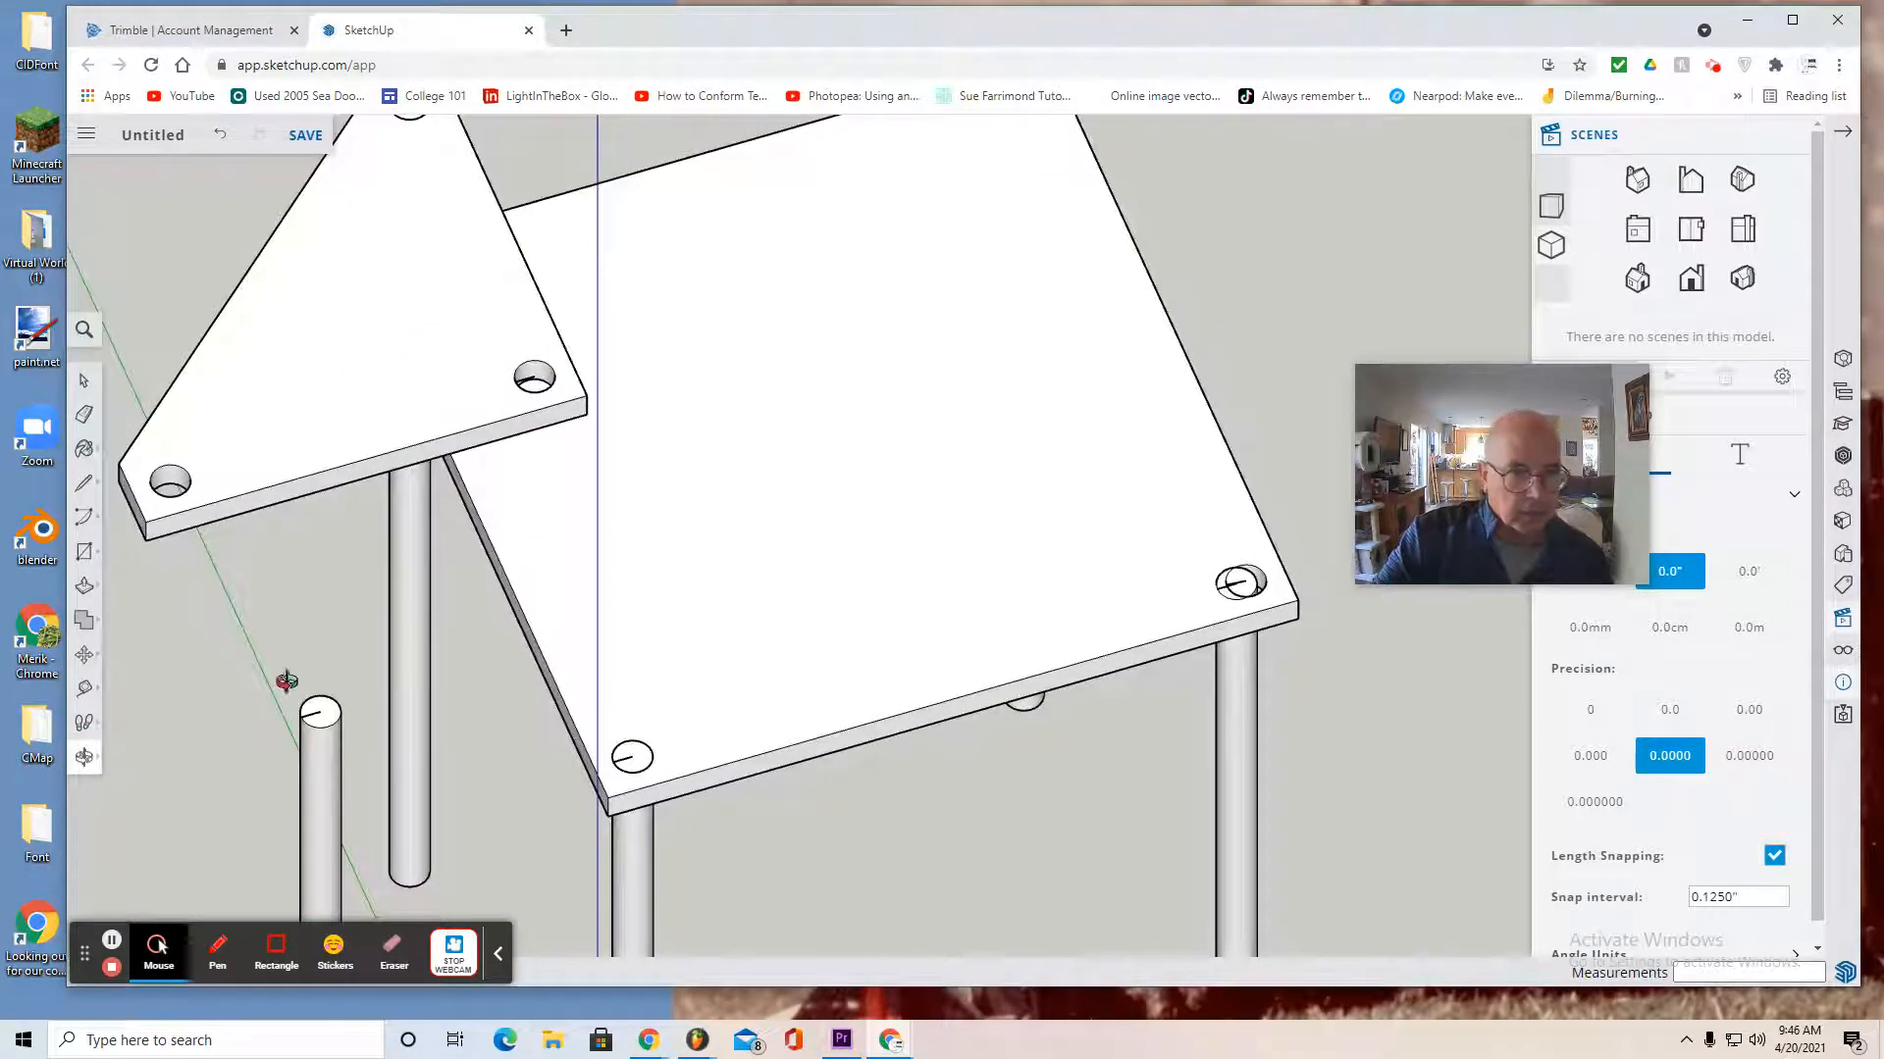
{"action": "left_click", "coordinate": [85, 762]}
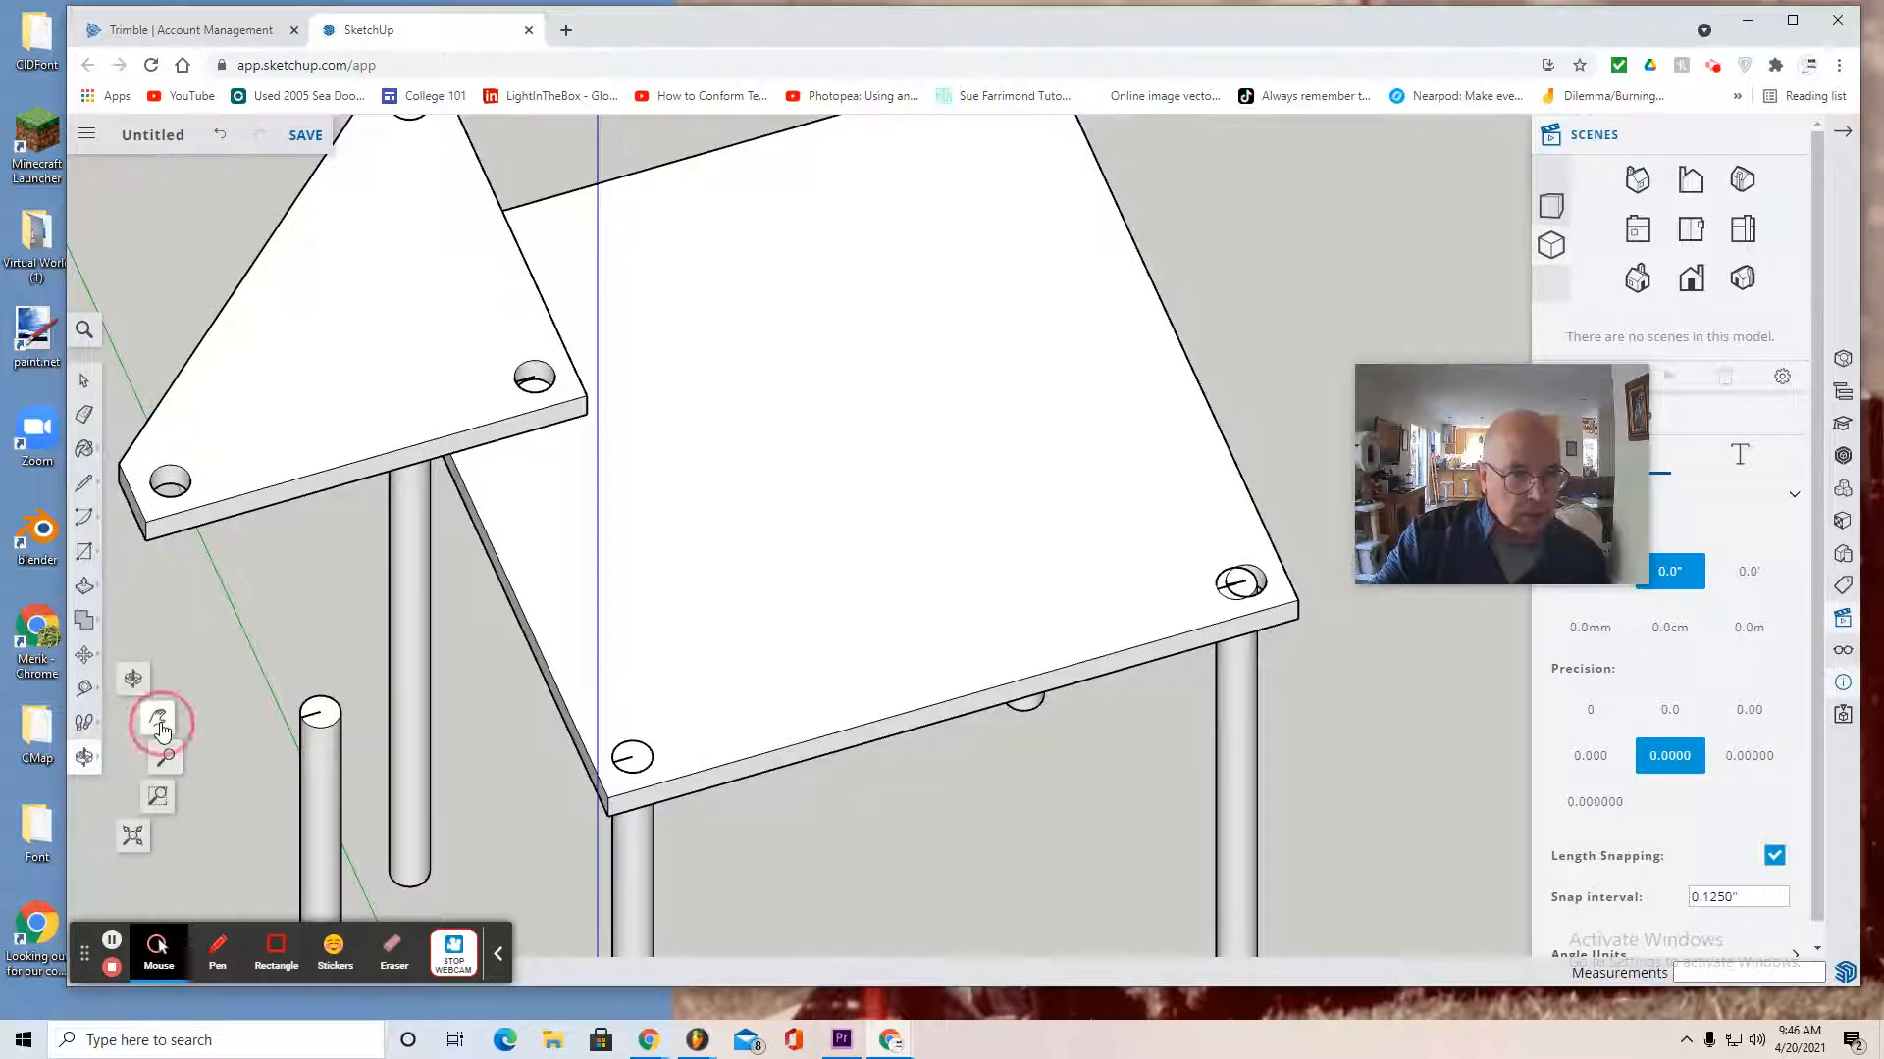
{"action": "left_click", "coordinate": [160, 718]}
{"action": "left_click_drag", "start_coordinate": [247, 697], "coordinate": [715, 559]}
{"action": "scroll", "coordinate": [713, 559], "scroll_direction": "down", "scroll_amount": 4}
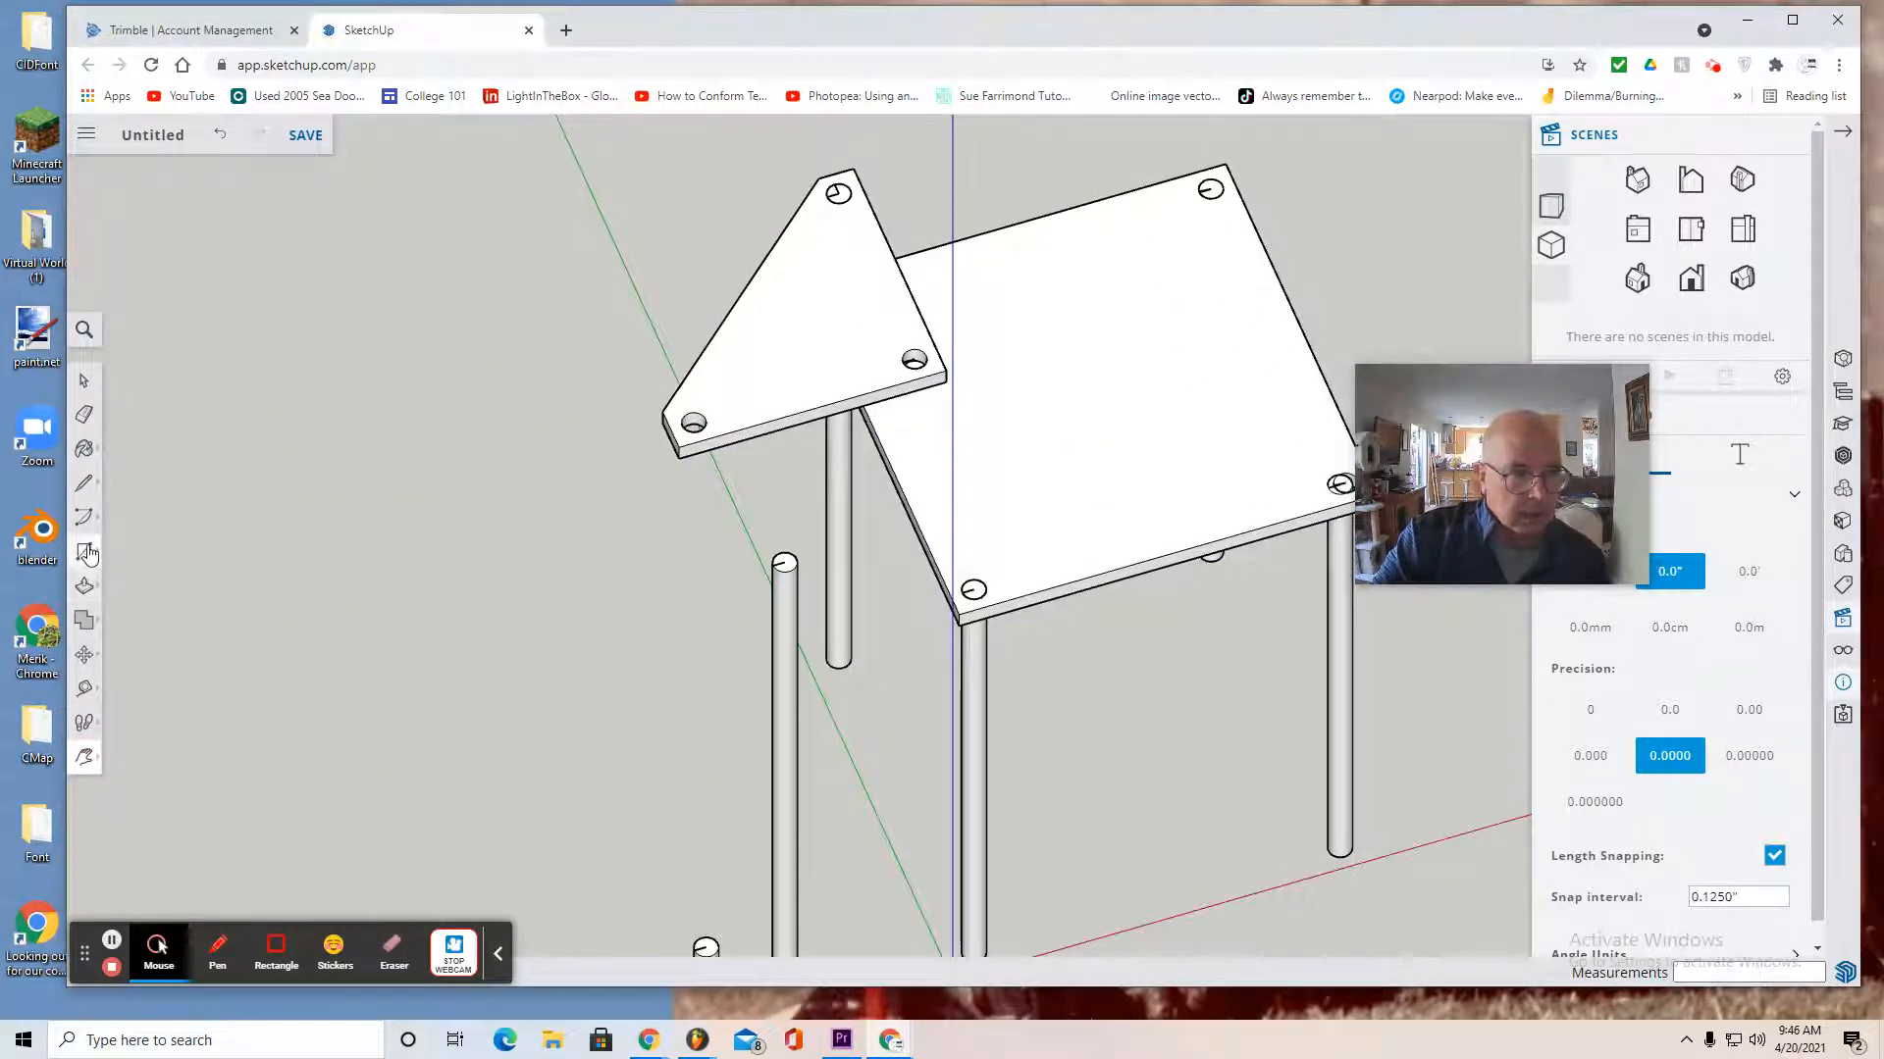
{"action": "left_click", "coordinate": [84, 654]}
{"action": "left_click", "coordinate": [136, 620]}
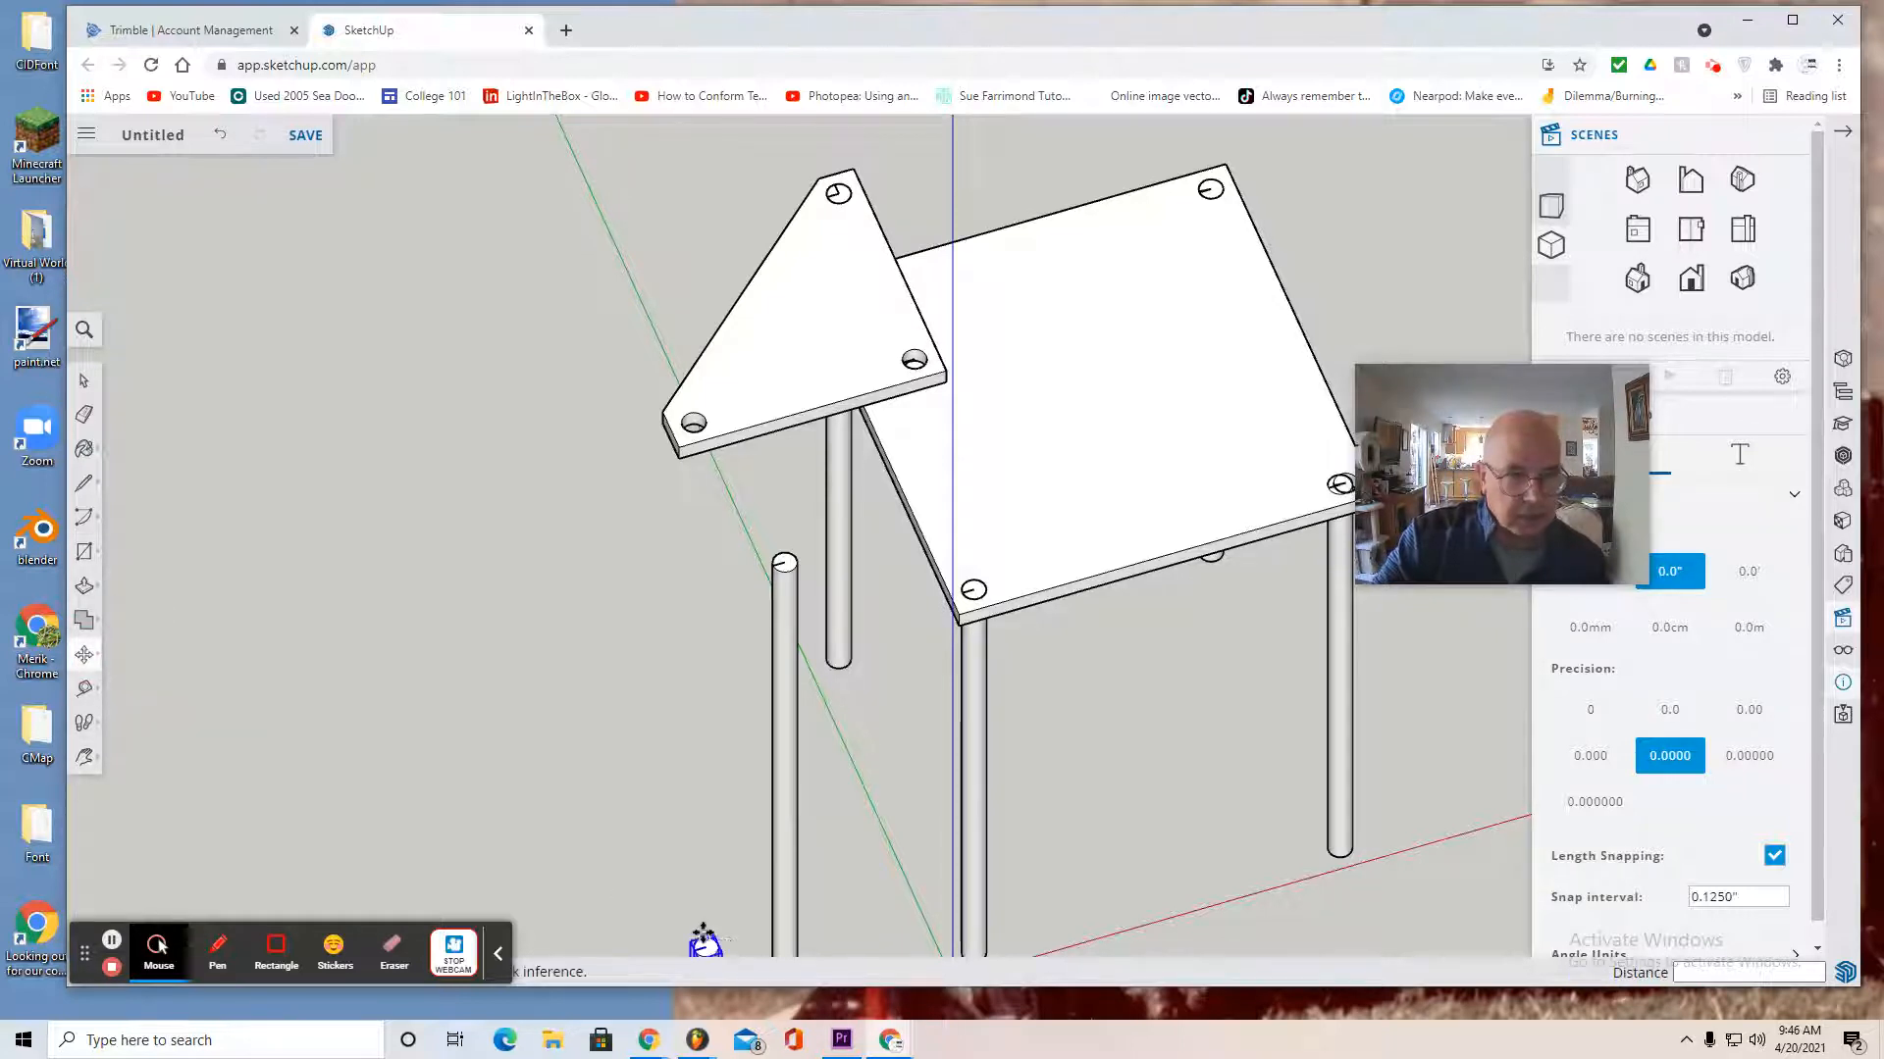
{"action": "left_click", "coordinate": [704, 949]}
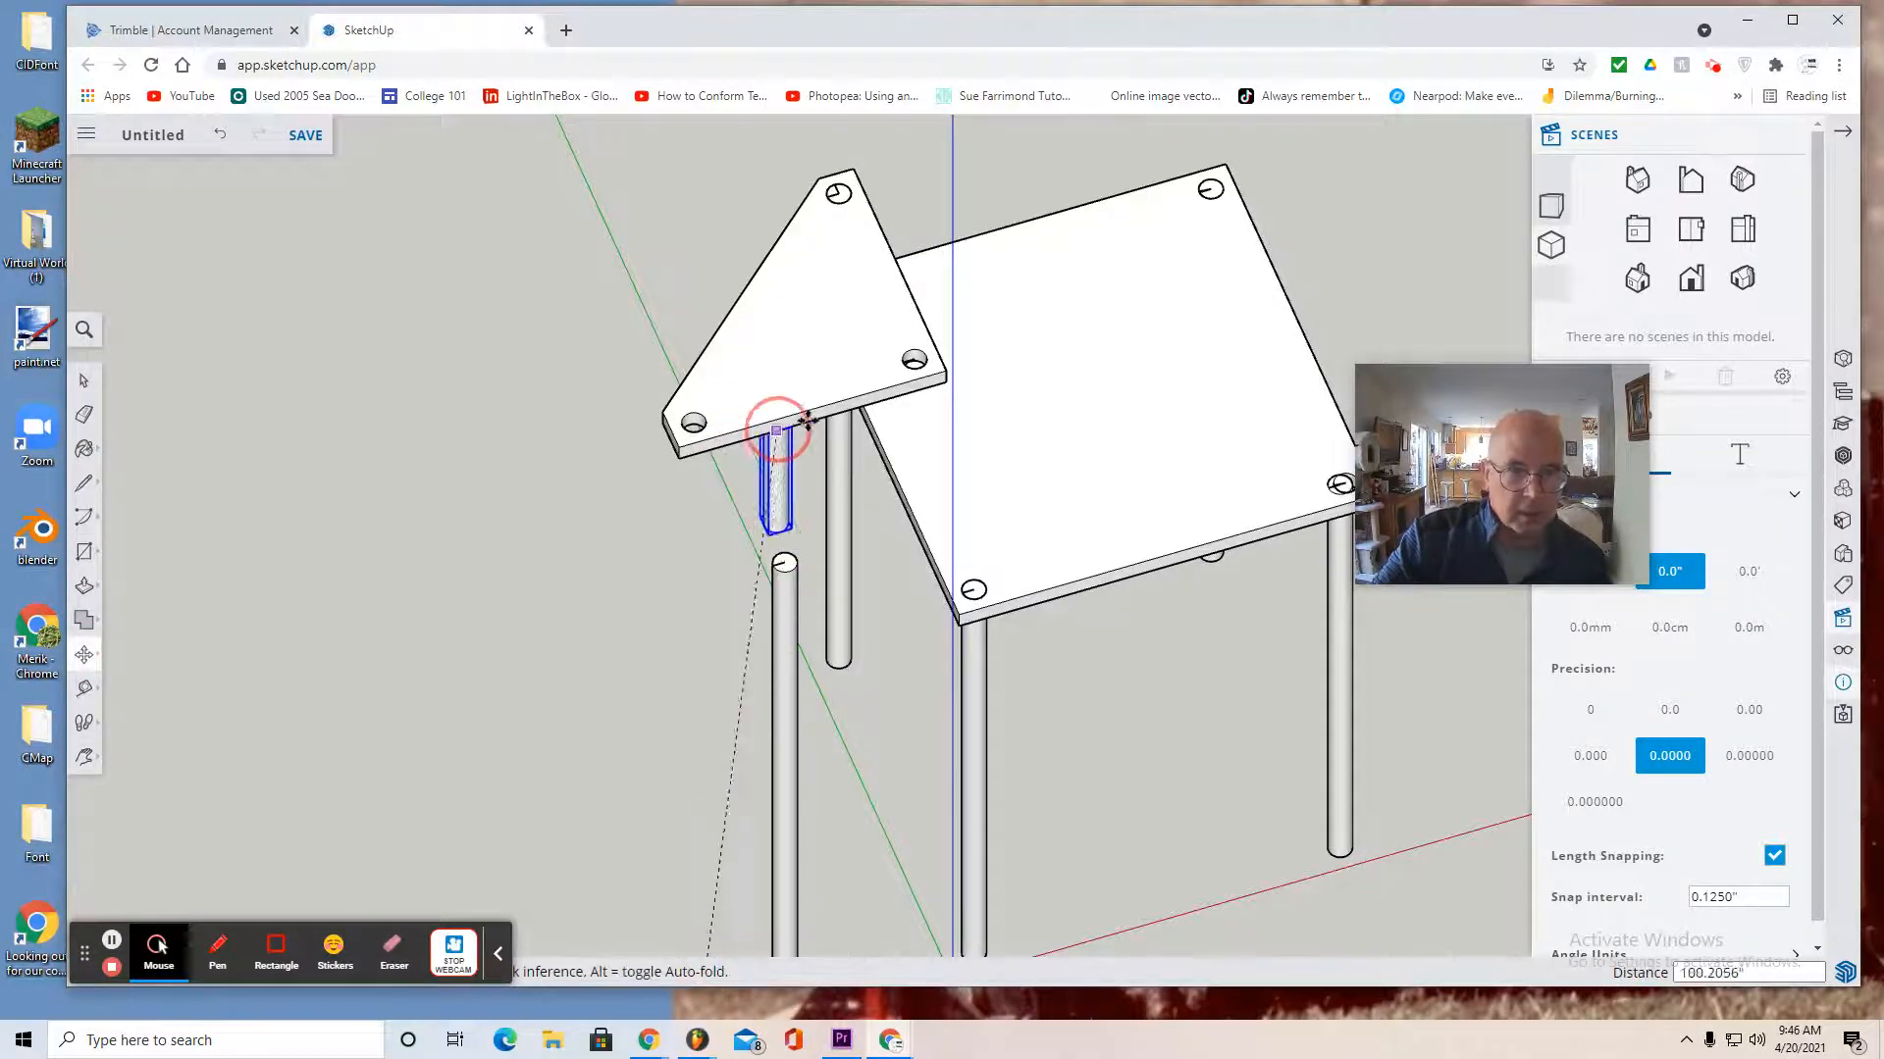
{"action": "left_click", "coordinate": [906, 364]}
Shift the short pole so its top is centered in the triangular platform's inner front hole
{"action": "scroll", "coordinate": [887, 369], "scroll_direction": "up", "scroll_amount": 5}
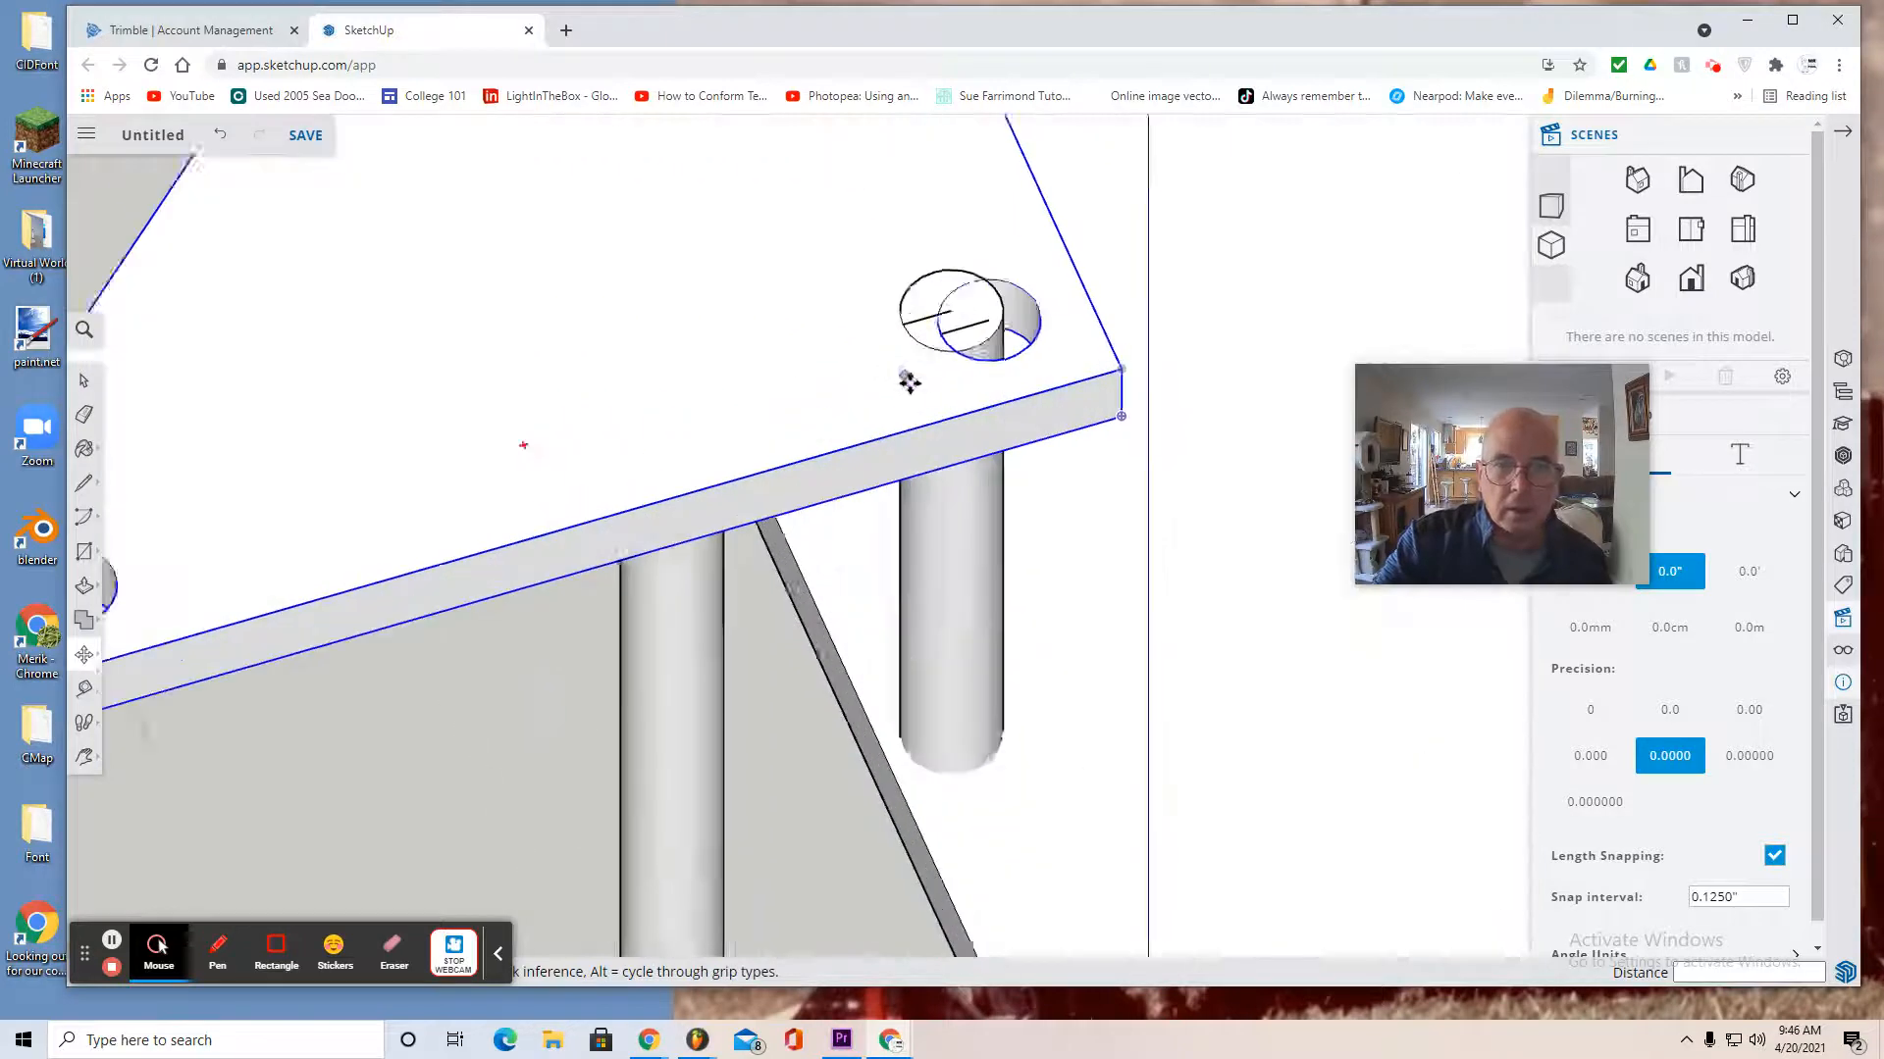
{"action": "scroll", "coordinate": [960, 288], "scroll_direction": "down", "scroll_amount": 3}
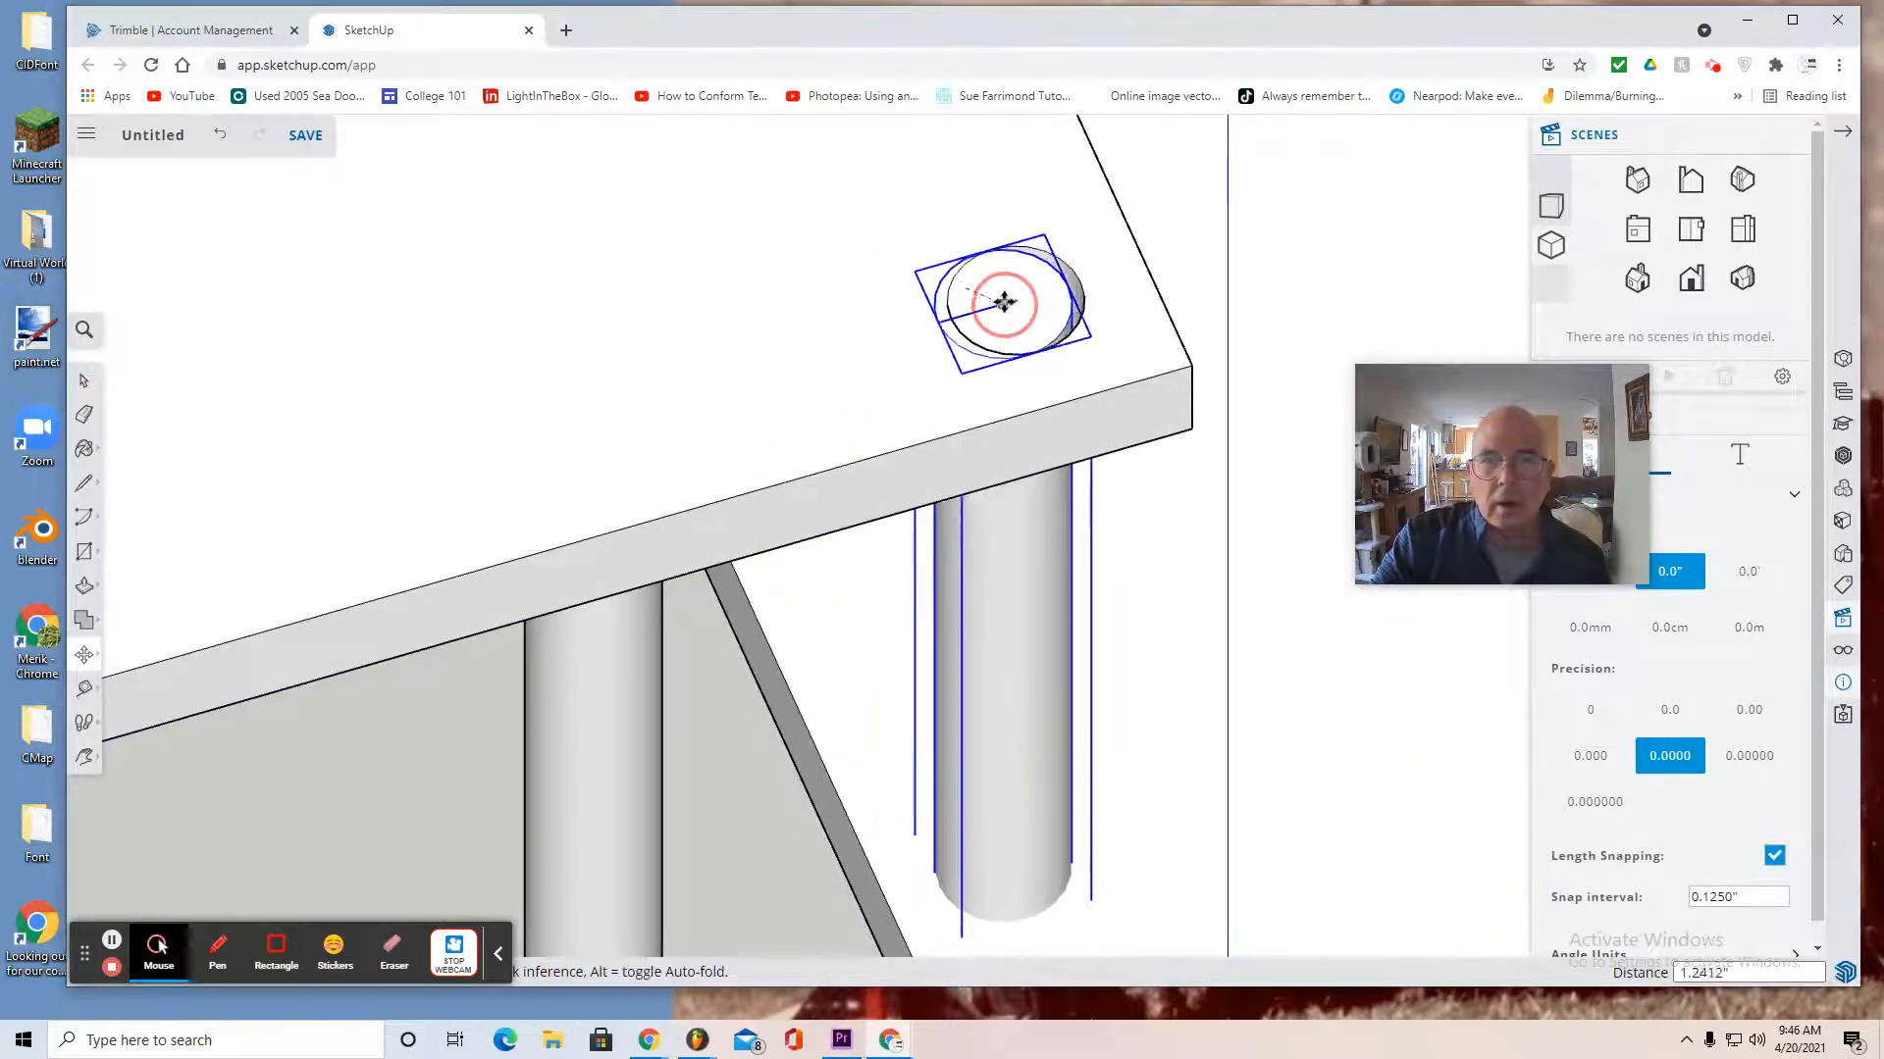
{"action": "scroll", "coordinate": [998, 433], "scroll_direction": "down", "scroll_amount": 2}
{"action": "scroll", "coordinate": [999, 436], "scroll_direction": "down", "scroll_amount": 2}
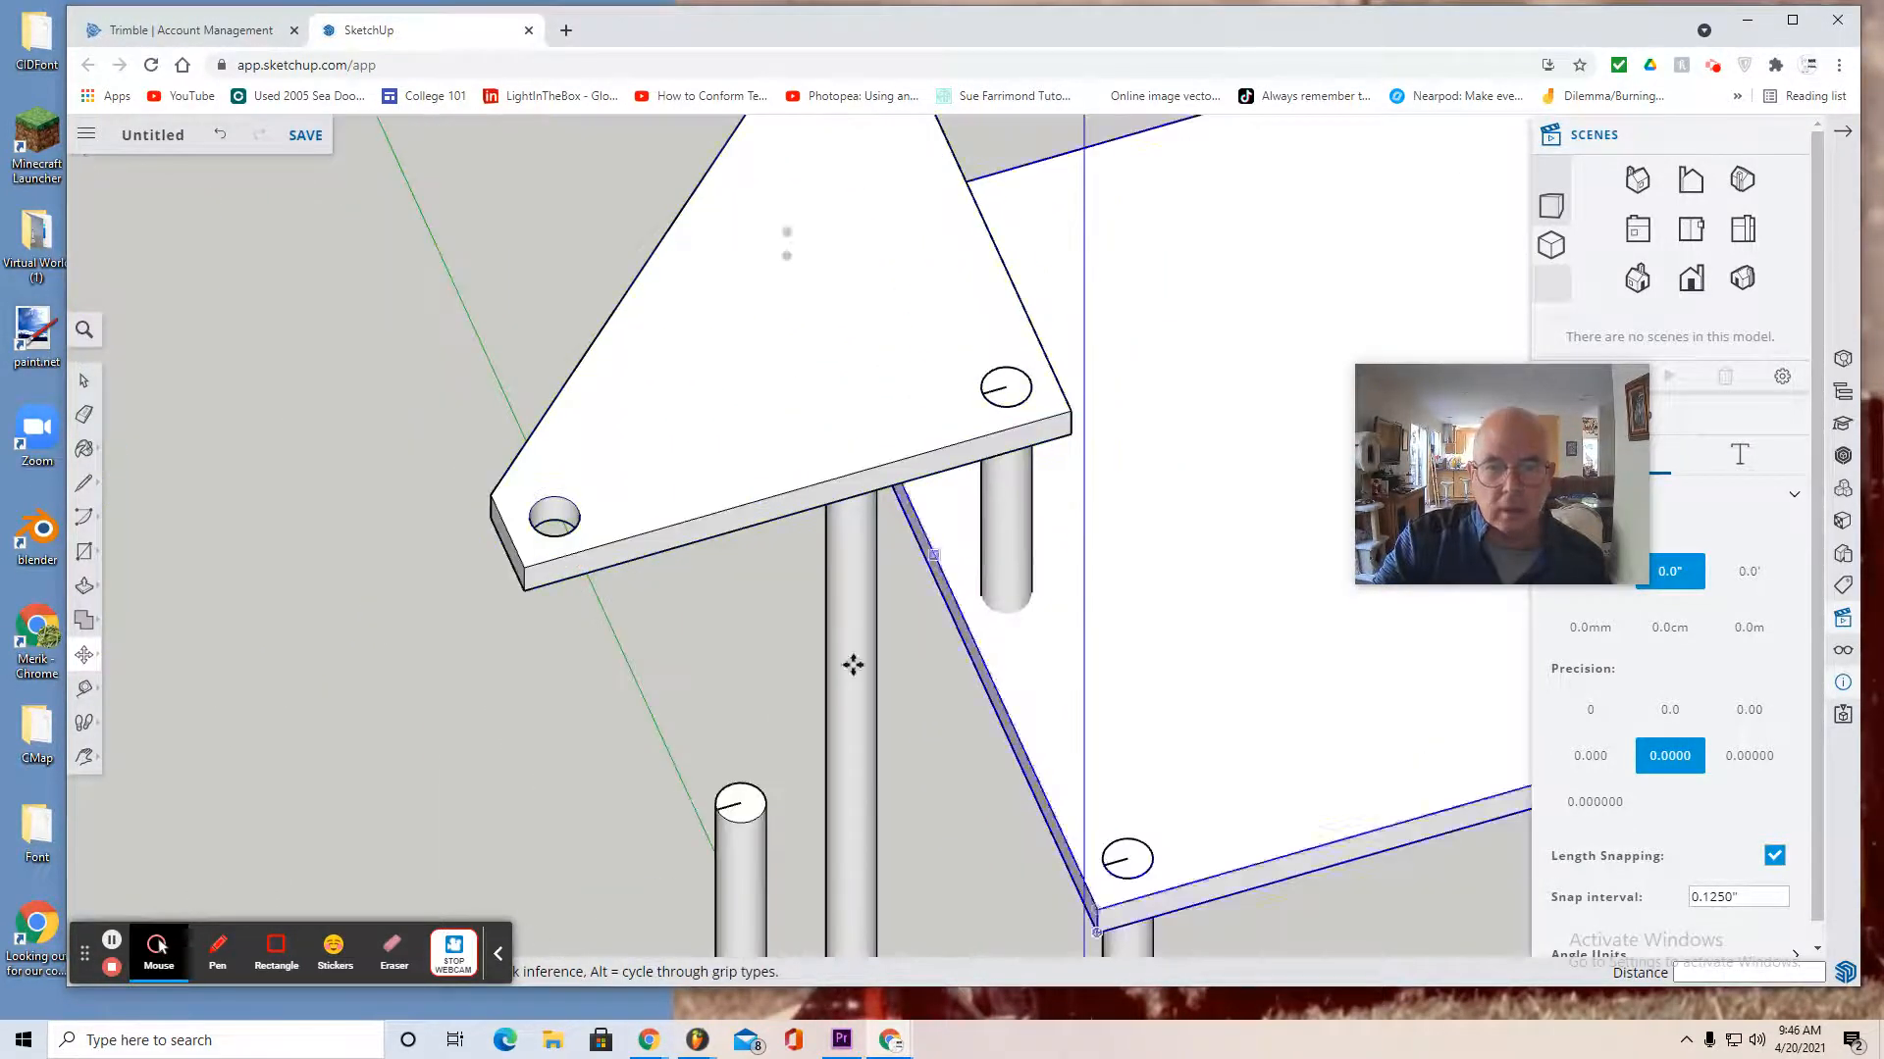
Move the remaining tall pole 17 inches closer to the triangular platform's outer front hole
{"action": "left_click", "coordinate": [739, 803]}
{"action": "left_click", "coordinate": [679, 639]}
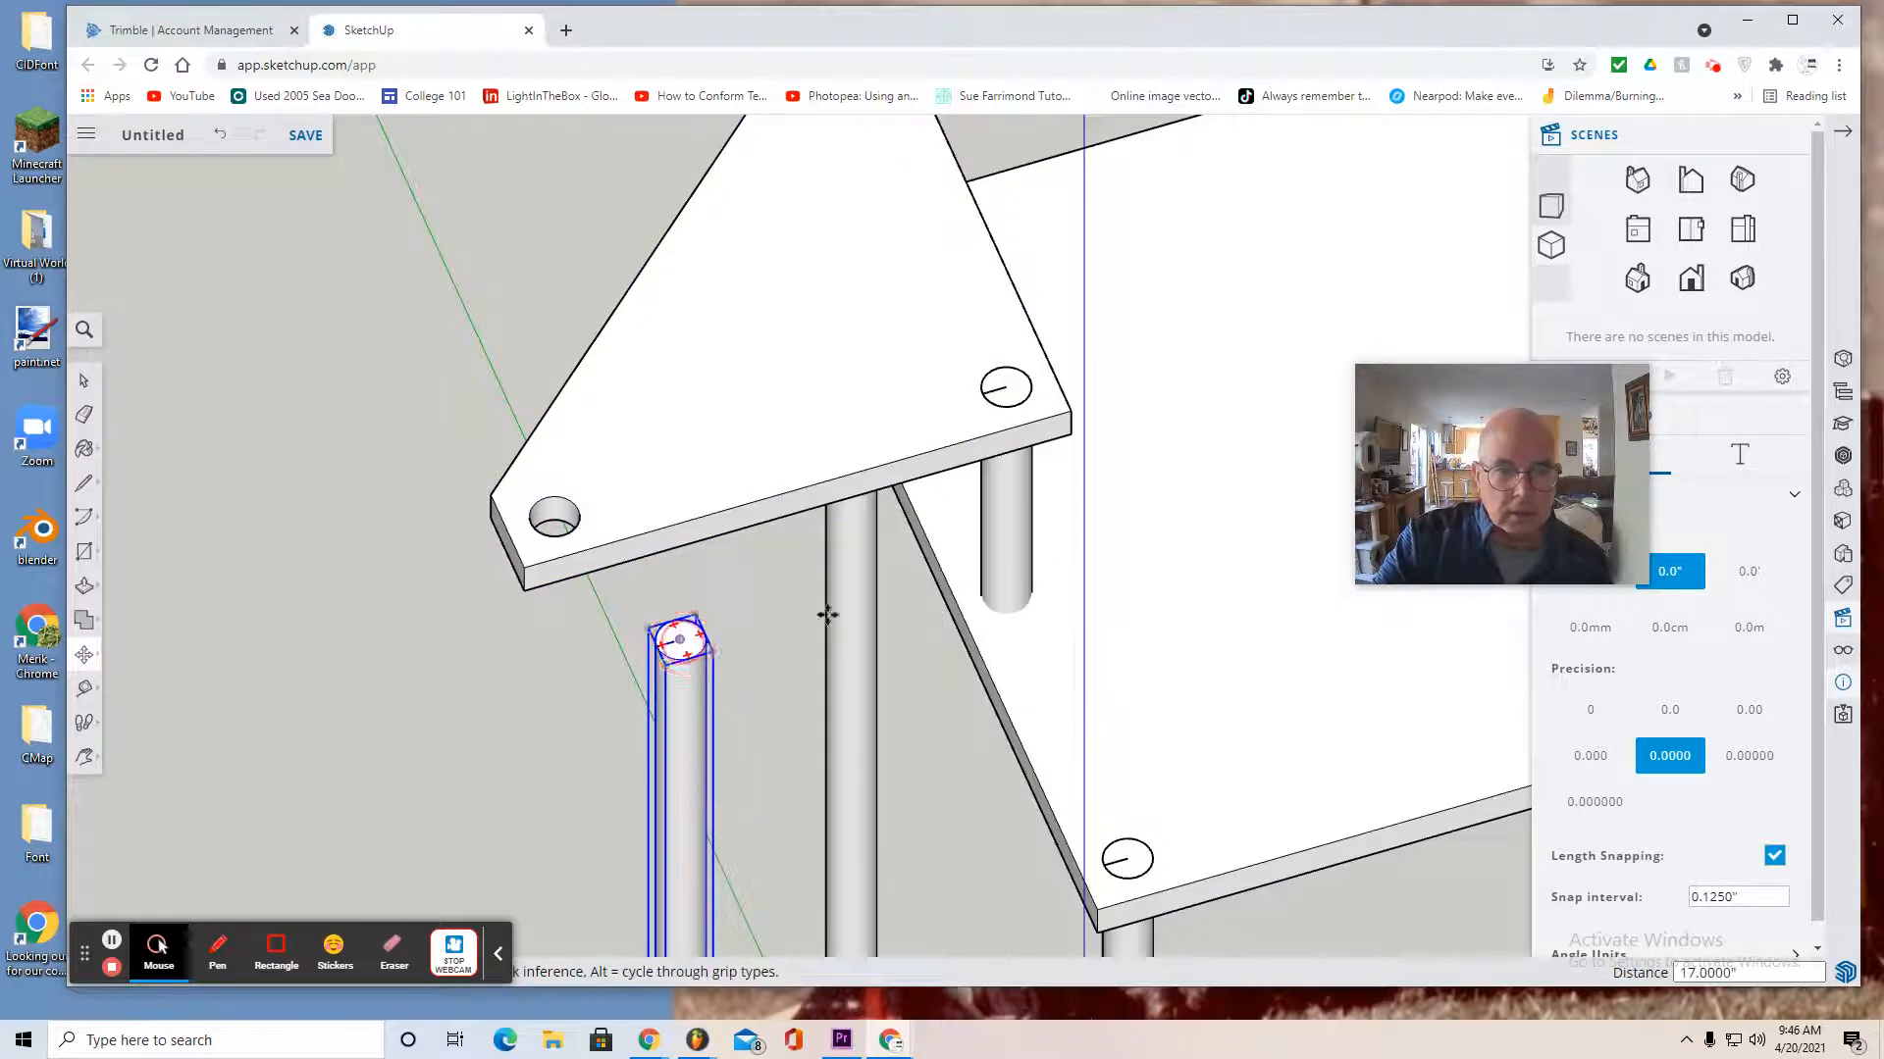
Draw a 2-inch guide line from the outer edge of the triangular platform's outer front hole to its center
{"action": "left_click", "coordinate": [1690, 236]}
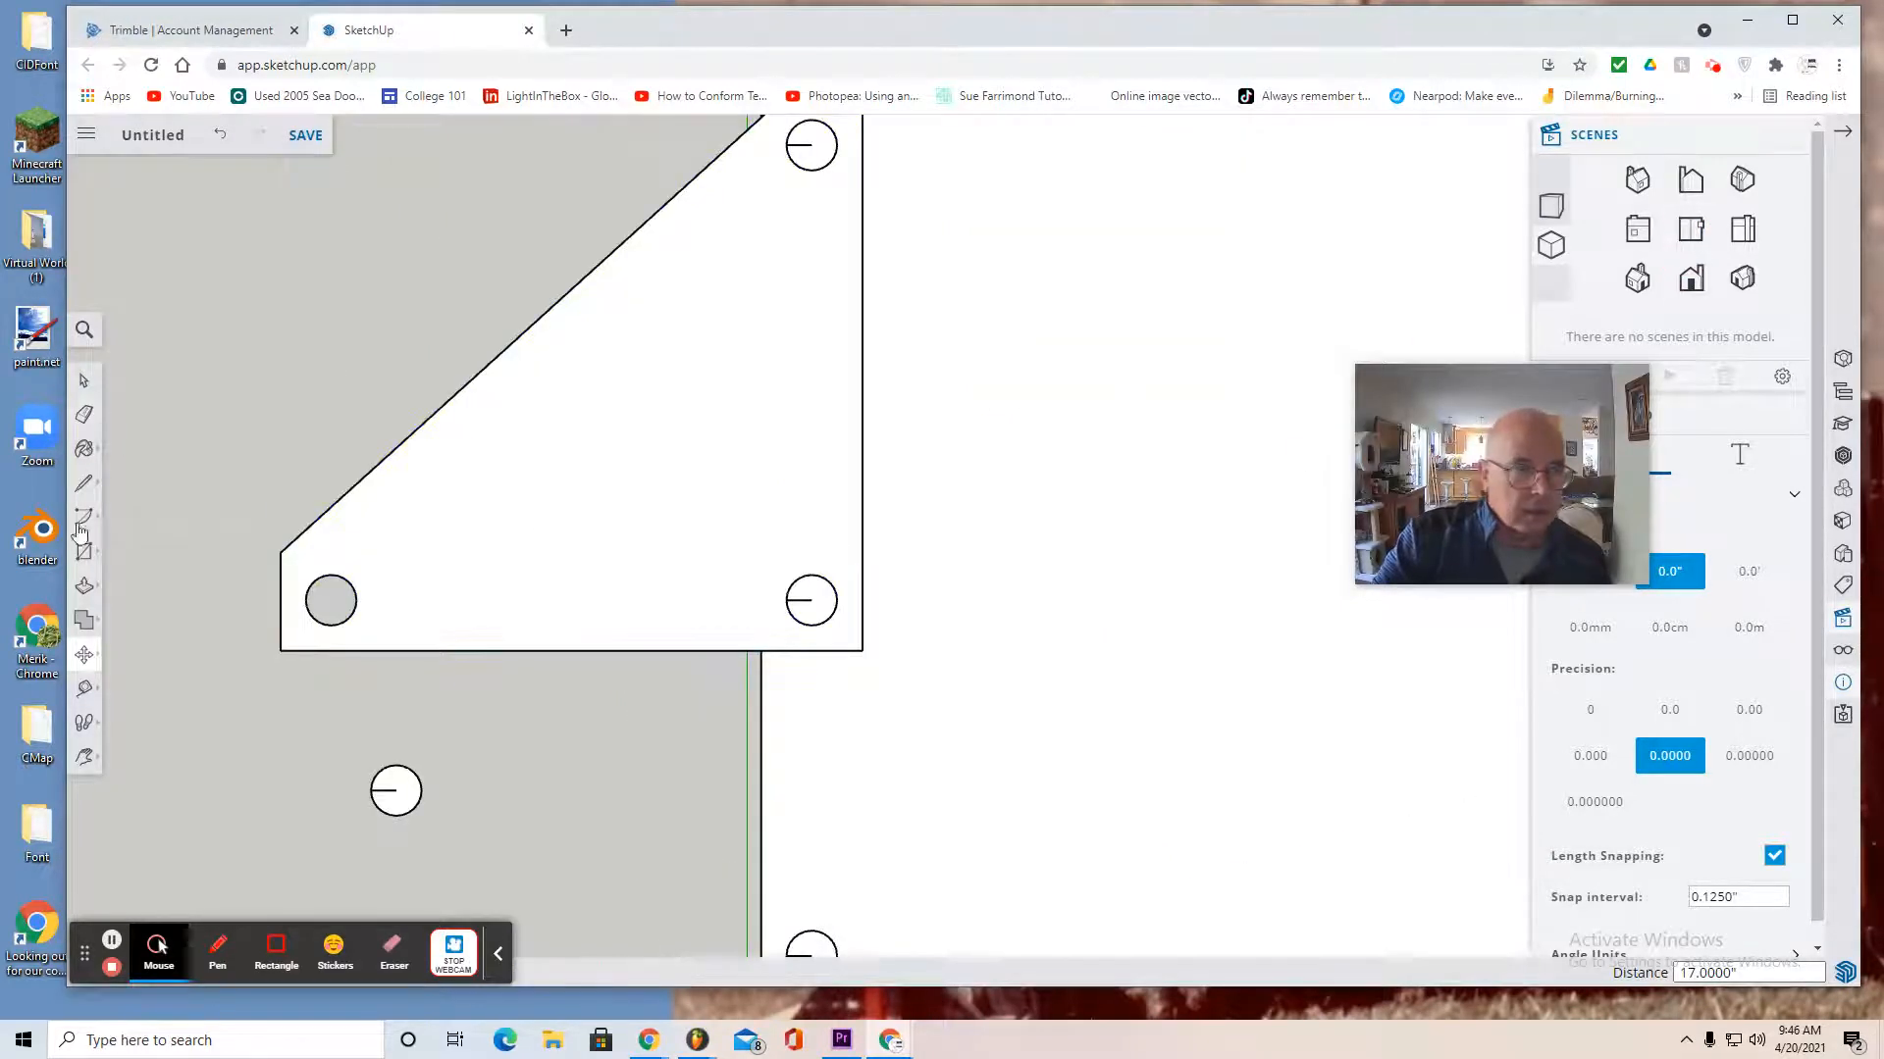
{"action": "left_click", "coordinate": [83, 483]}
{"action": "scroll", "coordinate": [284, 592], "scroll_direction": "up", "scroll_amount": 3}
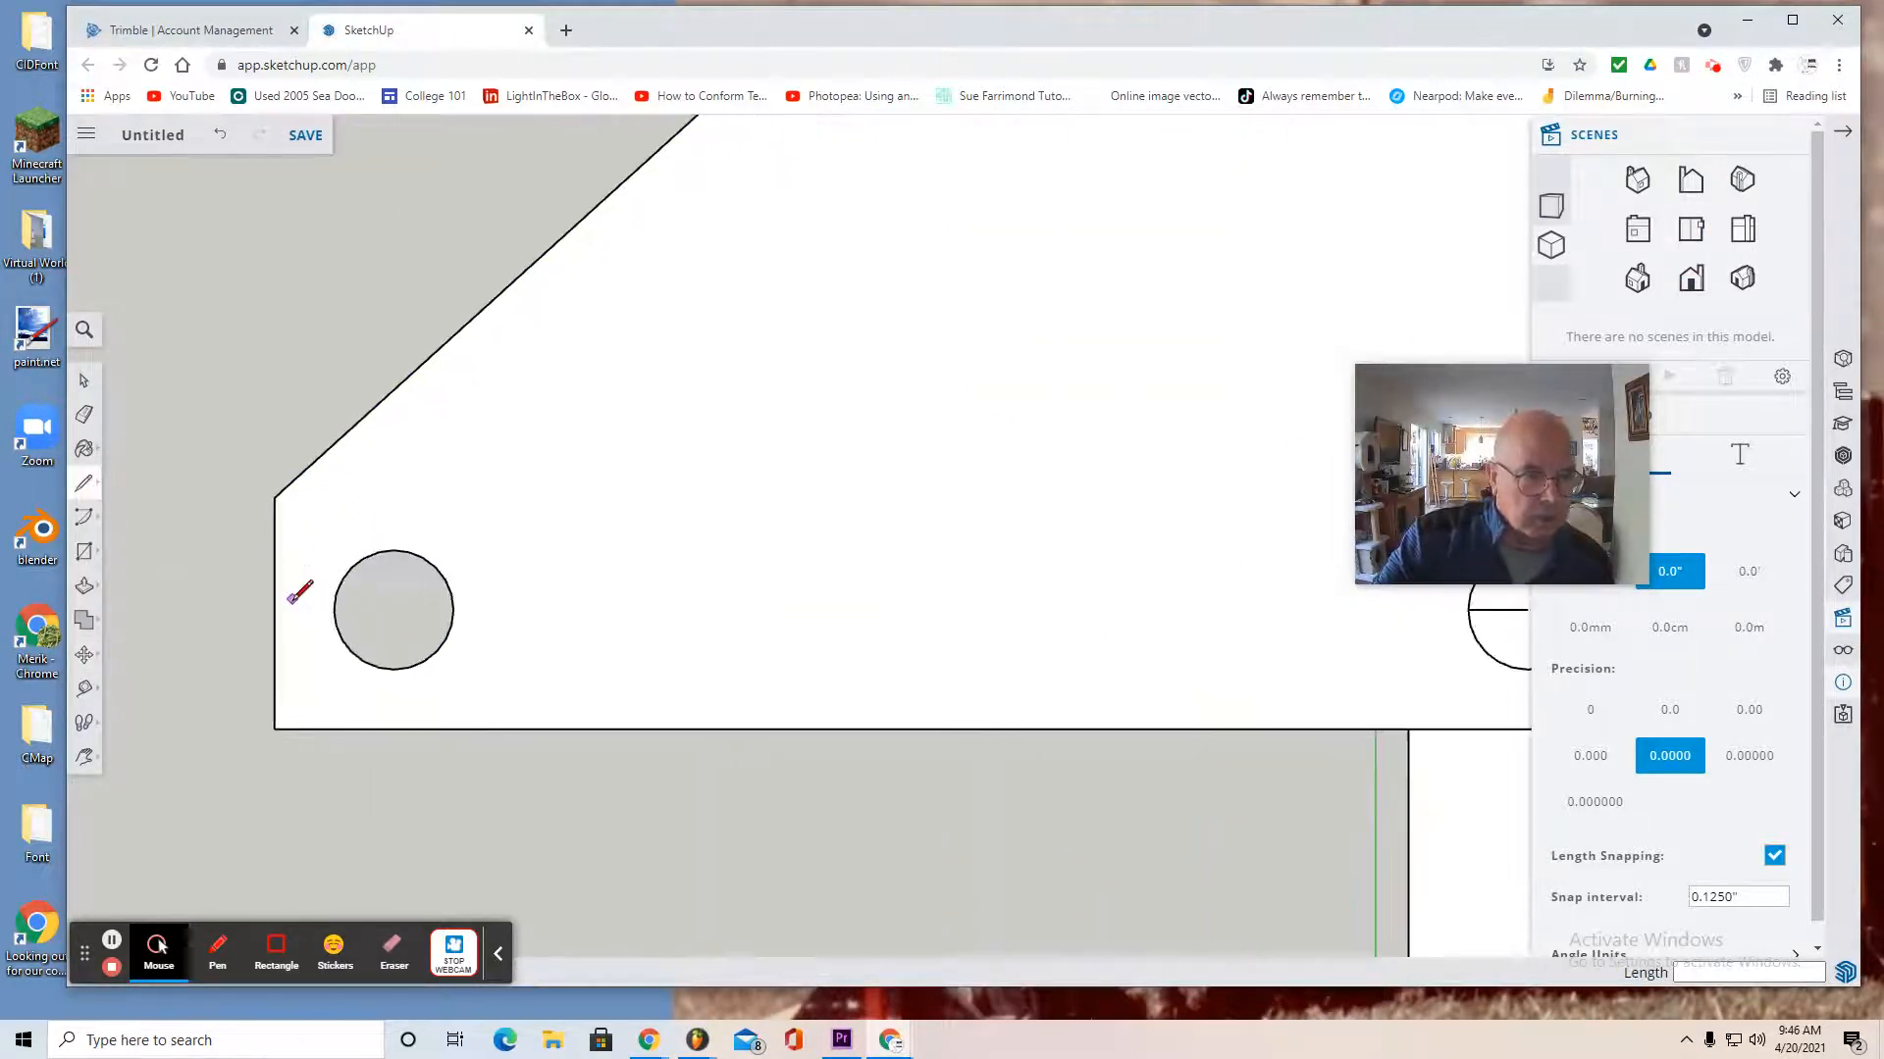
{"action": "left_click", "coordinate": [334, 609]}
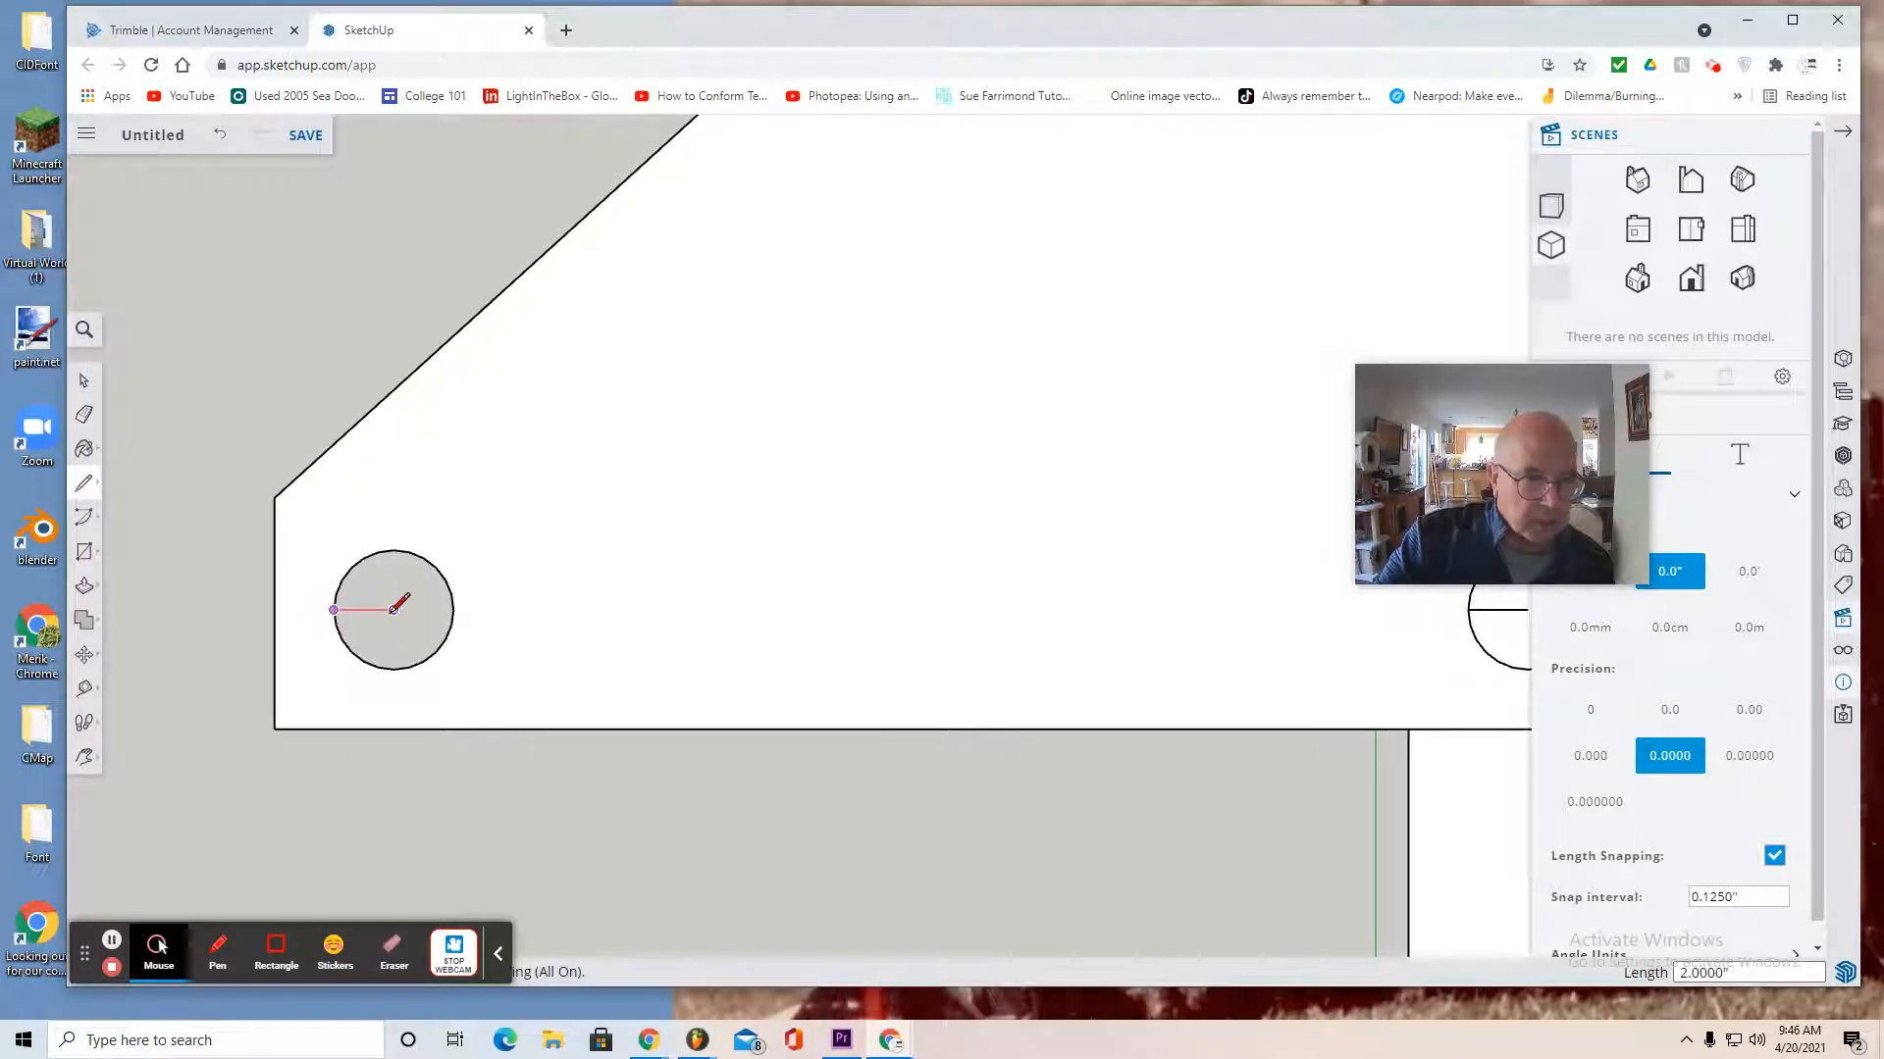
{"action": "left_click", "coordinate": [393, 610]}
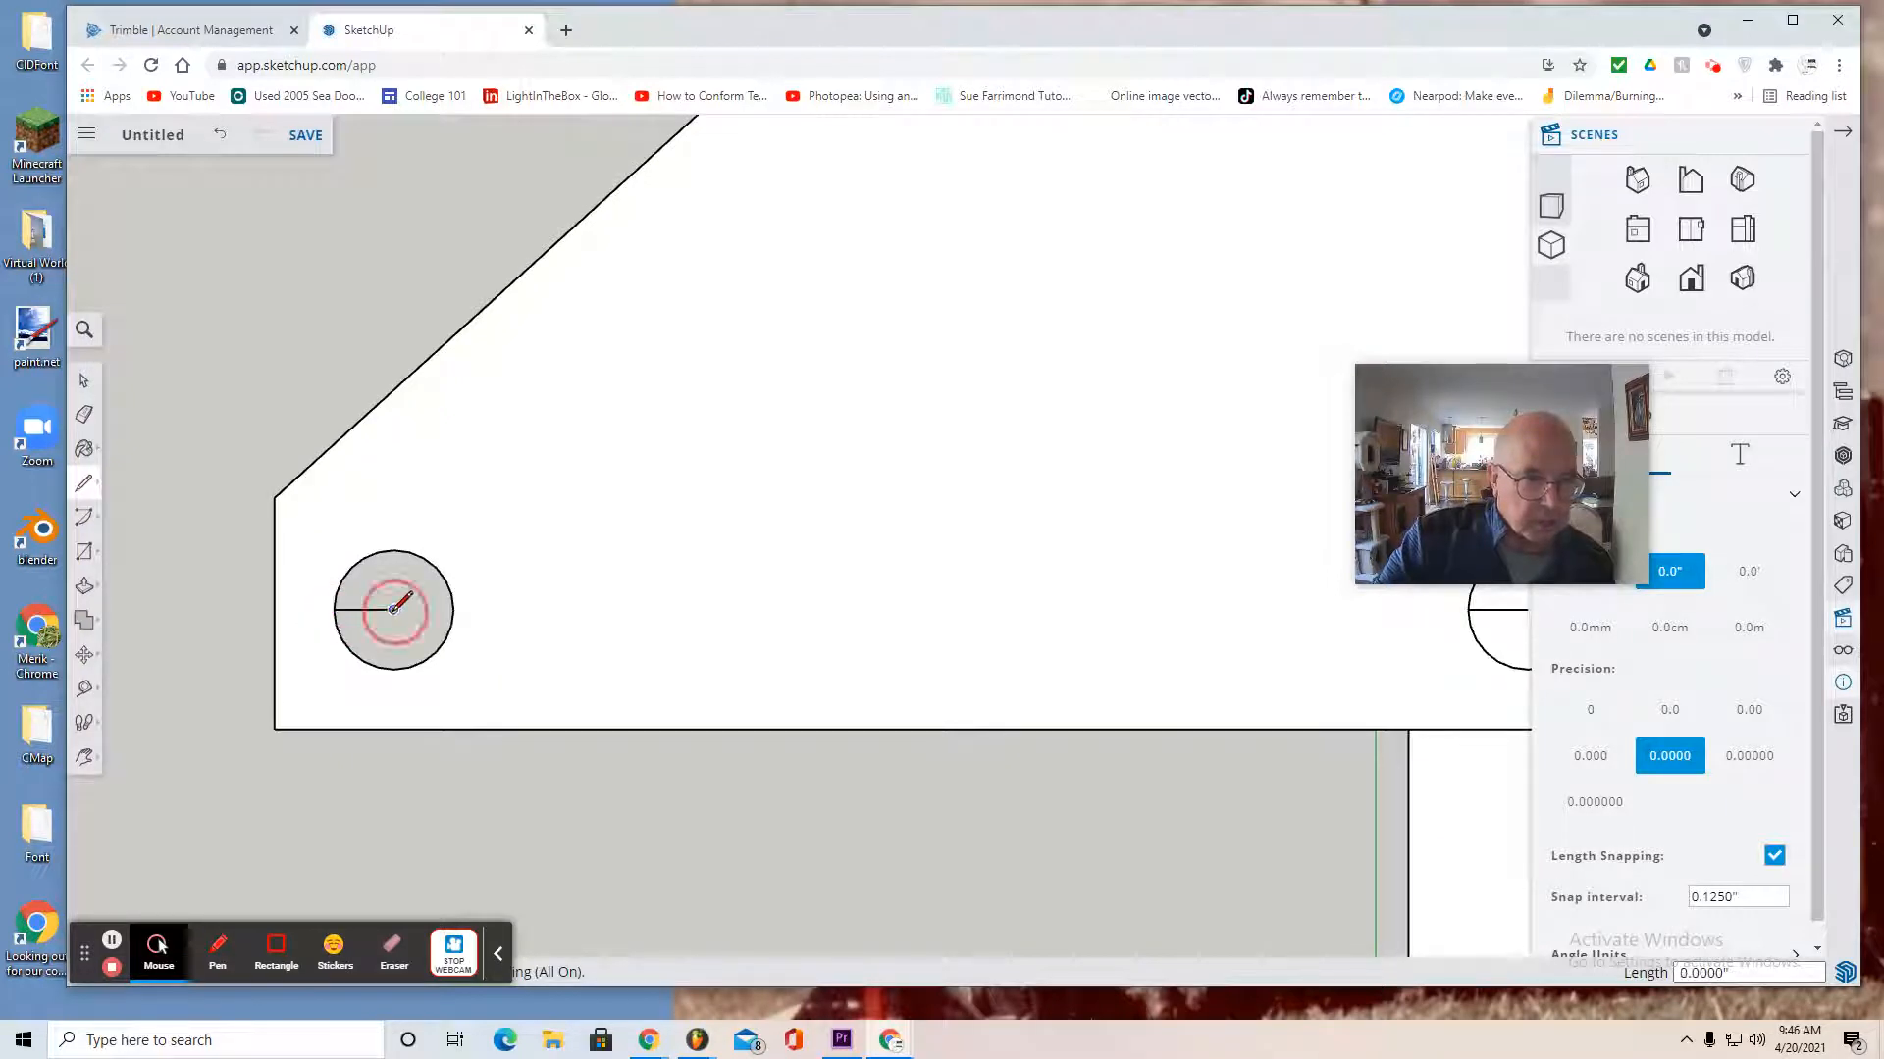
{"action": "left_click", "coordinate": [85, 385]}
{"action": "left_click", "coordinate": [84, 756]}
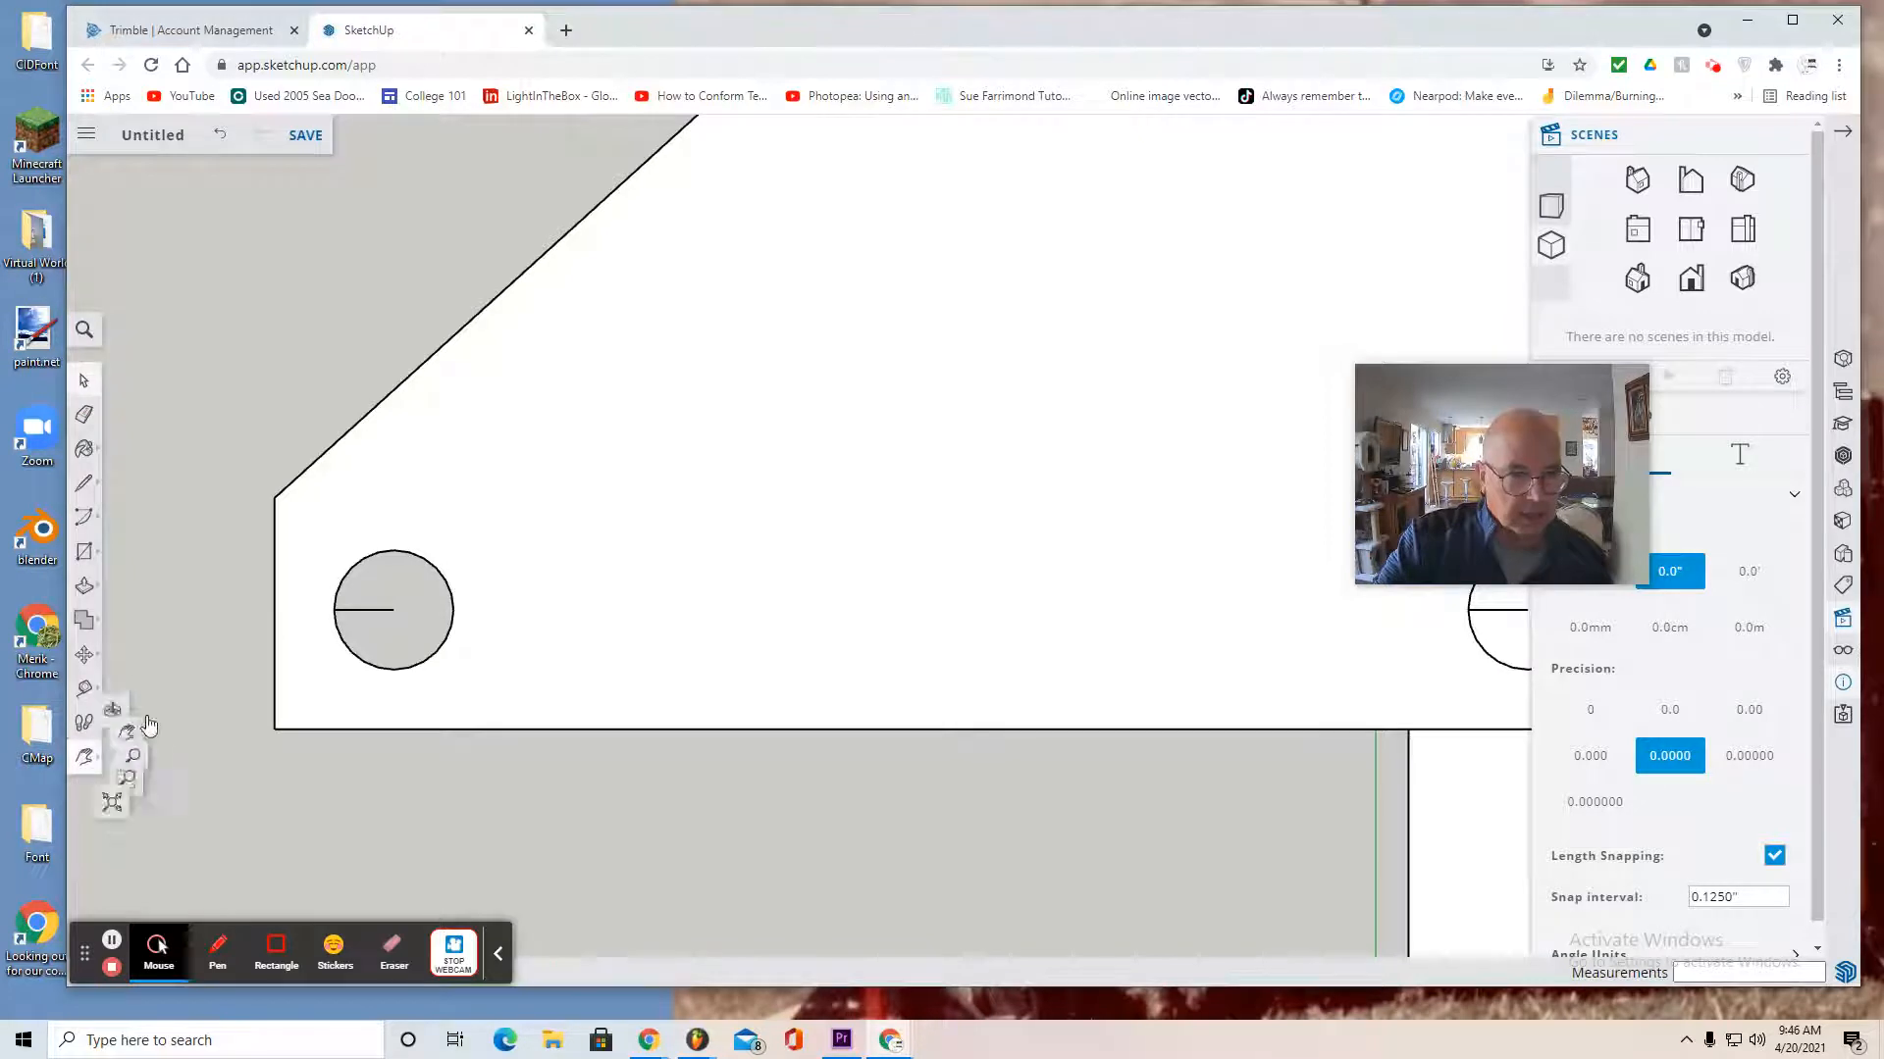
Move the tall pole into the triangular platform's outer front hole, snapping its top center to the end of the hole's guide line
{"action": "left_click", "coordinate": [145, 687]}
{"action": "left_click_drag", "start_coordinate": [226, 758], "coordinate": [285, 294]}
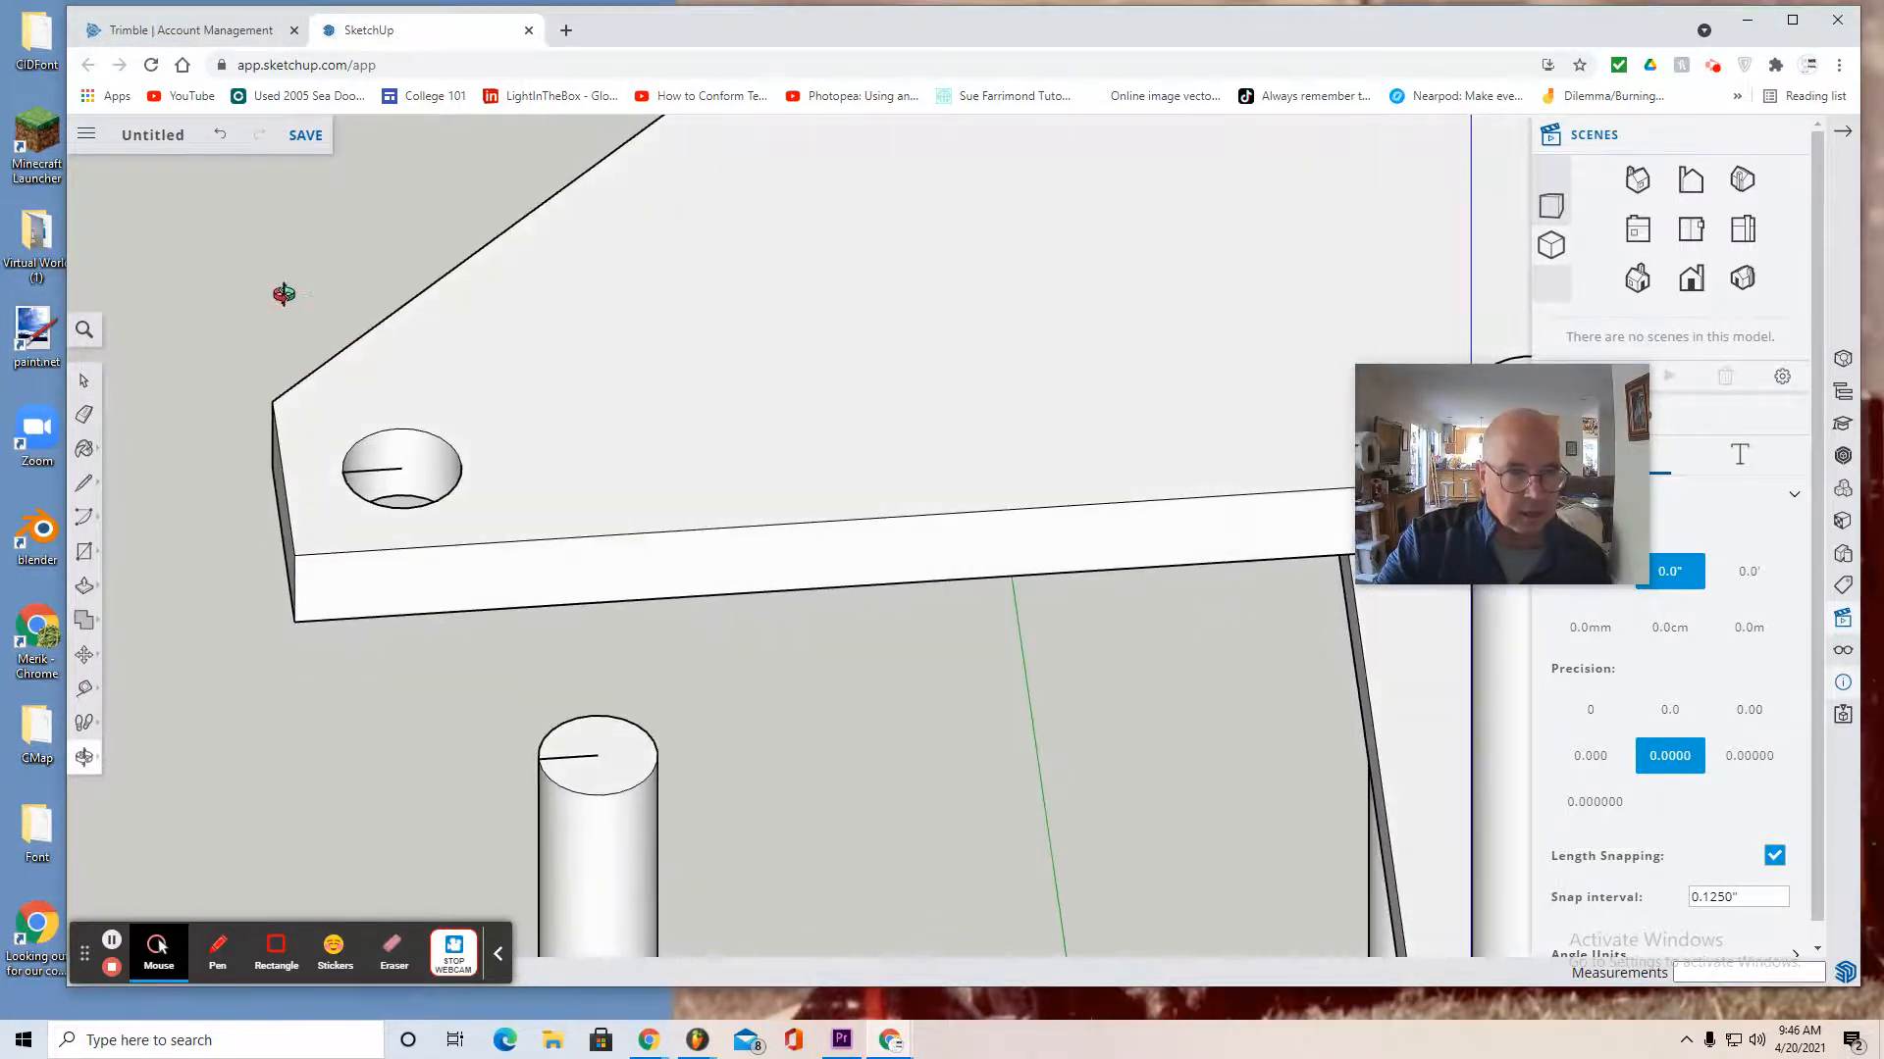
{"action": "left_click", "coordinate": [86, 656]}
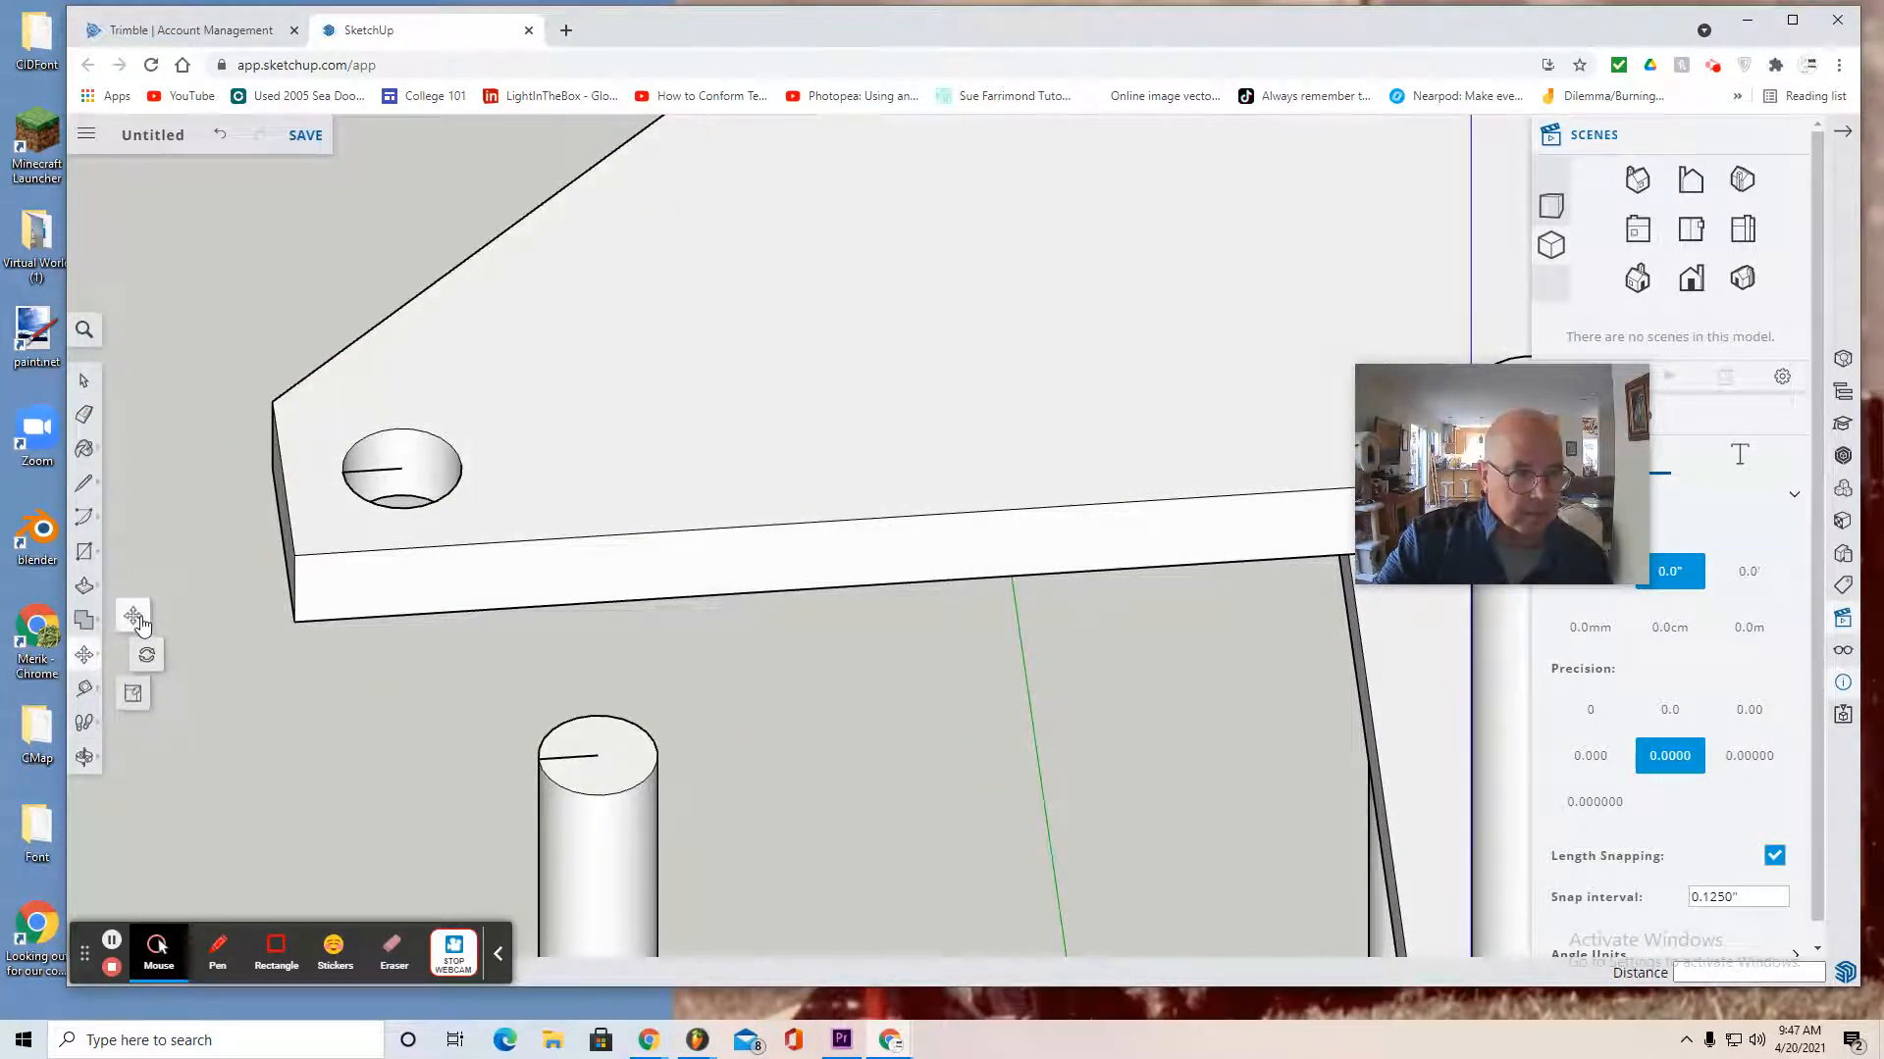
{"action": "left_click", "coordinate": [140, 618]}
{"action": "left_click_drag", "start_coordinate": [596, 760], "coordinate": [392, 474]}
{"action": "scroll", "coordinate": [393, 470], "scroll_direction": "up", "scroll_amount": 6}
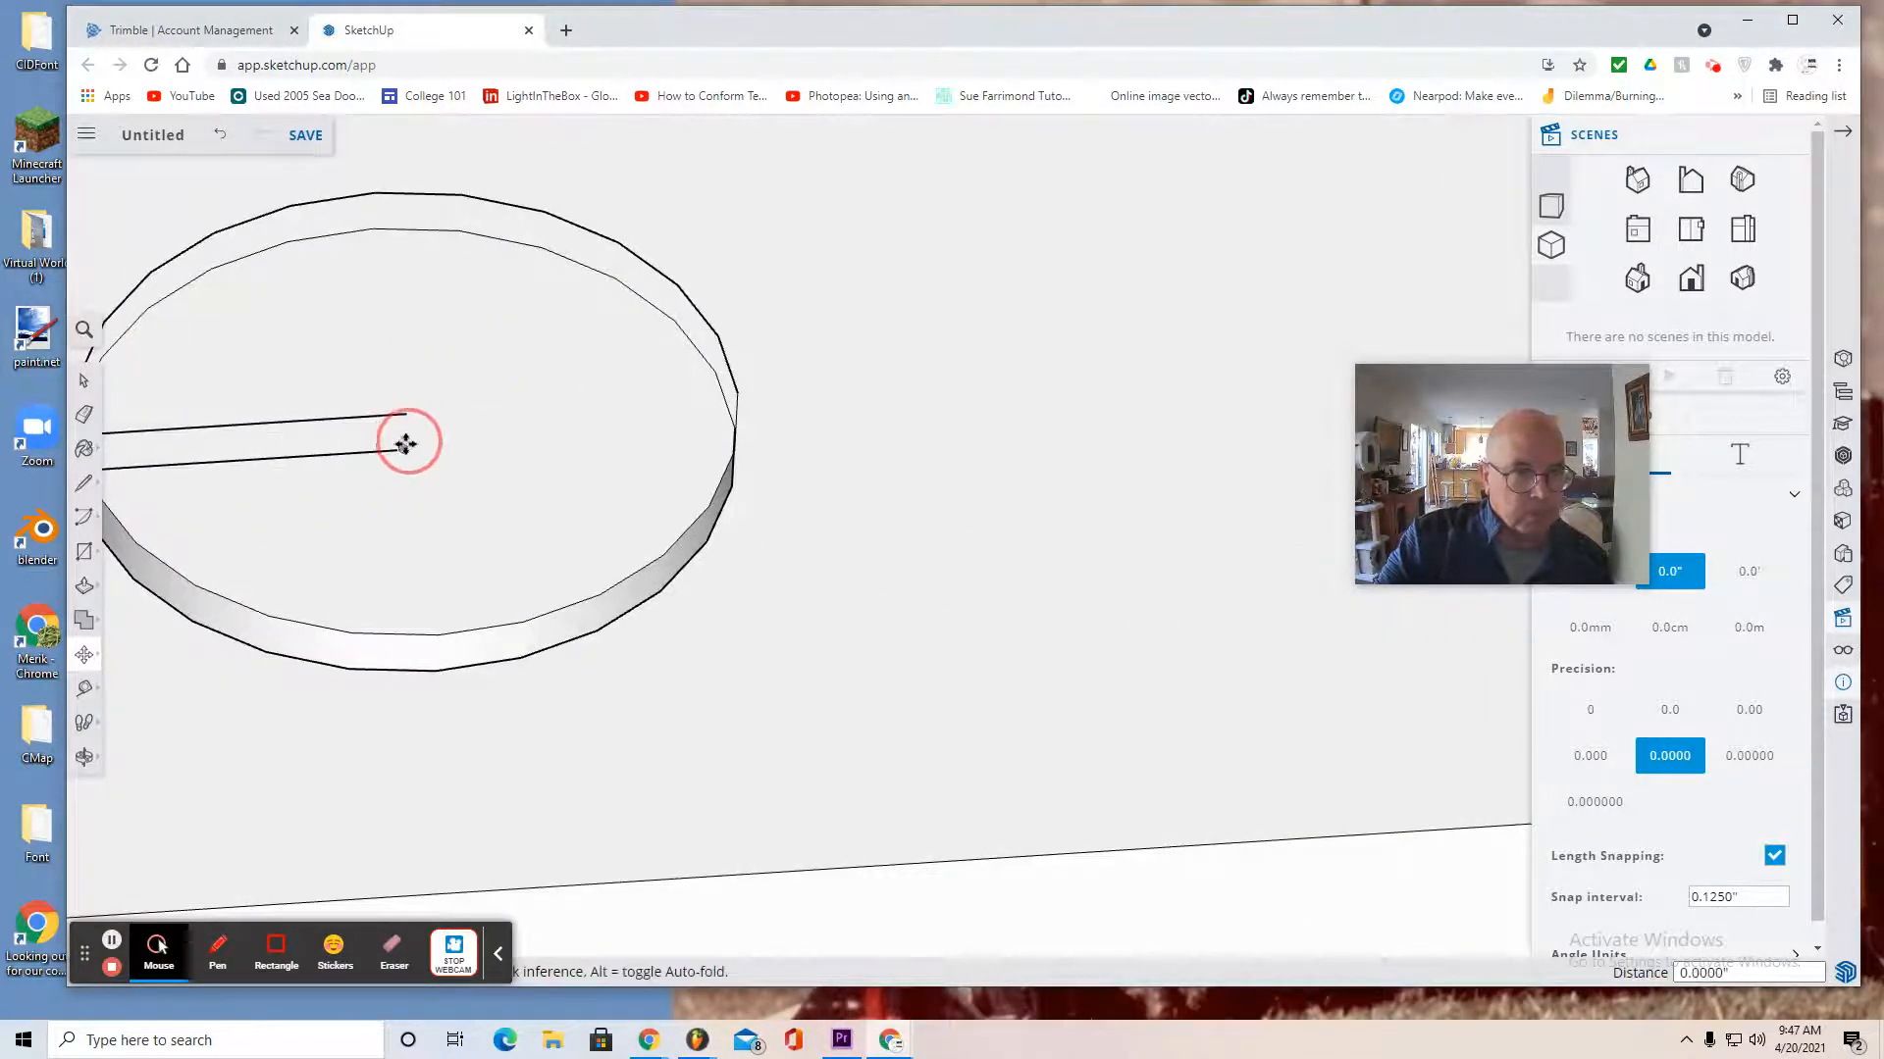
{"action": "left_click", "coordinate": [404, 441]}
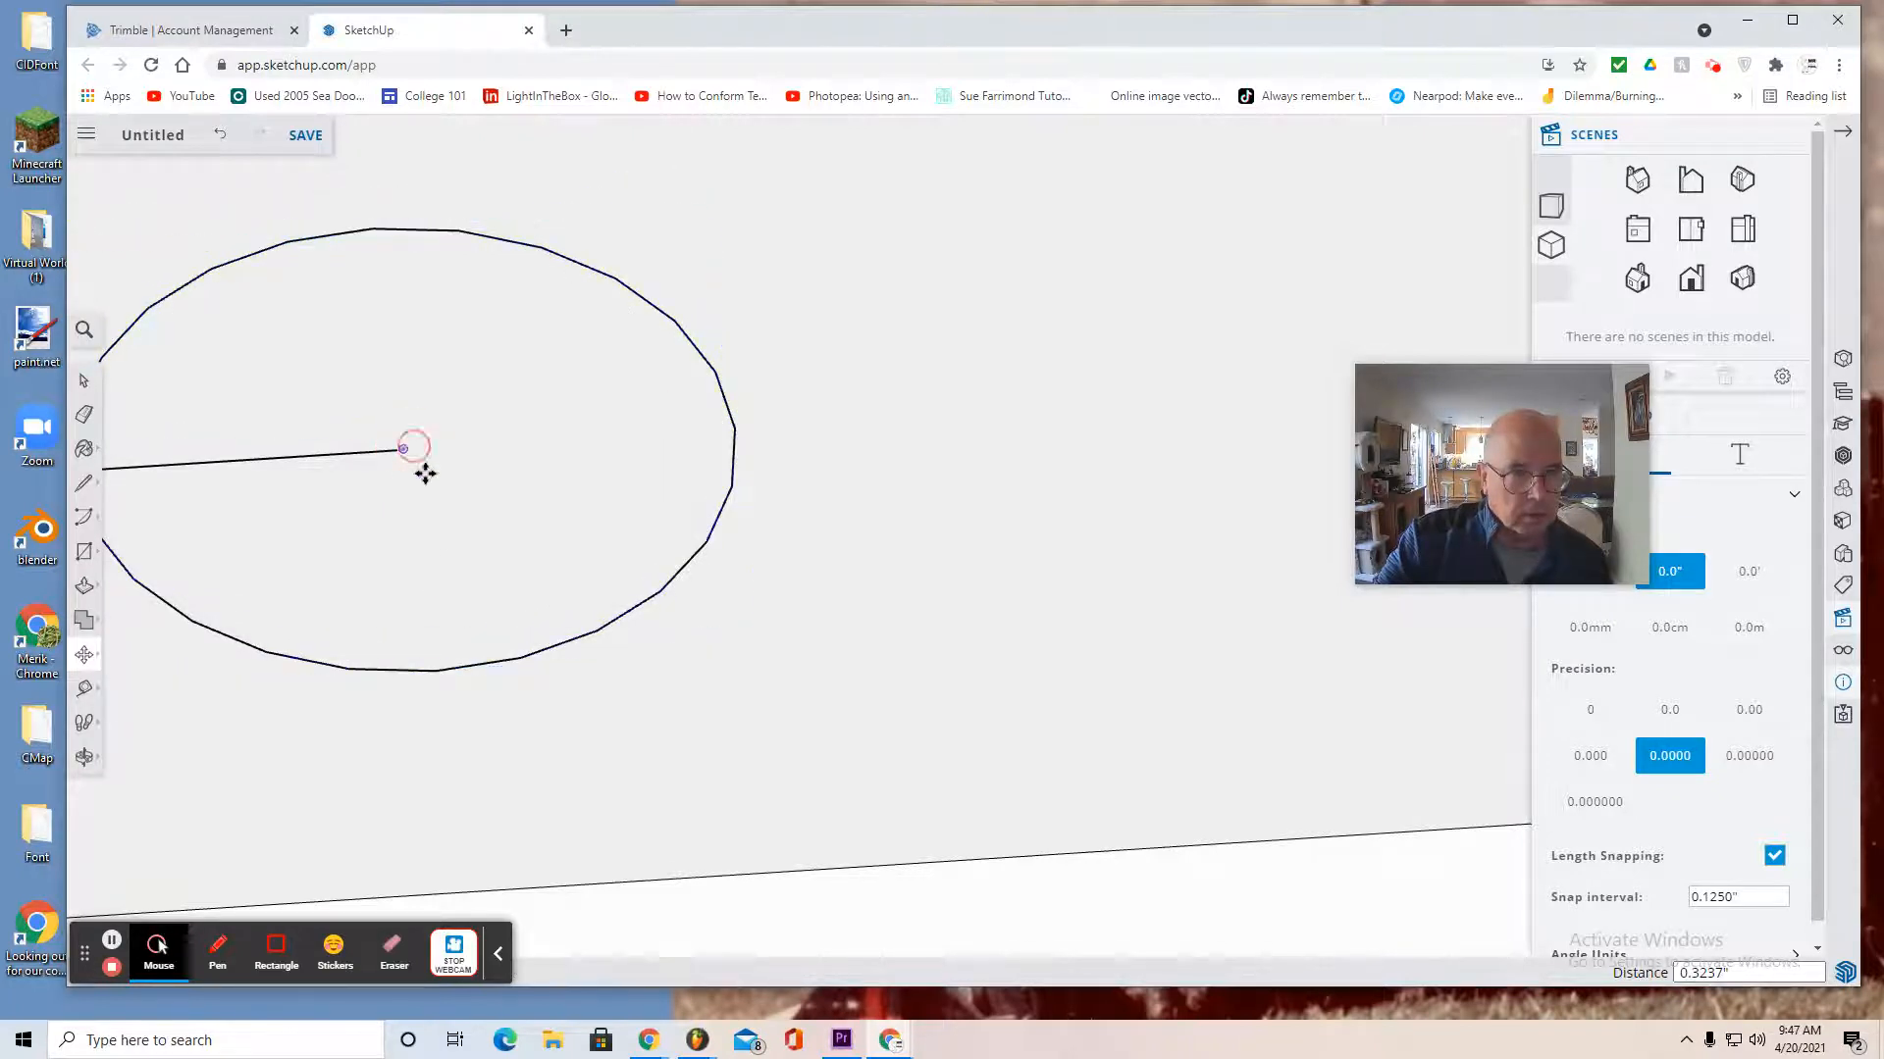
Examine the pole positions in the triangular platform from the front, from above and in an orbited view of the whole structure
{"action": "scroll", "coordinate": [425, 471], "scroll_direction": "down", "scroll_amount": 3}
{"action": "middle_click_drag", "start_coordinate": [432, 601], "coordinate": [239, 685]}
{"action": "scroll", "coordinate": [108, 758], "scroll_direction": "down", "scroll_amount": 5}
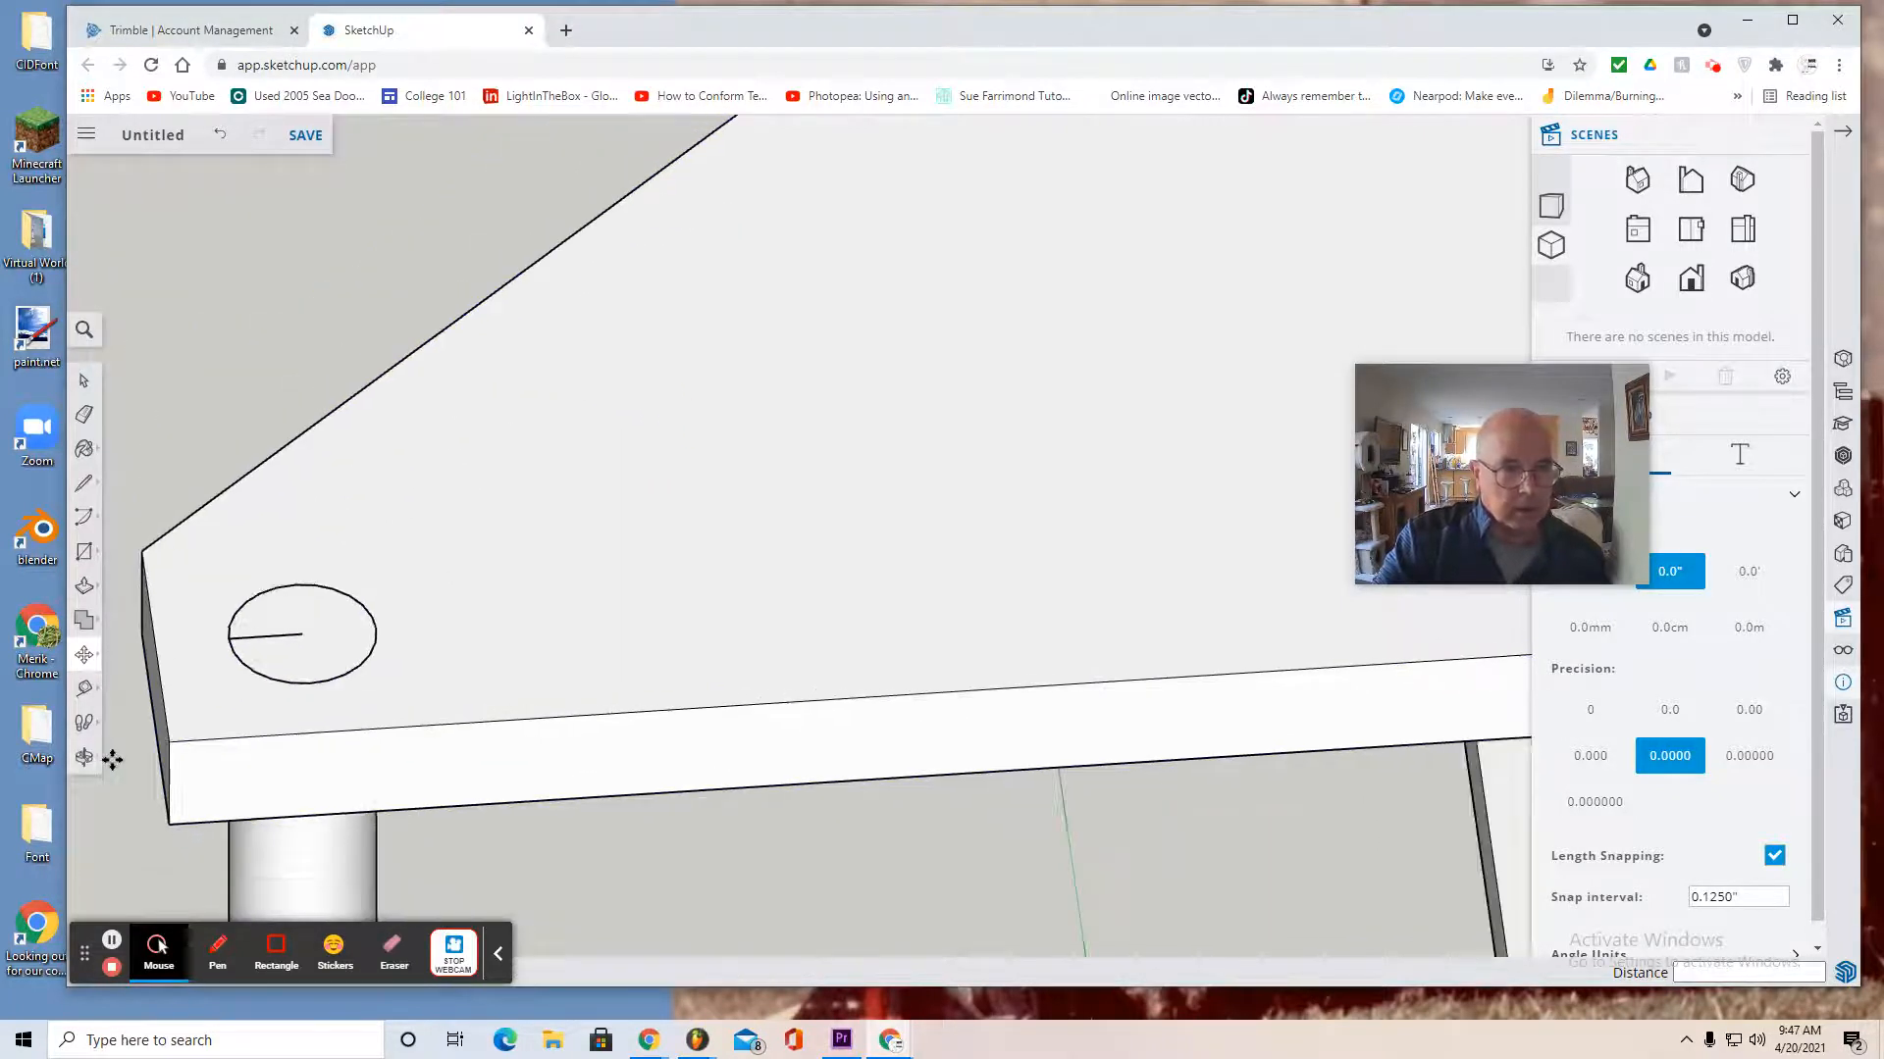
{"action": "middle_click_drag", "start_coordinate": [101, 756], "coordinate": [1186, 500]}
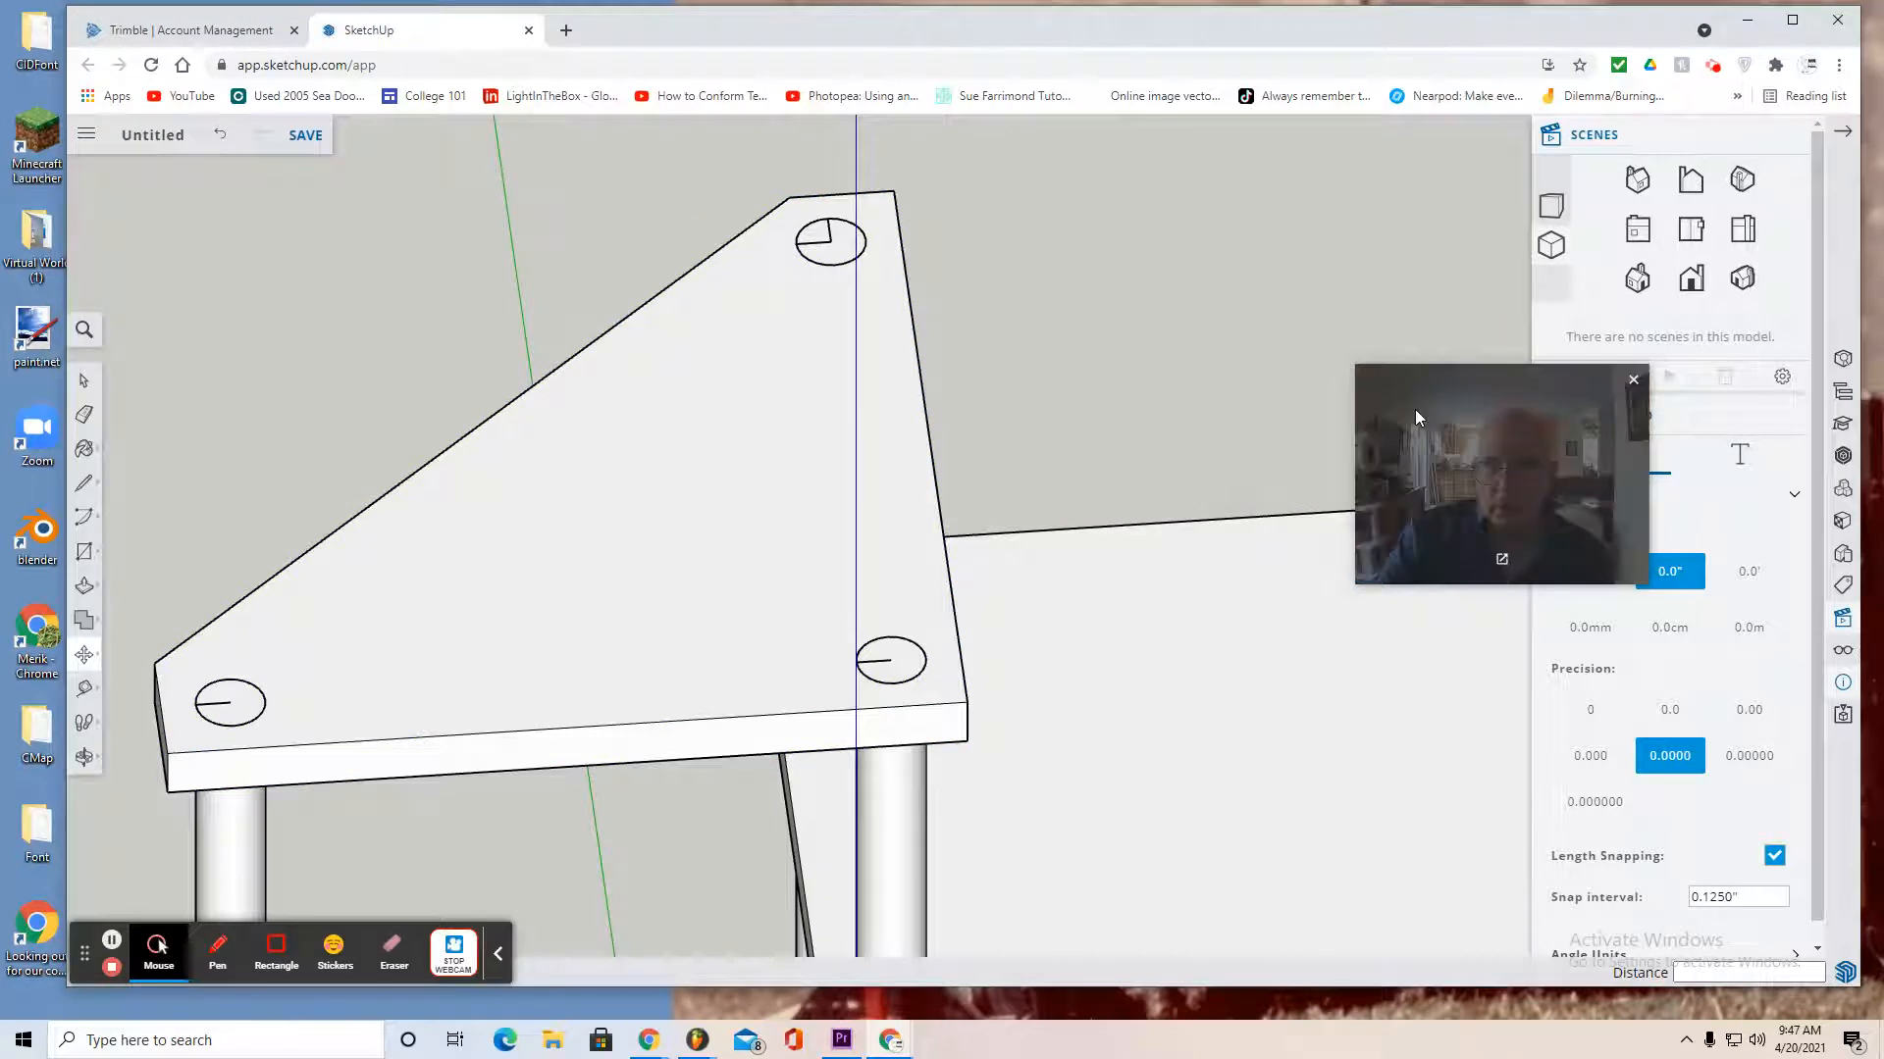
{"action": "left_click", "coordinate": [1694, 284]}
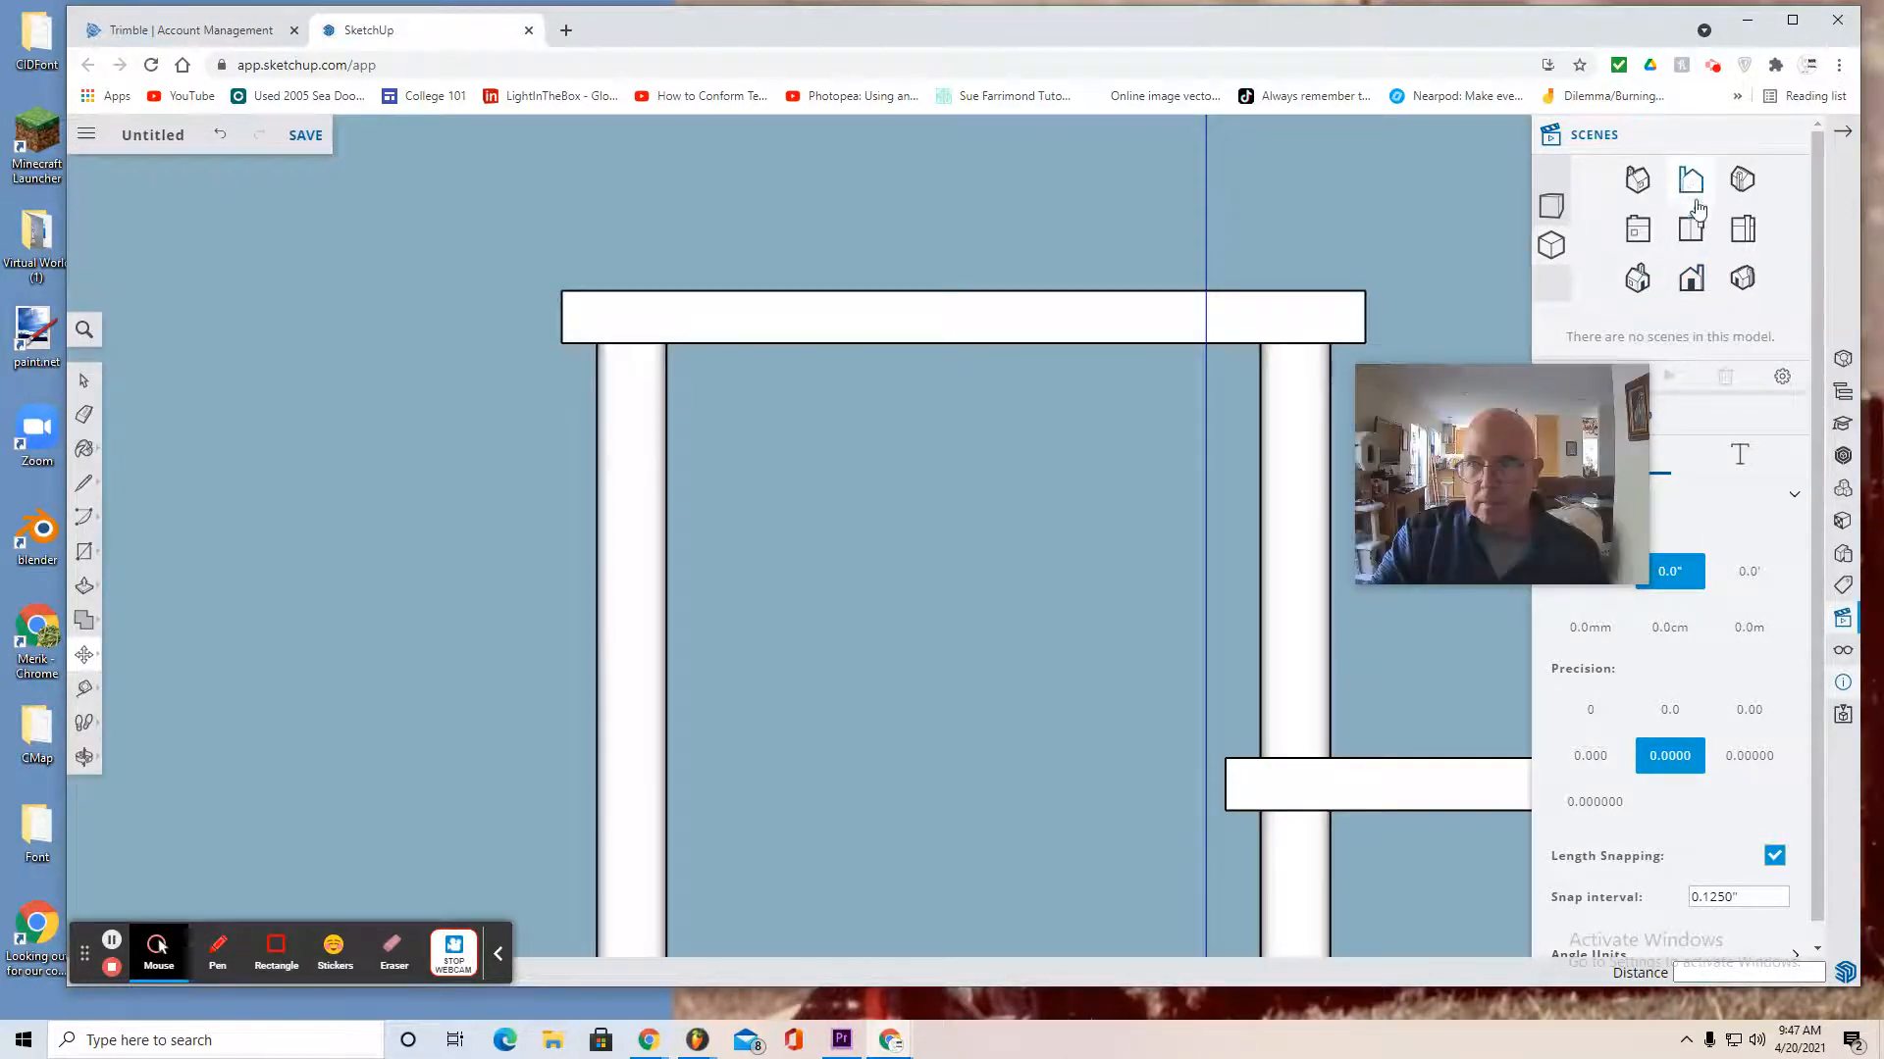
{"action": "left_click", "coordinate": [1689, 233]}
{"action": "scroll", "coordinate": [1258, 395], "scroll_direction": "down", "scroll_amount": 3}
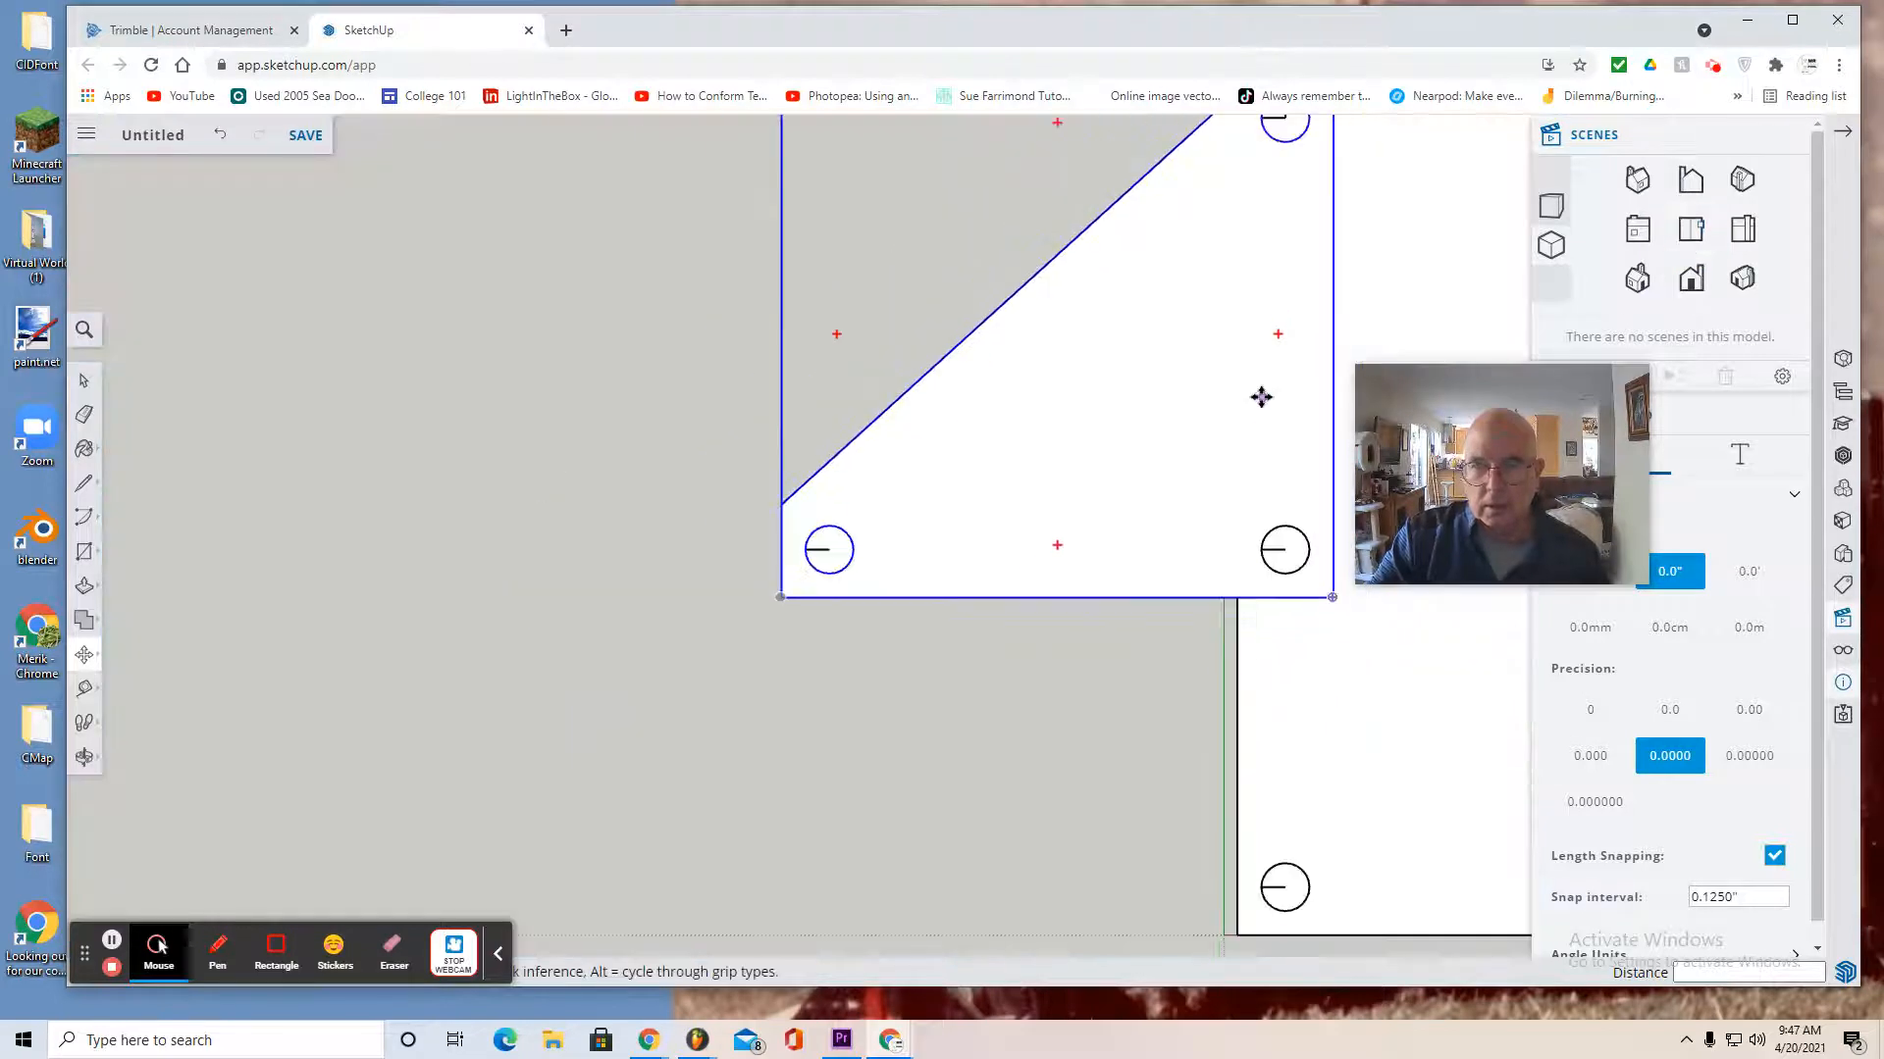
{"action": "scroll", "coordinate": [1290, 233], "scroll_direction": "up", "scroll_amount": 3}
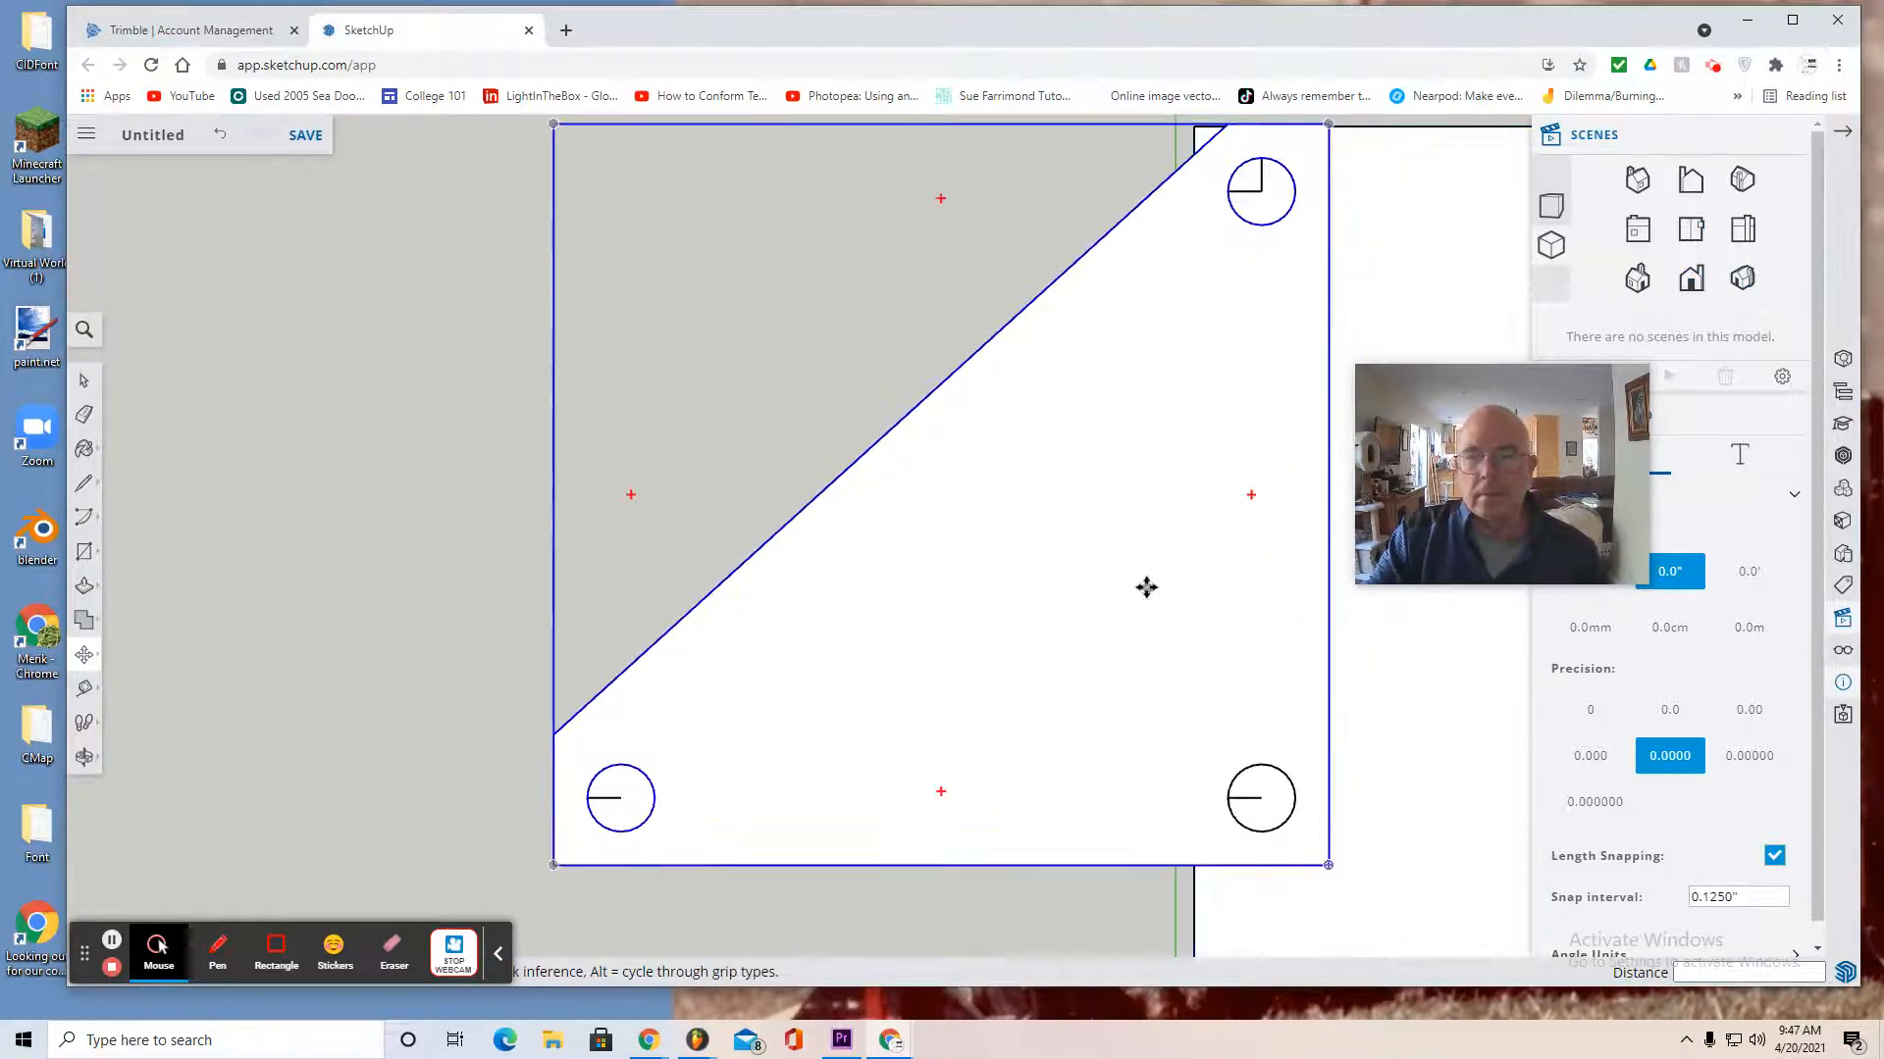
{"action": "scroll", "coordinate": [1145, 587], "scroll_direction": "down", "scroll_amount": 3}
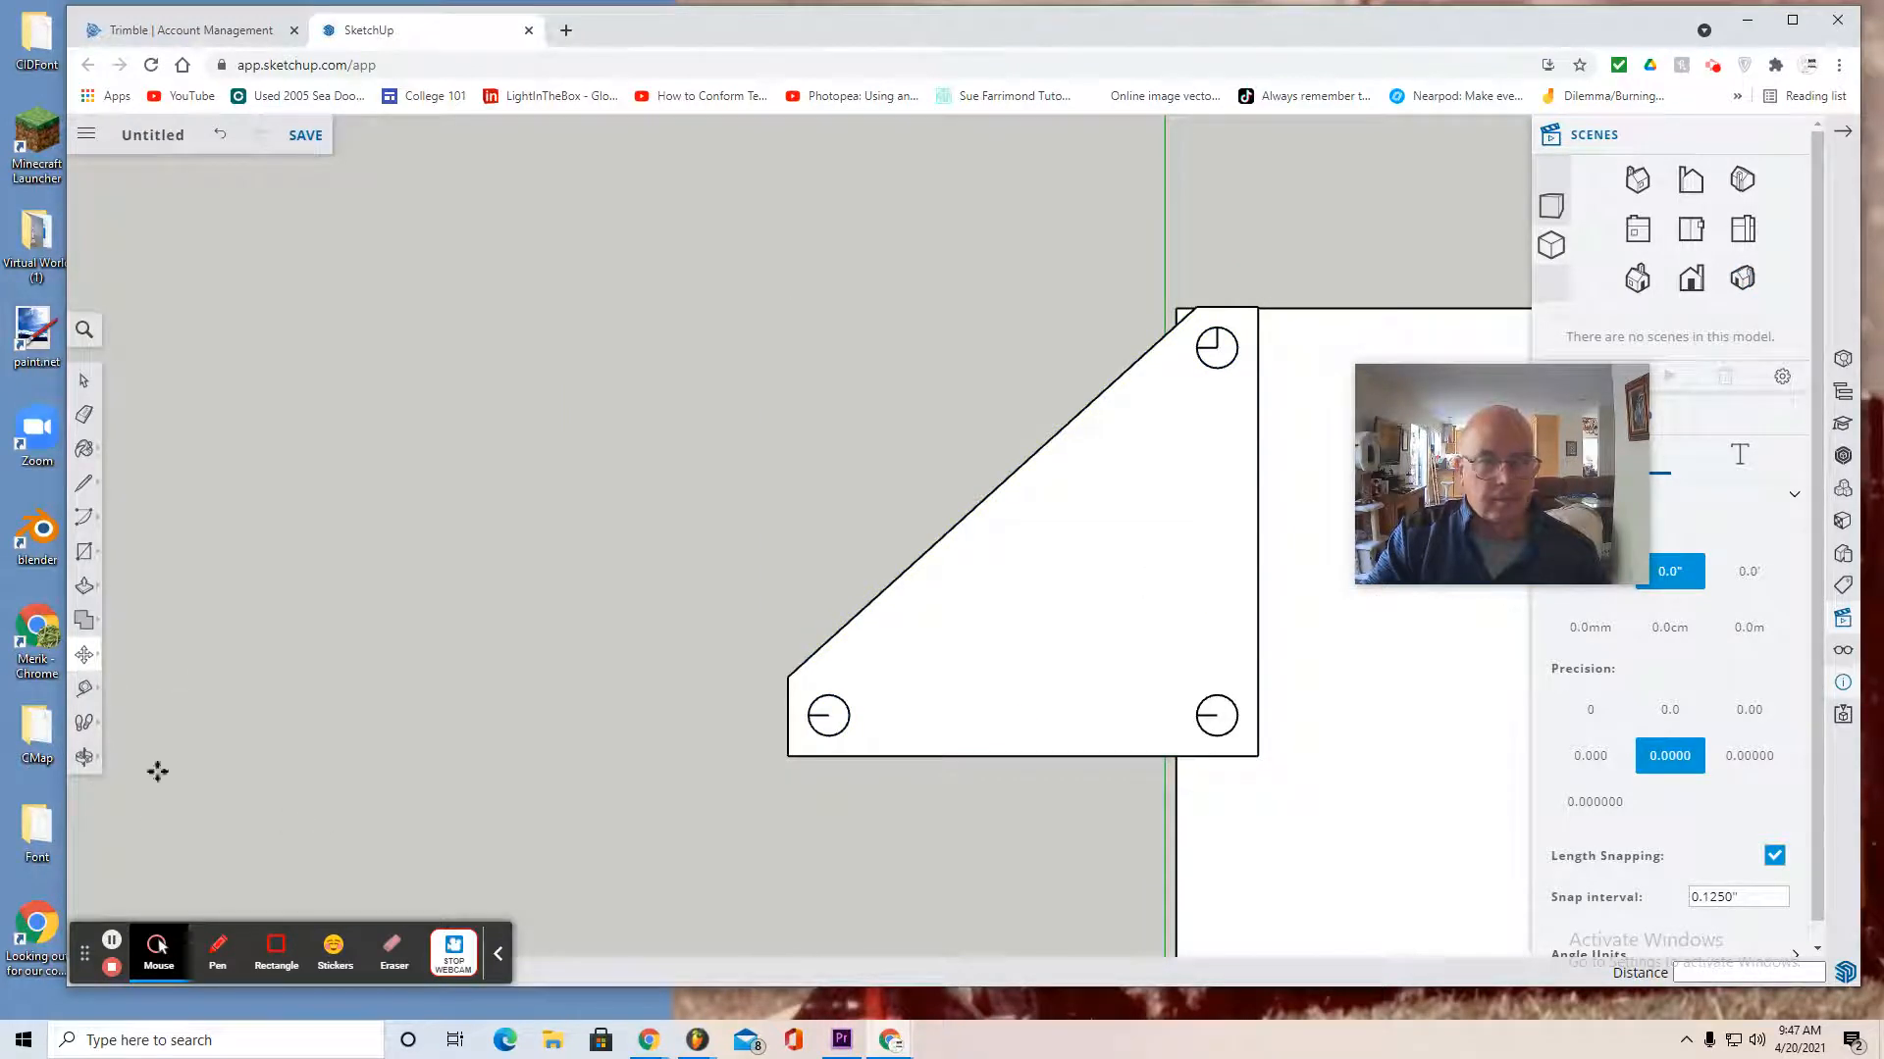
{"action": "left_click", "coordinate": [84, 757]}
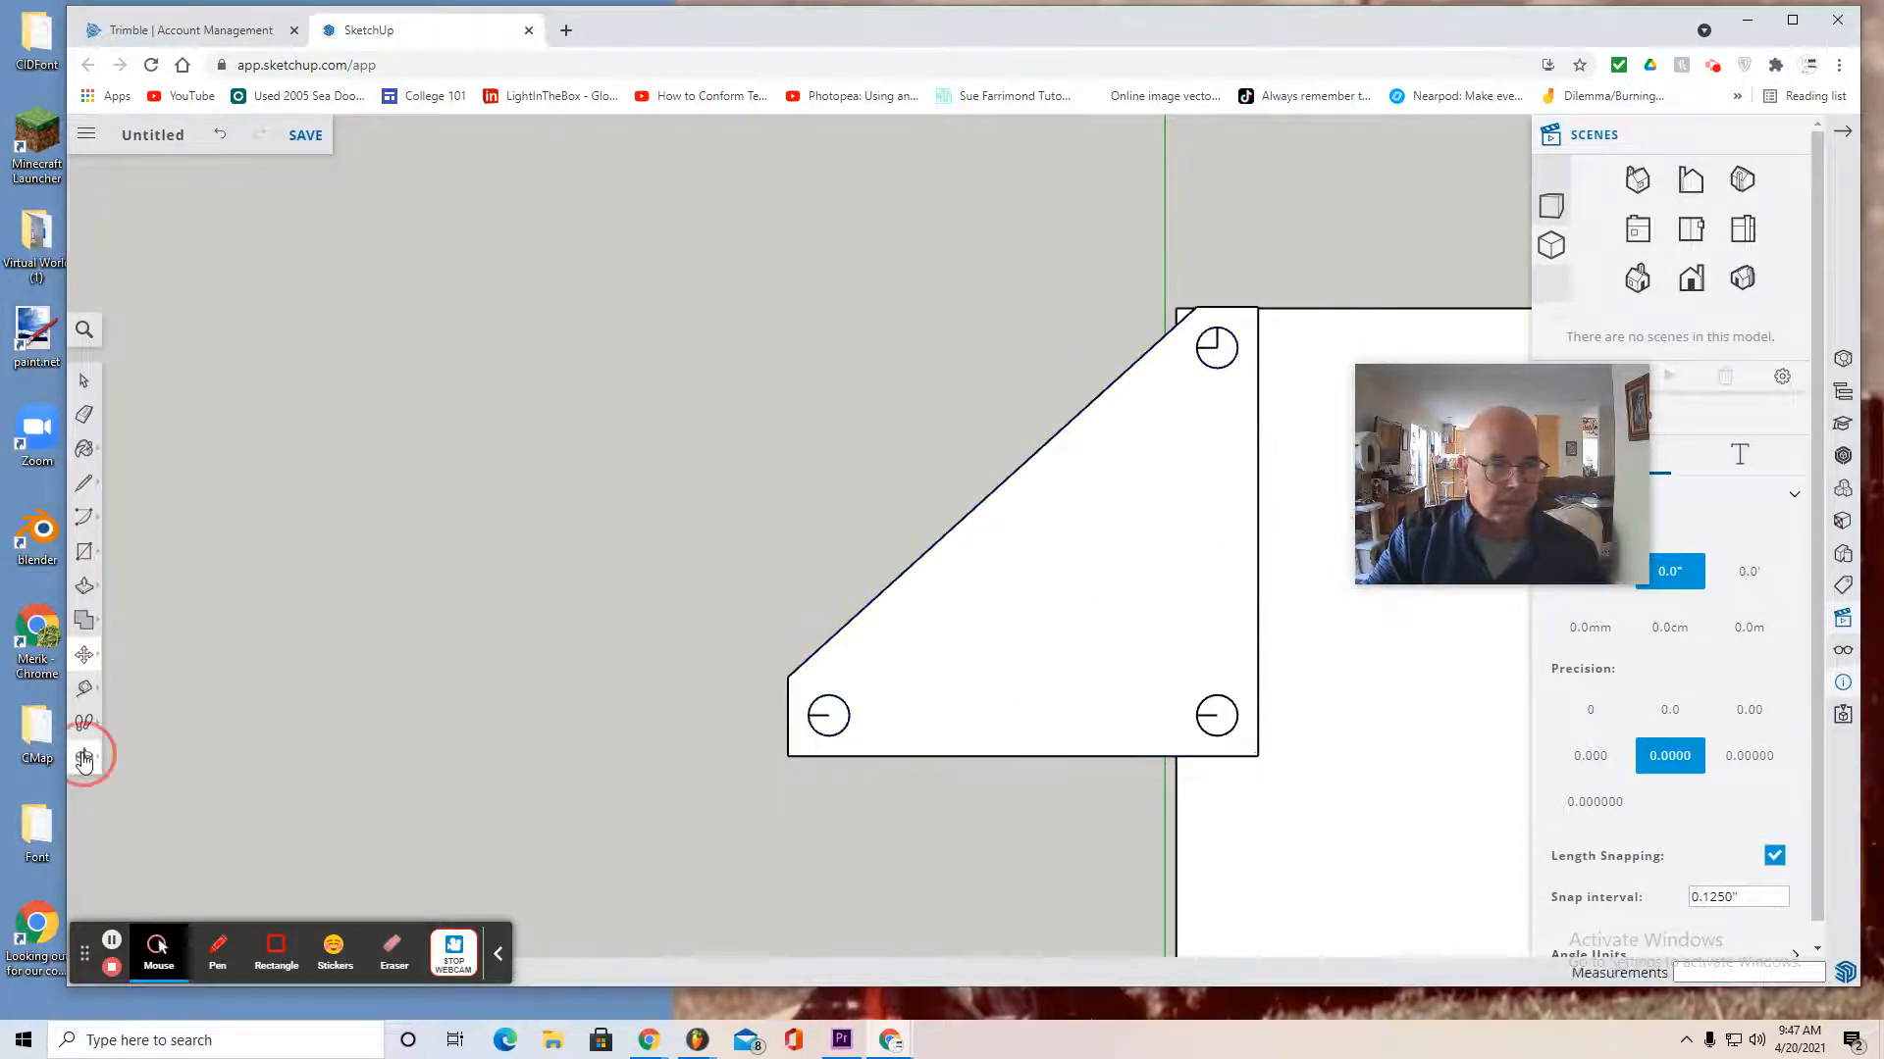
{"action": "left_click", "coordinate": [133, 678]}
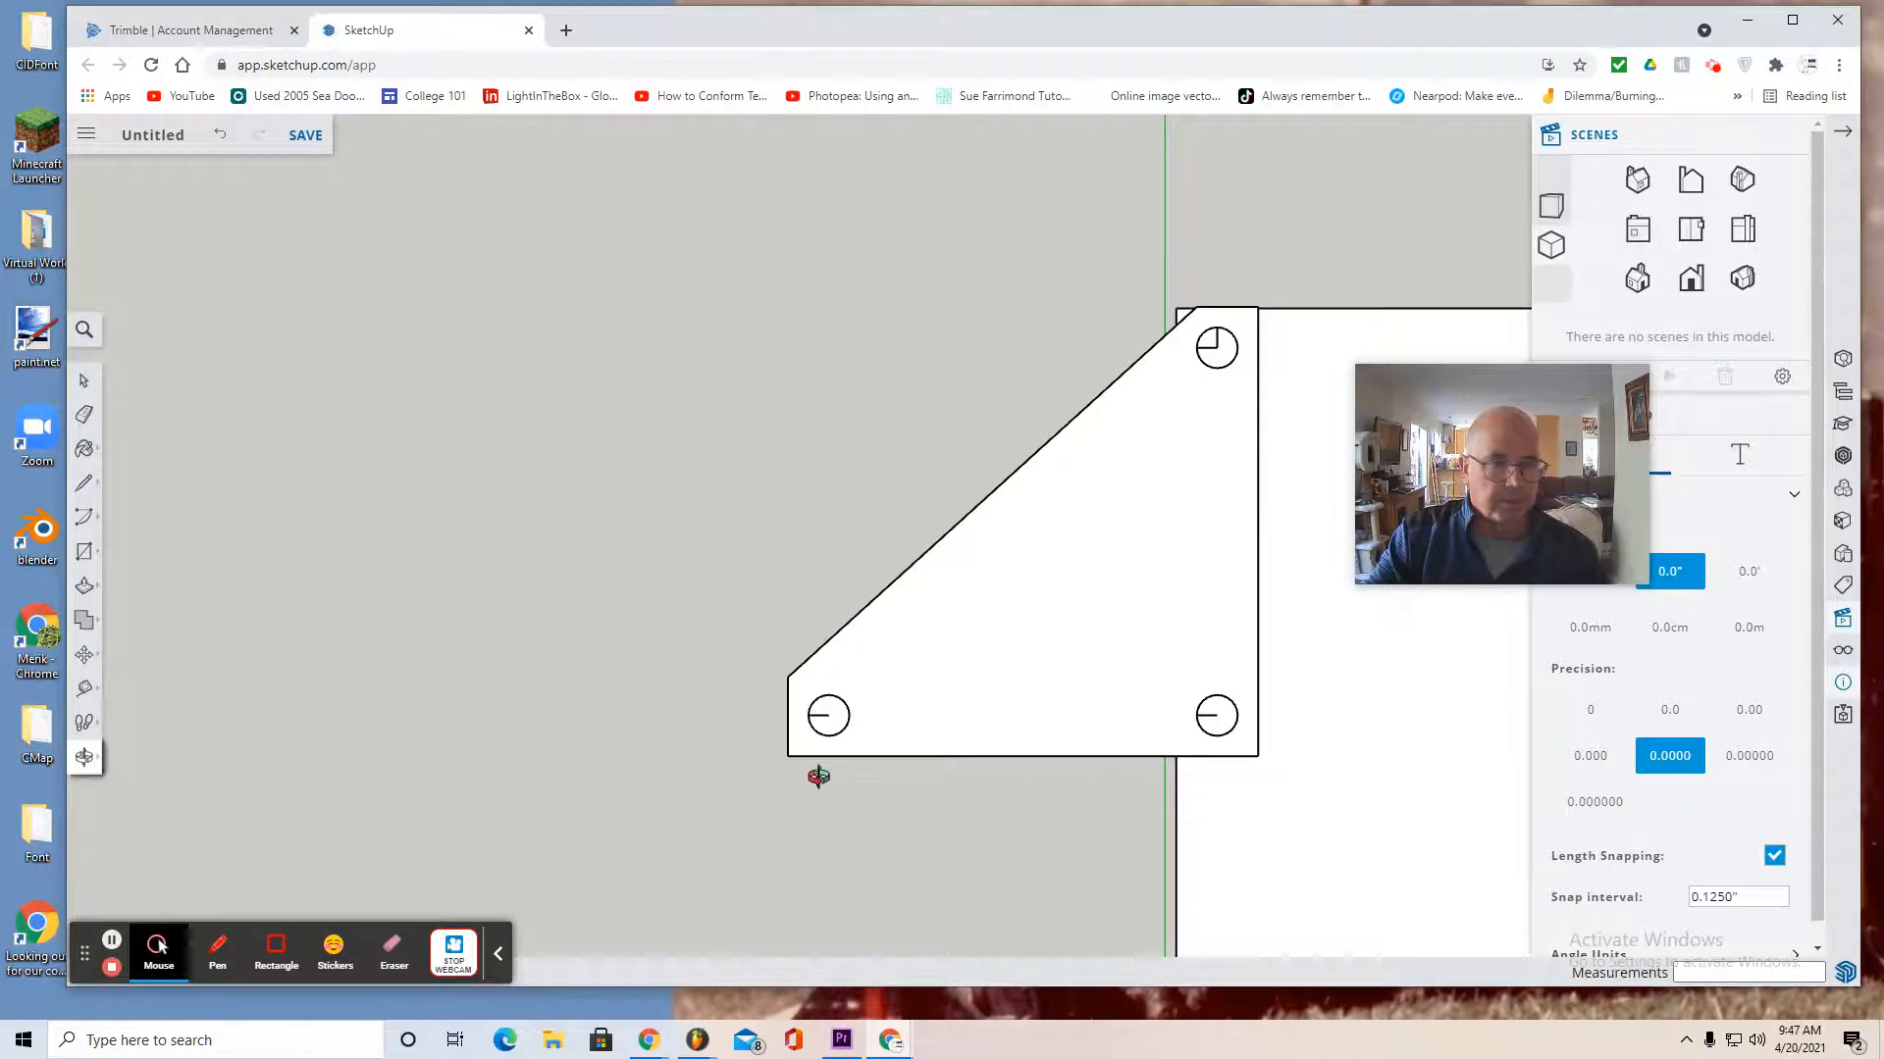
{"action": "left_click_drag", "start_coordinate": [820, 769], "coordinate": [618, 249]}
{"action": "scroll", "coordinate": [843, 690], "scroll_direction": "down", "scroll_amount": 6}
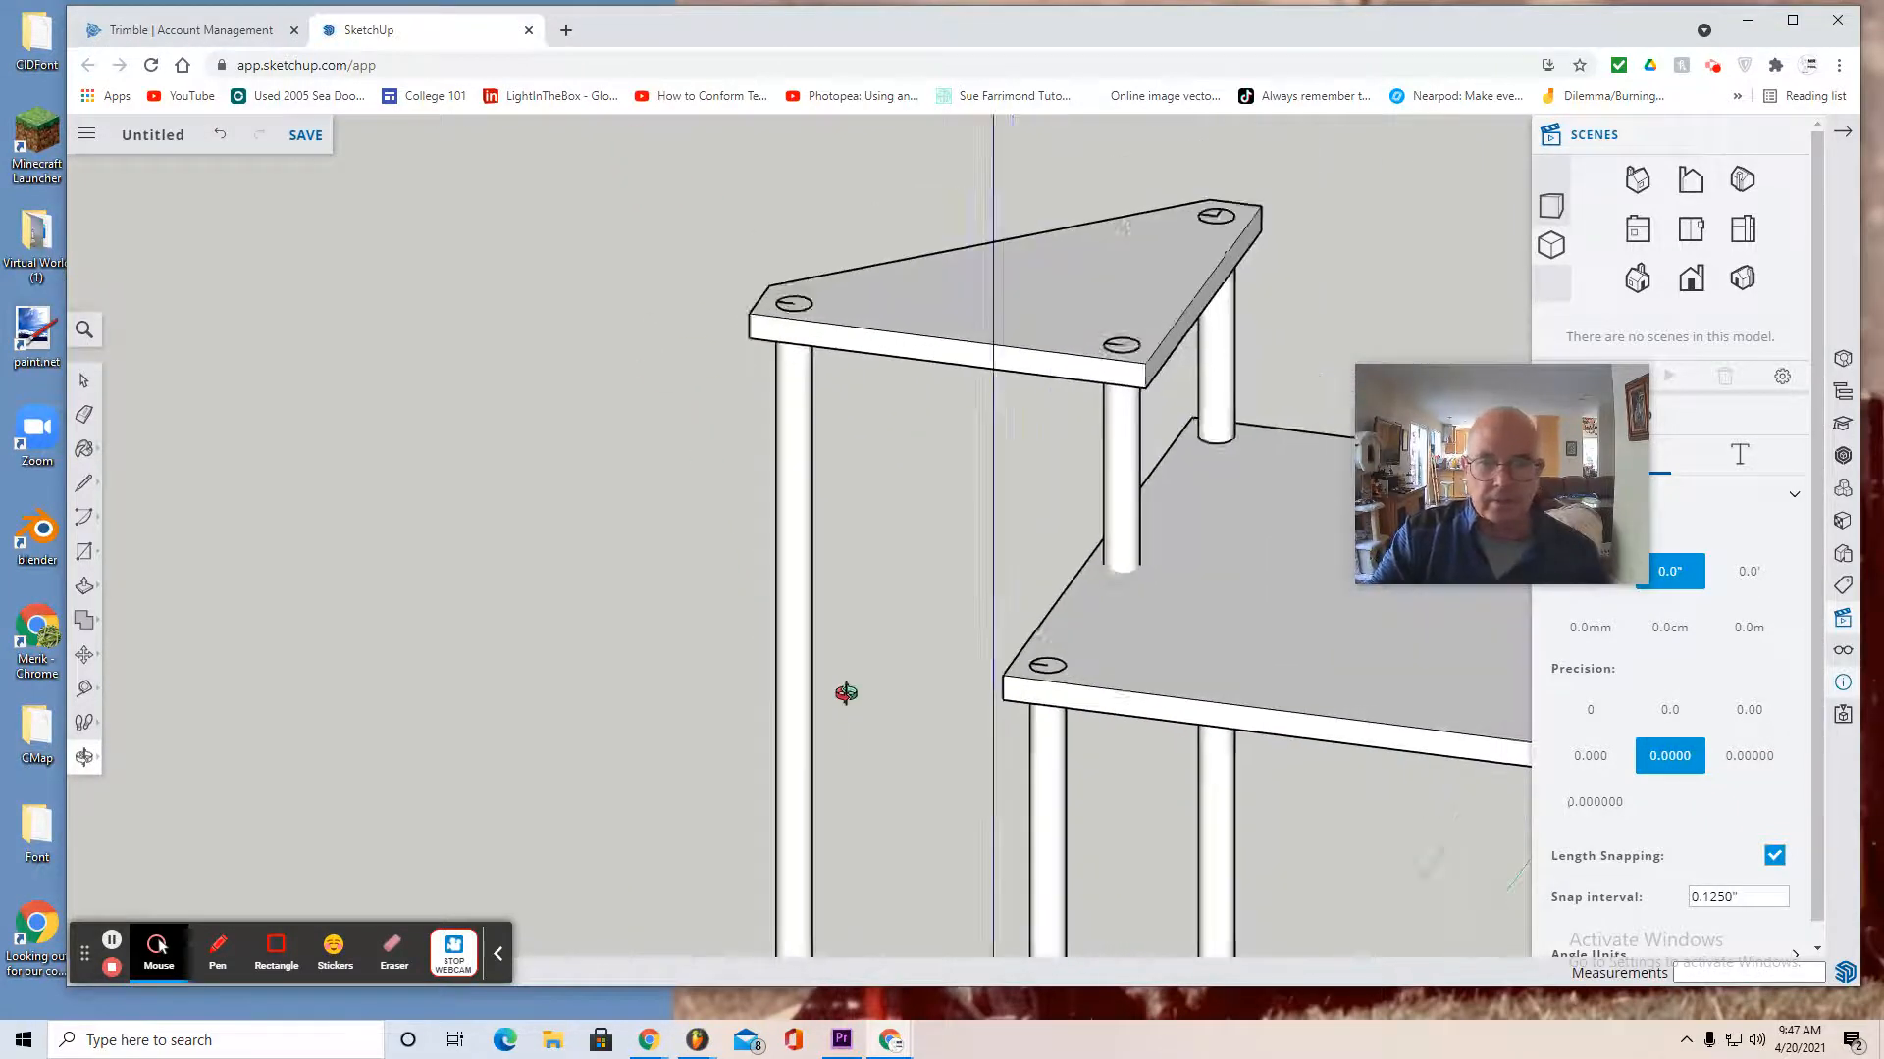
{"action": "left_click", "coordinate": [85, 757]}
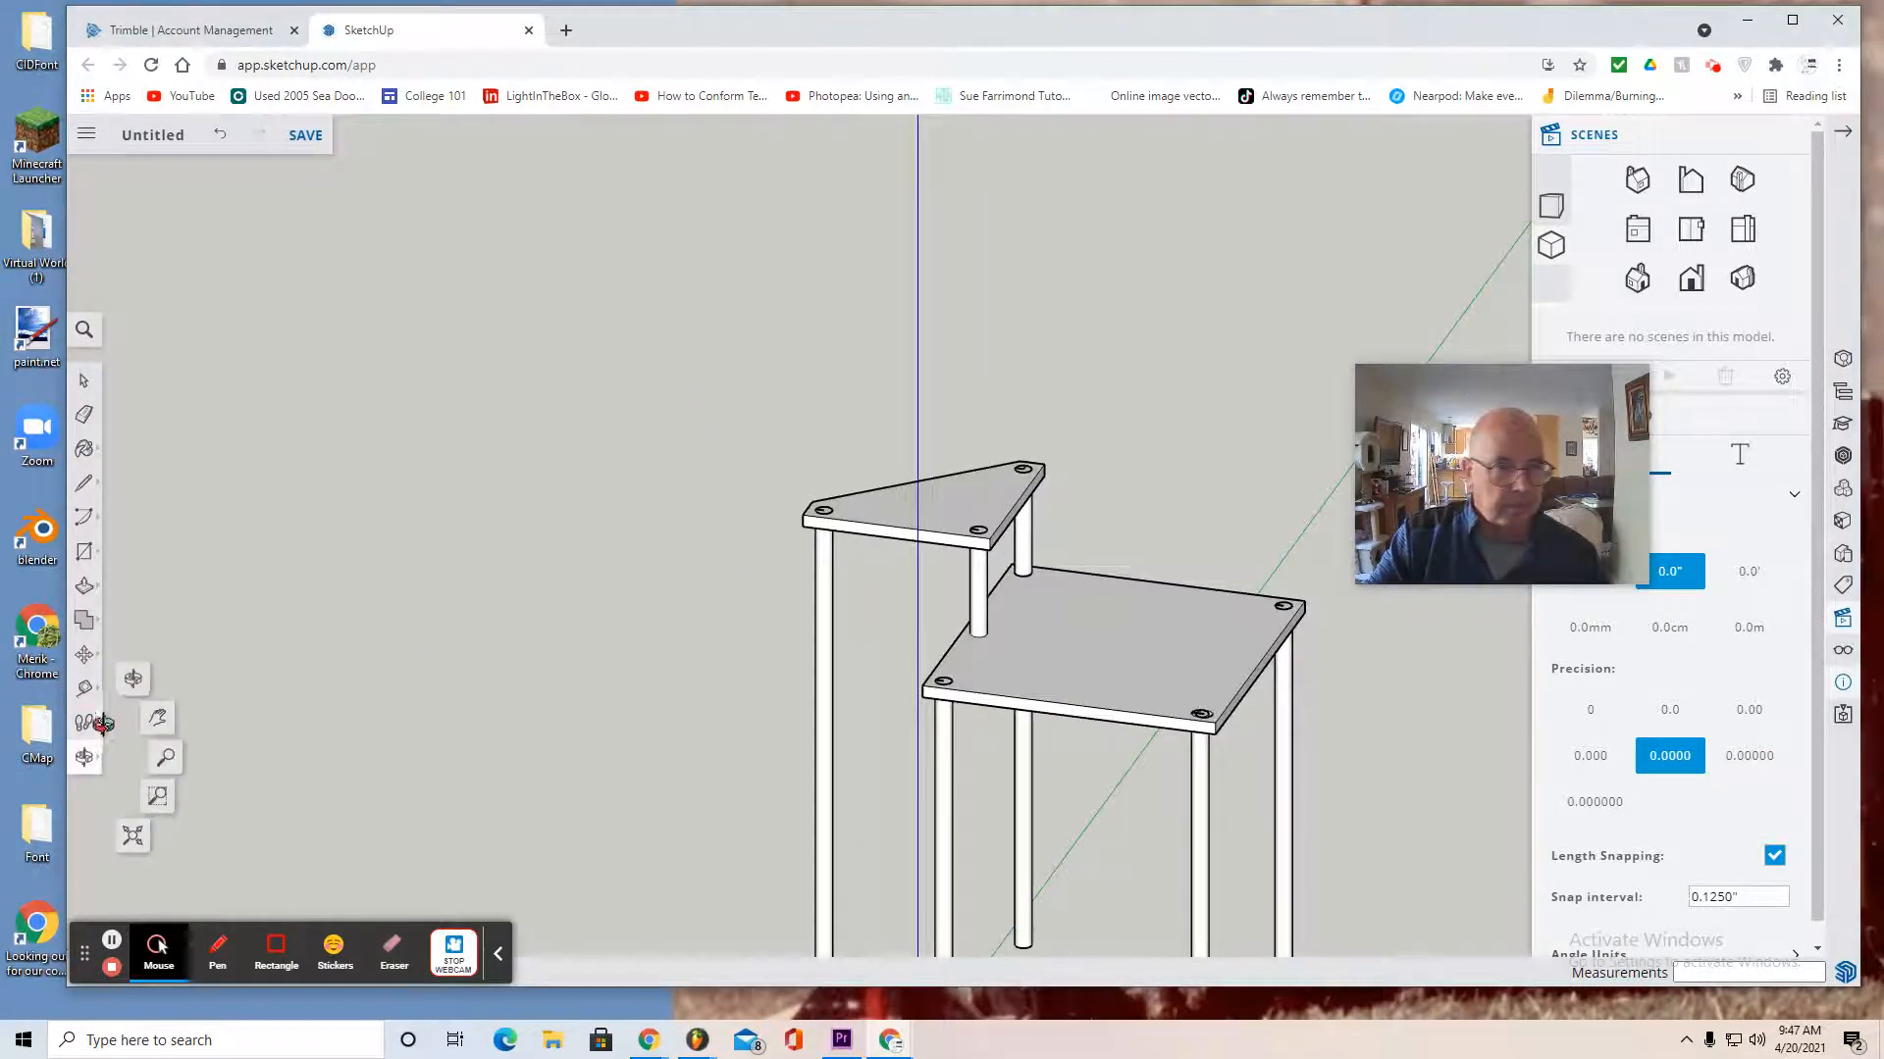
{"action": "left_click", "coordinate": [154, 731]}
{"action": "left_click_drag", "start_coordinate": [665, 766], "coordinate": [487, 561]}
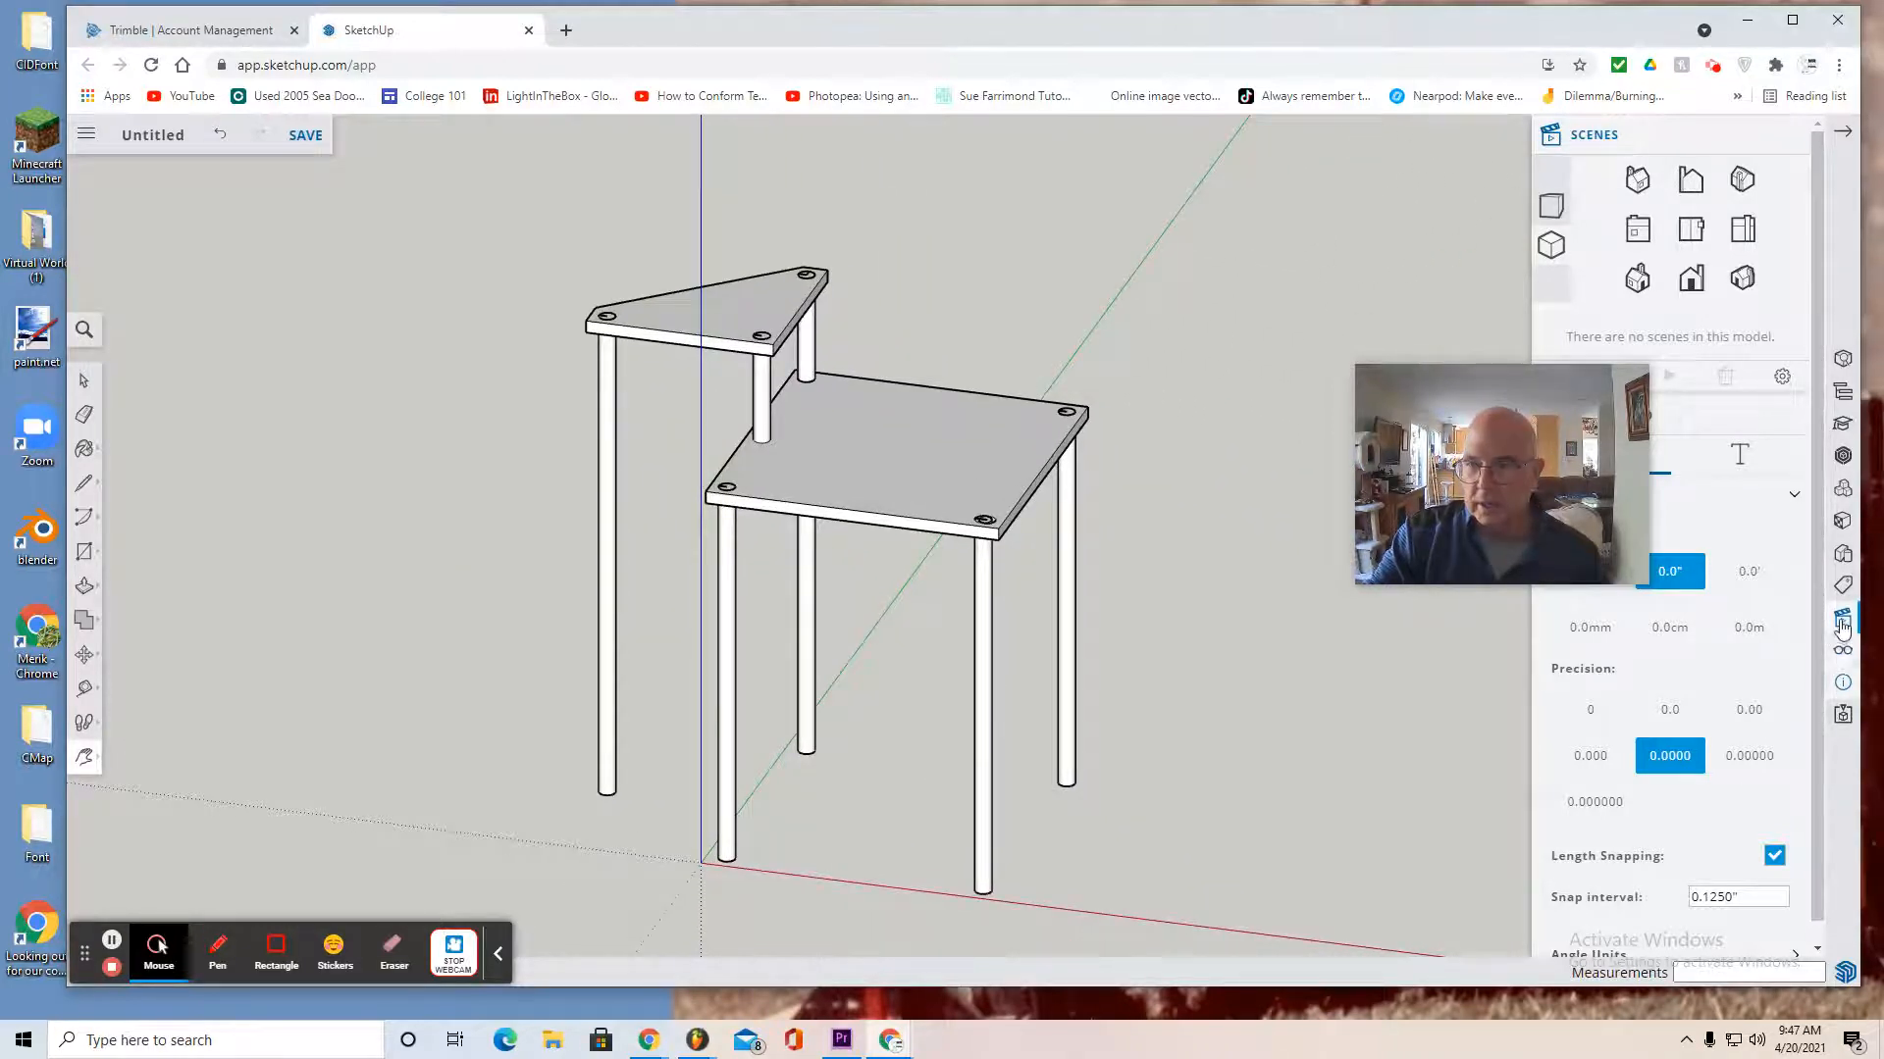
Switch the camera to perspective projection
{"action": "left_click", "coordinate": [1551, 205]}
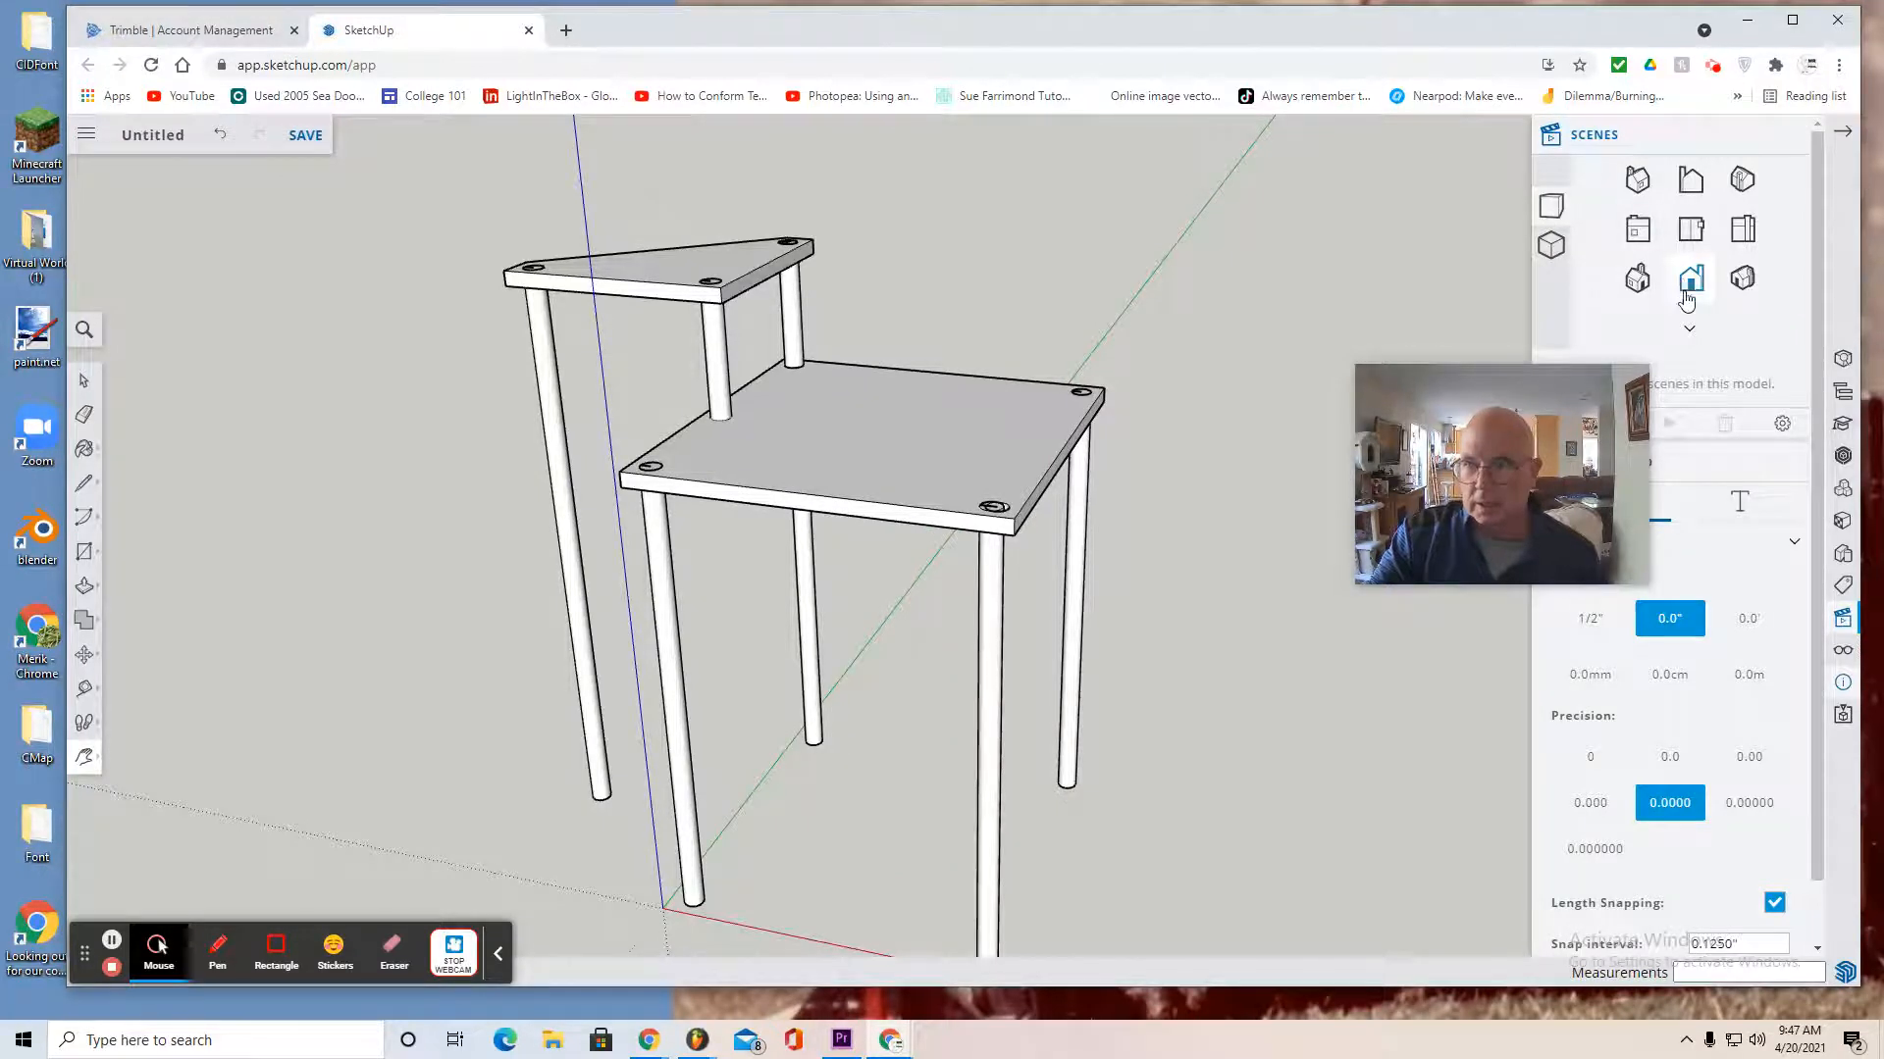
{"action": "left_click", "coordinate": [1528, 398]}
{"action": "left_click_drag", "start_coordinate": [1529, 398], "coordinate": [1317, 328]}
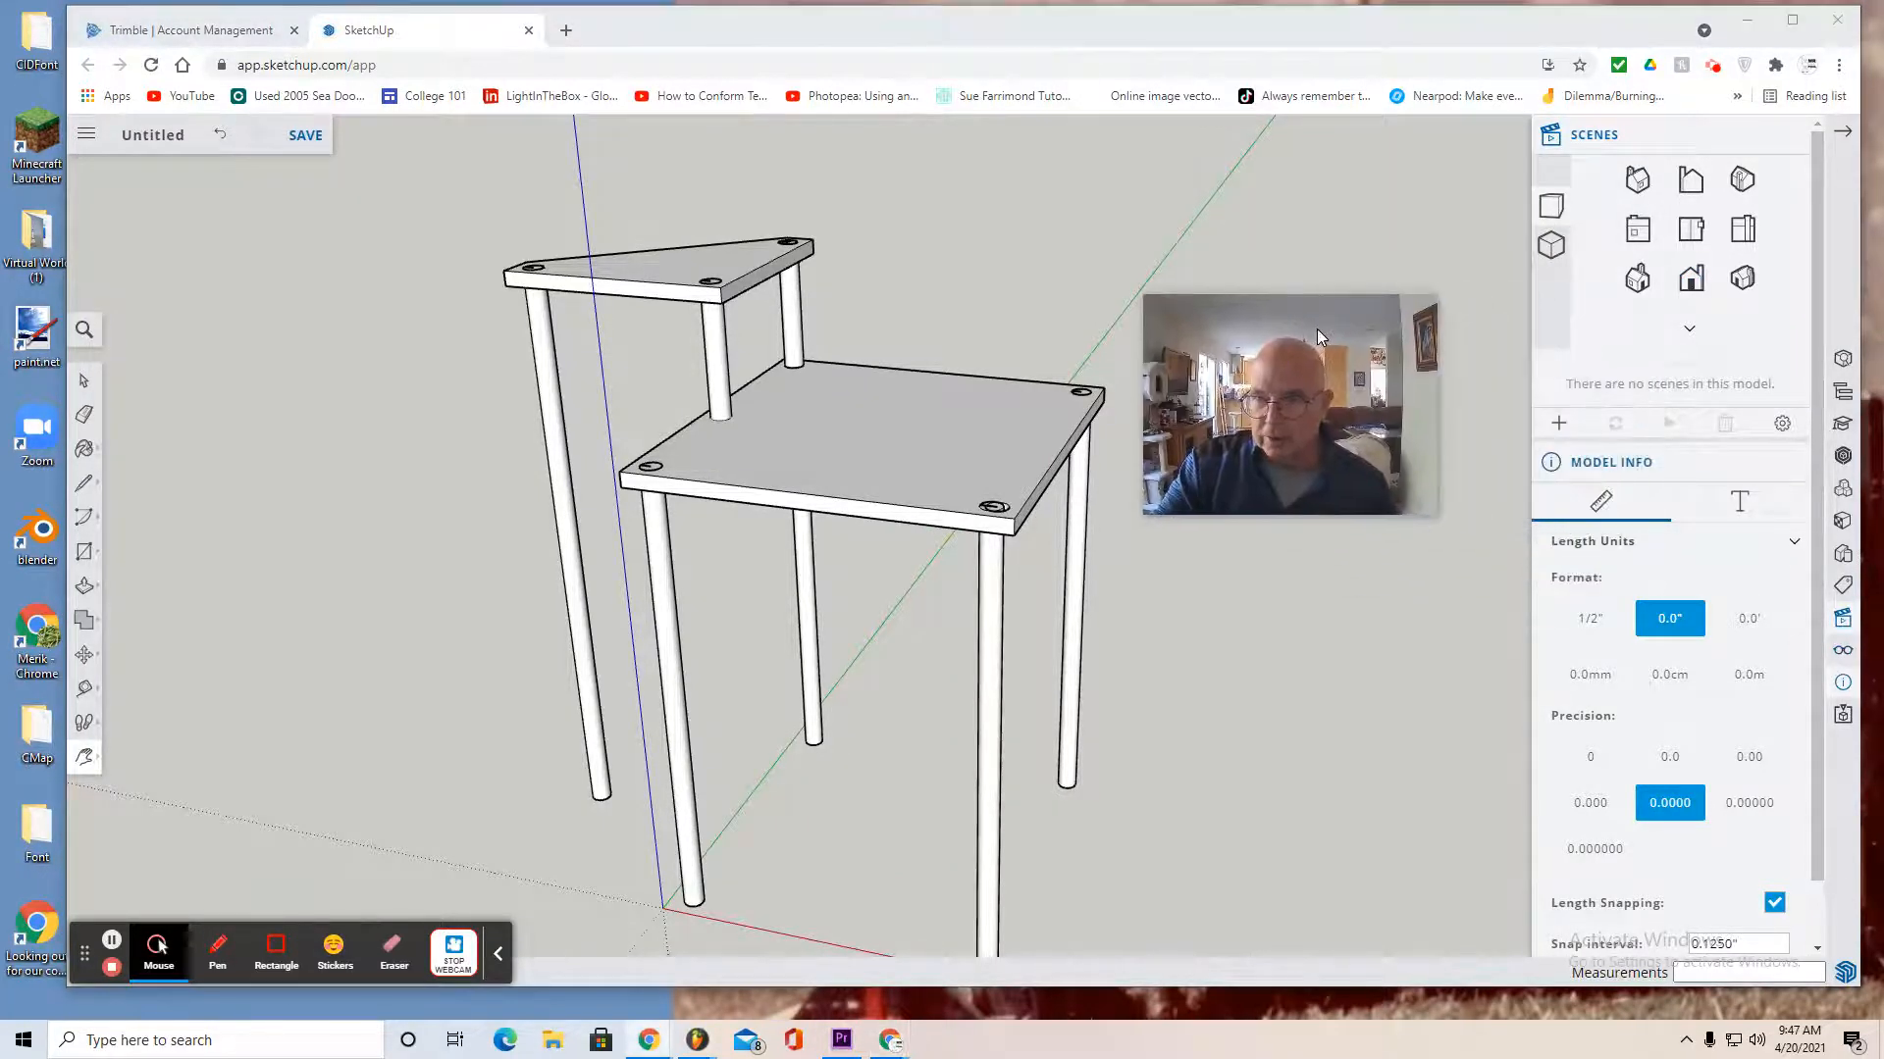
Hide the model axes and turn on shadows with the time of day set to 8:54 am
{"action": "left_click", "coordinate": [1843, 659]}
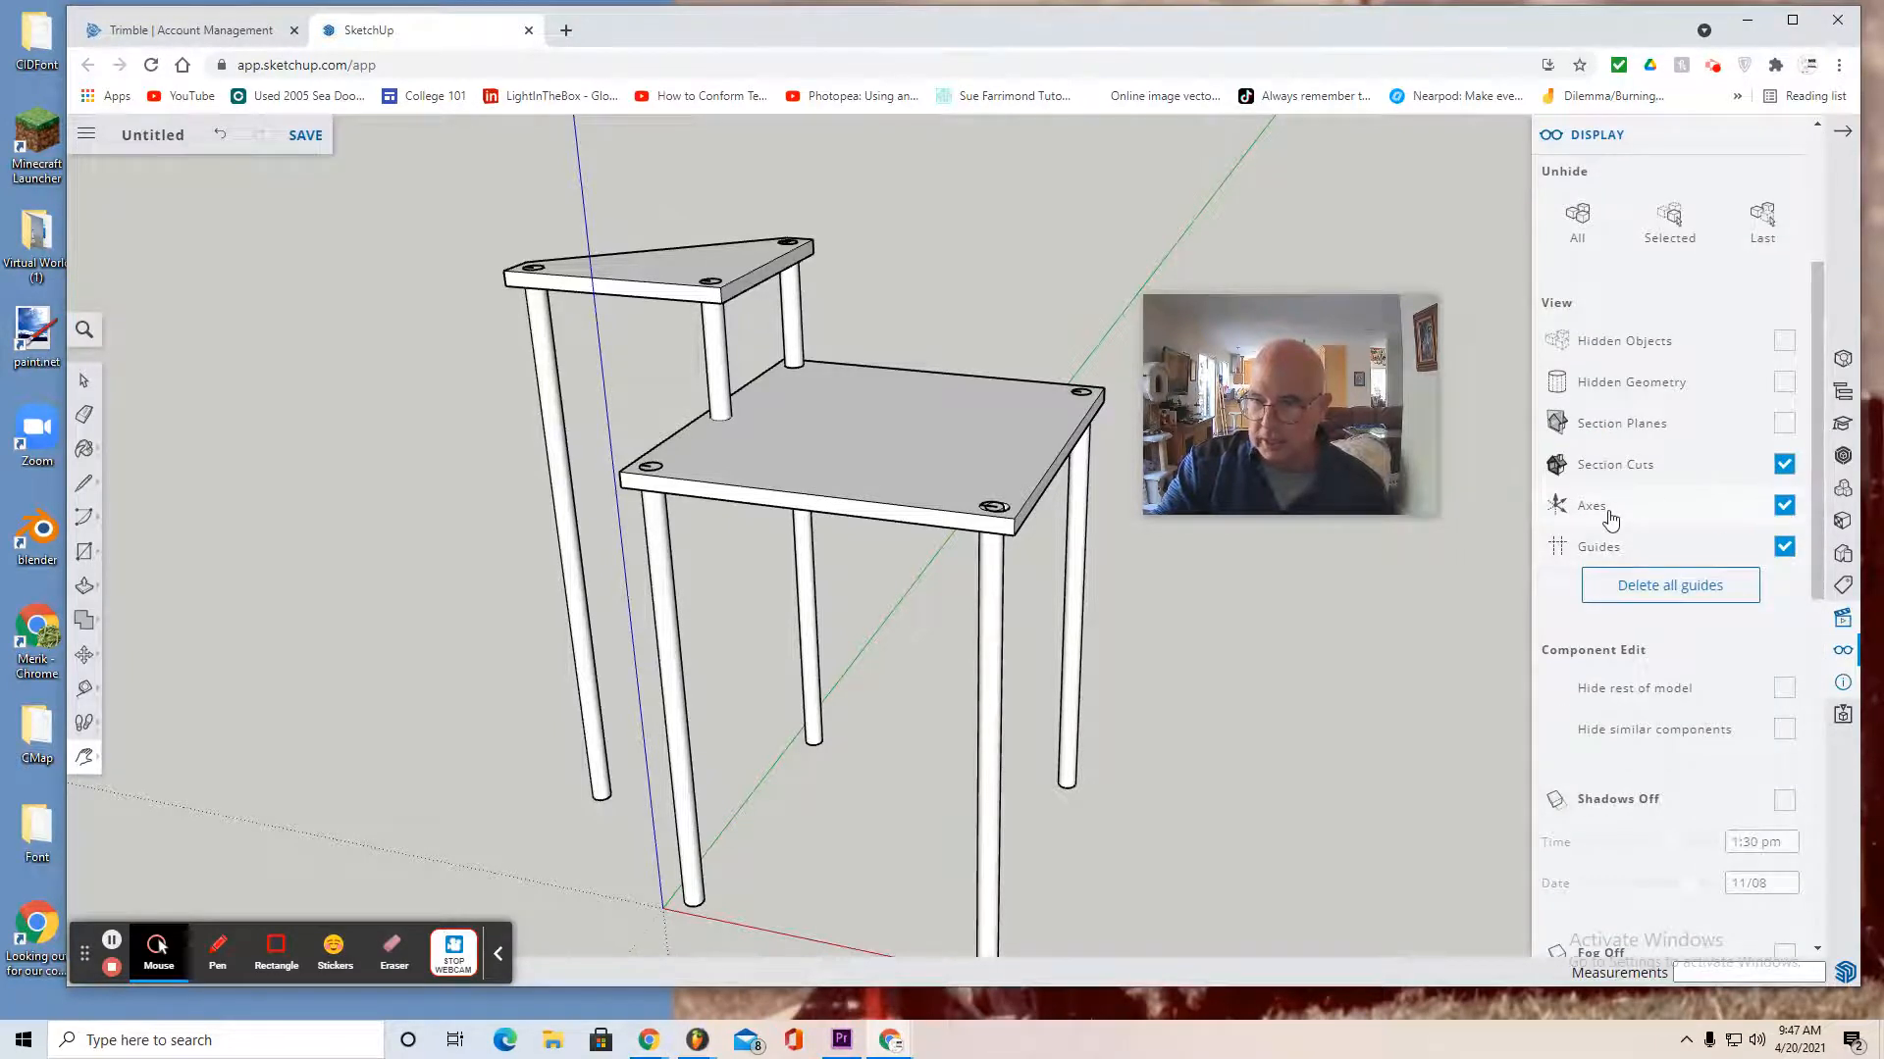
{"action": "left_click", "coordinate": [1784, 506]}
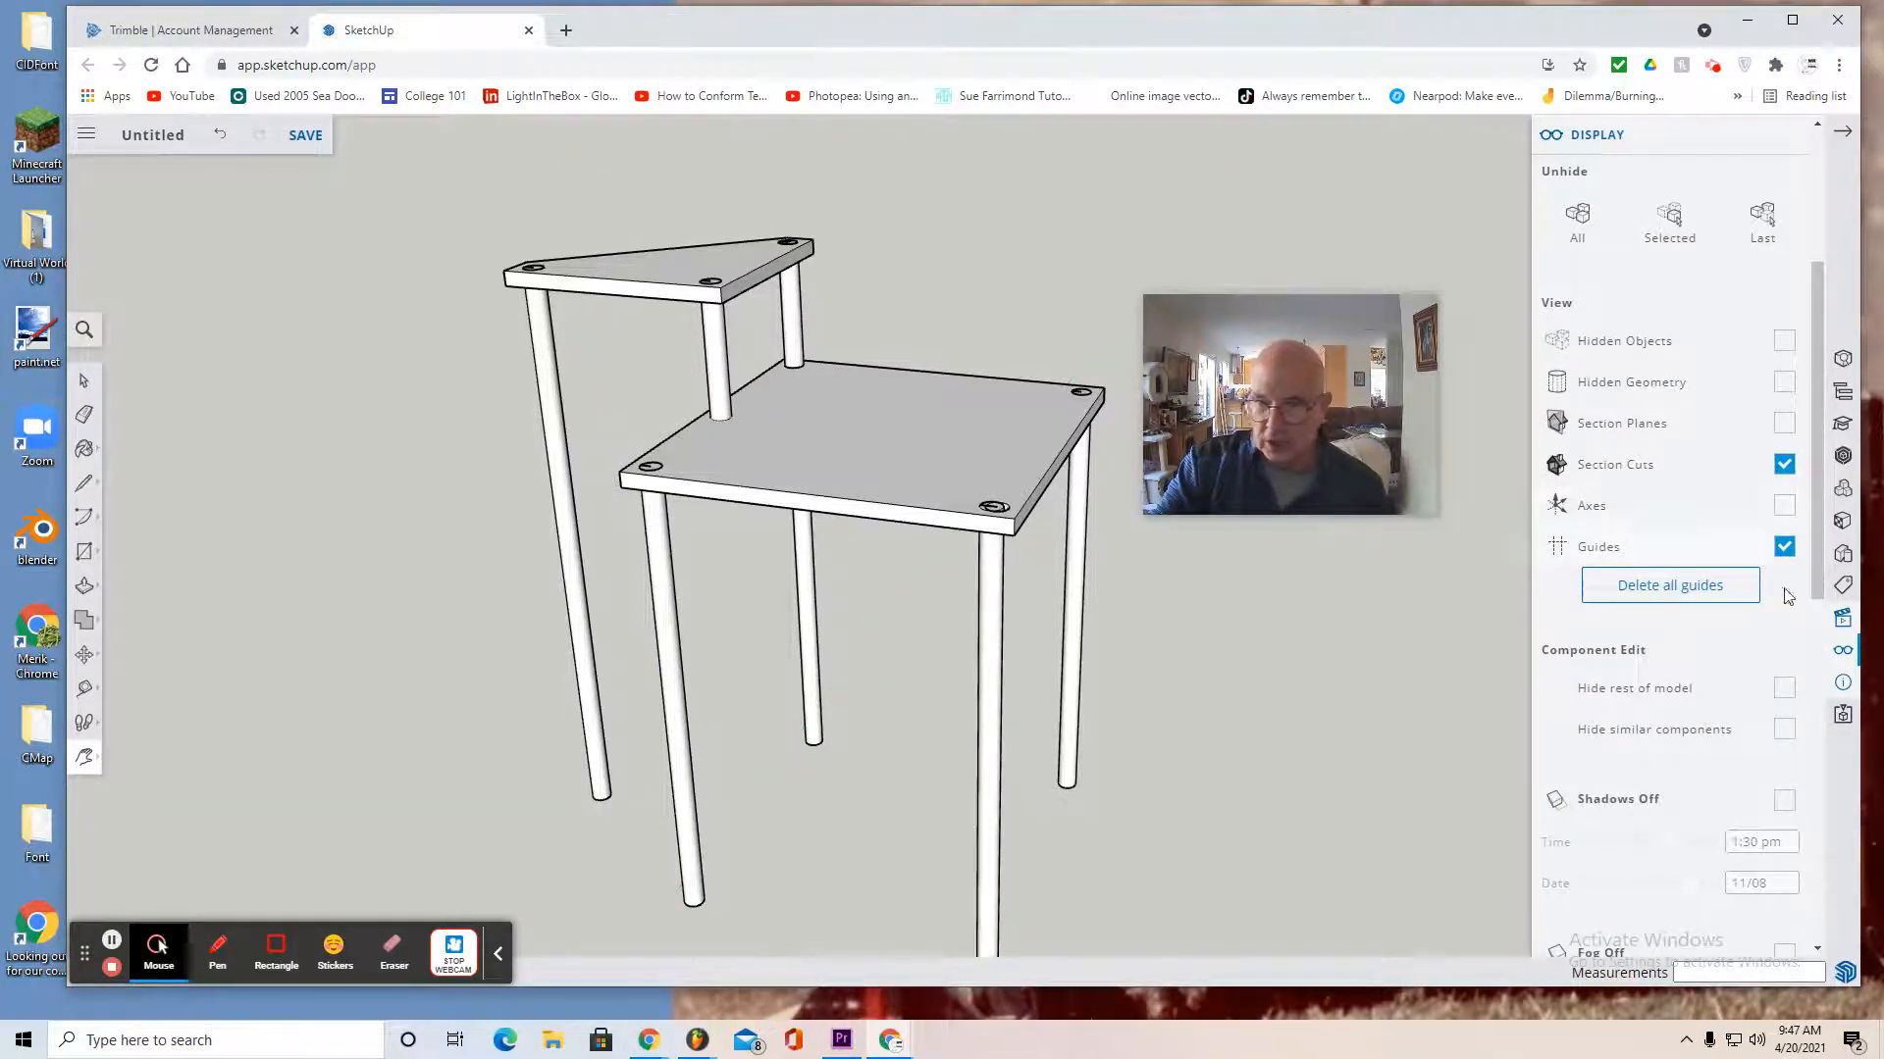
{"action": "left_click", "coordinate": [1784, 801]}
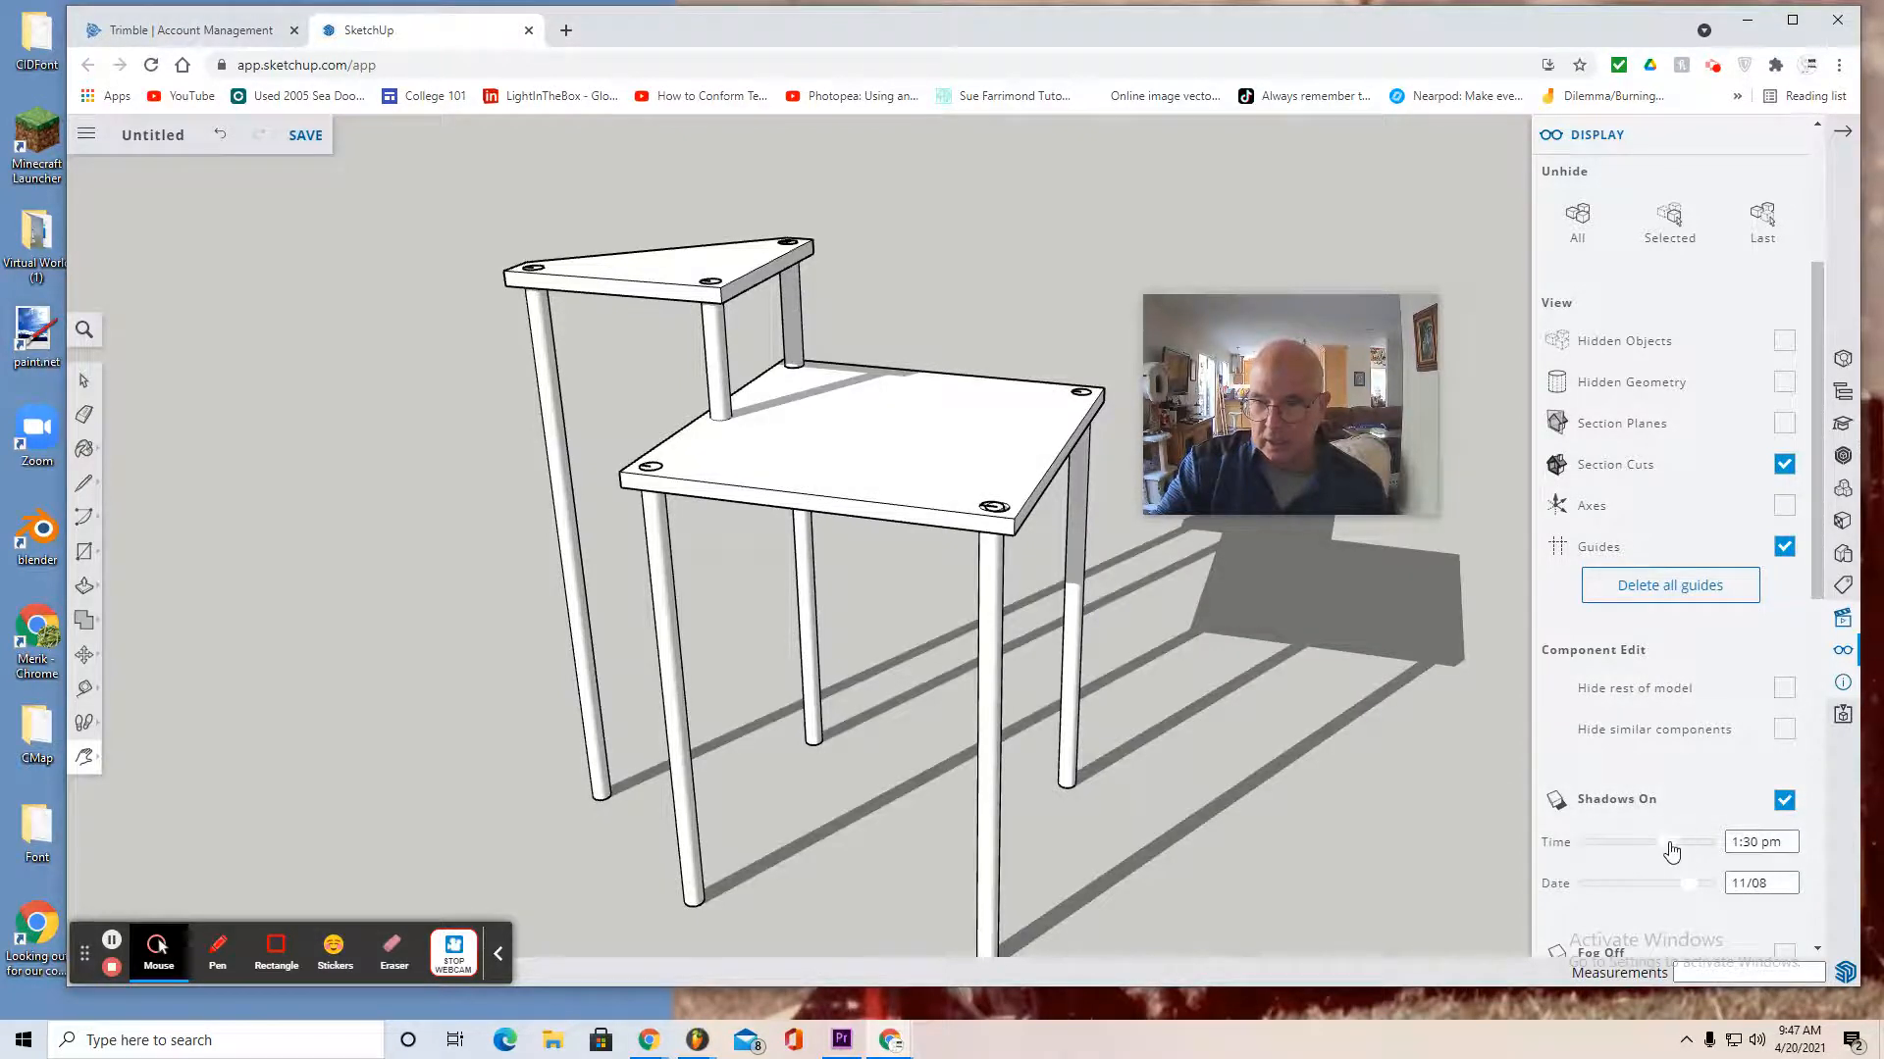
{"action": "left_click_drag", "start_coordinate": [1671, 850], "coordinate": [1619, 853]}
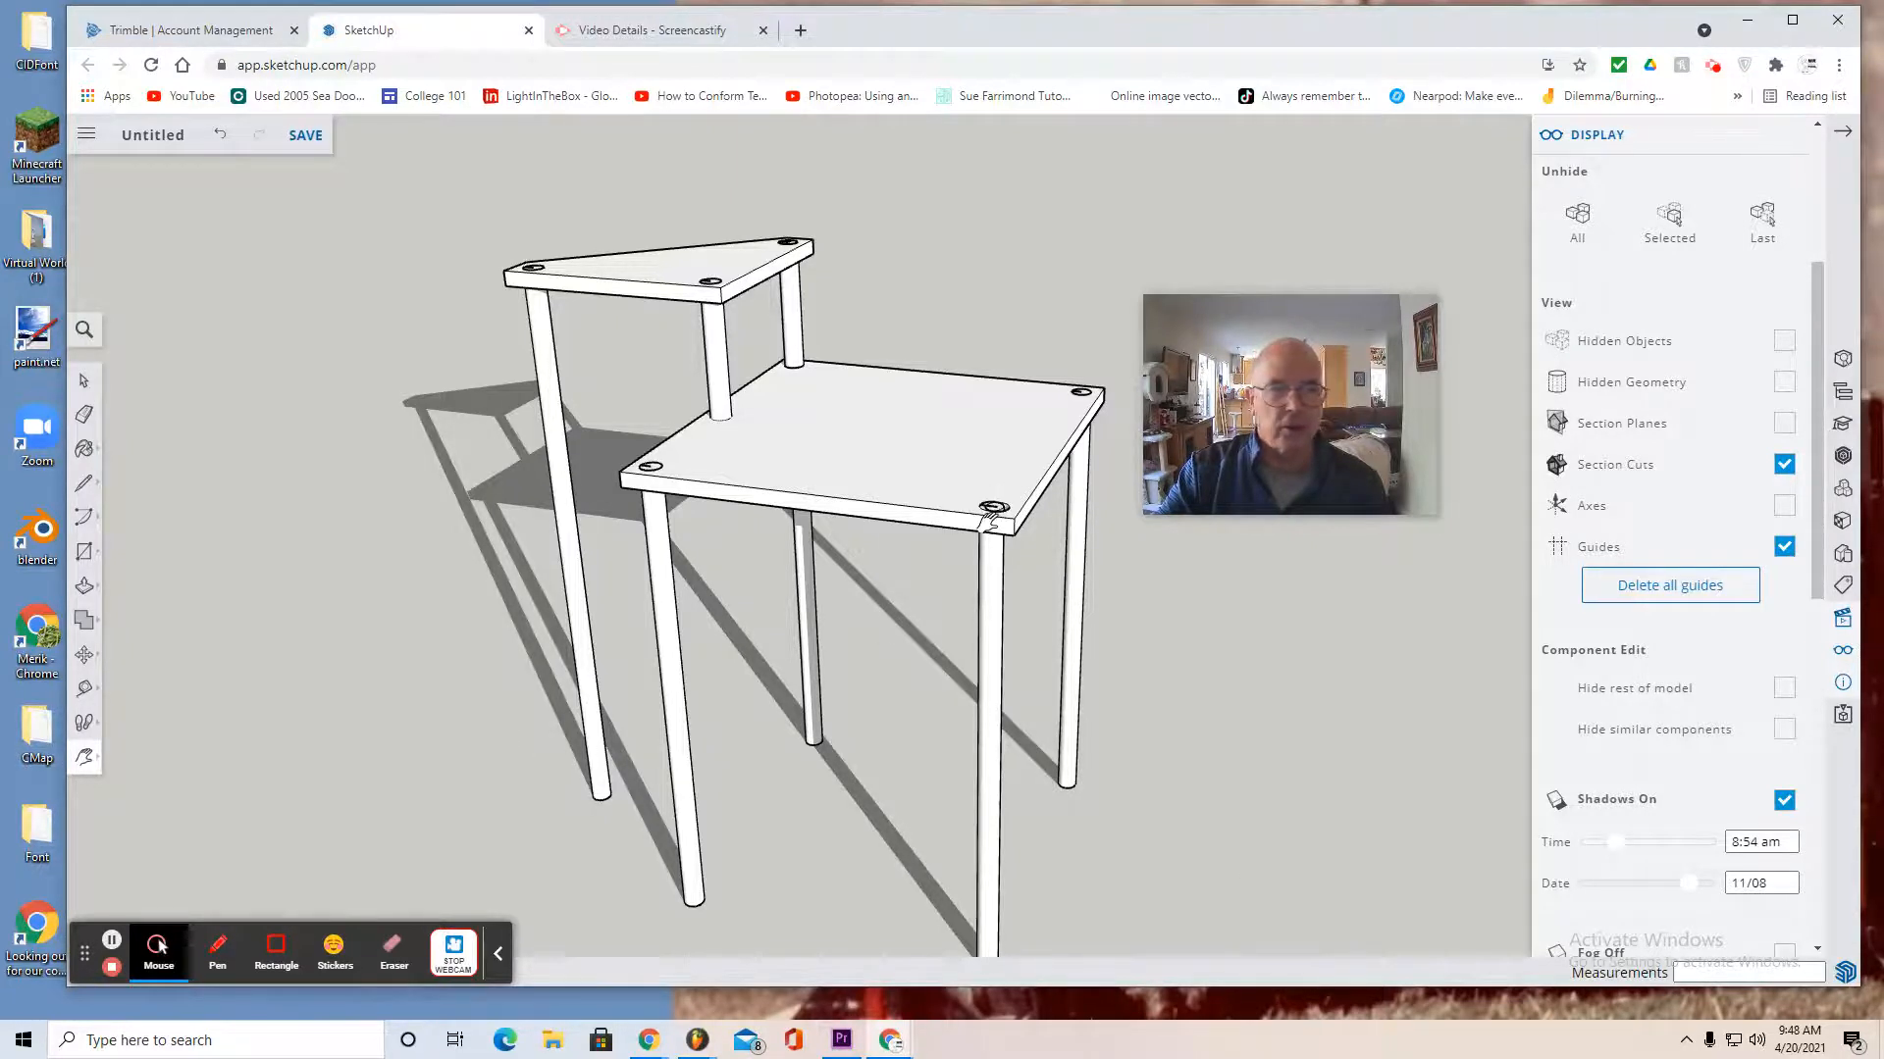
Shift the misaligned pole at the main platform's front corner so its top is centered in the hole
{"action": "scroll", "coordinate": [993, 503], "scroll_direction": "up", "scroll_amount": 5}
{"action": "scroll", "coordinate": [994, 496], "scroll_direction": "up", "scroll_amount": 2}
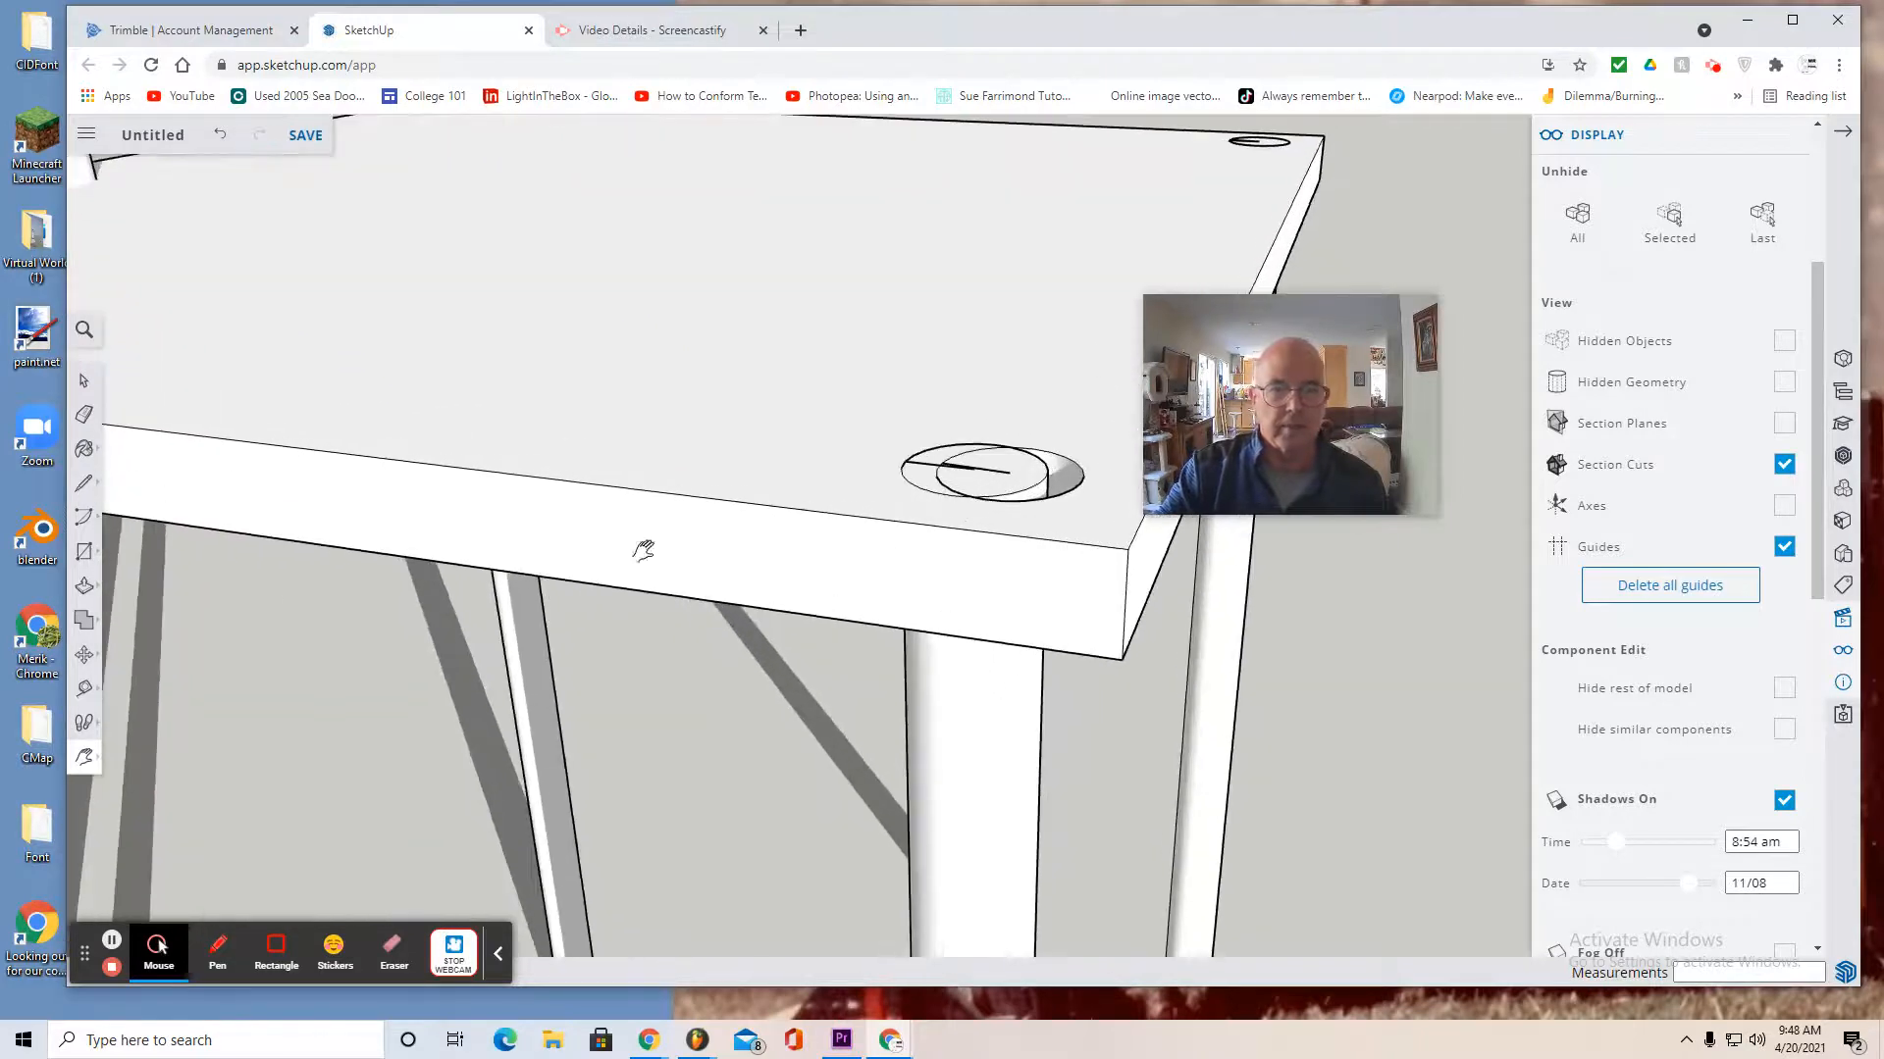
{"action": "left_click", "coordinate": [134, 615]}
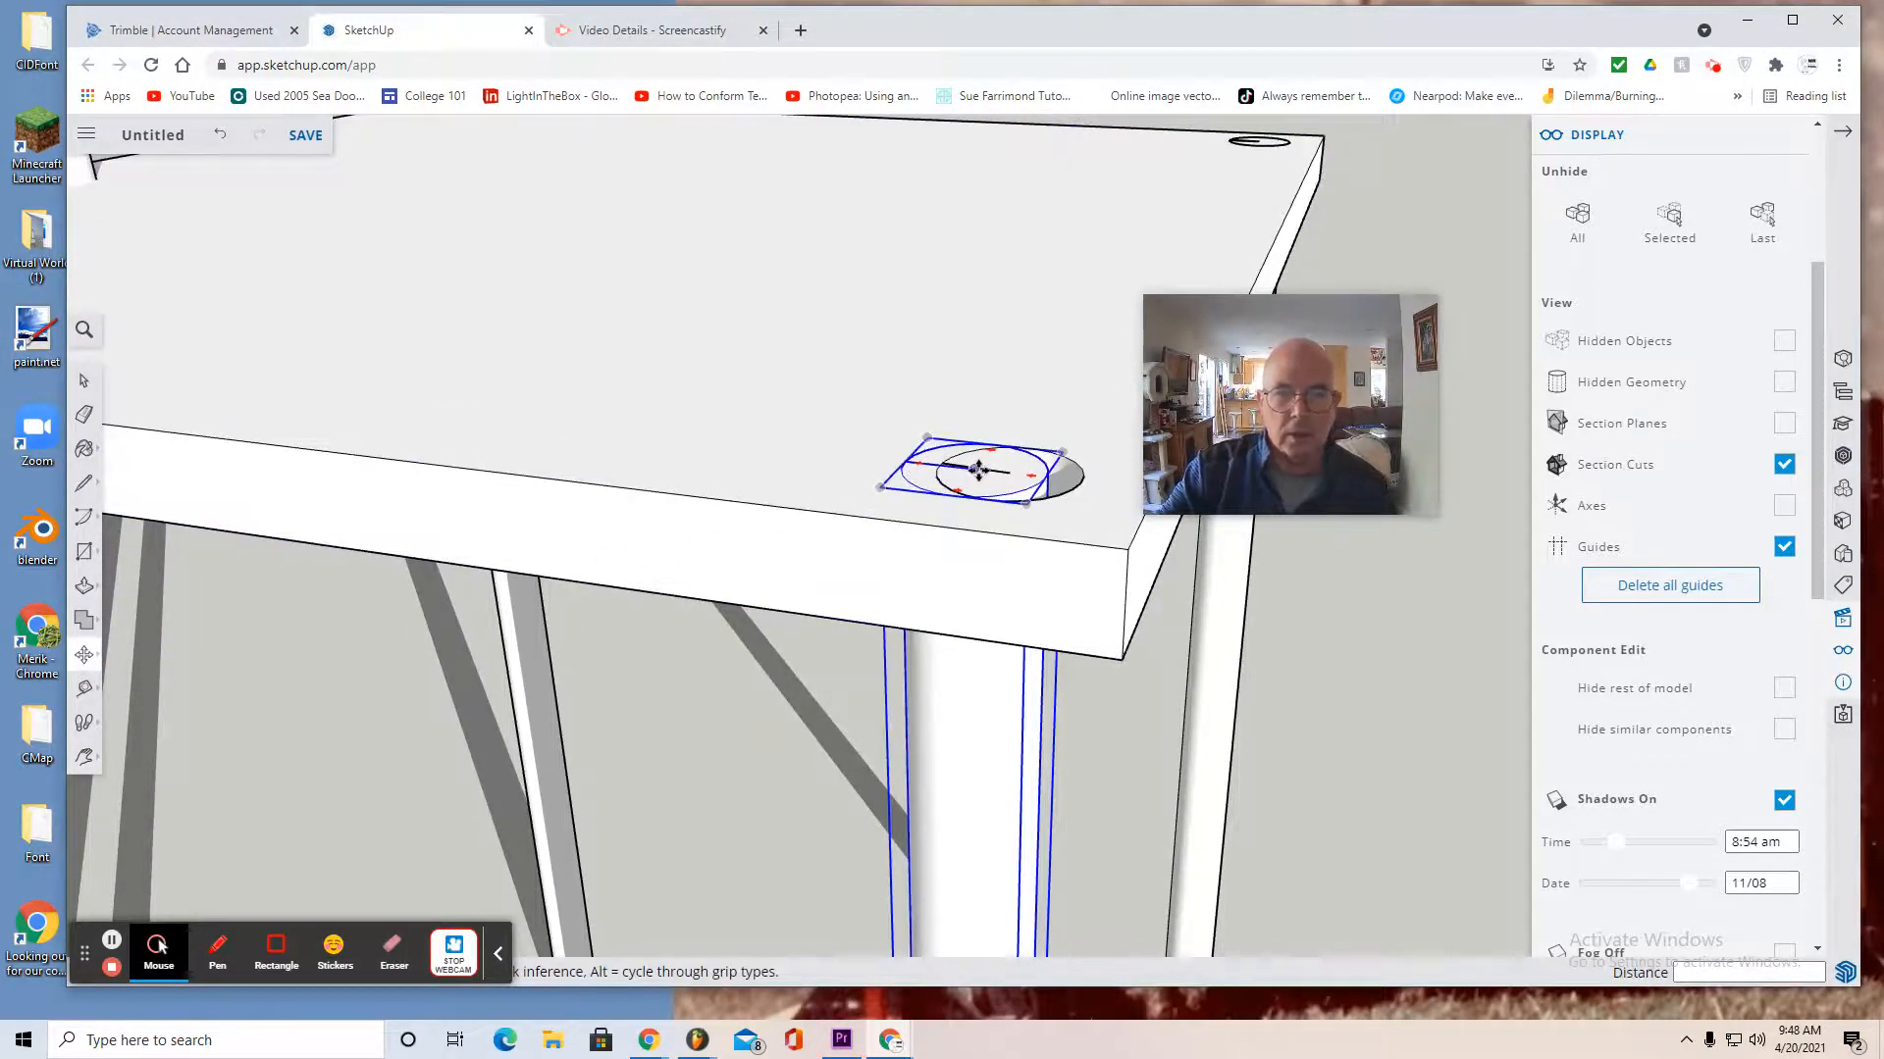
{"action": "scroll", "coordinate": [967, 468], "scroll_direction": "up", "scroll_amount": 2}
{"action": "left_click_drag", "start_coordinate": [963, 468], "coordinate": [1037, 475]}
{"action": "scroll", "coordinate": [1053, 545], "scroll_direction": "down", "scroll_amount": 2}
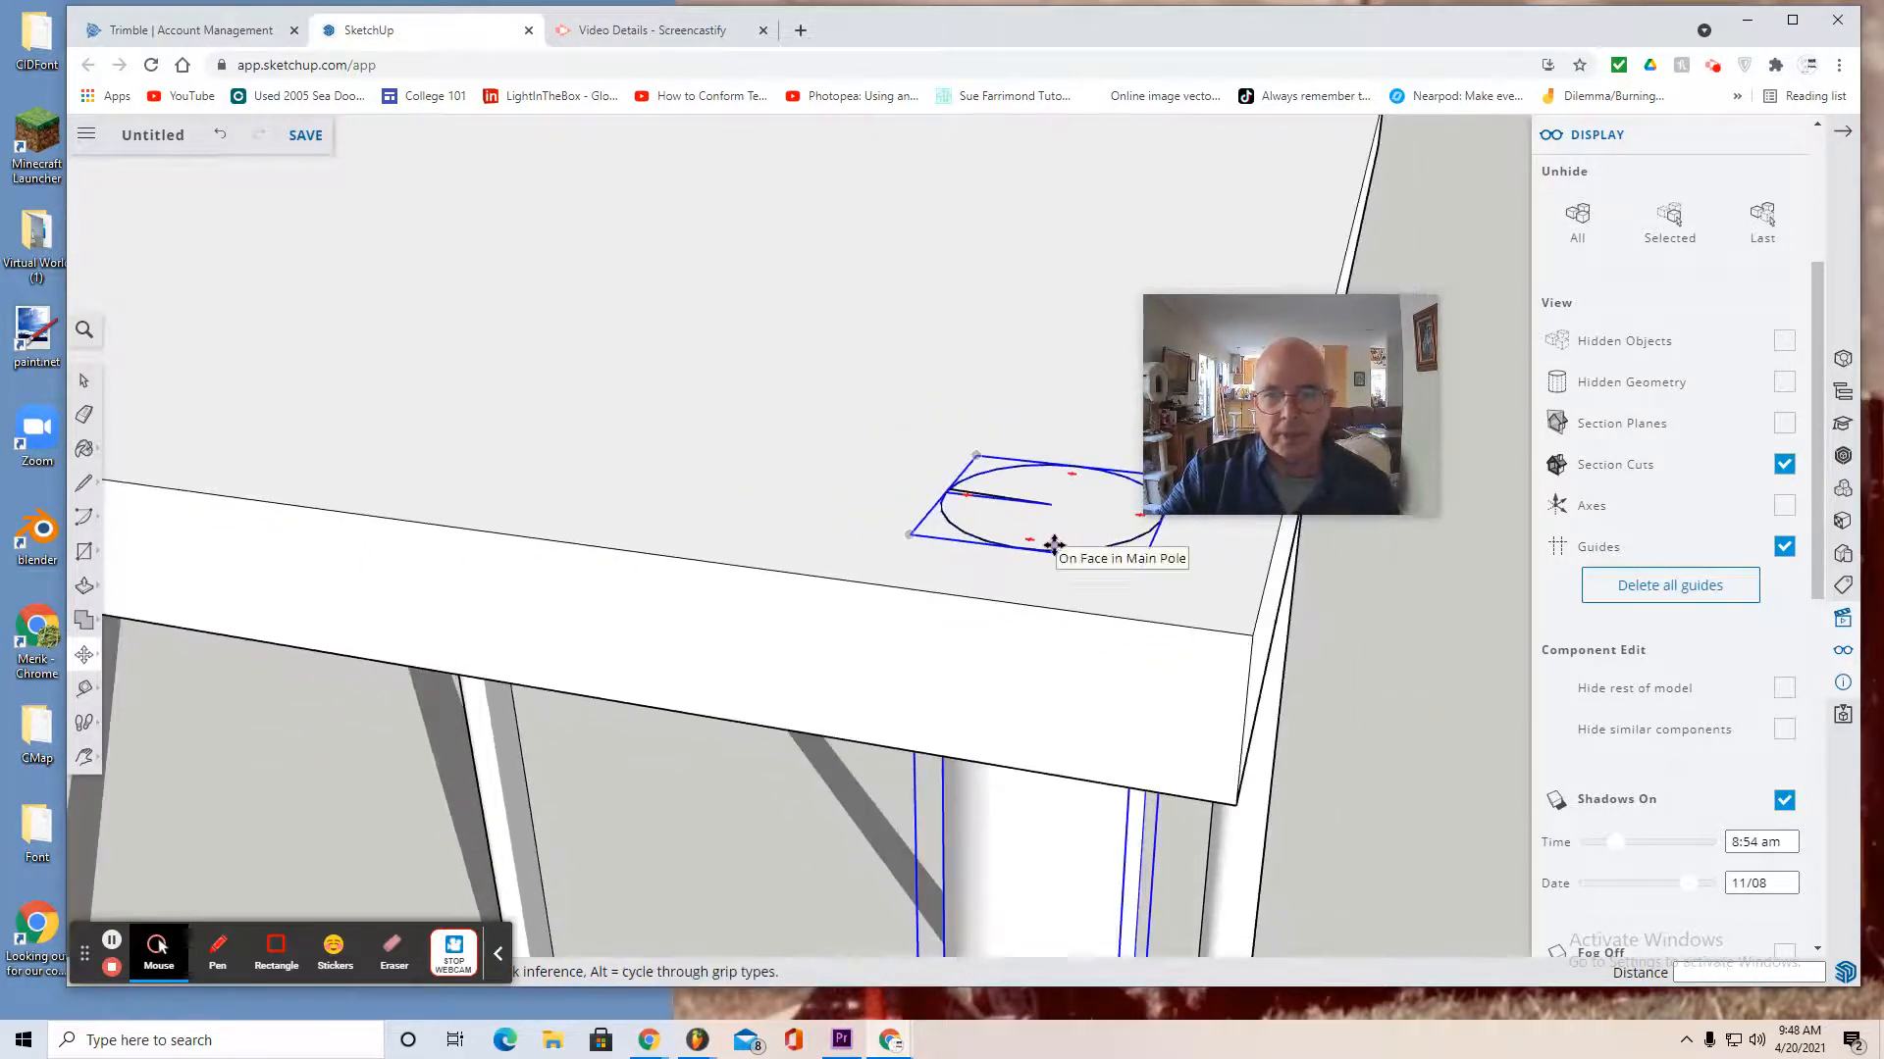
{"action": "left_click_drag", "start_coordinate": [1348, 382], "coordinate": [1375, 240]}
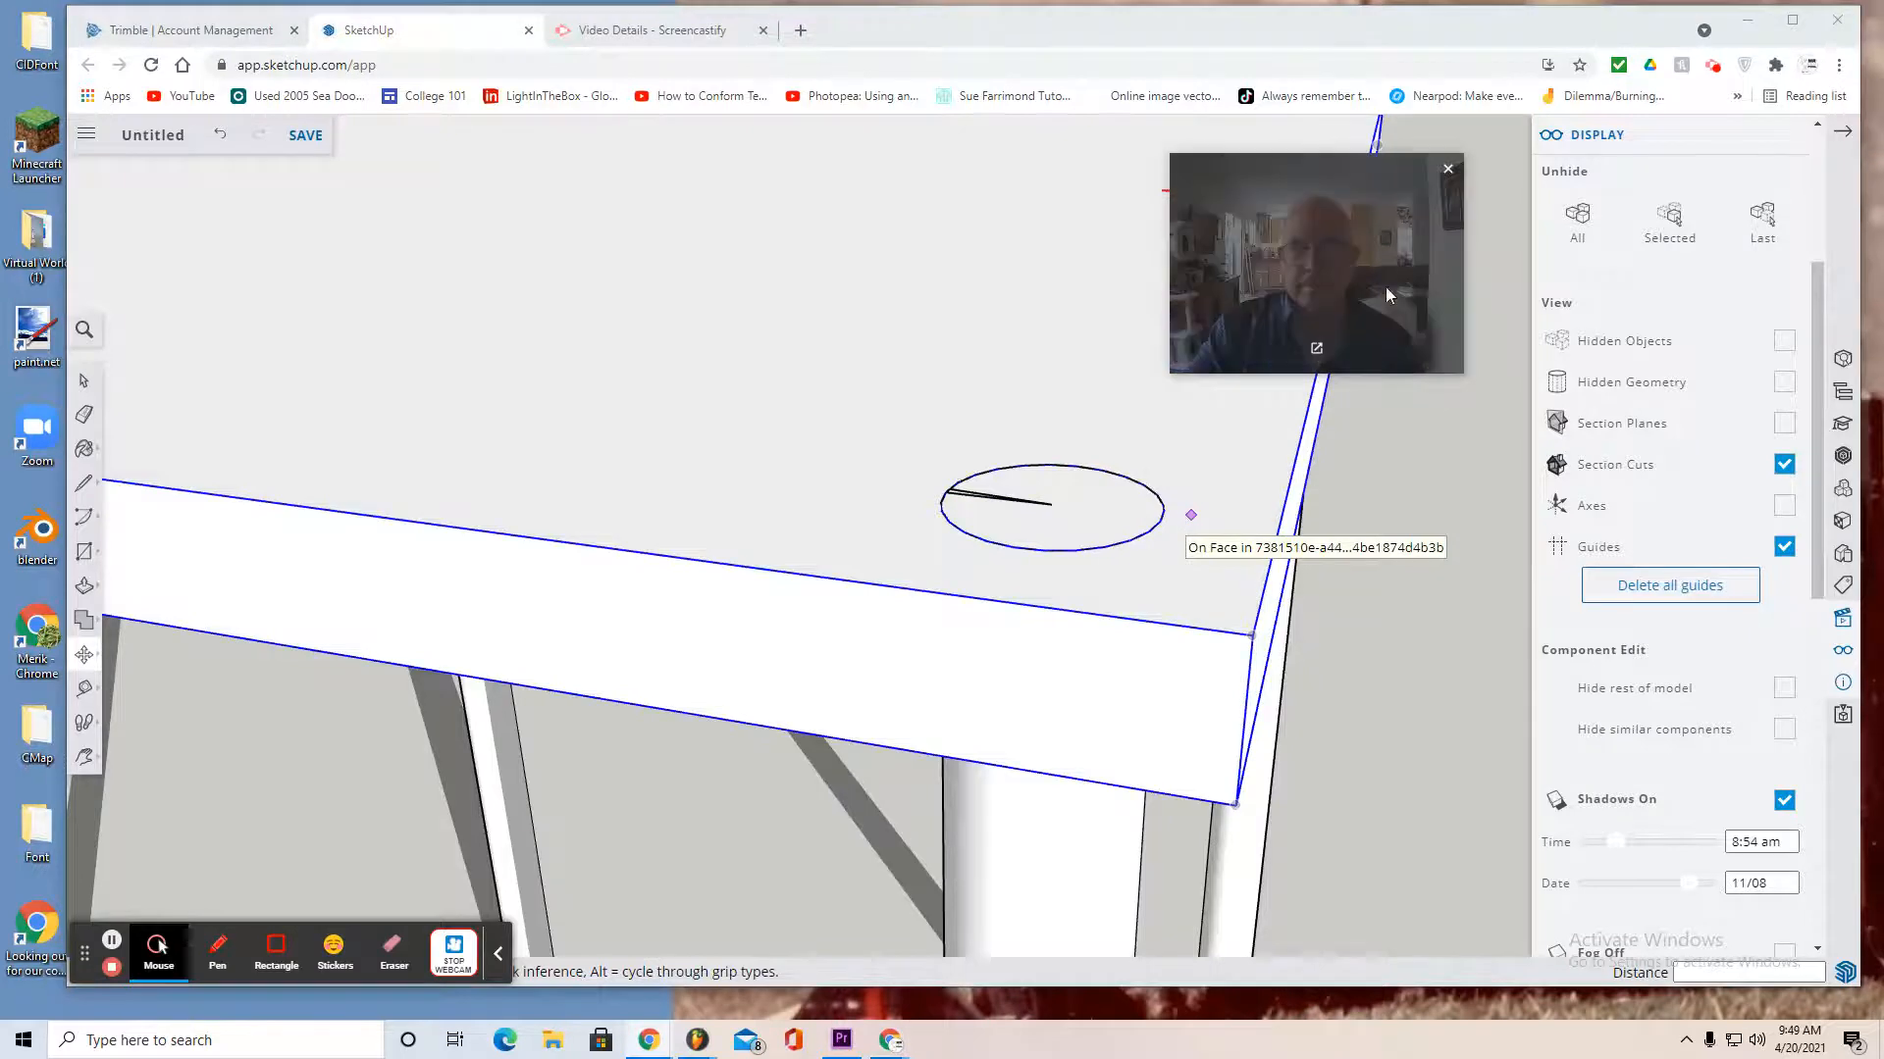
Make all platforms and poles one component named Platform Assembly, with gluing set to Any, and save the model
{"action": "scroll", "coordinate": [500, 770], "scroll_direction": "down", "scroll_amount": 5}
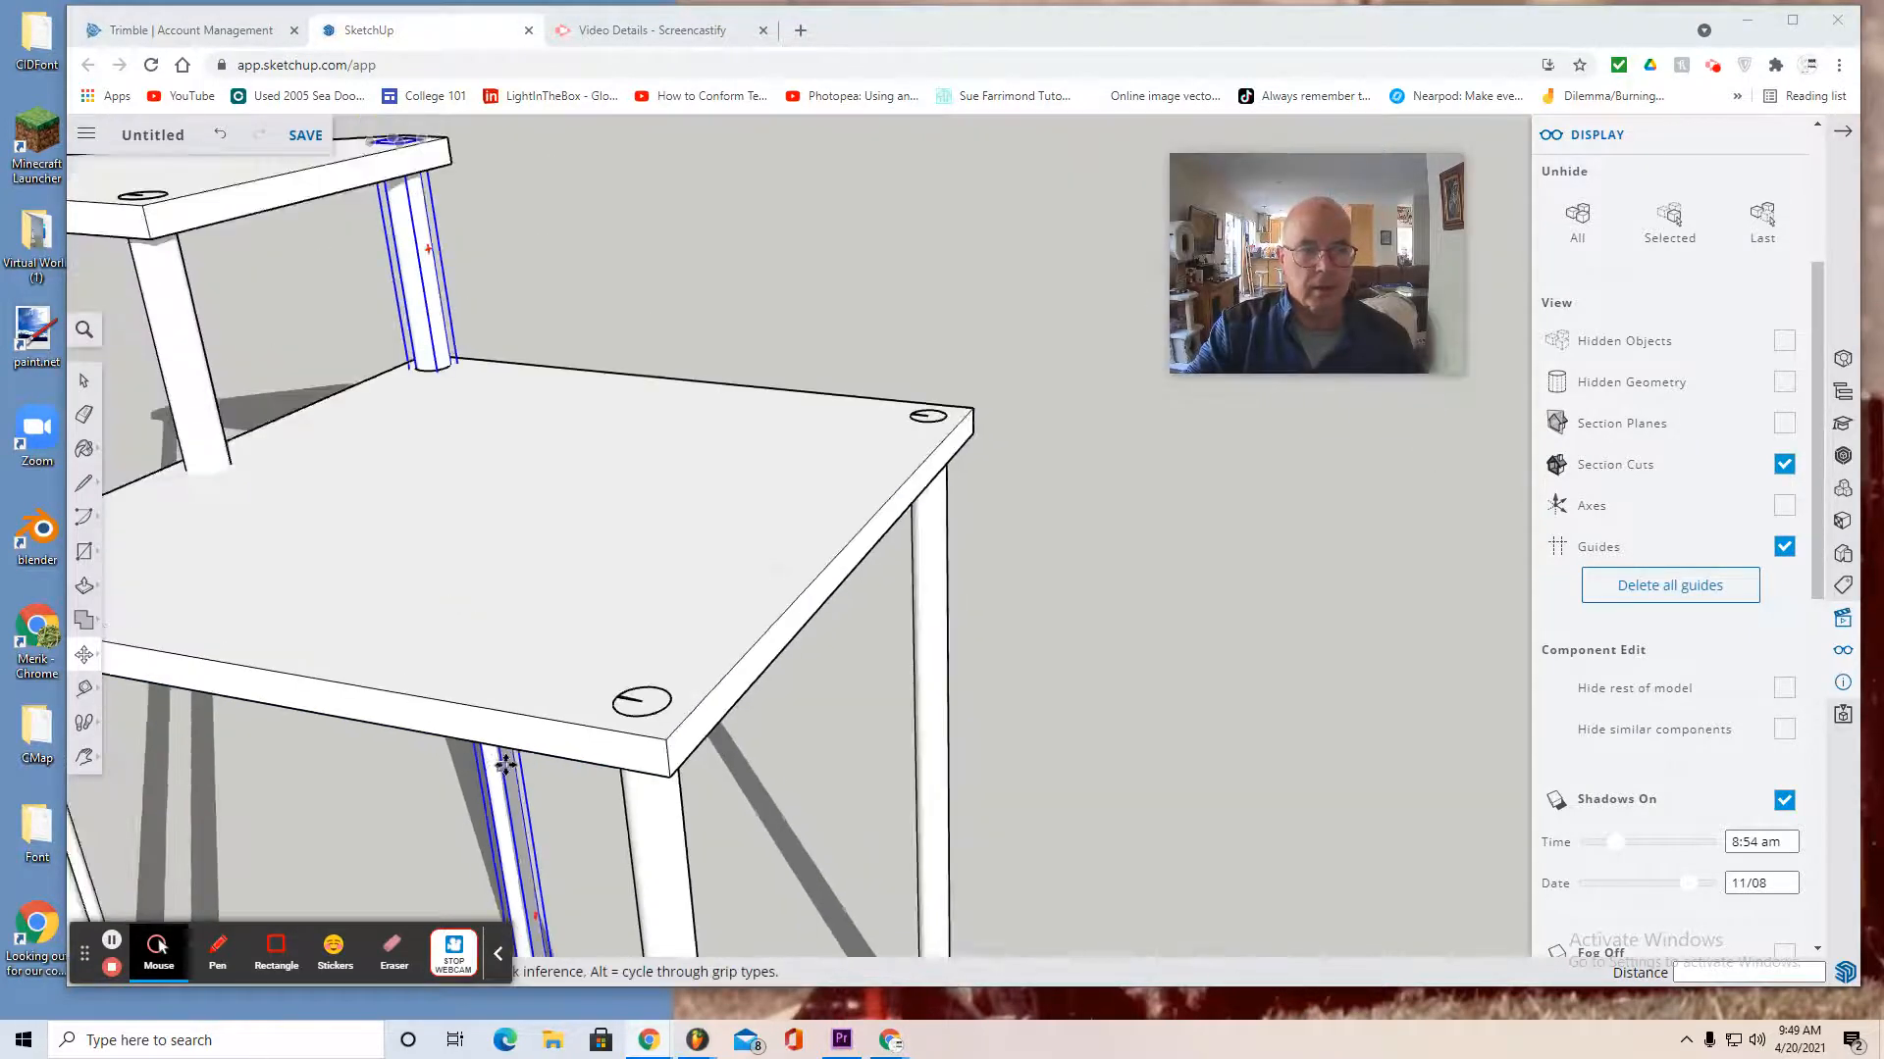
{"action": "scroll", "coordinate": [506, 765], "scroll_direction": "down", "scroll_amount": 1}
{"action": "left_click", "coordinate": [85, 756]}
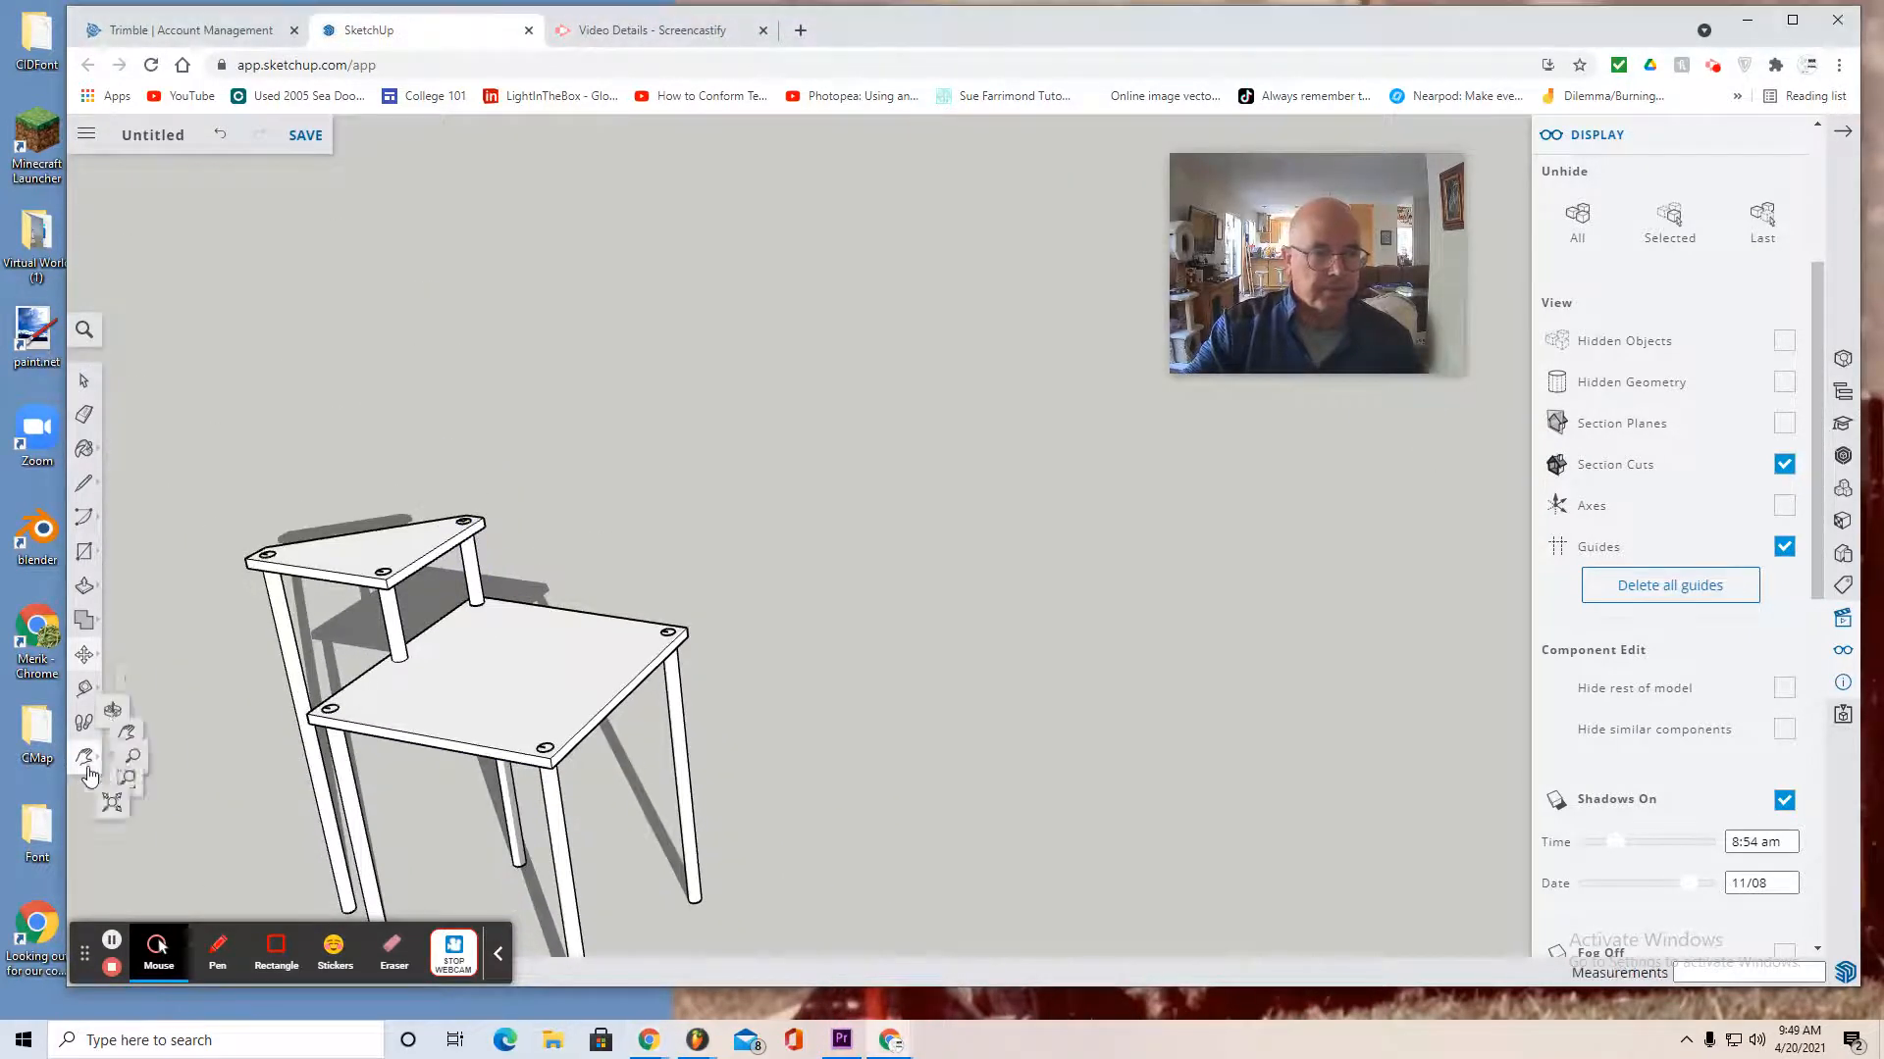
{"action": "left_click", "coordinate": [155, 719]}
{"action": "left_click_drag", "start_coordinate": [314, 703], "coordinate": [708, 471]}
{"action": "scroll", "coordinate": [1063, 609], "scroll_direction": "up", "scroll_amount": 4}
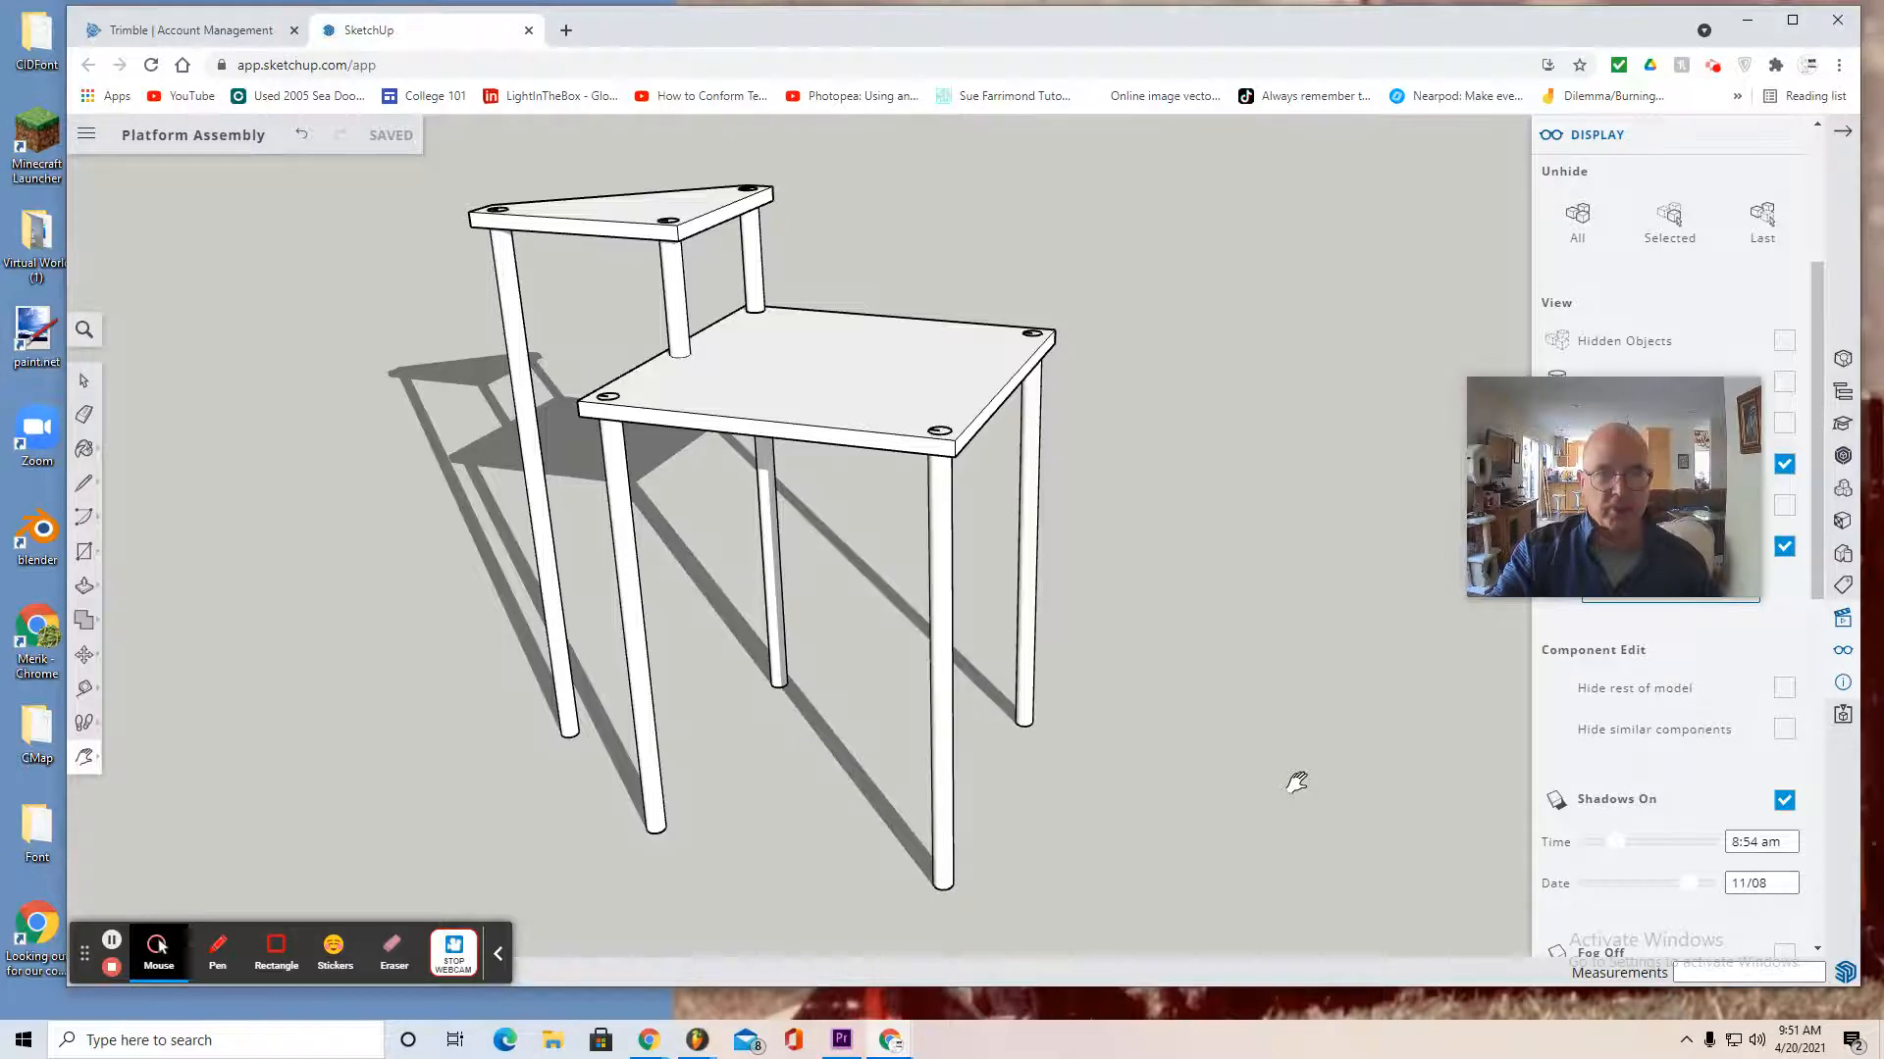
{"action": "left_click", "coordinate": [83, 379]}
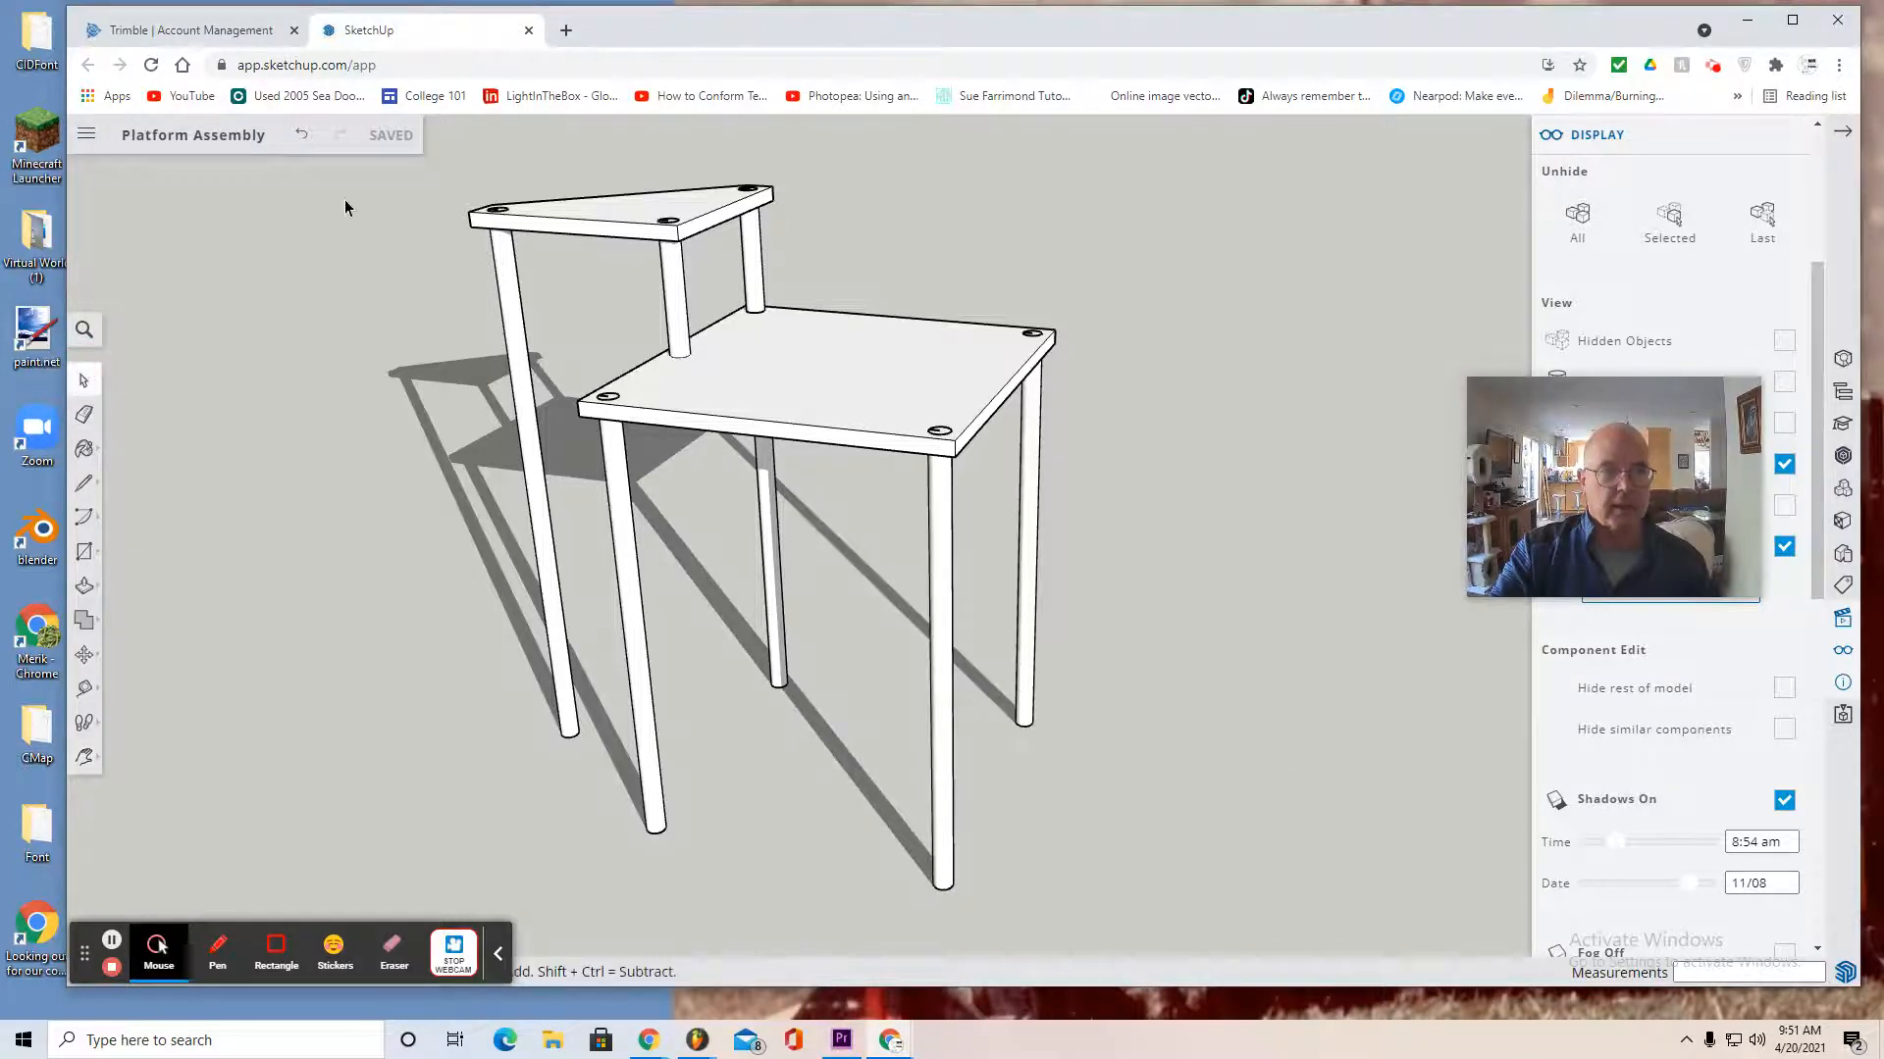
{"action": "left_click_drag", "start_coordinate": [461, 229], "coordinate": [1222, 924]}
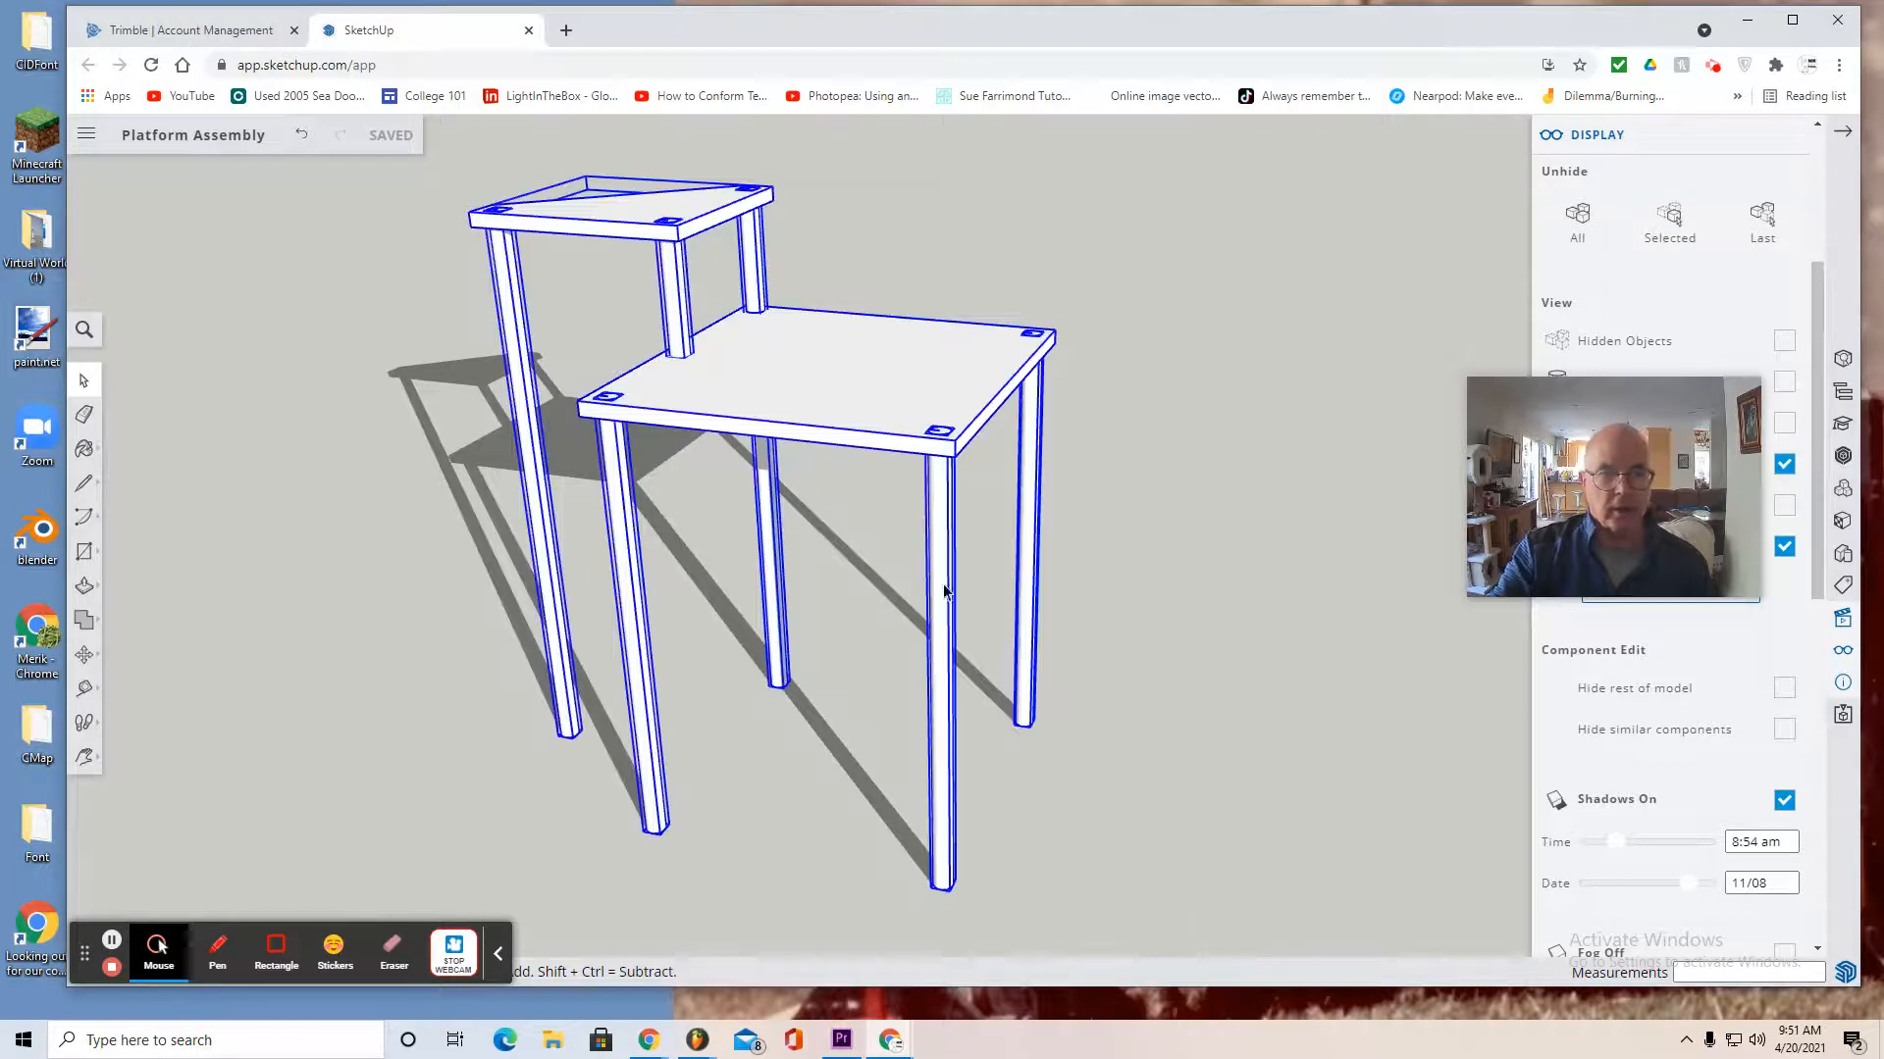
{"action": "right_click", "coordinate": [918, 379]}
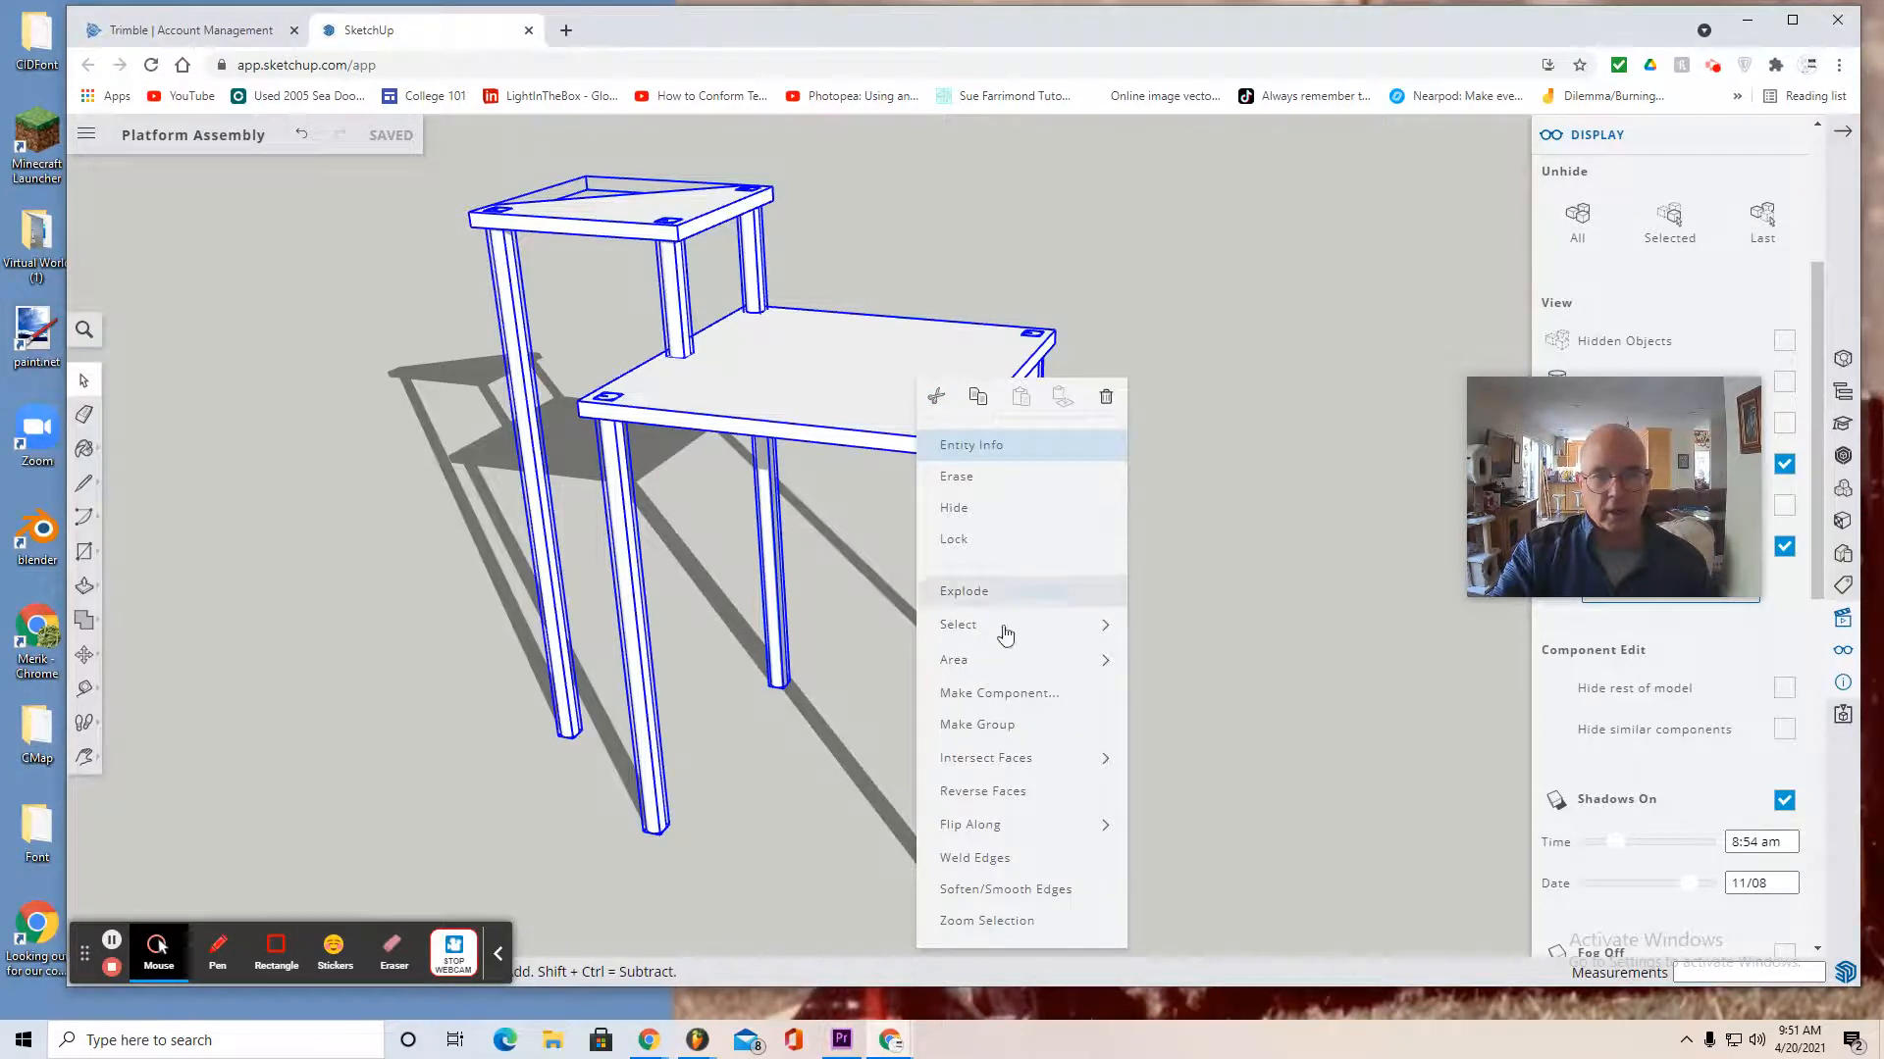
{"action": "left_click", "coordinate": [1008, 695]}
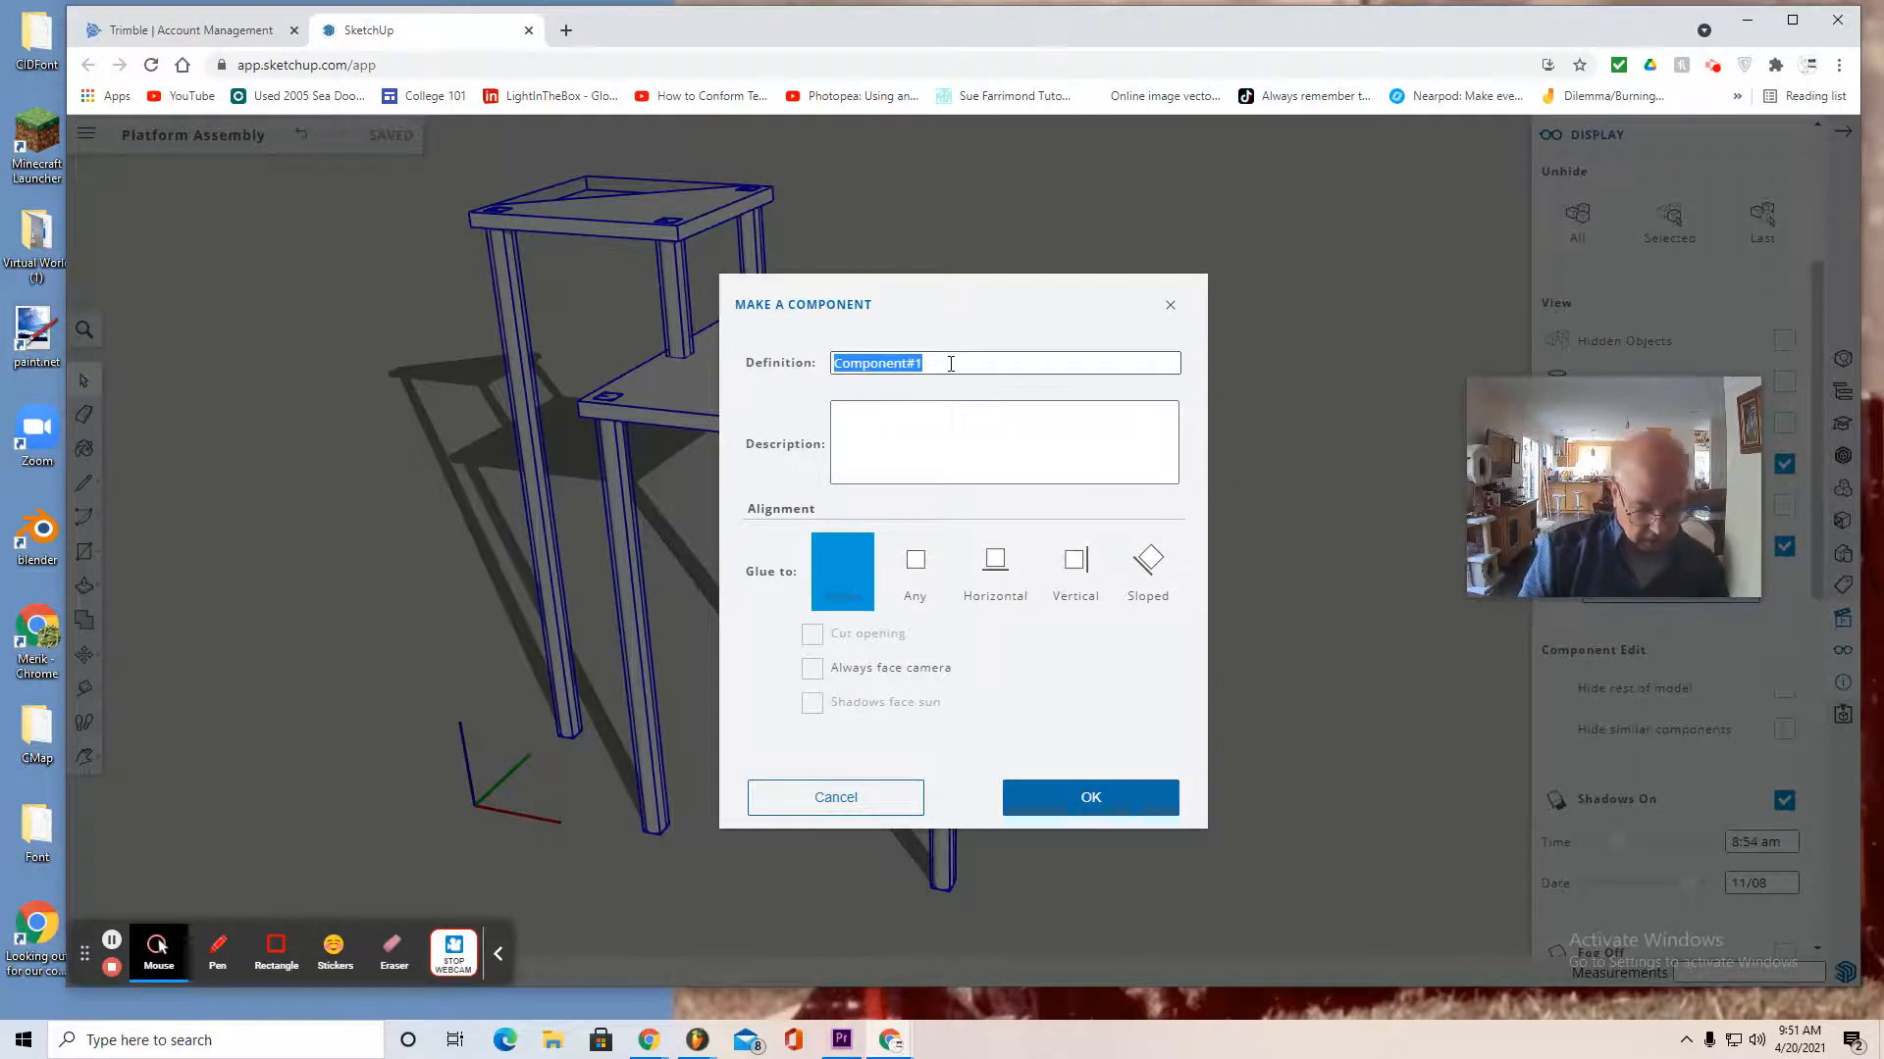
{"action": "type", "text": "Platform Assembly"}
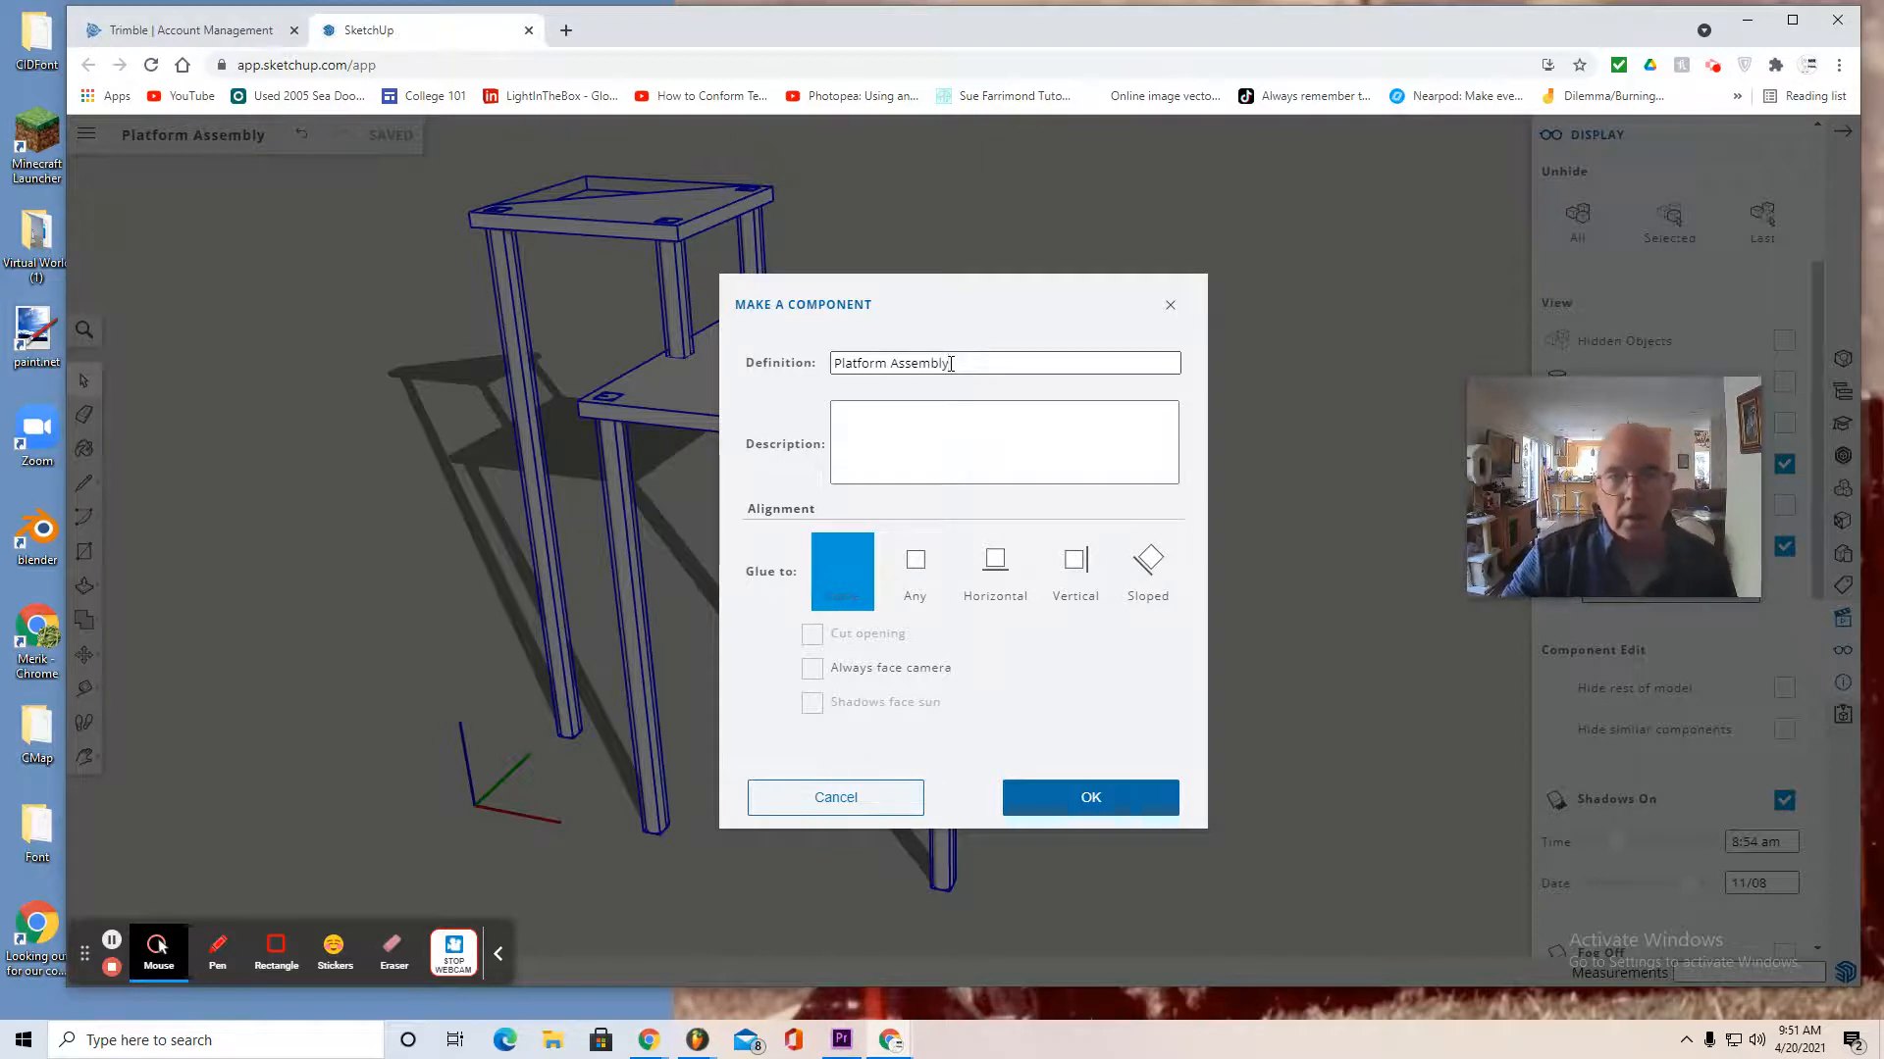
{"action": "left_click", "coordinate": [913, 561]}
{"action": "left_click", "coordinate": [1085, 797]}
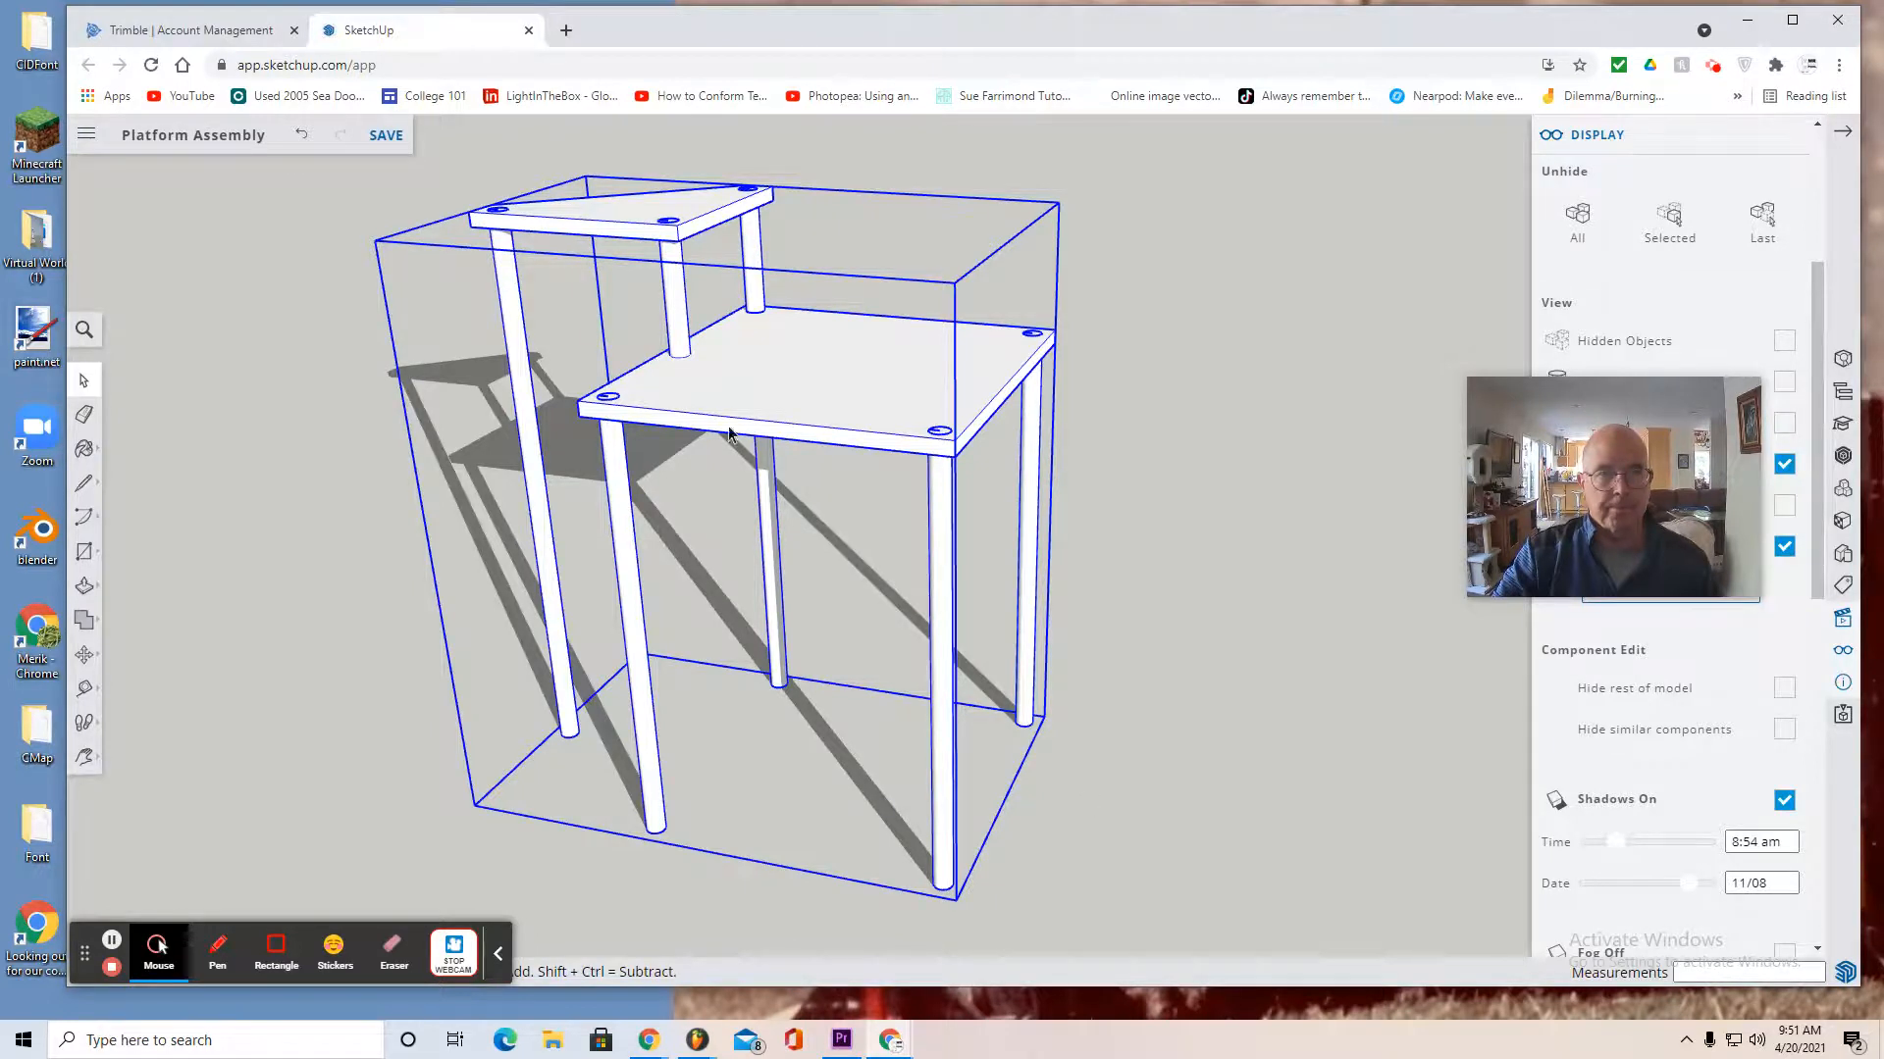
{"action": "left_click", "coordinate": [385, 143]}
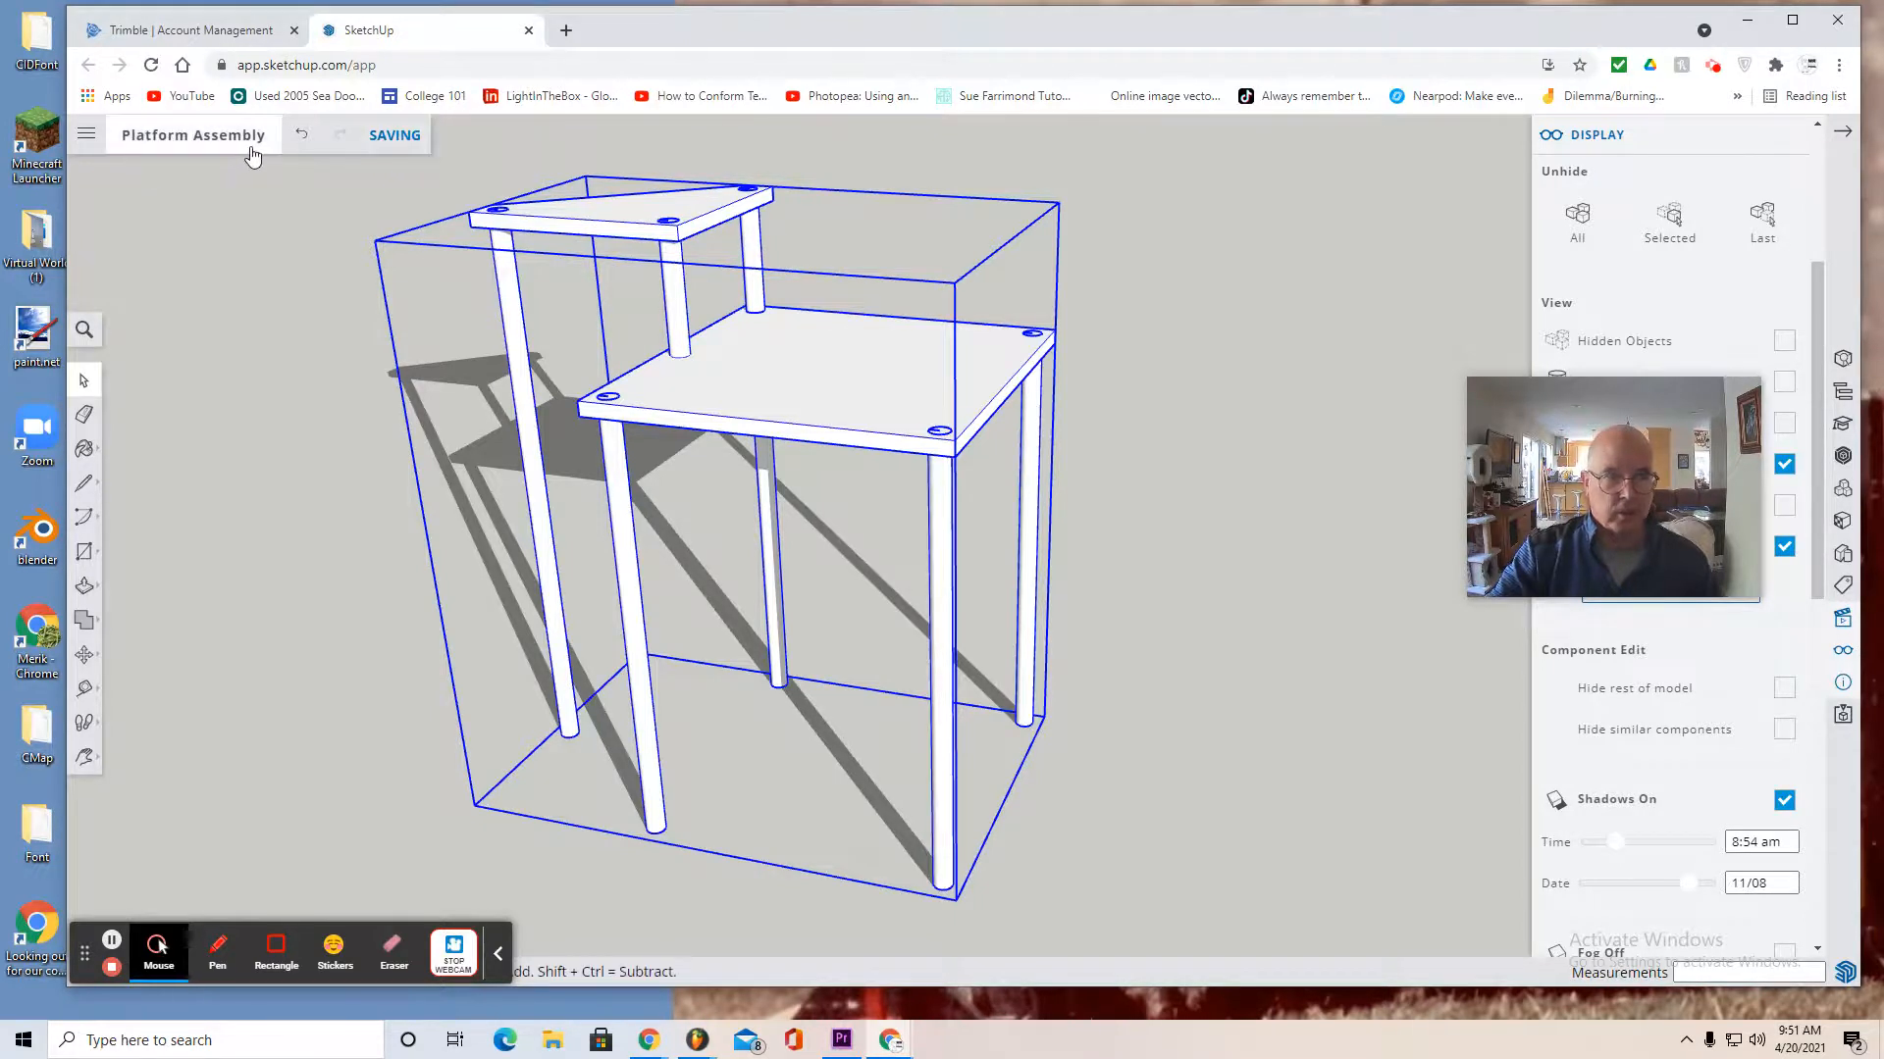
Deselect the assembly and export the current view as a 1828 × 889 px PNG image named Platform Assembly
{"action": "left_click", "coordinate": [239, 276]}
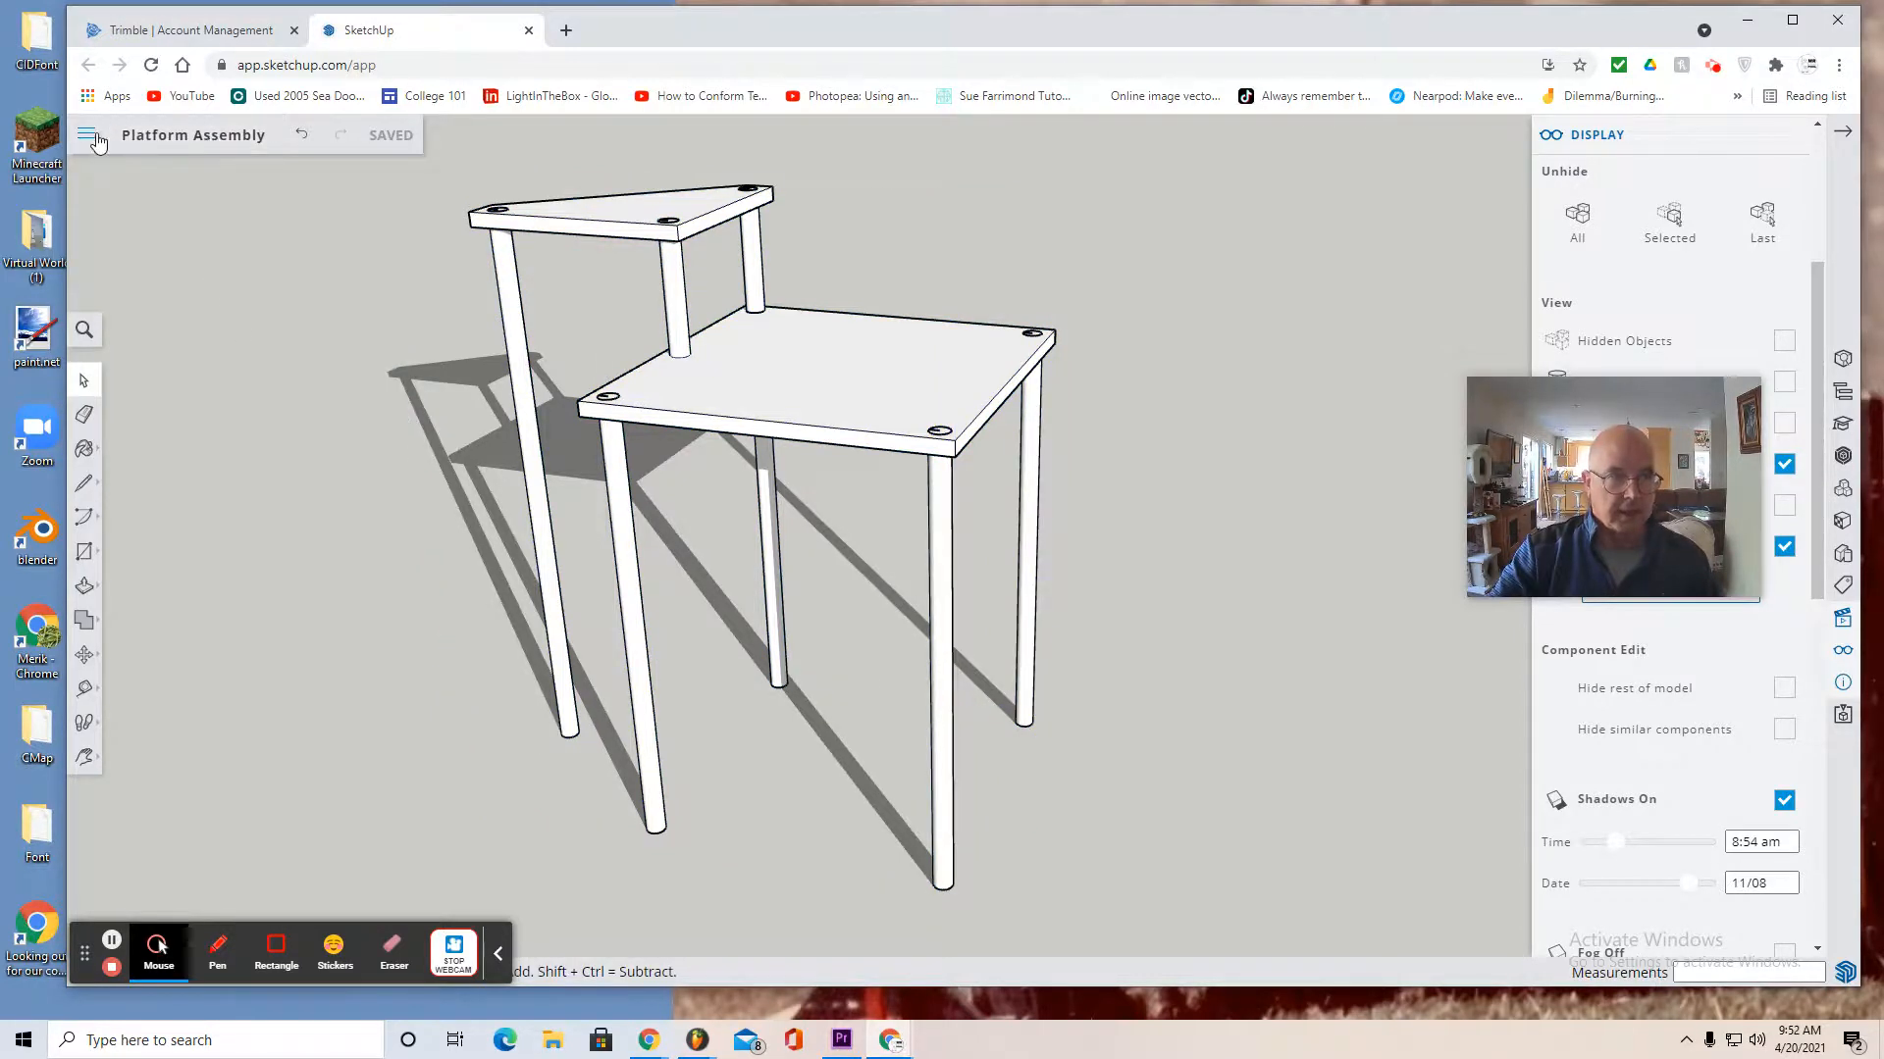
{"action": "left_click", "coordinate": [90, 139]}
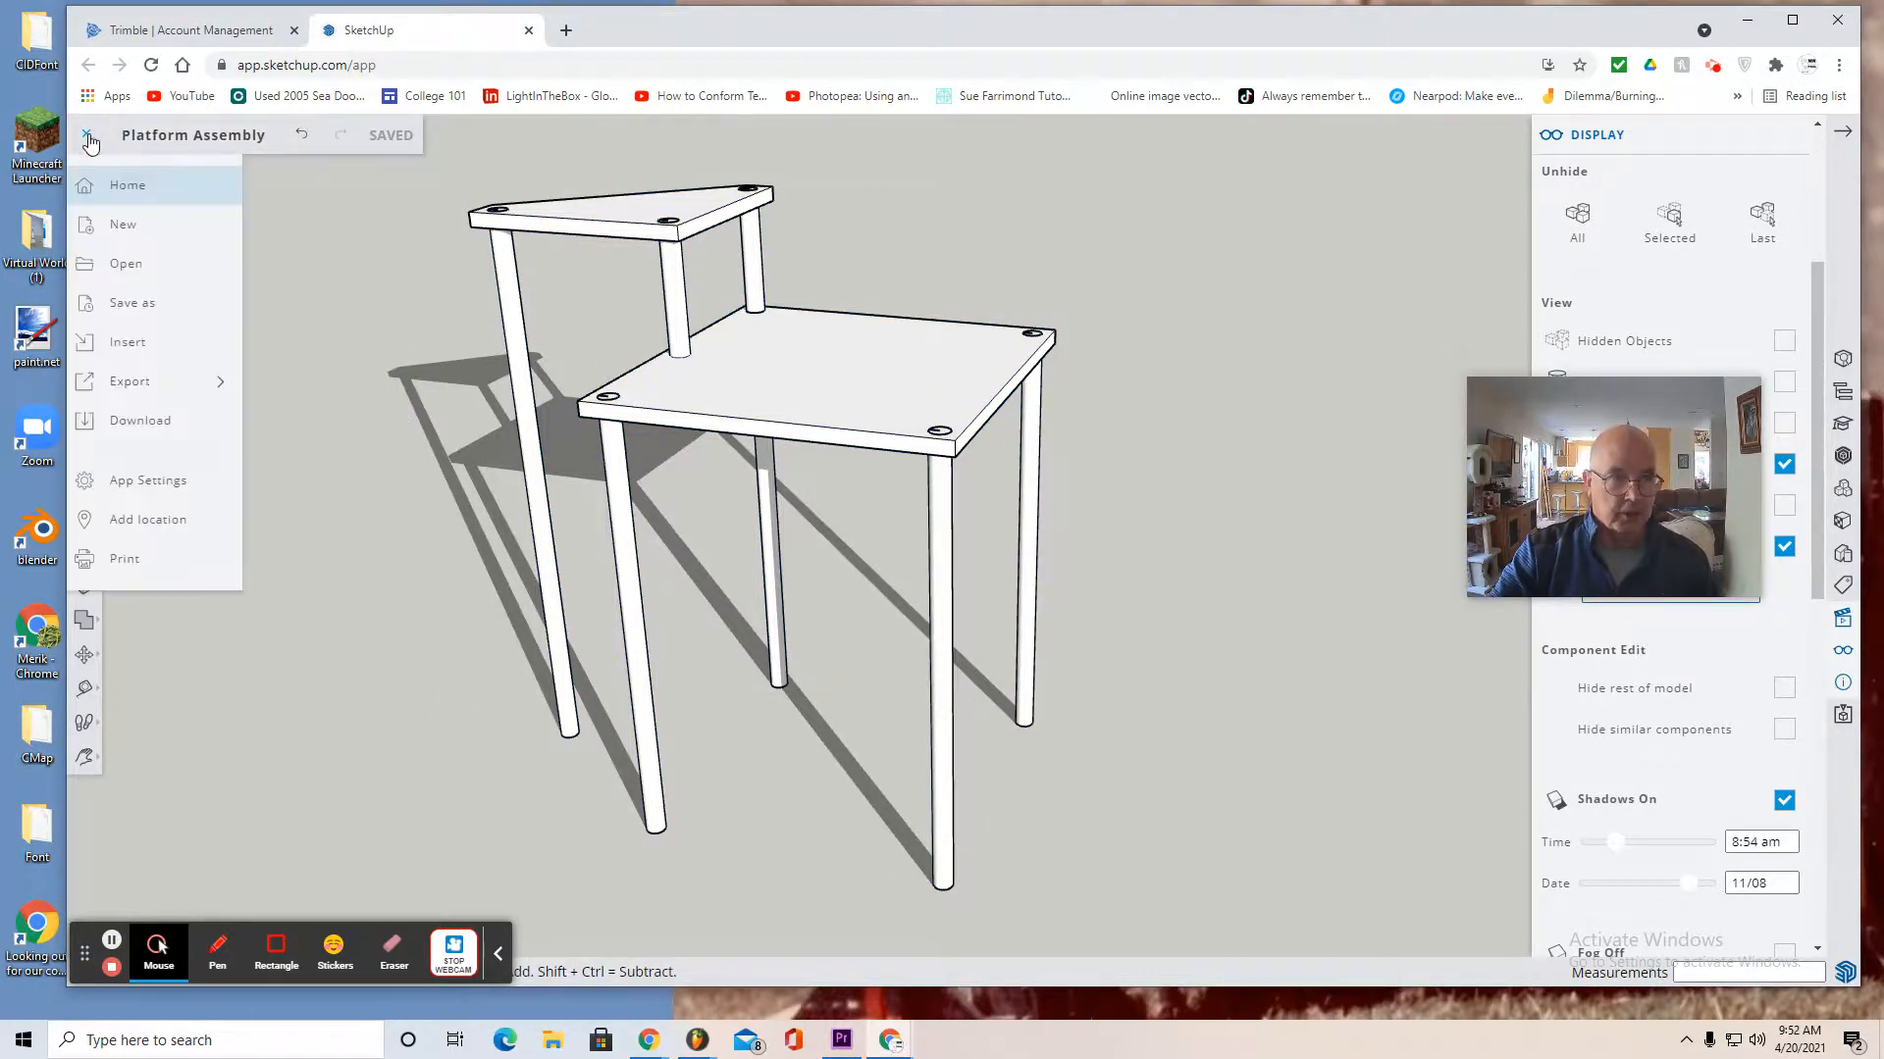
{"action": "left_click", "coordinate": [147, 392]}
{"action": "left_click", "coordinate": [306, 424]}
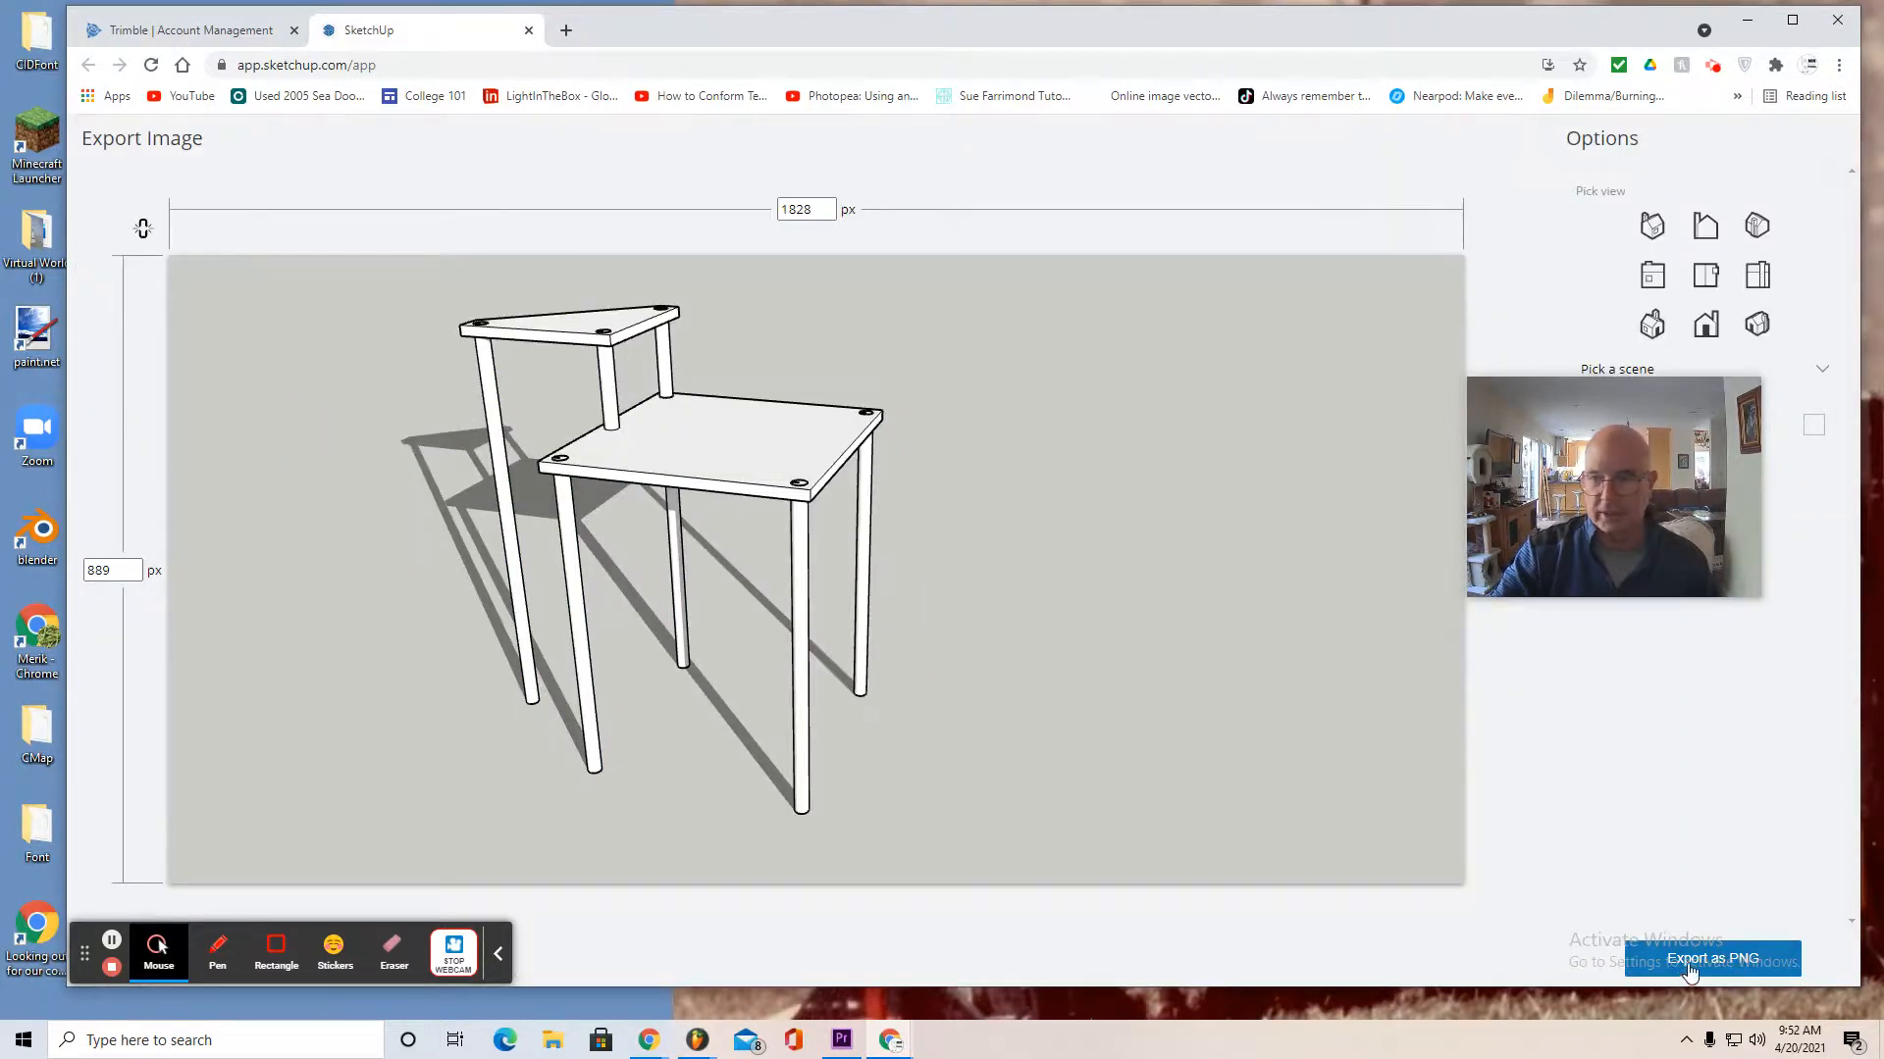
{"action": "left_click", "coordinate": [1688, 965]}
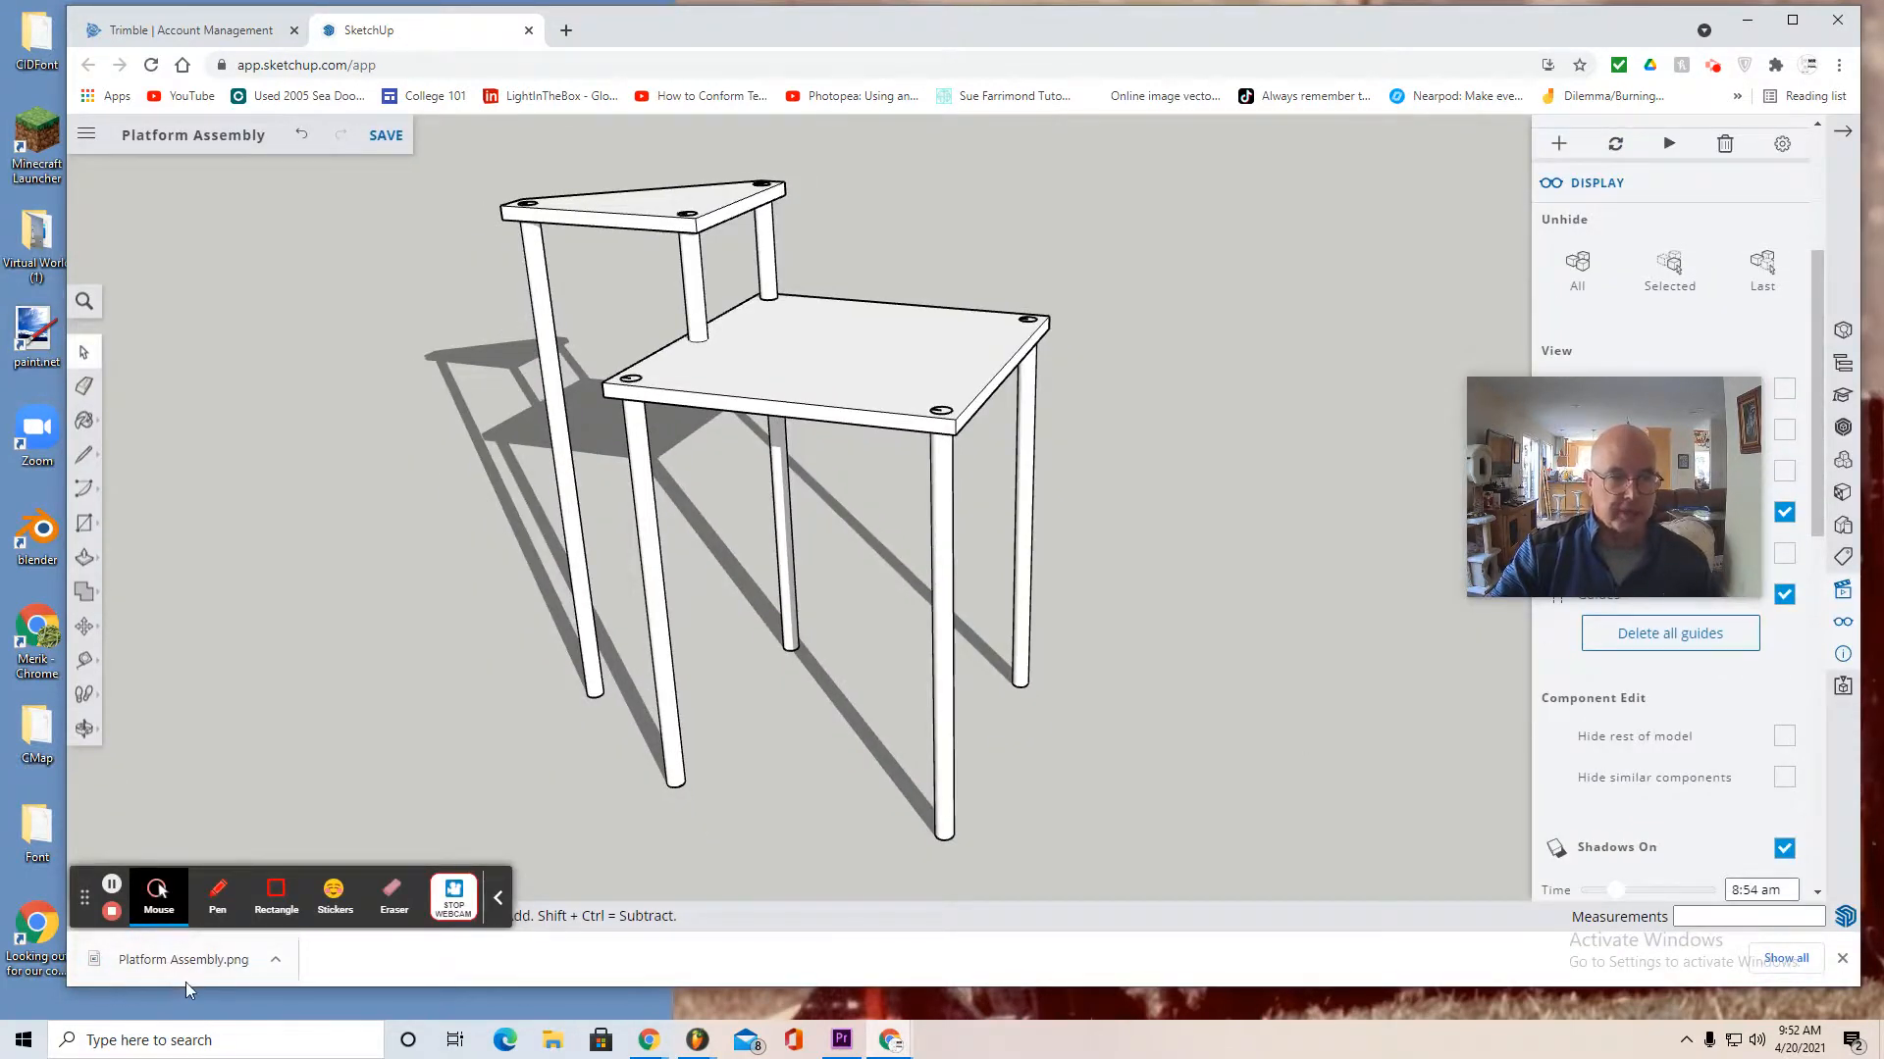
Open the exported Platform Assembly image from the Downloads folder in File Explorer, and narrow the Paint window that shows it
{"action": "left_click", "coordinate": [555, 1042]}
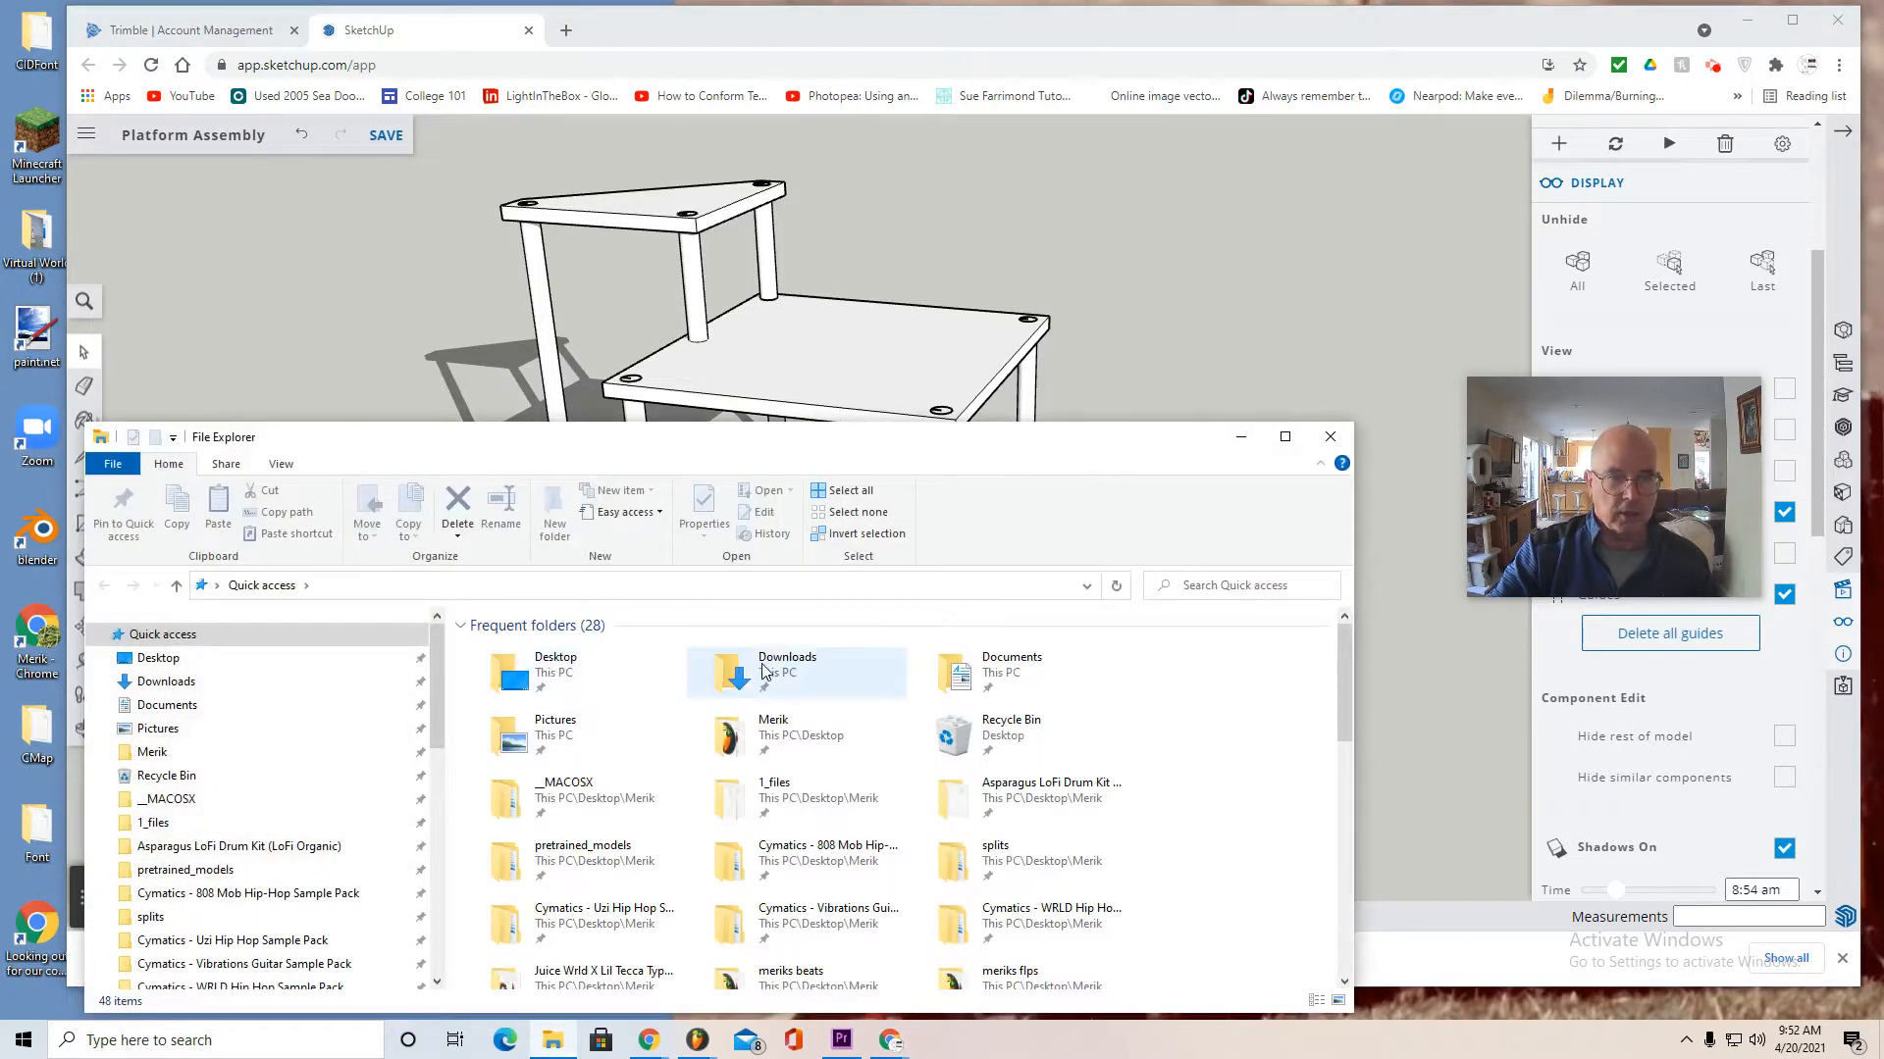
{"action": "double_click", "coordinate": [765, 672]}
{"action": "left_click", "coordinate": [520, 723]}
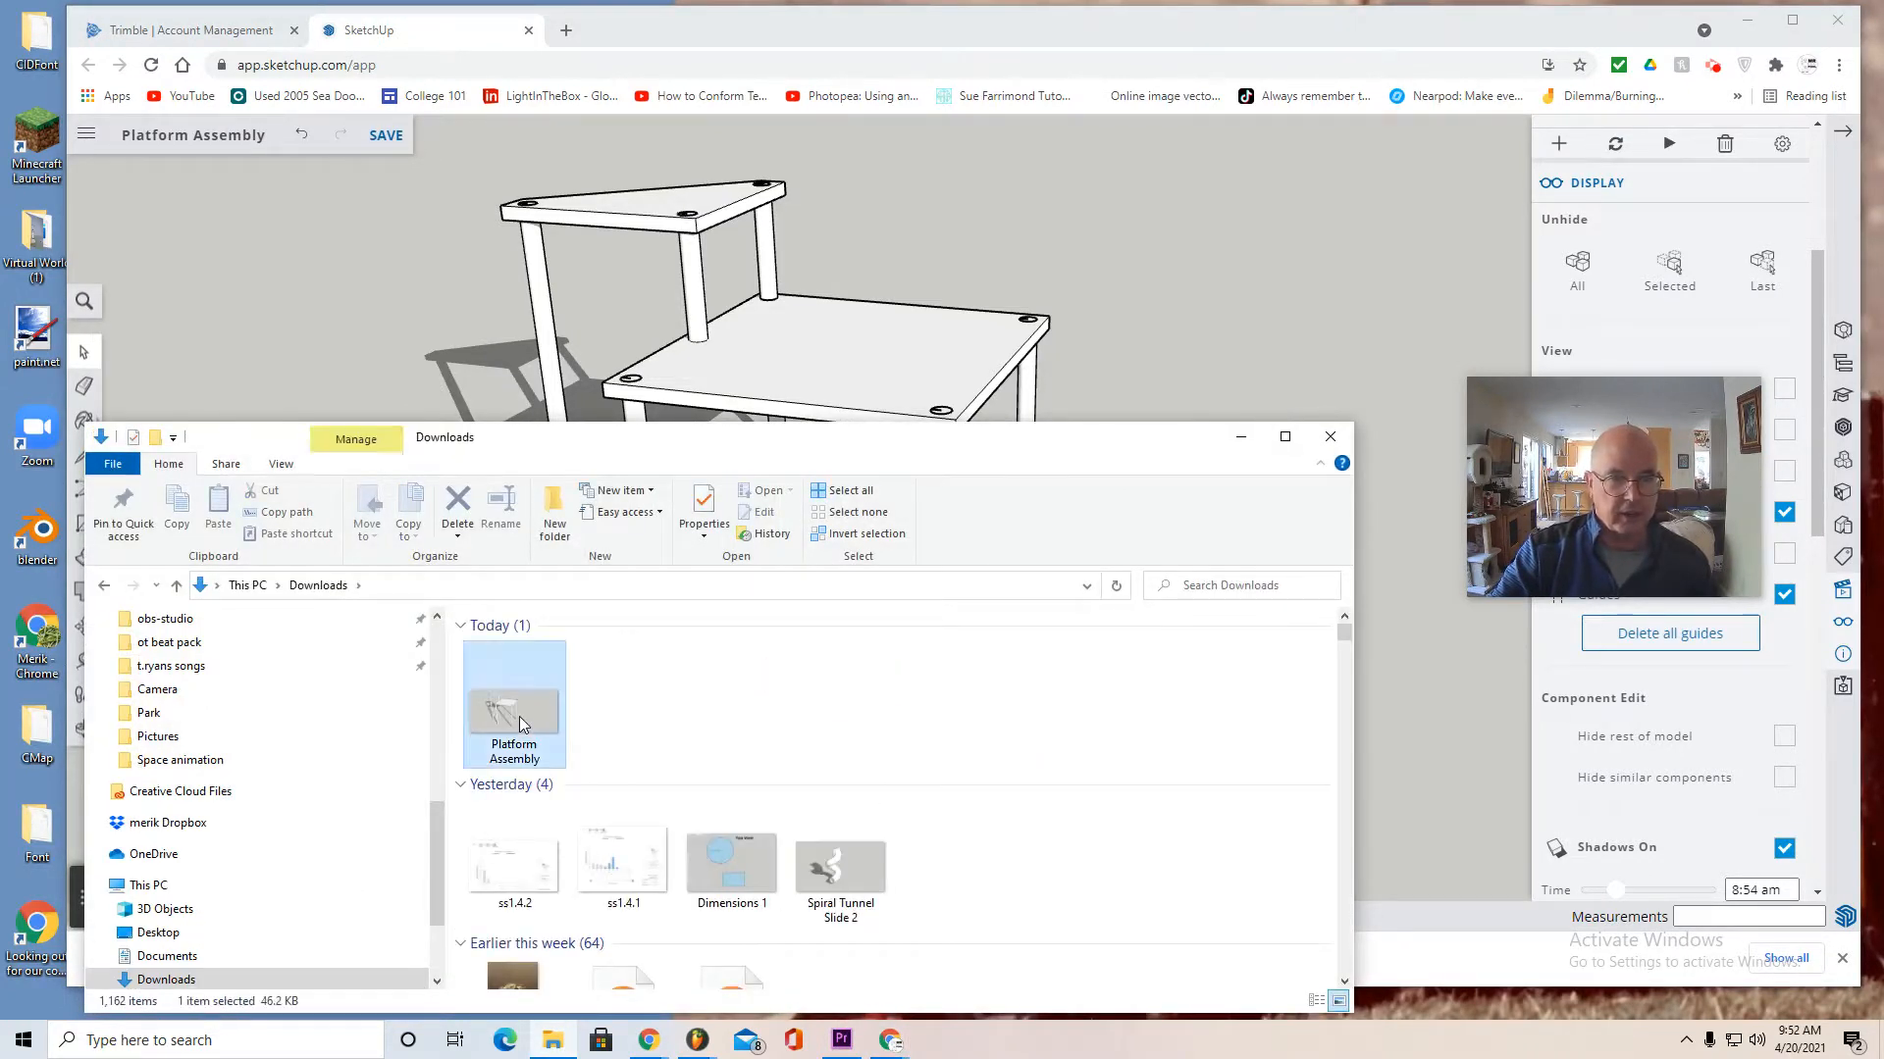
{"action": "double_click", "coordinate": [518, 719]}
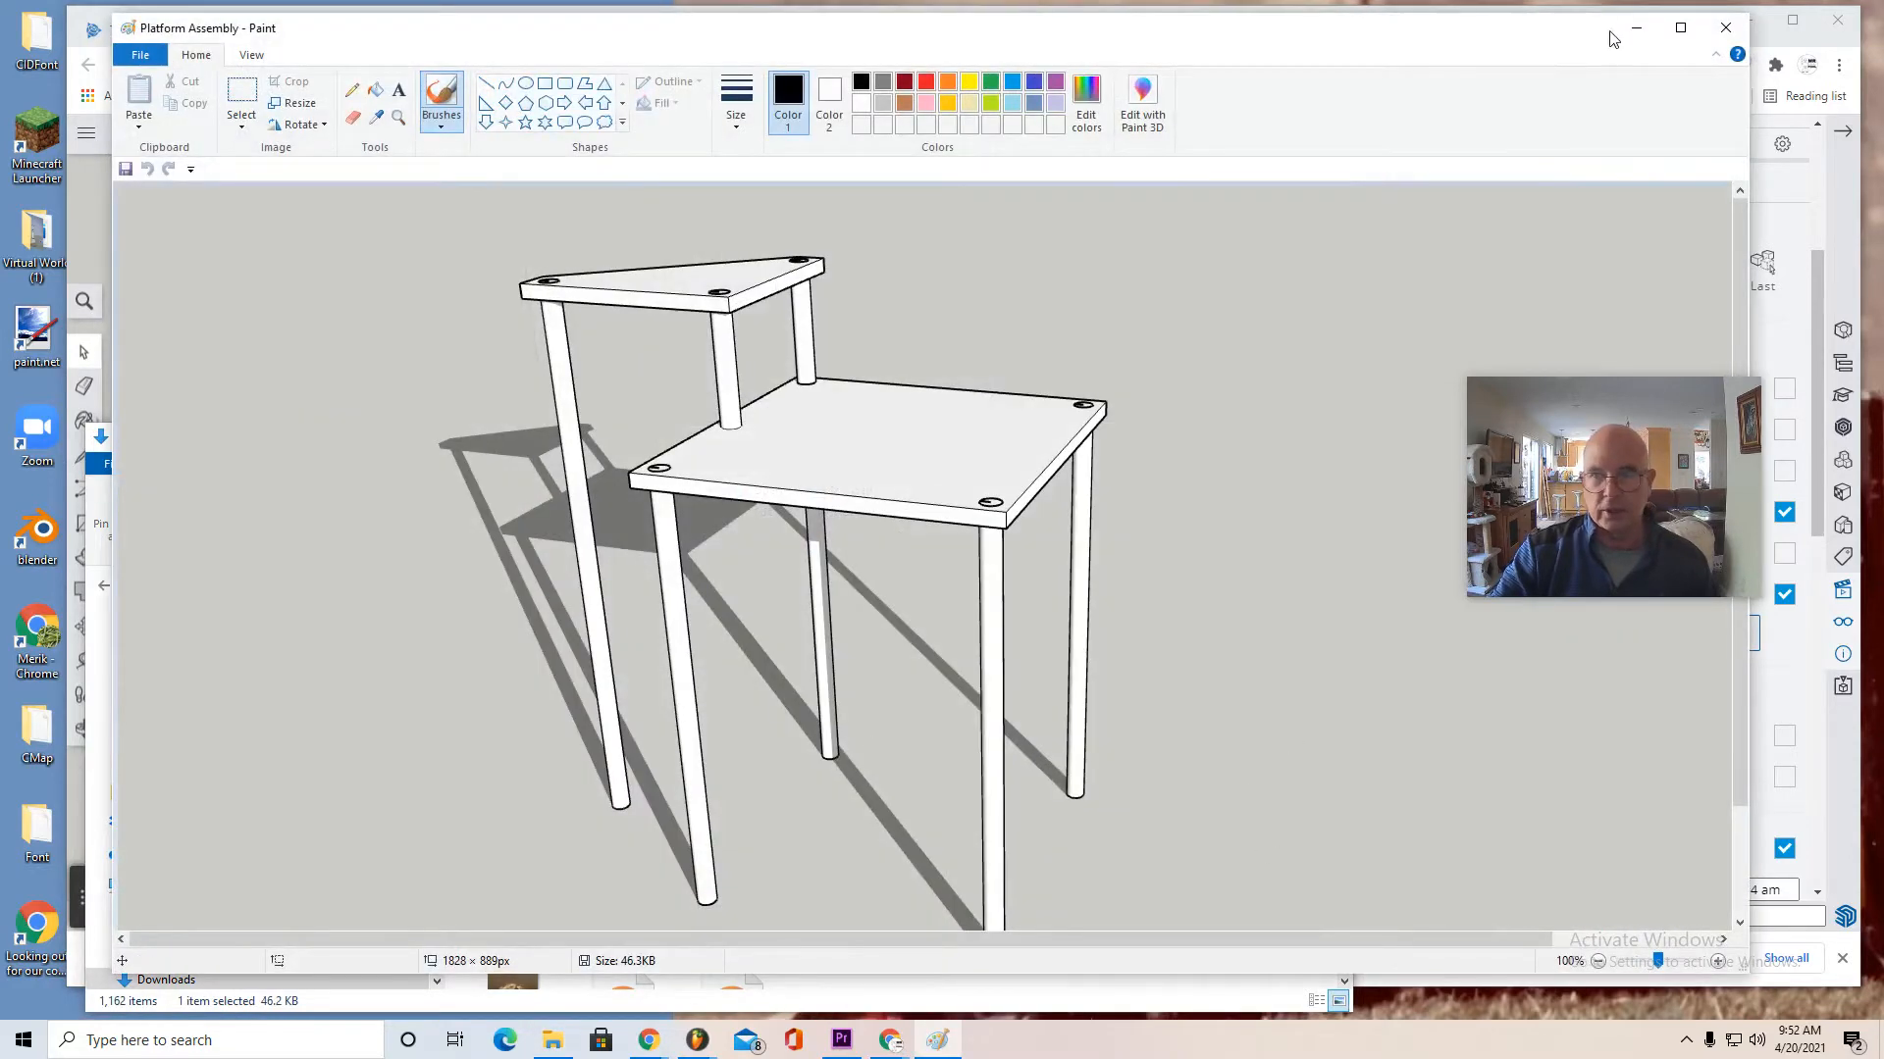
{"action": "left_click_drag", "start_coordinate": [1749, 147], "coordinate": [1635, 147]}
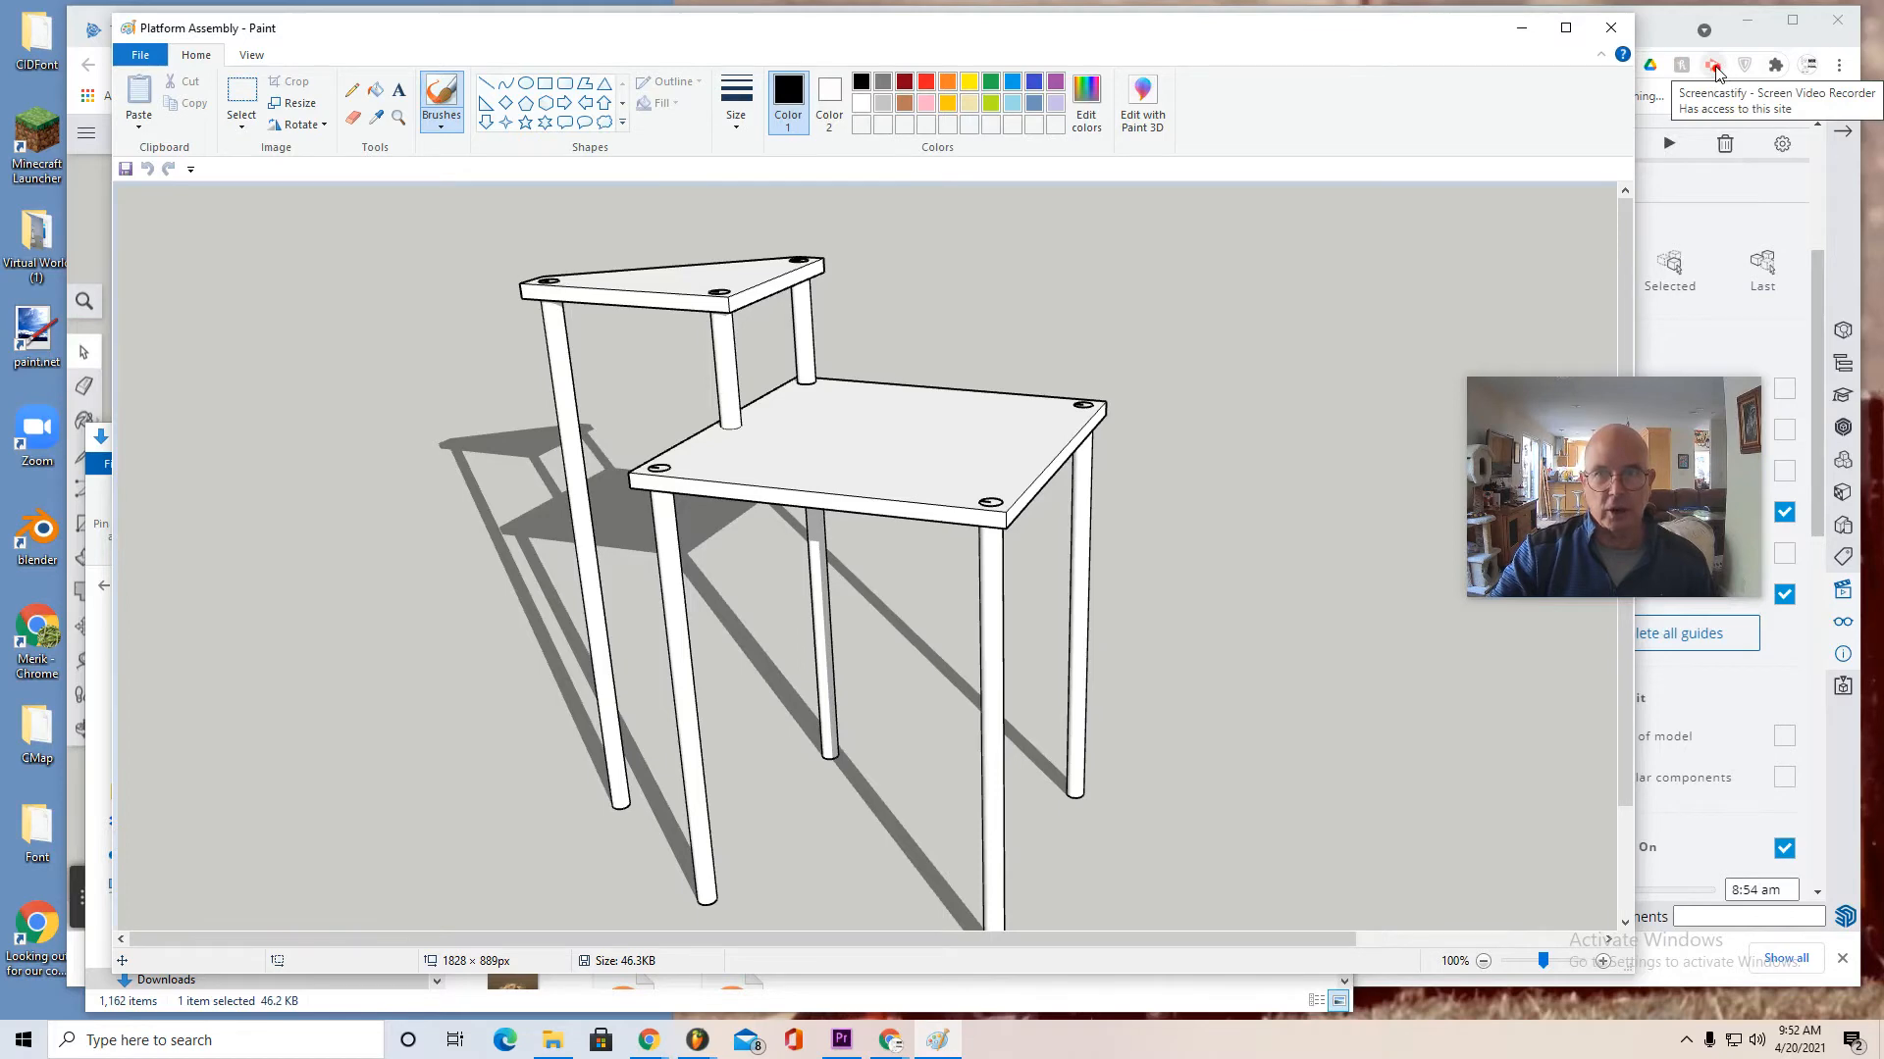
{"action": "left_click", "coordinate": [1713, 66]}
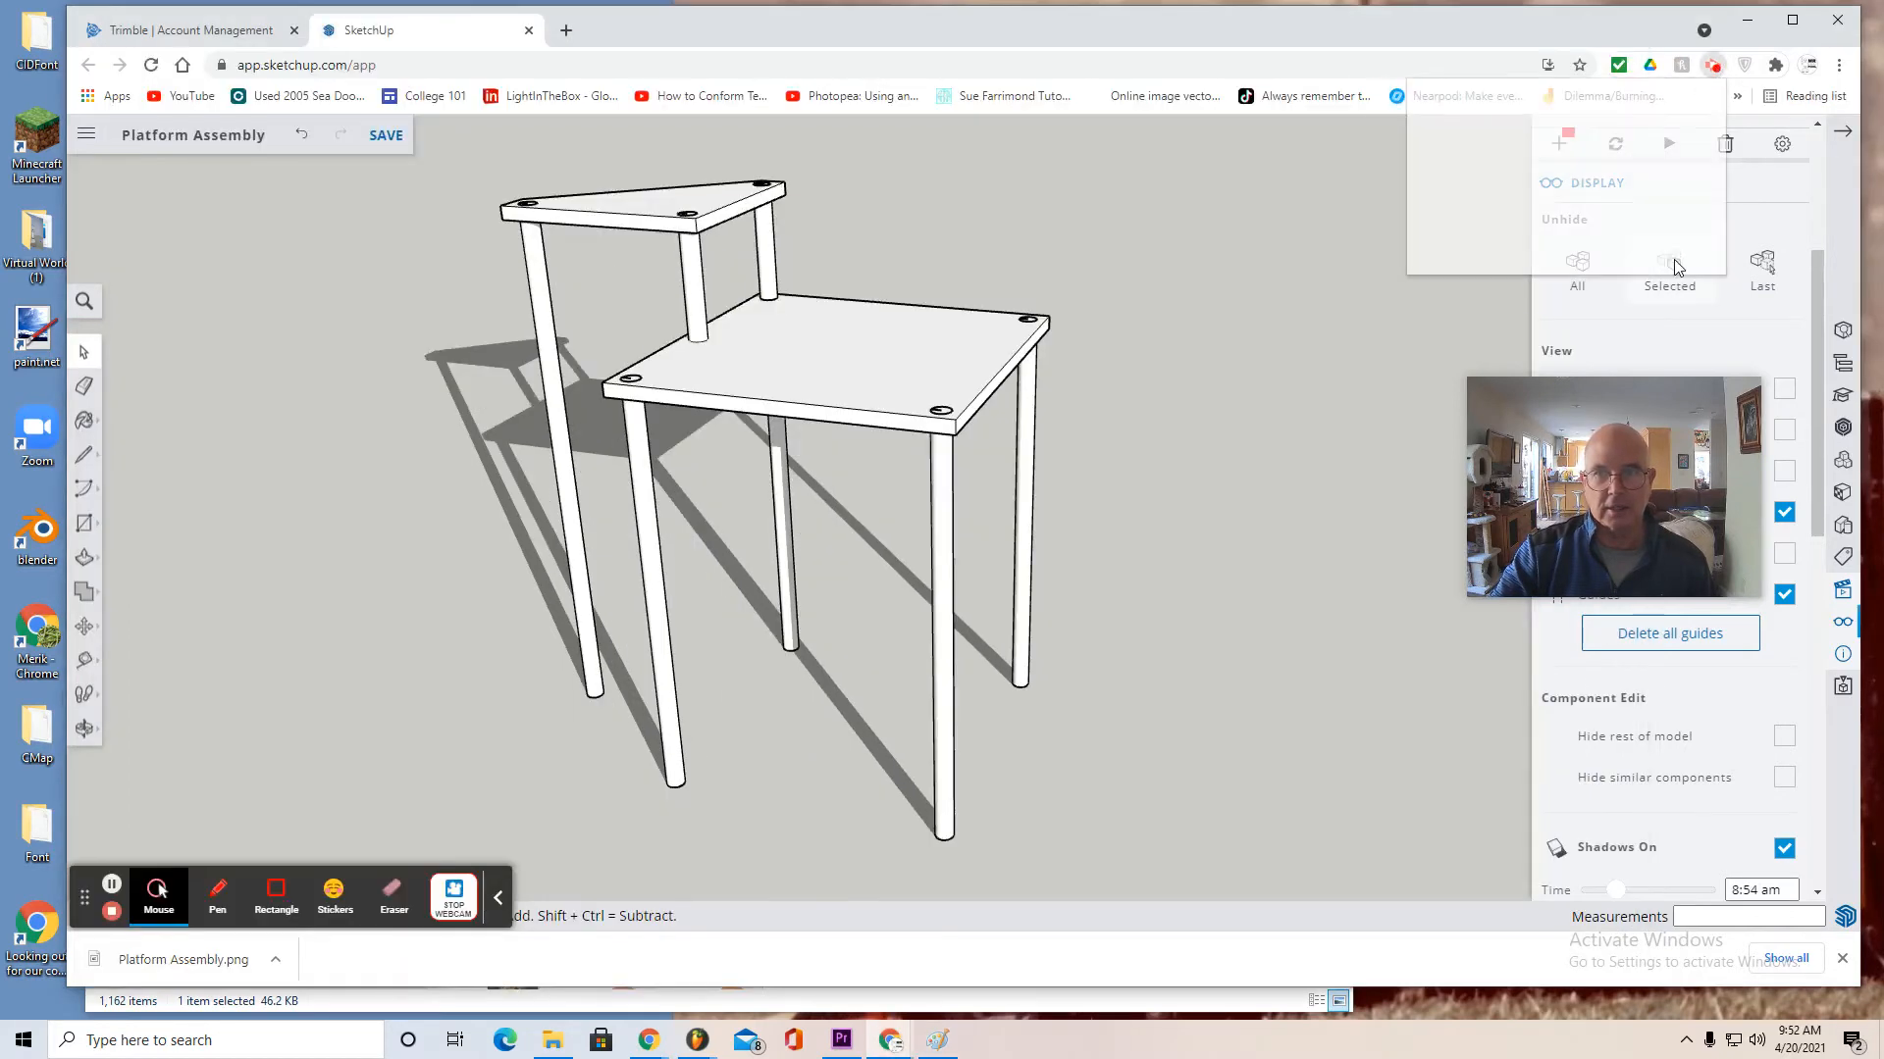